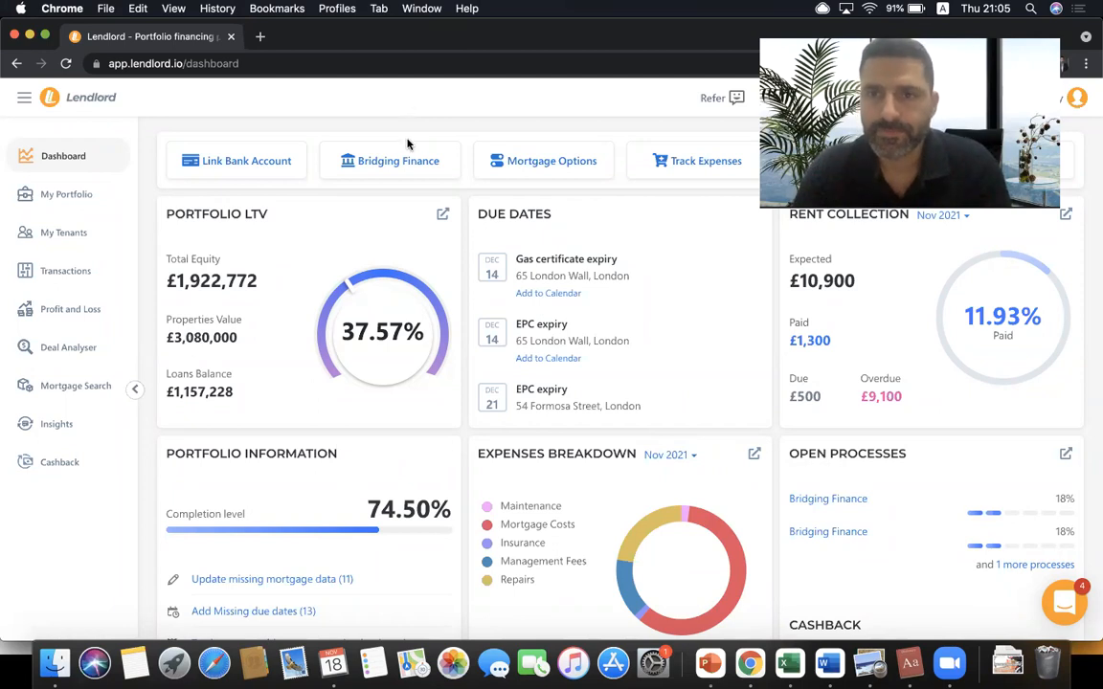
- Open My Portfolio, listing six properties worth £3,080,000 with £1,157,228 in loans
{"action": "scroll", "coordinate": [431, 325], "scroll_direction": "down", "scroll_amount": 10}
{"action": "scroll", "coordinate": [429, 326], "scroll_direction": "down", "scroll_amount": 2}
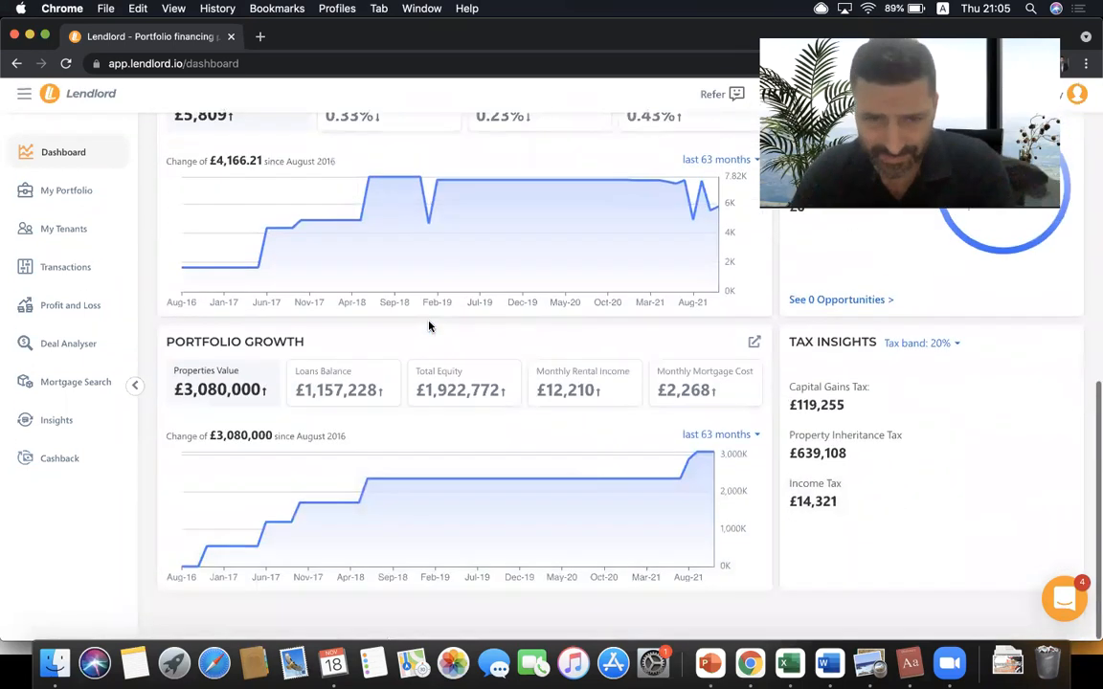
{"action": "scroll", "coordinate": [429, 326], "scroll_direction": "up", "scroll_amount": 10}
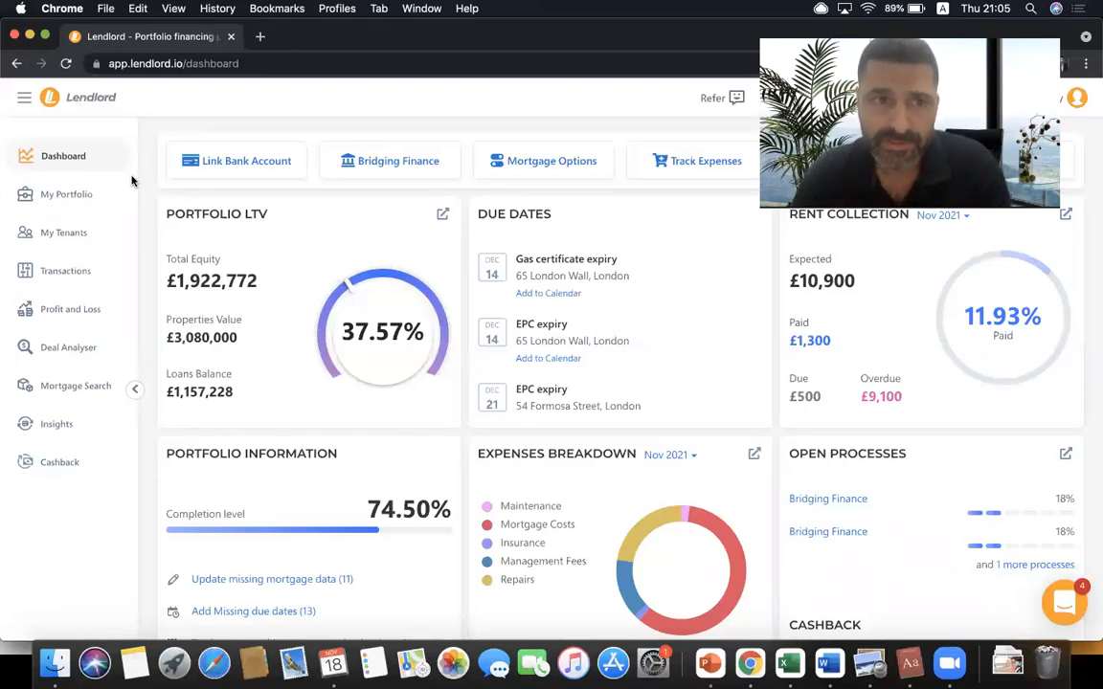
{"action": "left_click", "coordinate": [82, 195]}
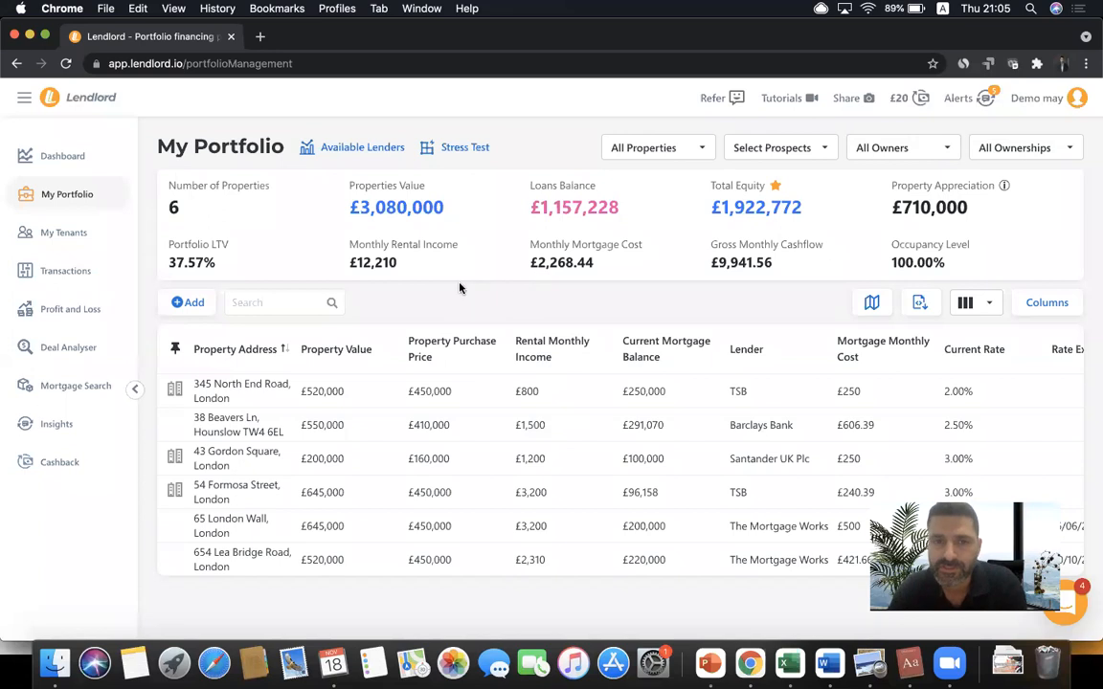
- Collapse the sidebar and start a new property via Add > Add Property
{"action": "left_click", "coordinate": [136, 390]}
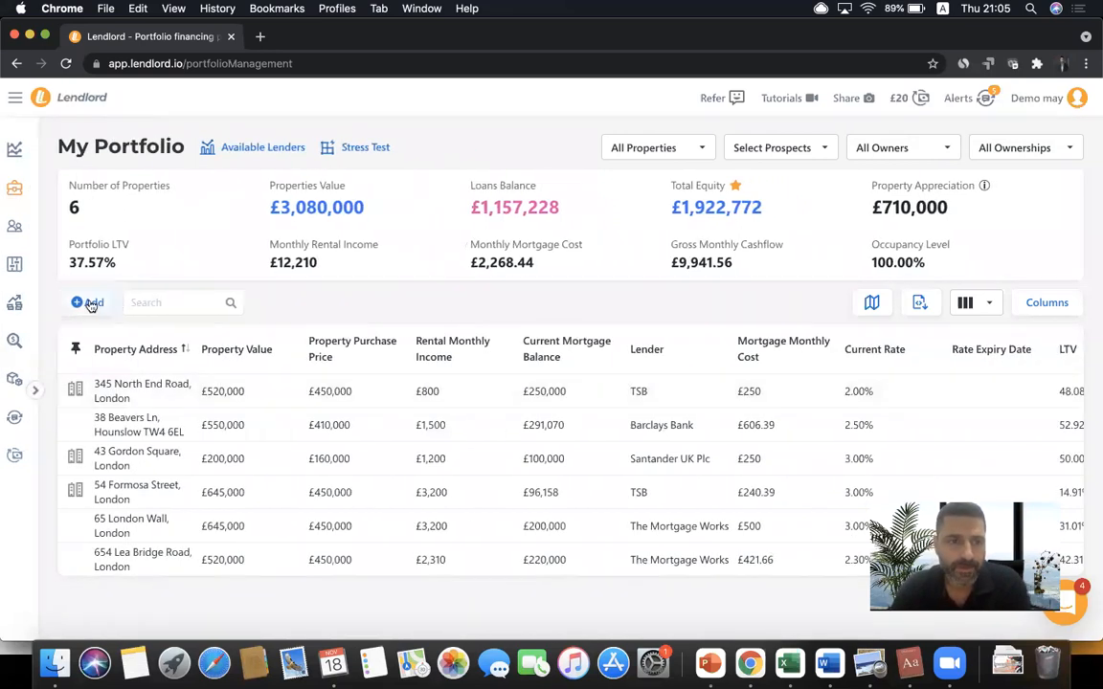
{"action": "left_click", "coordinate": [88, 303]}
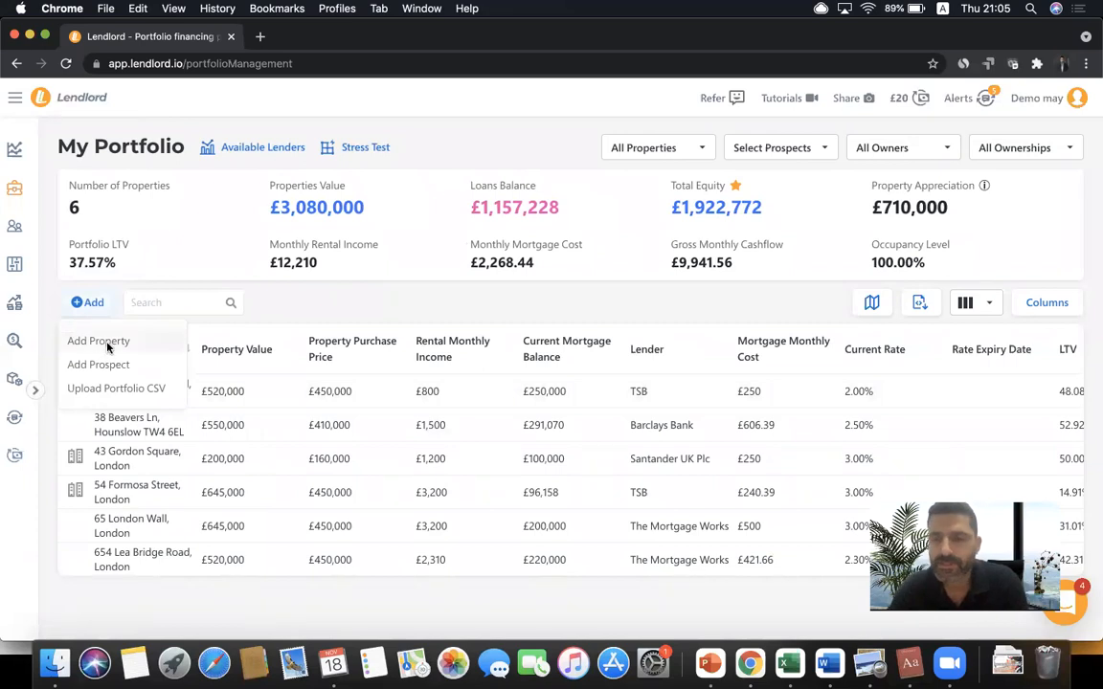
{"action": "left_click", "coordinate": [105, 343]}
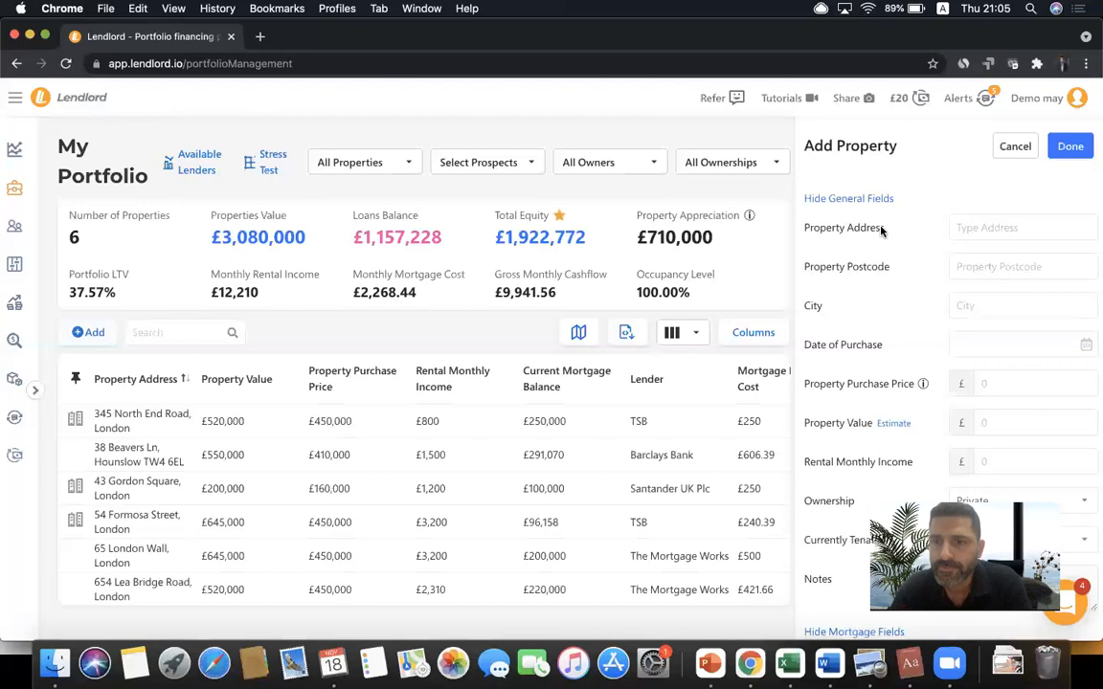
- Collapse the General and Mortgage field groups so the form shows its sections
{"action": "scroll", "coordinate": [881, 230], "scroll_direction": "down", "scroll_amount": 15}
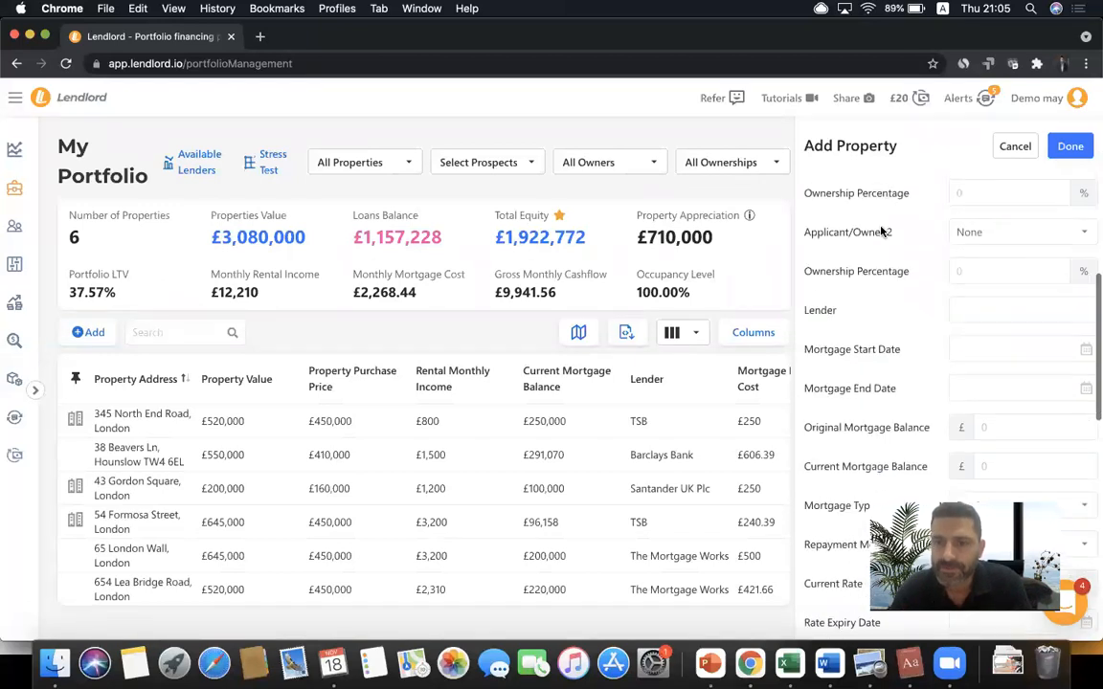
{"action": "scroll", "coordinate": [881, 230], "scroll_direction": "down", "scroll_amount": 5}
{"action": "scroll", "coordinate": [879, 225], "scroll_direction": "up", "scroll_amount": 20}
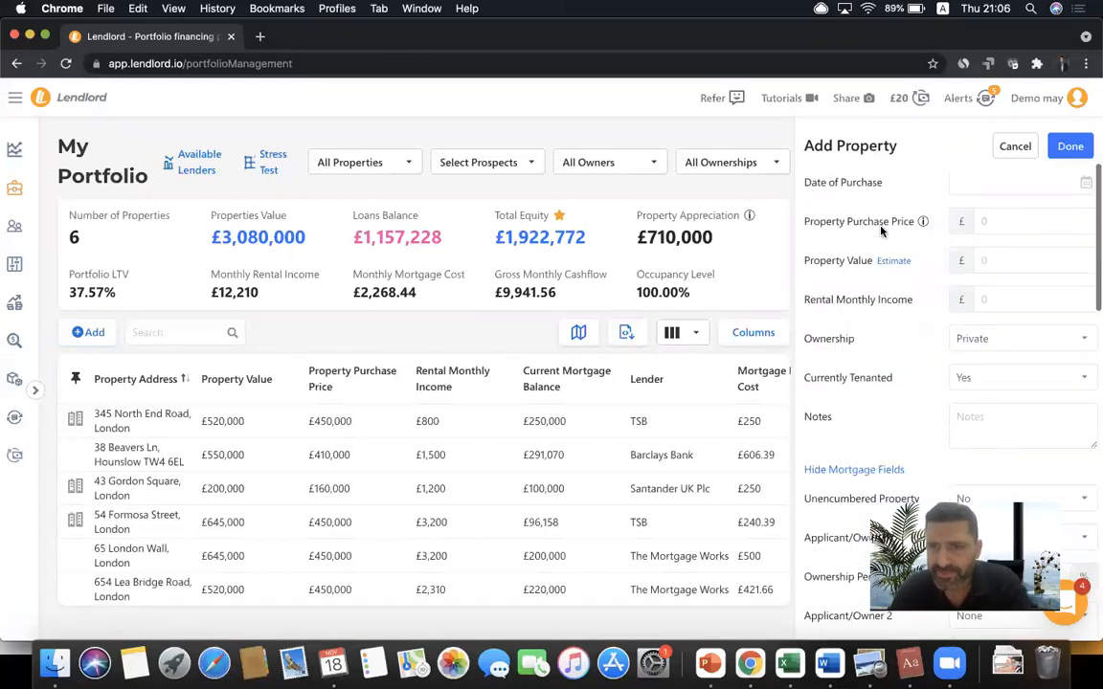
{"action": "left_click", "coordinate": [852, 199]}
{"action": "left_click", "coordinate": [859, 224]}
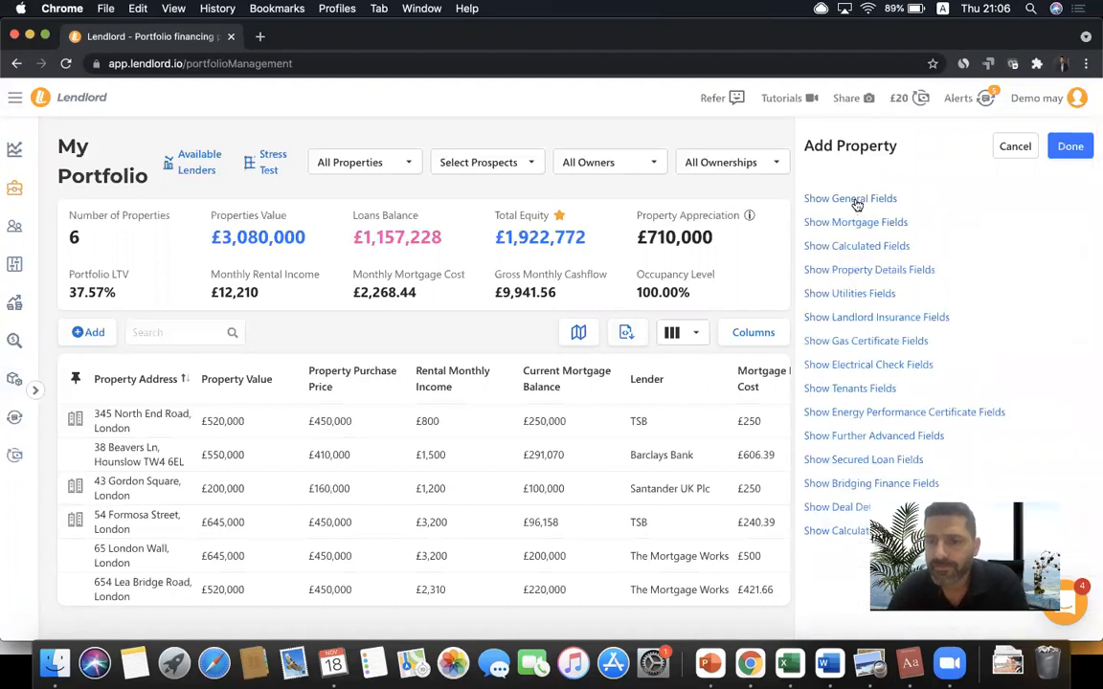
{"action": "left_click", "coordinate": [854, 201]}
{"action": "left_click", "coordinate": [992, 226]}
{"action": "type", "text": "432"}
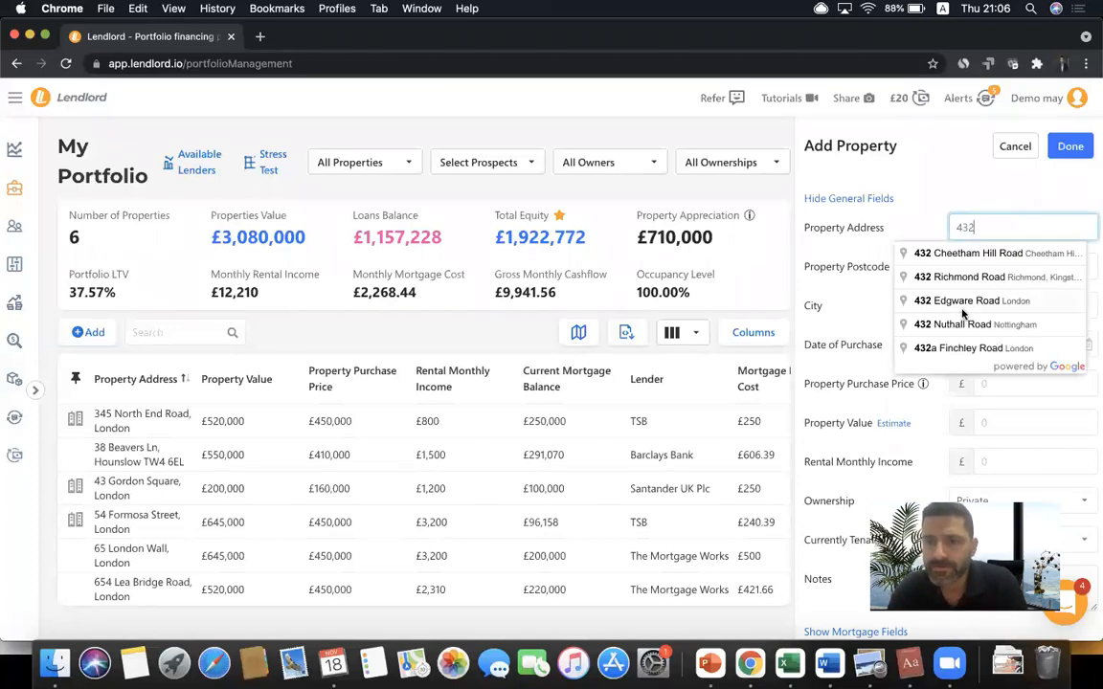
{"action": "left_click", "coordinate": [948, 303]}
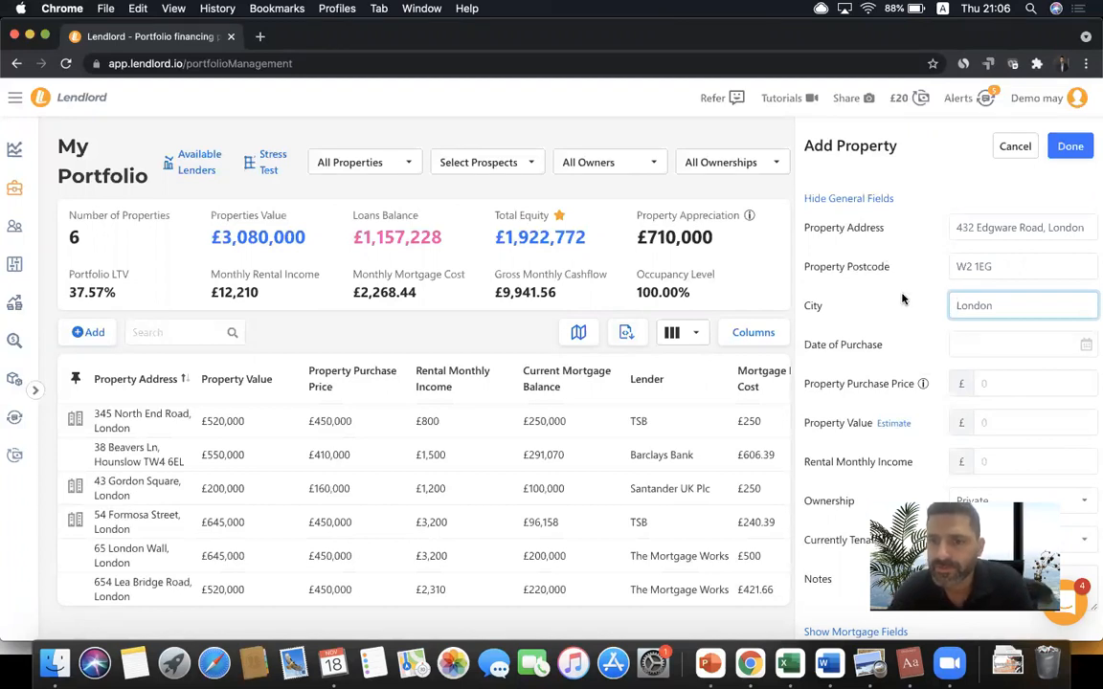
- Set the date of purchase to 6 November 2018
{"action": "scroll", "coordinate": [902, 301], "scroll_direction": "down", "scroll_amount": 1}
{"action": "left_click", "coordinate": [973, 317]}
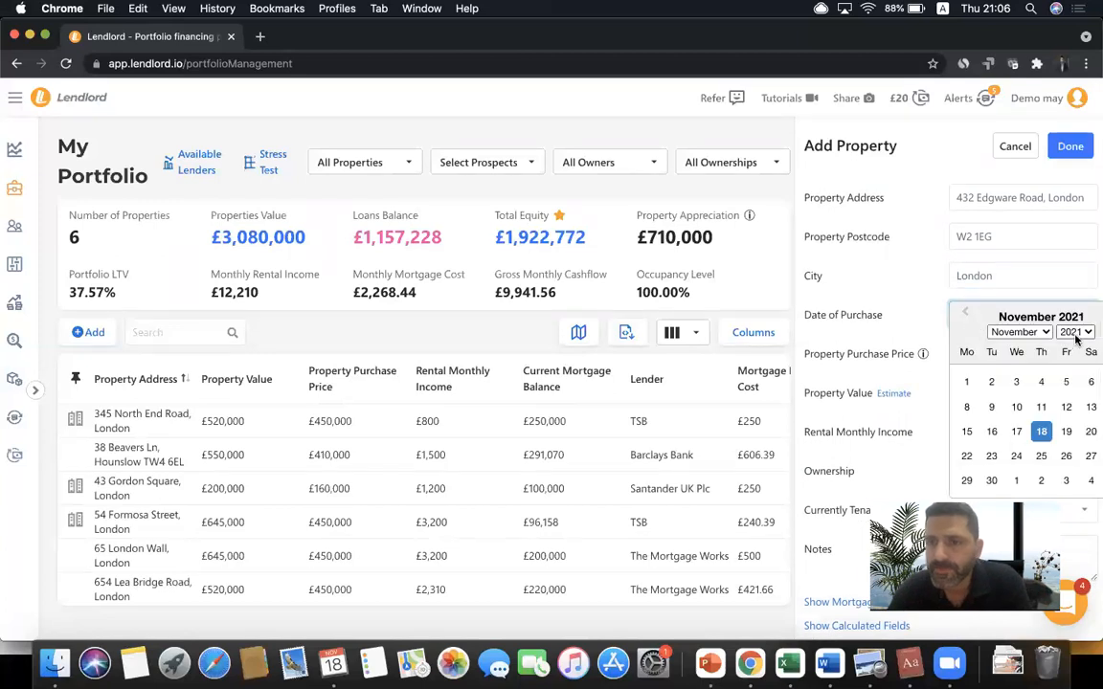
{"action": "left_click", "coordinate": [1002, 331]}
{"action": "left_click", "coordinate": [1068, 291]}
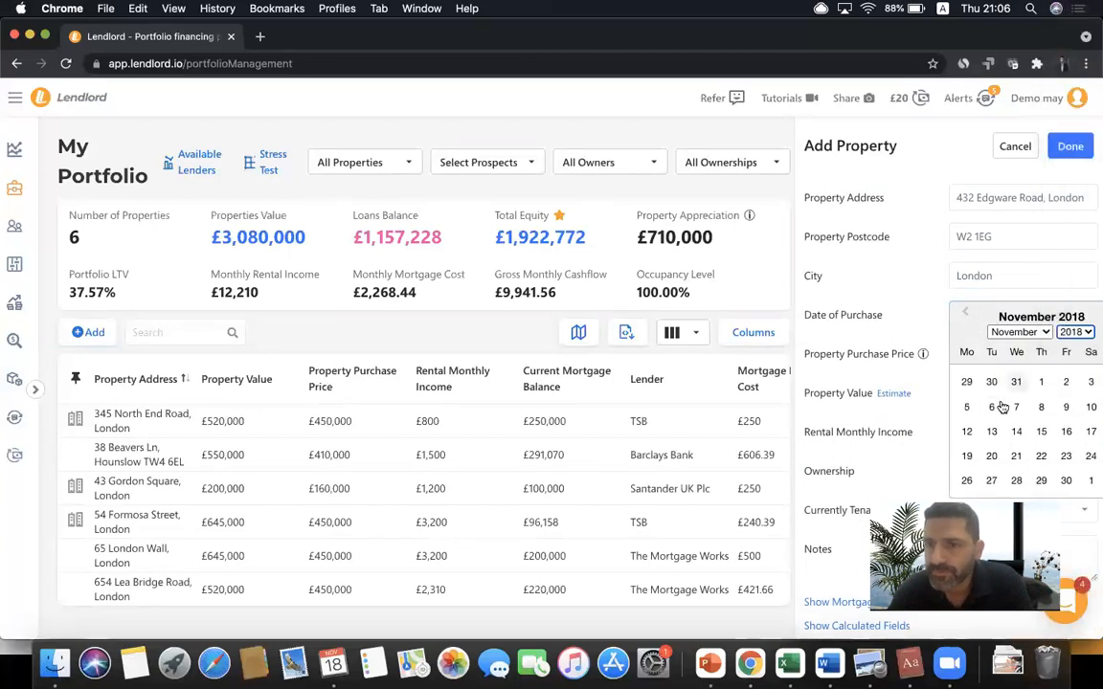
{"action": "left_click", "coordinate": [895, 350]}
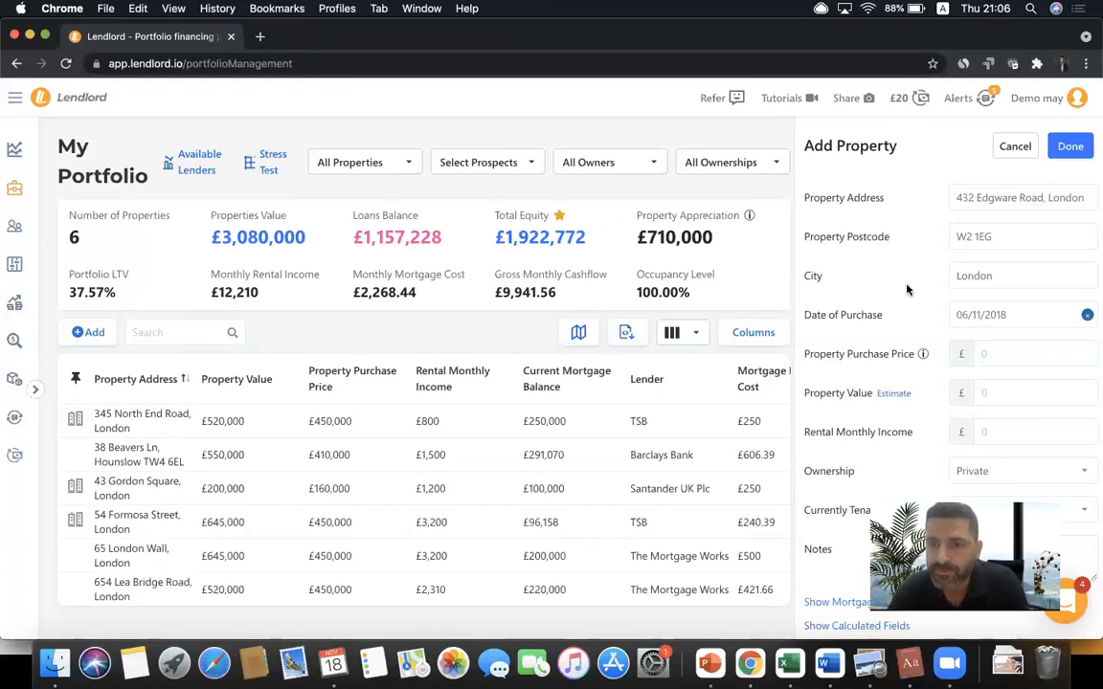
- Set the purchase price to £450,000 and type 500,000 as the property value
{"action": "left_click", "coordinate": [998, 350]}
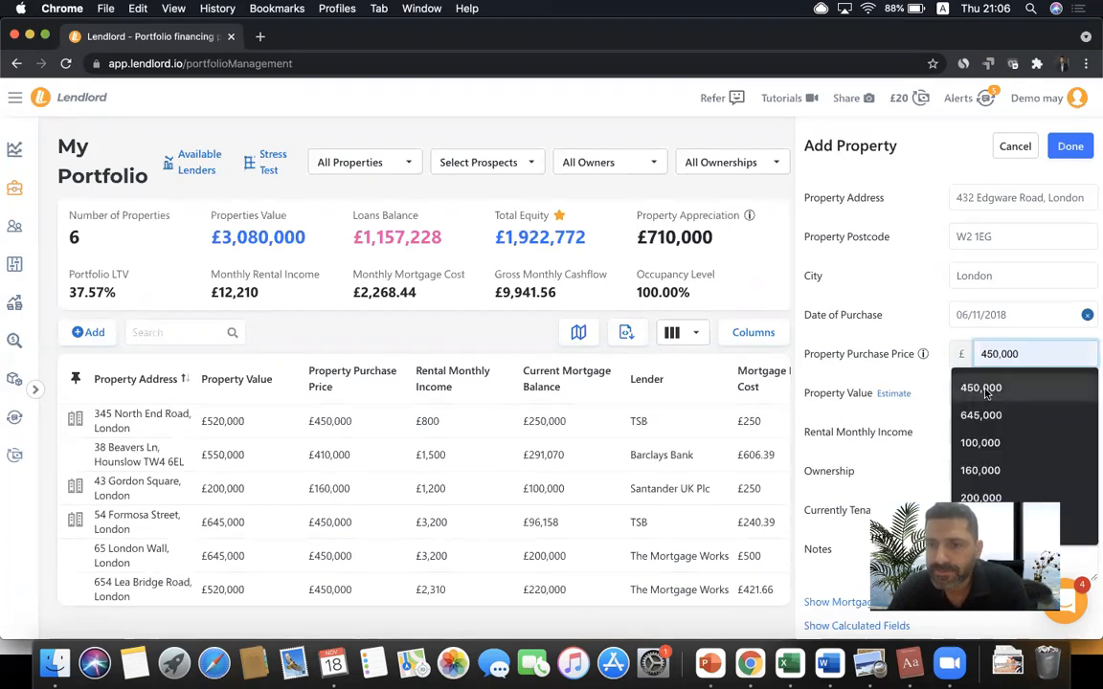
{"action": "left_click", "coordinate": [980, 386]}
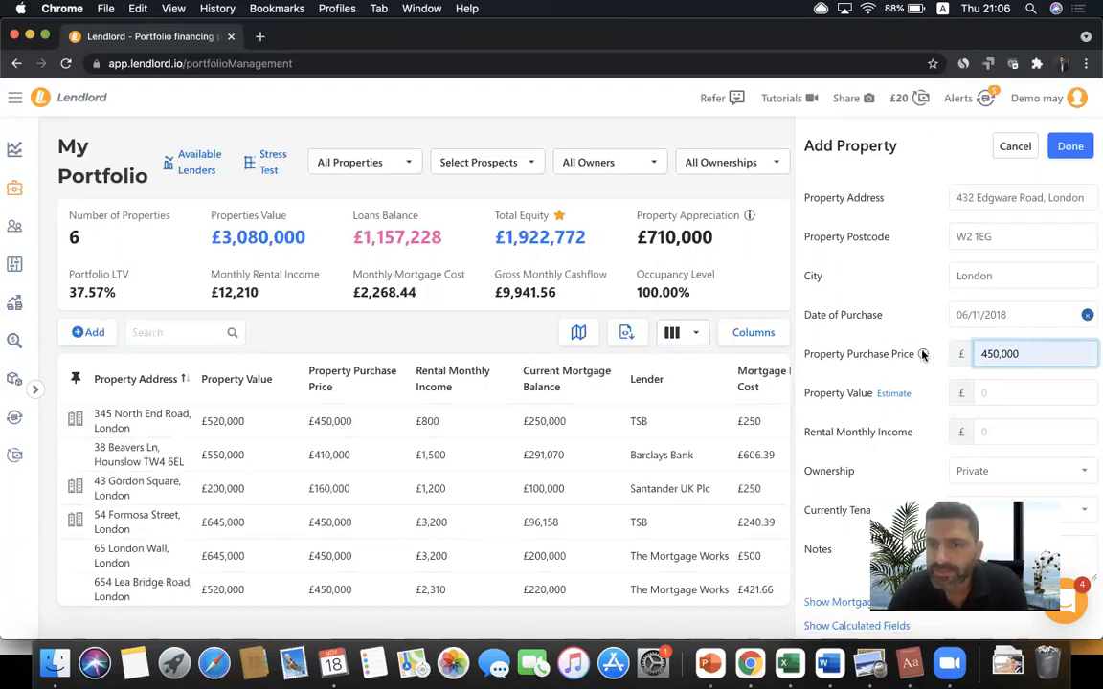
{"action": "mouse_move", "coordinate": [923, 354]}
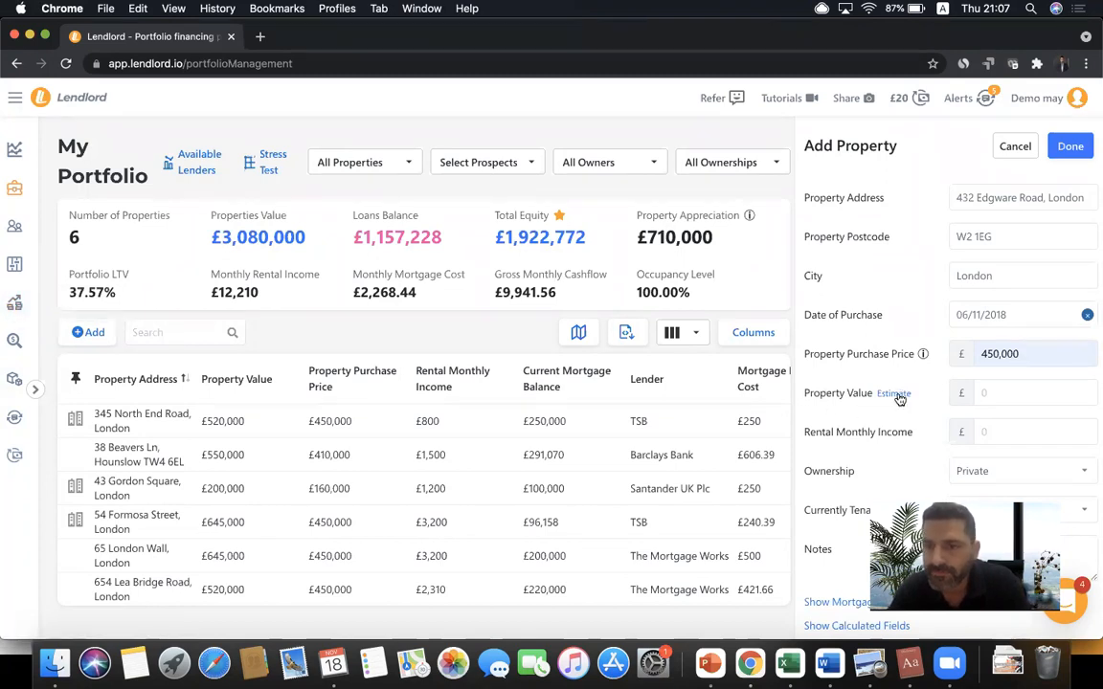
{"action": "left_click", "coordinate": [992, 392]}
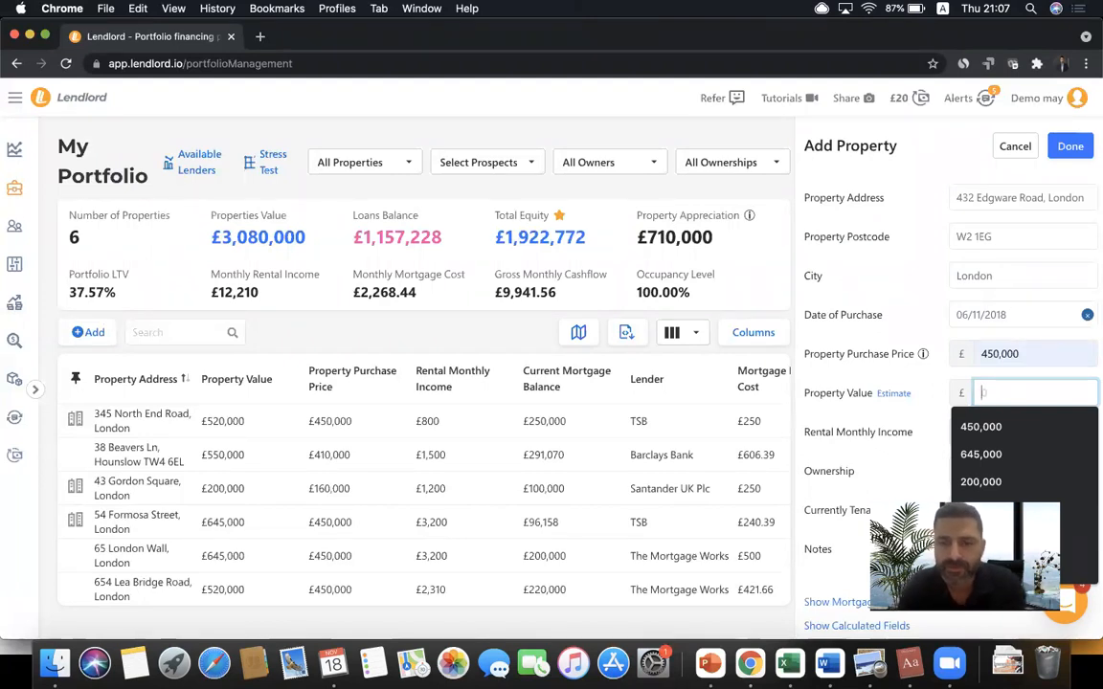
{"action": "type", "text": "500,000"}
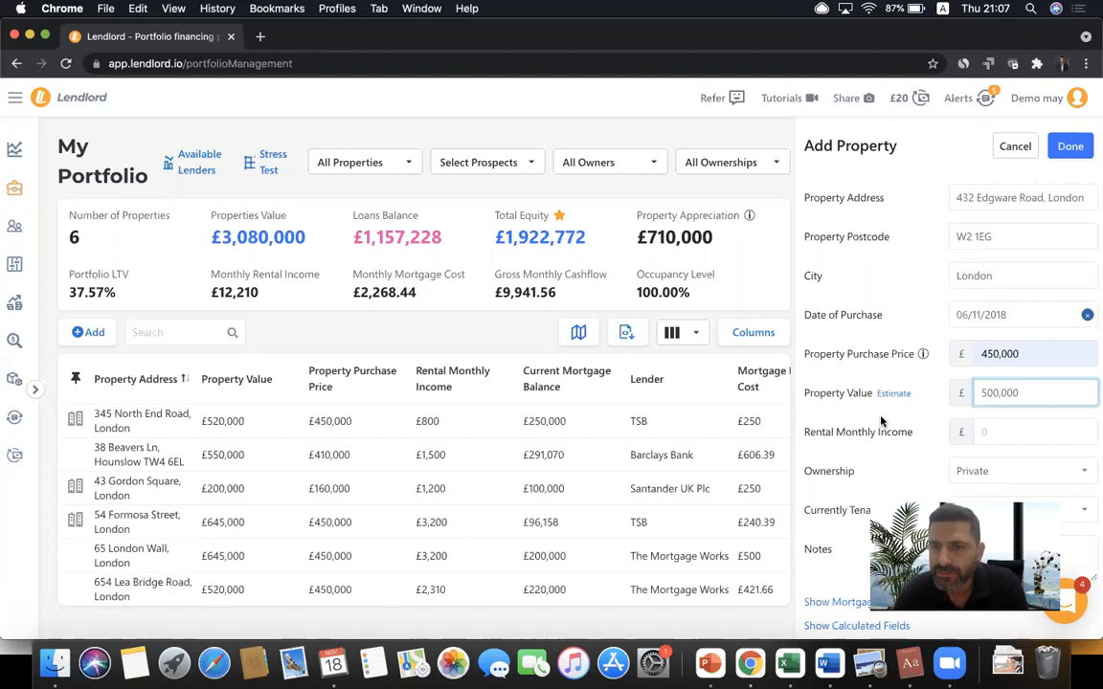
- Estimate the value of a 4-bedroom semi-detached house with high interior finish
{"action": "left_click", "coordinate": [894, 393]}
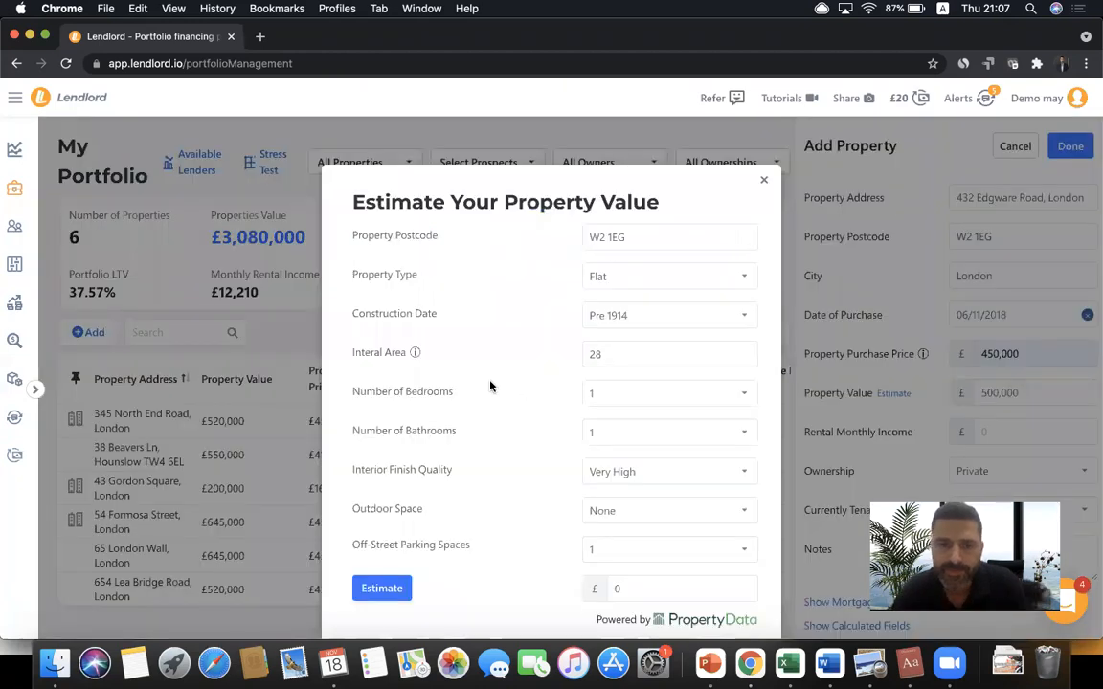
{"action": "left_click", "coordinate": [642, 402]}
{"action": "left_click", "coordinate": [626, 433]}
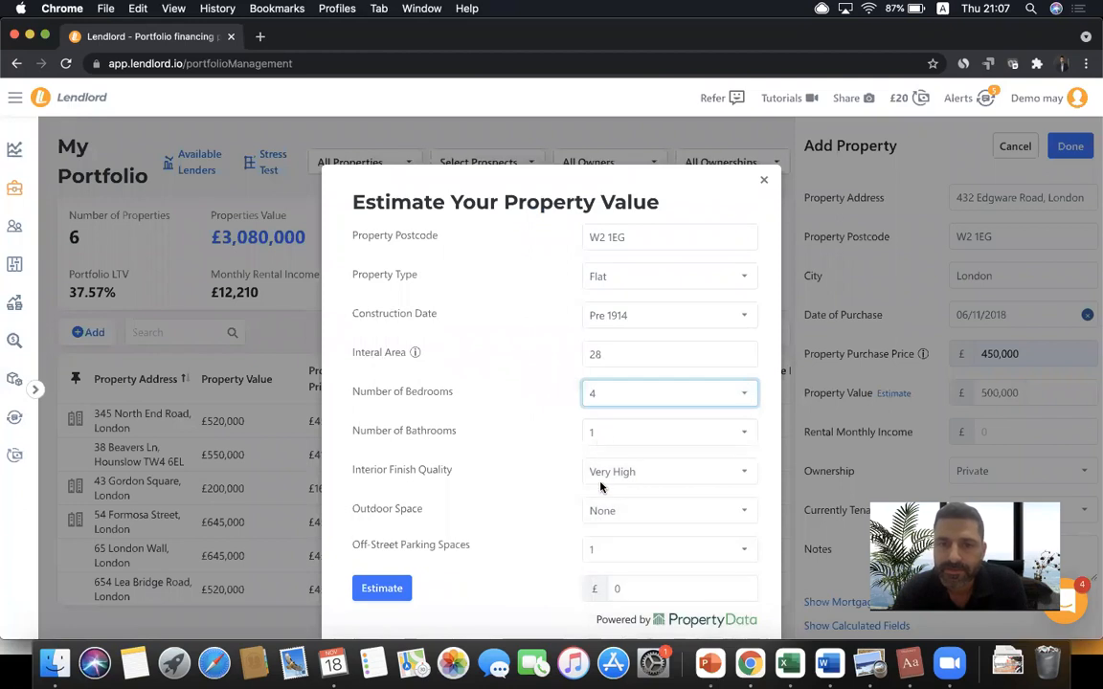
{"action": "left_click", "coordinate": [616, 276]}
{"action": "left_click", "coordinate": [599, 308]}
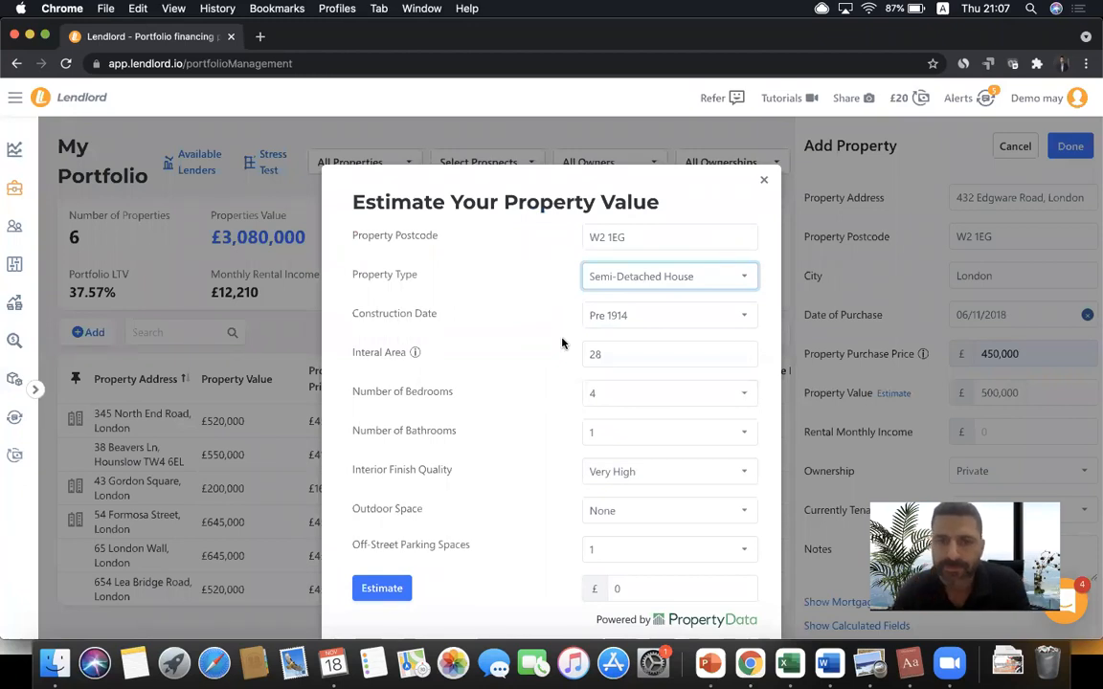
{"action": "scroll", "coordinate": [517, 323], "scroll_direction": "down", "scroll_amount": 1}
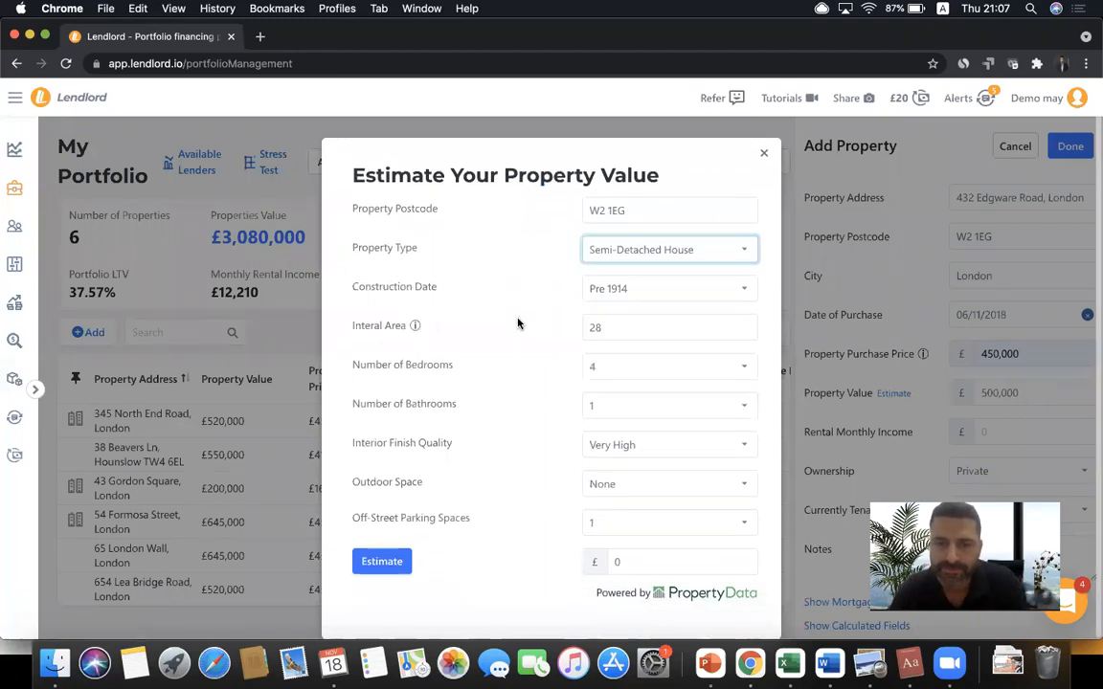
{"action": "left_click", "coordinate": [634, 445]}
{"action": "left_click", "coordinate": [603, 459]}
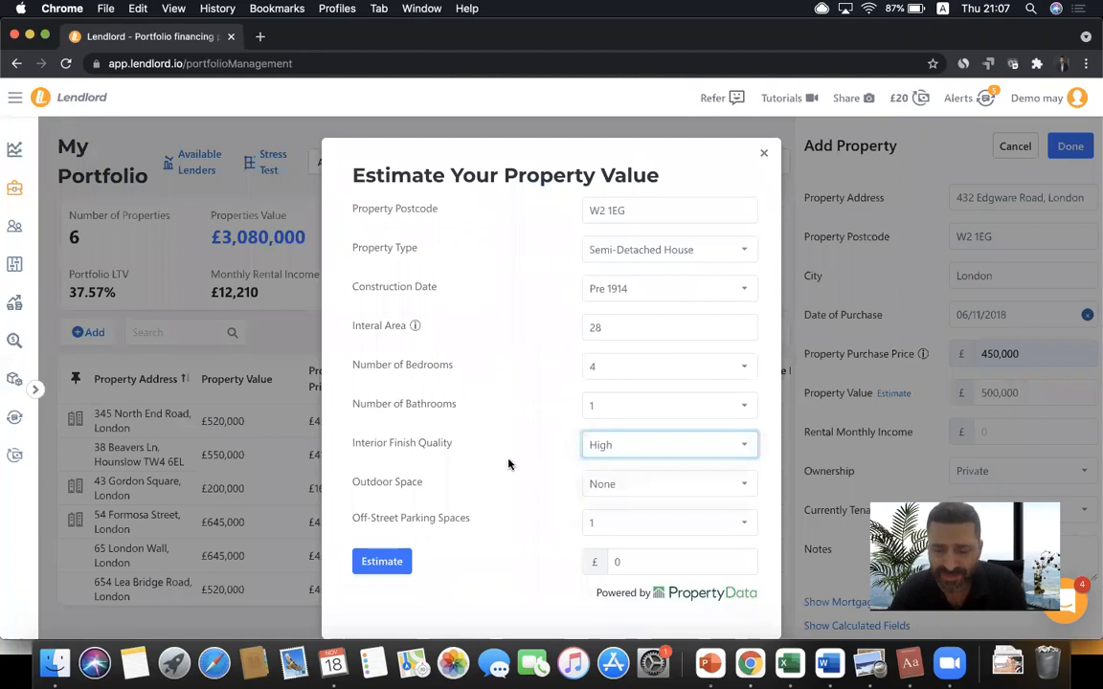
{"action": "left_click", "coordinate": [390, 563]}
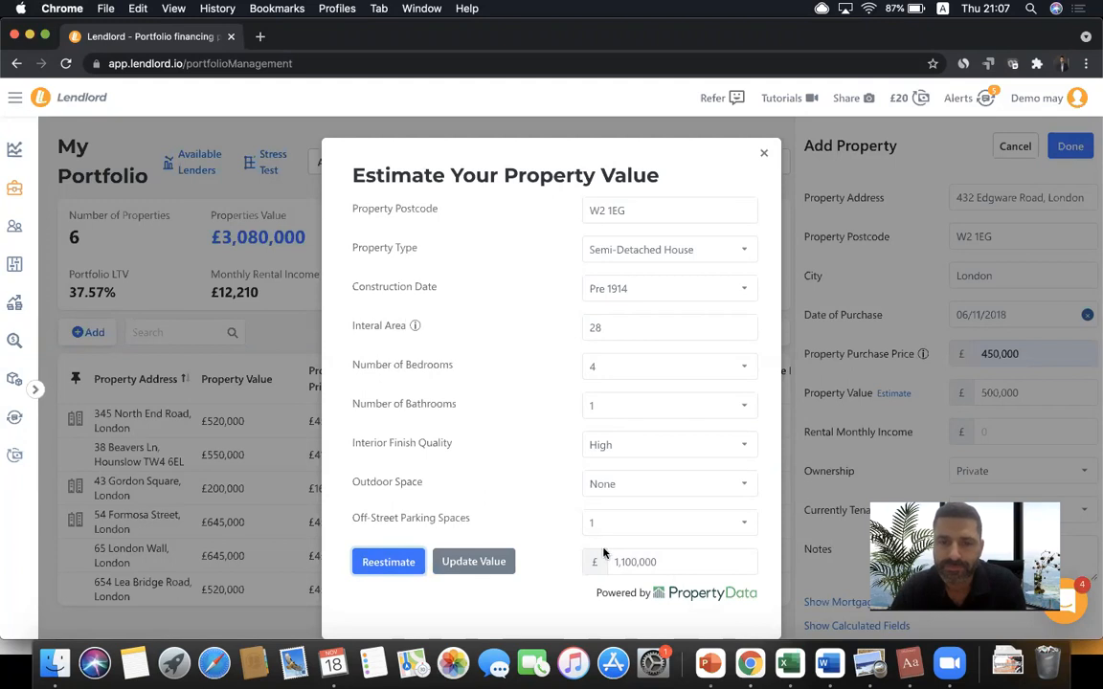
- Replace the estimate with 560000 and apply it as the property value
{"action": "double_click", "coordinate": [671, 562]}
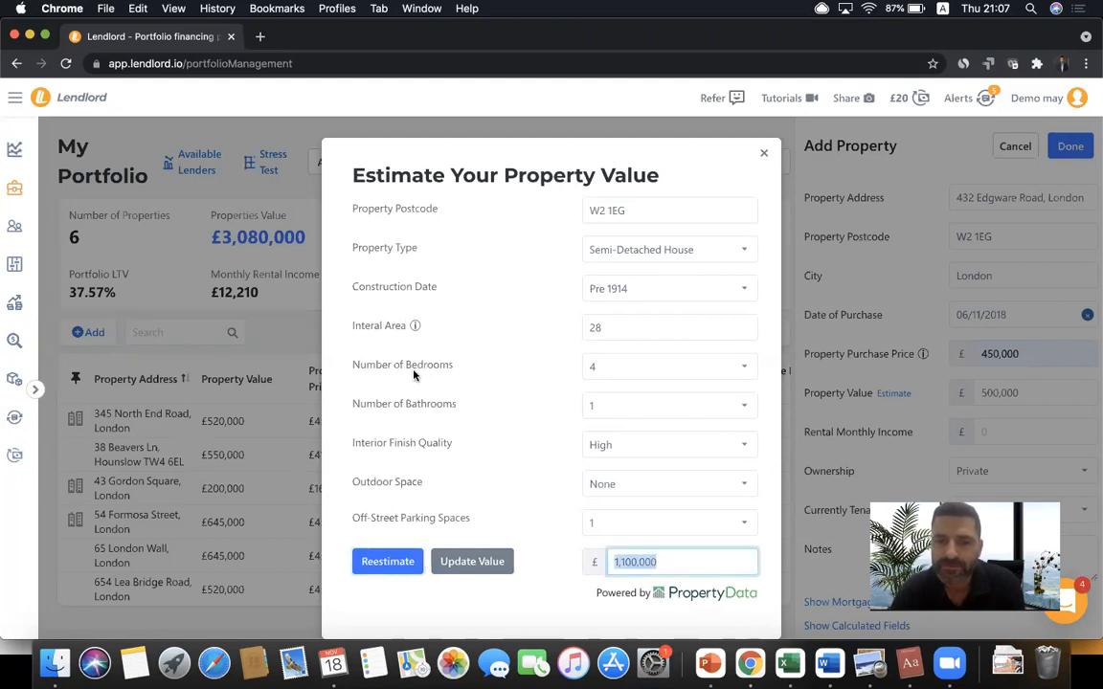
{"action": "type", "text": "560000"}
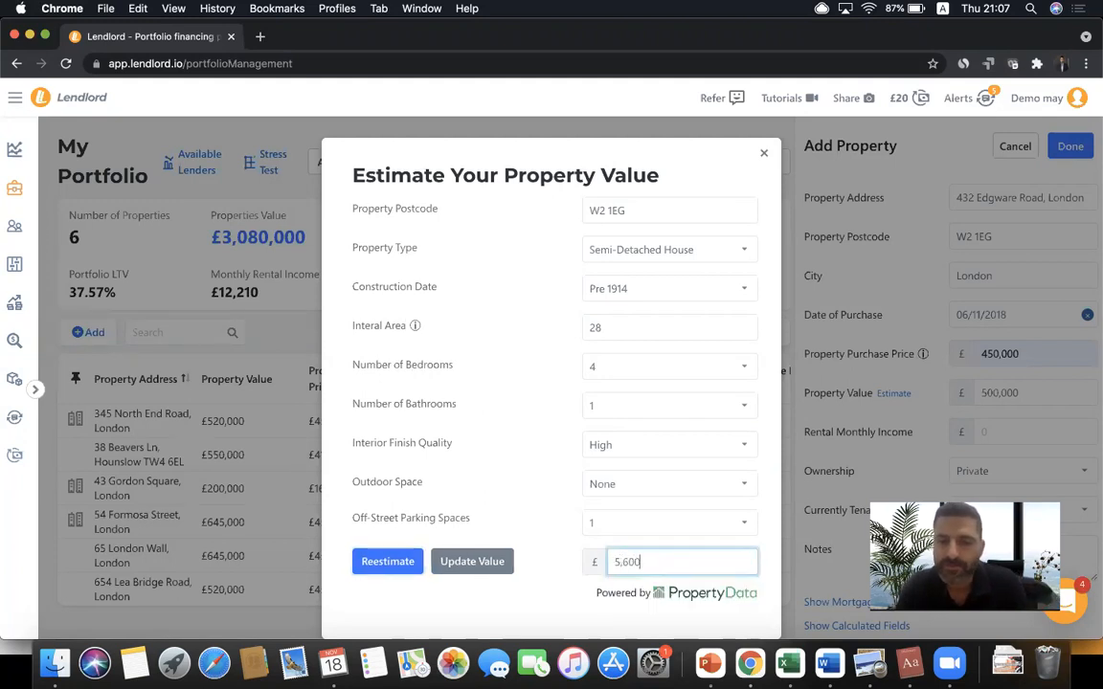
{"action": "left_click", "coordinate": [493, 570]}
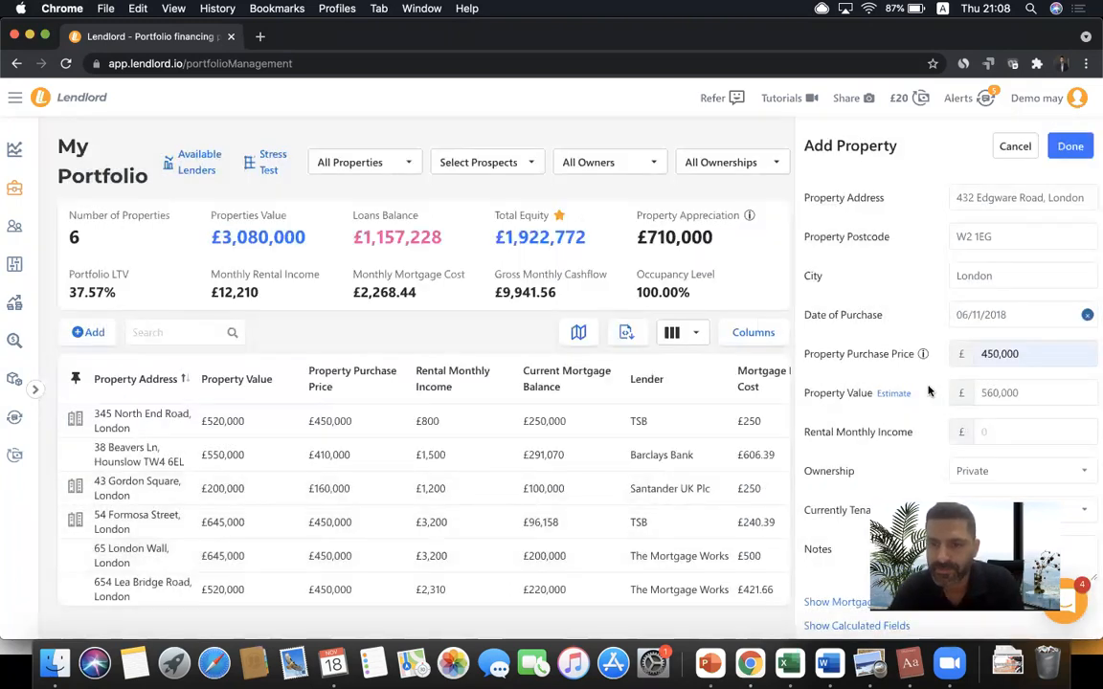
- Accept £1,200 as the monthly rental income
{"action": "left_click", "coordinate": [1007, 436]}
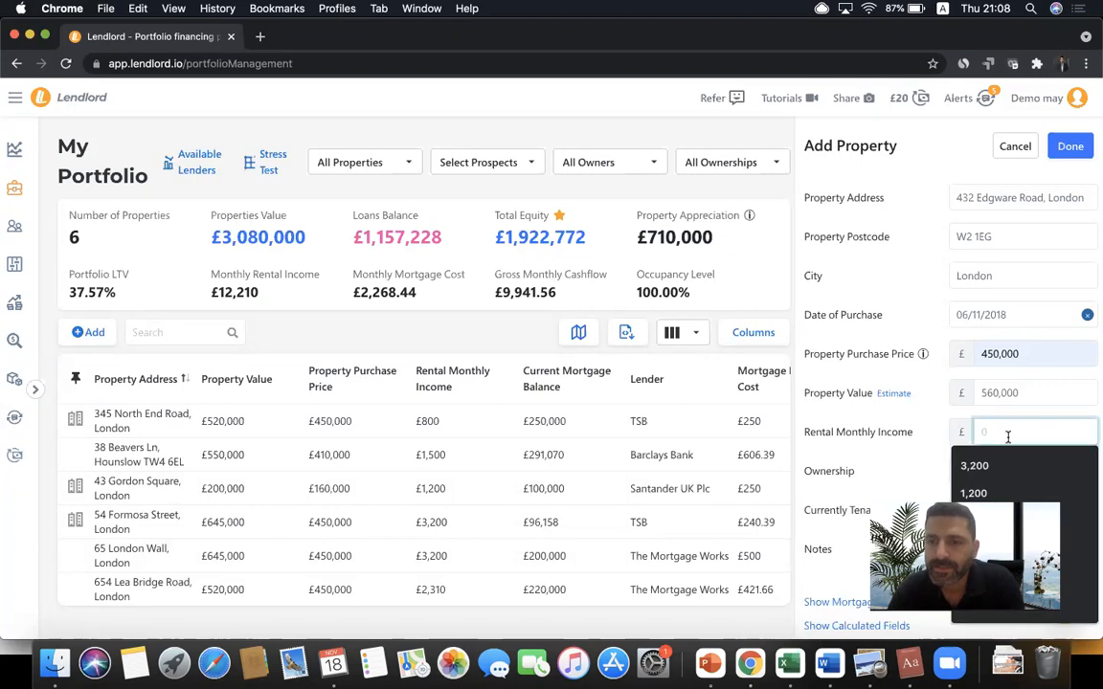
{"action": "left_click", "coordinate": [989, 497]}
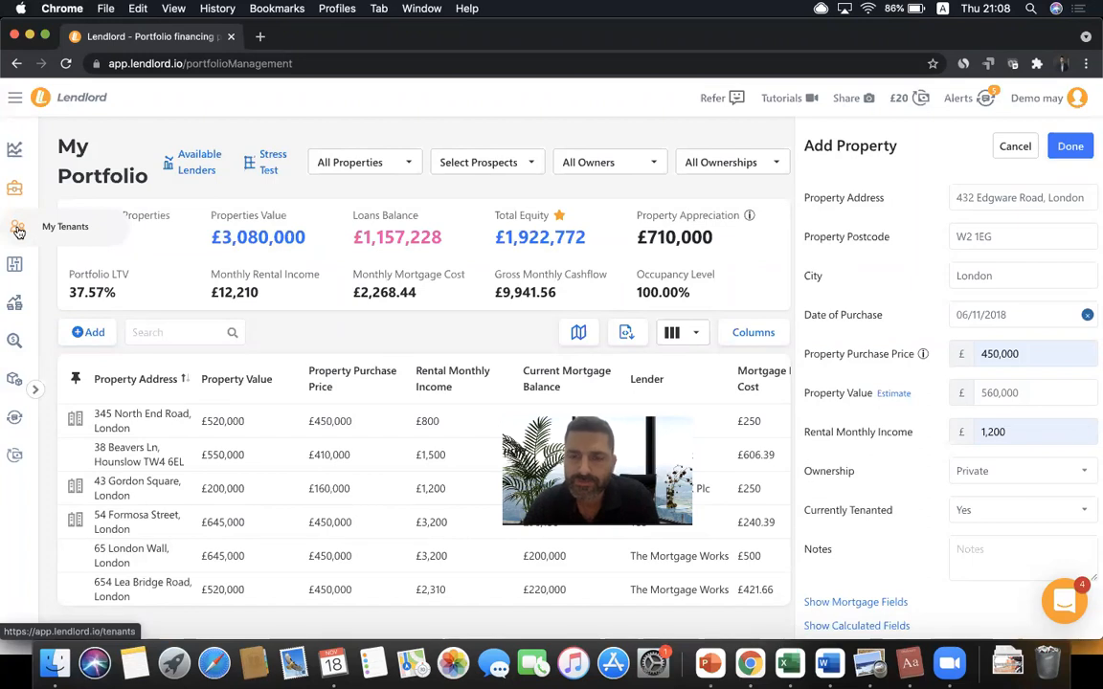
{"action": "left_click", "coordinate": [993, 481]}
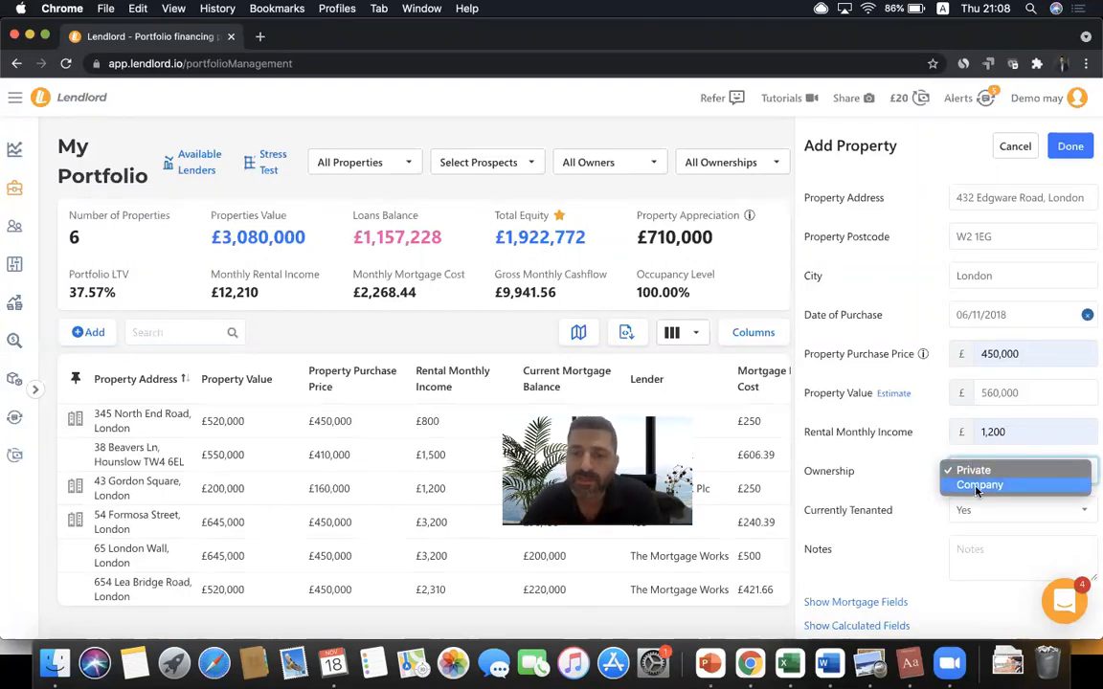
{"action": "left_click", "coordinate": [962, 470]}
{"action": "left_click", "coordinate": [869, 491]}
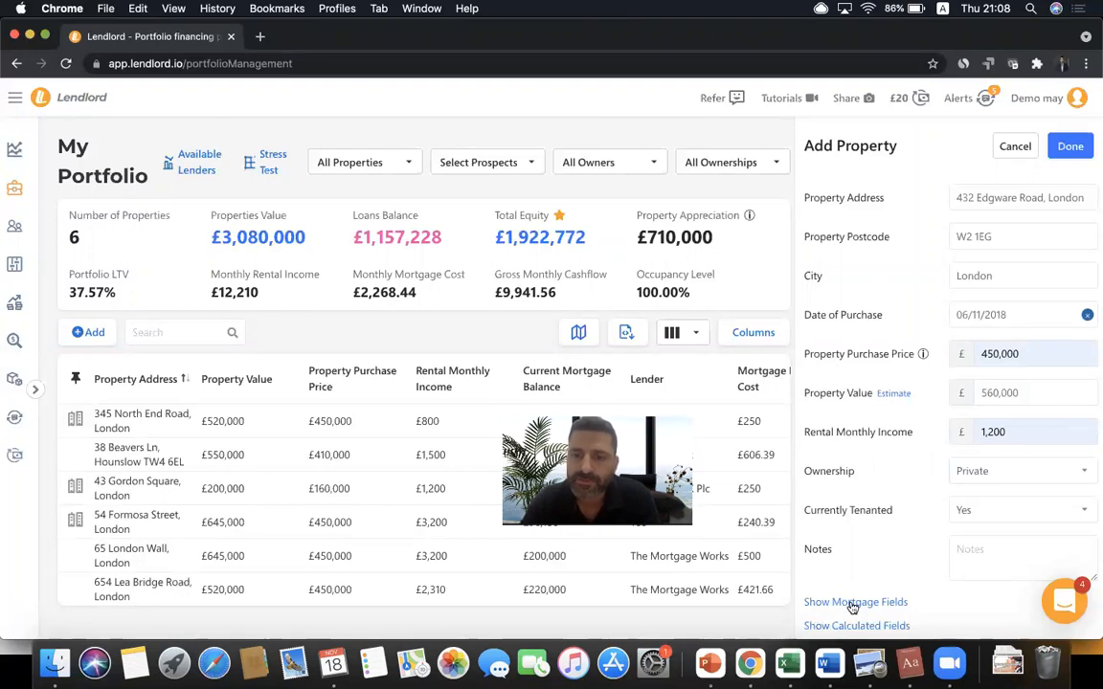
- Set ownership to Company and begin creating a new company
{"action": "left_click", "coordinate": [986, 474]}
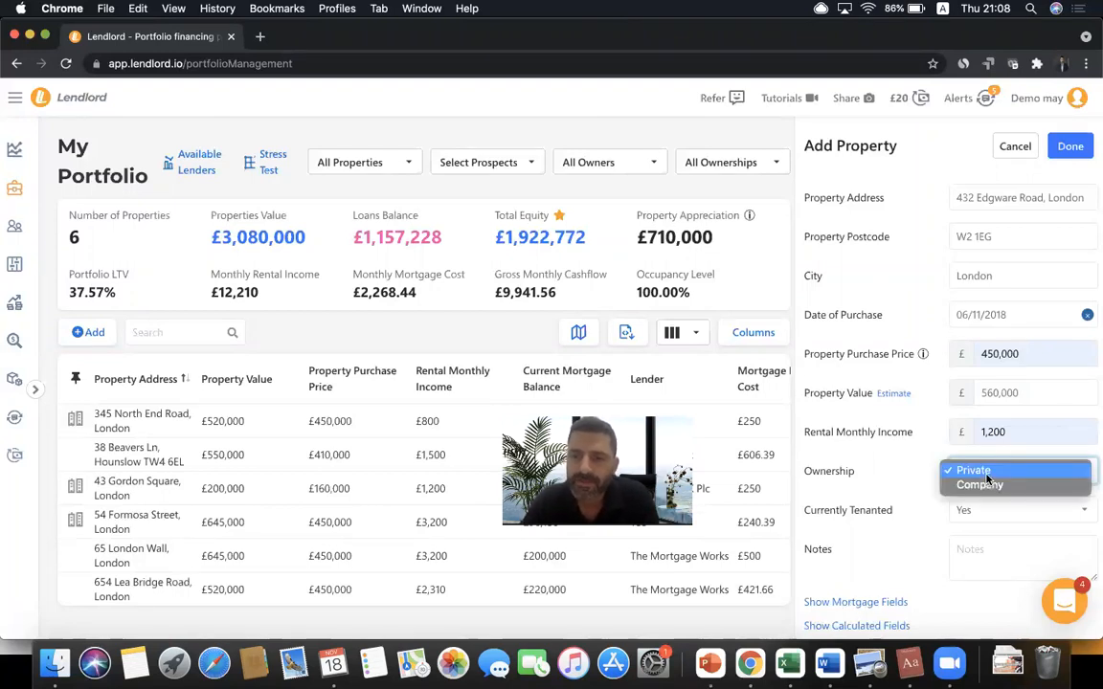
{"action": "left_click", "coordinate": [979, 485]}
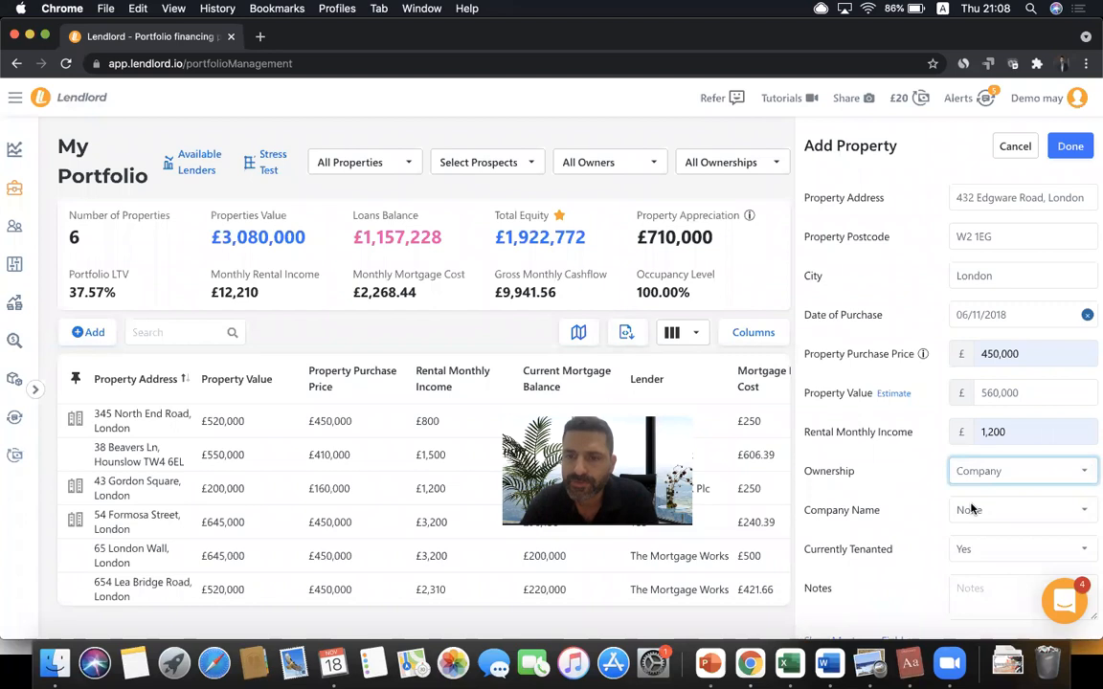
{"action": "left_click", "coordinate": [972, 509]}
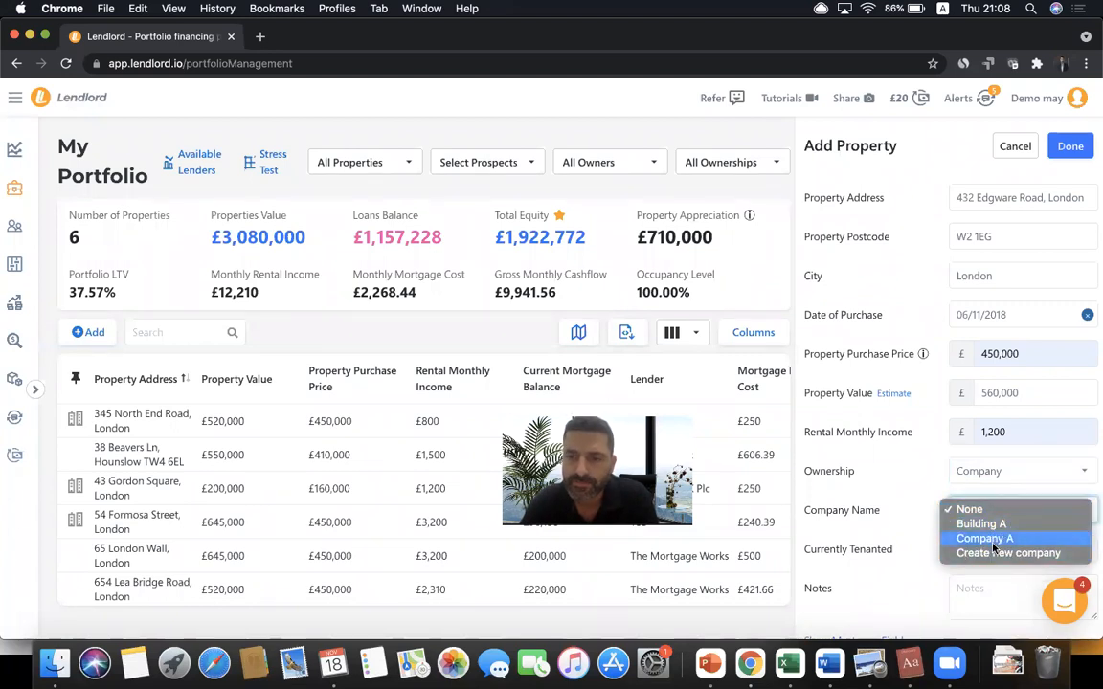
{"action": "left_click", "coordinate": [994, 553]}
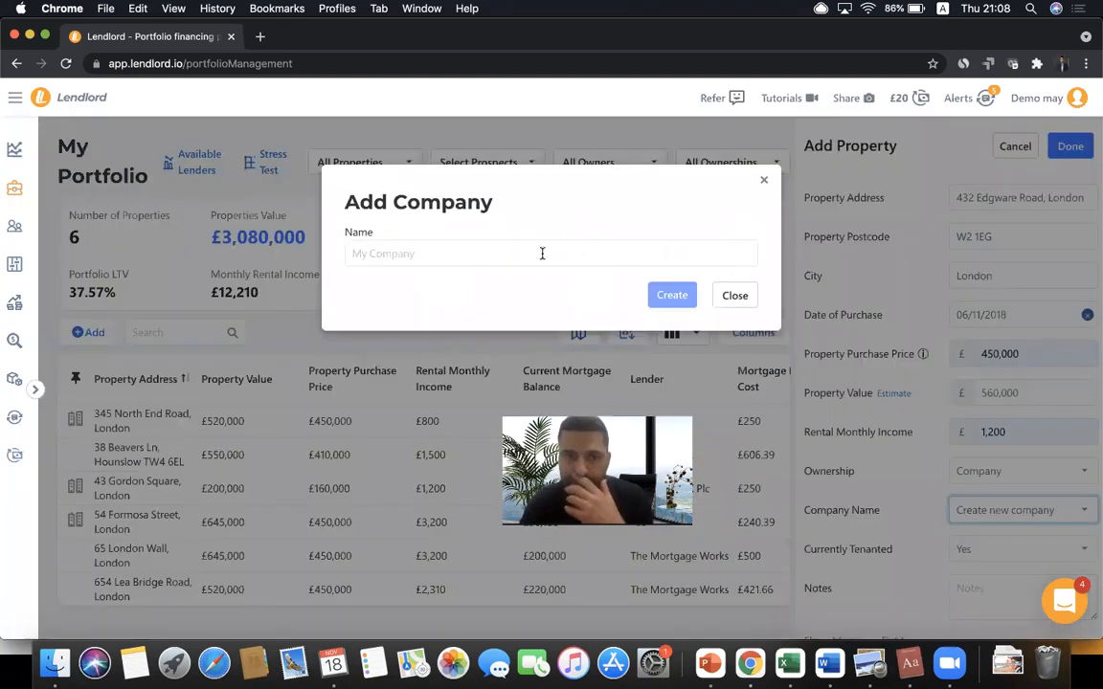
- Close the Add Company dialog without creating a company and select Building A instead
{"action": "left_click", "coordinate": [542, 253]}
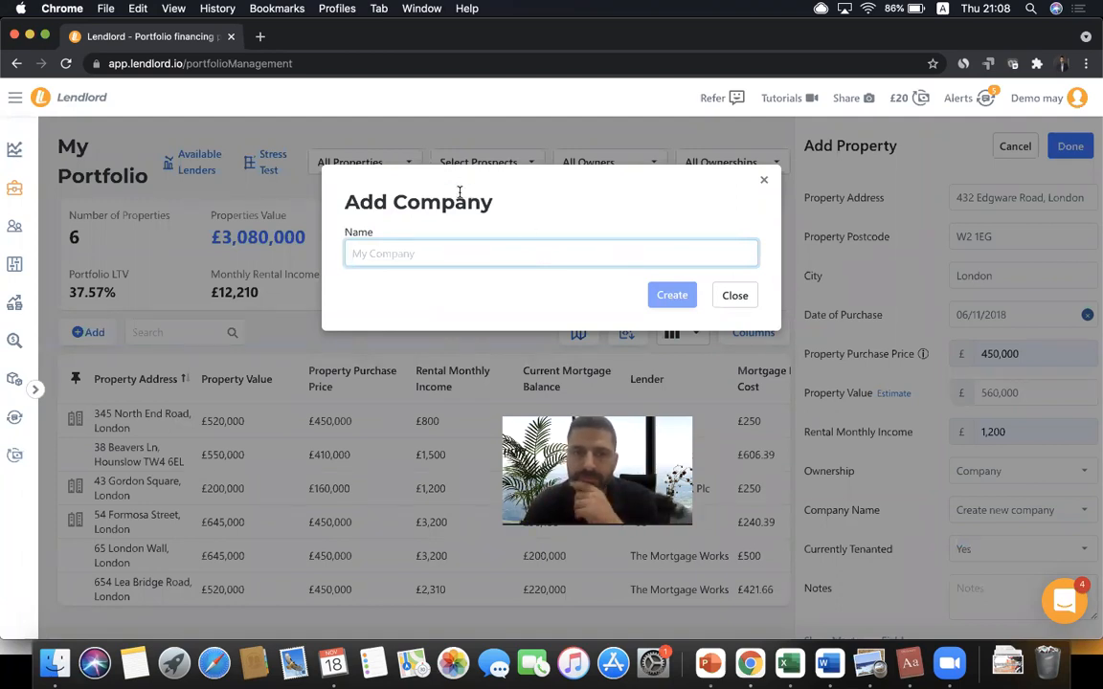
{"action": "left_click", "coordinate": [1073, 104]}
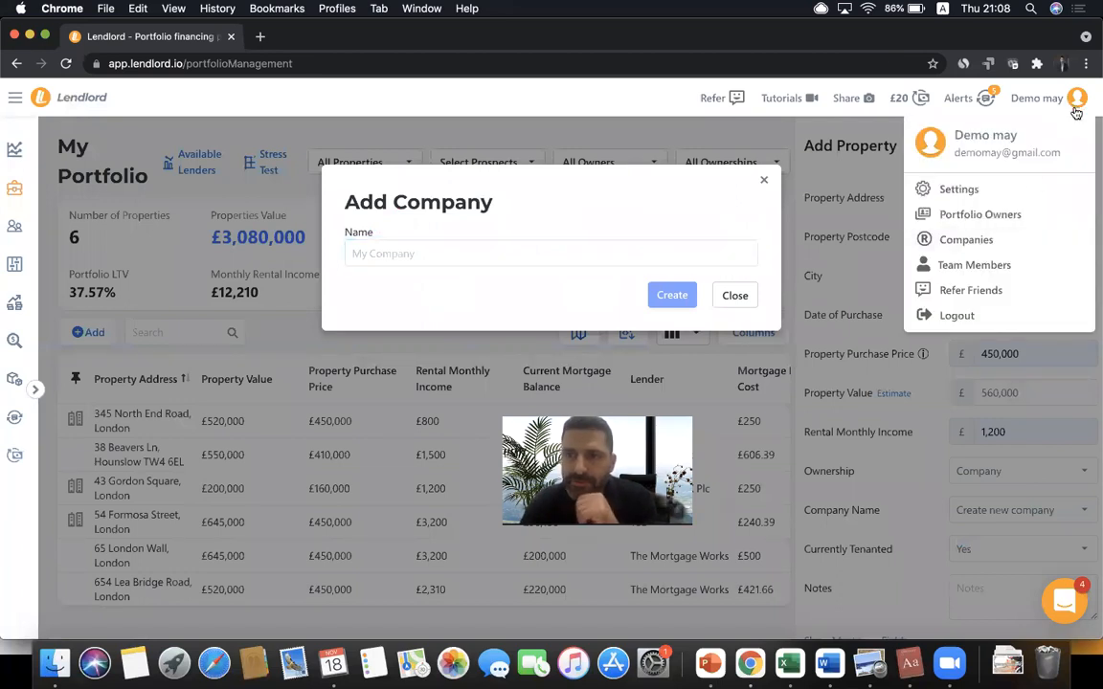
{"action": "left_click", "coordinate": [762, 182]}
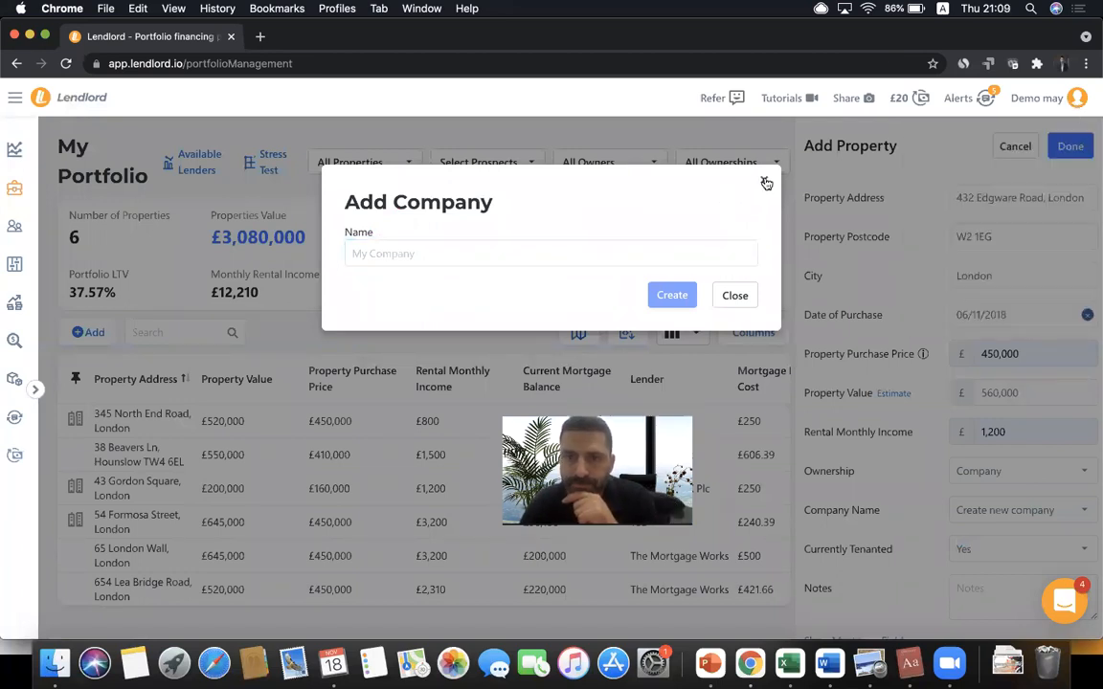
{"action": "left_click", "coordinate": [766, 181]}
{"action": "left_click", "coordinate": [994, 507]}
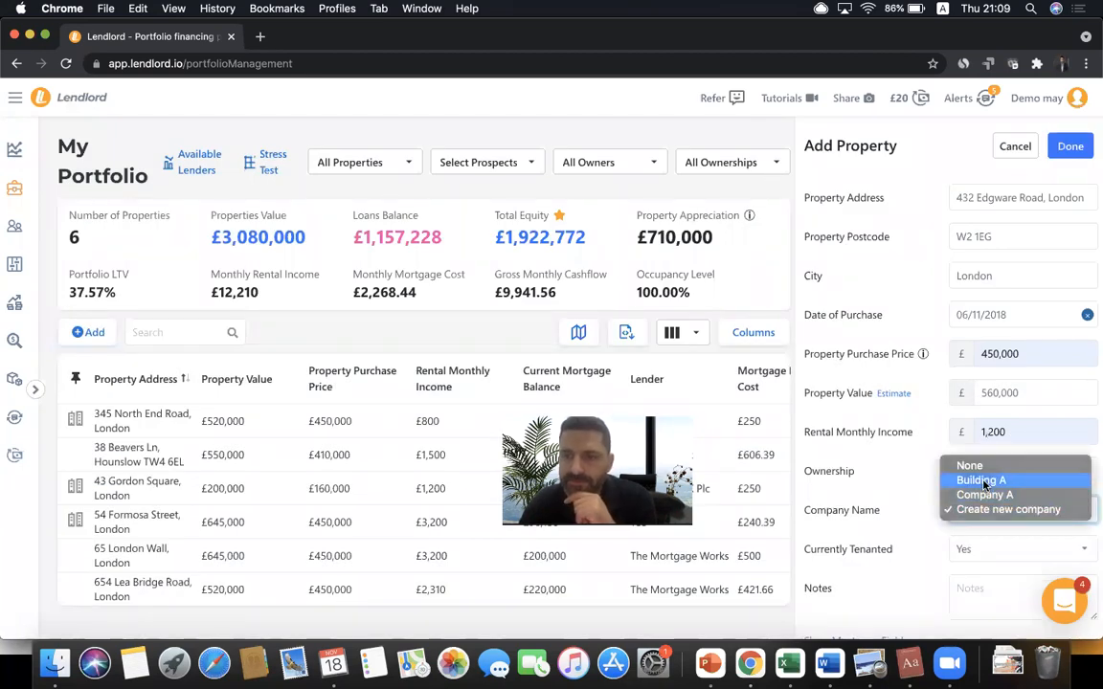
{"action": "left_click", "coordinate": [982, 482]}
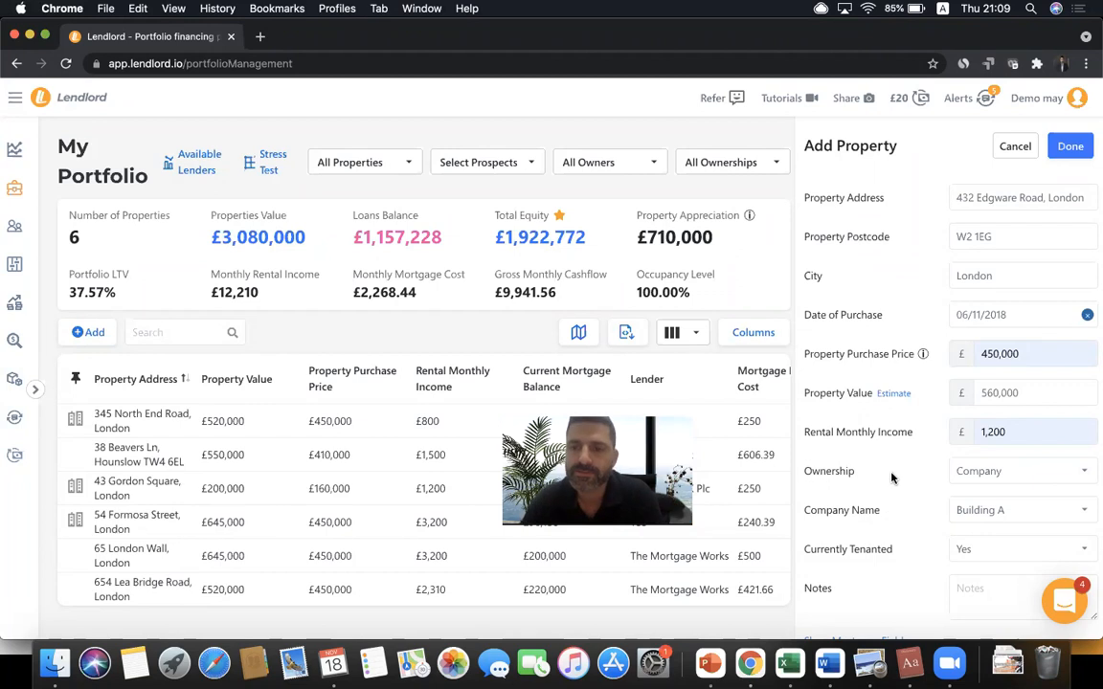
- Show the mortgage fields and set two owners at 50% each
{"action": "scroll", "coordinate": [891, 479], "scroll_direction": "down", "scroll_amount": 2}
{"action": "scroll", "coordinate": [891, 479], "scroll_direction": "down", "scroll_amount": 5}
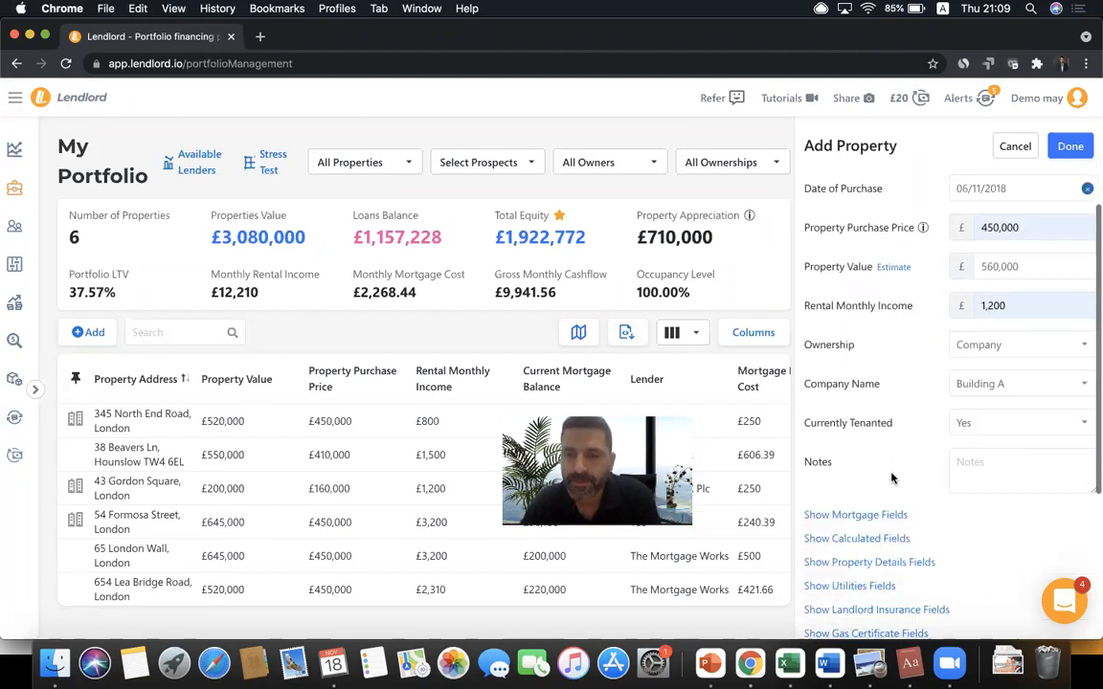
{"action": "left_click", "coordinate": [857, 351]}
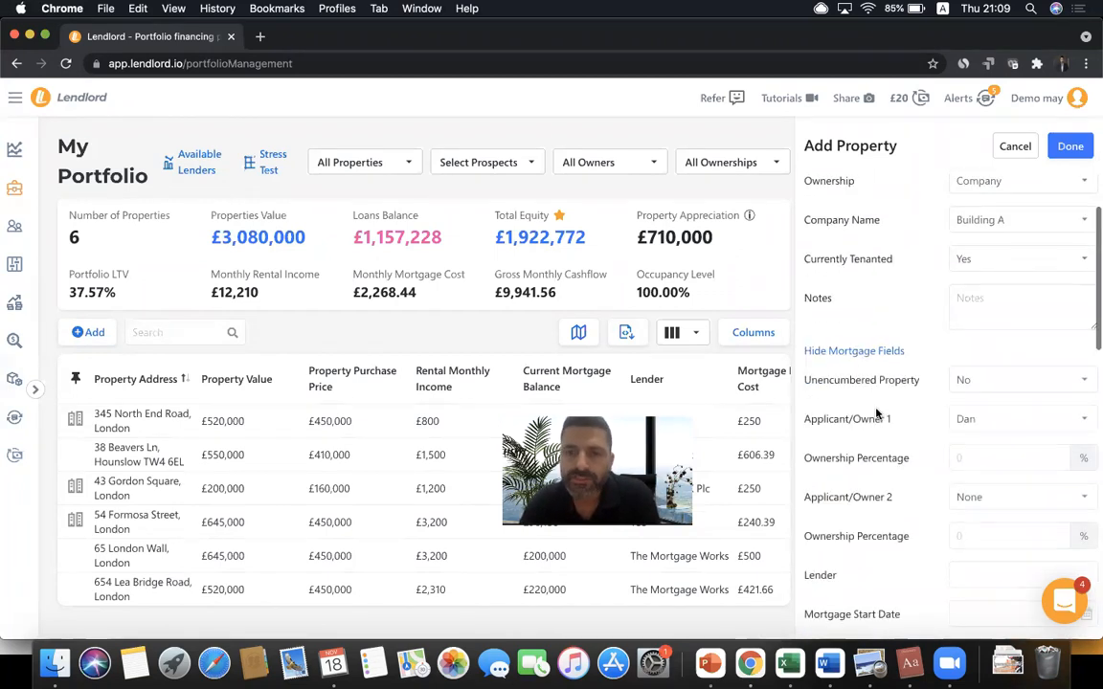
{"action": "scroll", "coordinate": [870, 369], "scroll_direction": "down", "scroll_amount": 3}
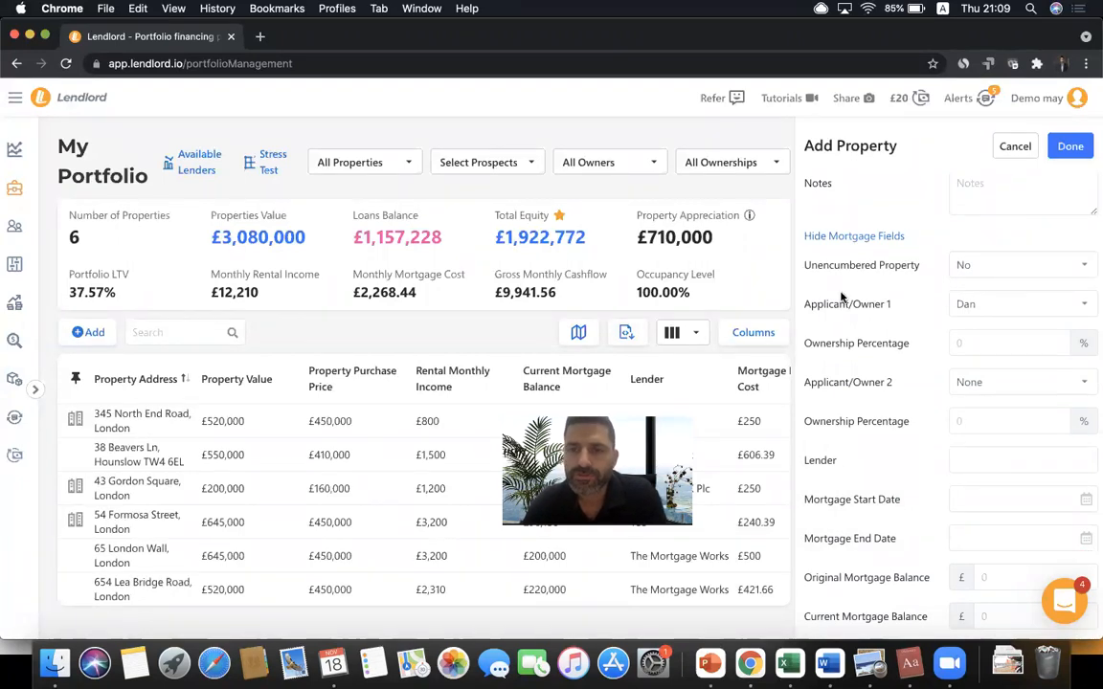
{"action": "scroll", "coordinate": [842, 297], "scroll_direction": "down", "scroll_amount": 1}
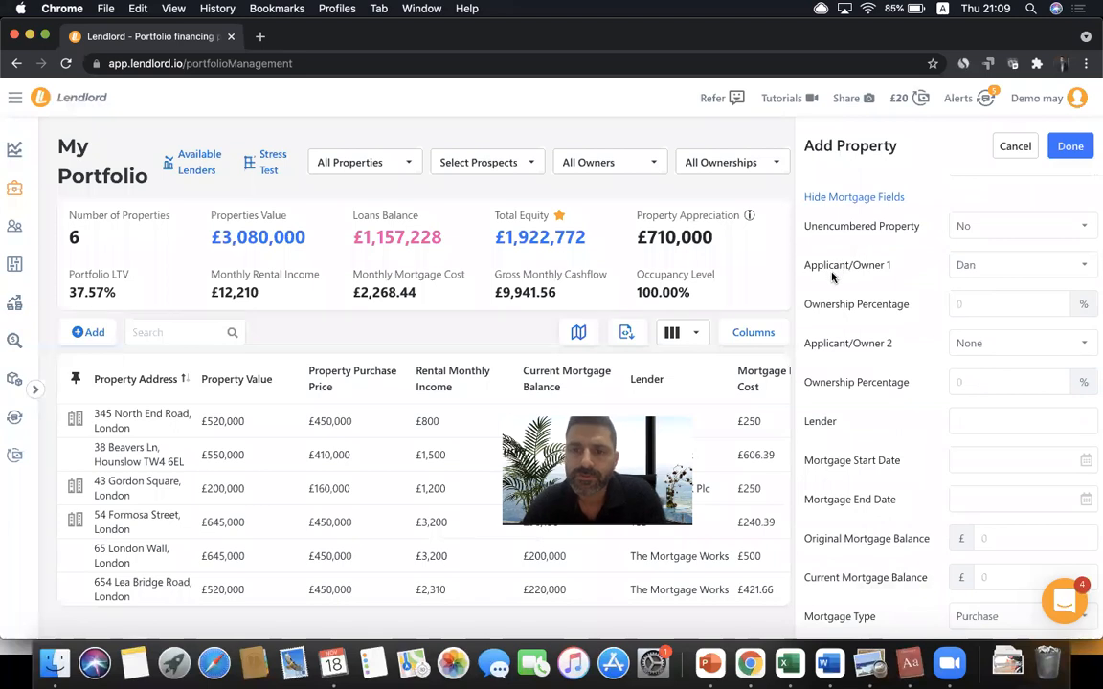
{"action": "left_click", "coordinate": [989, 294]}
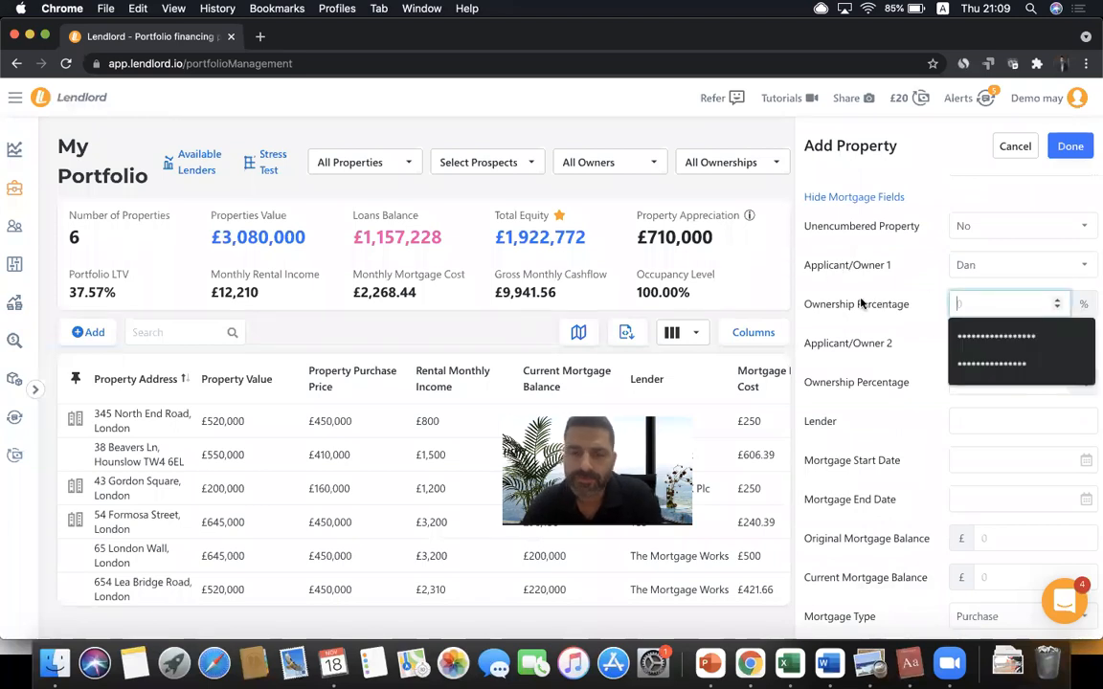
{"action": "type", "text": "50"}
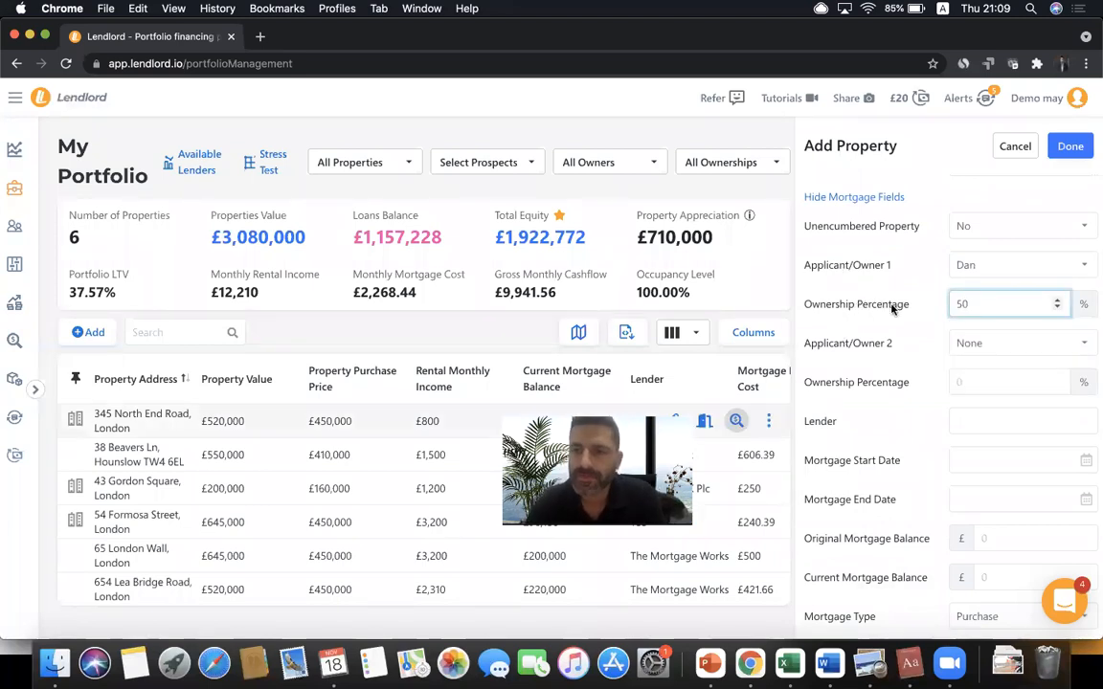
{"action": "left_click", "coordinate": [1009, 344]}
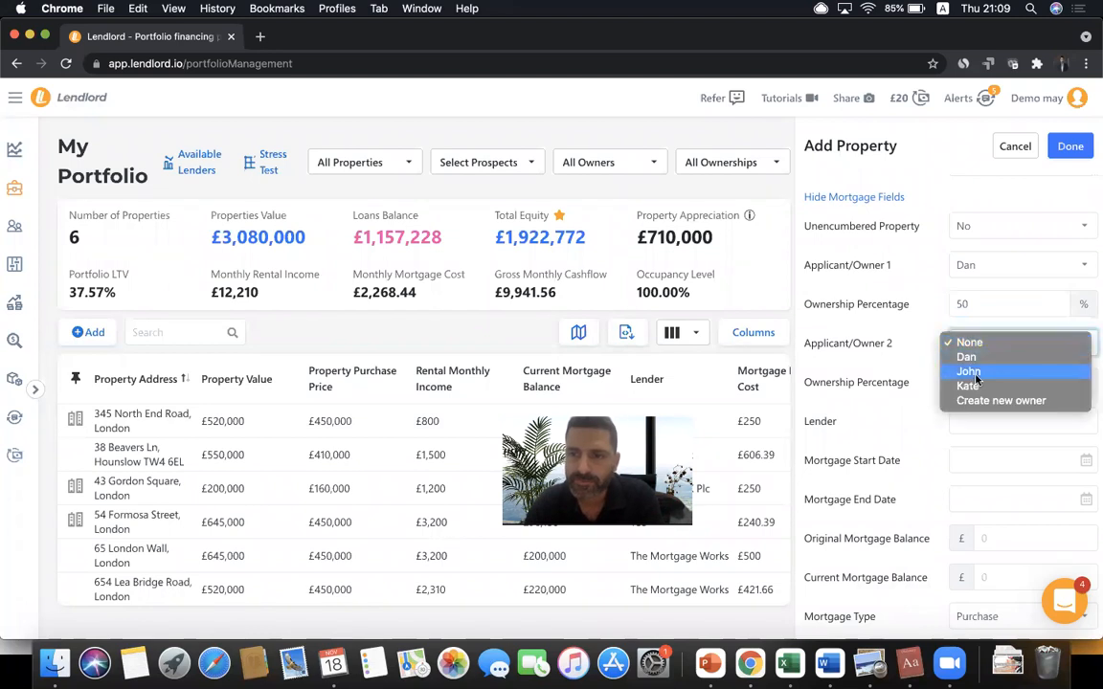
{"action": "left_click", "coordinate": [969, 386]}
{"action": "left_click", "coordinate": [982, 382]}
{"action": "type", "text": "50"}
- Set the lender to TSB
{"action": "left_click", "coordinate": [965, 423]}
{"action": "type", "text": "TSB"}
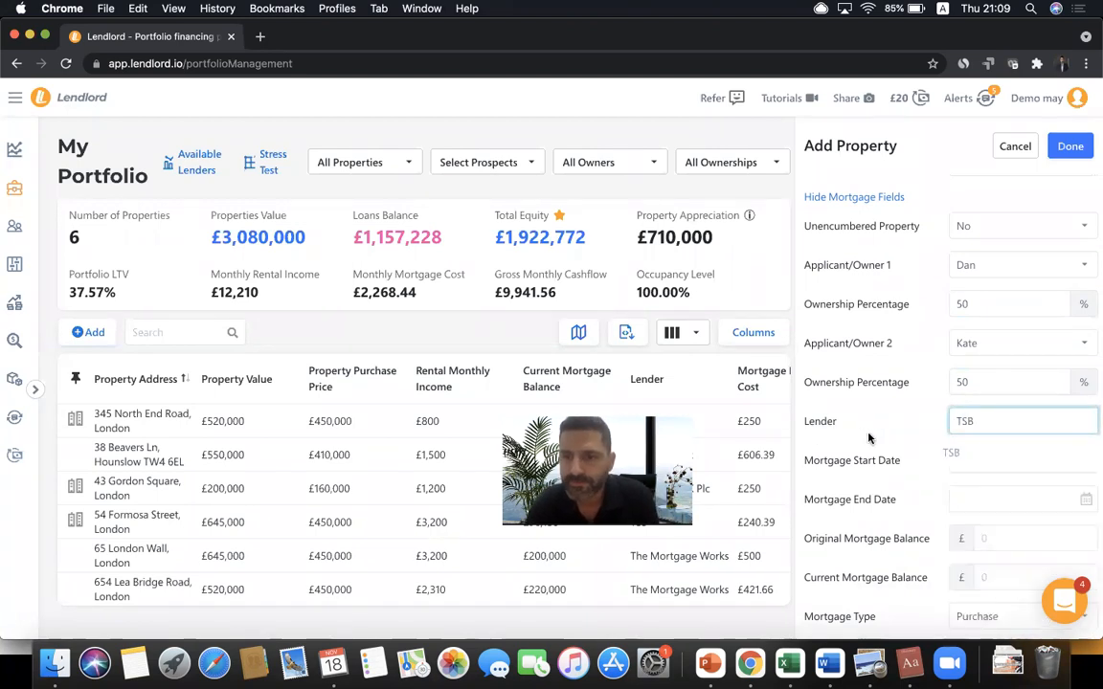
{"action": "left_click", "coordinate": [984, 456]}
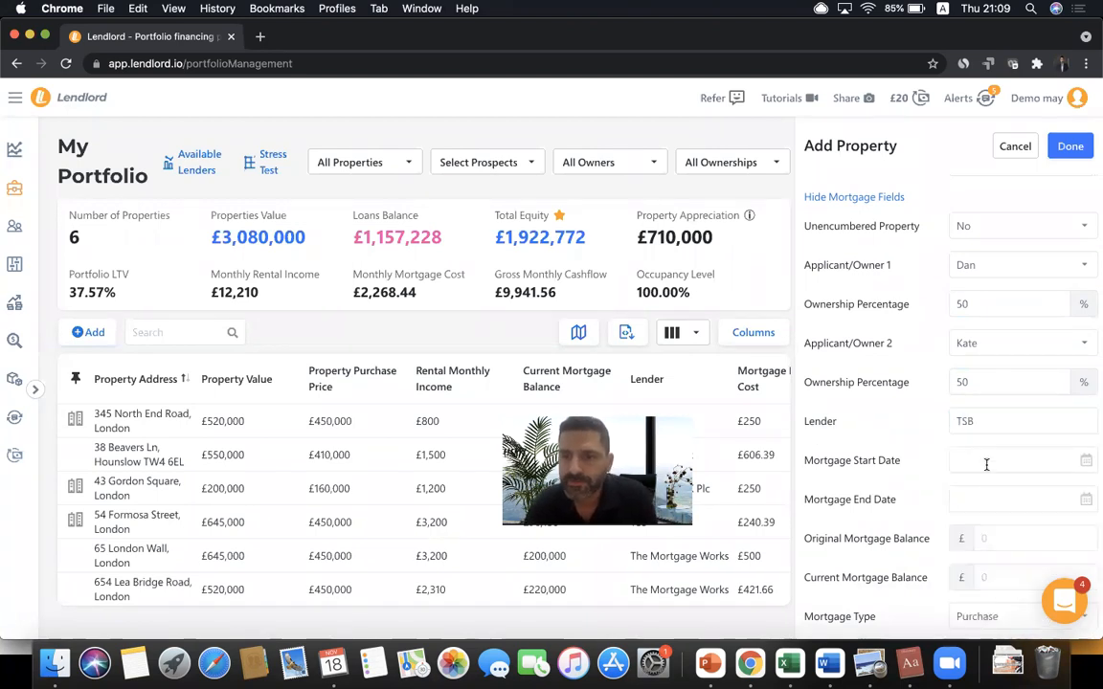
- Enter £300,000 as both the original and current mortgage balance
{"action": "scroll", "coordinate": [995, 466], "scroll_direction": "down", "scroll_amount": 1}
{"action": "scroll", "coordinate": [996, 466], "scroll_direction": "down", "scroll_amount": 1}
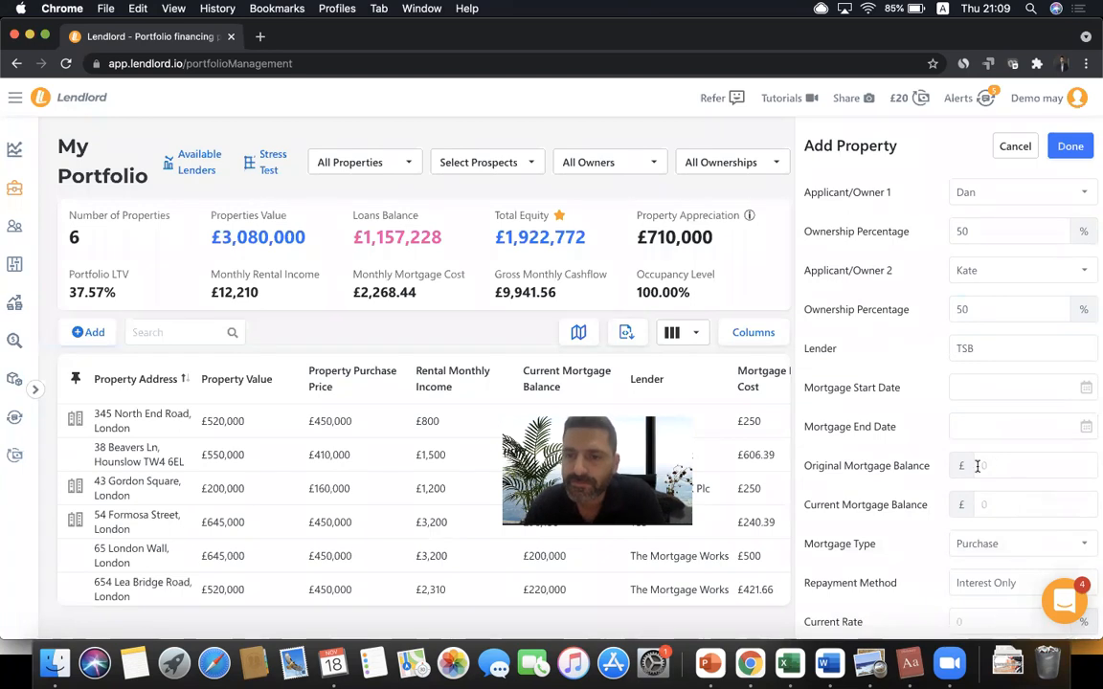
{"action": "left_click", "coordinate": [994, 465]}
{"action": "type", "text": "3000000"}
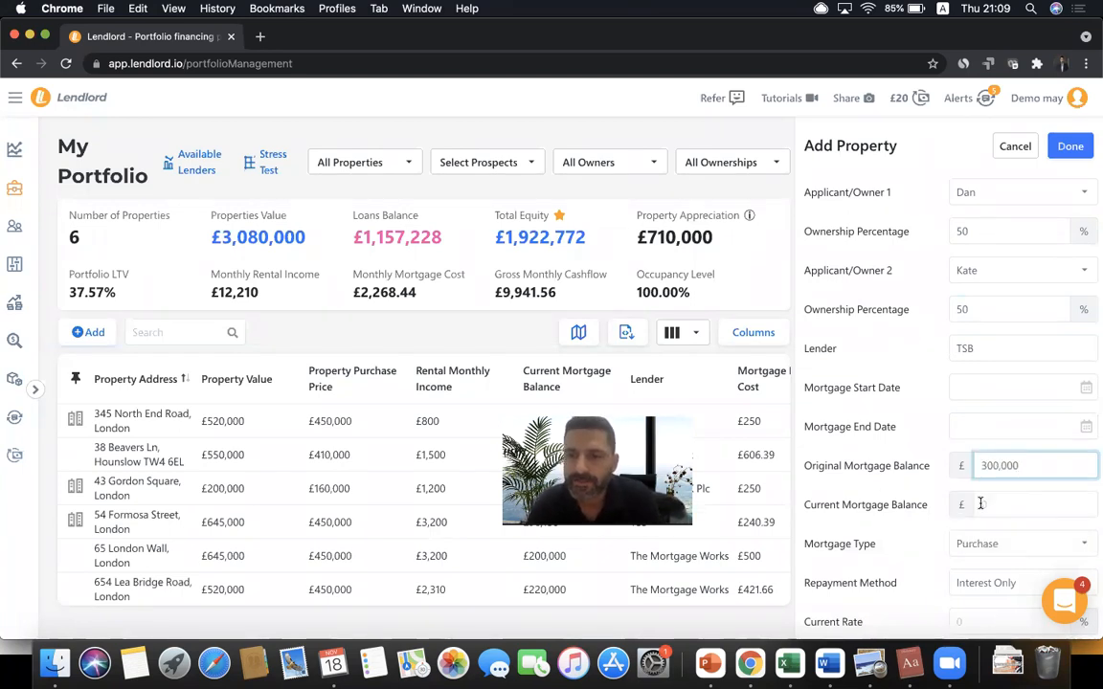
{"action": "left_click", "coordinate": [980, 504]}
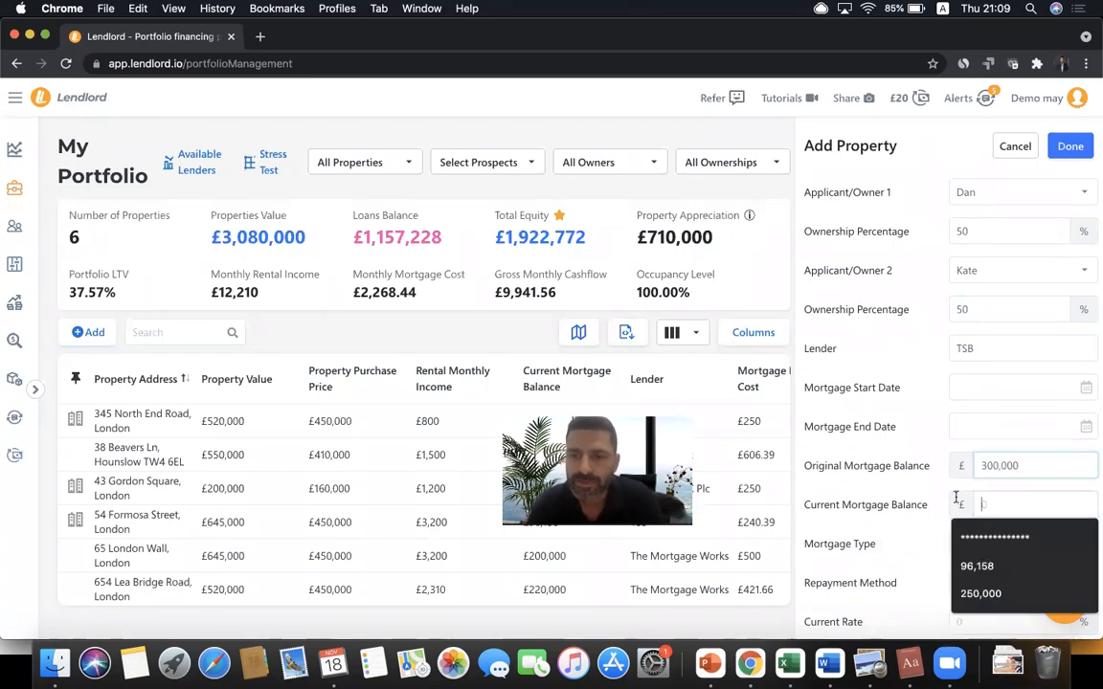
{"action": "type", "text": "300,000"}
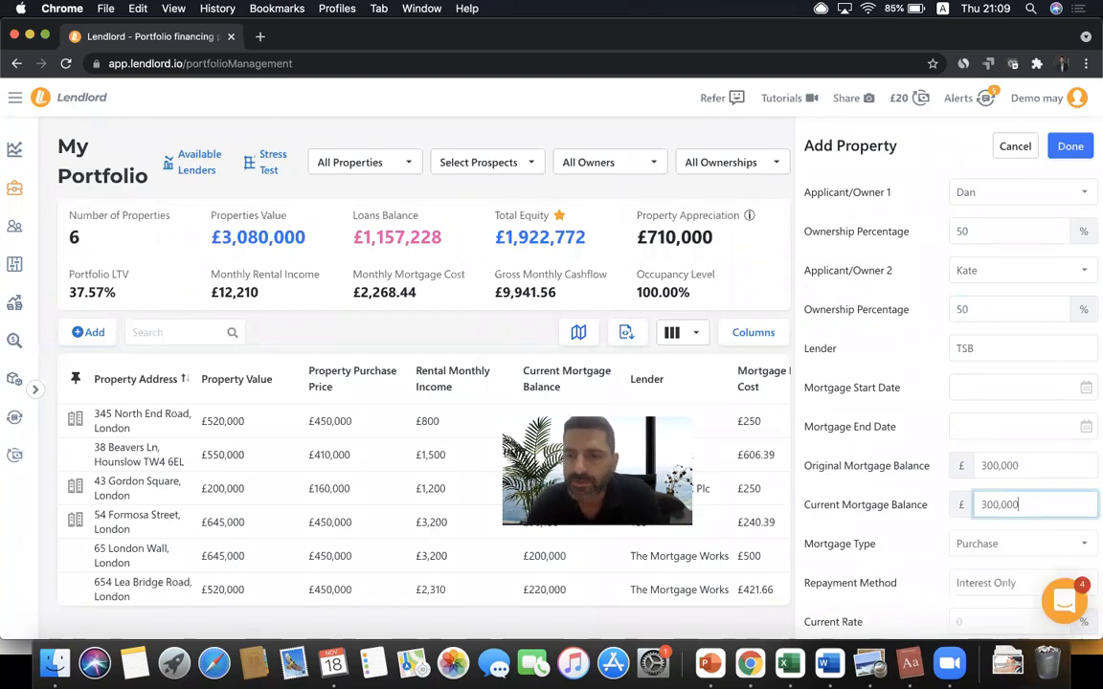
{"action": "left_click", "coordinate": [848, 450]}
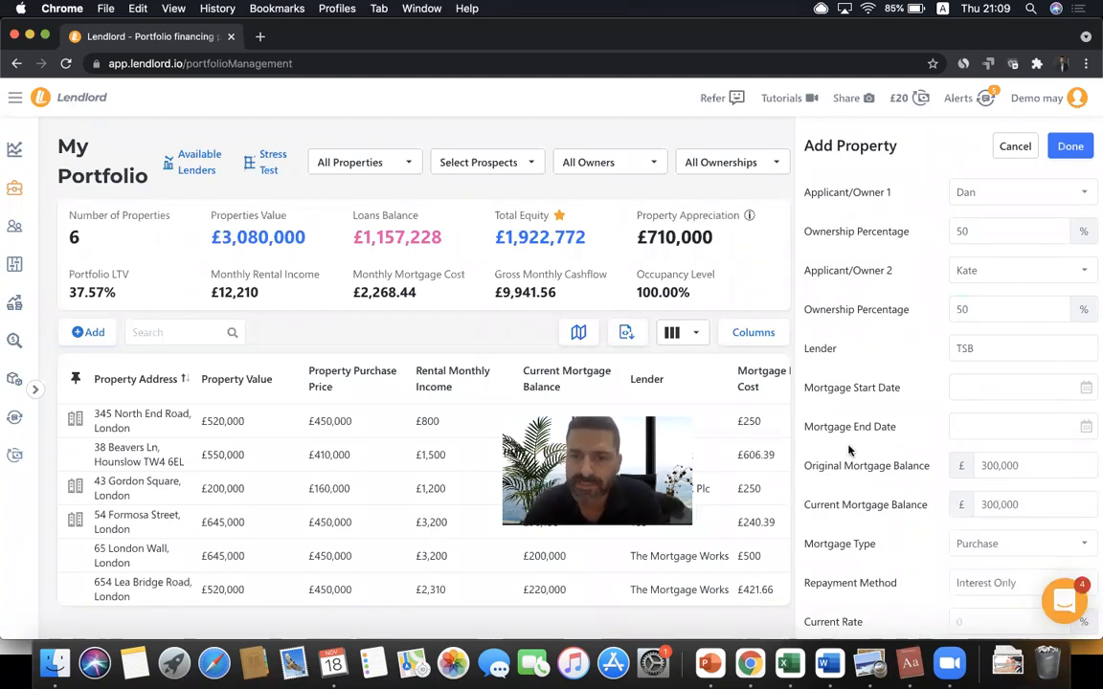
{"action": "scroll", "coordinate": [842, 466], "scroll_direction": "down", "scroll_amount": 1}
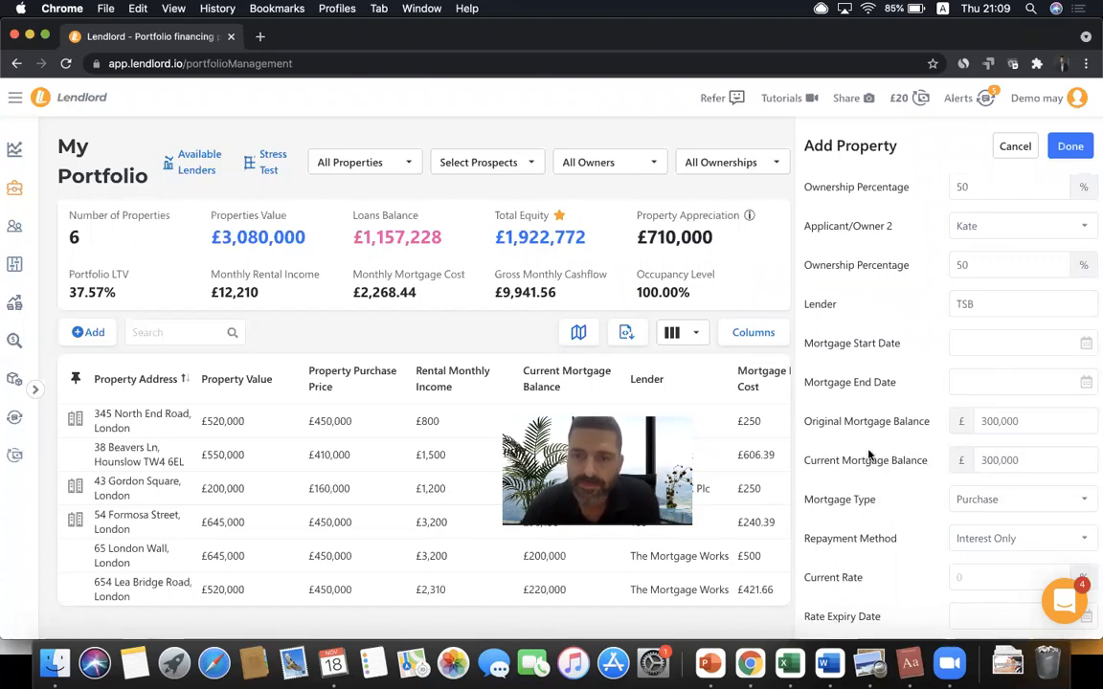
- Set the mortgage's current rate to 2.3%
{"action": "scroll", "coordinate": [871, 455], "scroll_direction": "down", "scroll_amount": 1}
{"action": "scroll", "coordinate": [869, 452], "scroll_direction": "down", "scroll_amount": 2}
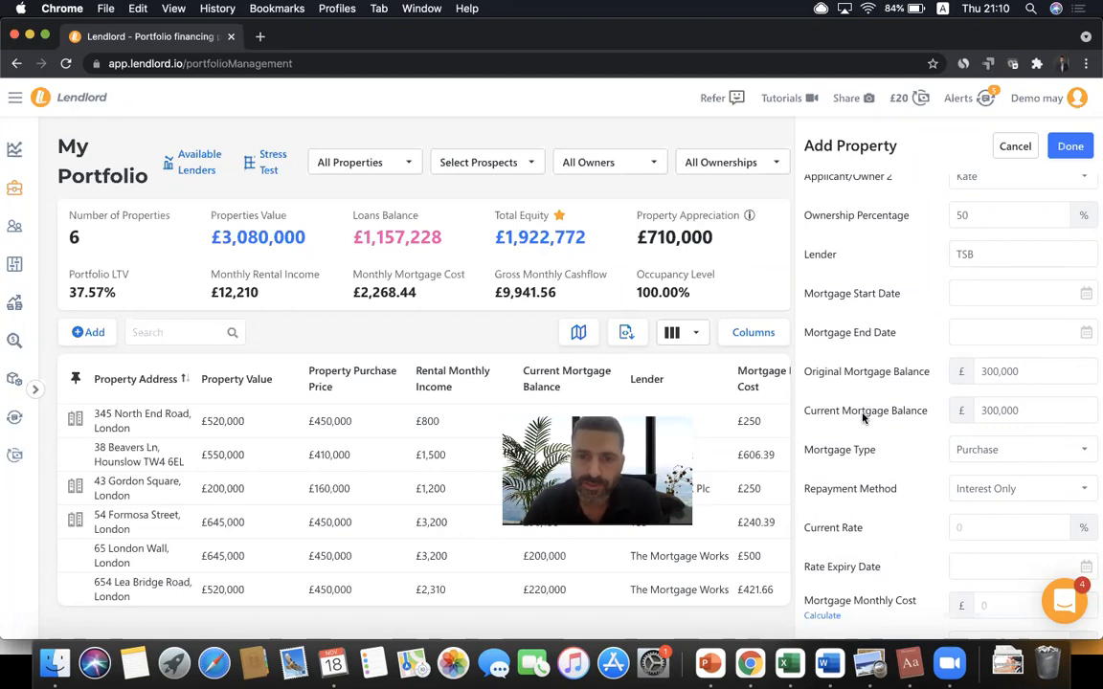
{"action": "scroll", "coordinate": [861, 416], "scroll_direction": "down", "scroll_amount": 1}
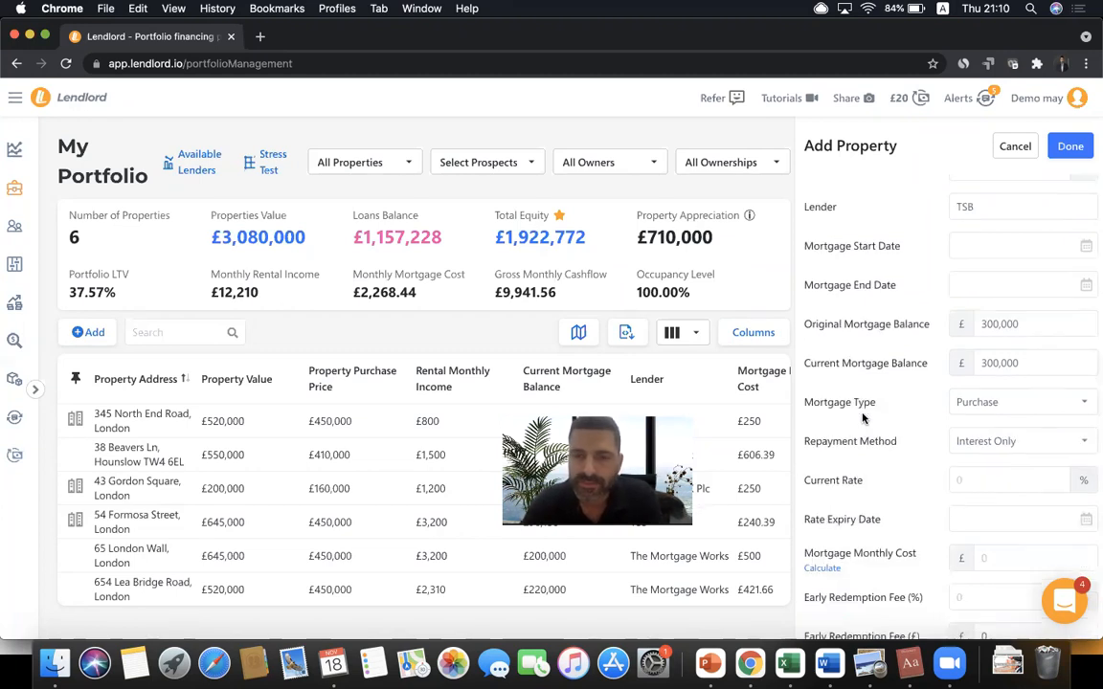
{"action": "scroll", "coordinate": [862, 416], "scroll_direction": "down", "scroll_amount": 2}
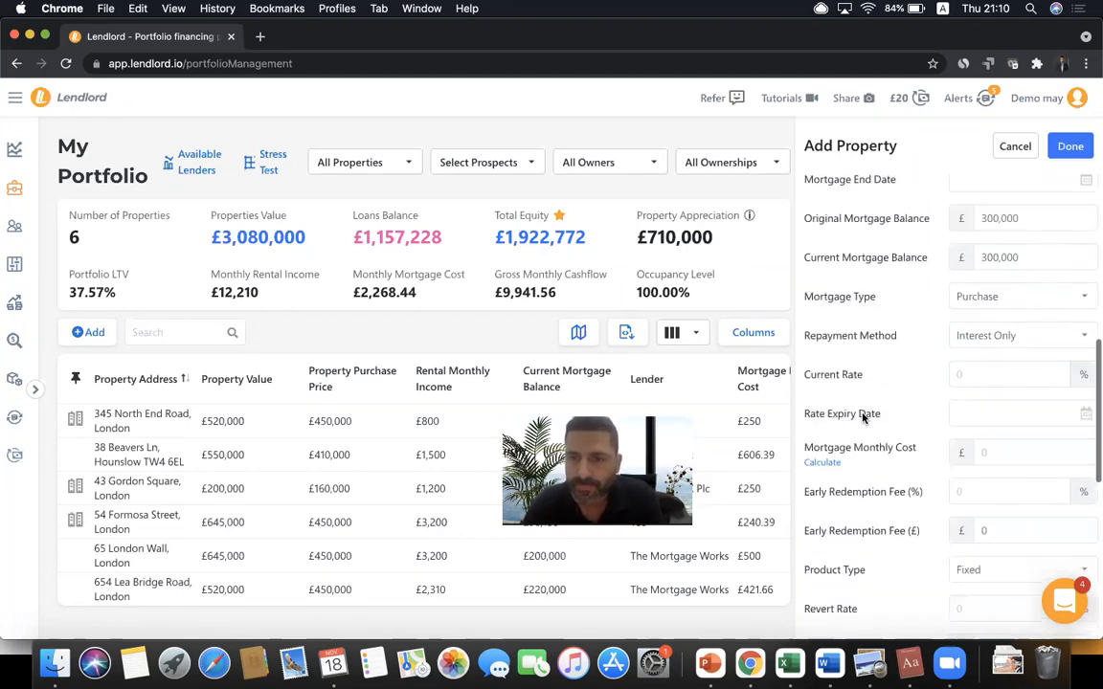
{"action": "left_click", "coordinate": [986, 375]}
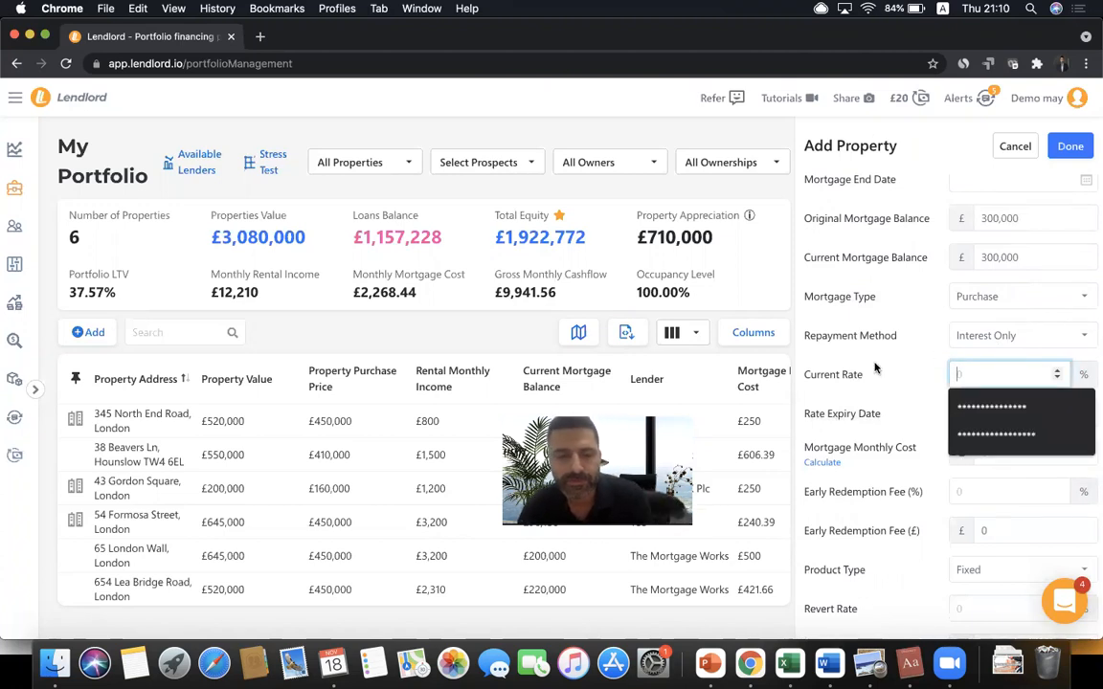
{"action": "type", "text": "2.3"}
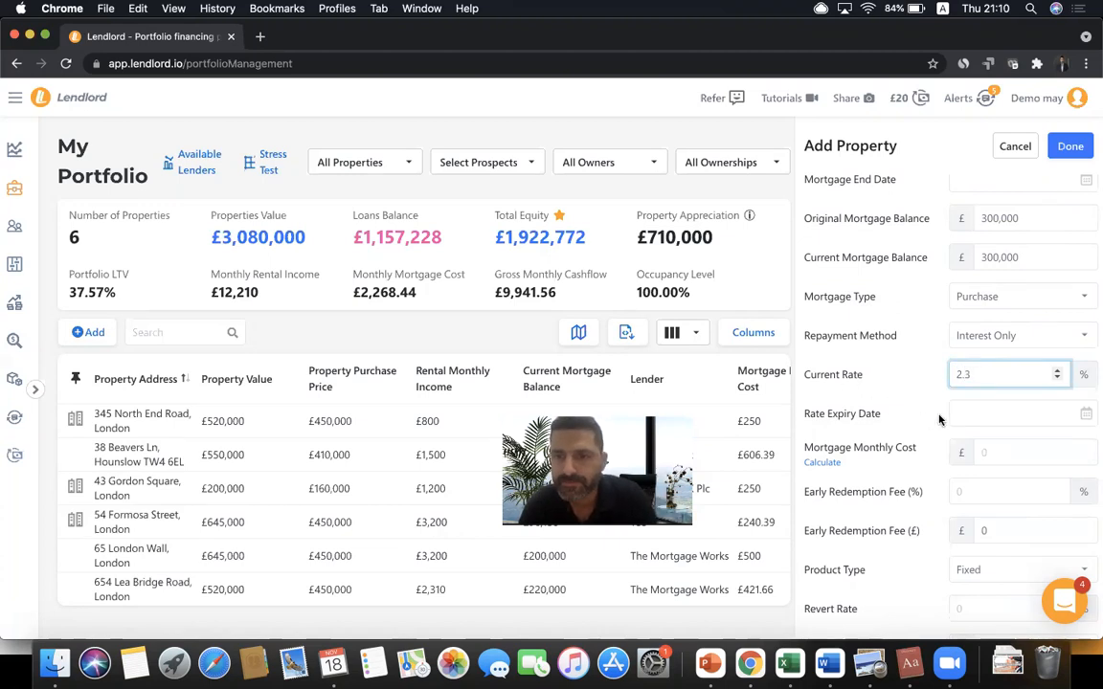
- Set the rate expiry date to 28/12/2021
{"action": "key", "text": "Tab"}
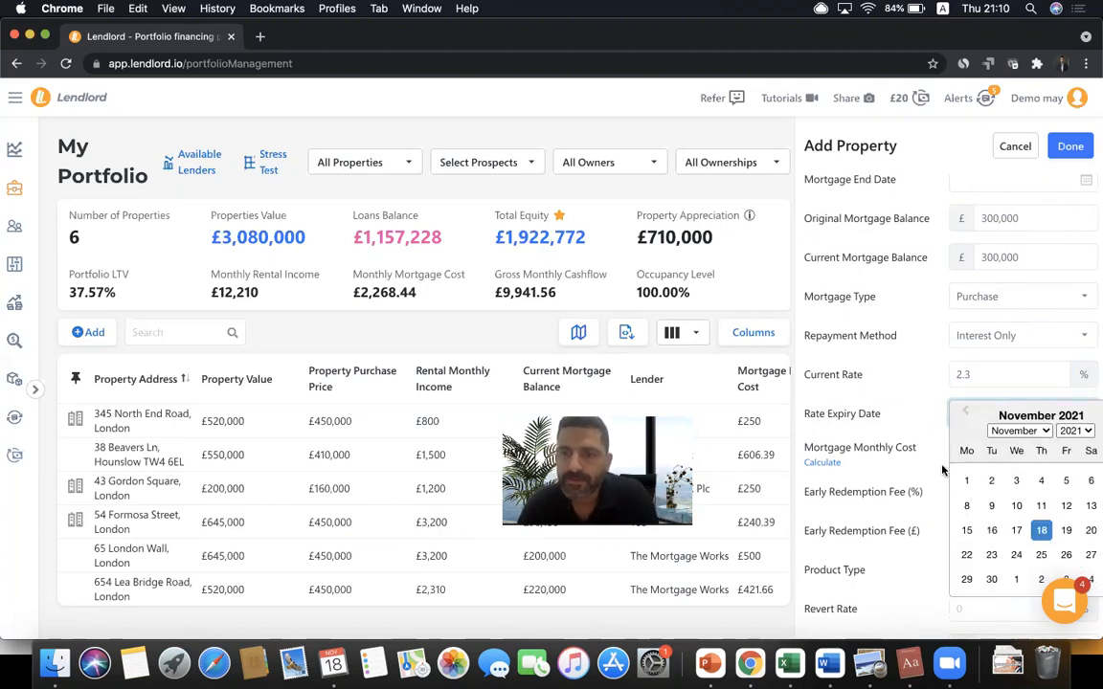
{"action": "left_click", "coordinate": [1029, 433]}
{"action": "left_click", "coordinate": [1018, 443]}
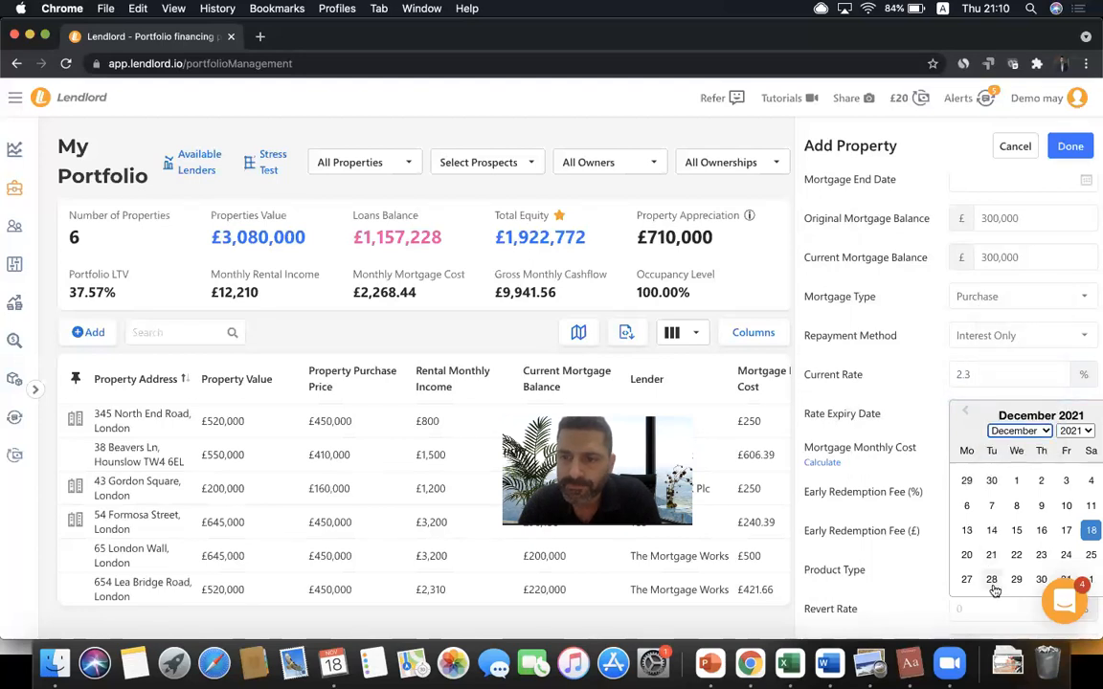
{"action": "left_click", "coordinate": [993, 583]}
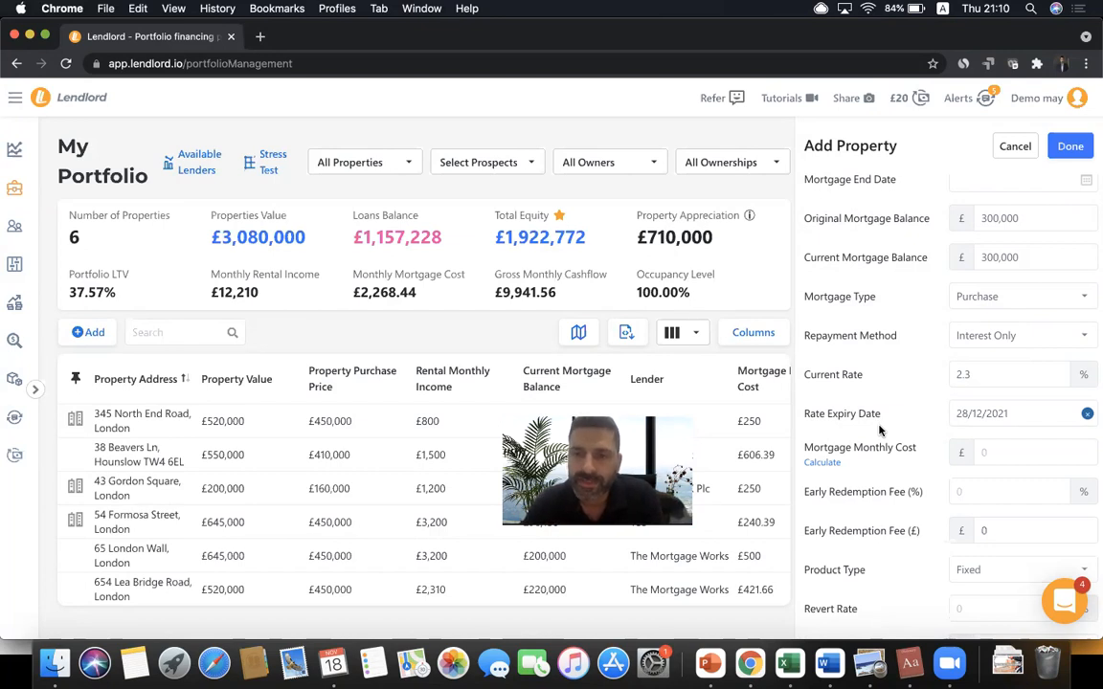
- Calculate the £575 monthly mortgage cost and enter a 1% (£3,000) early redemption fee
{"action": "left_click", "coordinate": [822, 462]}
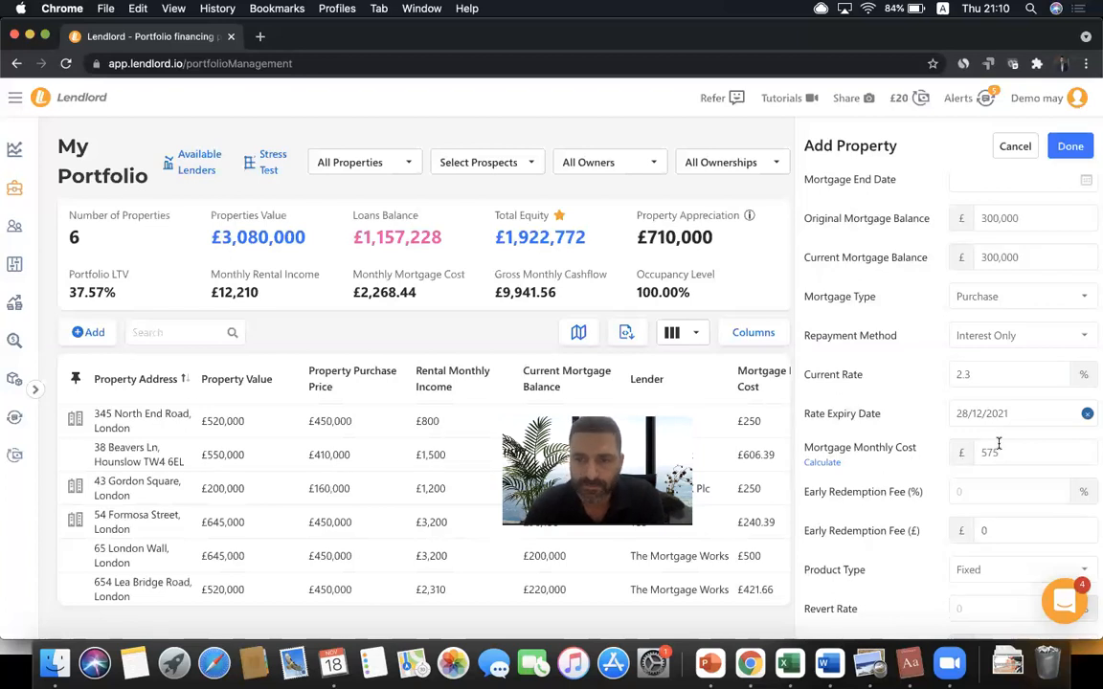
{"action": "left_click", "coordinate": [985, 494]}
{"action": "type", "text": "1"}
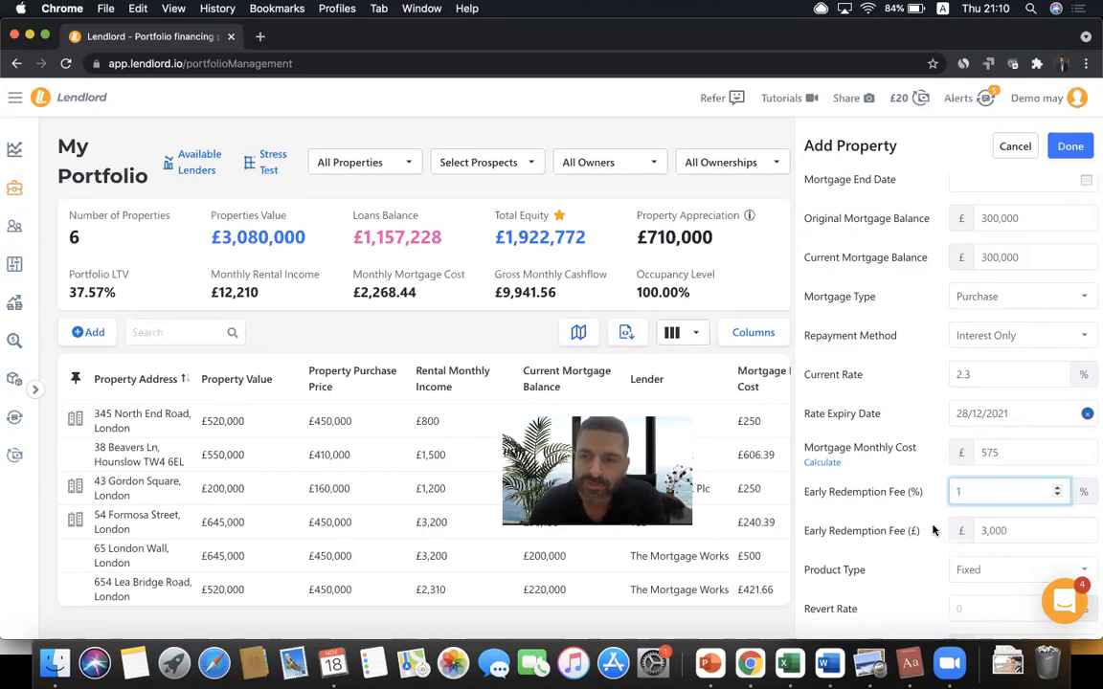
{"action": "left_click", "coordinate": [881, 517]}
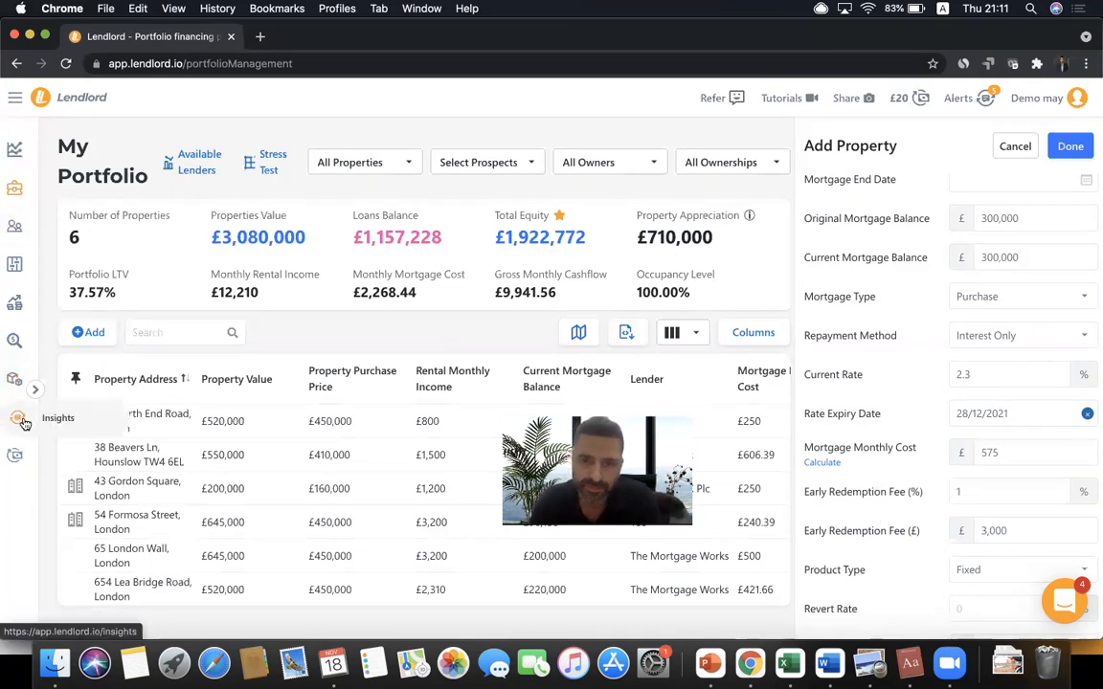
- Leave the mortgage product type on Fixed and enter a revert rate of 5%
{"action": "scroll", "coordinate": [852, 373], "scroll_direction": "down", "scroll_amount": 5}
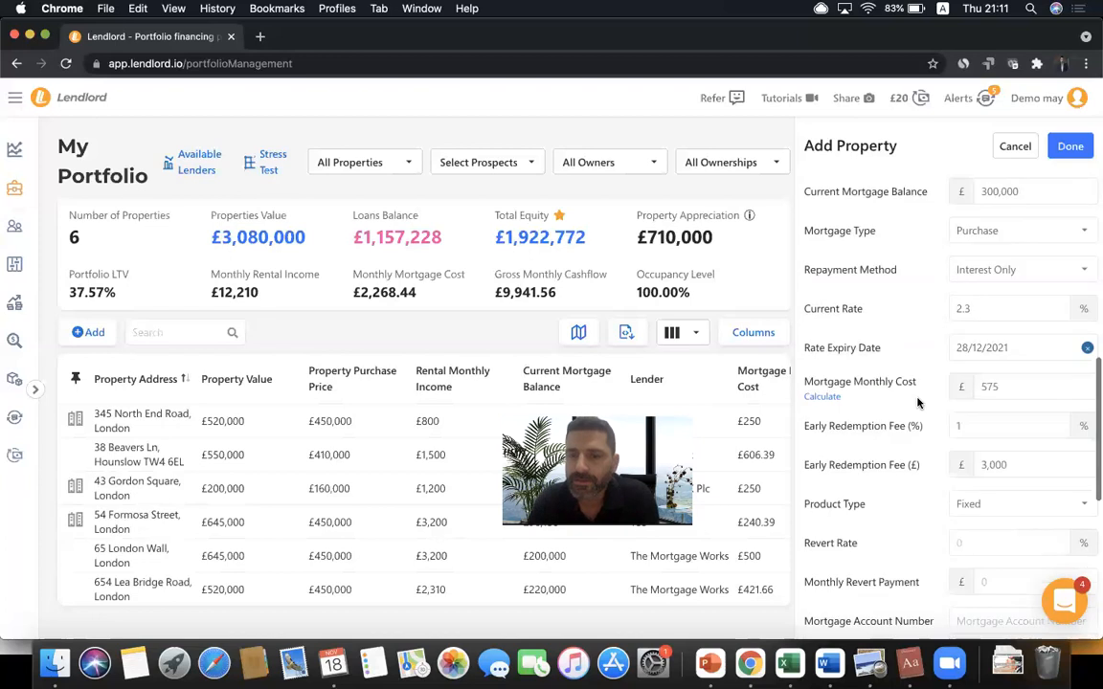
{"action": "left_click", "coordinate": [993, 303]}
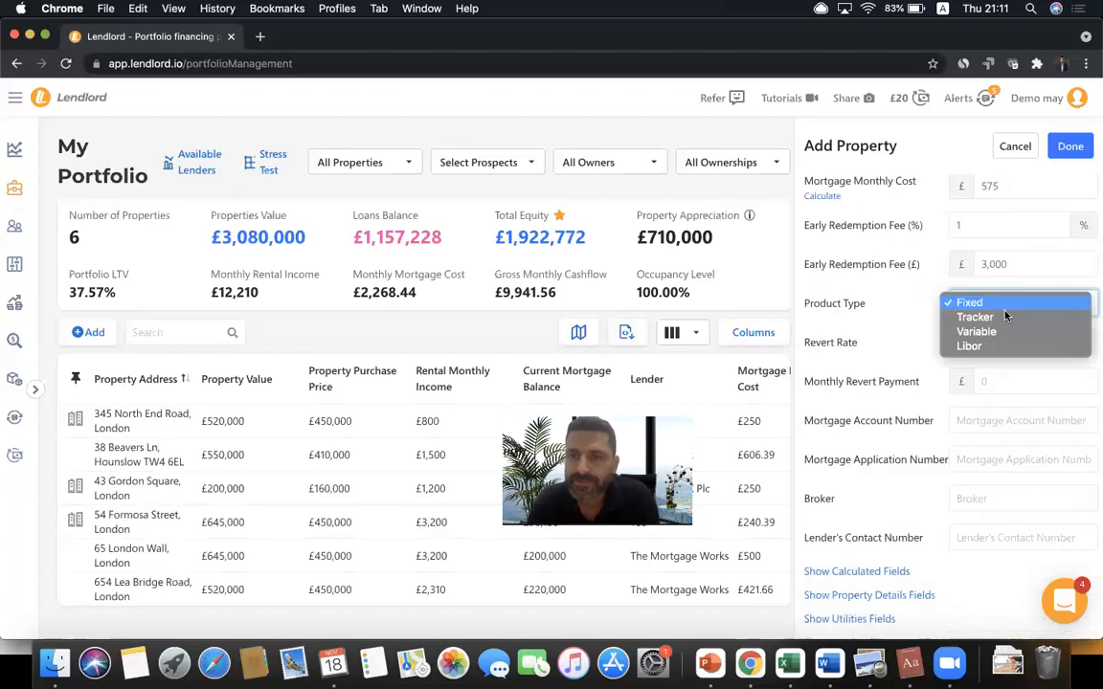
{"action": "left_click", "coordinate": [899, 329]}
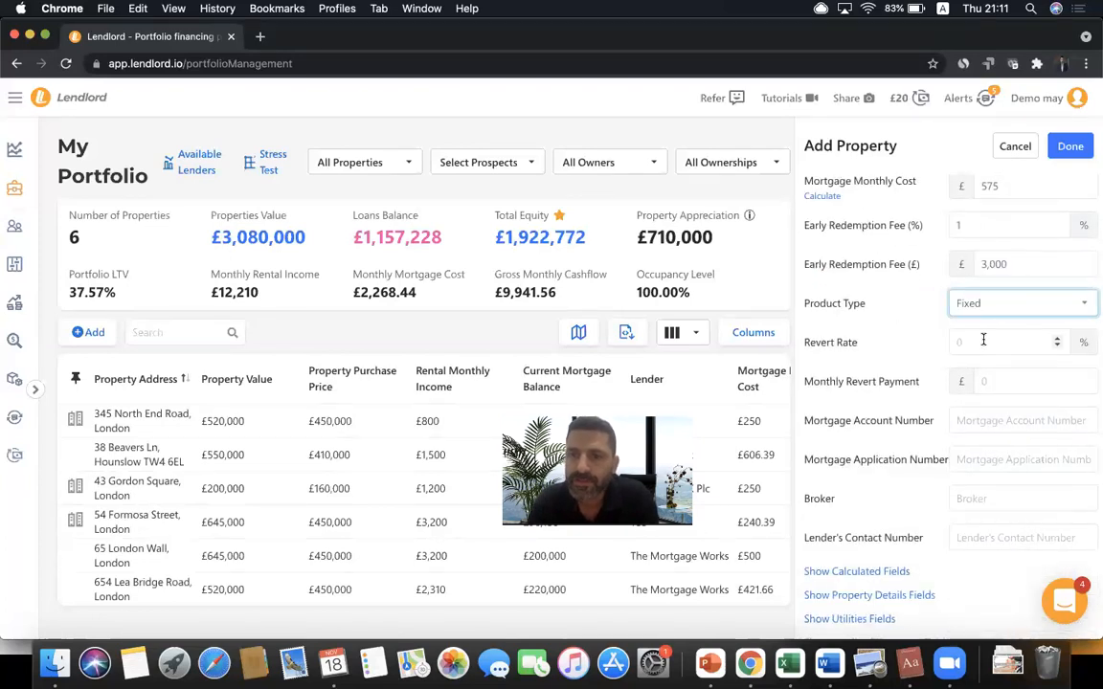
{"action": "left_click", "coordinate": [984, 340]}
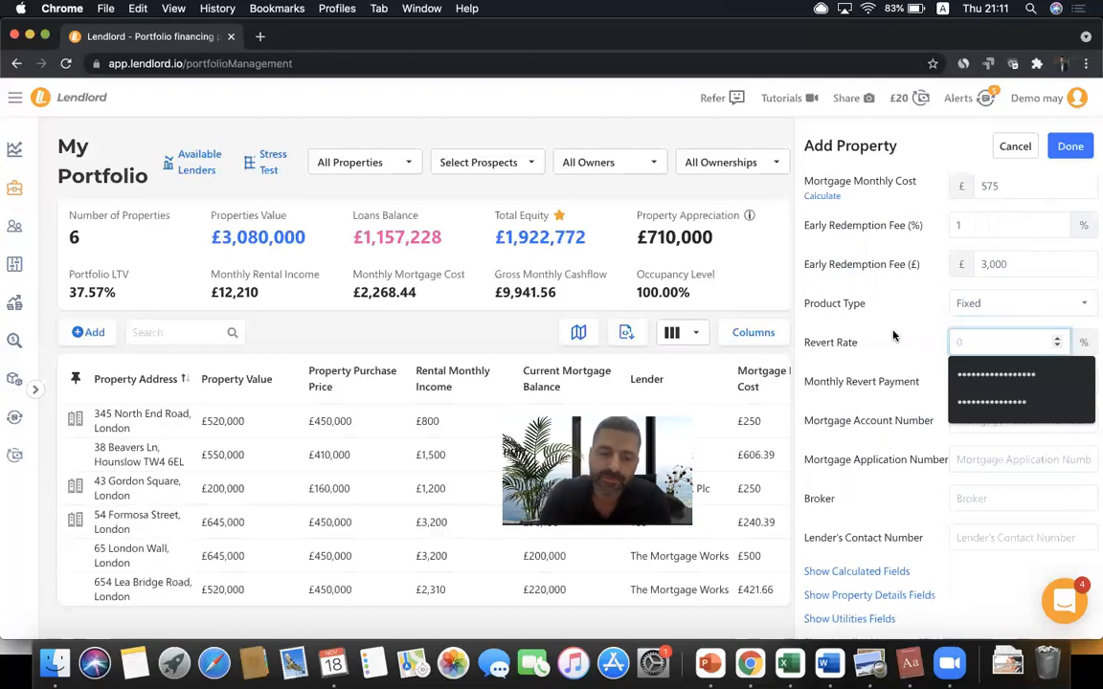
{"action": "type", "text": "5"}
{"action": "left_click", "coordinate": [863, 345]}
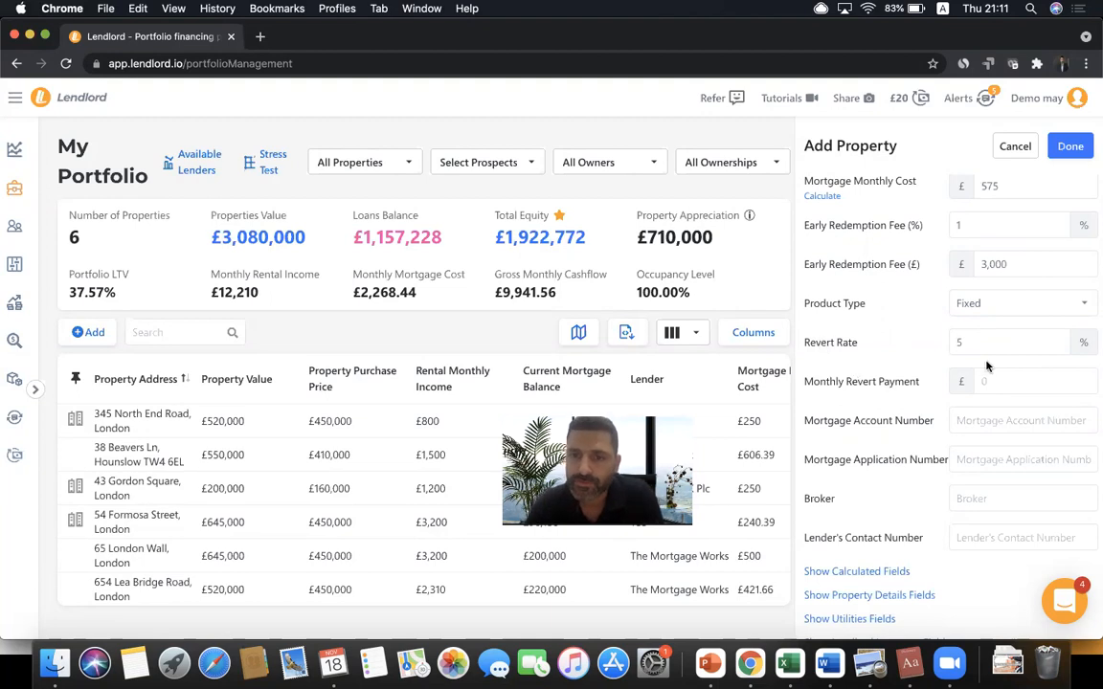
{"action": "scroll", "coordinate": [868, 374], "scroll_direction": "down", "scroll_amount": 3}
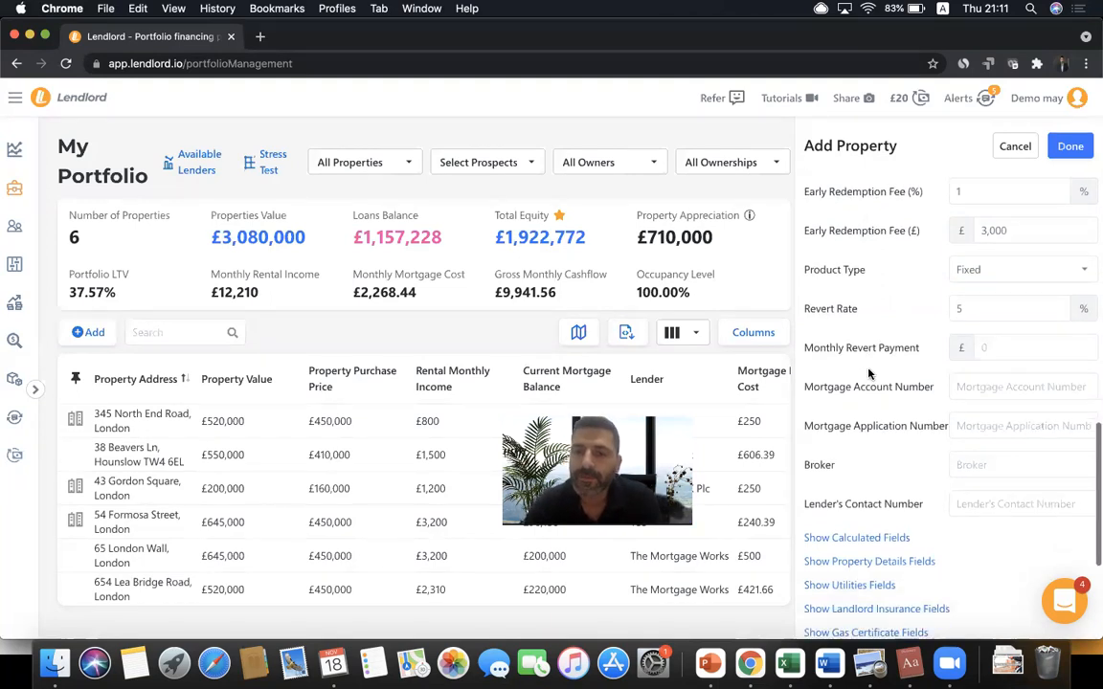
{"action": "scroll", "coordinate": [868, 374], "scroll_direction": "down", "scroll_amount": 3}
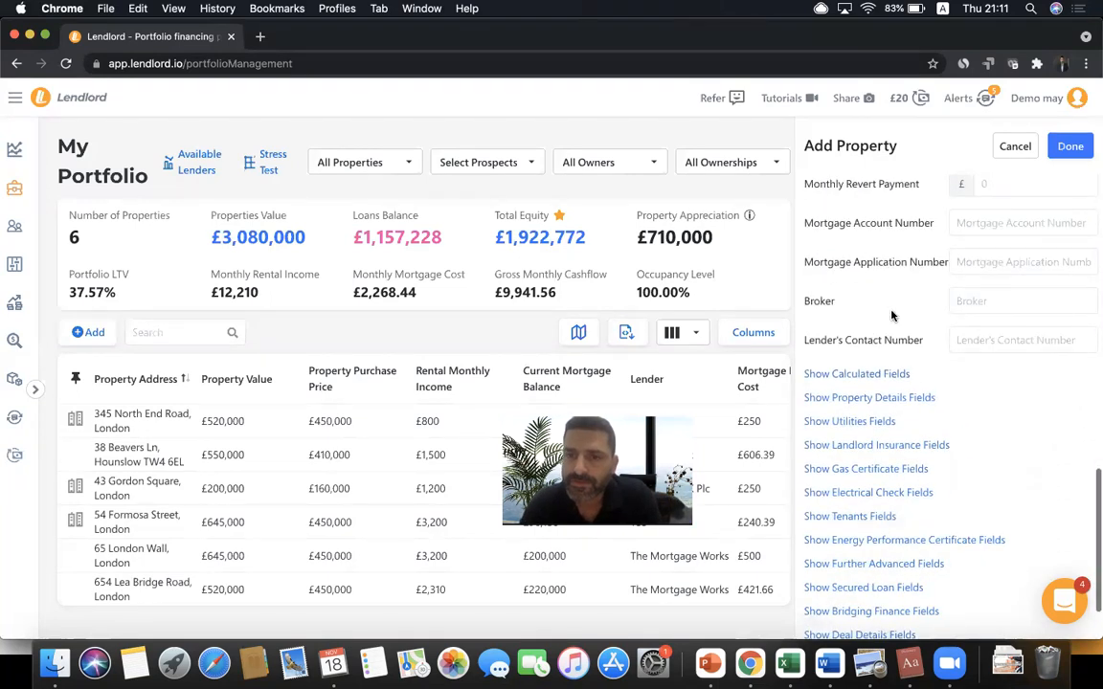
{"action": "scroll", "coordinate": [891, 316], "scroll_direction": "up", "scroll_amount": 10}
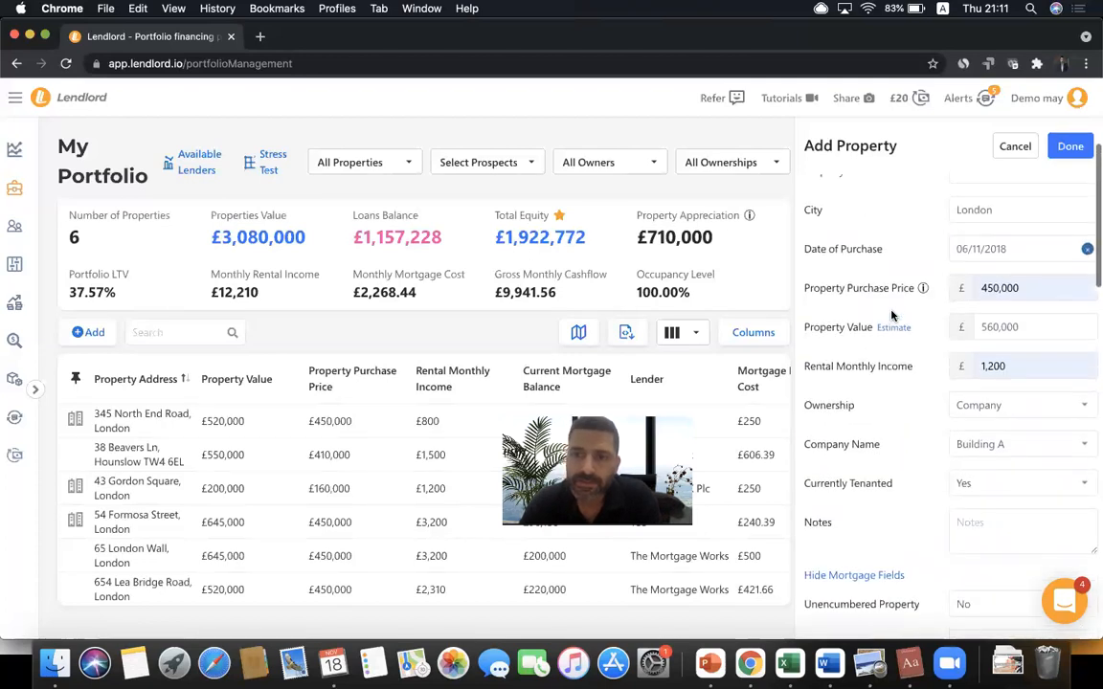
- Collapse the general and mortgage sections and expand the property details fields
{"action": "left_click", "coordinate": [854, 198]}
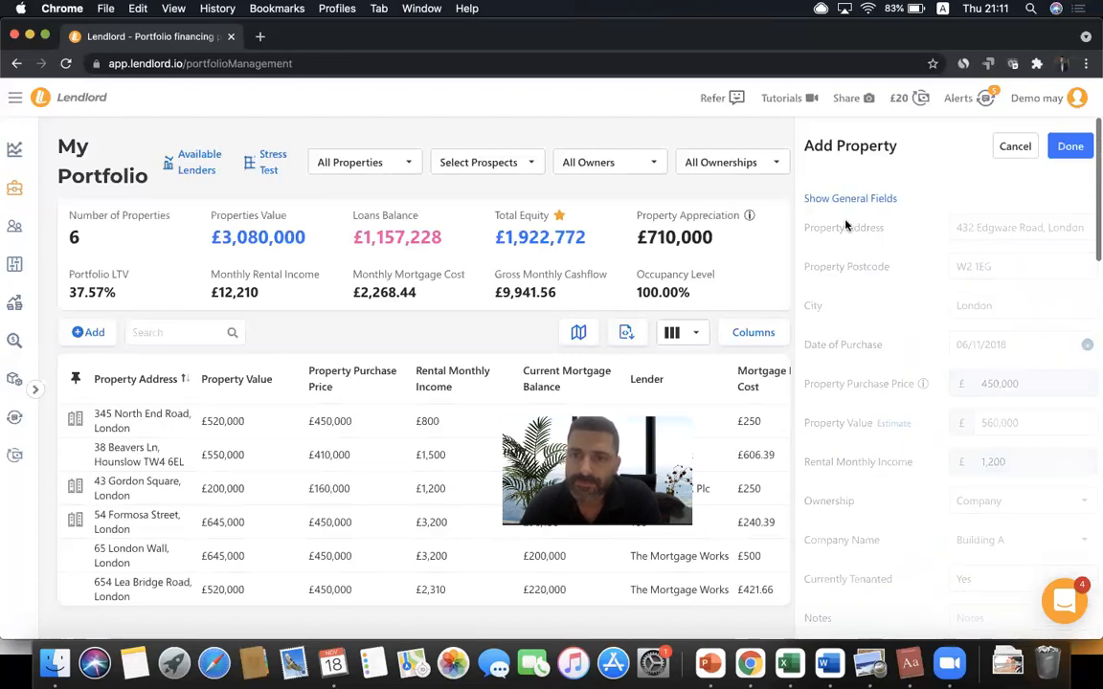
{"action": "left_click", "coordinate": [855, 224]}
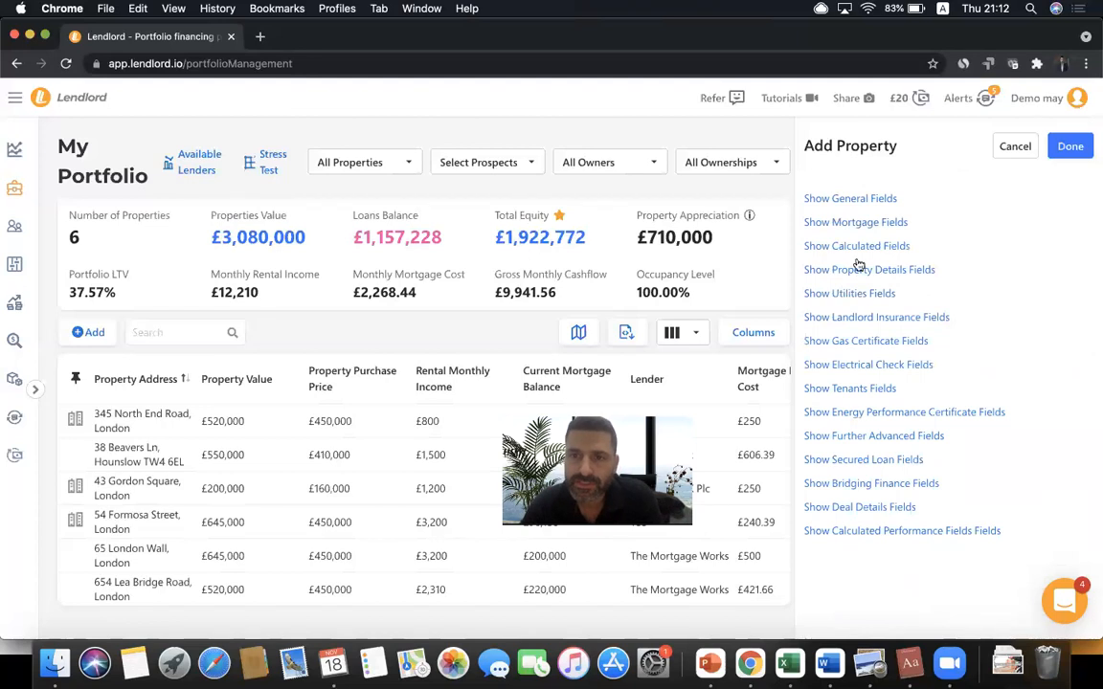
{"action": "left_click", "coordinate": [868, 270]}
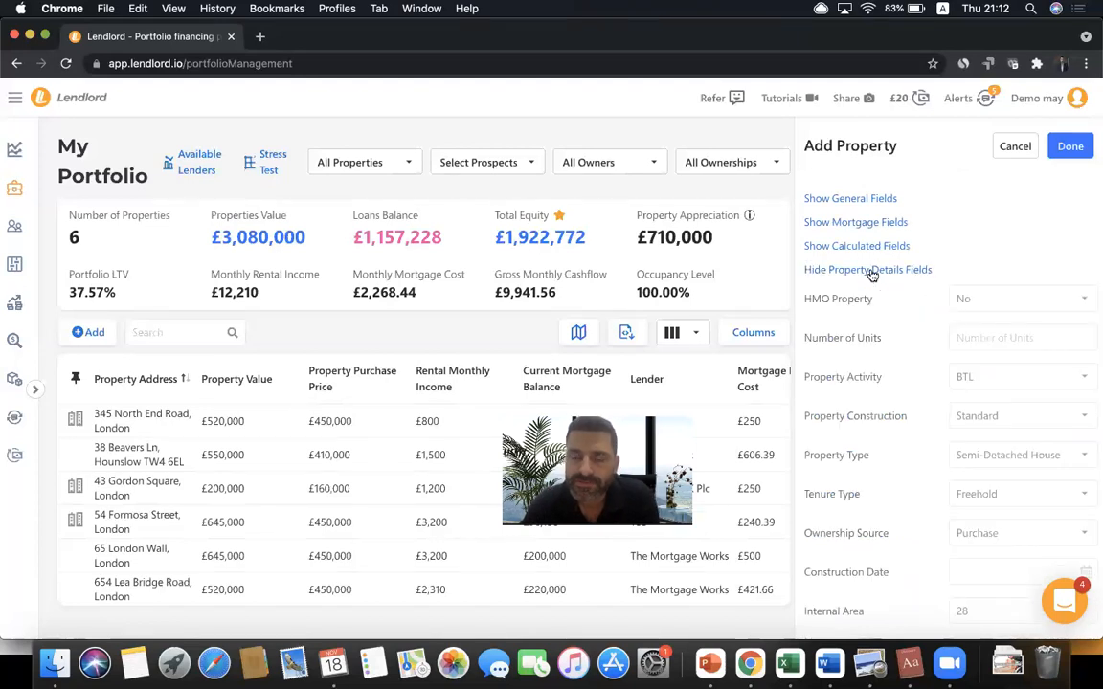
{"action": "scroll", "coordinate": [871, 275], "scroll_direction": "down", "scroll_amount": 2}
{"action": "scroll", "coordinate": [872, 274], "scroll_direction": "up", "scroll_amount": 1}
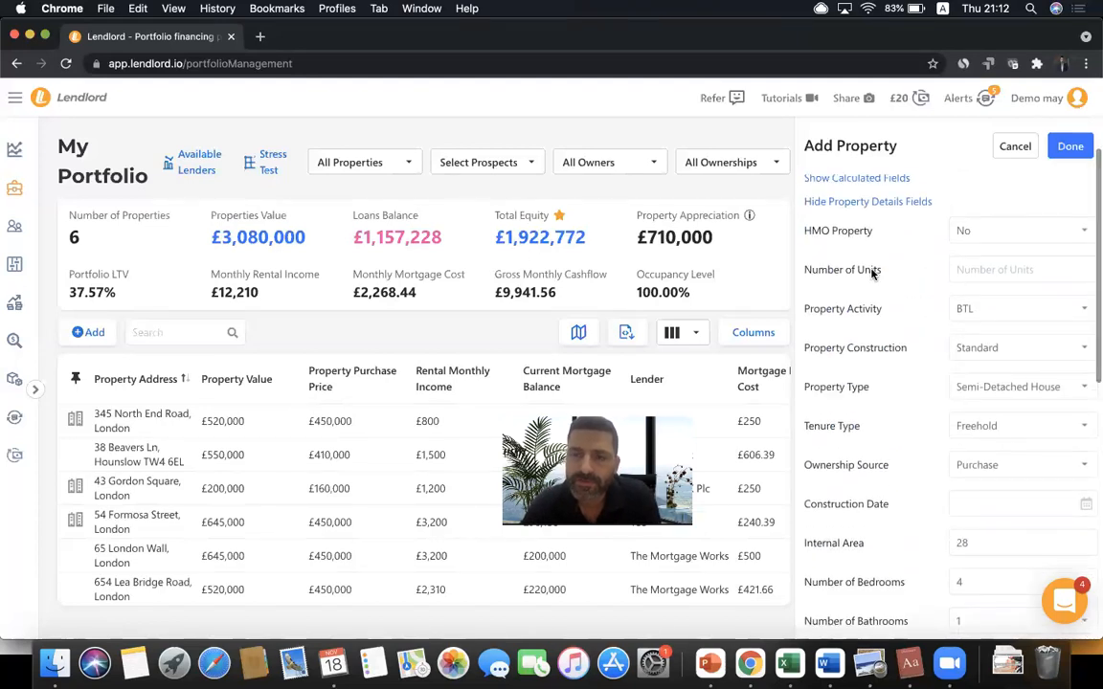
{"action": "scroll", "coordinate": [871, 275], "scroll_direction": "down", "scroll_amount": 1}
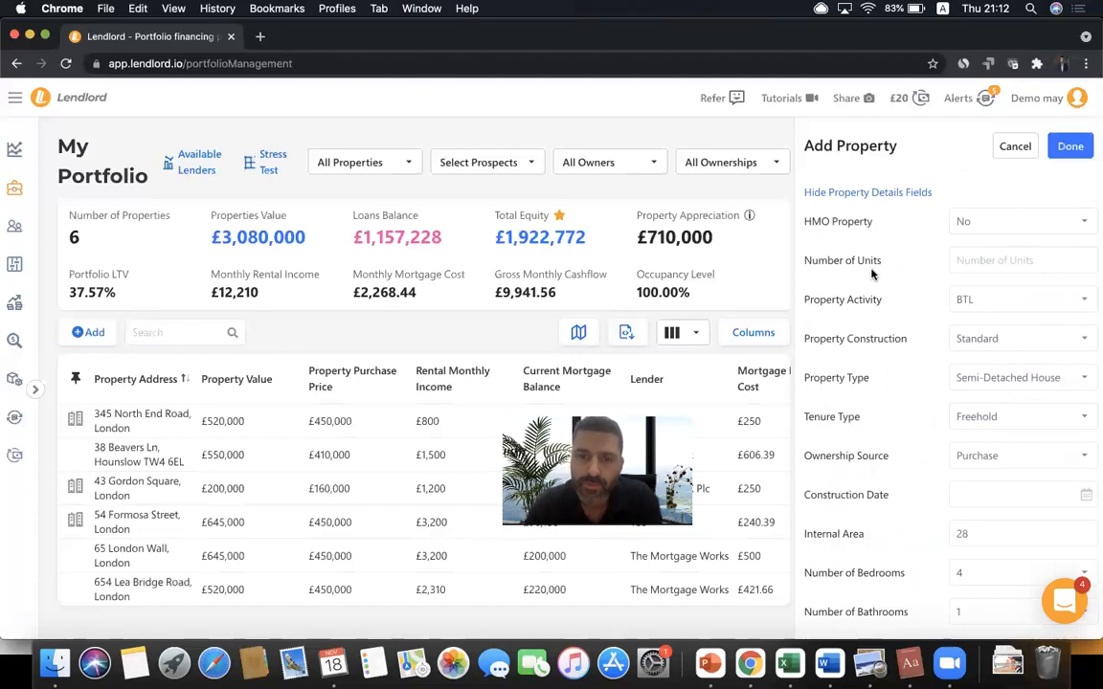
- Mark the property as an HMO with a licence due date of 10/10/2023
{"action": "left_click", "coordinate": [957, 221]}
{"action": "left_click", "coordinate": [968, 235]}
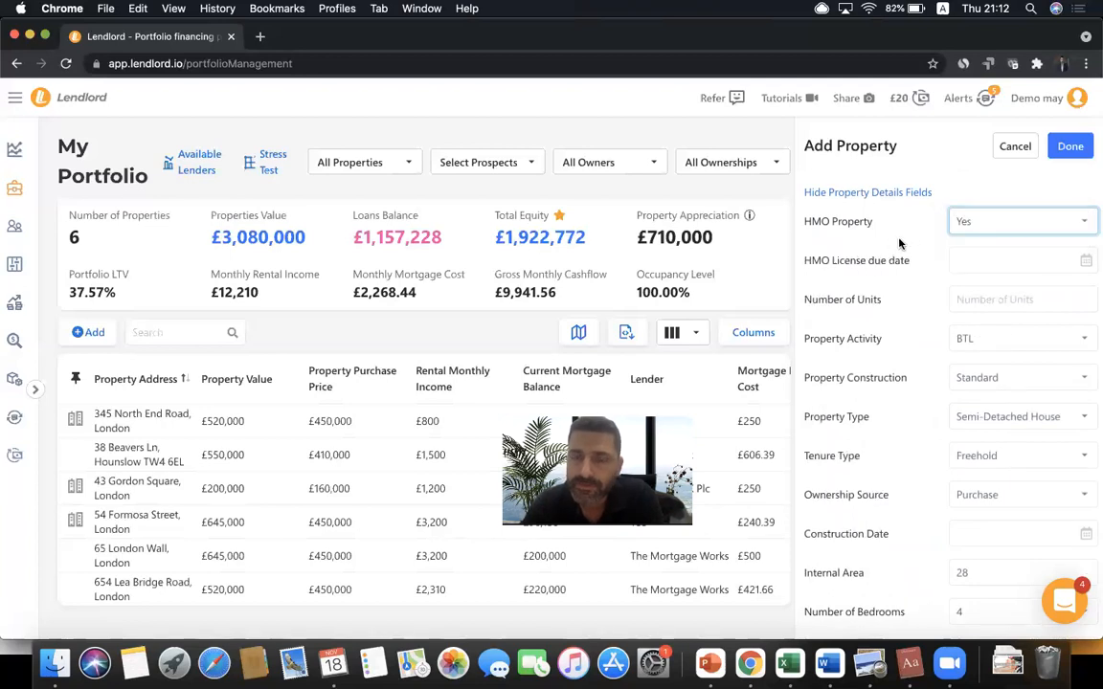
{"action": "left_click", "coordinate": [969, 262]}
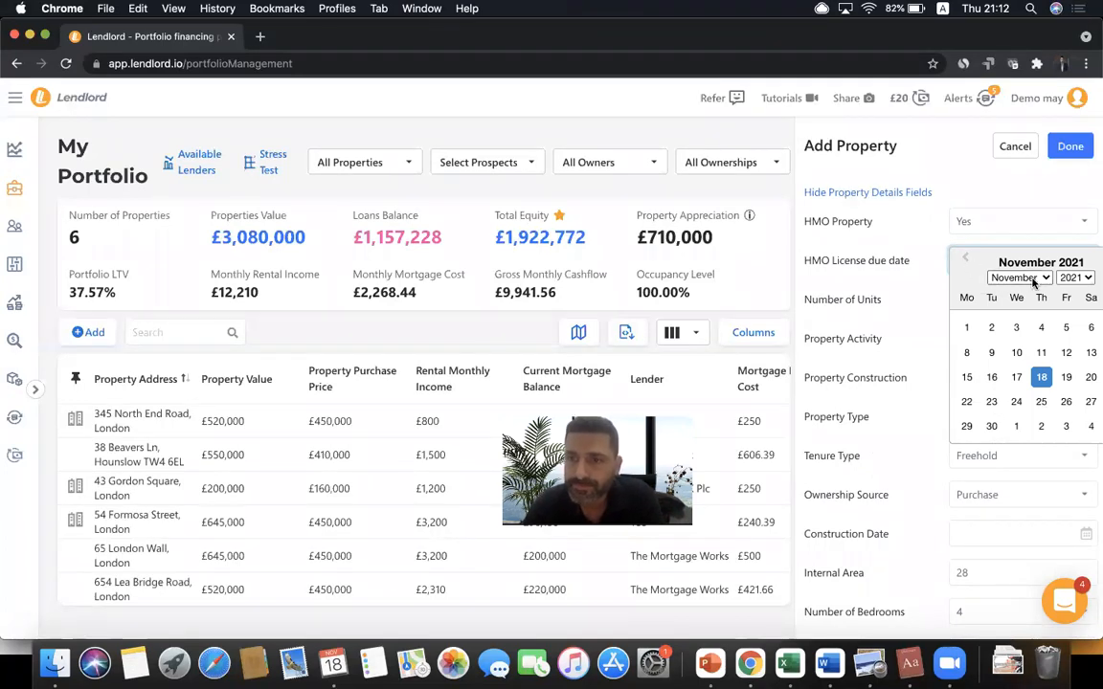
{"action": "left_click", "coordinate": [1007, 278]}
{"action": "left_click", "coordinate": [1013, 264]}
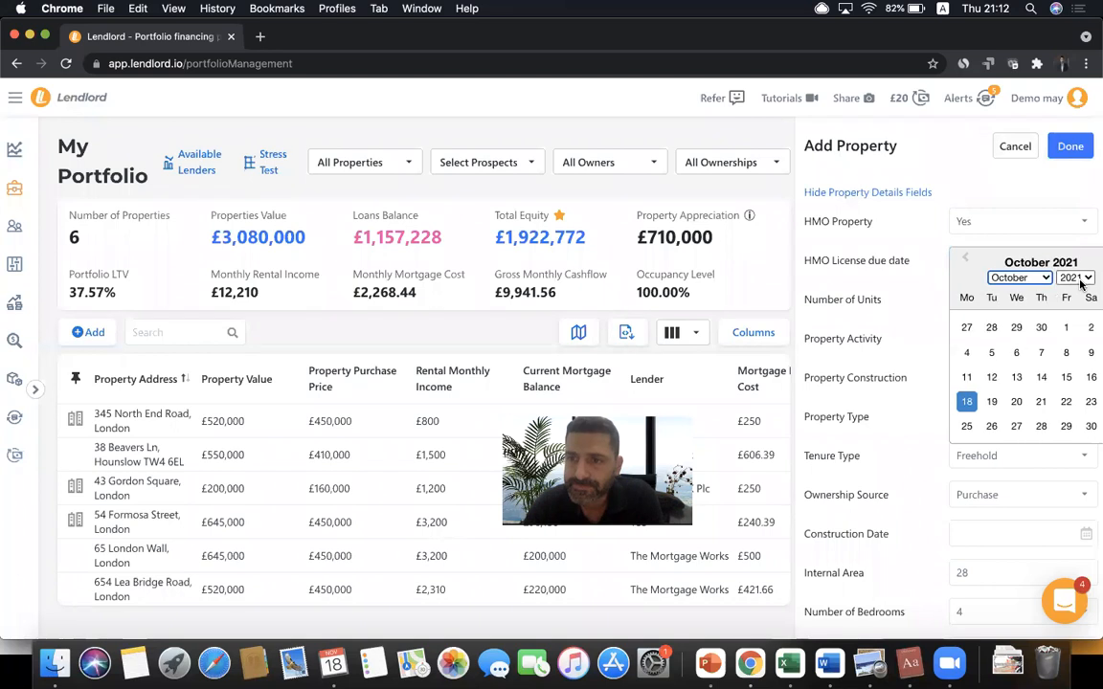
{"action": "left_click", "coordinate": [1074, 278]}
{"action": "left_click", "coordinate": [1070, 303]}
{"action": "left_click", "coordinate": [992, 378]}
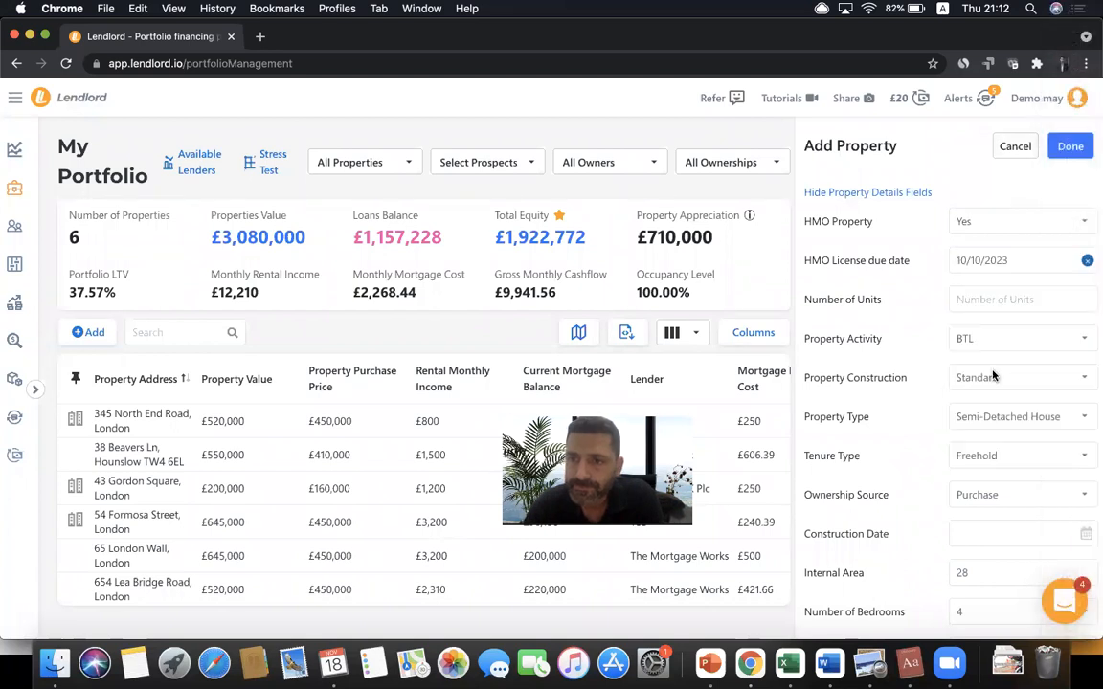
- Enter 6 units, set activity to Standard HMO, keeping Standard construction and Semi-Detached House
{"action": "left_click", "coordinate": [975, 298]}
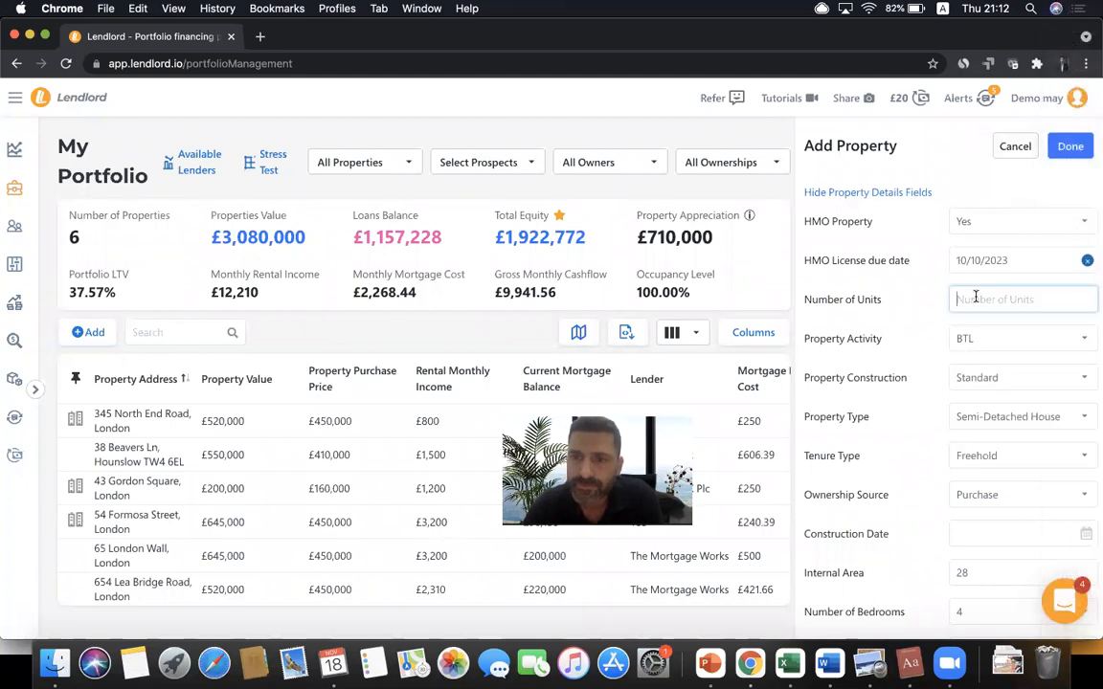
{"action": "type", "text": "6"}
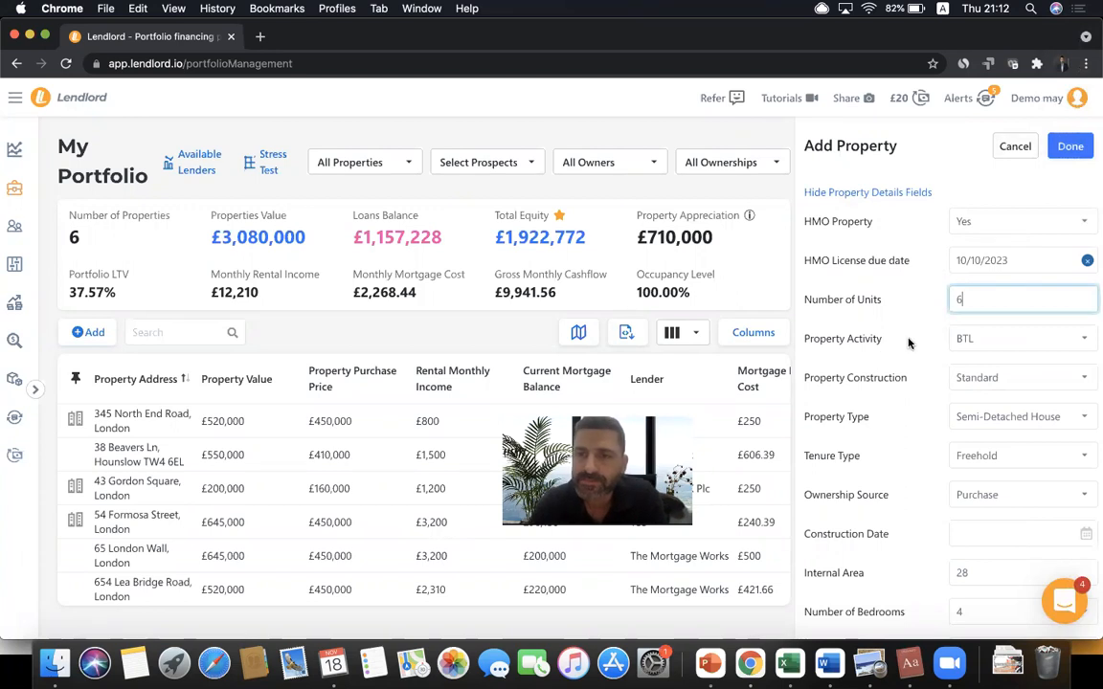
{"action": "left_click", "coordinate": [987, 338]}
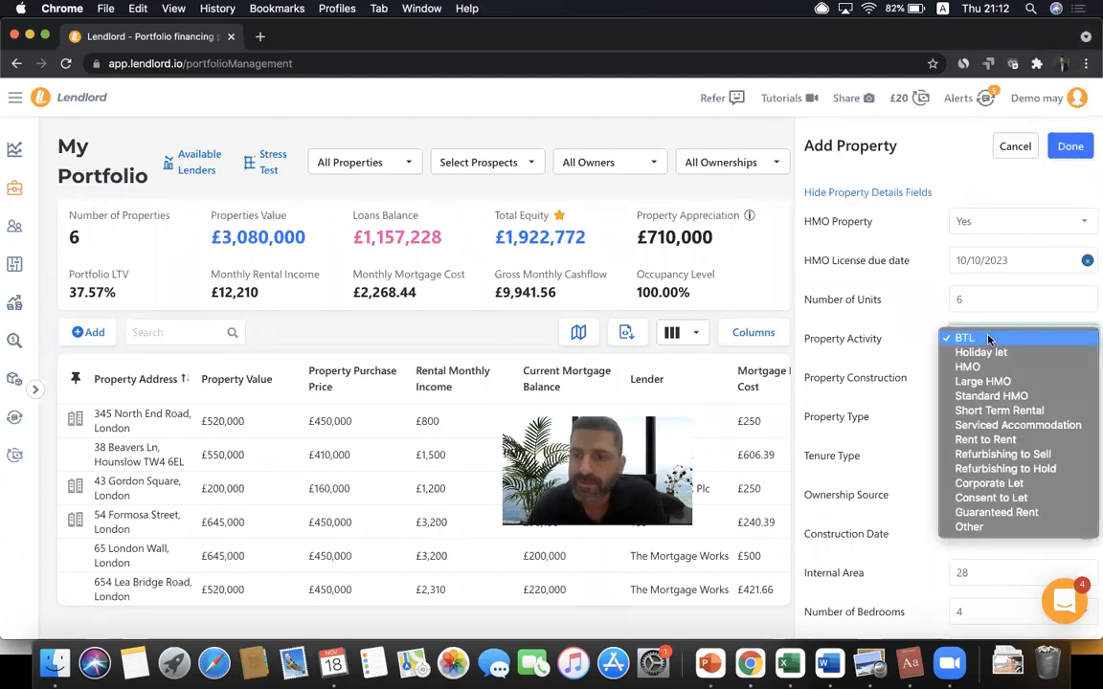
{"action": "left_click", "coordinate": [978, 406]}
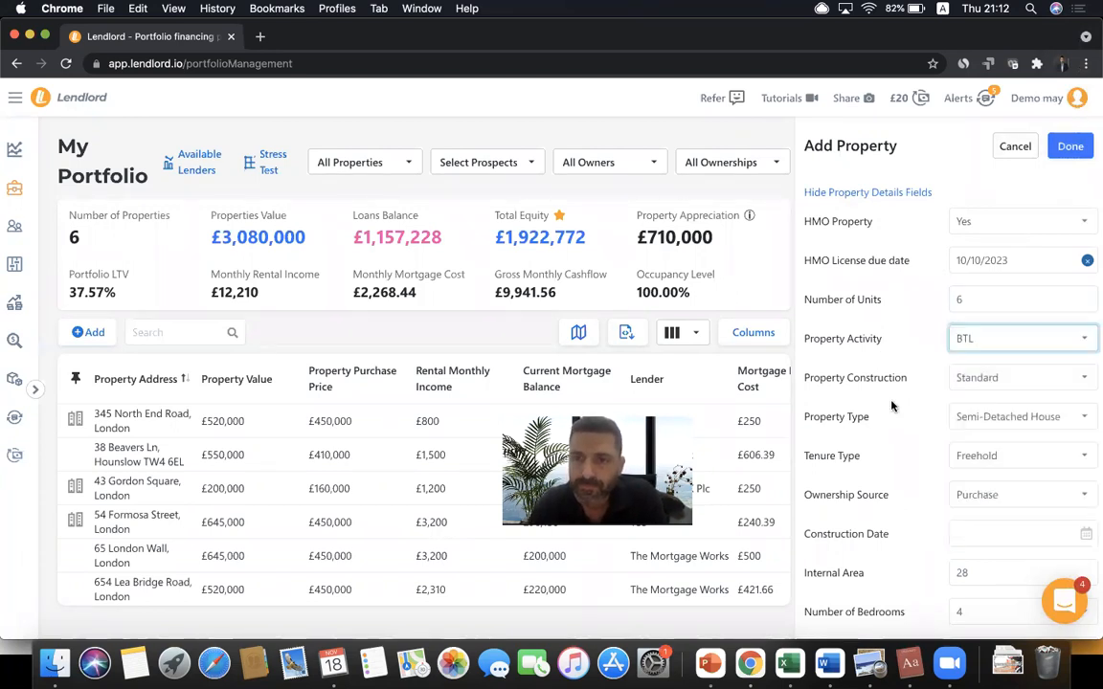
{"action": "left_click", "coordinate": [957, 379]}
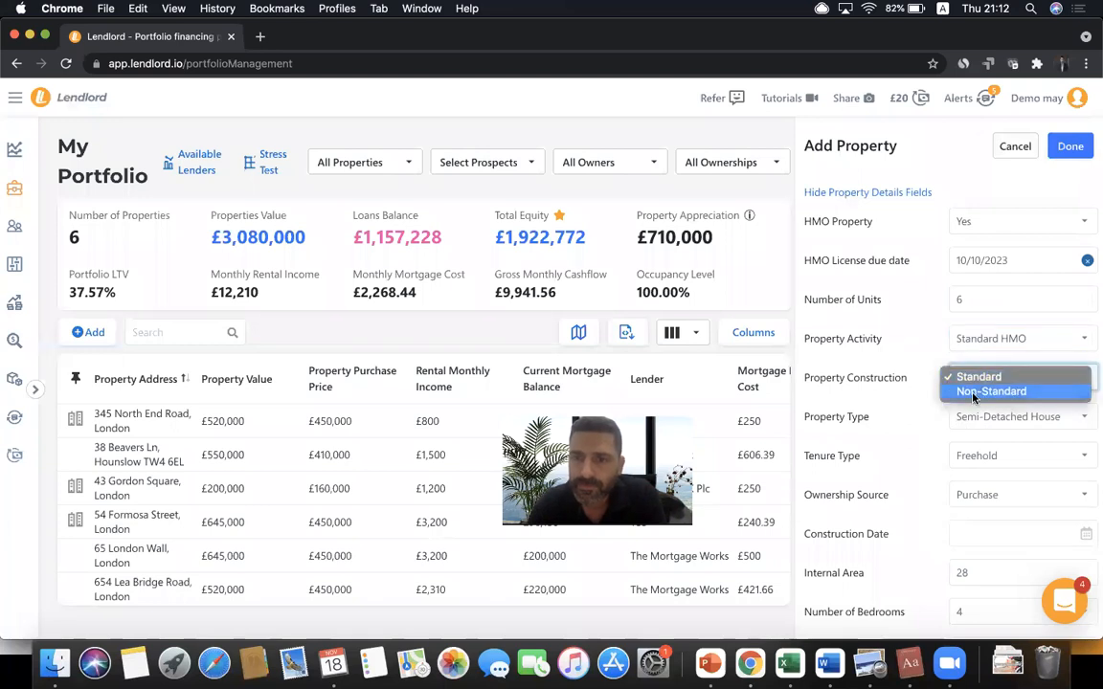
{"action": "left_click", "coordinate": [911, 415]}
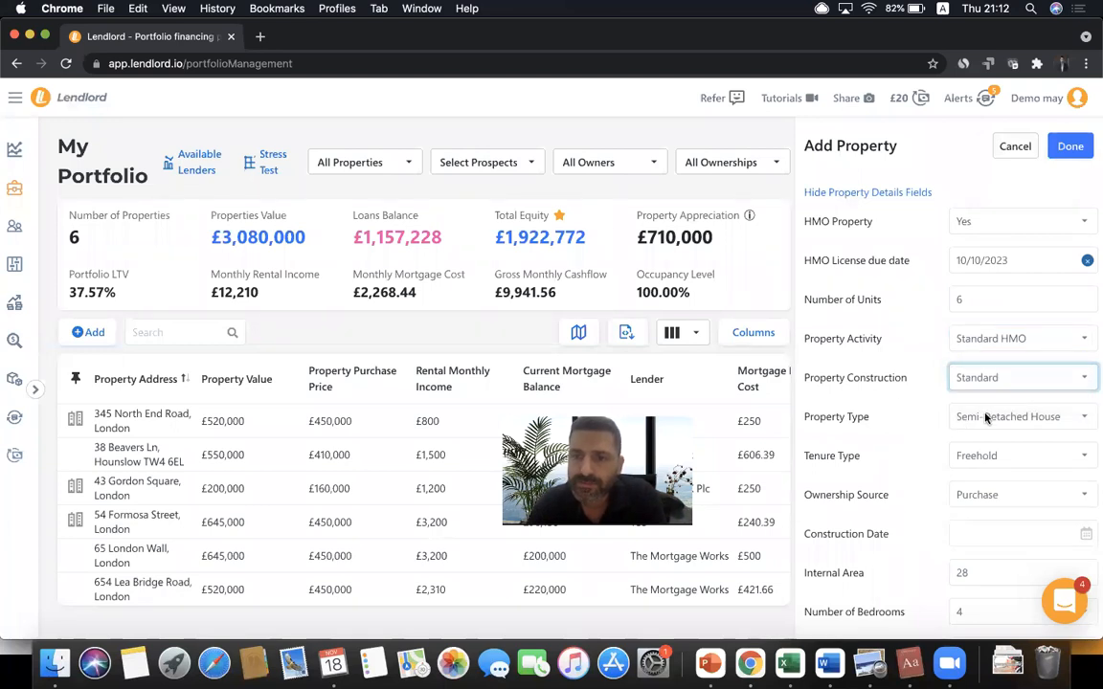
{"action": "left_click", "coordinate": [967, 417]}
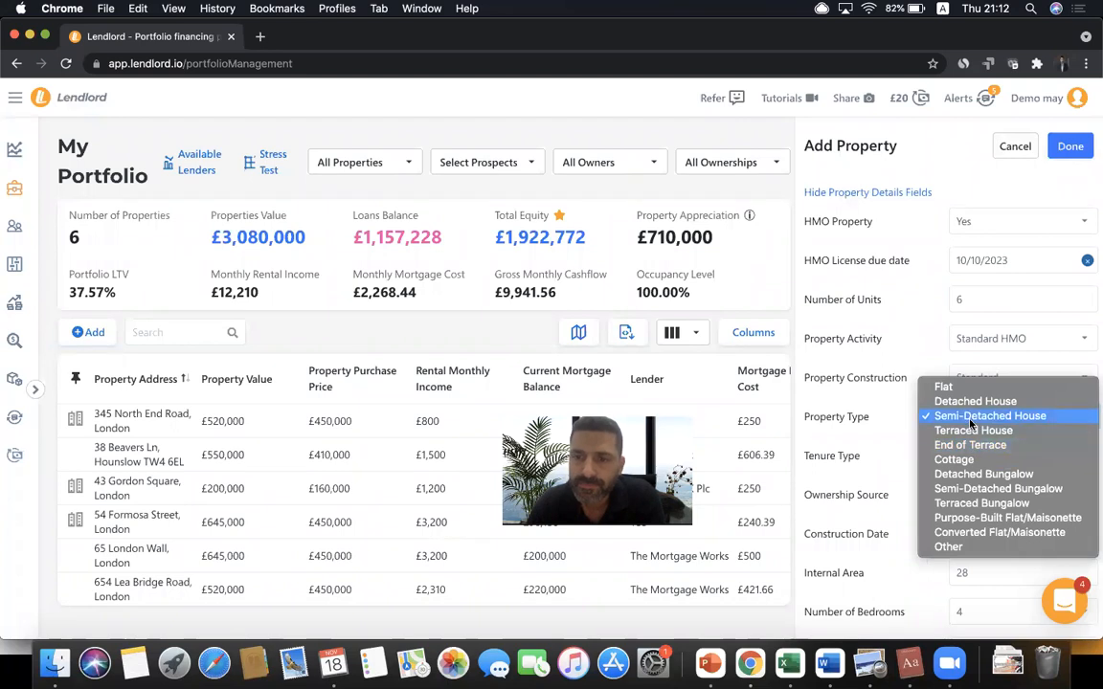
{"action": "left_click", "coordinate": [873, 376]}
- Set tenure to Leasehold with 4 years left on lease, keeping ownership source as Purchase
{"action": "left_click", "coordinate": [983, 457]}
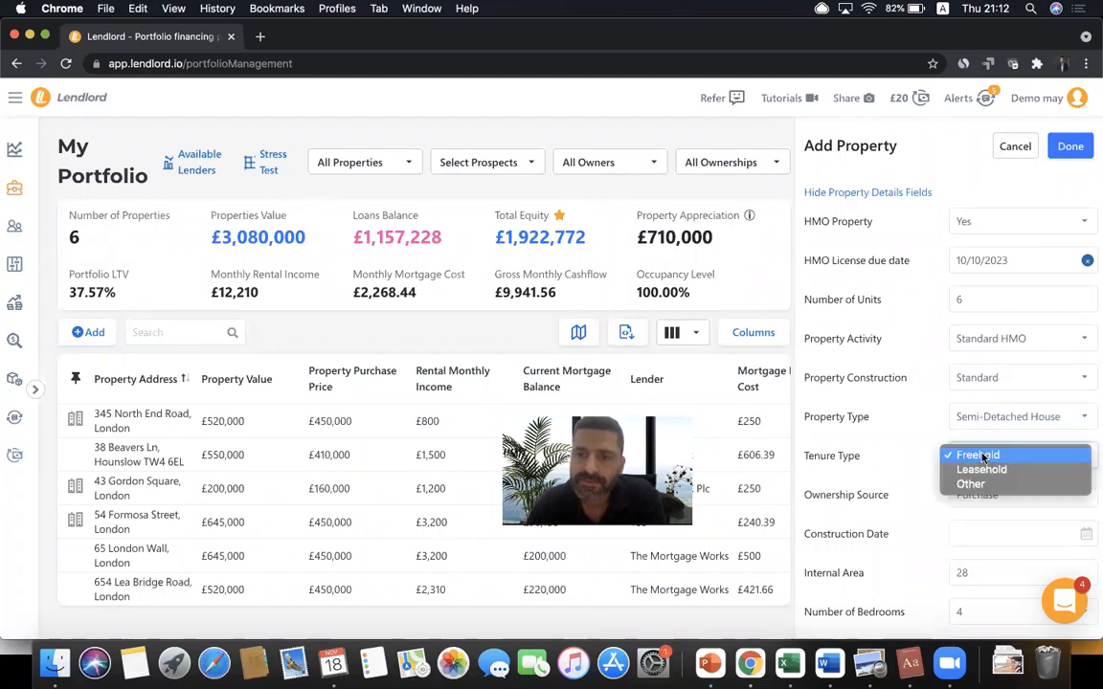
{"action": "left_click", "coordinate": [976, 470]}
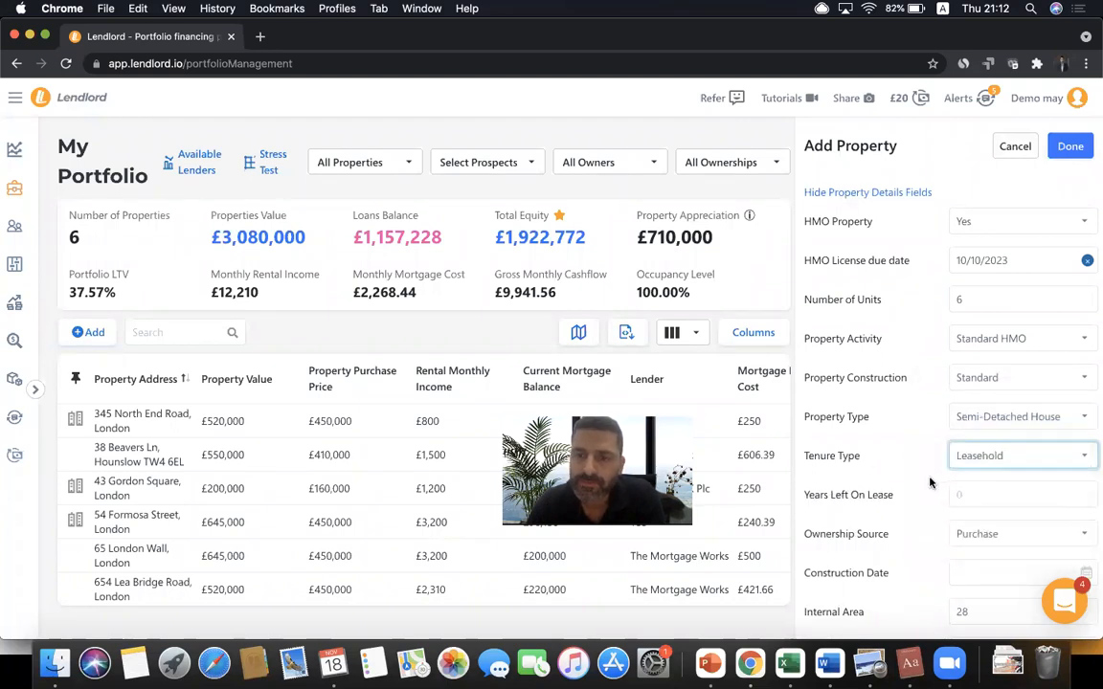
{"action": "left_click", "coordinate": [977, 491]}
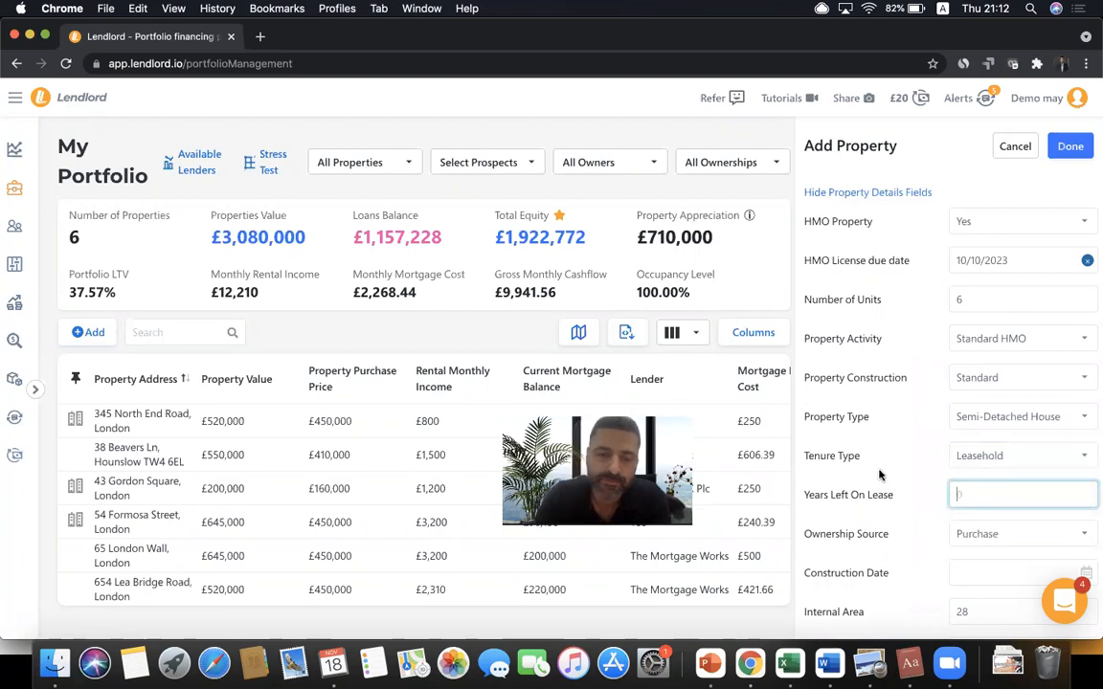
{"action": "left_click", "coordinate": [865, 485]}
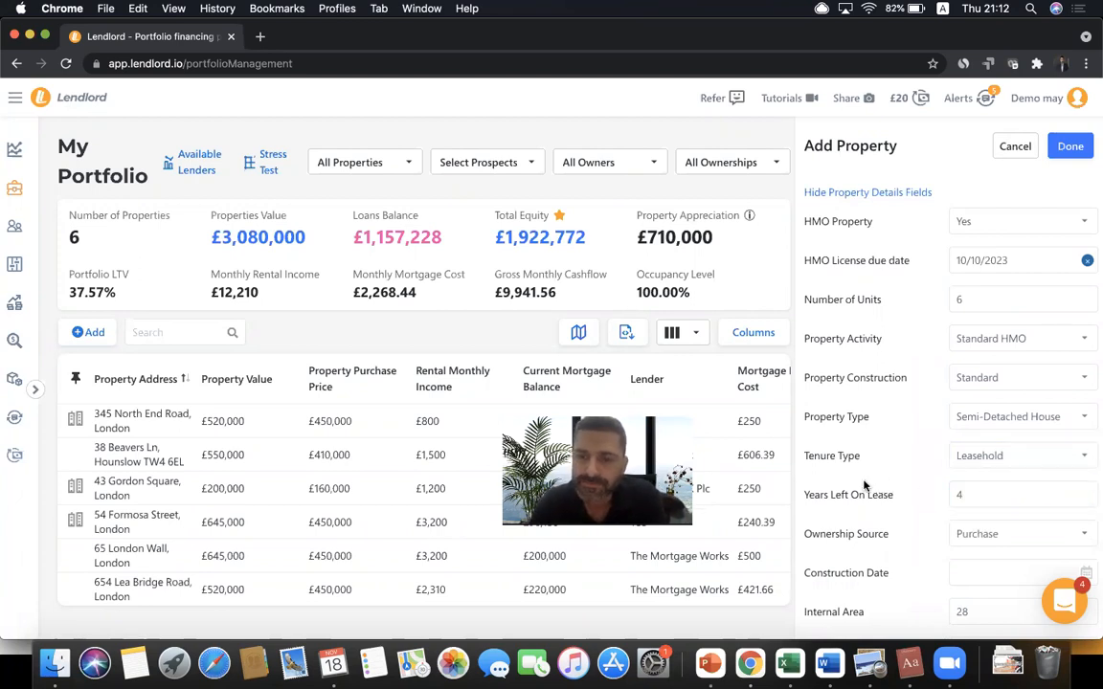
{"action": "scroll", "coordinate": [864, 485], "scroll_direction": "down", "scroll_amount": 1}
{"action": "left_click", "coordinate": [976, 450]}
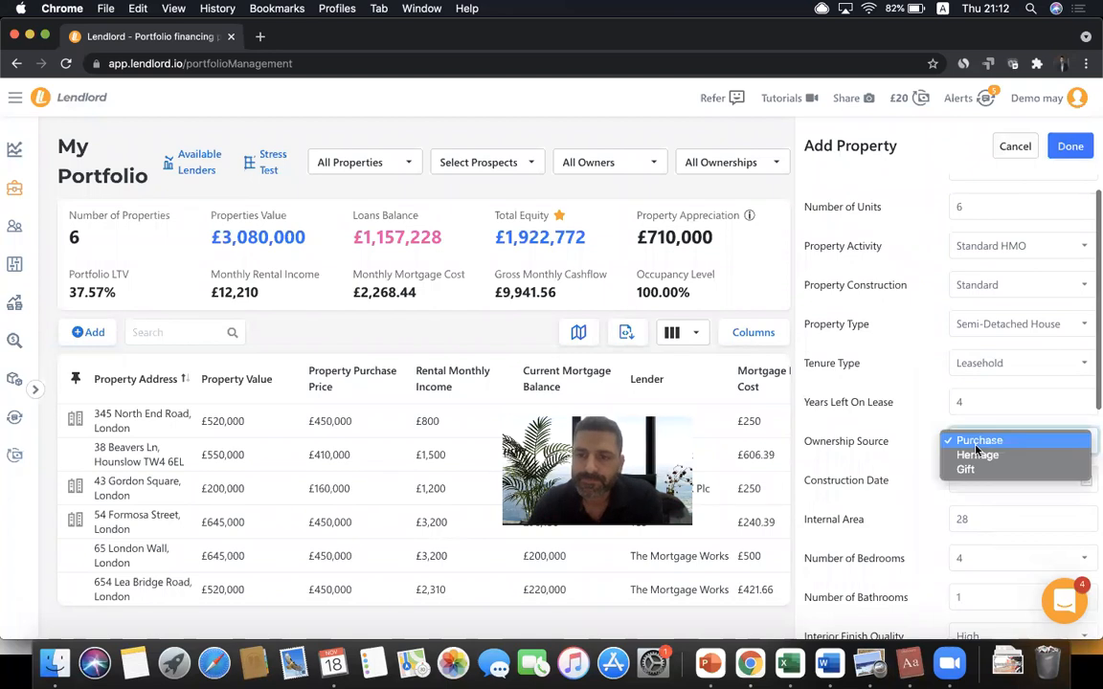
{"action": "left_click", "coordinate": [916, 464]}
- Review the property details and collapse that section
{"action": "scroll", "coordinate": [923, 482], "scroll_direction": "down", "scroll_amount": 5}
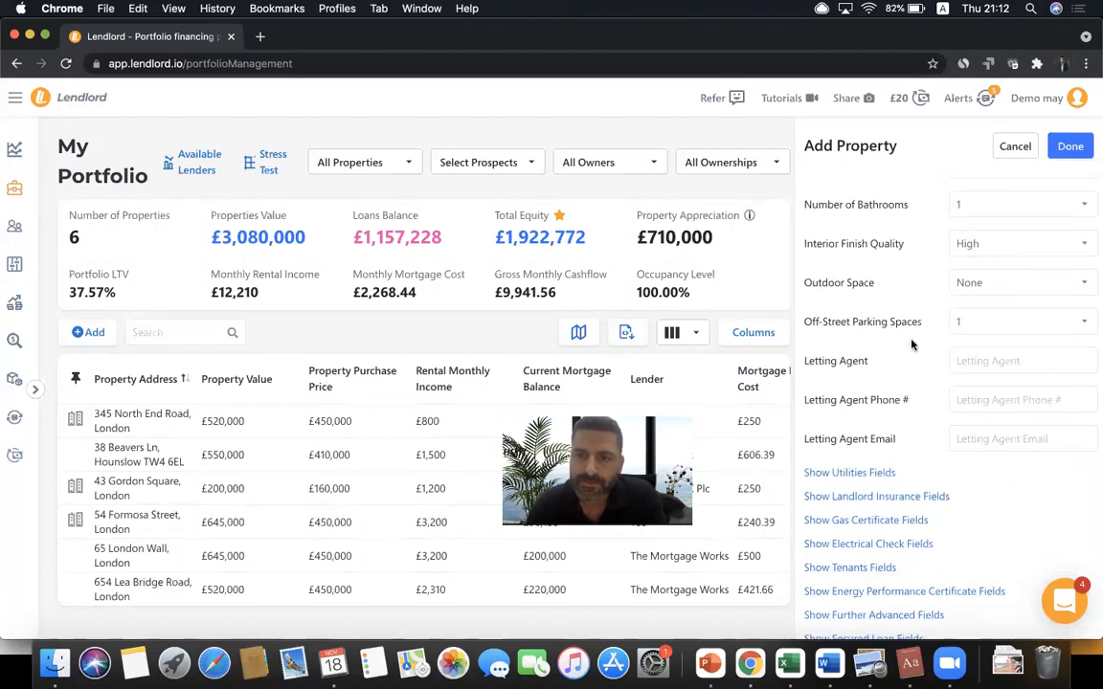
{"action": "scroll", "coordinate": [911, 344], "scroll_direction": "down", "scroll_amount": 1}
{"action": "scroll", "coordinate": [911, 345], "scroll_direction": "up", "scroll_amount": 1}
{"action": "scroll", "coordinate": [912, 345], "scroll_direction": "up", "scroll_amount": 5}
{"action": "scroll", "coordinate": [911, 345], "scroll_direction": "down", "scroll_amount": 4}
{"action": "scroll", "coordinate": [911, 344], "scroll_direction": "up", "scroll_amount": 5}
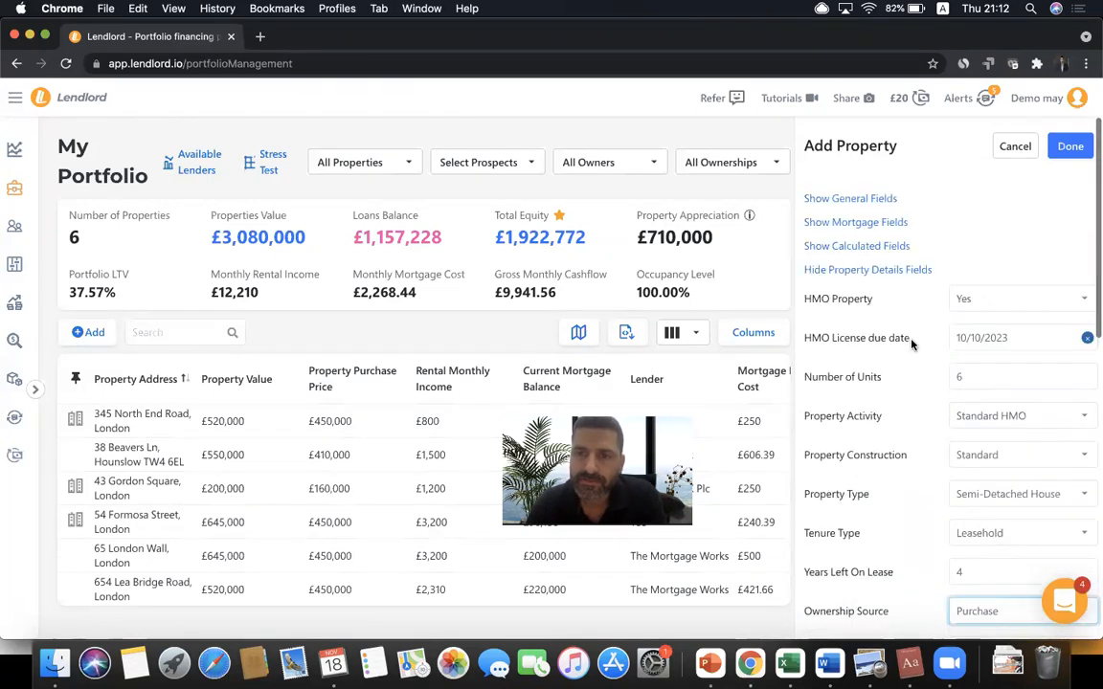
{"action": "left_click", "coordinate": [864, 272]}
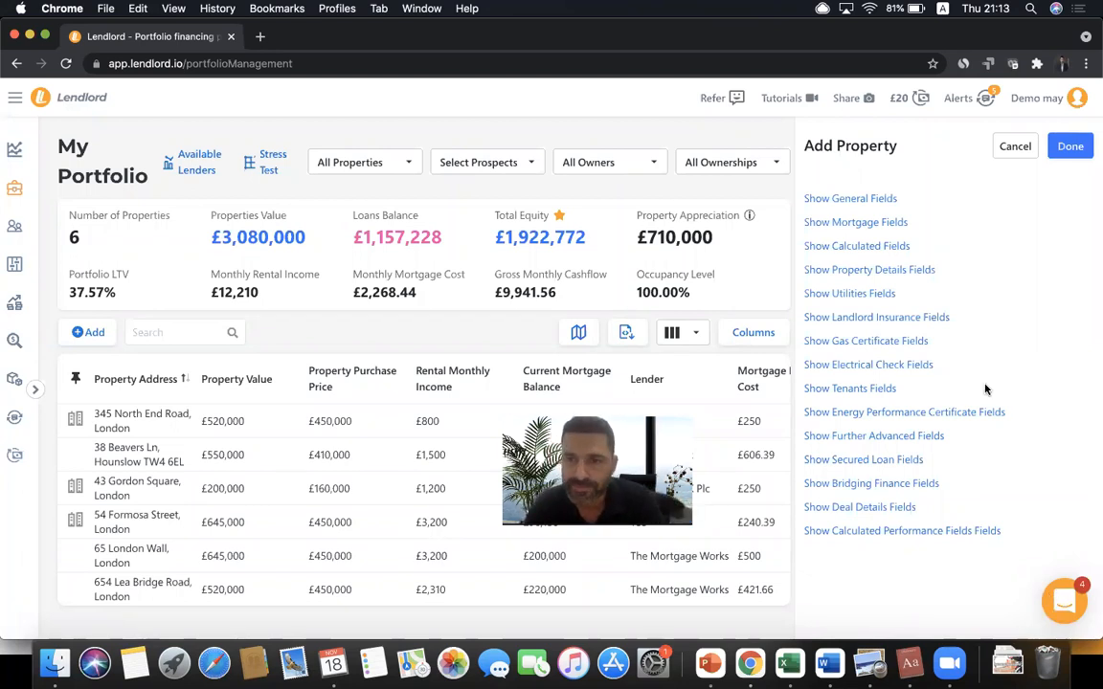
{"action": "left_click", "coordinate": [882, 296]}
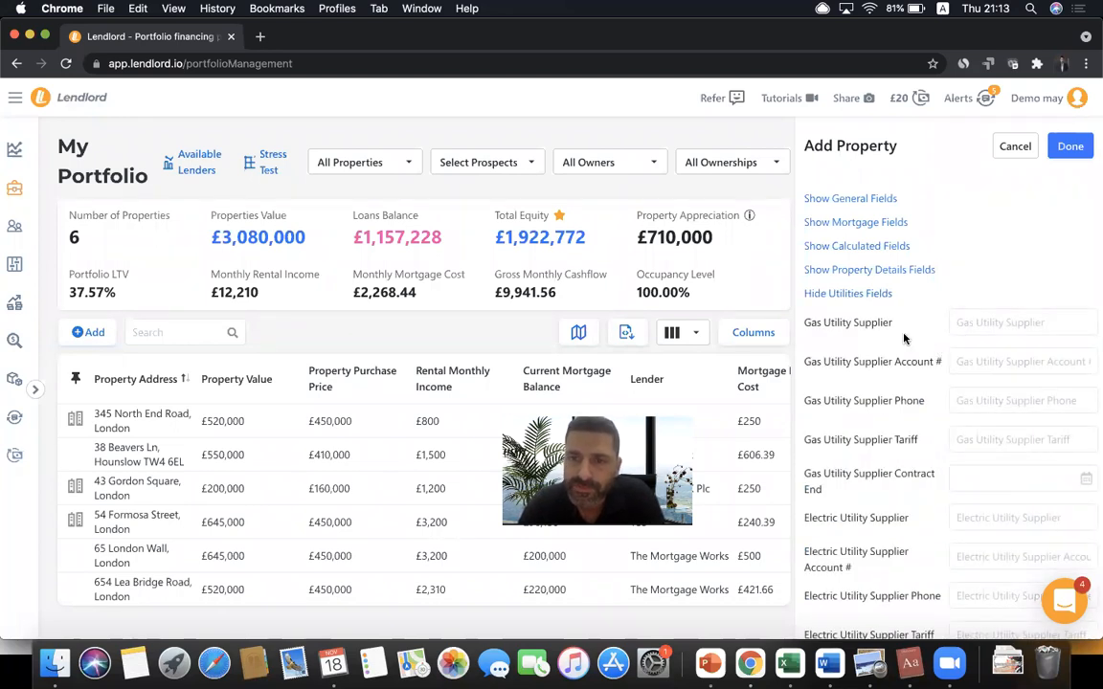
{"action": "scroll", "coordinate": [904, 338], "scroll_direction": "down", "scroll_amount": 2}
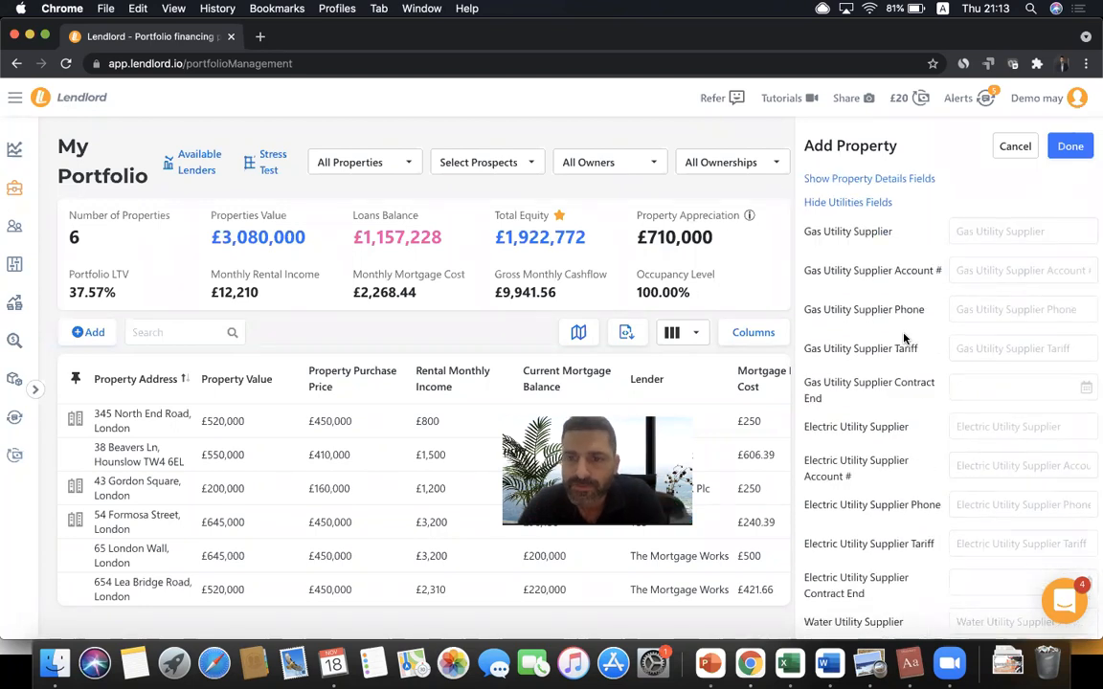
{"action": "scroll", "coordinate": [904, 338], "scroll_direction": "down", "scroll_amount": 2}
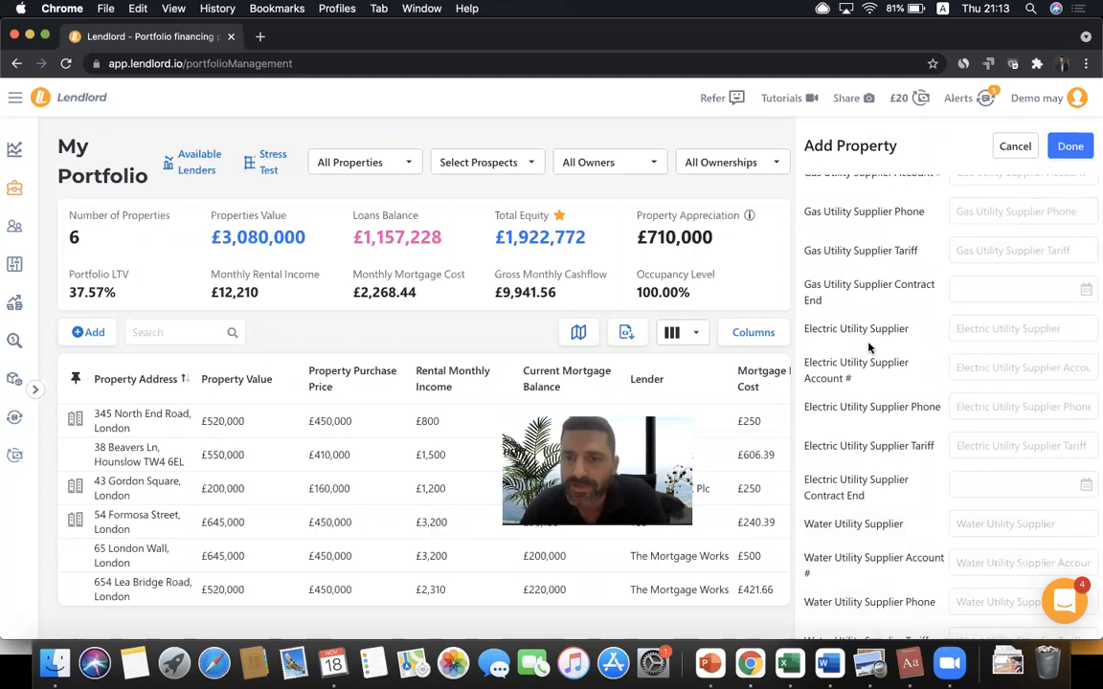
{"action": "scroll", "coordinate": [870, 347], "scroll_direction": "down", "scroll_amount": 3}
{"action": "scroll", "coordinate": [841, 409], "scroll_direction": "down", "scroll_amount": 4}
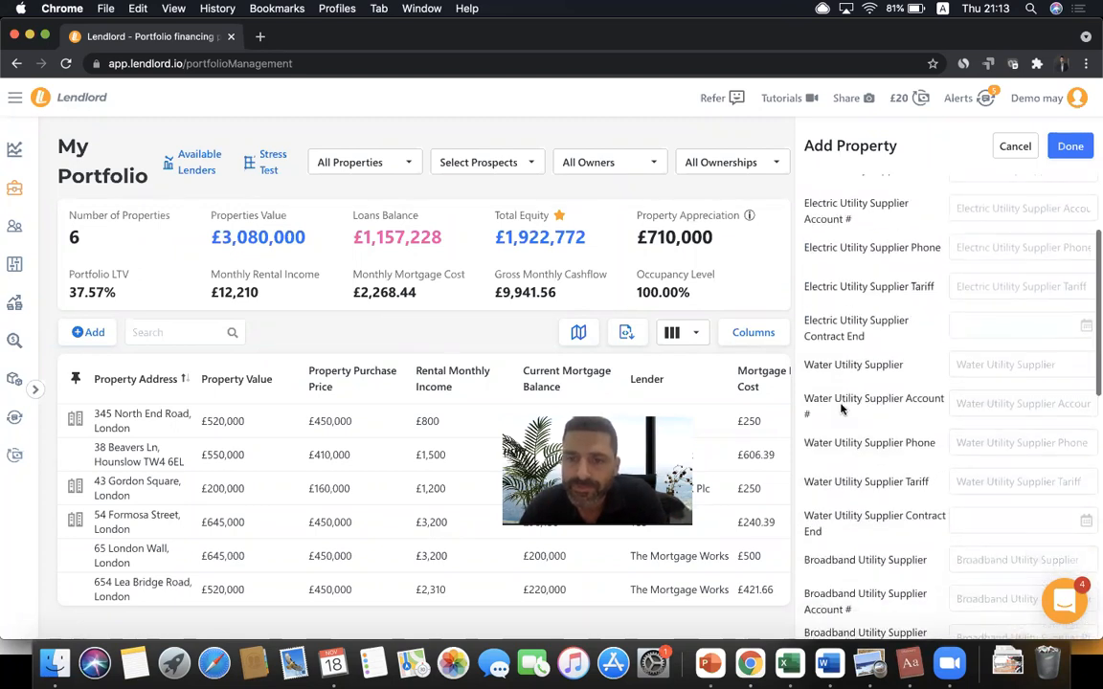
{"action": "scroll", "coordinate": [838, 443], "scroll_direction": "down", "scroll_amount": 4}
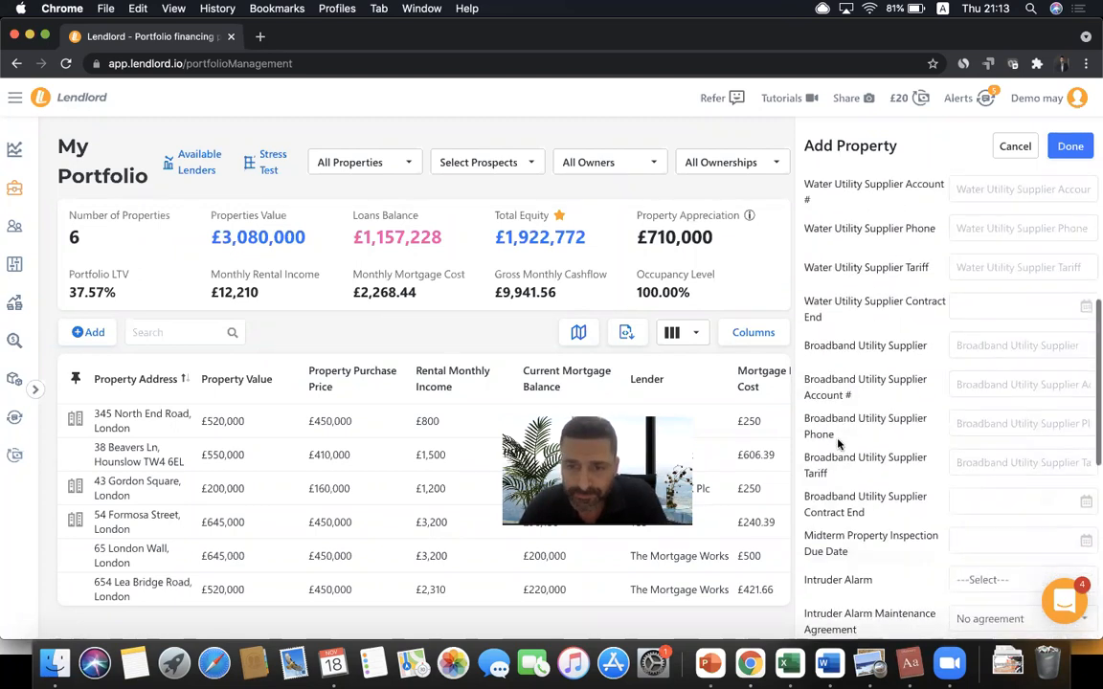
{"action": "scroll", "coordinate": [838, 443], "scroll_direction": "up", "scroll_amount": 3}
{"action": "scroll", "coordinate": [839, 443], "scroll_direction": "down", "scroll_amount": 9}
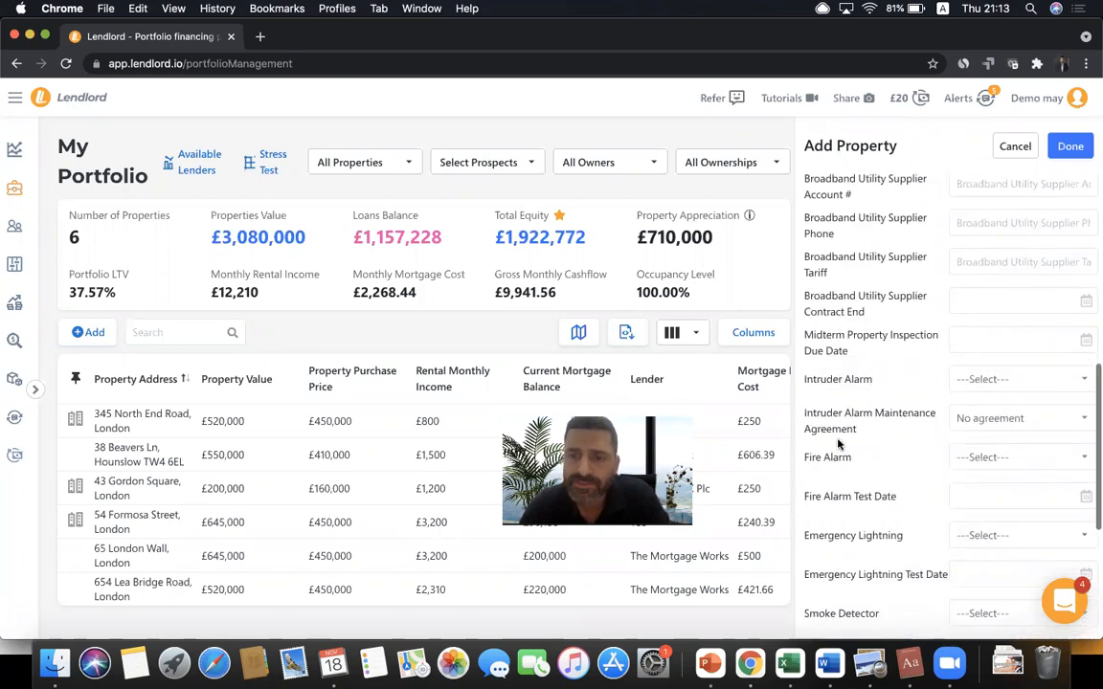
{"action": "scroll", "coordinate": [852, 364], "scroll_direction": "up", "scroll_amount": 1}
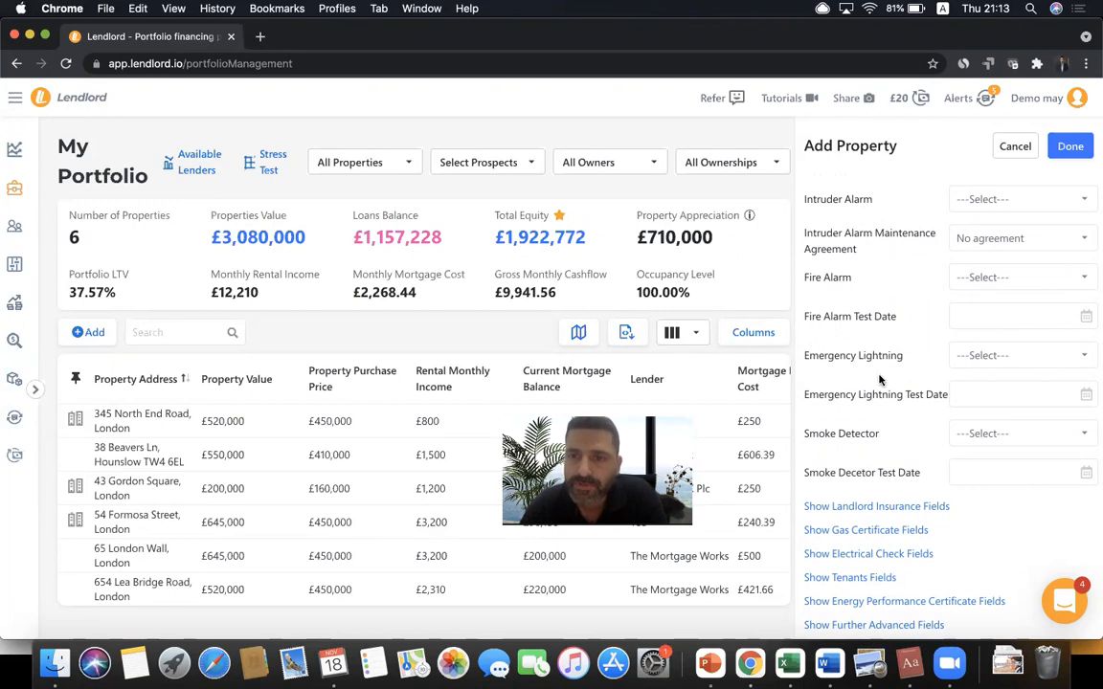
{"action": "left_click", "coordinate": [971, 325]}
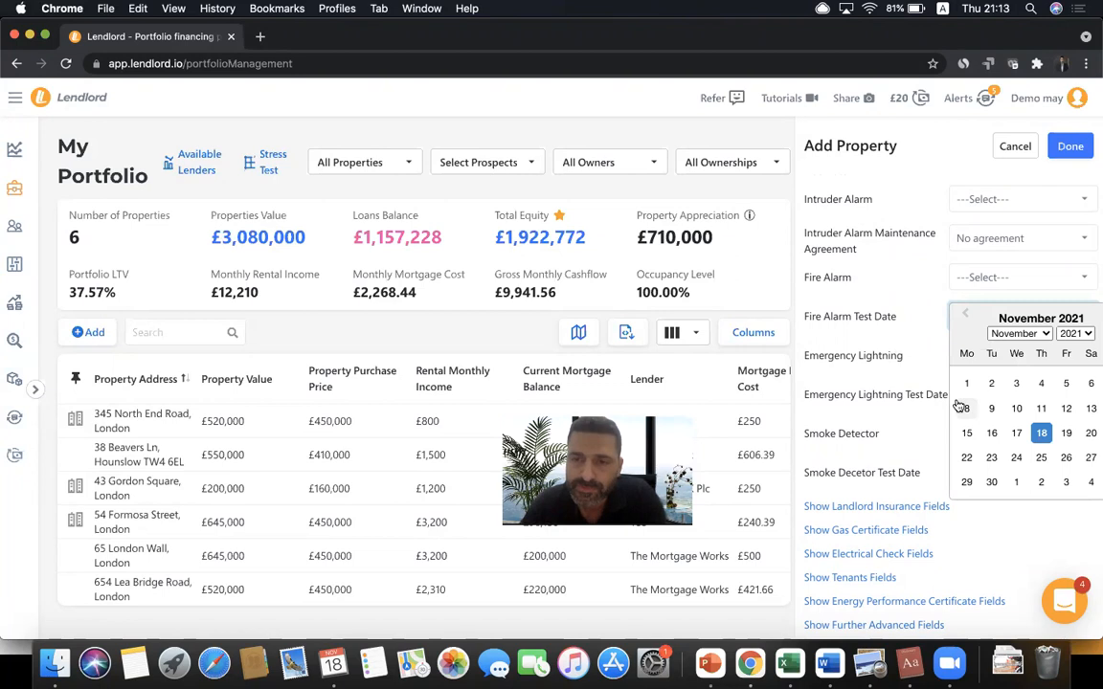
{"action": "left_click", "coordinate": [847, 322]}
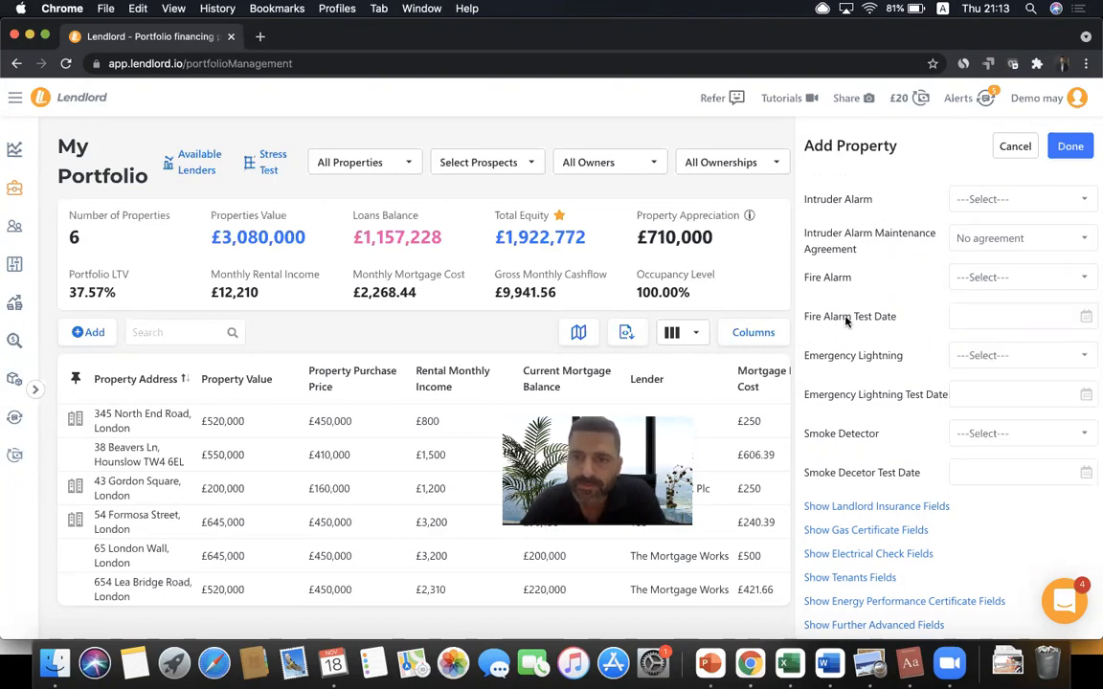
{"action": "scroll", "coordinate": [875, 450], "scroll_direction": "down", "scroll_amount": 1}
{"action": "scroll", "coordinate": [875, 449], "scroll_direction": "up", "scroll_amount": 3}
{"action": "scroll", "coordinate": [876, 449], "scroll_direction": "down", "scroll_amount": 5}
{"action": "scroll", "coordinate": [874, 450], "scroll_direction": "up", "scroll_amount": 15}
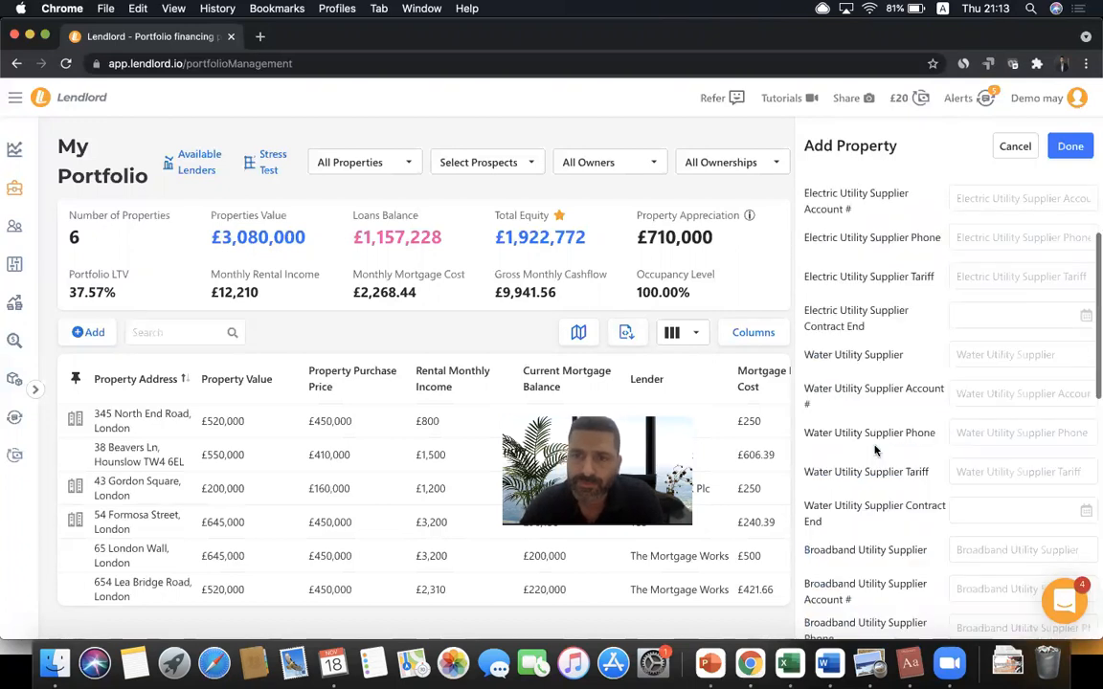
{"action": "left_click", "coordinate": [863, 297]}
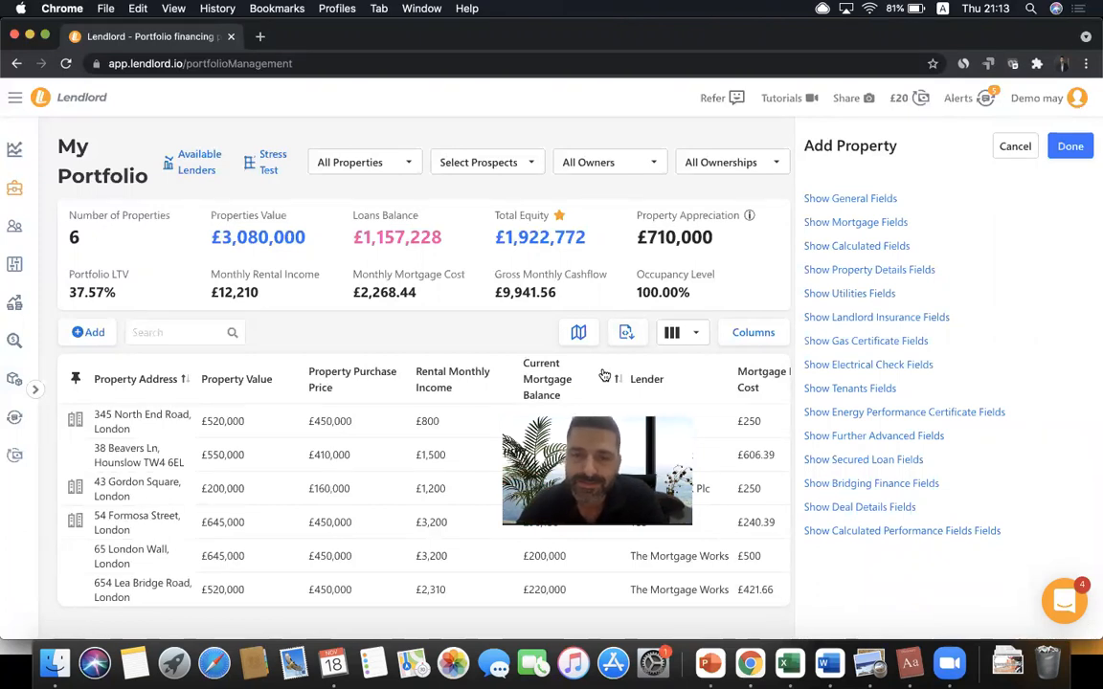
- Expand the landlord insurance fields and set the insurance end date to 08/11/2022
{"action": "left_click", "coordinate": [891, 324]}
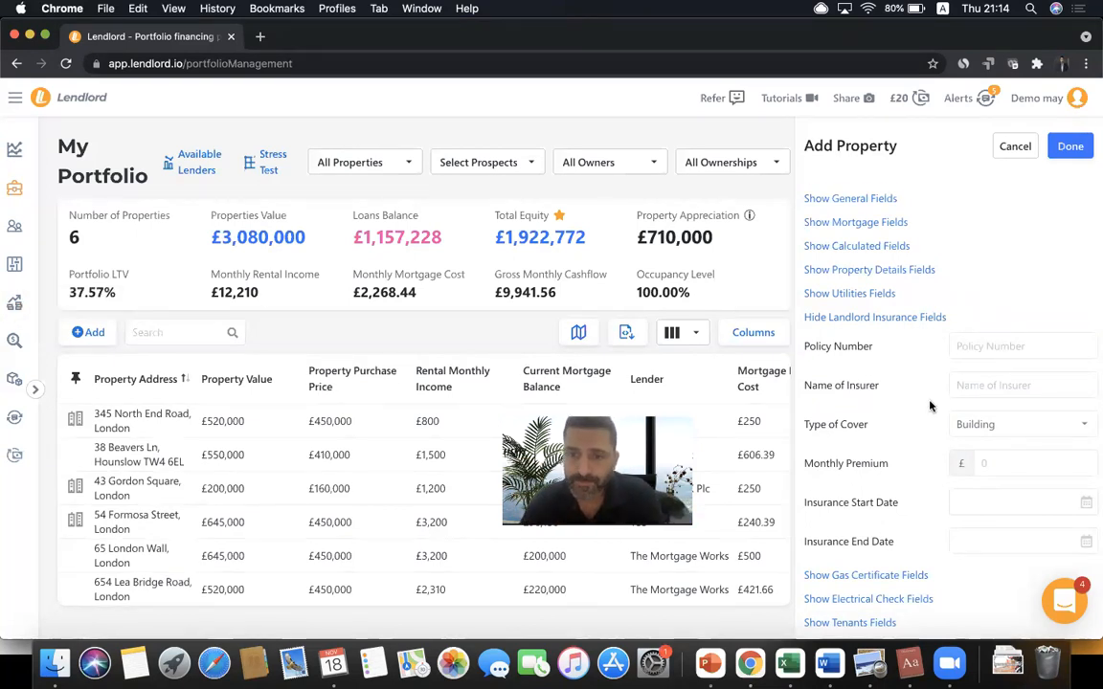
{"action": "scroll", "coordinate": [930, 406], "scroll_direction": "down", "scroll_amount": 2}
{"action": "left_click", "coordinate": [979, 499]}
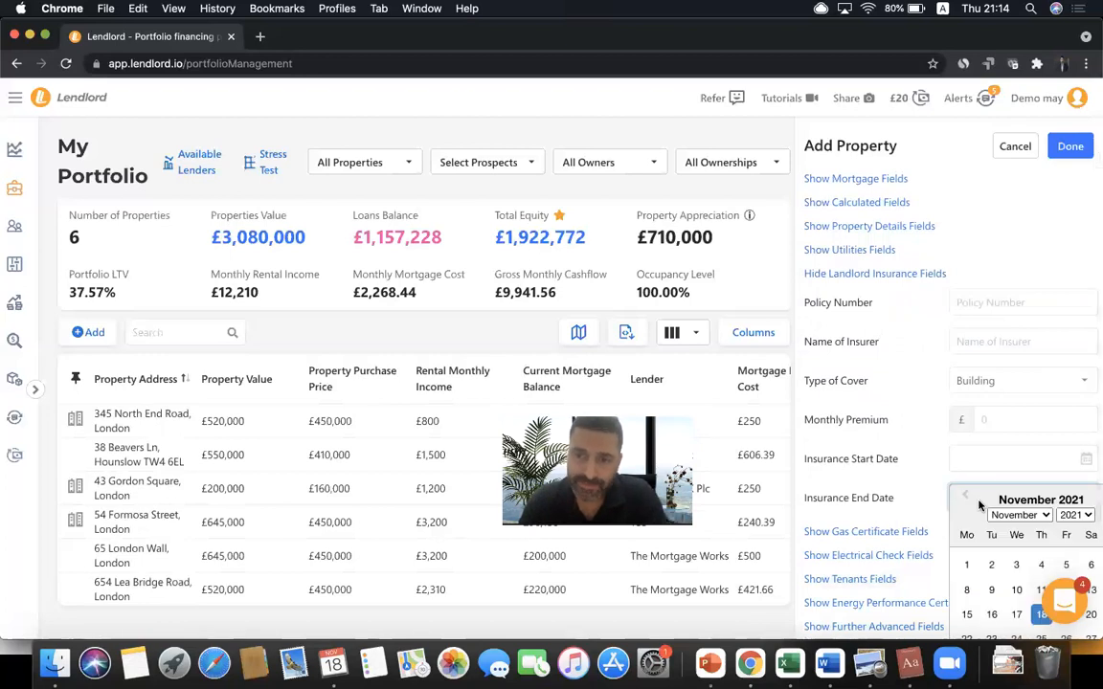
{"action": "left_click", "coordinate": [1070, 515]}
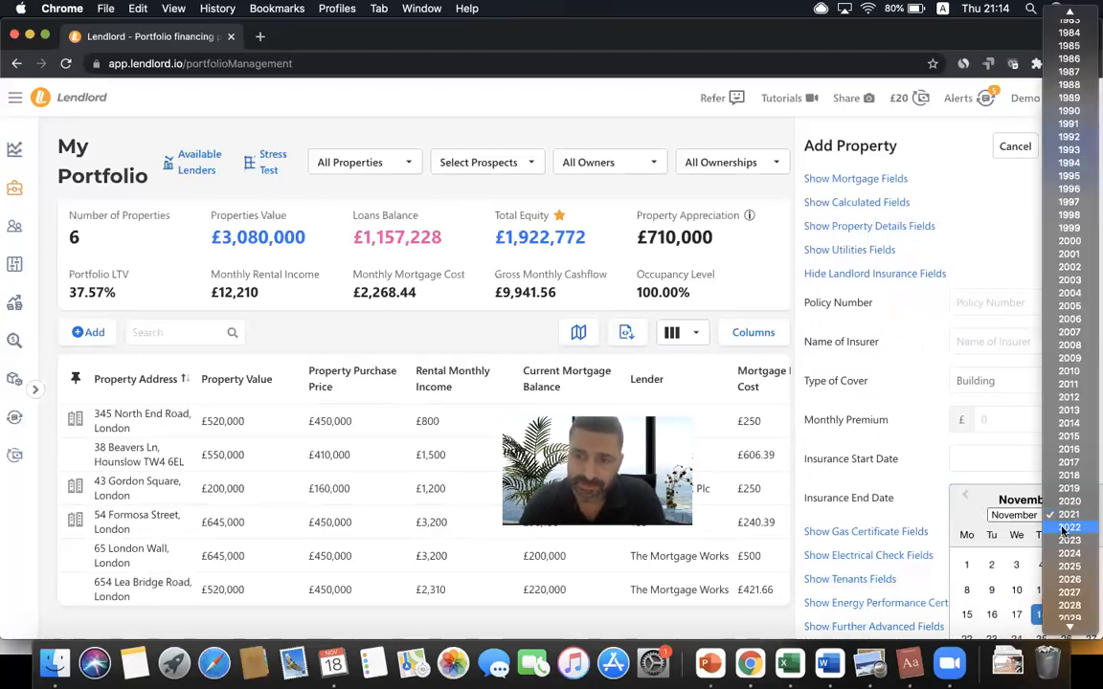
{"action": "left_click", "coordinate": [1068, 527]}
{"action": "left_click", "coordinate": [993, 591]}
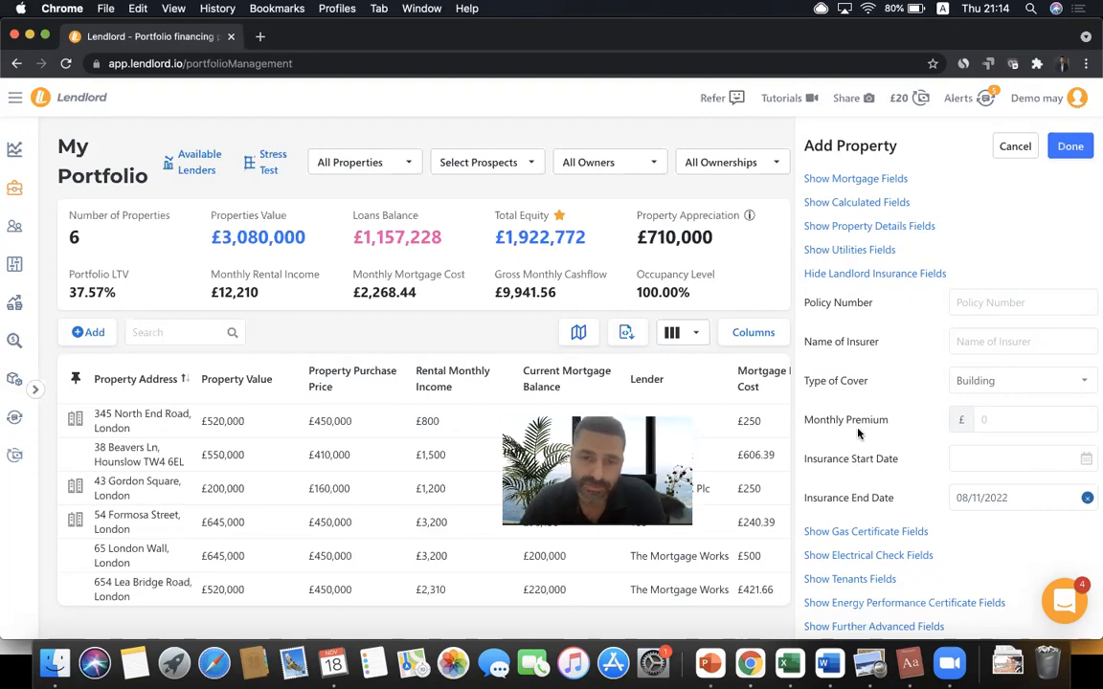
{"action": "scroll", "coordinate": [857, 433], "scroll_direction": "down", "scroll_amount": 1}
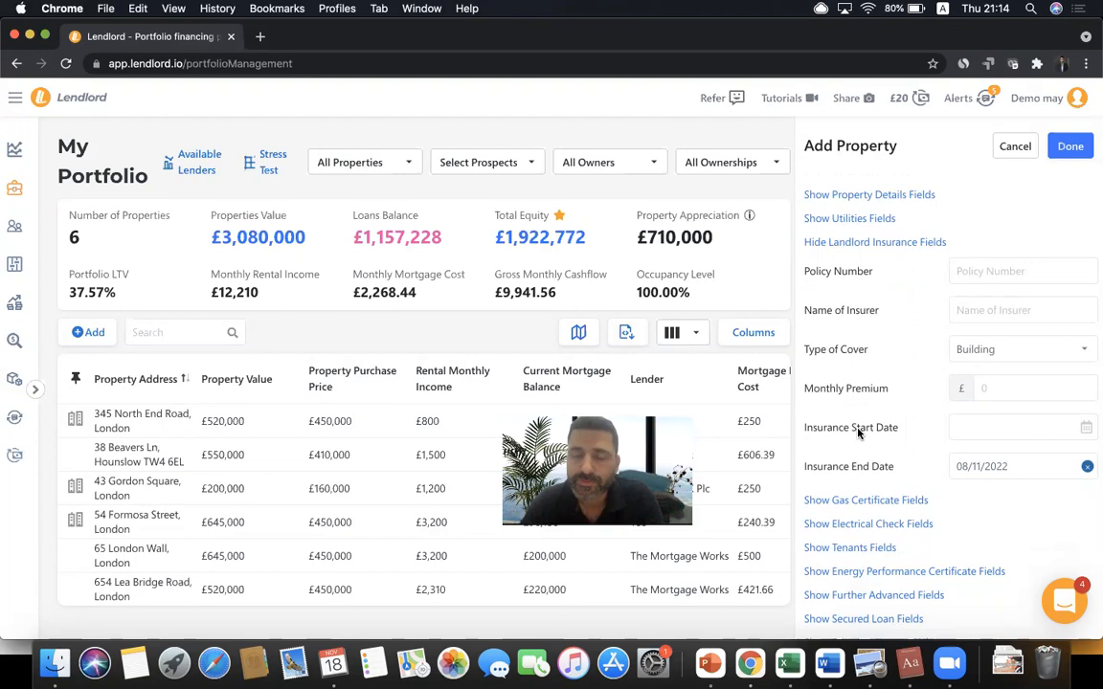
{"action": "scroll", "coordinate": [857, 433], "scroll_direction": "down", "scroll_amount": 1}
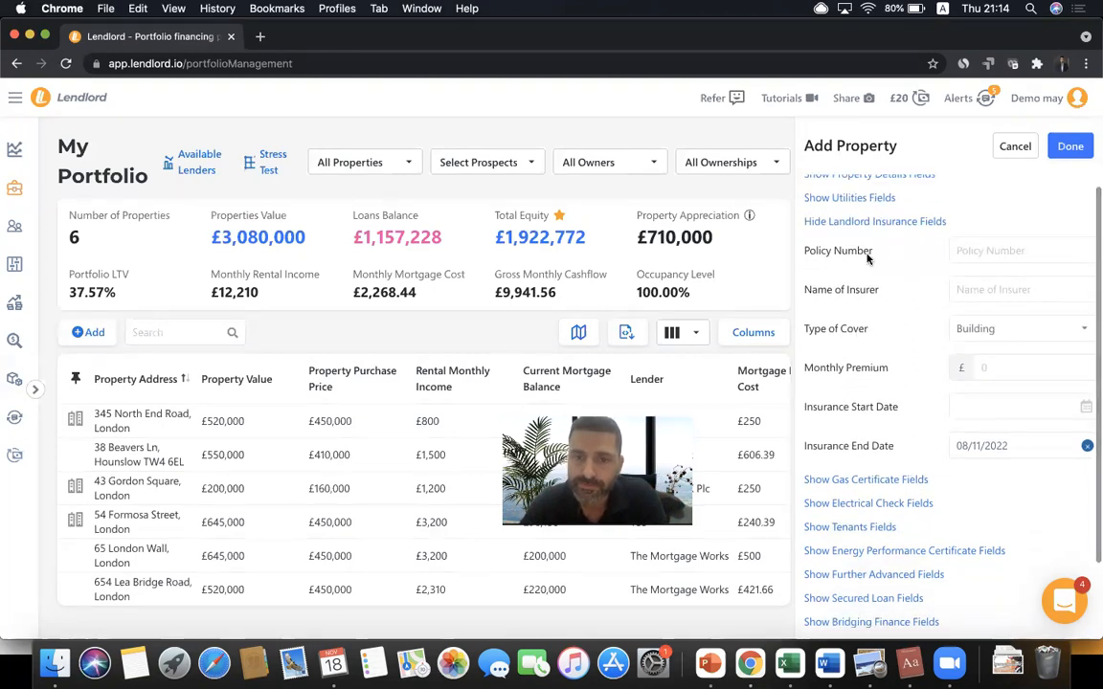
- Expand the gas certificate fields and set the due date to 21/09/2021
{"action": "left_click", "coordinate": [844, 479]}
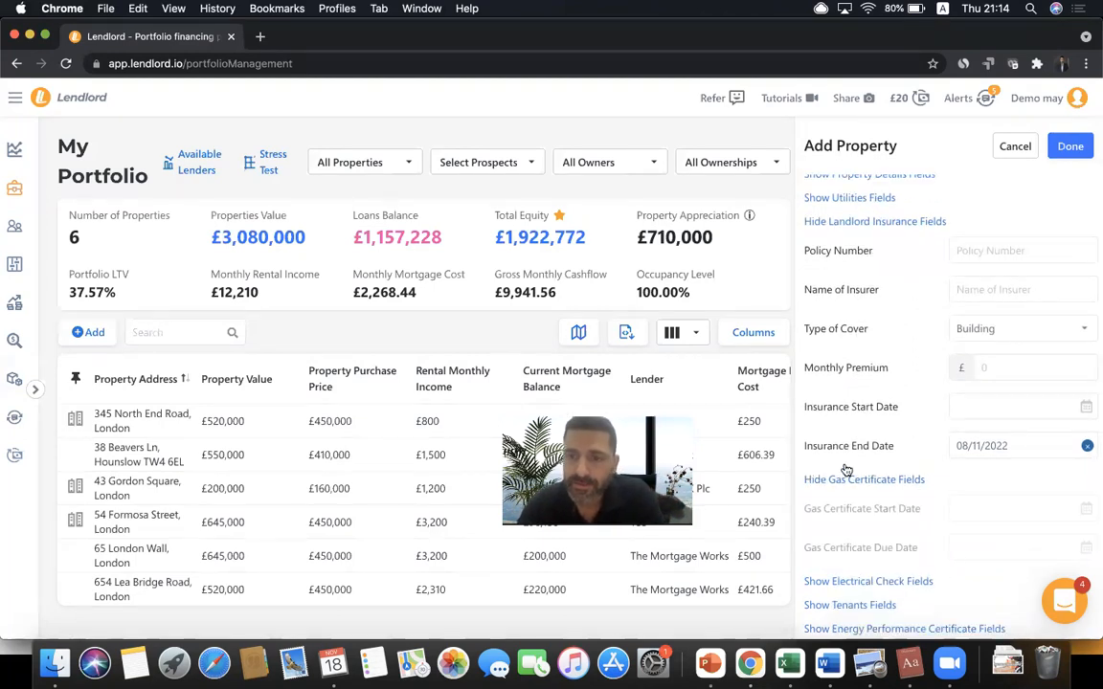
{"action": "scroll", "coordinate": [857, 445], "scroll_direction": "down", "scroll_amount": 5}
{"action": "scroll", "coordinate": [858, 445], "scroll_direction": "down", "scroll_amount": 1}
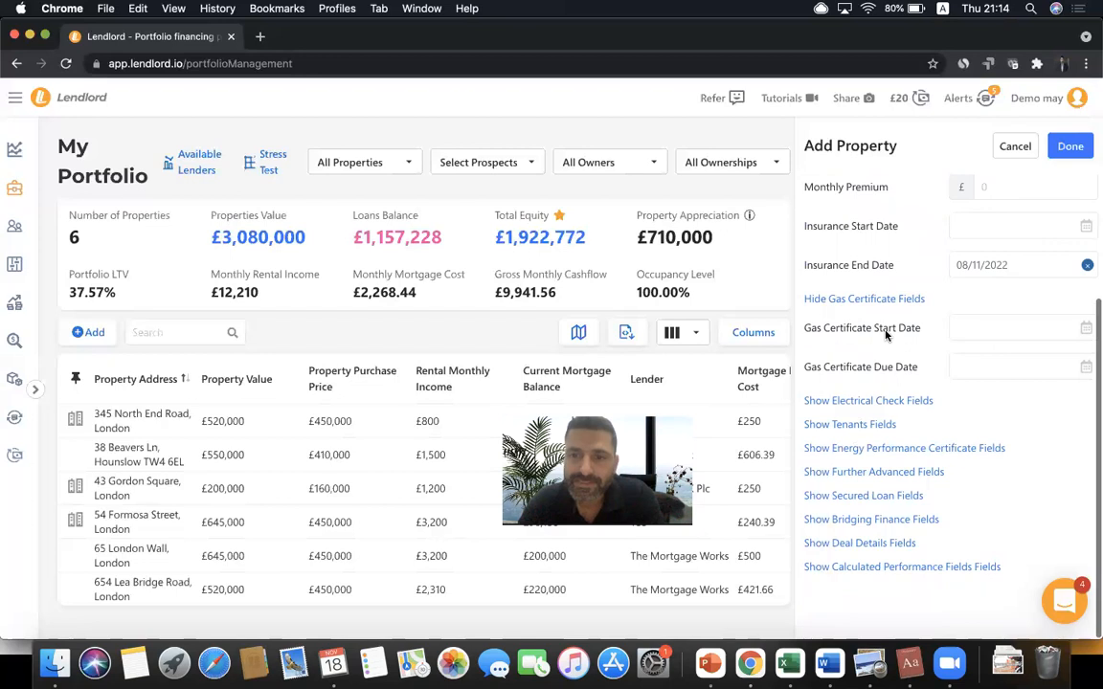
{"action": "left_click", "coordinate": [969, 370]}
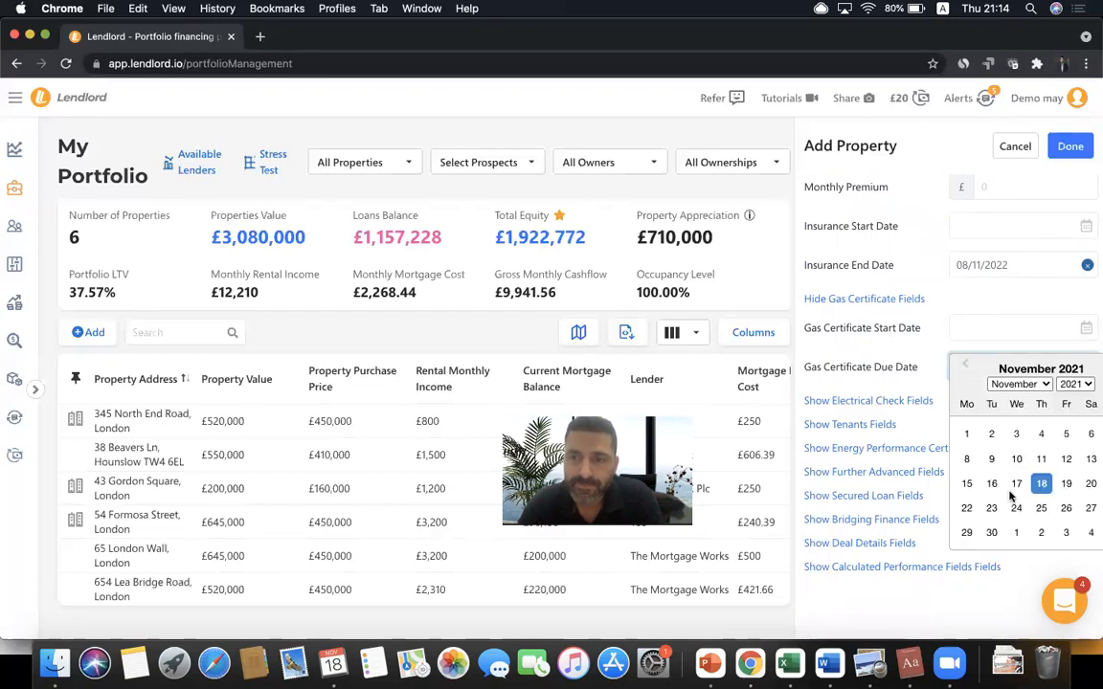
{"action": "left_click", "coordinate": [1039, 384]}
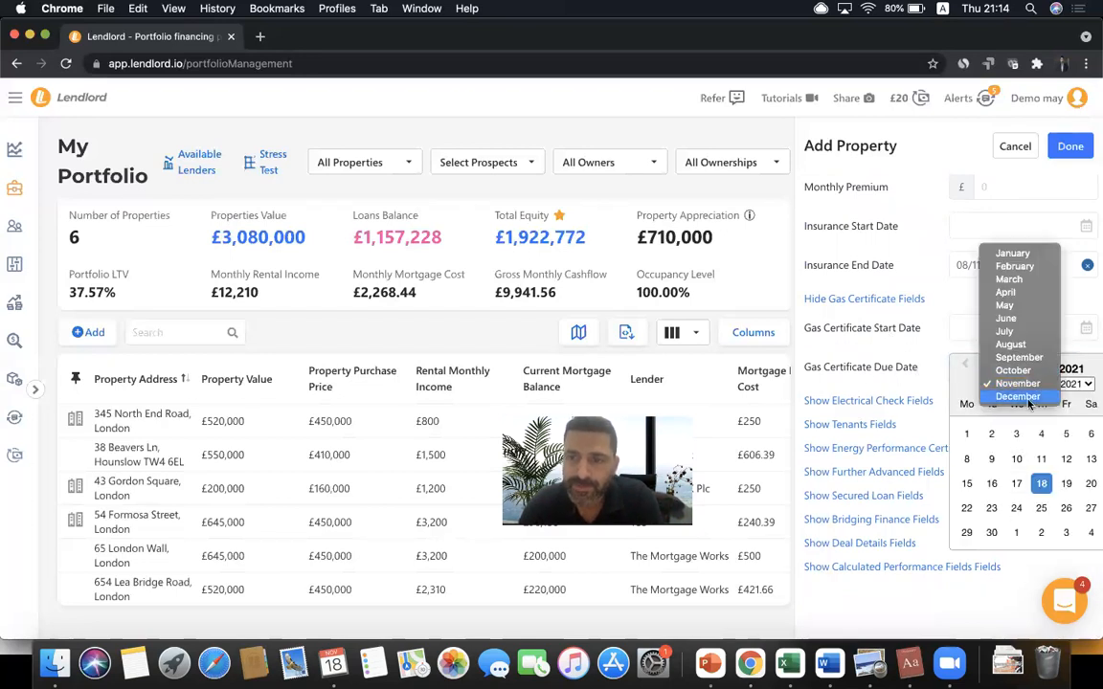
{"action": "left_click", "coordinate": [1017, 357]}
{"action": "left_click", "coordinate": [991, 507]}
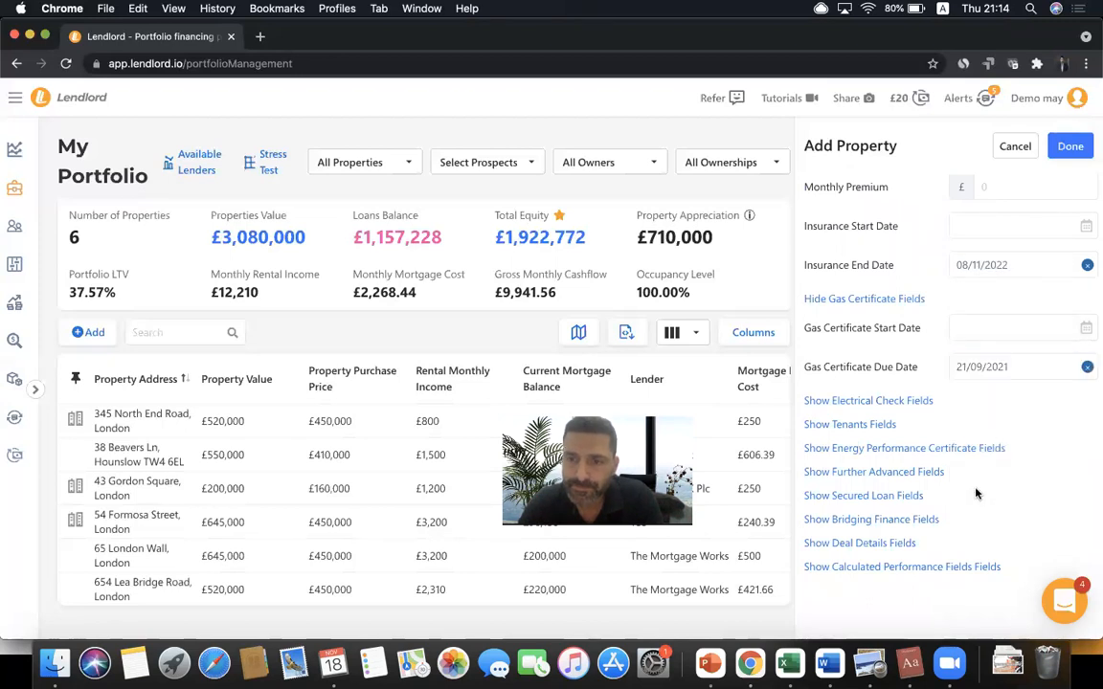
- Expand the electrical check fields and select the certificate number field
{"action": "left_click", "coordinate": [898, 403]}
{"action": "scroll", "coordinate": [936, 450], "scroll_direction": "down", "scroll_amount": 2}
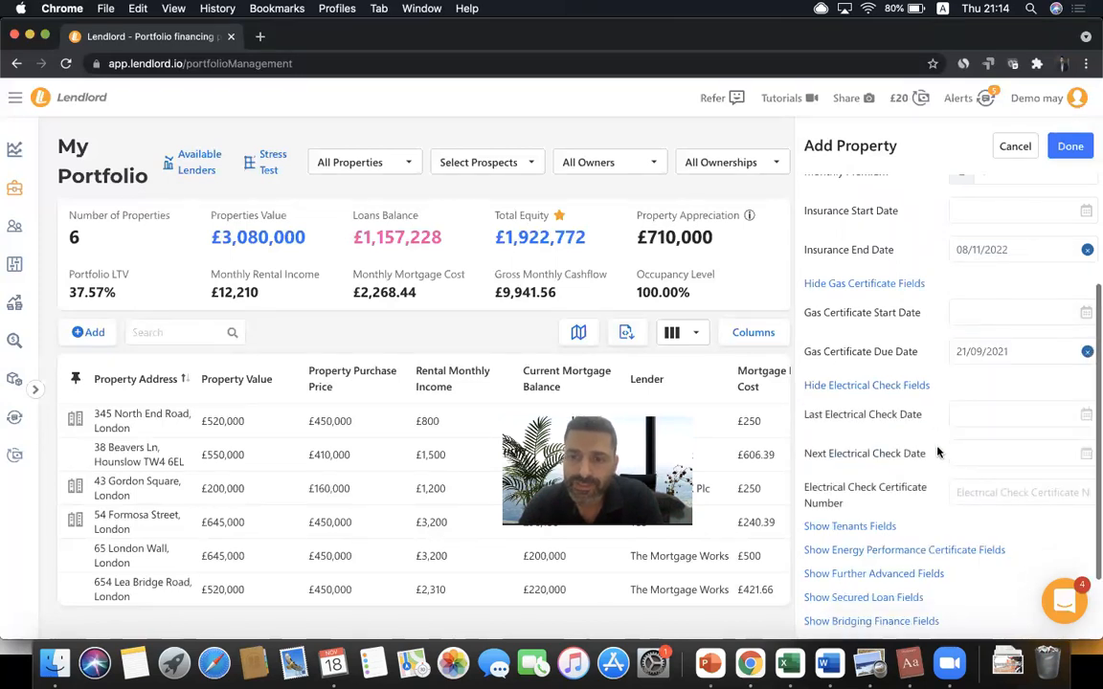
{"action": "left_click", "coordinate": [979, 459]}
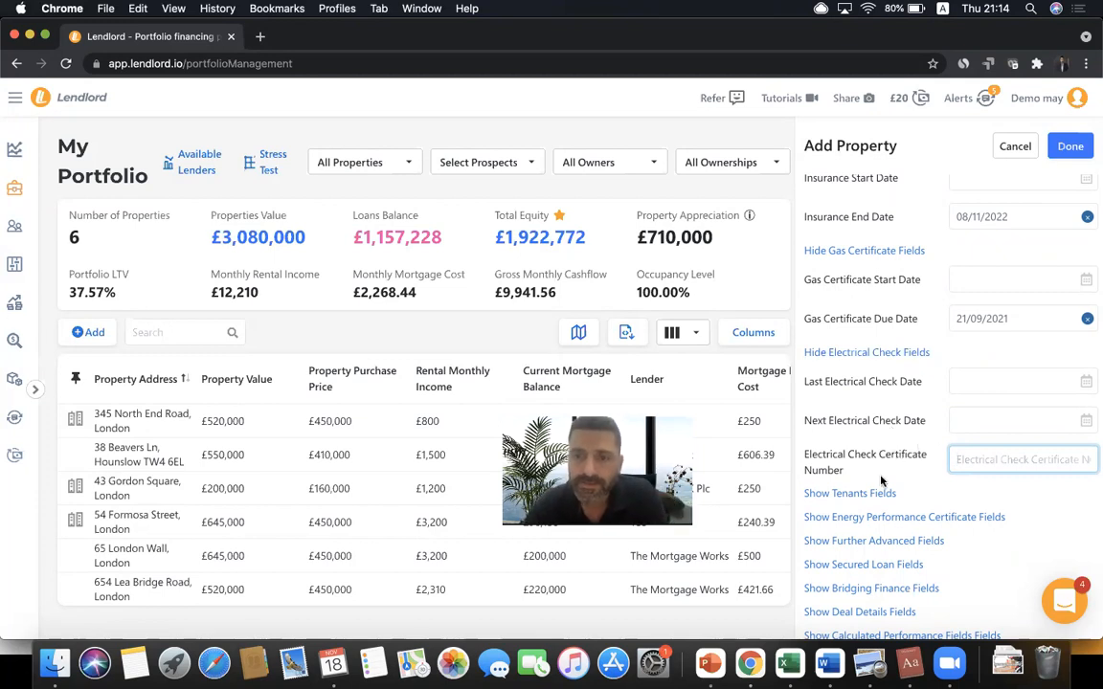
{"action": "scroll", "coordinate": [876, 412], "scroll_direction": "down", "scroll_amount": 2}
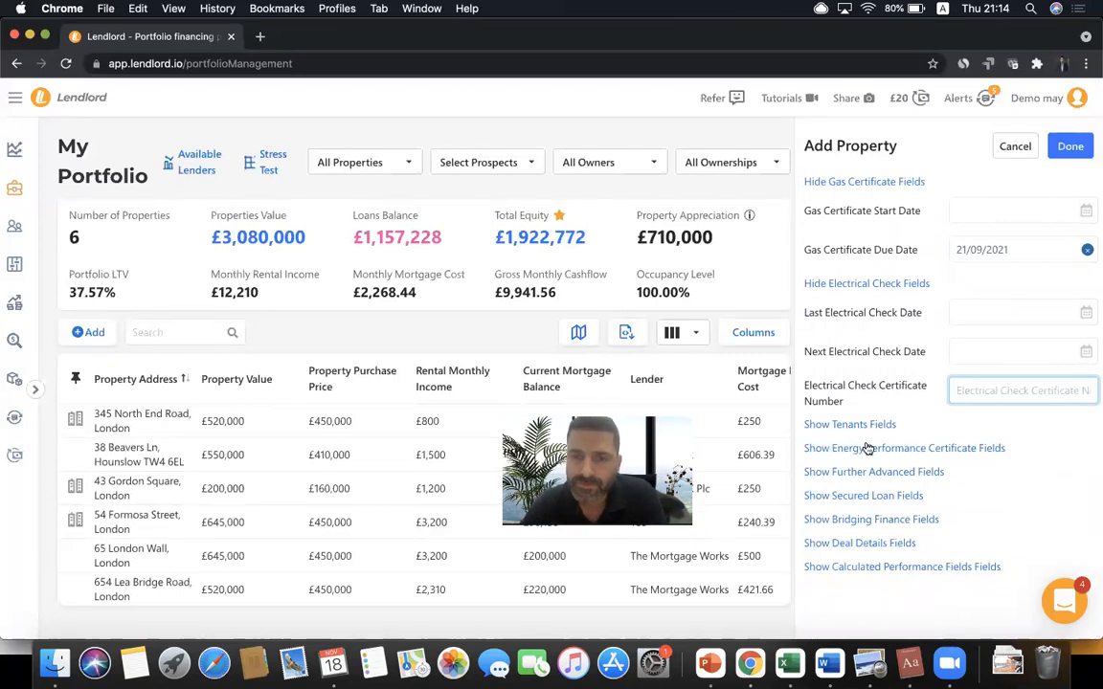
- Expand the EPC fields, set certificate date 09/11/2021 and energy efficiency level C
{"action": "left_click", "coordinate": [919, 448]}
{"action": "scroll", "coordinate": [918, 450], "scroll_direction": "down", "scroll_amount": 5}
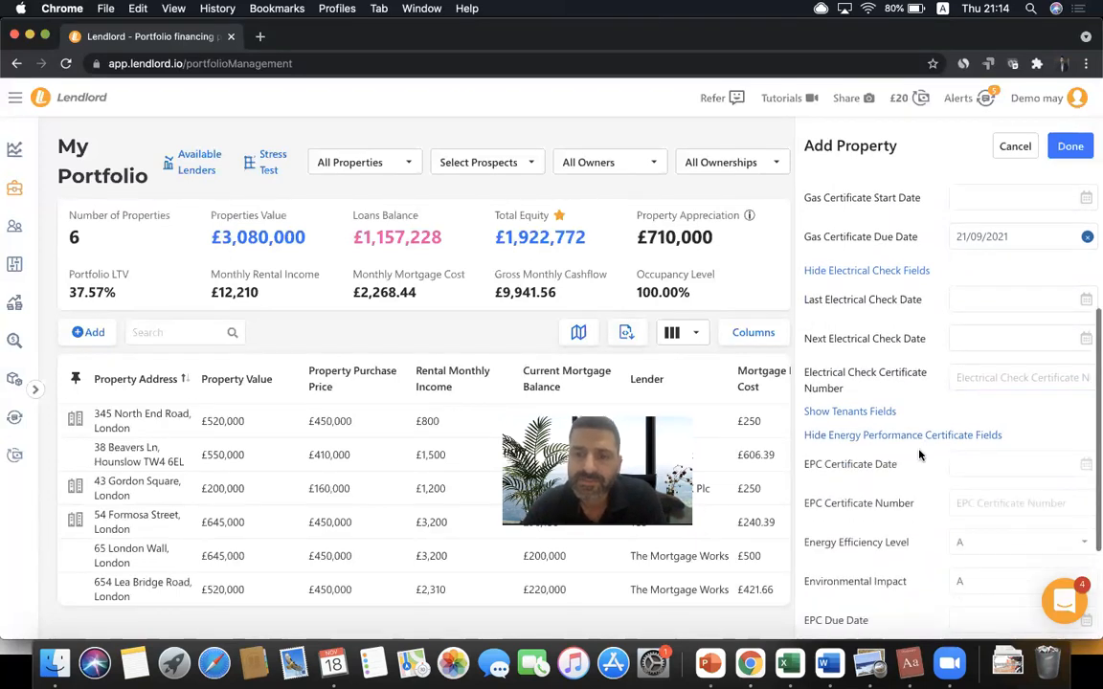
{"action": "left_click", "coordinate": [987, 290]}
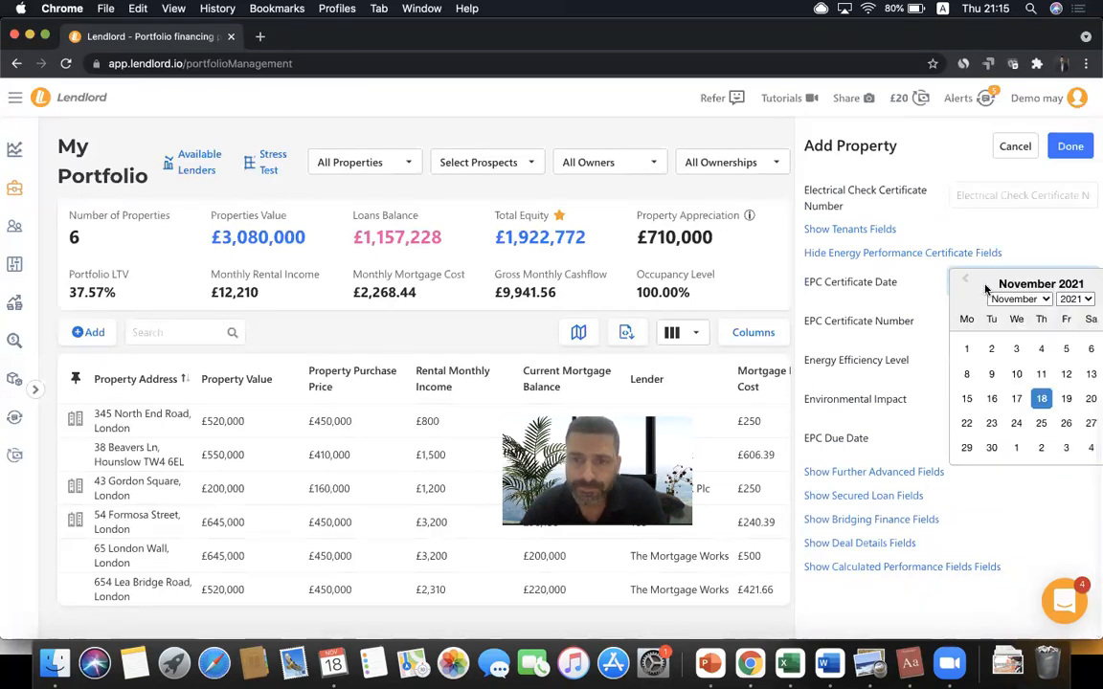
{"action": "left_click", "coordinate": [991, 378]}
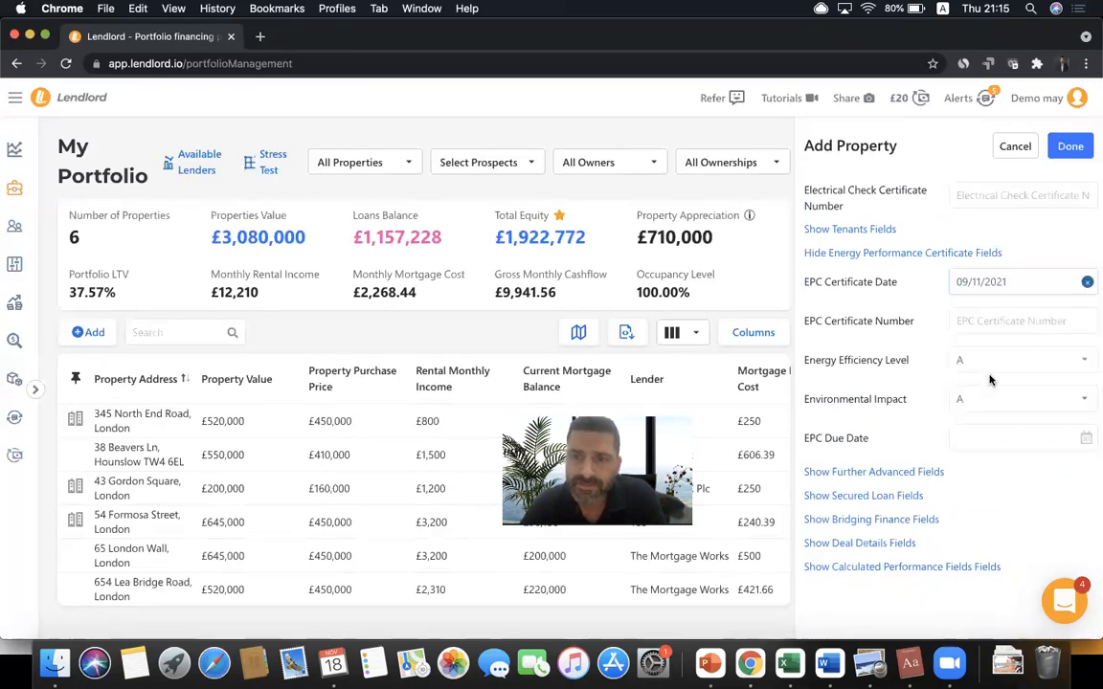
{"action": "left_click", "coordinate": [994, 321]}
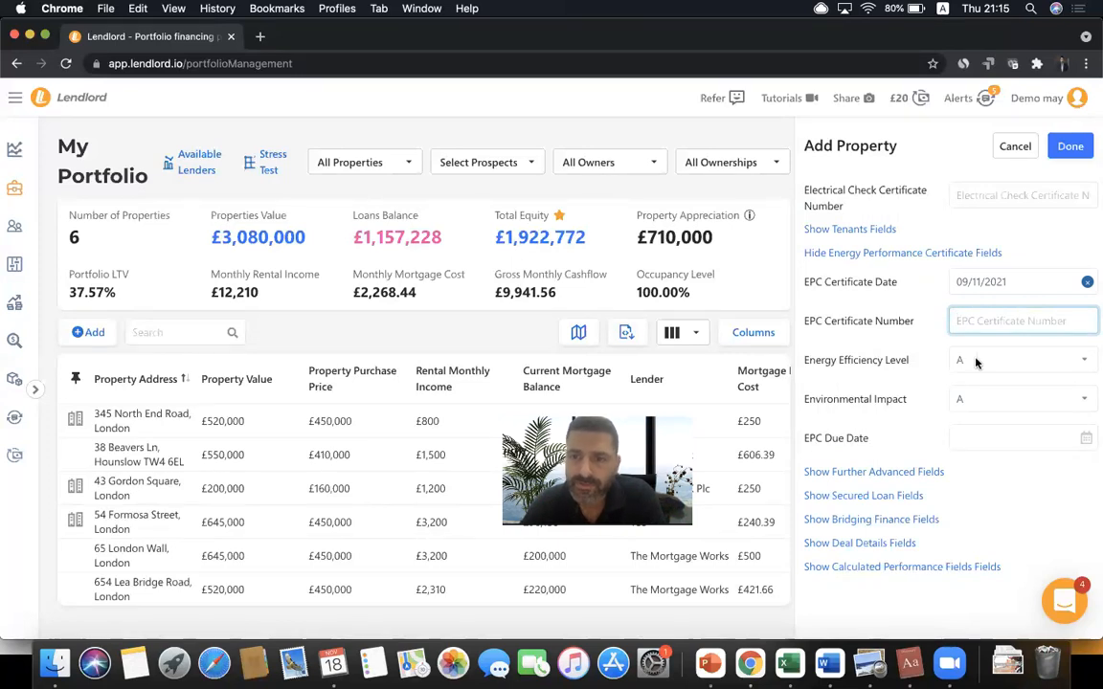
{"action": "left_click", "coordinate": [891, 360]}
{"action": "left_click", "coordinate": [960, 388]}
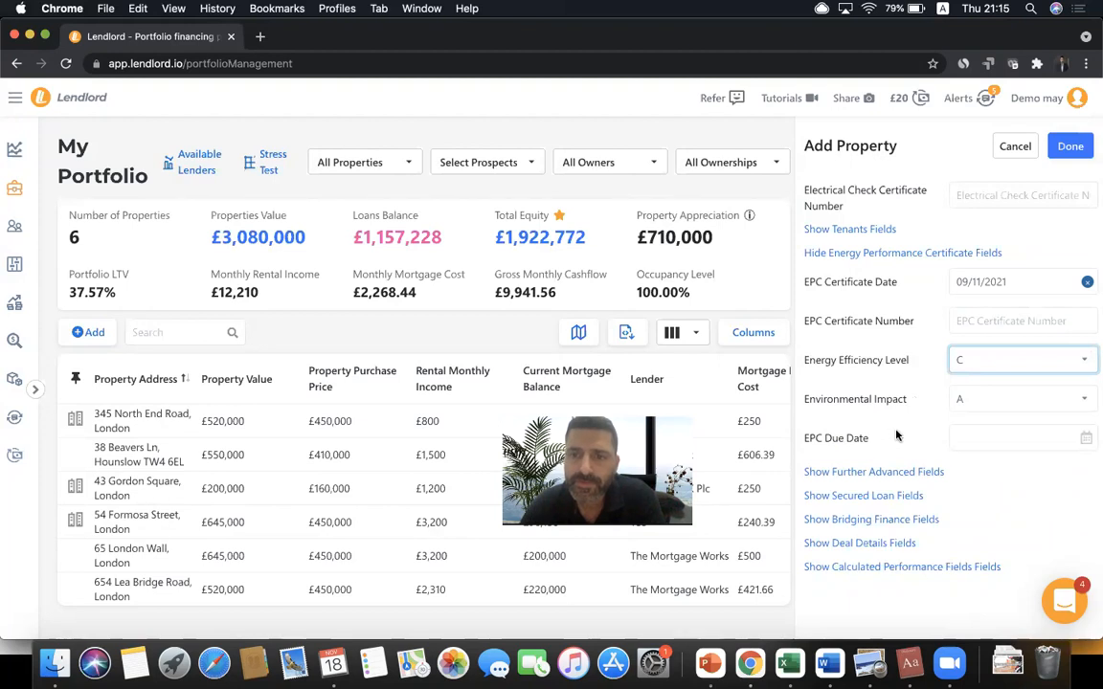
- Set the EPC due date to 14/09/2022 and re-expand the general property fields
{"action": "left_click", "coordinate": [993, 443]}
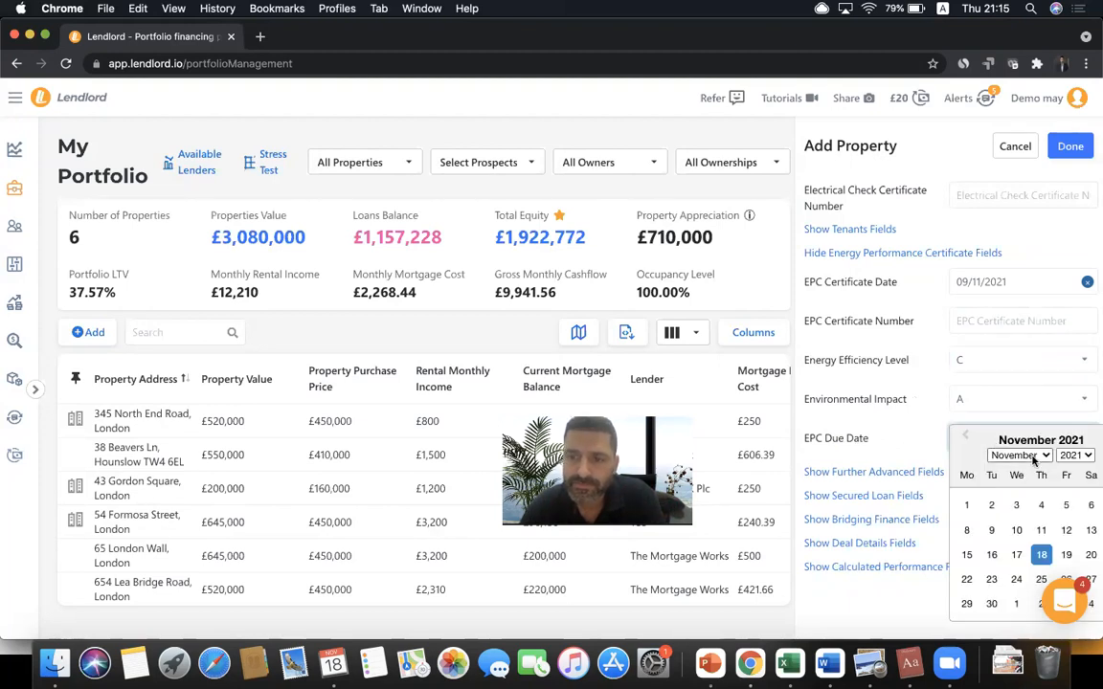
{"action": "left_click", "coordinate": [1033, 456]}
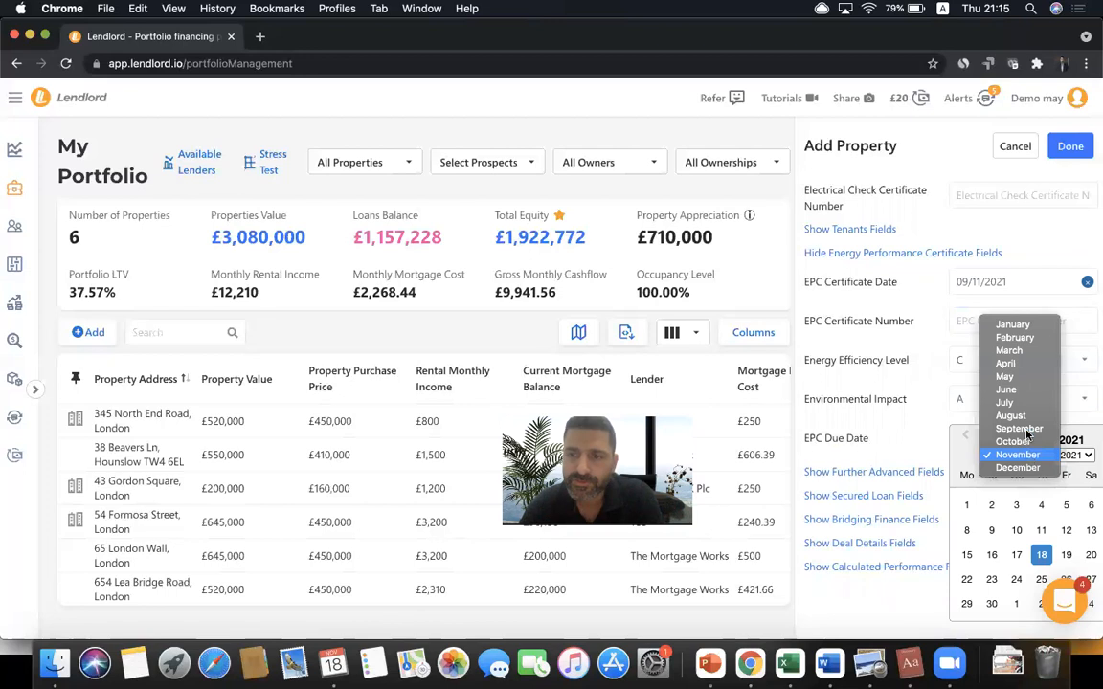
{"action": "left_click", "coordinate": [1023, 429]}
{"action": "left_click", "coordinate": [1069, 456]}
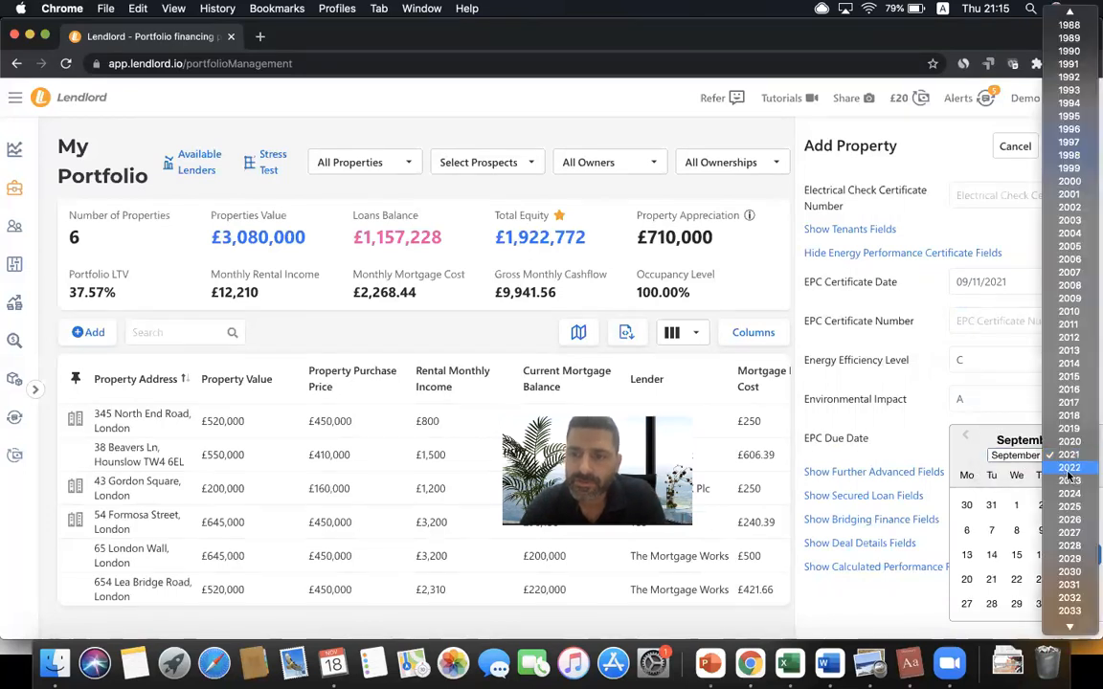
{"action": "left_click", "coordinate": [1068, 469]}
{"action": "left_click", "coordinate": [1016, 554]}
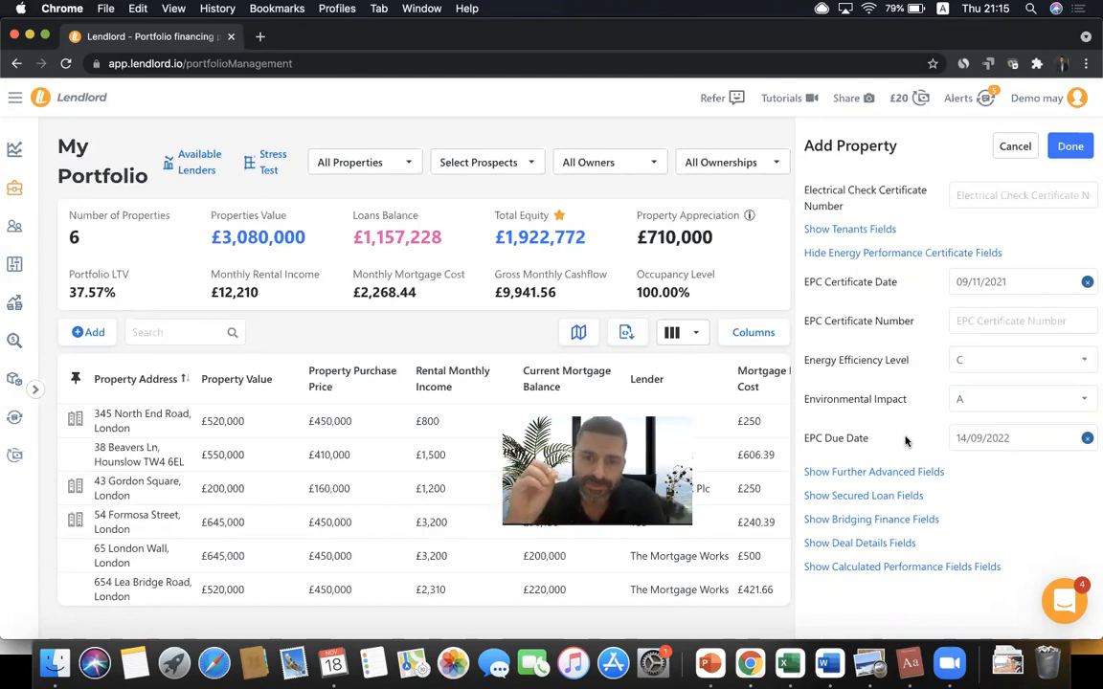
{"action": "scroll", "coordinate": [906, 441], "scroll_direction": "up", "scroll_amount": 10}
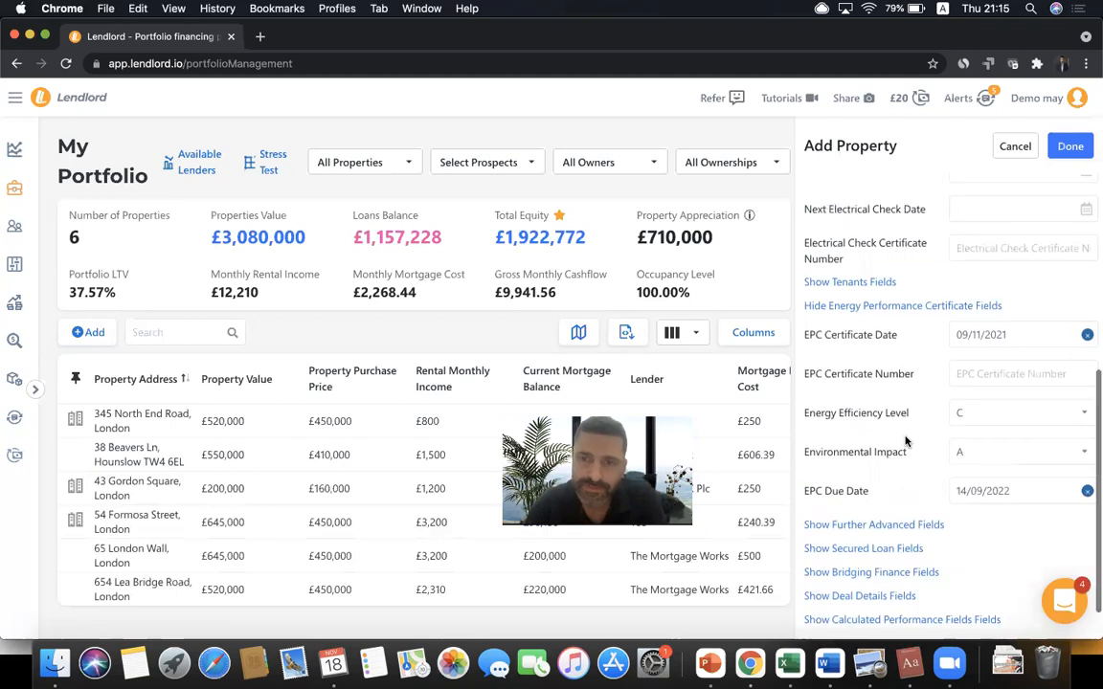
{"action": "left_click", "coordinate": [861, 200]}
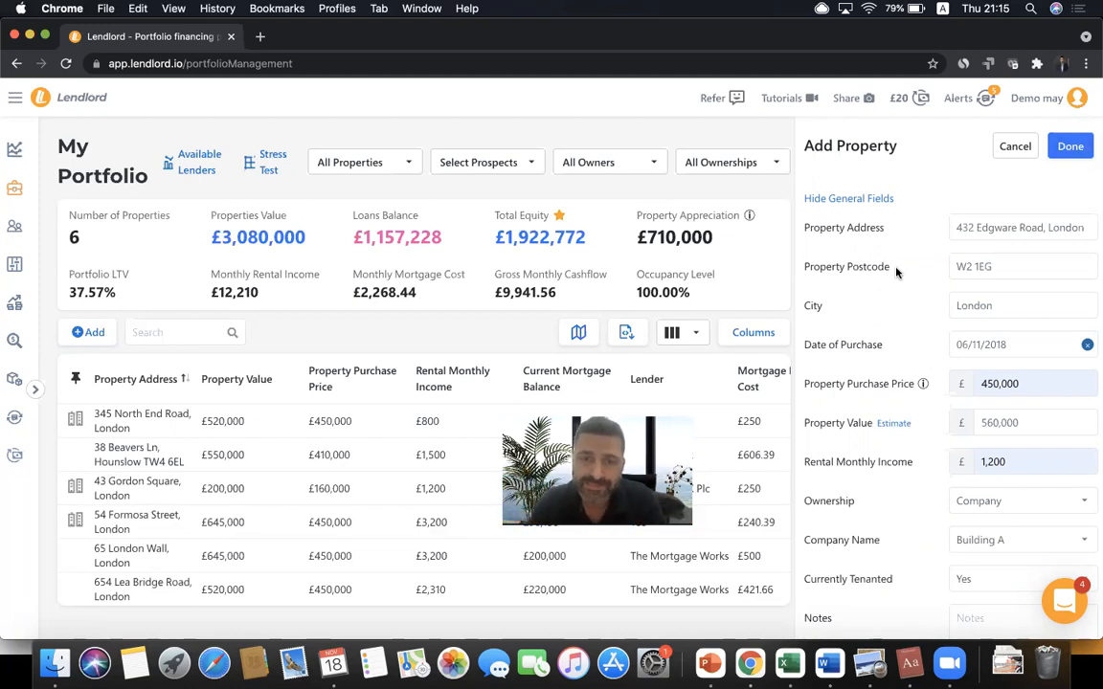
{"action": "scroll", "coordinate": [896, 273], "scroll_direction": "down", "scroll_amount": 20}
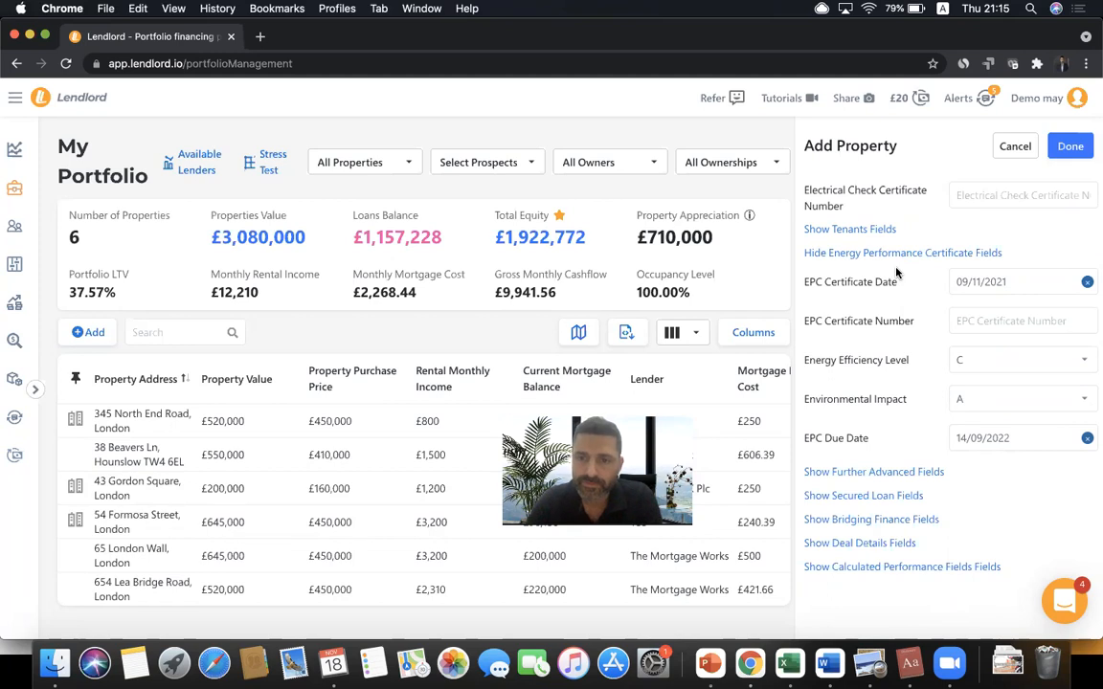
- Expand the further advance fields and enter lender TSB with a loan amount of 10,000
{"action": "double_click", "coordinate": [873, 479]}
{"action": "left_click", "coordinate": [873, 479]}
{"action": "scroll", "coordinate": [873, 482], "scroll_direction": "down", "scroll_amount": 1}
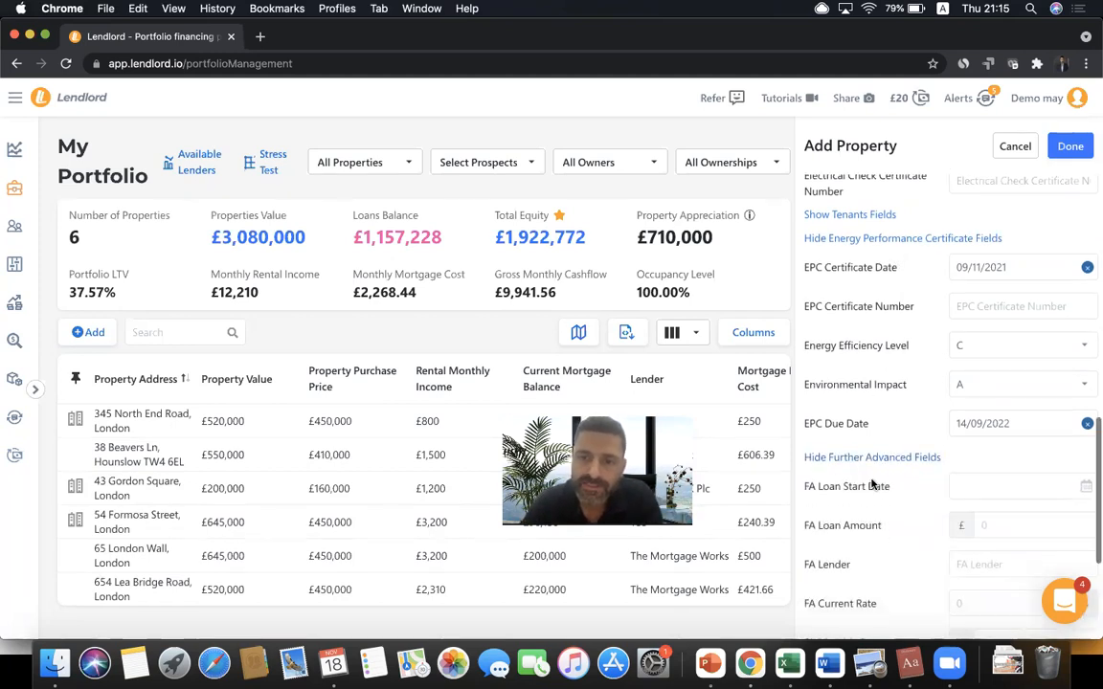
{"action": "scroll", "coordinate": [872, 486], "scroll_direction": "down", "scroll_amount": 2}
{"action": "scroll", "coordinate": [873, 484], "scroll_direction": "down", "scroll_amount": 3}
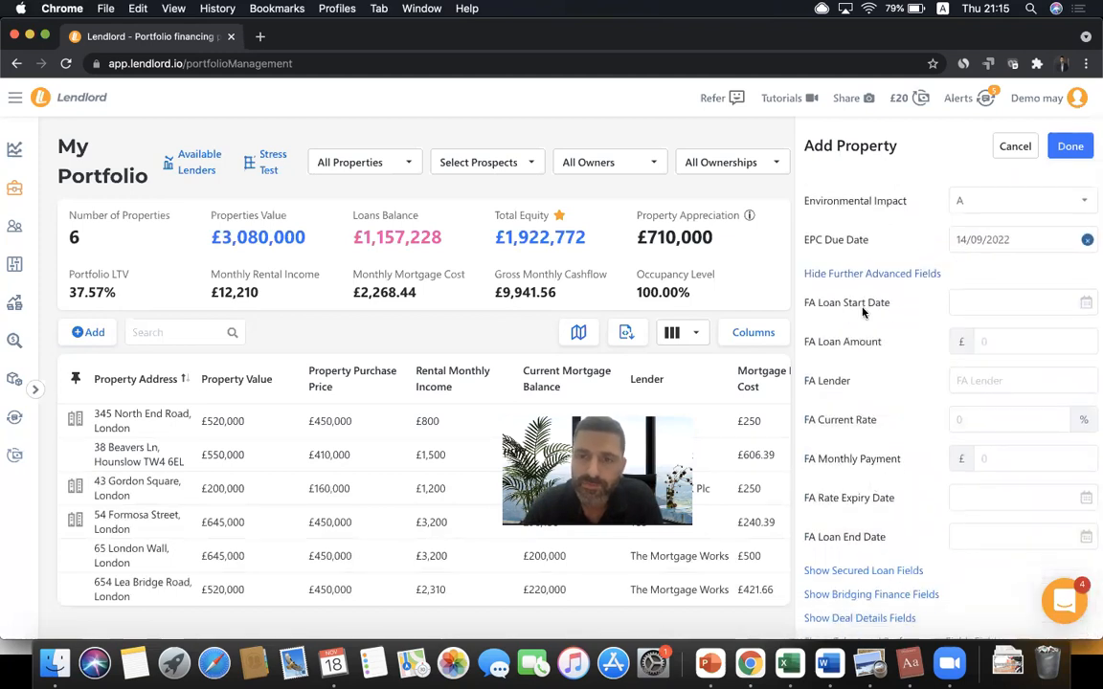
{"action": "left_click", "coordinate": [976, 380]}
{"action": "type", "text": "TSB"}
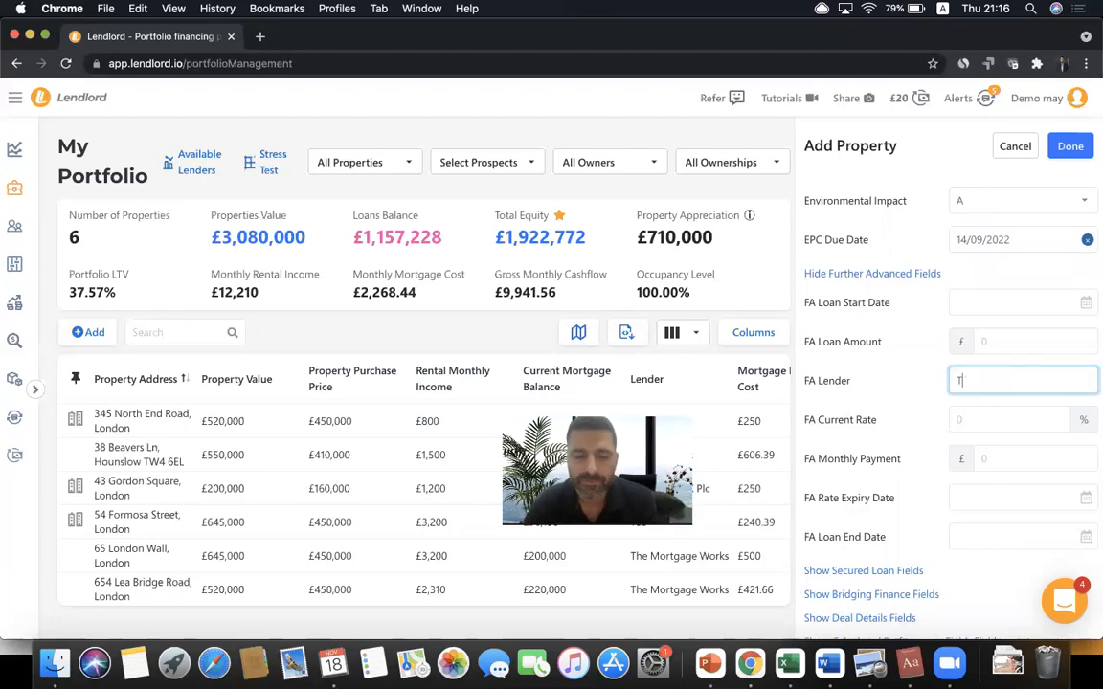
{"action": "left_click", "coordinate": [978, 340]}
{"action": "type", "text": "10,000"}
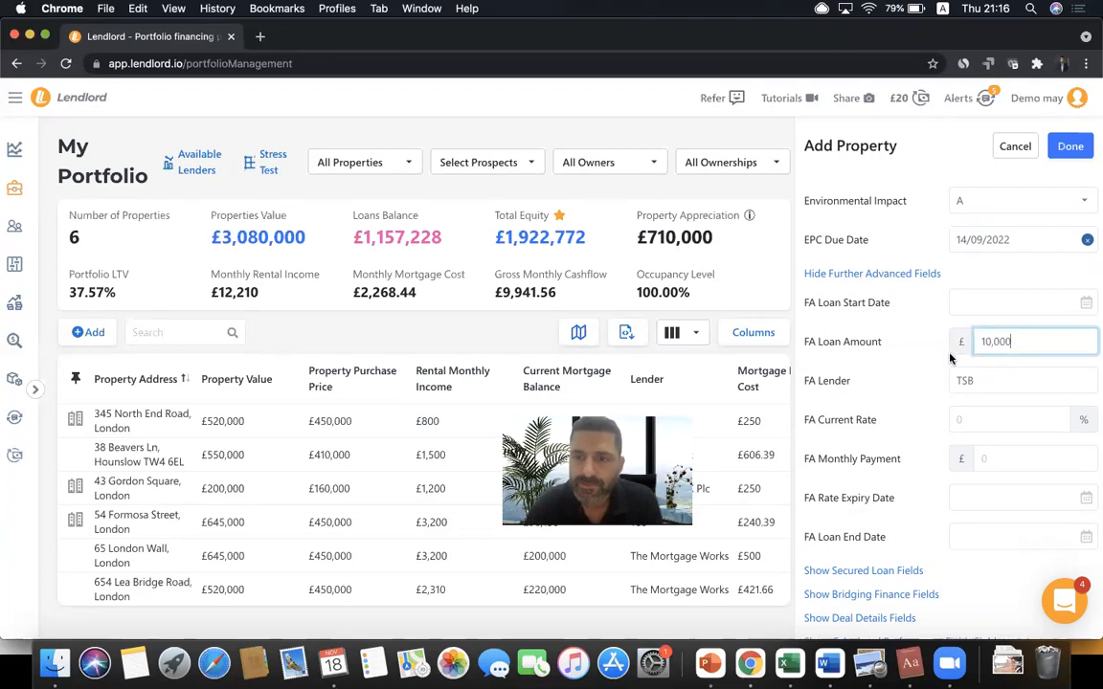
{"action": "left_click", "coordinate": [847, 420]}
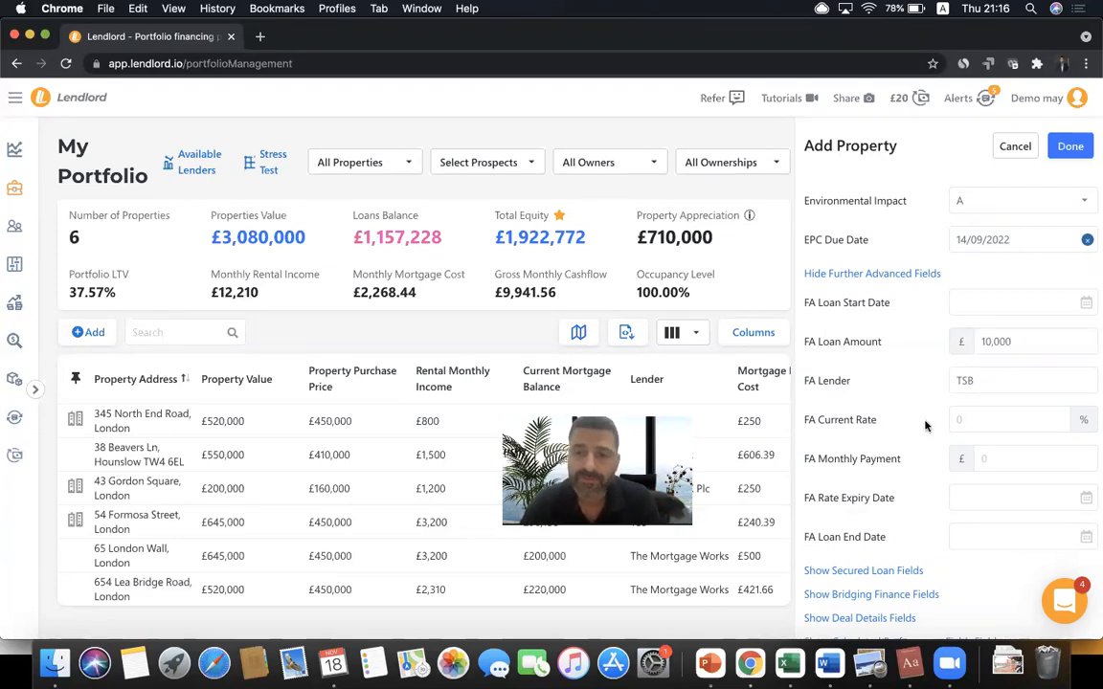
- Enter a further advance current rate of 3 and monthly payment of 100
{"action": "left_click", "coordinate": [972, 418]}
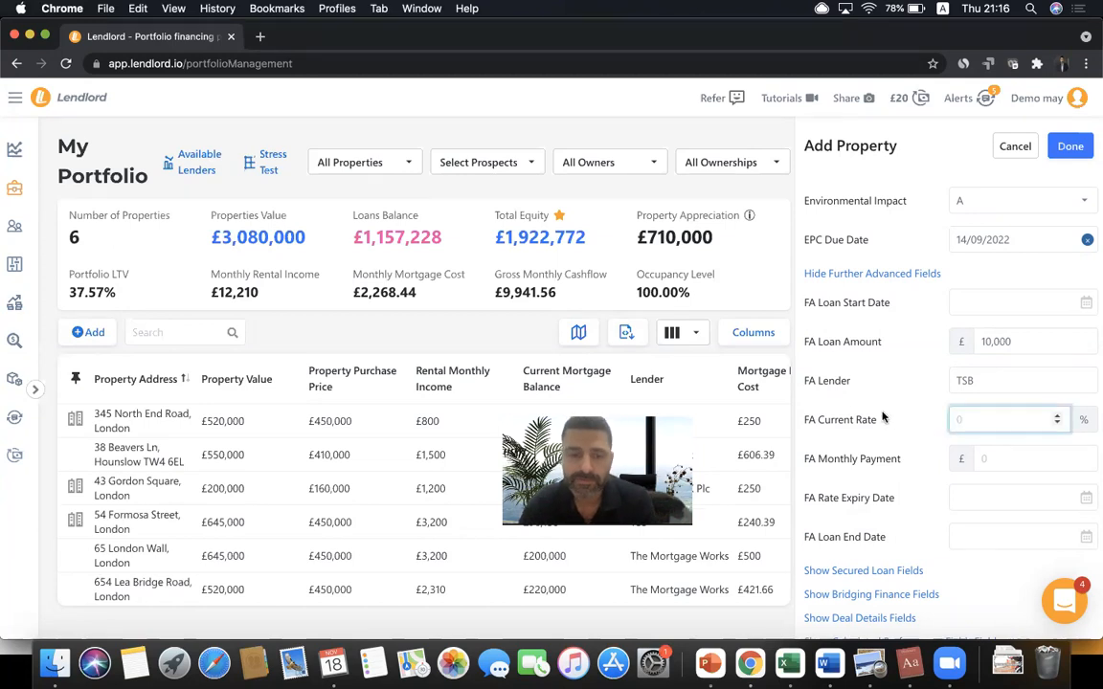
{"action": "type", "text": "3"}
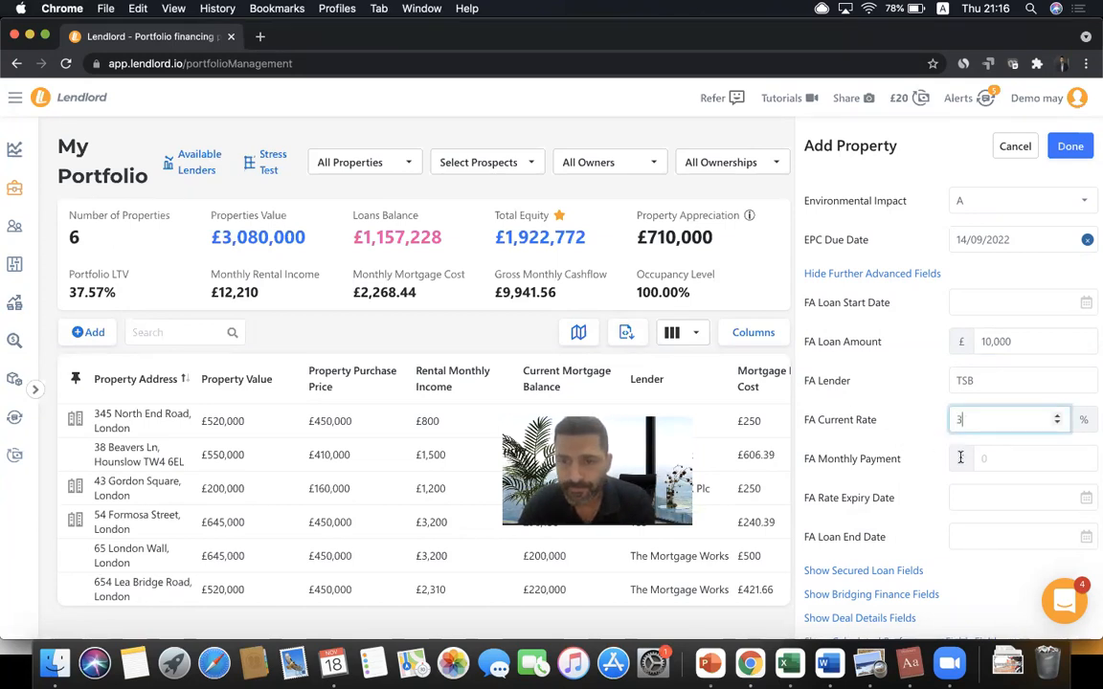
{"action": "left_click", "coordinate": [994, 456]}
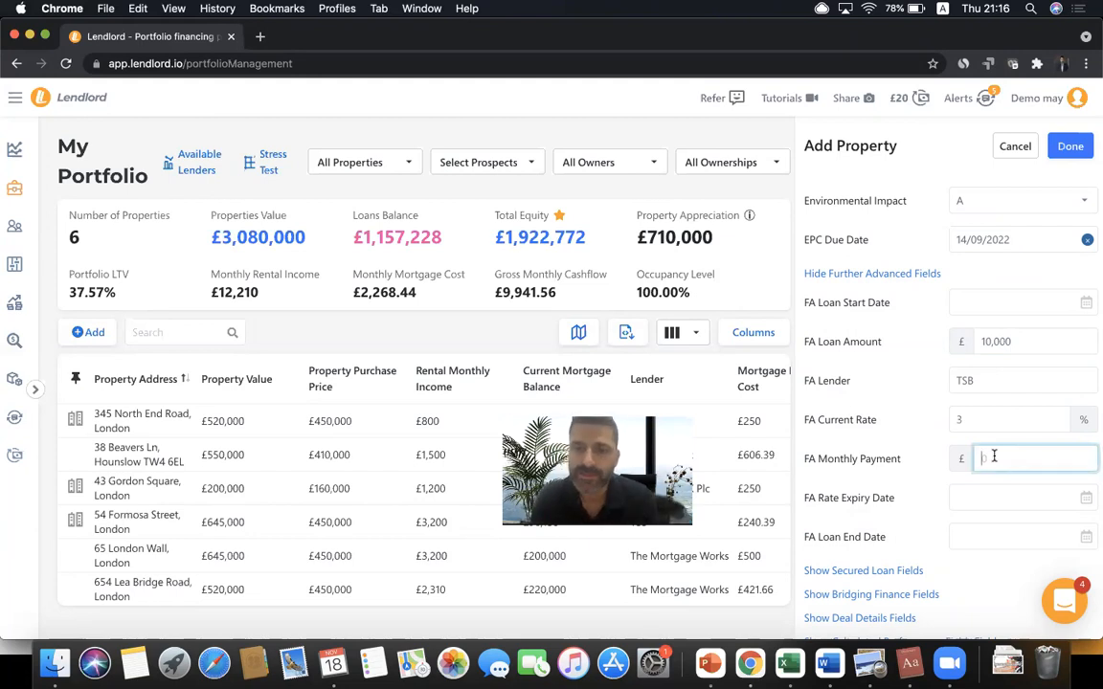
{"action": "type", "text": "100"}
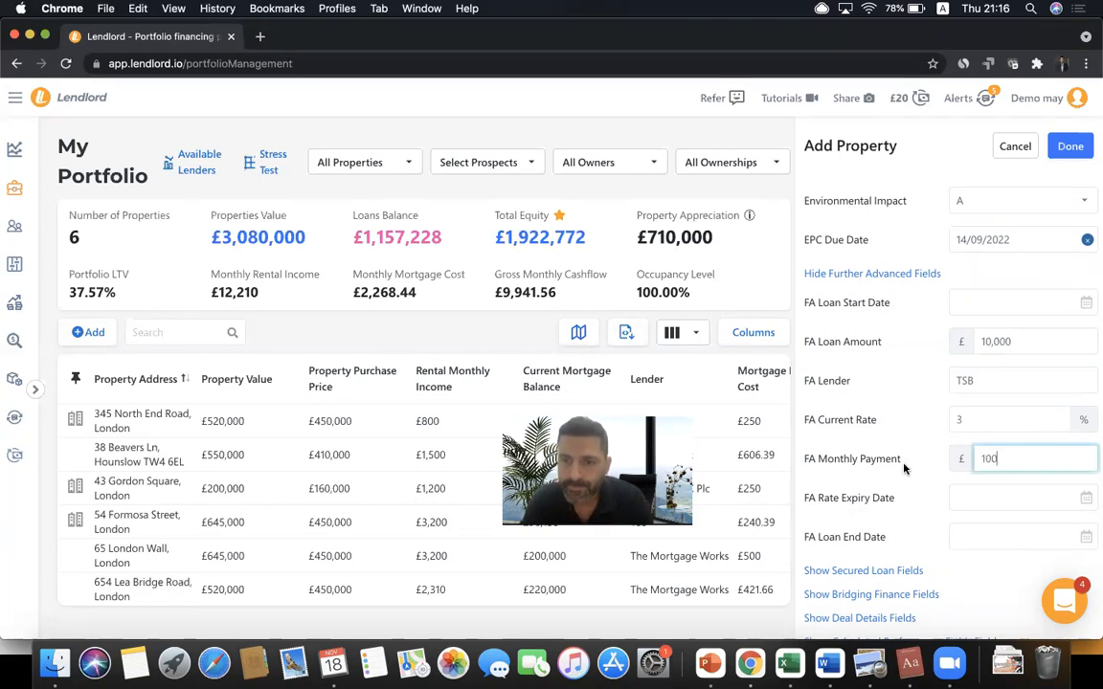
{"action": "scroll", "coordinate": [890, 507], "scroll_direction": "down", "scroll_amount": 2}
- Open the Secured Loan, Bridging Finance and Deal Details sections in turn, scrolling down the form
{"action": "left_click", "coordinate": [879, 494]}
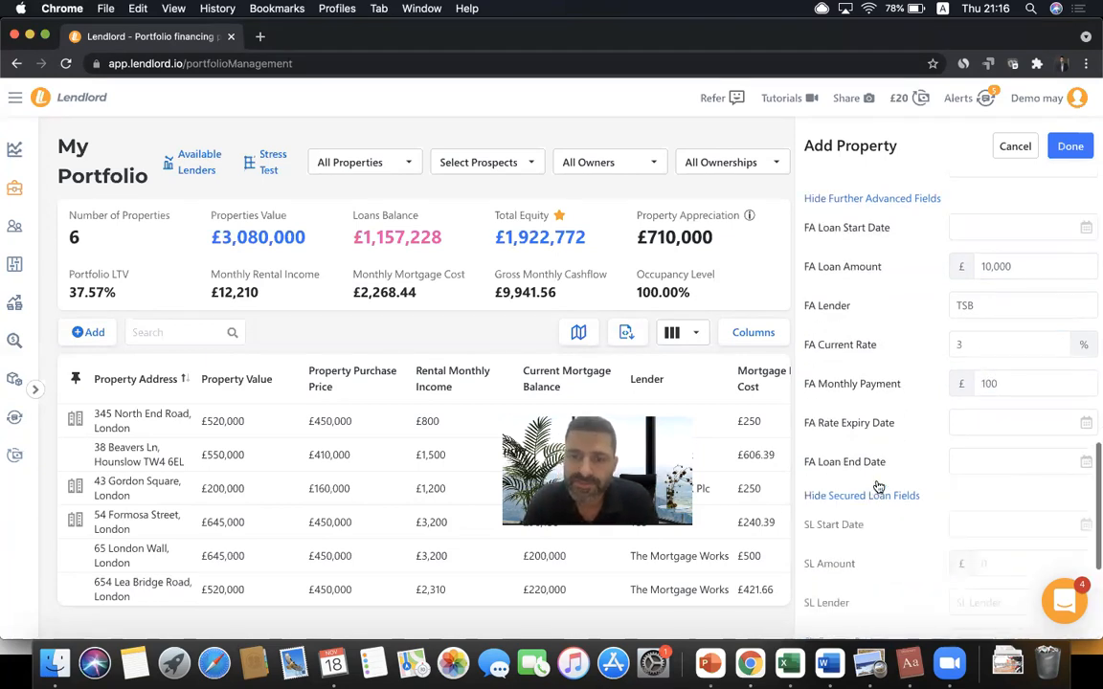
{"action": "scroll", "coordinate": [879, 418], "scroll_direction": "down", "scroll_amount": 4}
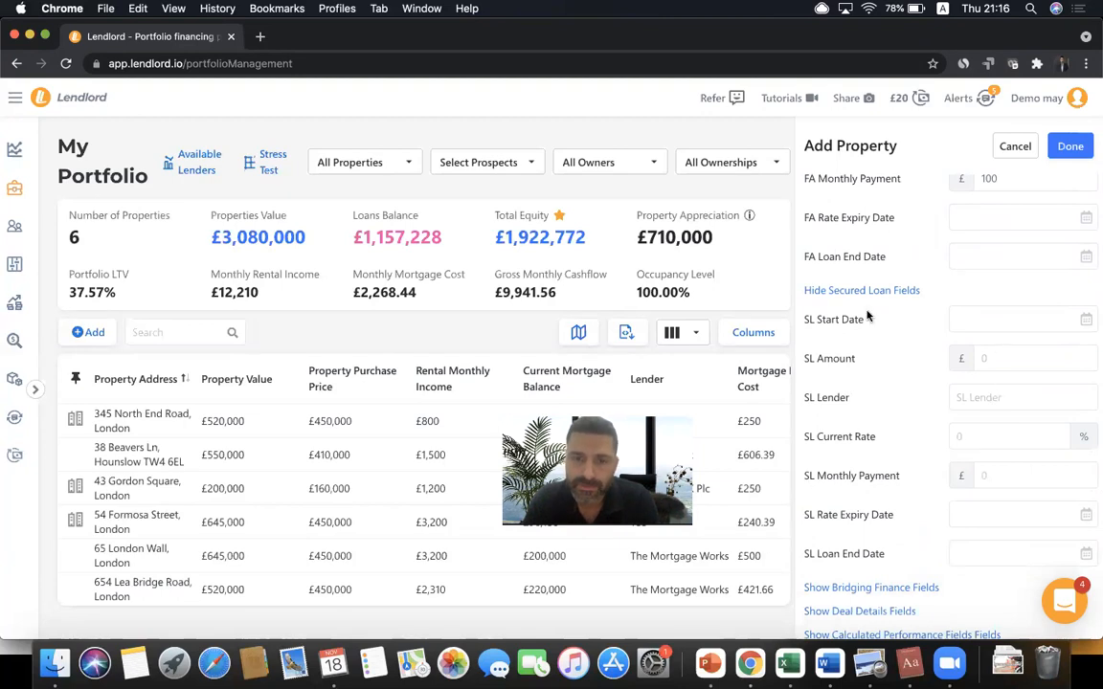
{"action": "scroll", "coordinate": [867, 316], "scroll_direction": "down", "scroll_amount": 2}
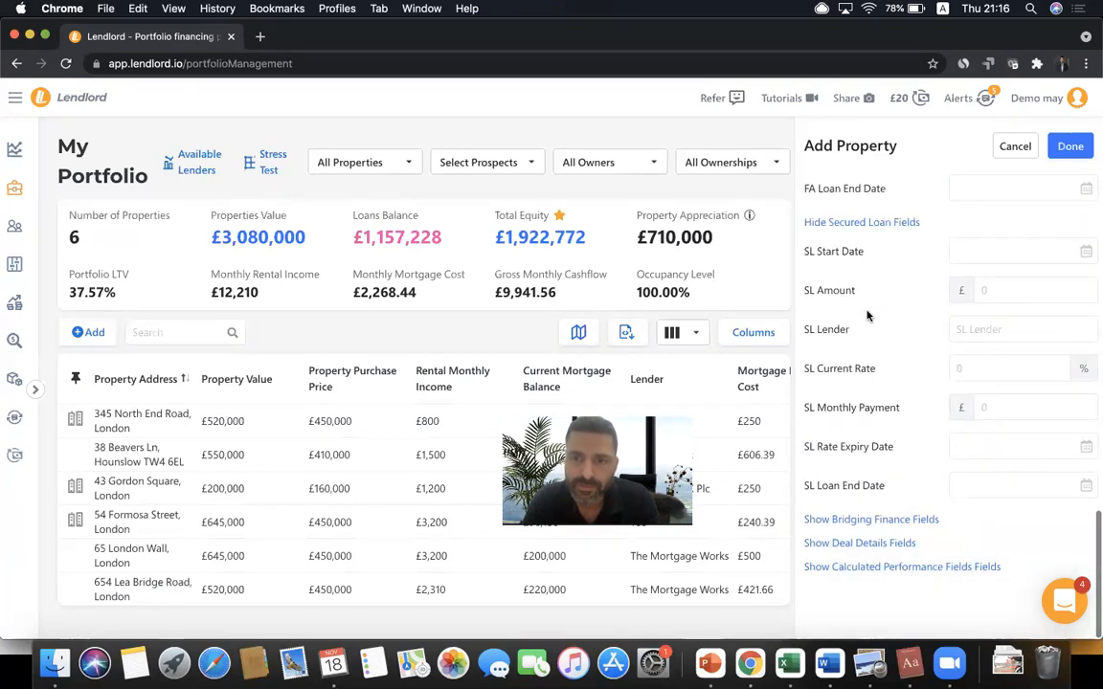
{"action": "left_click", "coordinate": [847, 525]}
{"action": "scroll", "coordinate": [861, 430], "scroll_direction": "down", "scroll_amount": 5}
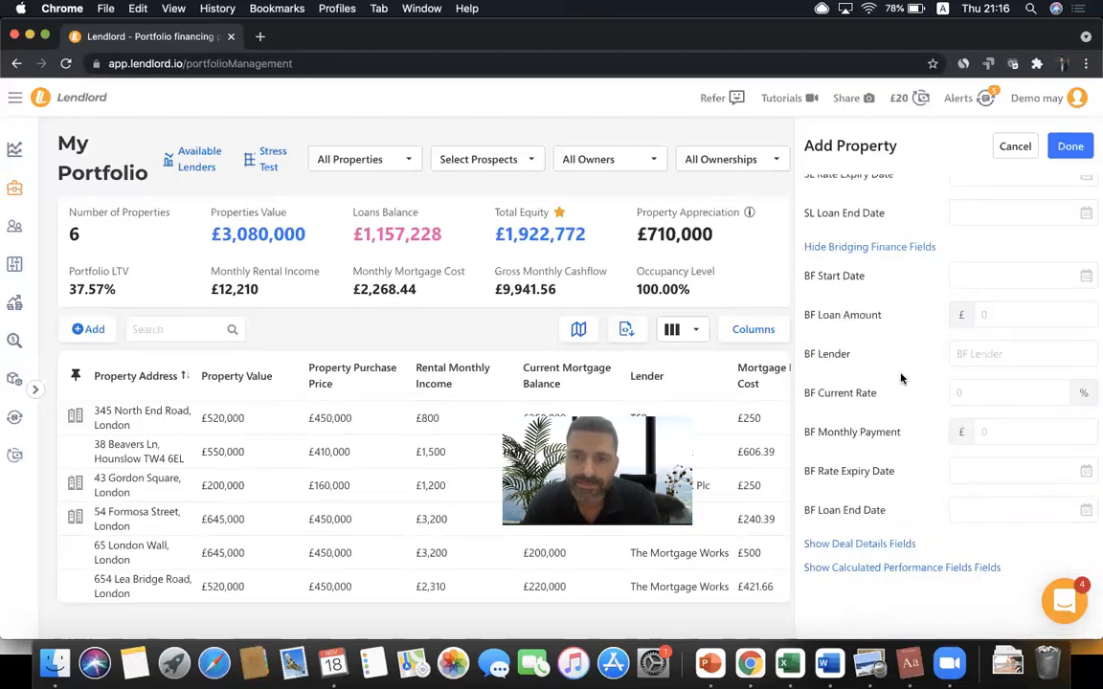
{"action": "left_click", "coordinate": [875, 545]}
{"action": "scroll", "coordinate": [874, 423], "scroll_direction": "down", "scroll_amount": 4}
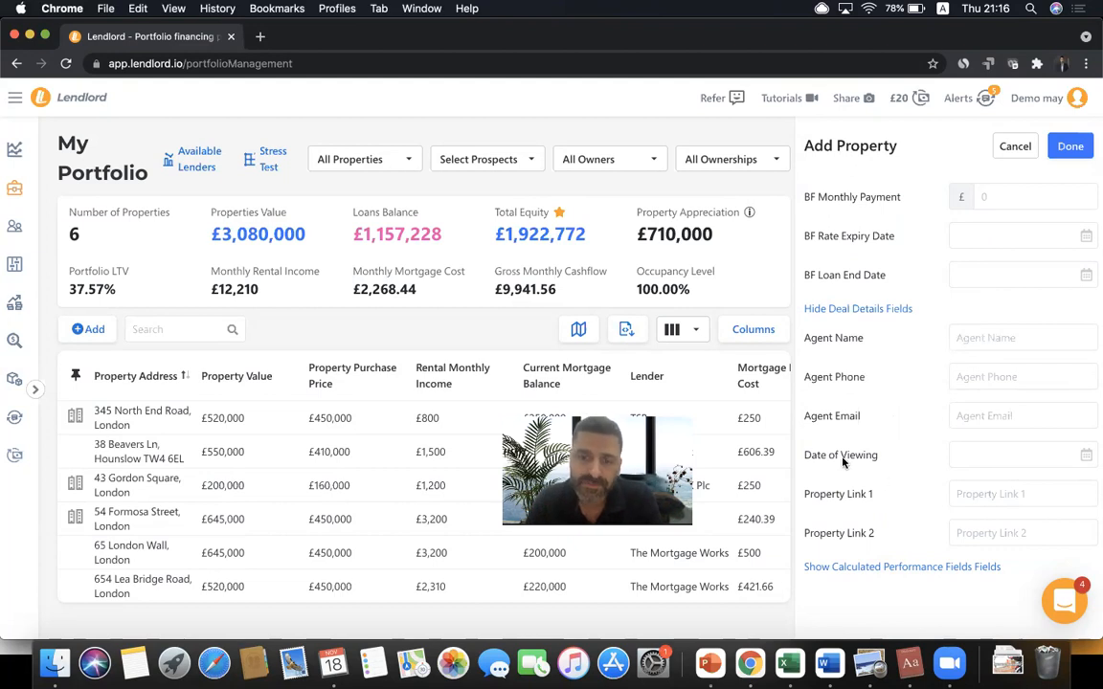
- Set the date of viewing to 24/11/2021 and expand the calculated performance fields
{"action": "left_click", "coordinate": [981, 468]}
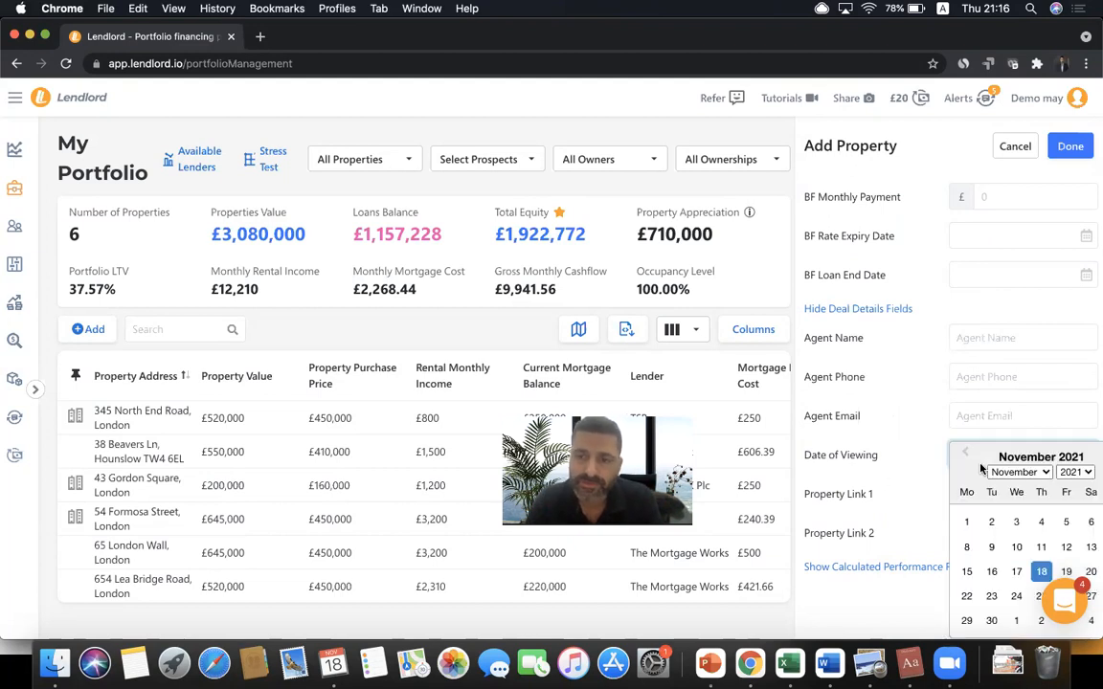
{"action": "left_click", "coordinate": [1012, 595]}
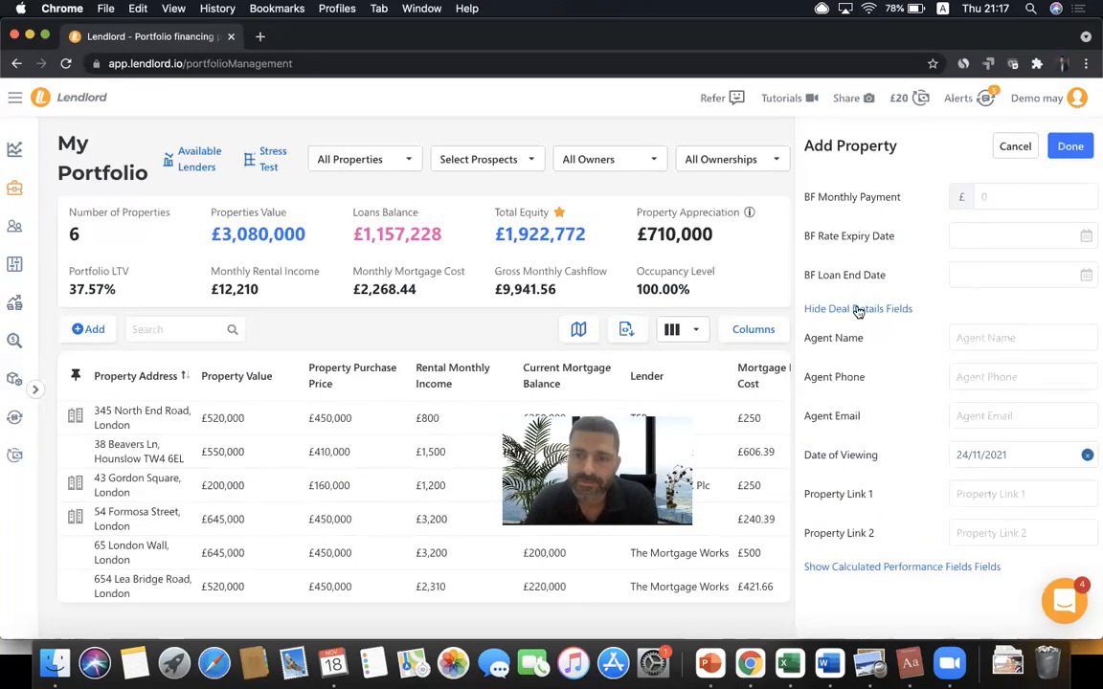
{"action": "left_click", "coordinate": [854, 565]}
{"action": "scroll", "coordinate": [890, 431], "scroll_direction": "down", "scroll_amount": 8}
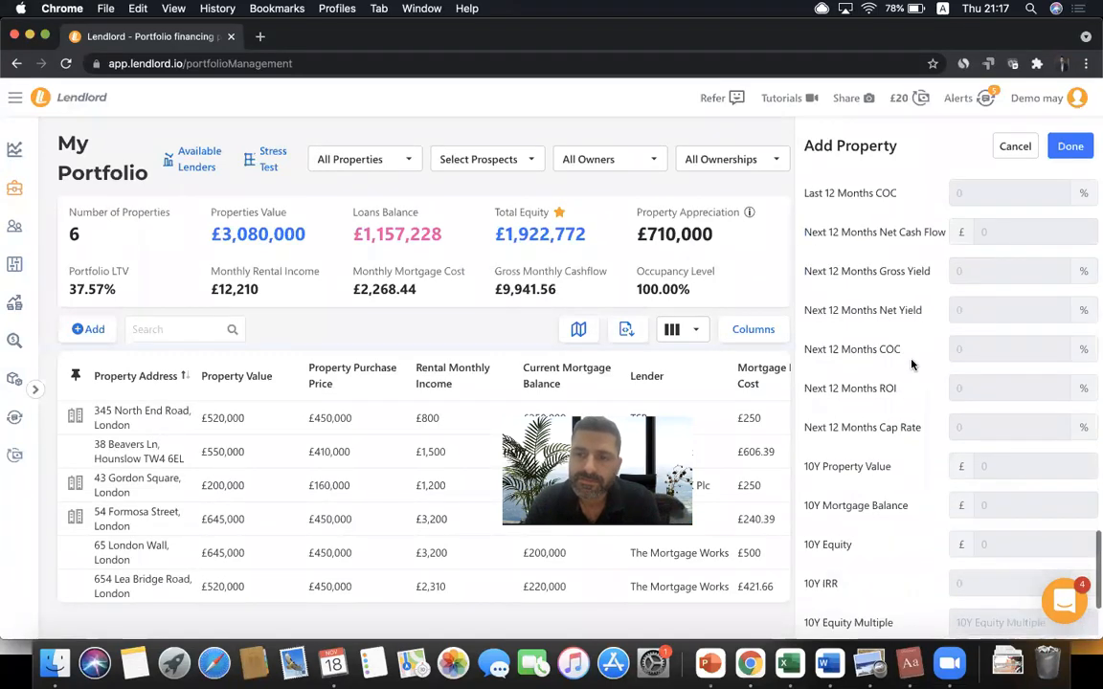
{"action": "scroll", "coordinate": [910, 364], "scroll_direction": "up", "scroll_amount": 12}
{"action": "scroll", "coordinate": [911, 364], "scroll_direction": "up", "scroll_amount": 3}
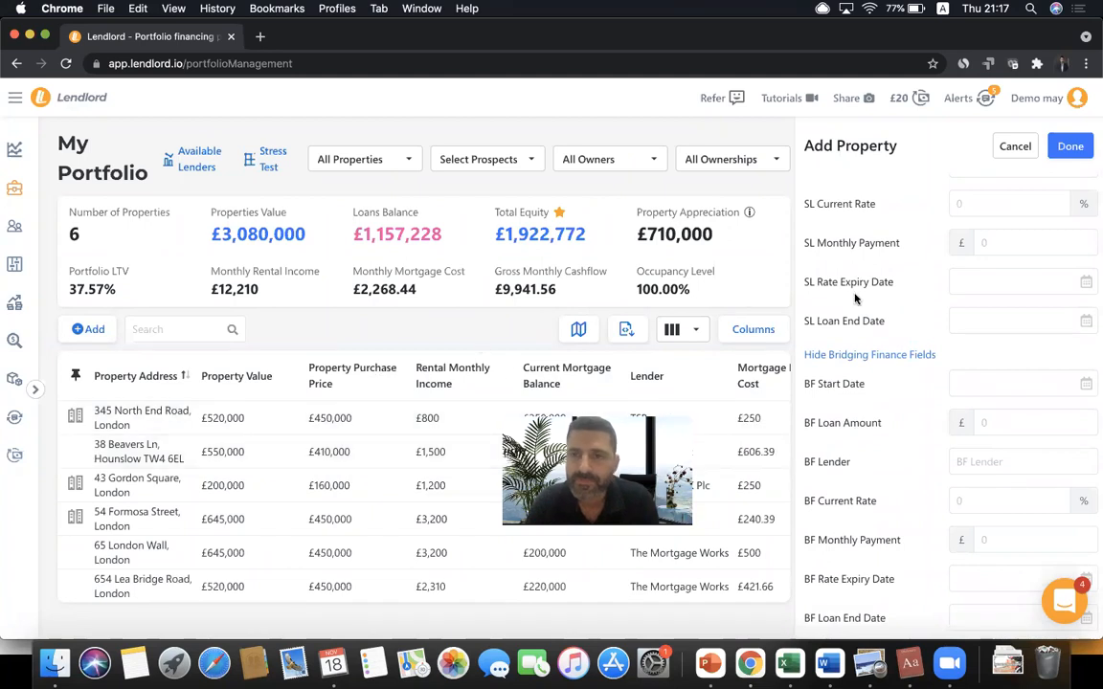
{"action": "scroll", "coordinate": [855, 297], "scroll_direction": "up", "scroll_amount": 15}
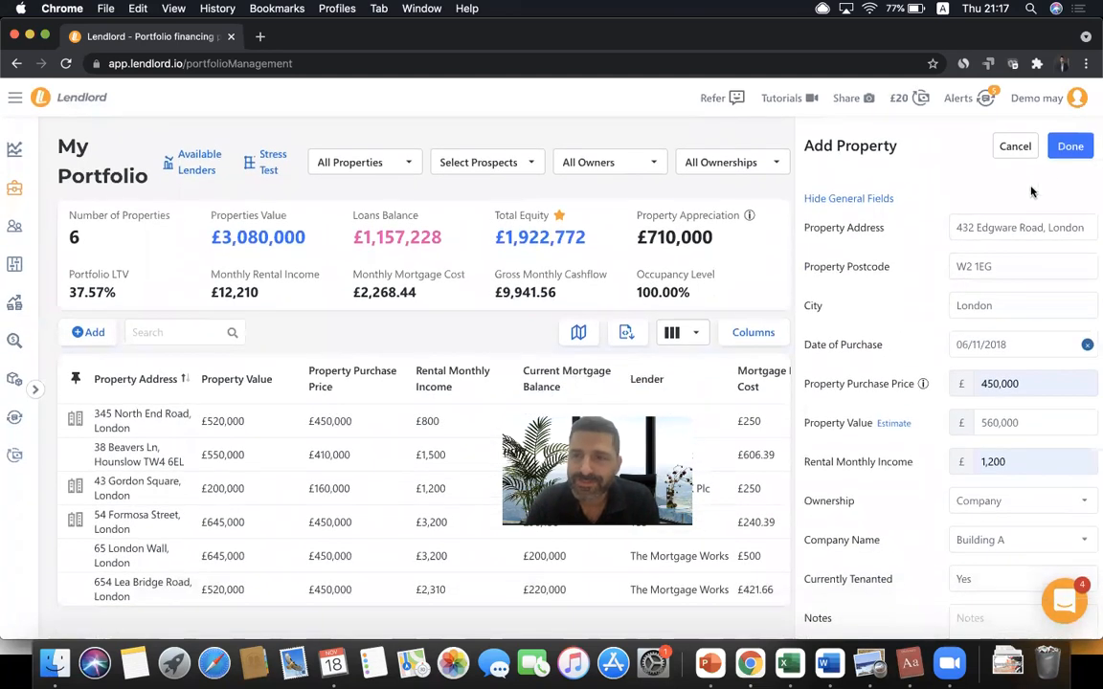
{"action": "left_click", "coordinate": [1071, 151]}
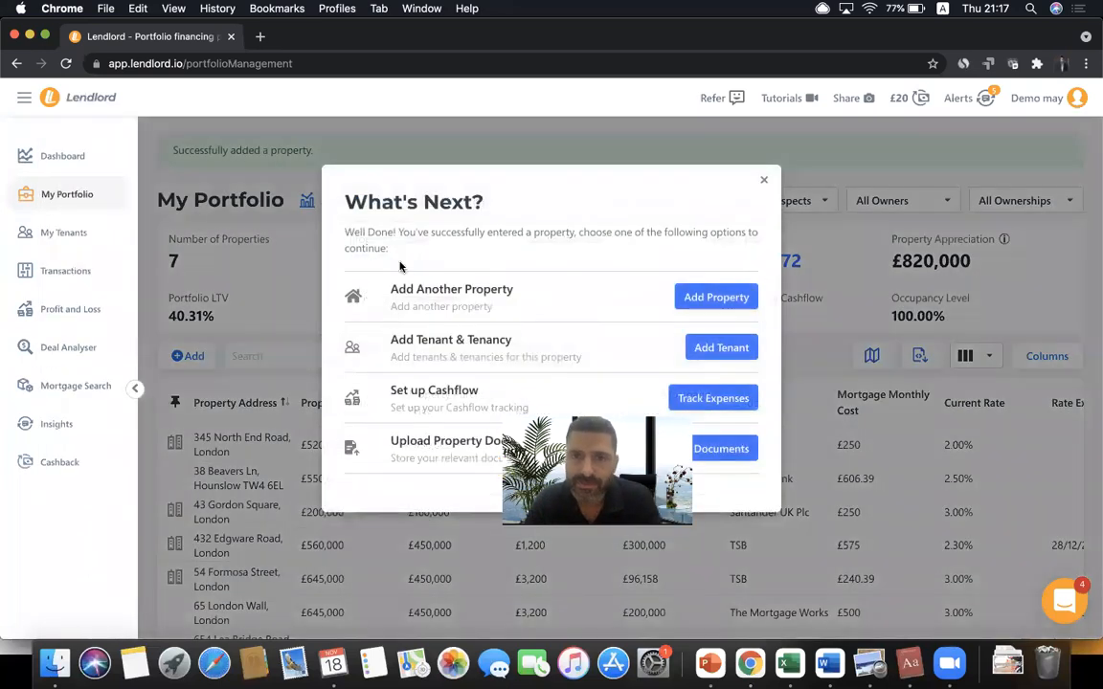
{"action": "left_click", "coordinate": [761, 183]}
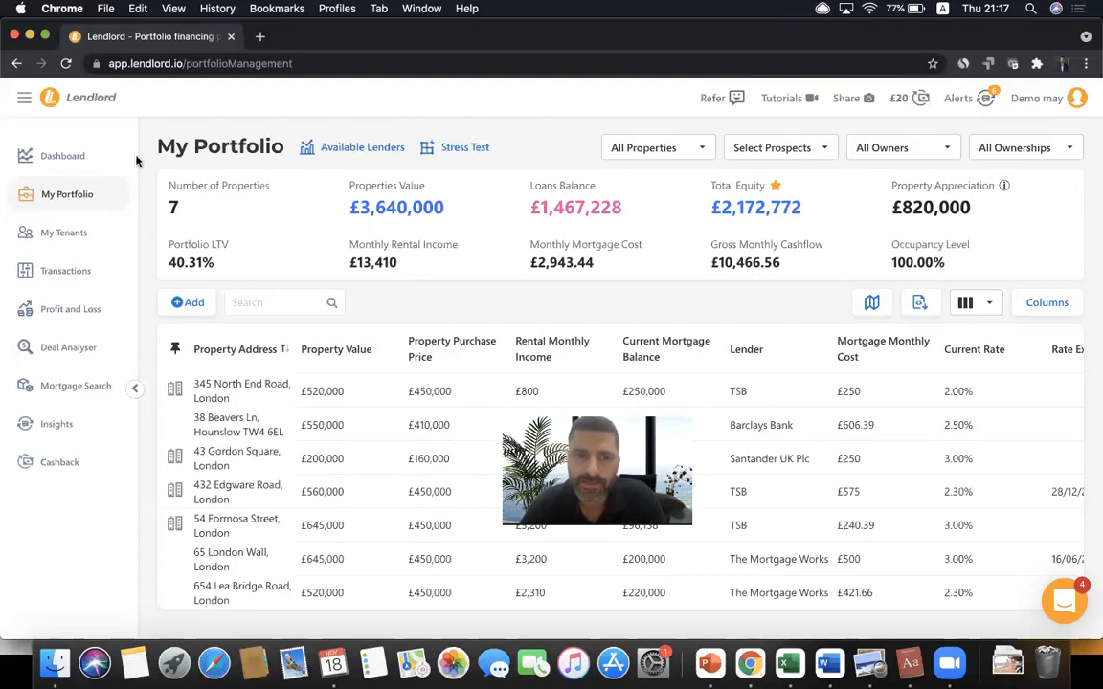
{"action": "left_click", "coordinate": [91, 320]}
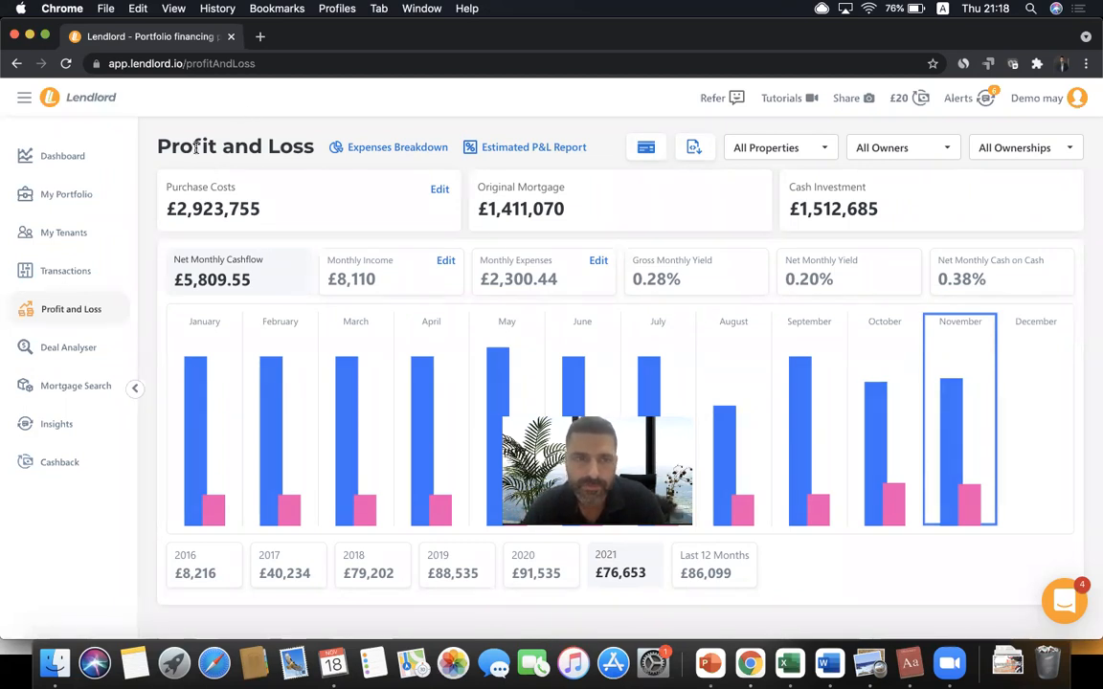
{"action": "left_click", "coordinate": [95, 198]}
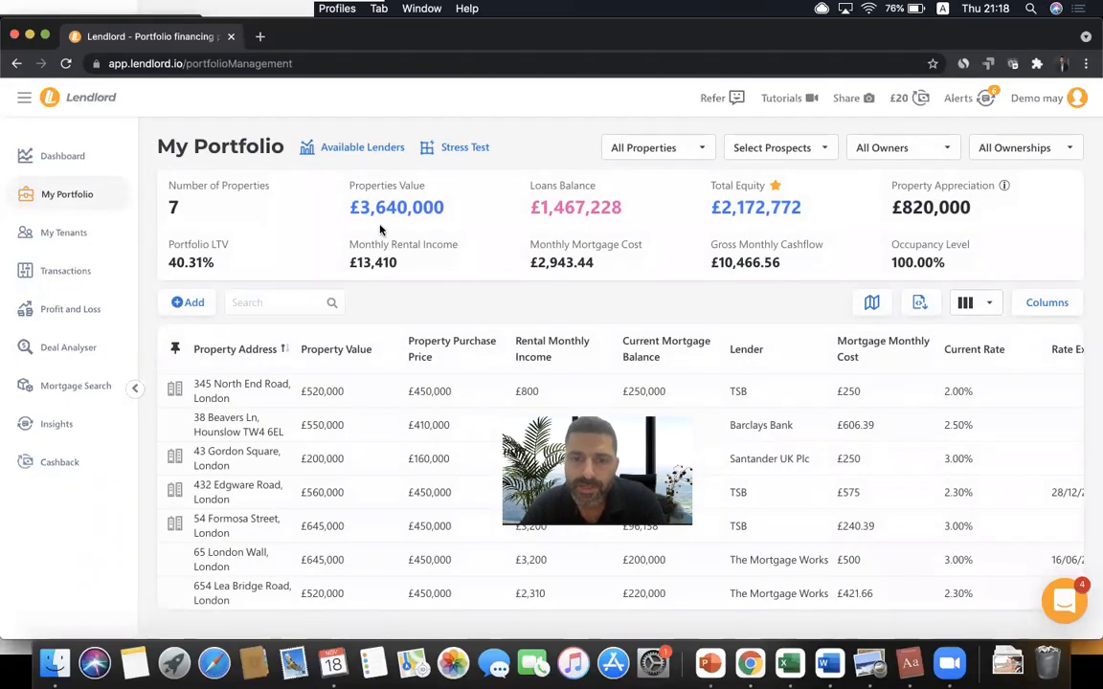
- Open the Upload Portfolio CSV dialog from the Add menu
{"action": "left_click", "coordinate": [187, 303]}
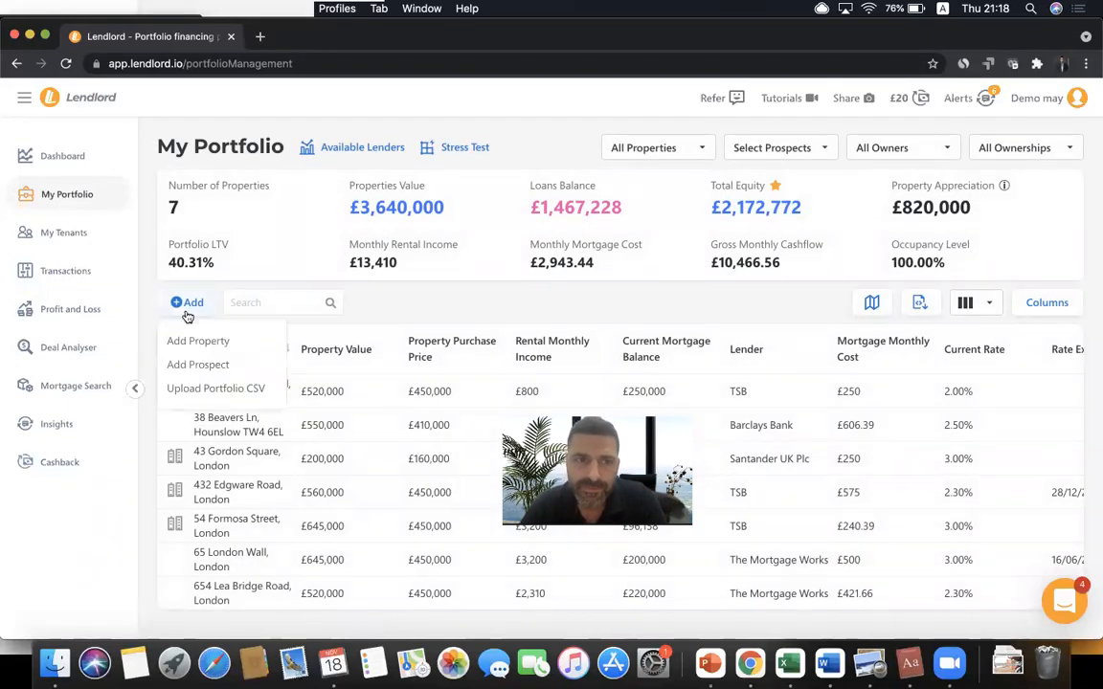
{"action": "left_click", "coordinate": [230, 389]}
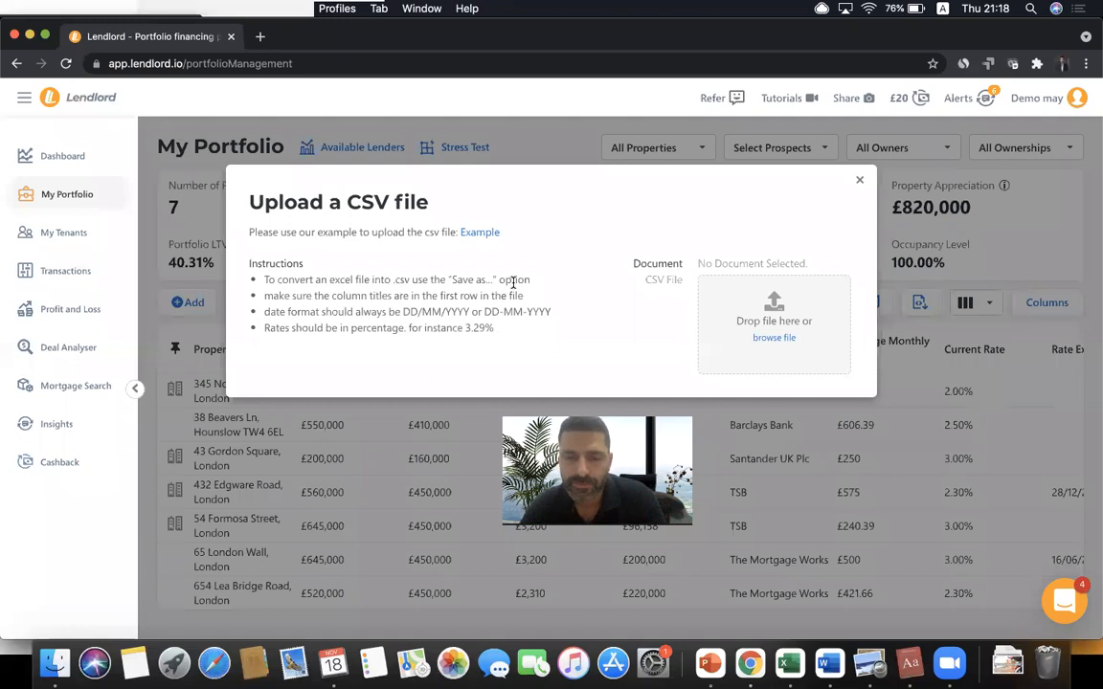
{"action": "left_click", "coordinate": [858, 181]}
{"action": "left_click", "coordinate": [187, 302]}
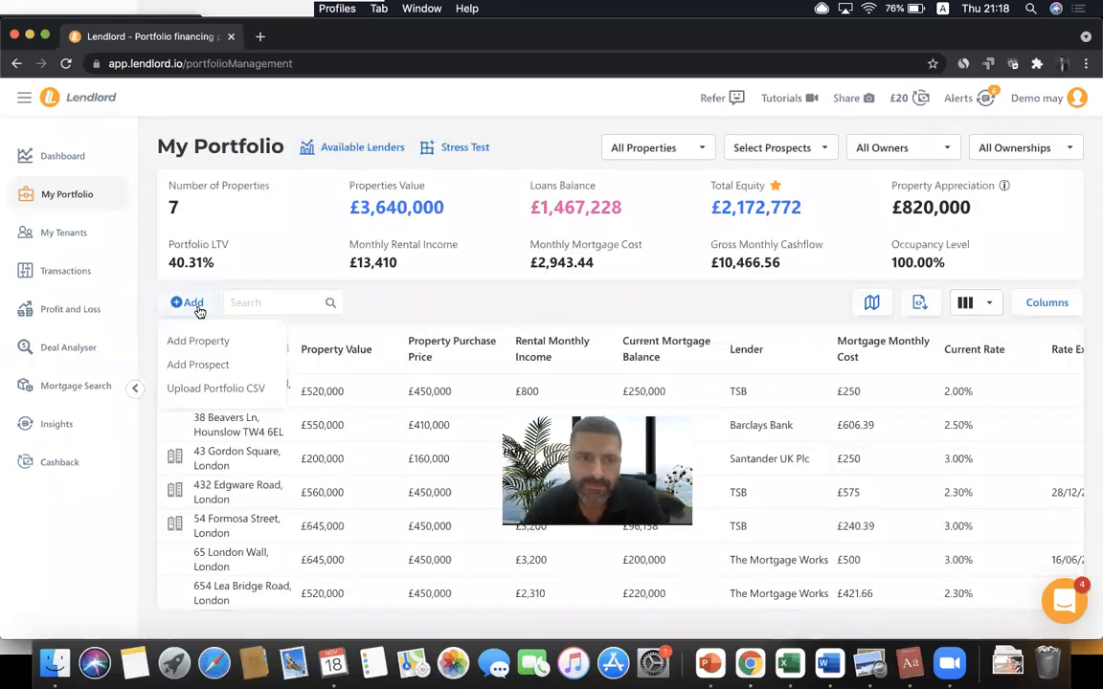
{"action": "left_click", "coordinate": [223, 389]}
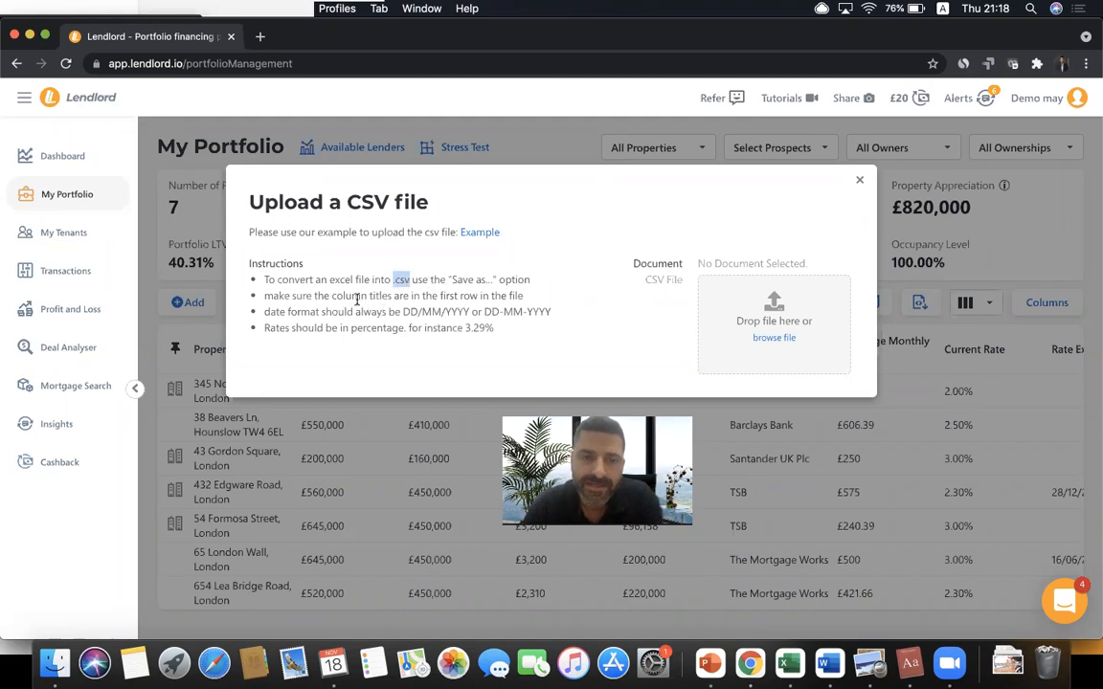
- Read the CSV instructions on column titles, accepted date formats and the 3.29% rate example
{"action": "triple_click", "coordinate": [397, 296]}
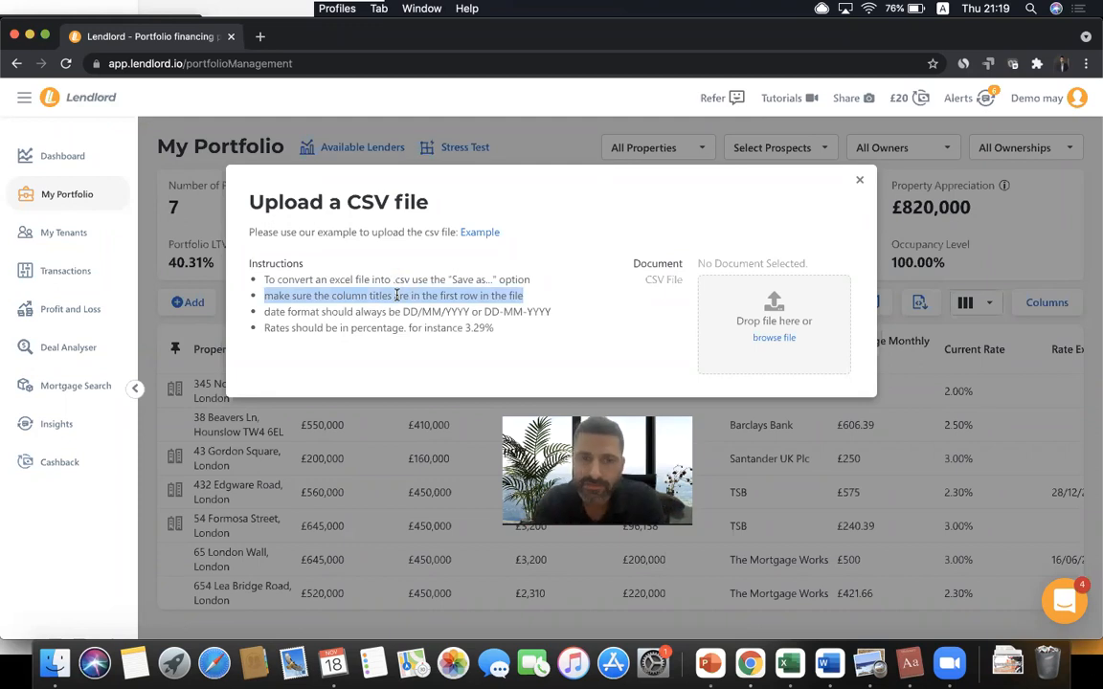
{"action": "left_click_drag", "start_coordinate": [401, 312], "coordinate": [550, 313]}
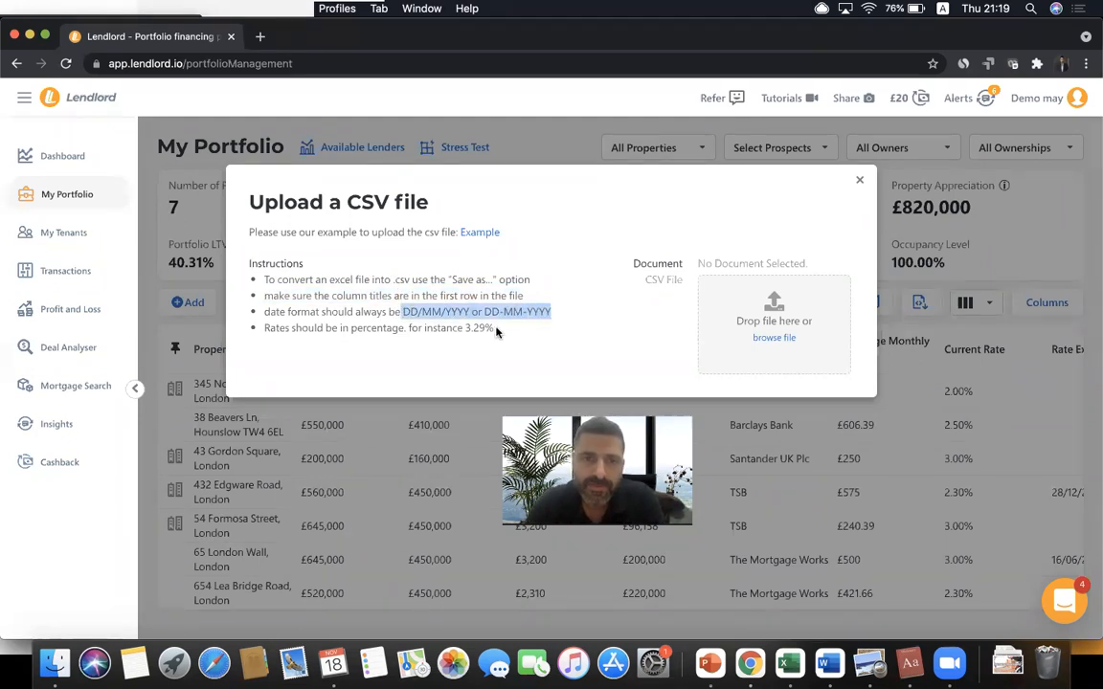
{"action": "left_click", "coordinate": [458, 327]}
{"action": "left_click_drag", "start_coordinate": [459, 327], "coordinate": [518, 335]}
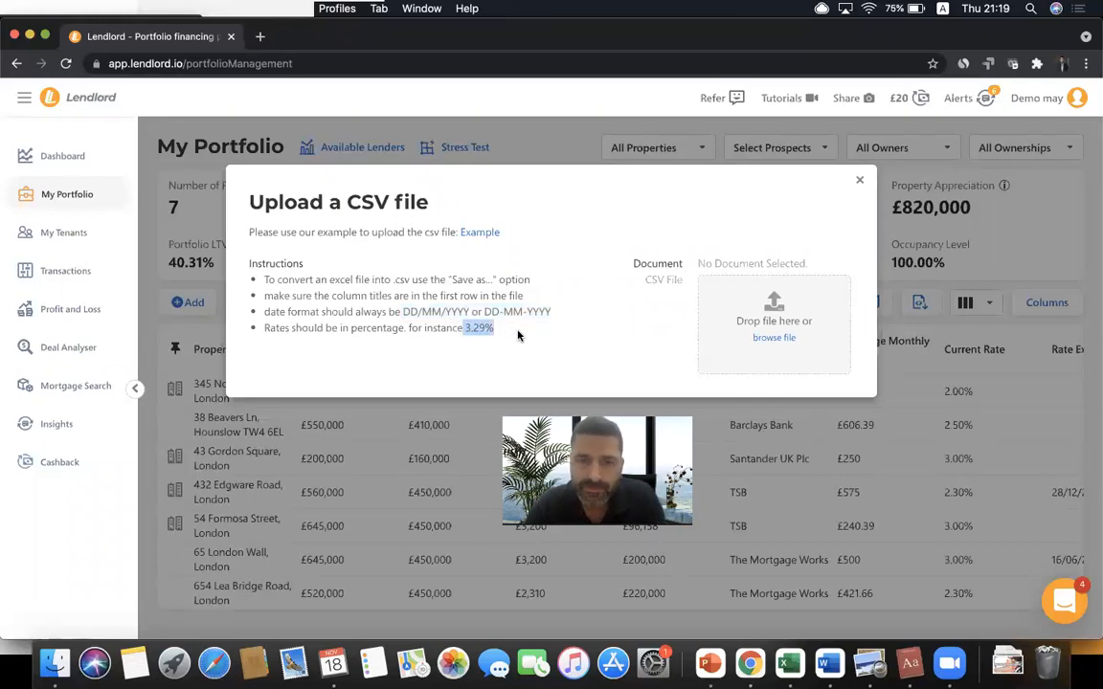
{"action": "left_click", "coordinate": [518, 335]}
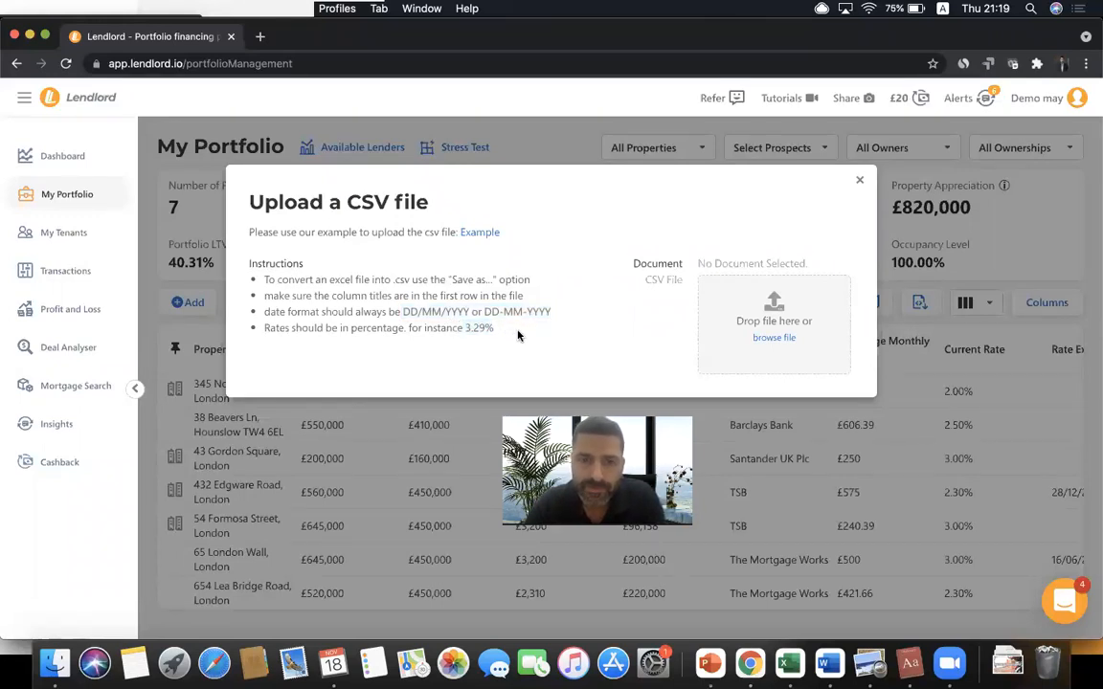
- Upload Example Portfolio.csv, found by searching 'example' in the file picker
{"action": "left_click", "coordinate": [773, 337]}
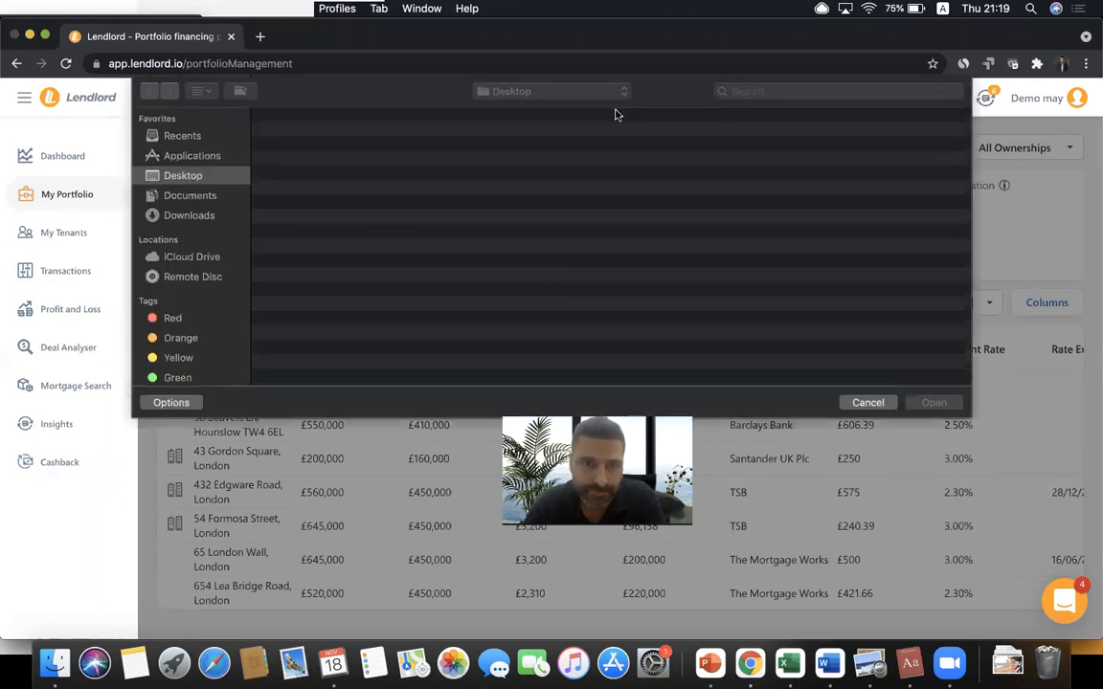
{"action": "left_click", "coordinate": [757, 92]}
{"action": "type", "text": "e"}
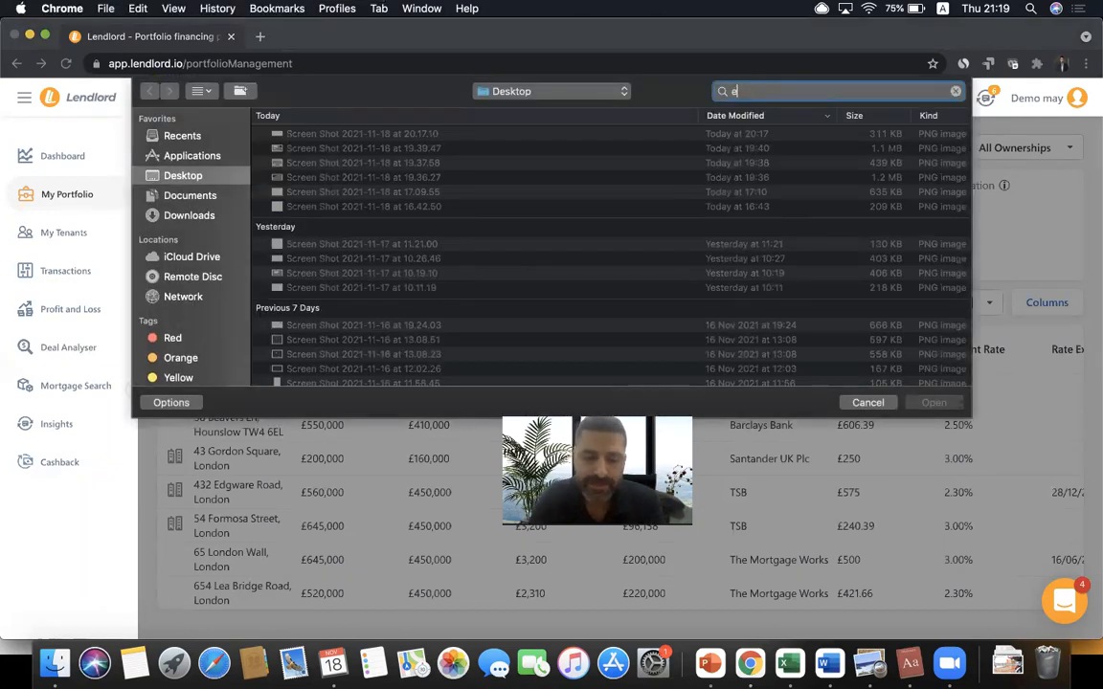
{"action": "type", "text": "xample"}
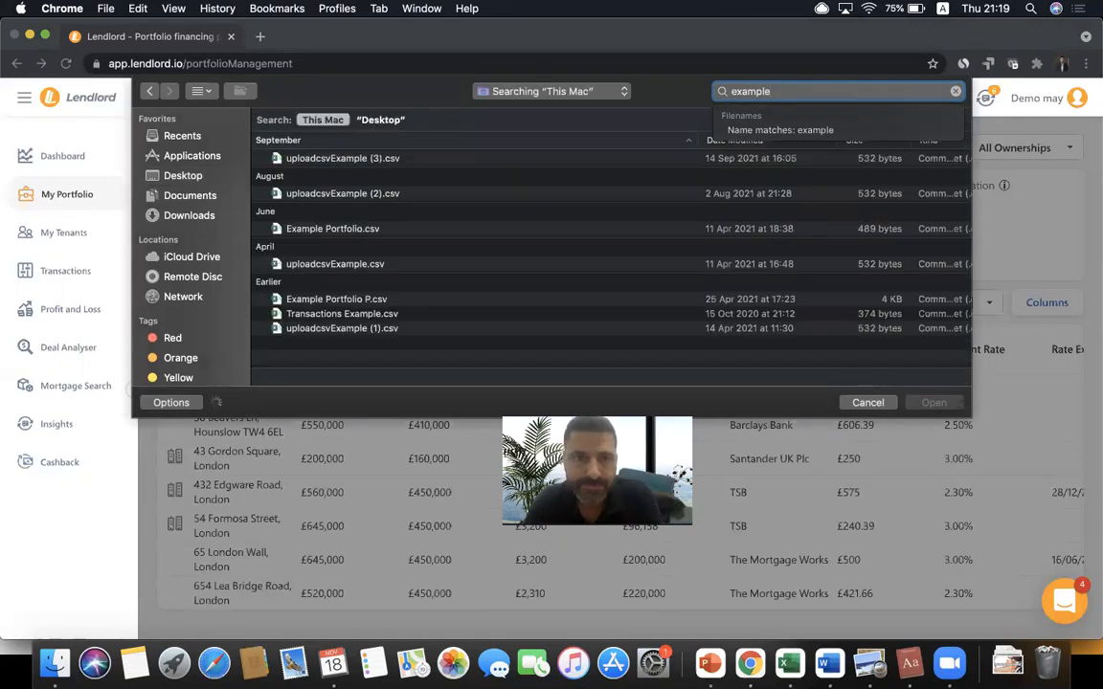
{"action": "double_click", "coordinate": [401, 230]}
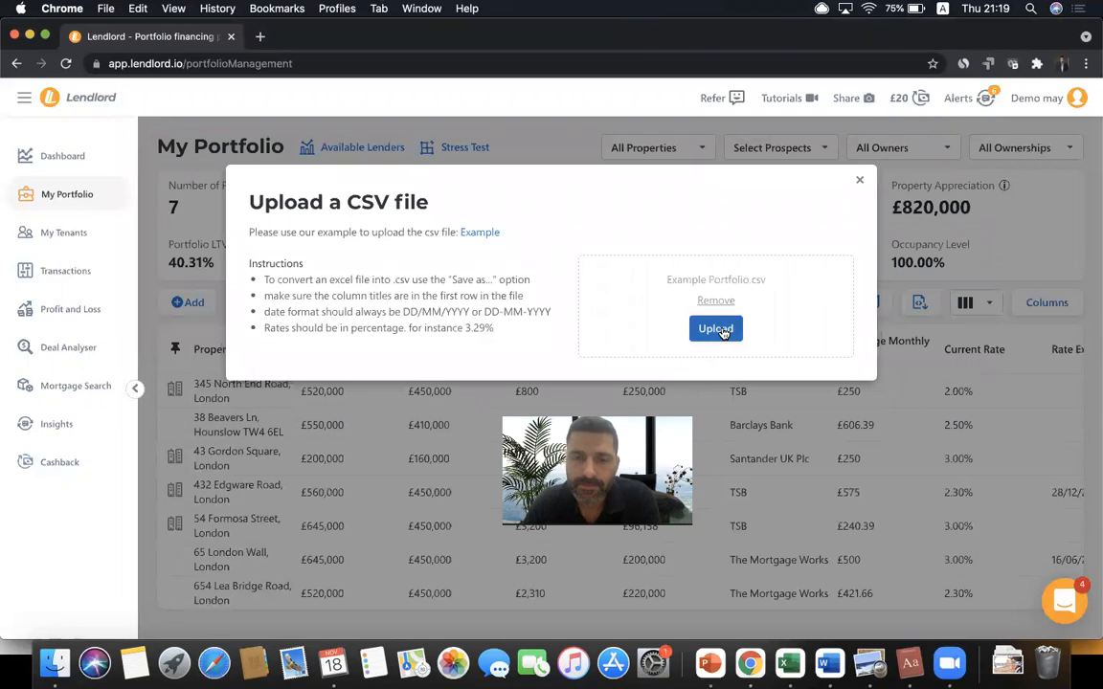
{"action": "left_click", "coordinate": [720, 330]}
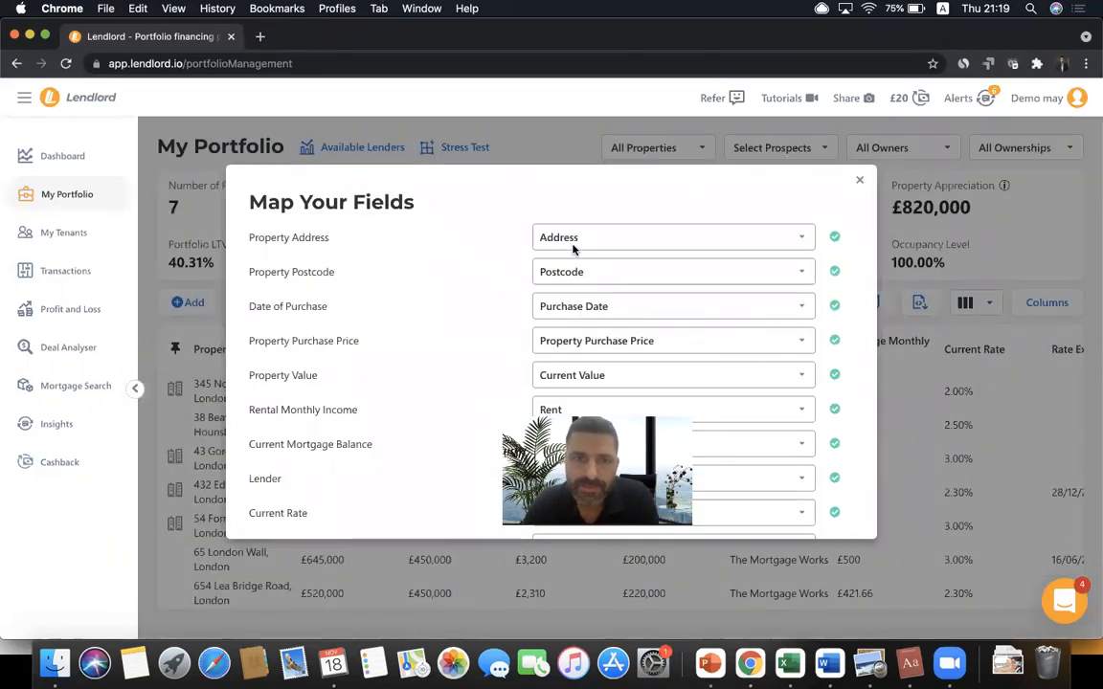
- Confirm Address maps to Property Address and Current Value maps to Property Value
{"action": "scroll", "coordinate": [300, 357], "scroll_direction": "down", "scroll_amount": 3}
{"action": "scroll", "coordinate": [299, 357], "scroll_direction": "down", "scroll_amount": 3}
{"action": "scroll", "coordinate": [313, 254], "scroll_direction": "up", "scroll_amount": 6}
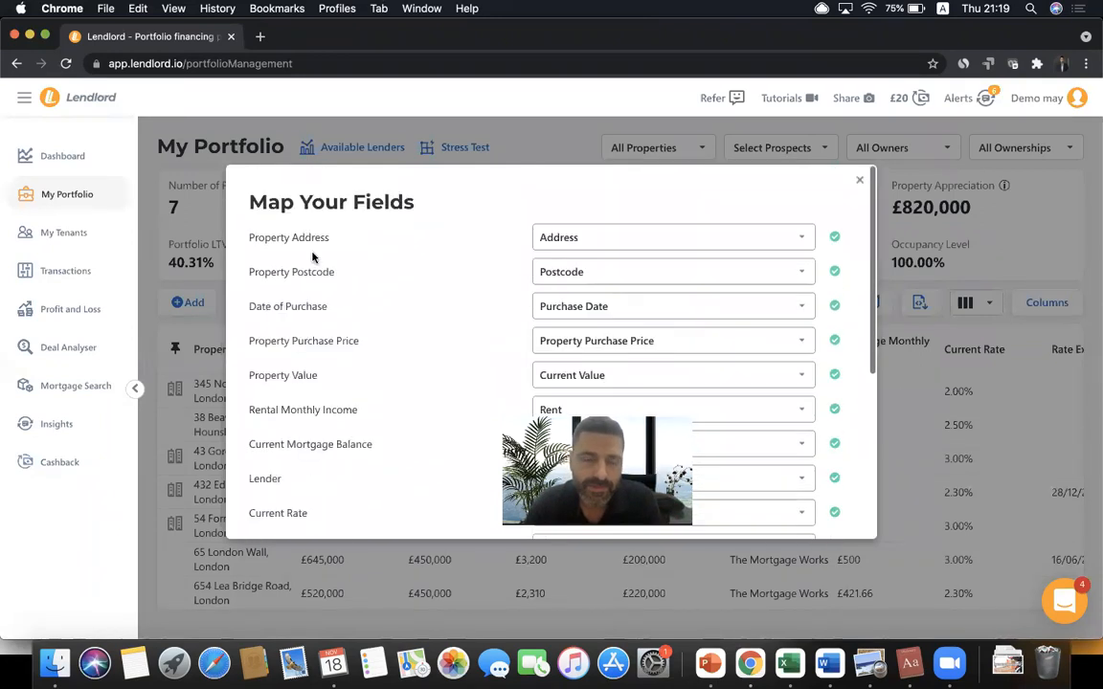
{"action": "left_click", "coordinate": [659, 239]}
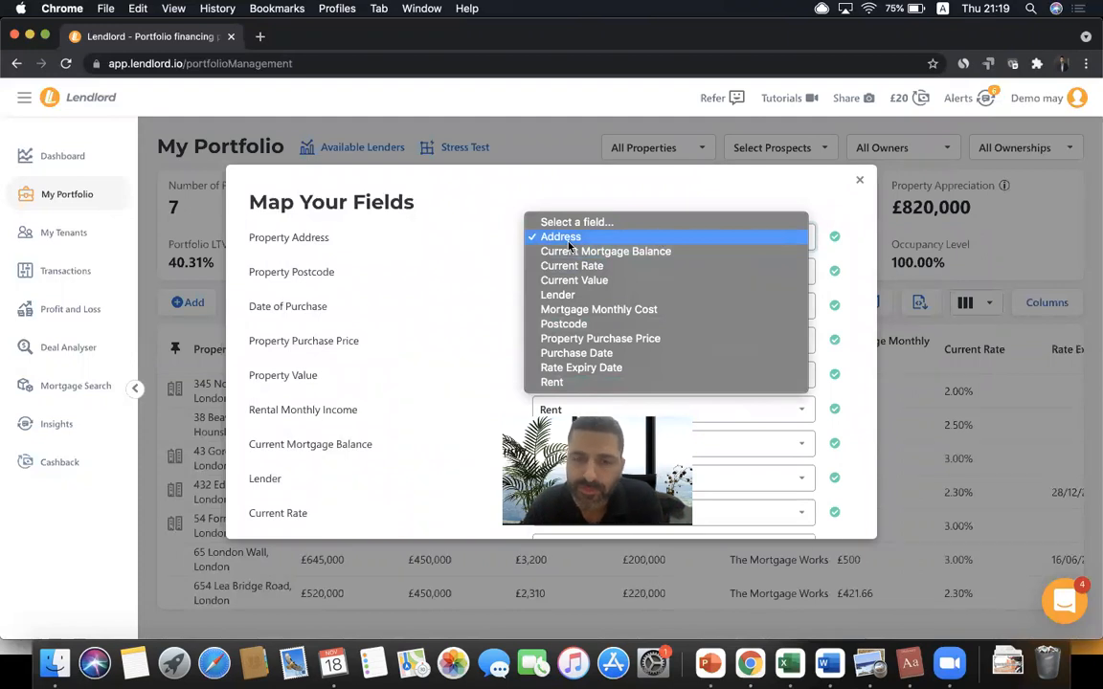
{"action": "left_click", "coordinate": [378, 234]}
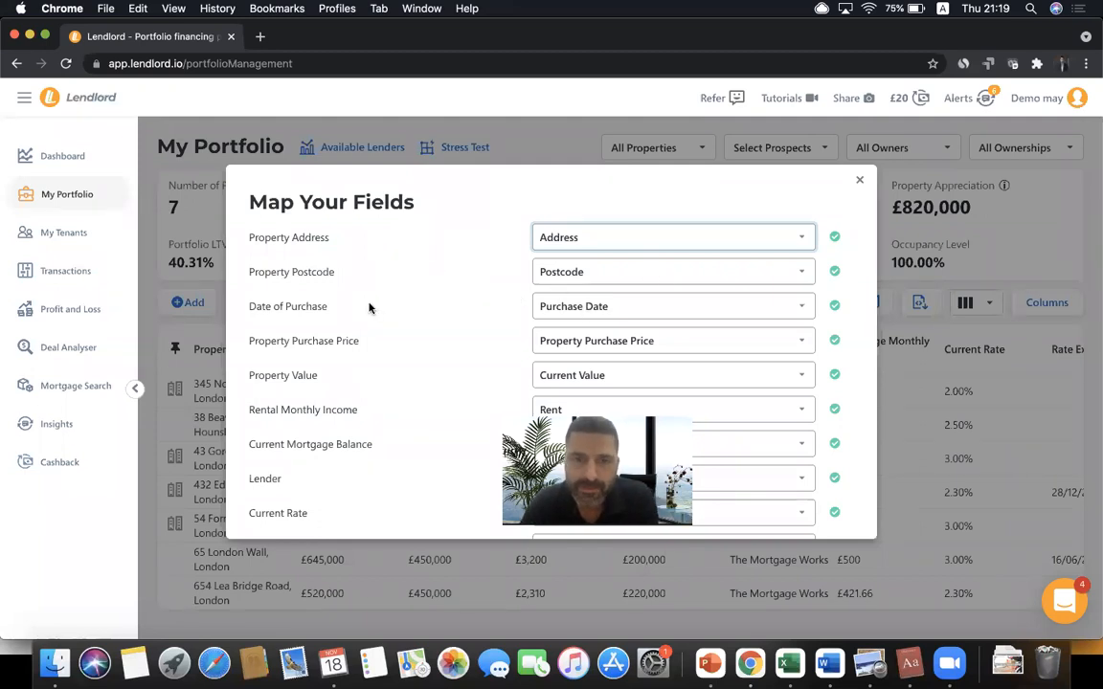
{"action": "scroll", "coordinate": [533, 337], "scroll_direction": "down", "scroll_amount": 1}
{"action": "scroll", "coordinate": [533, 337], "scroll_direction": "down", "scroll_amount": 5}
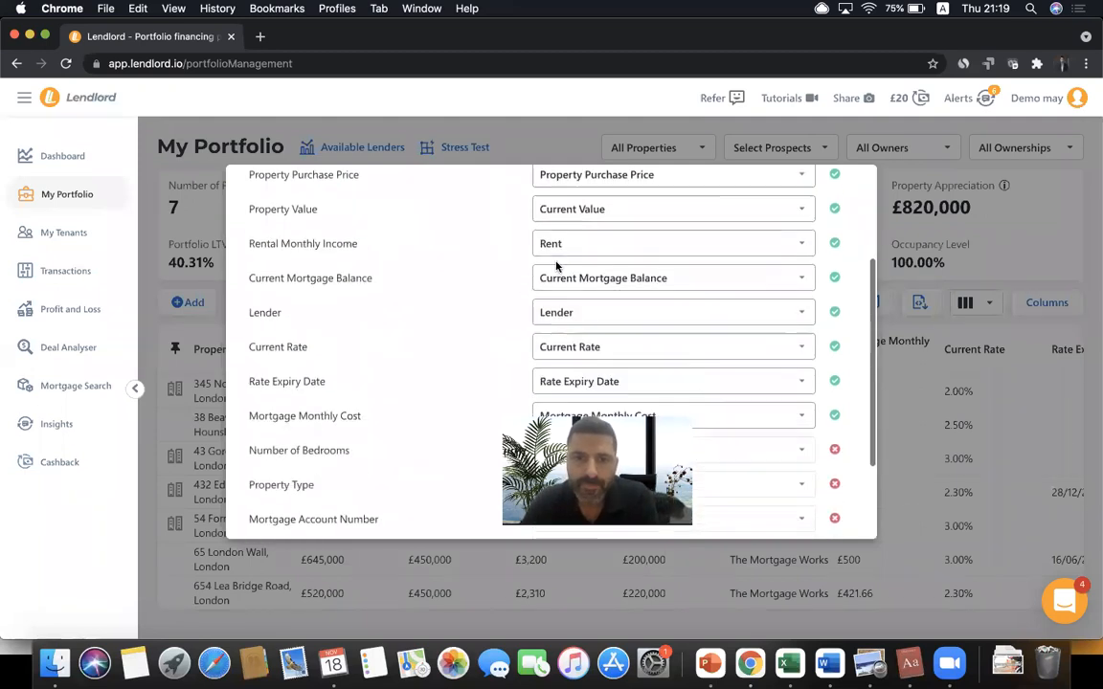
{"action": "left_click", "coordinate": [581, 196]}
{"action": "left_click", "coordinate": [450, 233]}
- Accept the 11 matched column mappings and proceed to reviewing the data
{"action": "scroll", "coordinate": [580, 311], "scroll_direction": "down", "scroll_amount": 3}
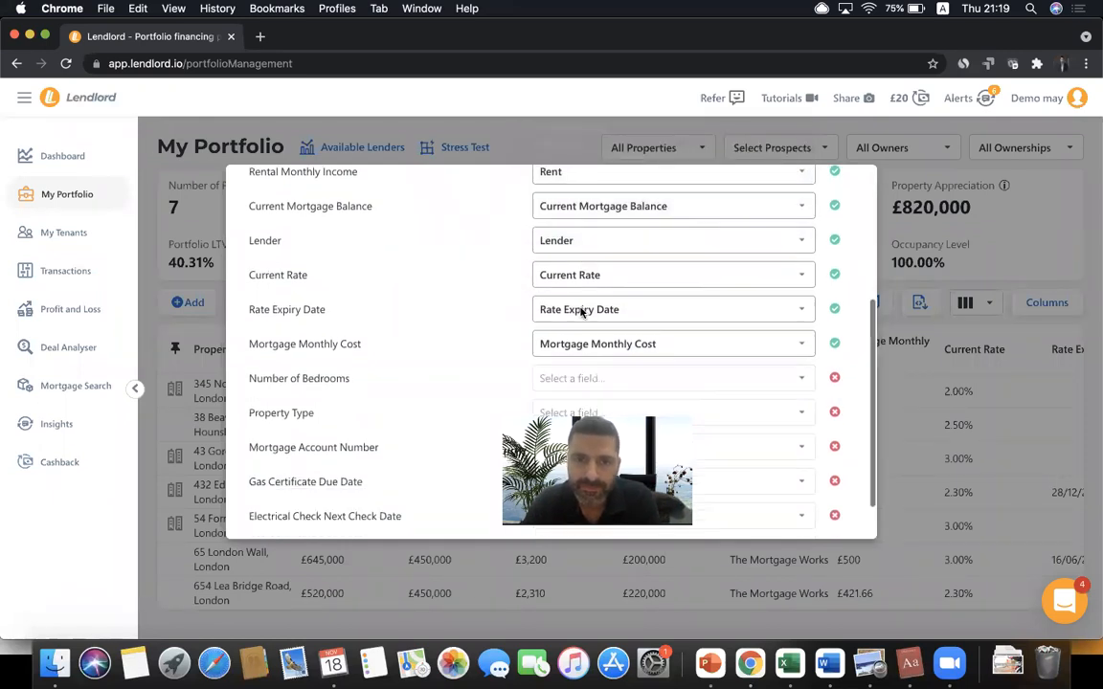
{"action": "scroll", "coordinate": [444, 341], "scroll_direction": "up", "scroll_amount": 6}
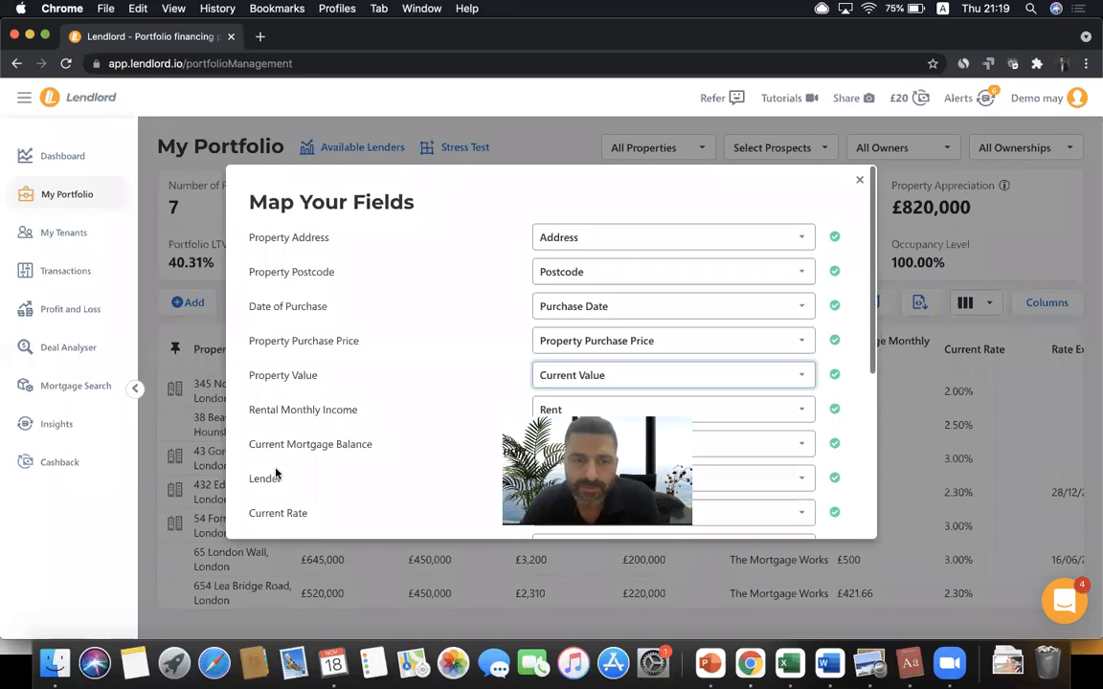
{"action": "scroll", "coordinate": [276, 476], "scroll_direction": "down", "scroll_amount": 8}
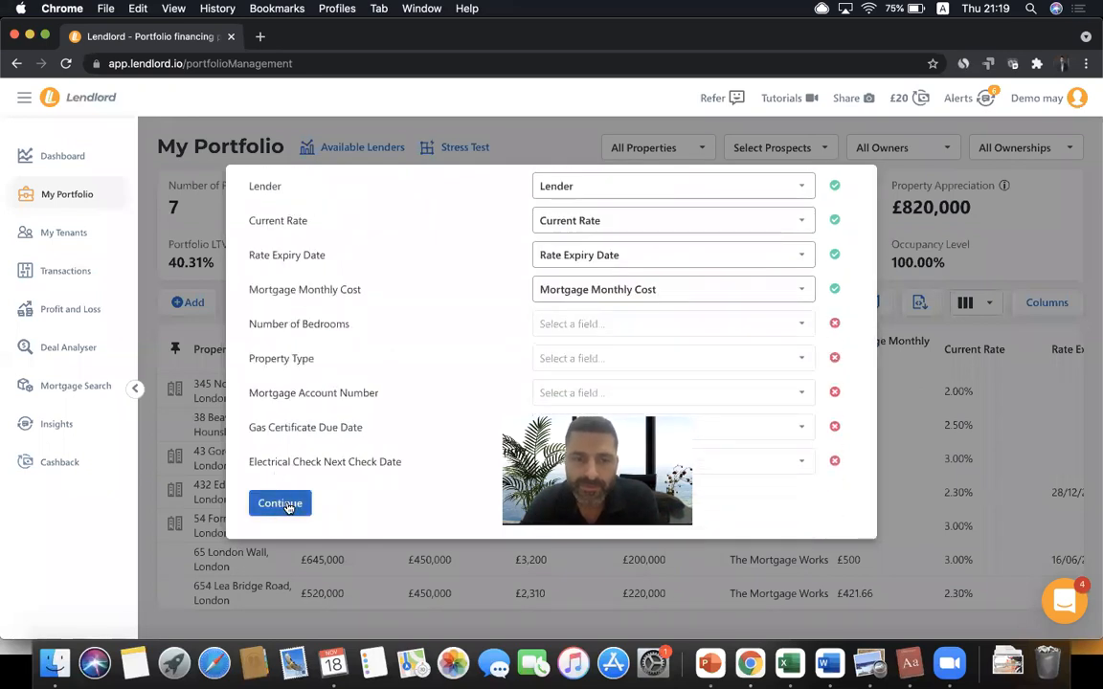
{"action": "left_click", "coordinate": [283, 505]}
{"action": "scroll", "coordinate": [419, 361], "scroll_direction": "right", "scroll_amount": 10}
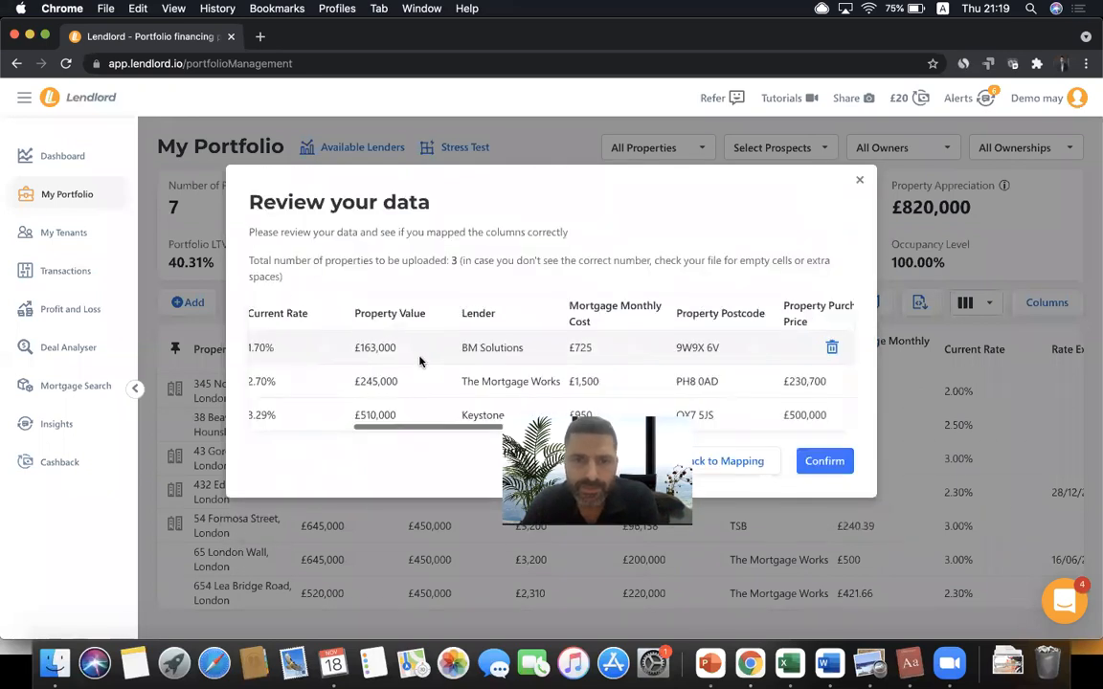
{"action": "scroll", "coordinate": [419, 361], "scroll_direction": "left", "scroll_amount": 10}
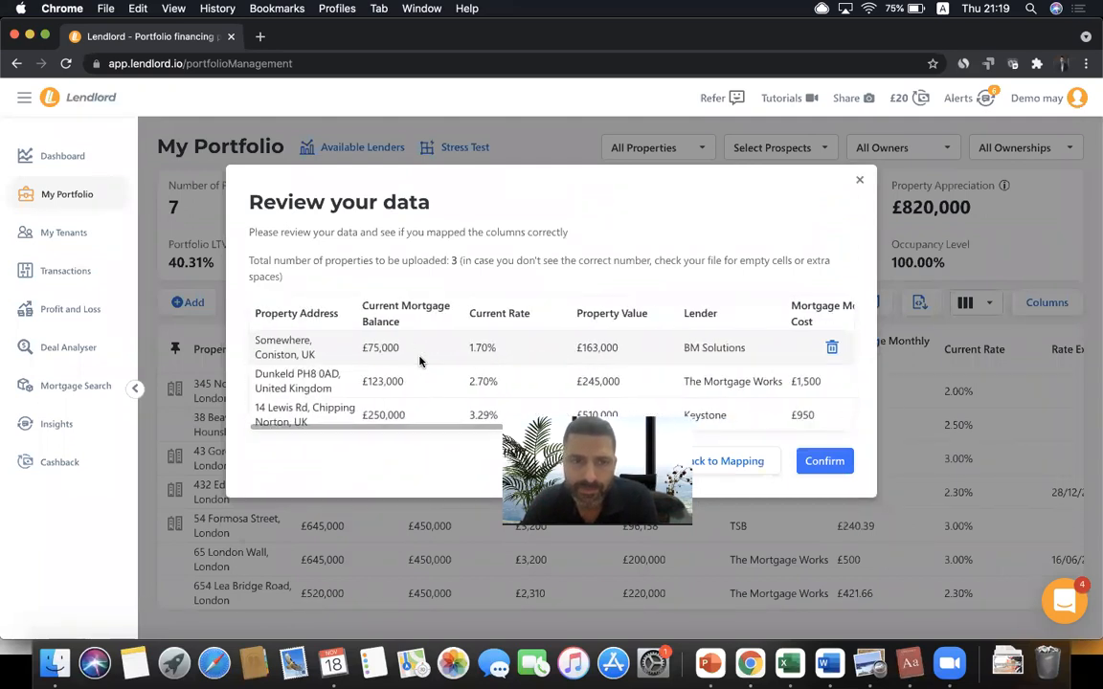
{"action": "scroll", "coordinate": [420, 361], "scroll_direction": "right", "scroll_amount": 10}
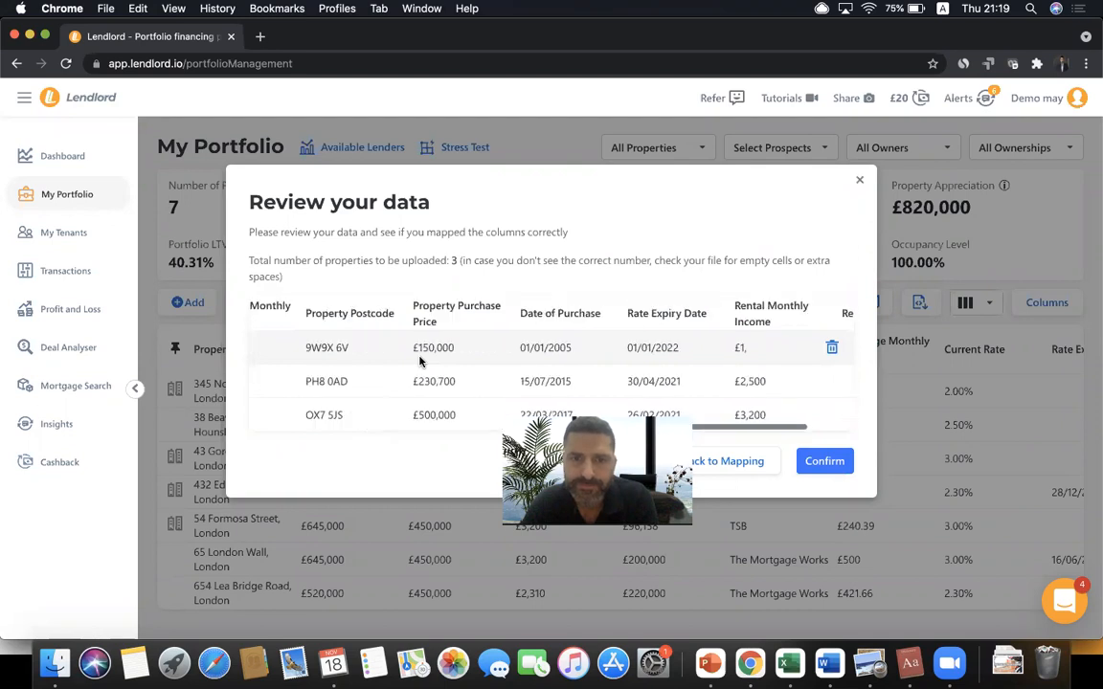
{"action": "scroll", "coordinate": [419, 361], "scroll_direction": "left", "scroll_amount": 10}
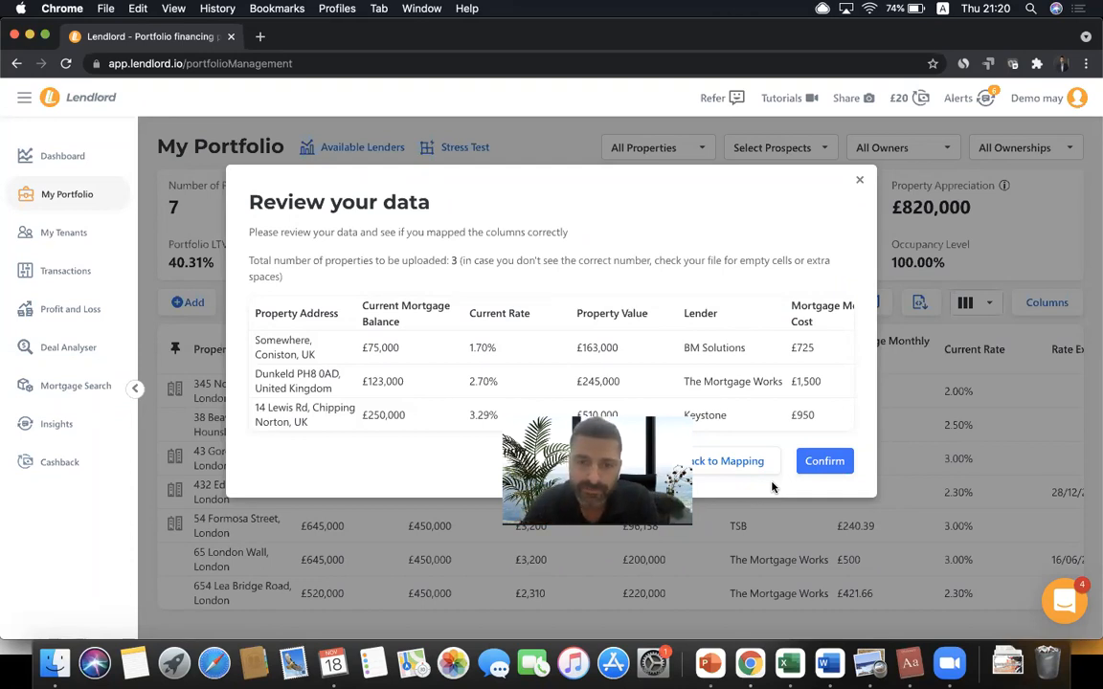
- Import the three reviewed properties, bringing the portfolio to 10, and edit the Dunkeld property
{"action": "left_click", "coordinate": [824, 463]}
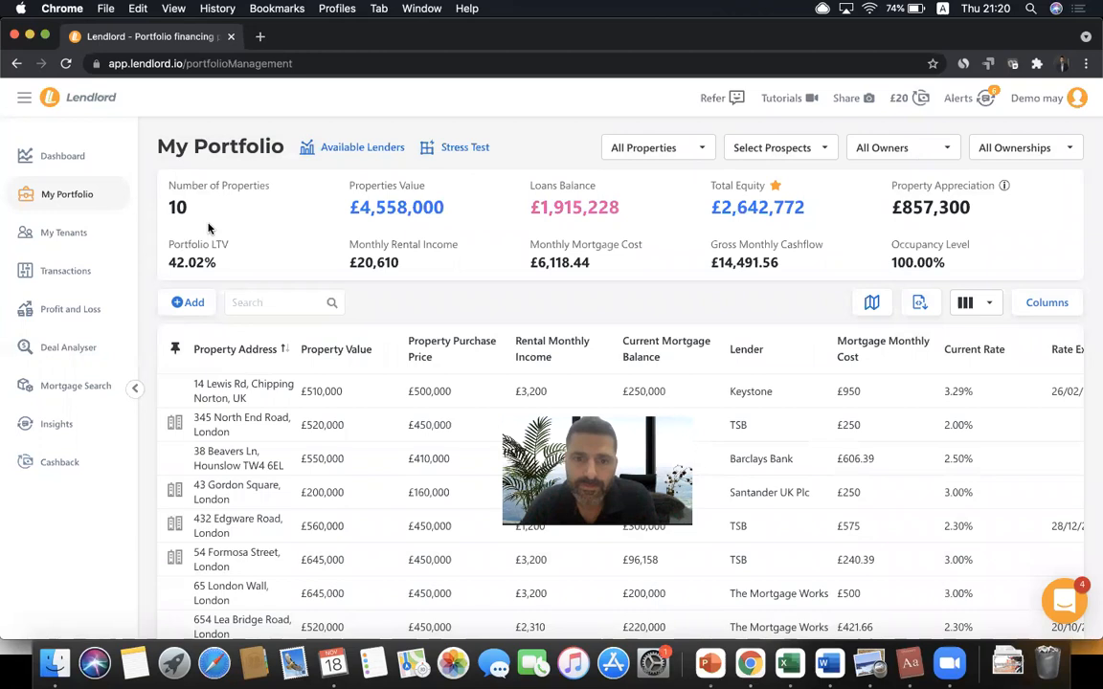
{"action": "scroll", "coordinate": [383, 470], "scroll_direction": "down", "scroll_amount": 3}
{"action": "scroll", "coordinate": [383, 470], "scroll_direction": "up", "scroll_amount": 3}
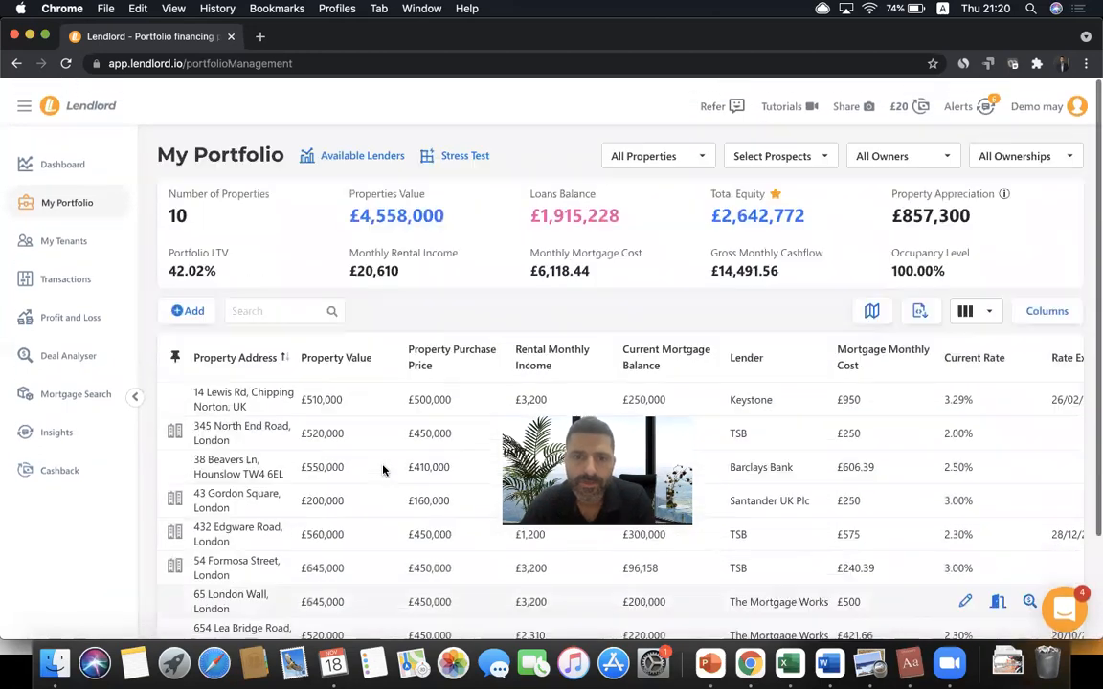
{"action": "scroll", "coordinate": [547, 365], "scroll_direction": "down", "scroll_amount": 3}
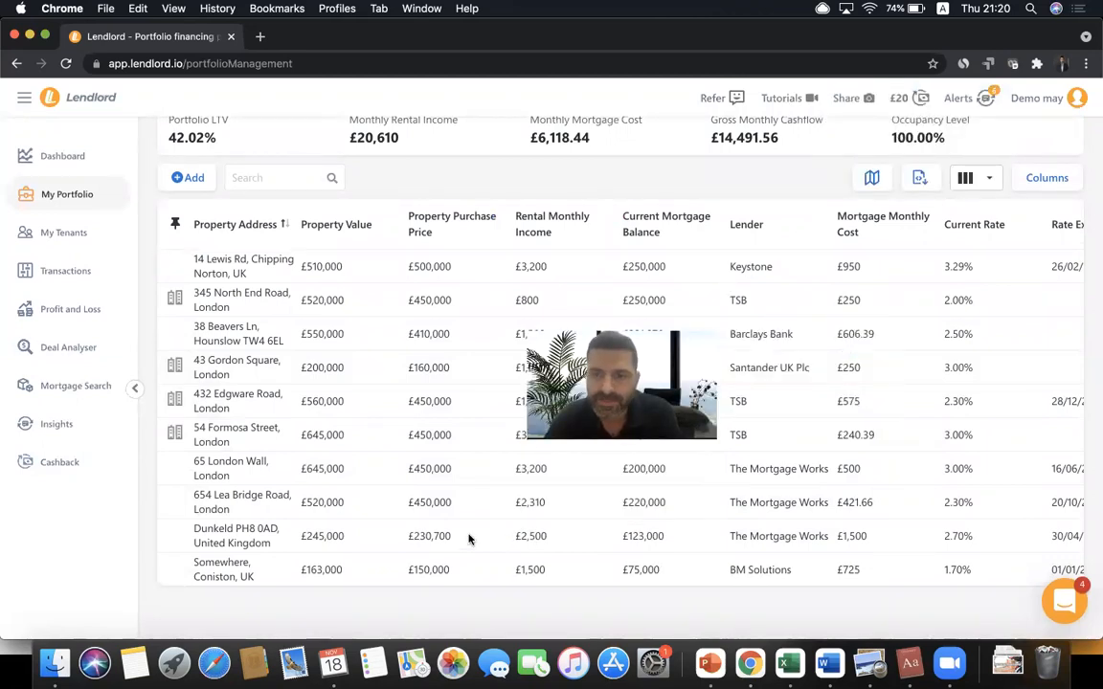
{"action": "scroll", "coordinate": [478, 535], "scroll_direction": "right", "scroll_amount": 5}
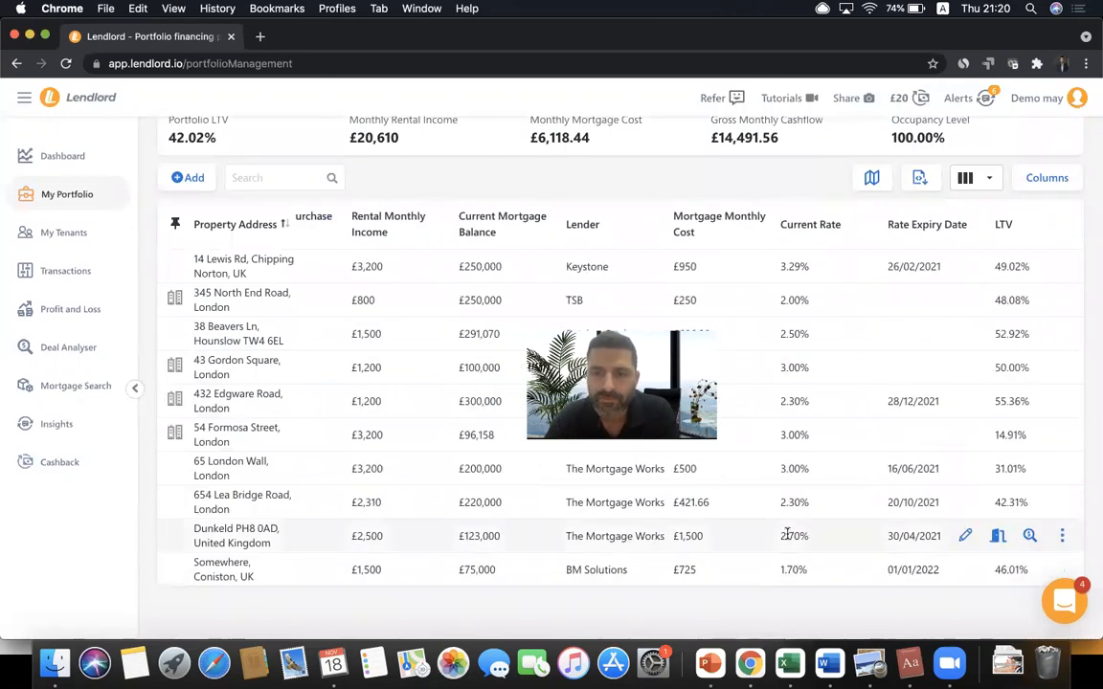
{"action": "left_click", "coordinate": [965, 535]}
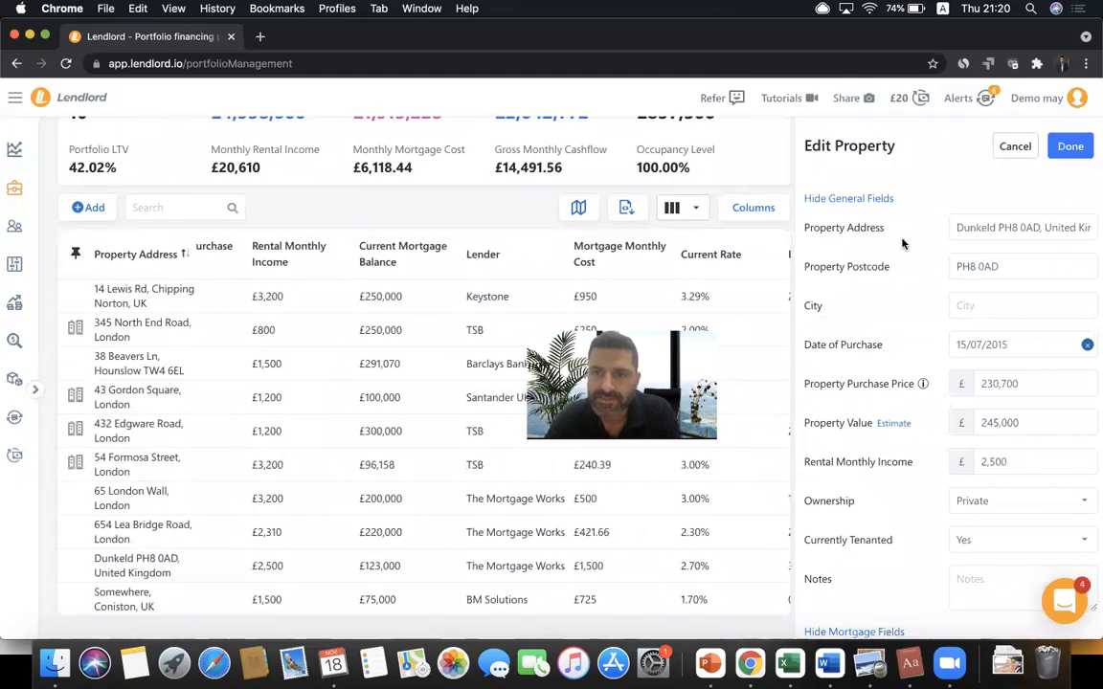
{"action": "scroll", "coordinate": [902, 244], "scroll_direction": "up", "scroll_amount": 1}
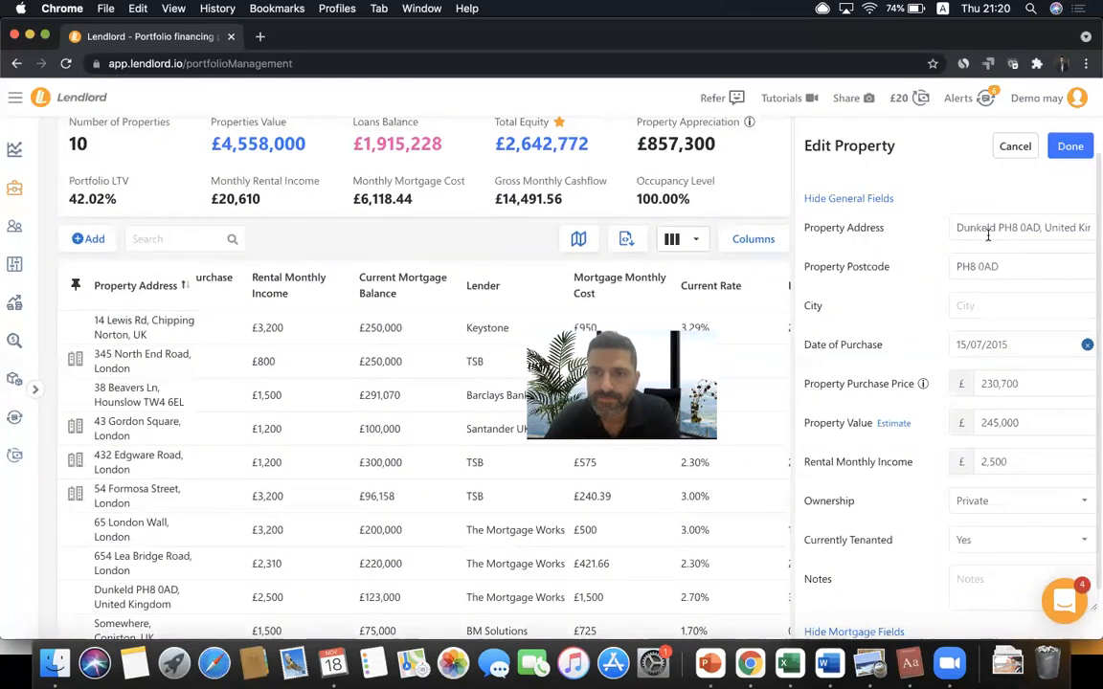
{"action": "scroll", "coordinate": [839, 293], "scroll_direction": "down", "scroll_amount": 15}
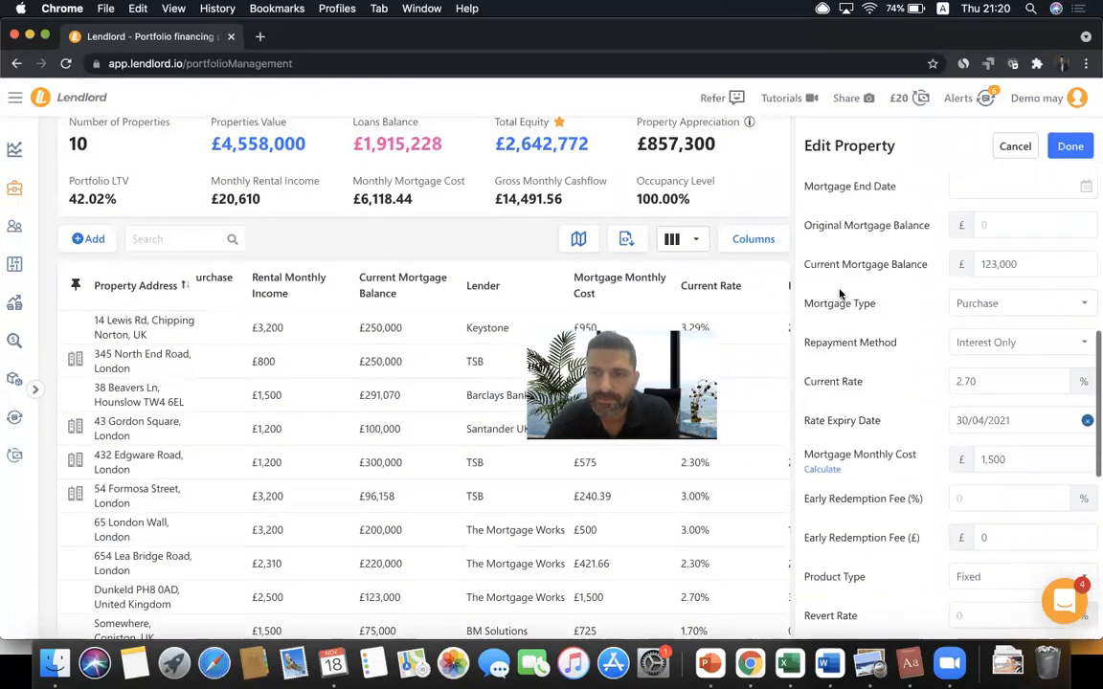
{"action": "scroll", "coordinate": [865, 373], "scroll_direction": "down", "scroll_amount": 4}
{"action": "scroll", "coordinate": [866, 373], "scroll_direction": "up", "scroll_amount": 20}
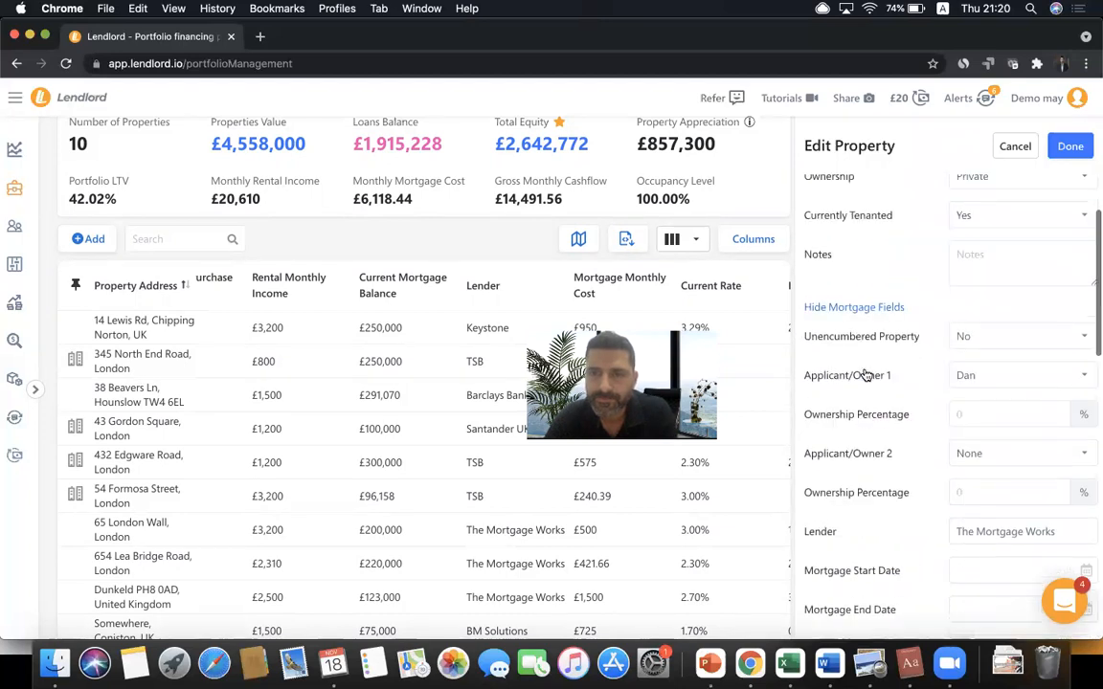
{"action": "left_click", "coordinate": [1014, 147]}
{"action": "scroll", "coordinate": [517, 196], "scroll_direction": "up", "scroll_amount": 2}
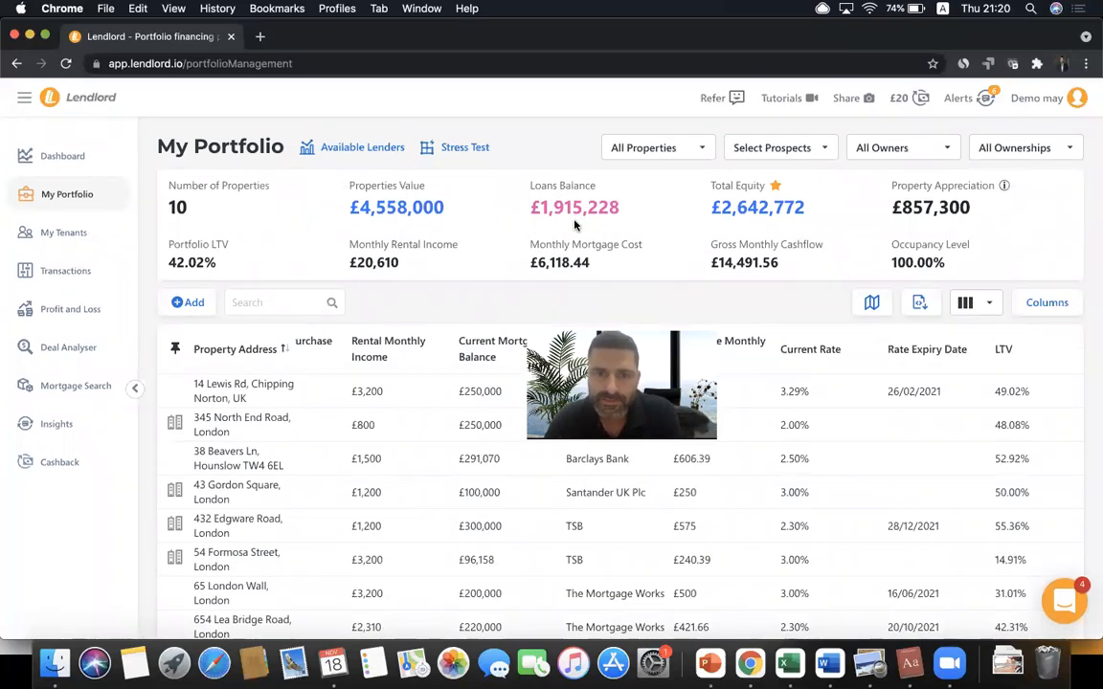
- View the Dashboard's Portfolio Information: 73.40% completion plus missing mortgage data and due-date counts
{"action": "left_click", "coordinate": [81, 159]}
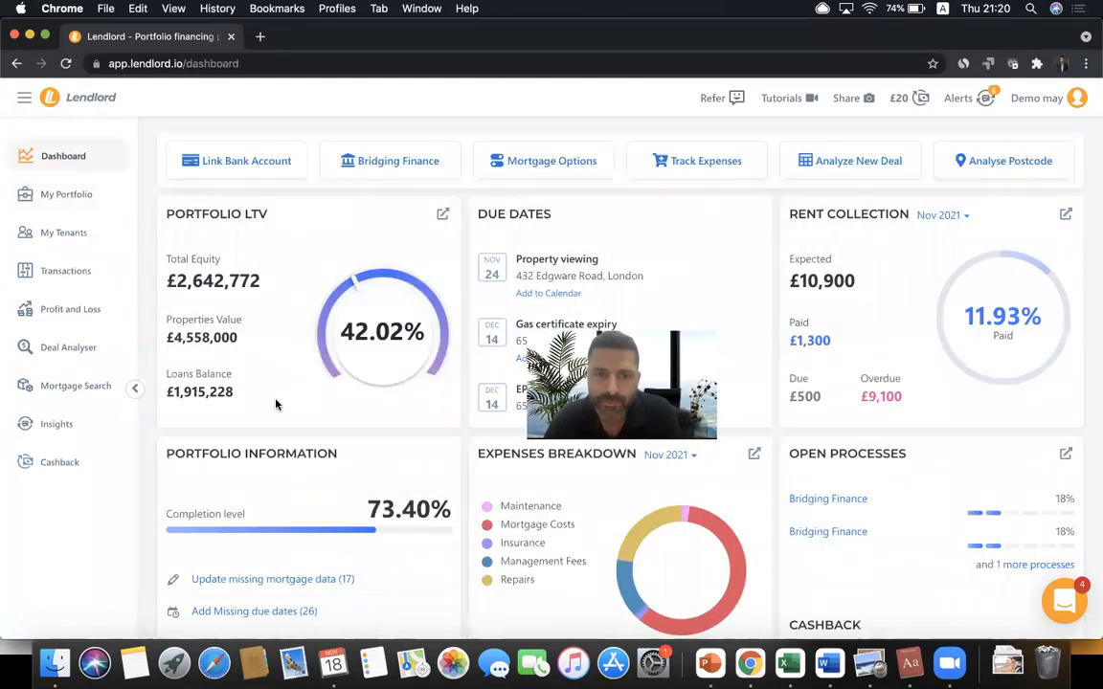
{"action": "scroll", "coordinate": [276, 402], "scroll_direction": "down", "scroll_amount": 5}
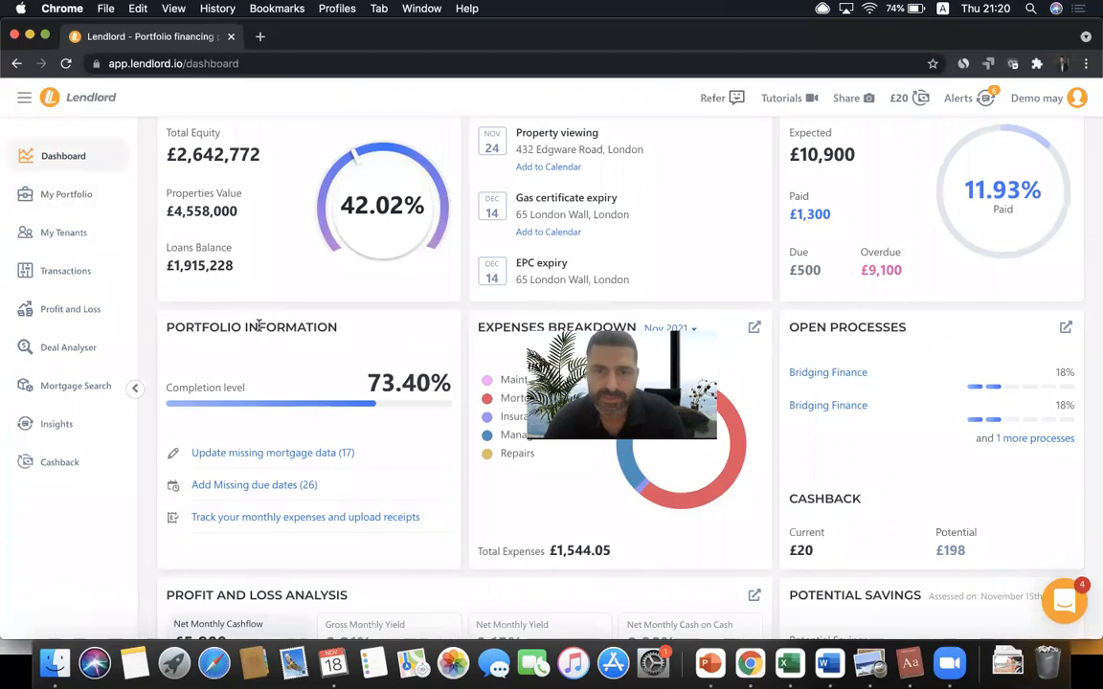
{"action": "triple_click", "coordinate": [260, 327]}
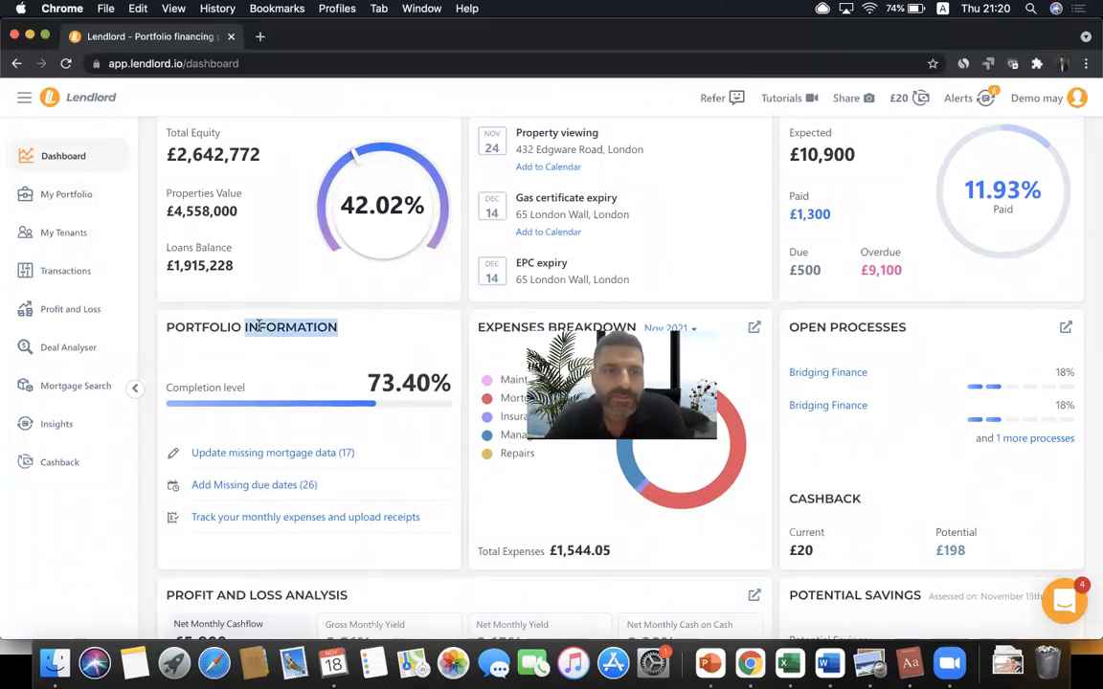
{"action": "left_click", "coordinate": [319, 326]}
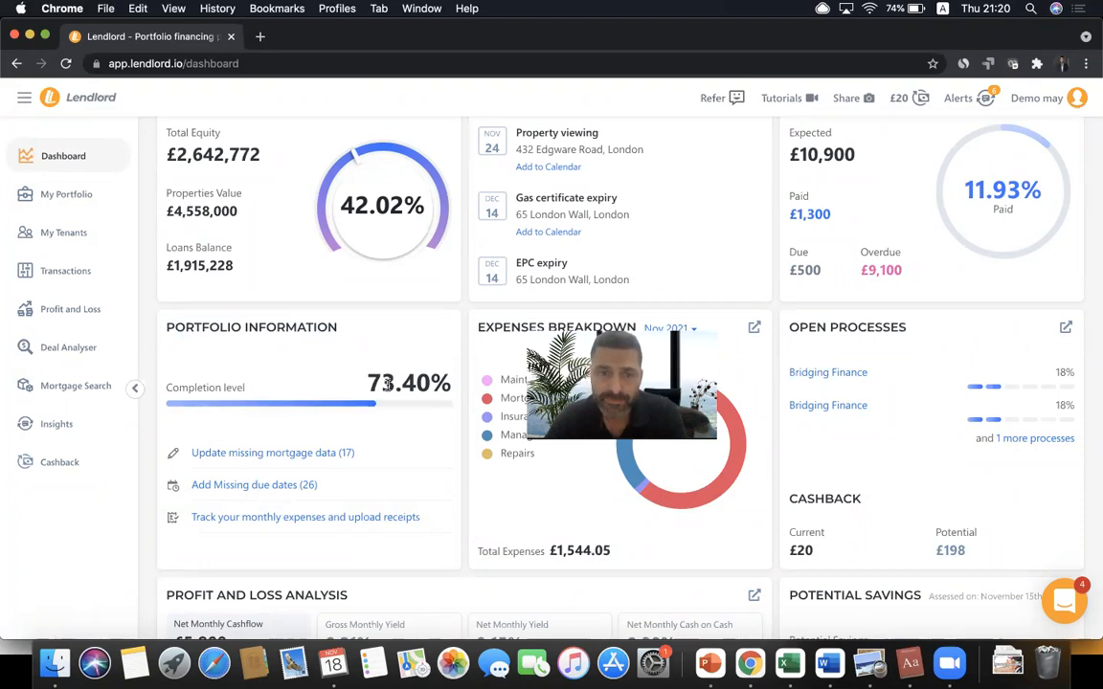
{"action": "mouse_move", "coordinate": [323, 465]}
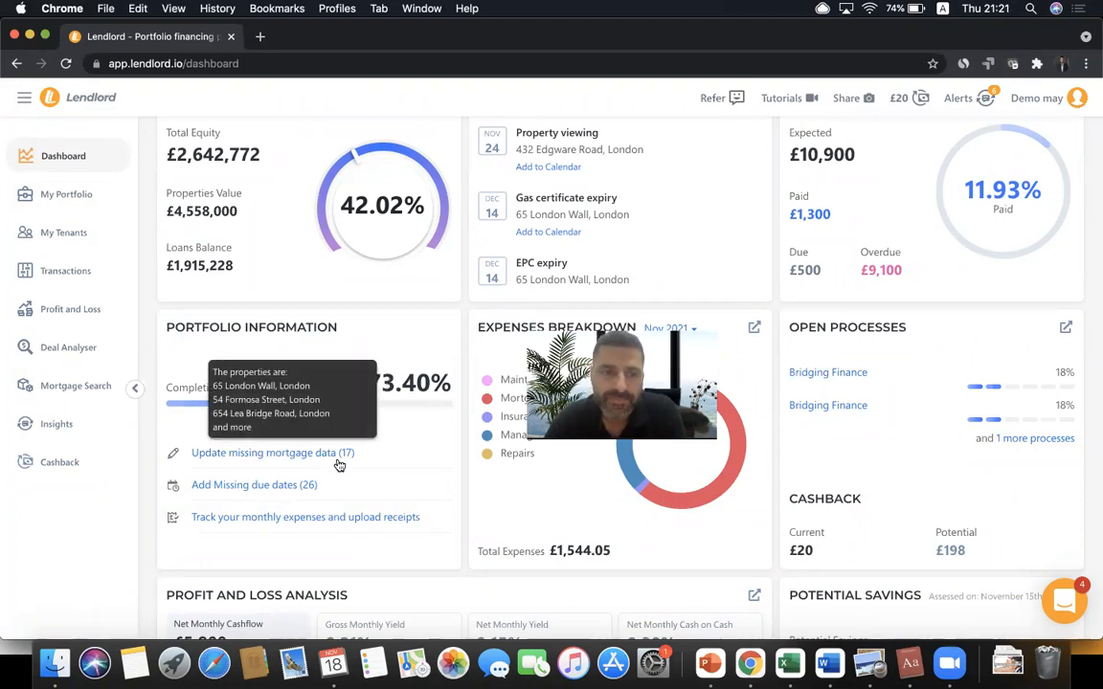
{"action": "mouse_move", "coordinate": [297, 490]}
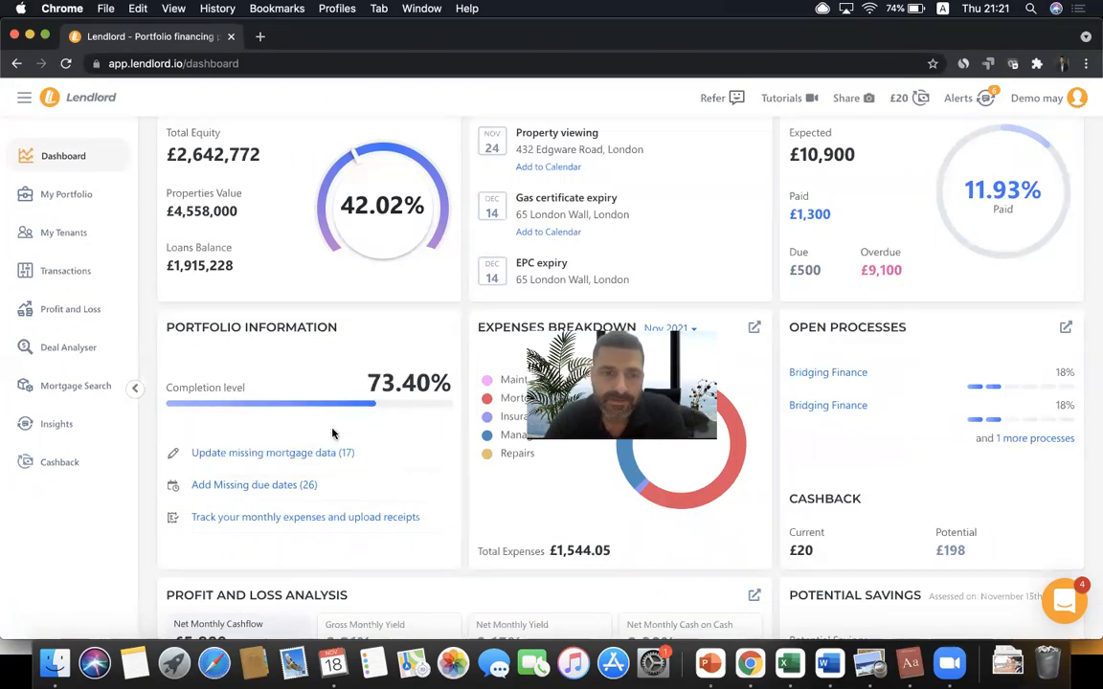
- Start the missing mortgage data wizard and enter an early redemption fee of 12 for the first property
{"action": "left_click", "coordinate": [338, 456]}
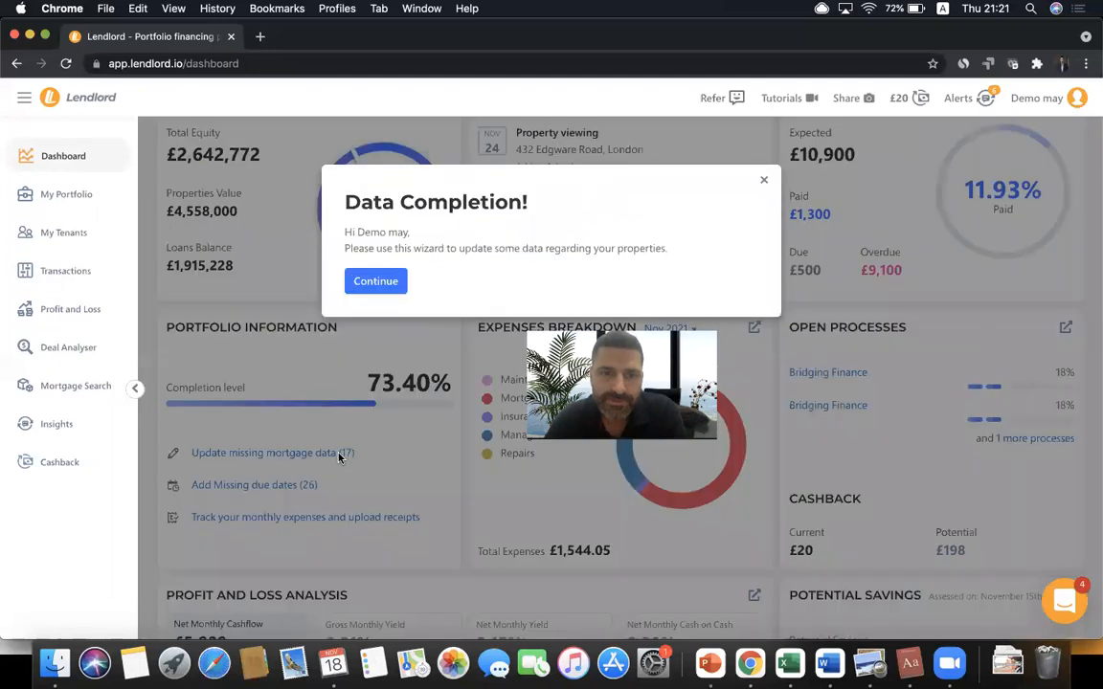
{"action": "left_click", "coordinate": [393, 287]}
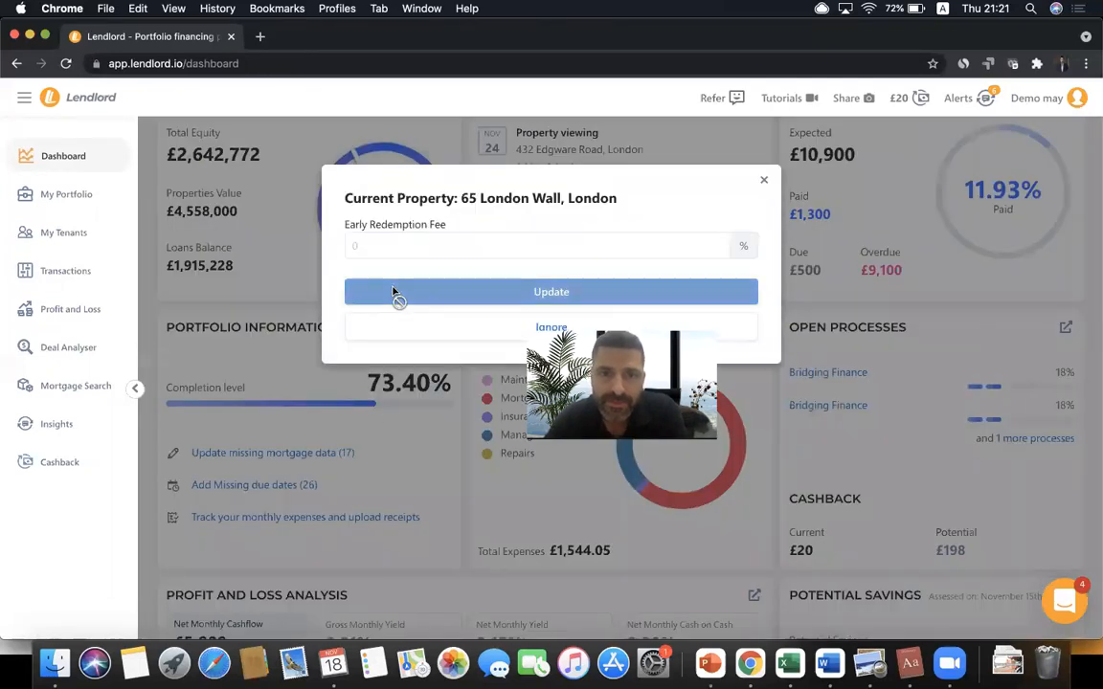
{"action": "left_click", "coordinate": [461, 237]}
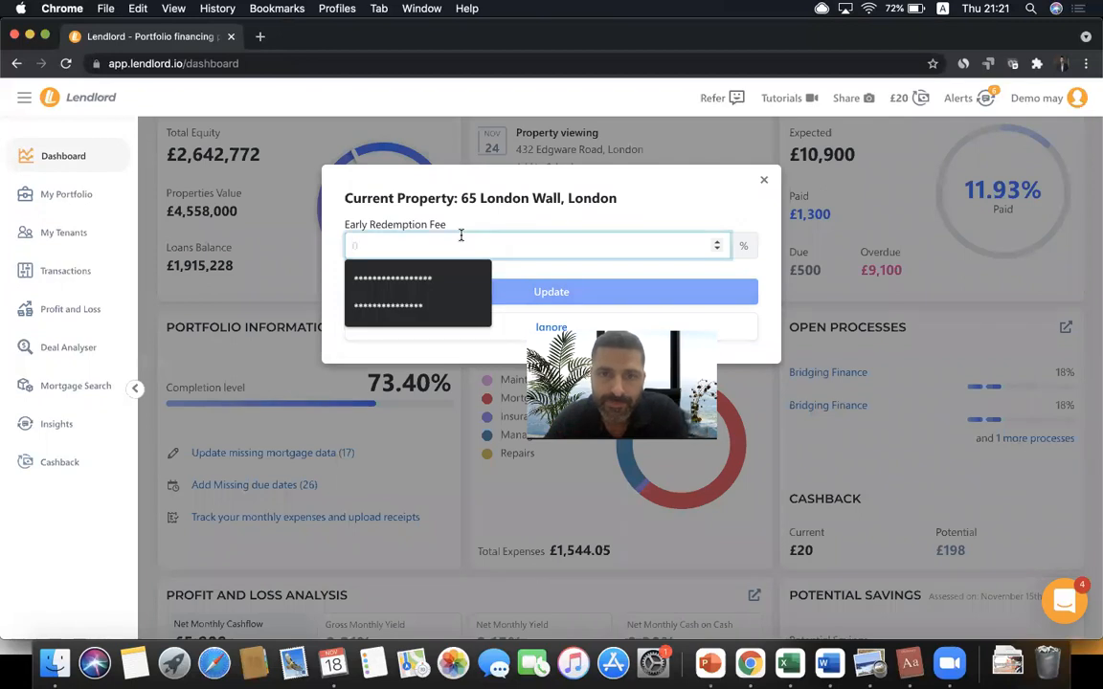
{"action": "type", "text": "1"}
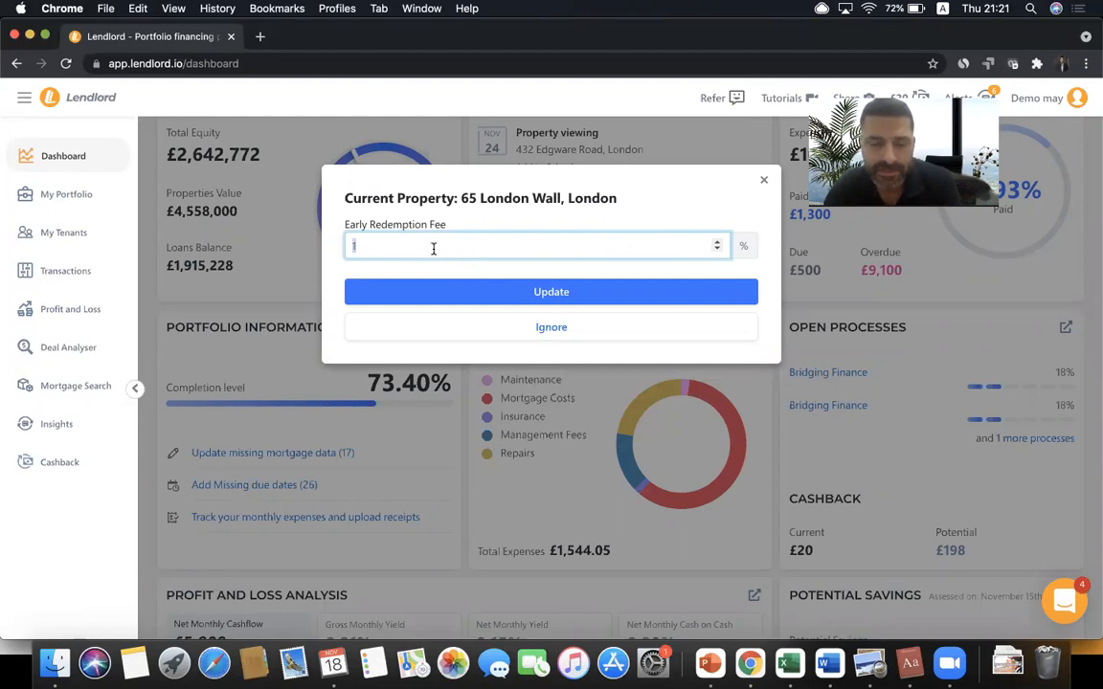
{"action": "type", "text": "2"}
{"action": "left_click", "coordinate": [510, 295]}
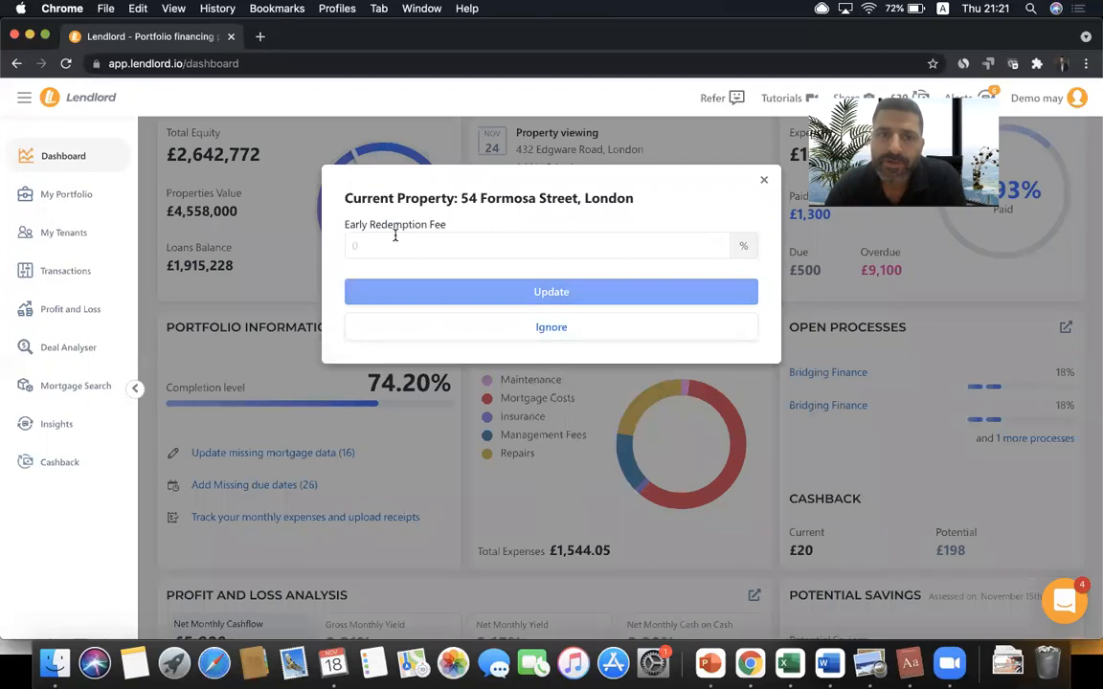
{"action": "left_click", "coordinate": [384, 244]}
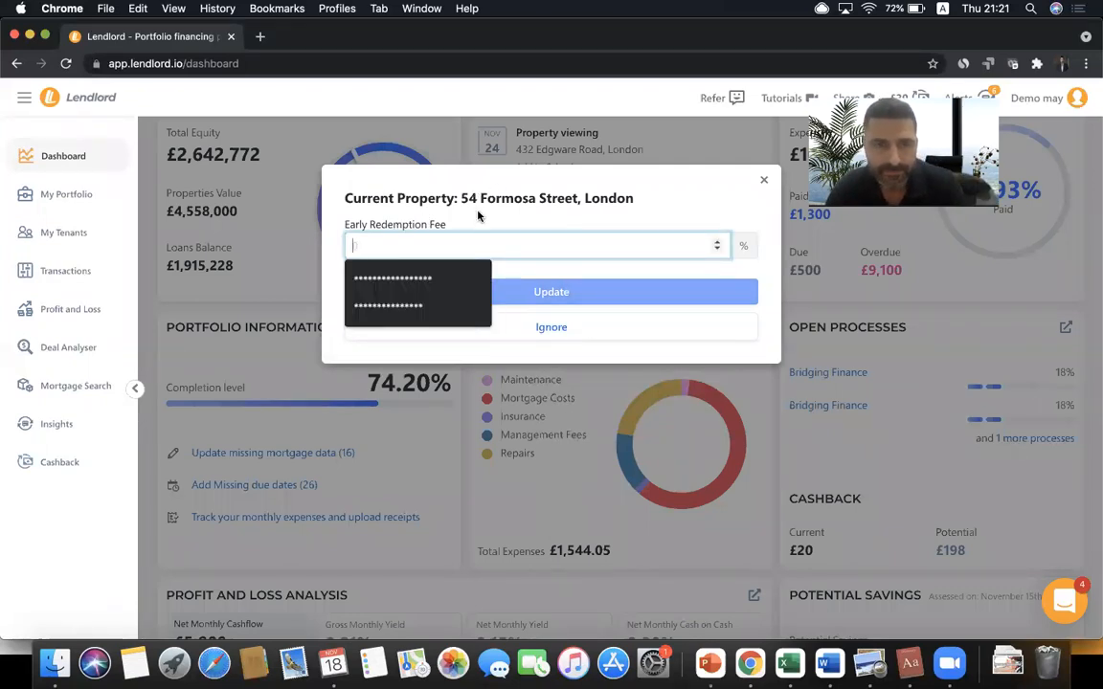
{"action": "type", "text": "1"}
{"action": "left_click", "coordinate": [498, 292]}
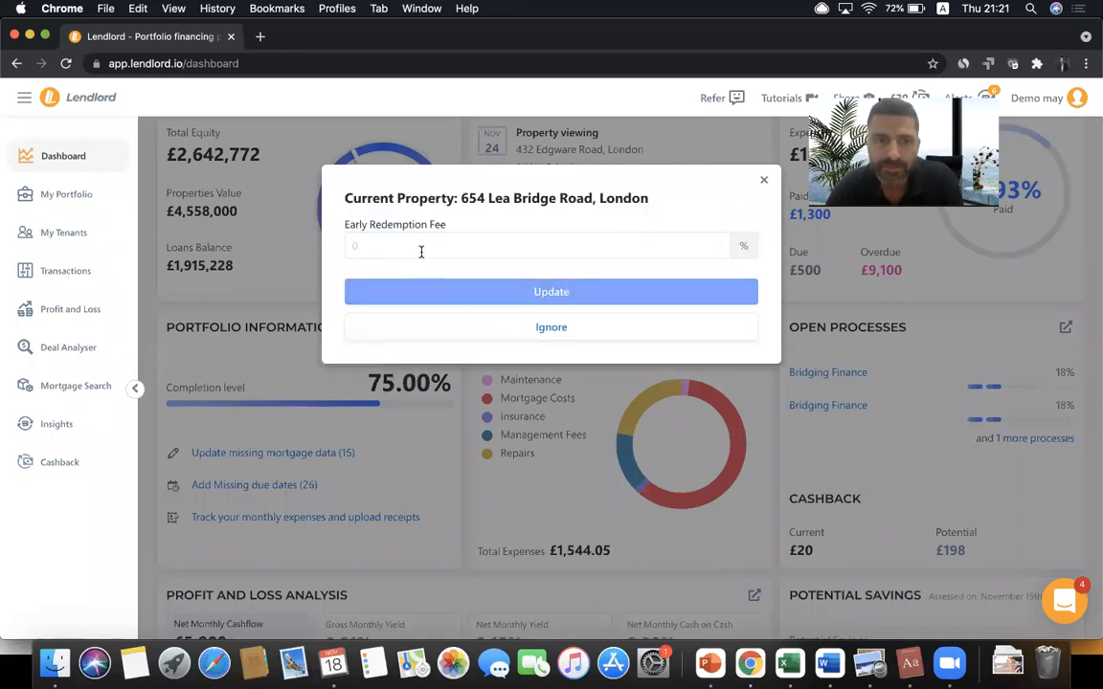
{"action": "left_click", "coordinate": [420, 252]}
{"action": "type", "text": "1"}
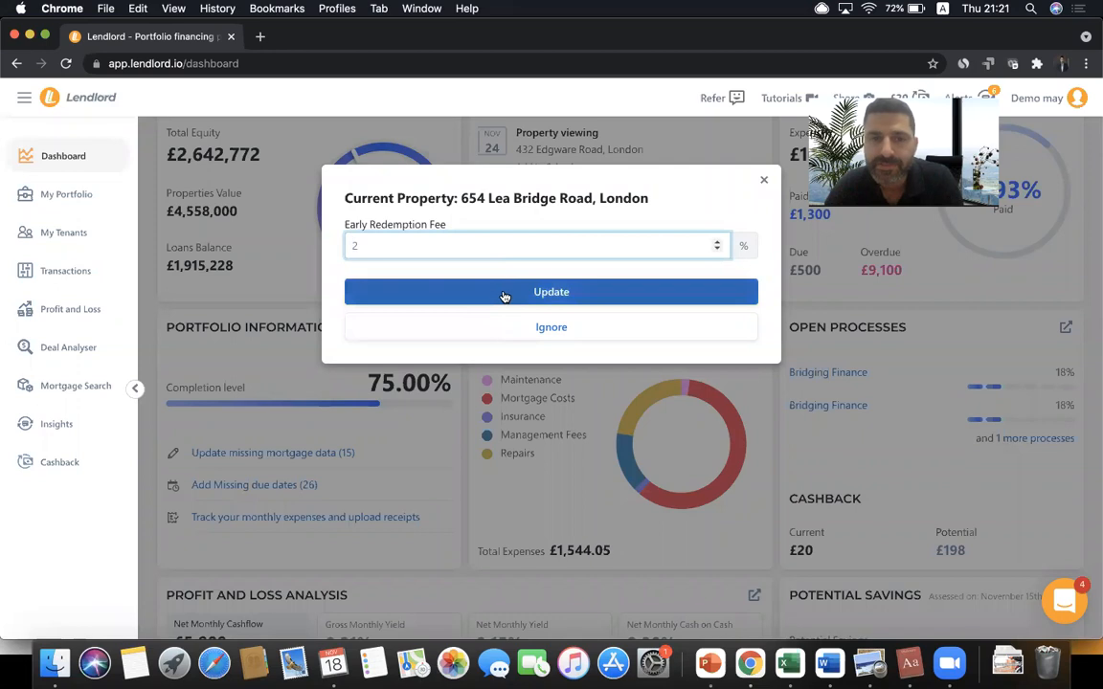
{"action": "left_click", "coordinate": [503, 294]}
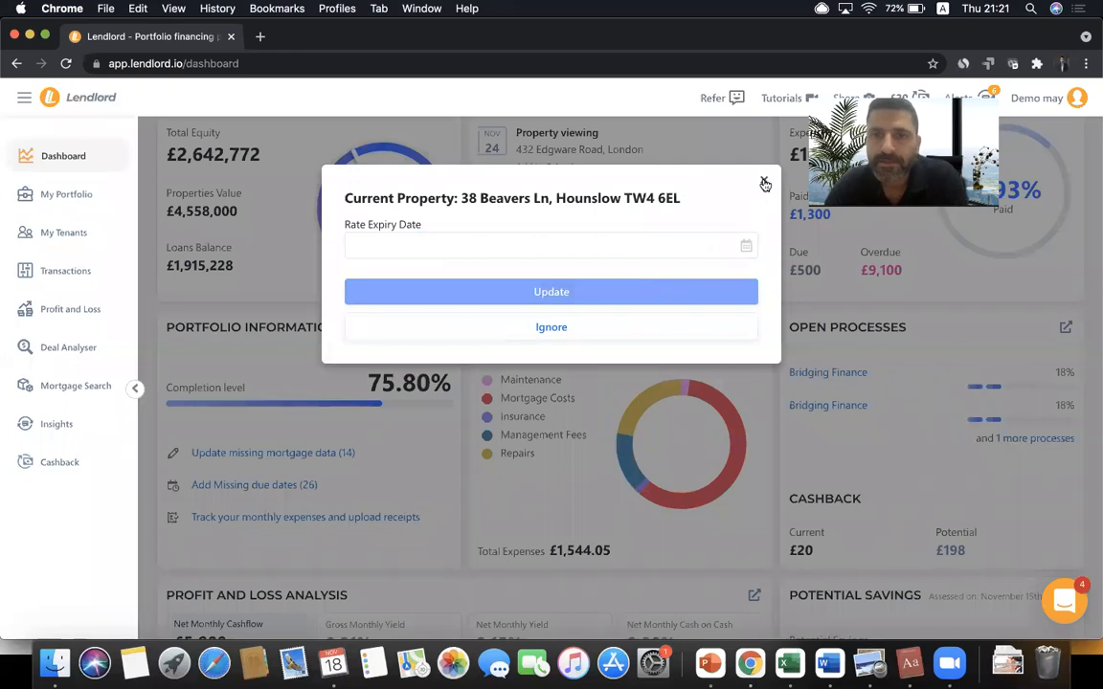
{"action": "left_click", "coordinate": [764, 180]}
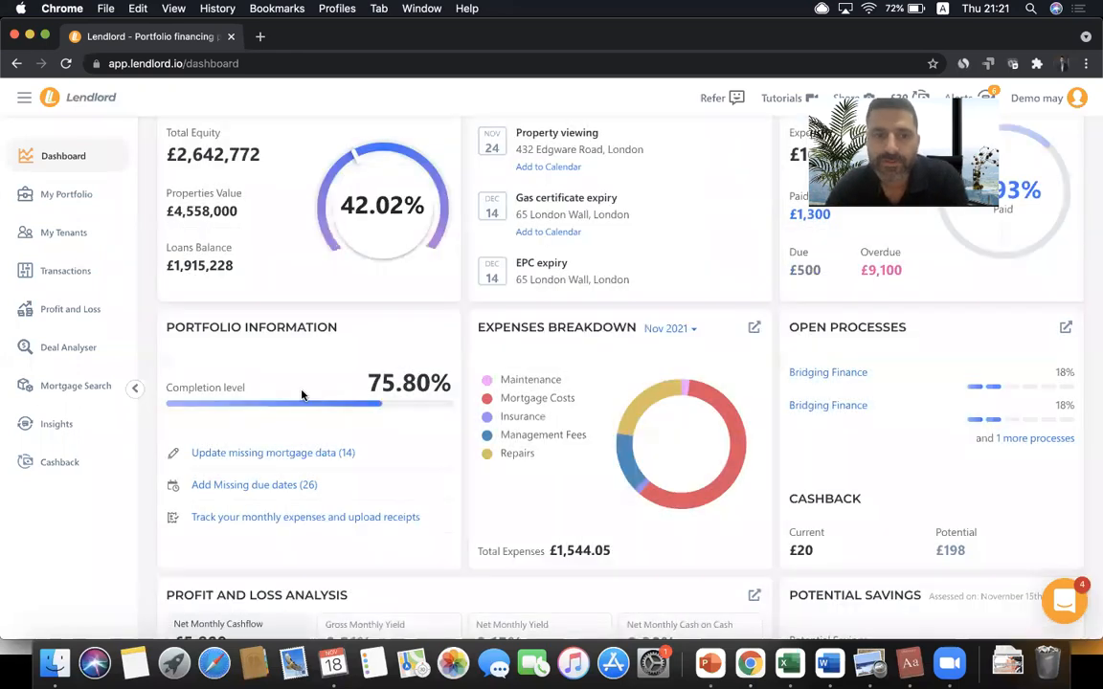
- Start the missing due dates wizard and set the insurance end date to 15 November 2022
{"action": "left_click", "coordinate": [267, 486]}
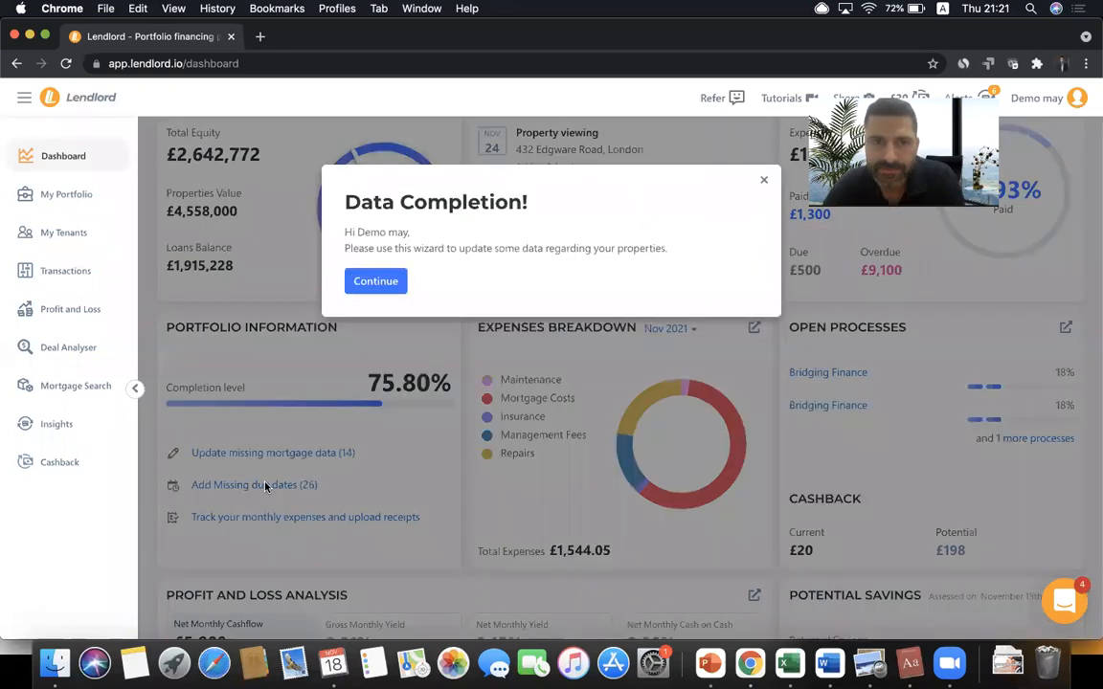
{"action": "left_click", "coordinate": [376, 279]}
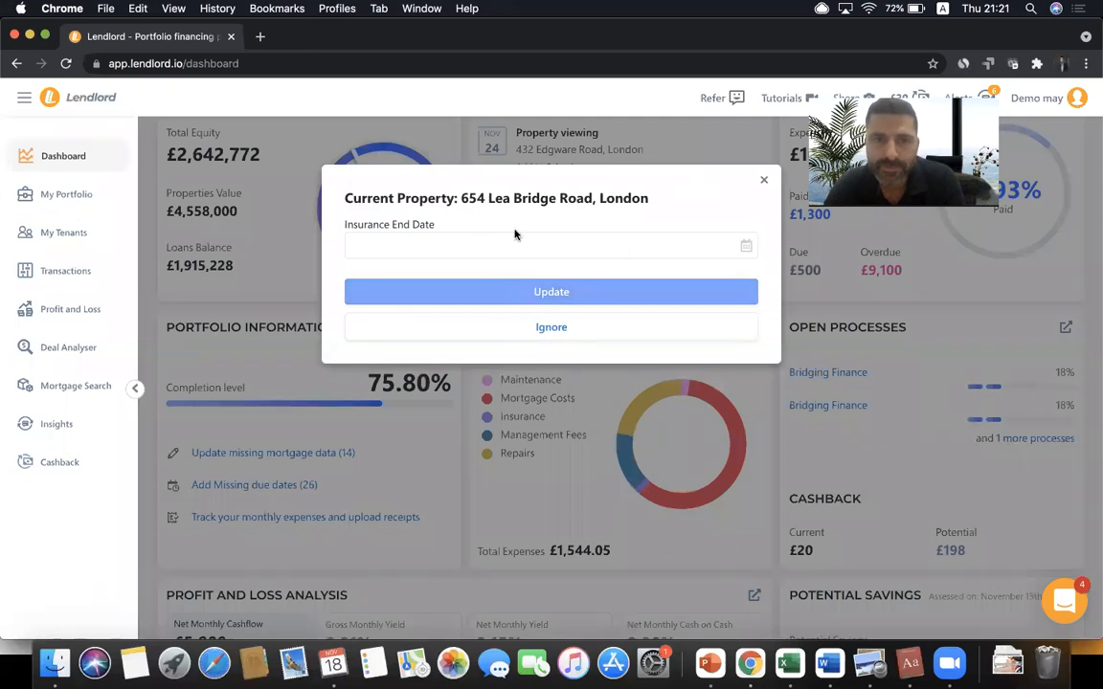
{"action": "left_click", "coordinate": [478, 244]}
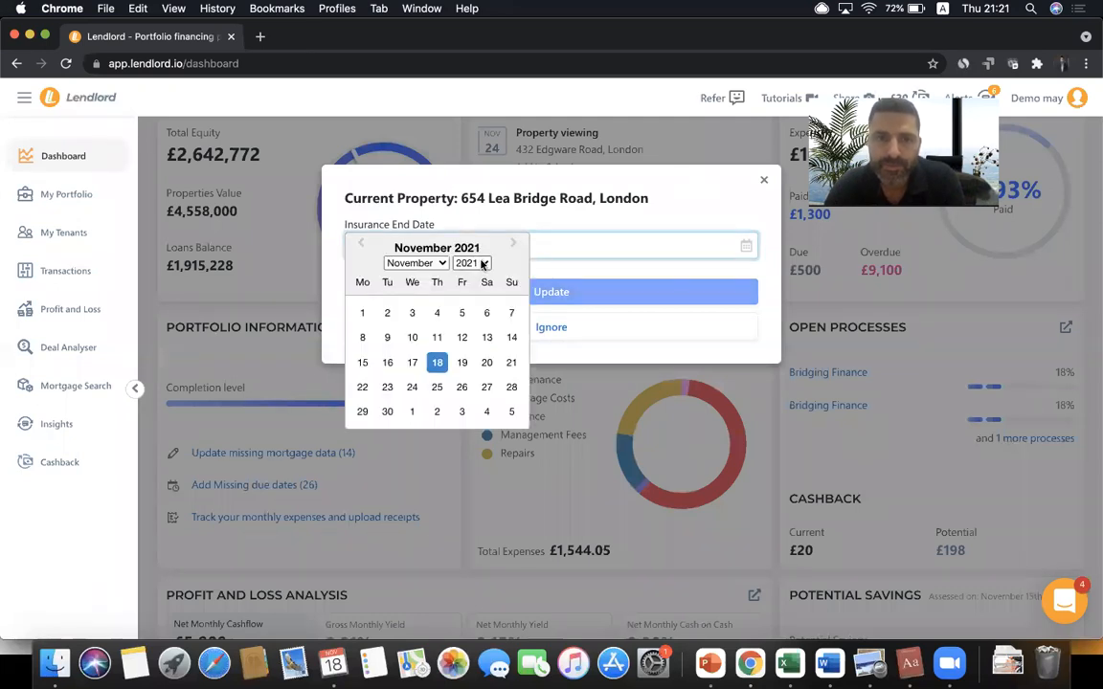
{"action": "left_click", "coordinate": [483, 265]}
{"action": "left_click", "coordinate": [474, 272]}
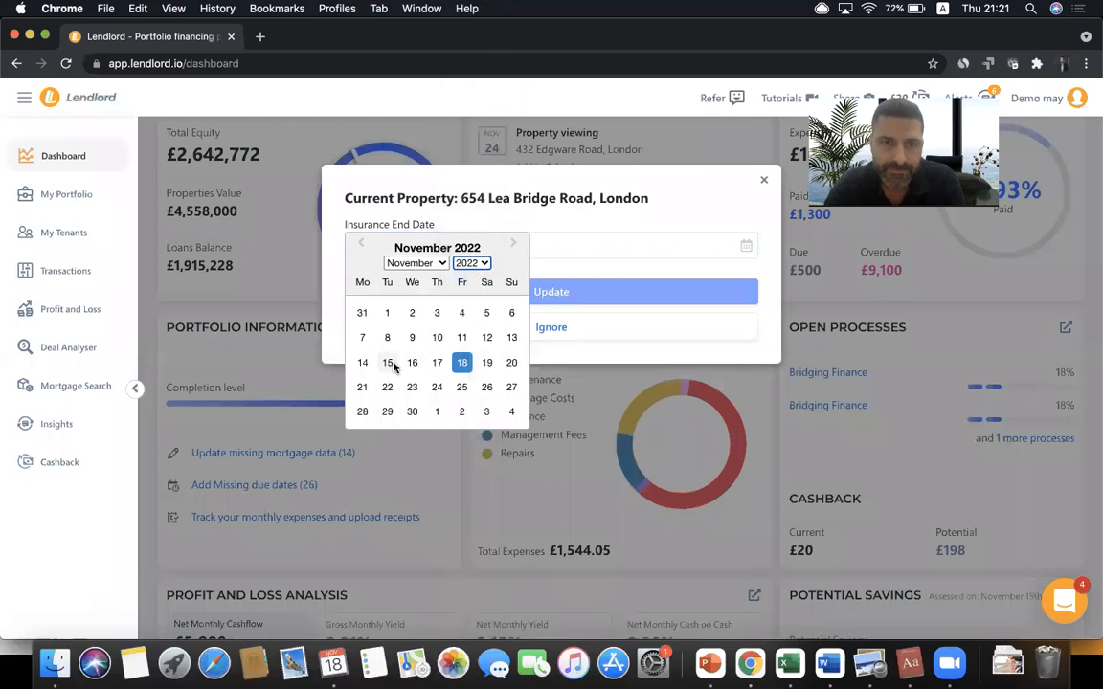
{"action": "left_click", "coordinate": [388, 363]}
{"action": "left_click", "coordinate": [485, 291]}
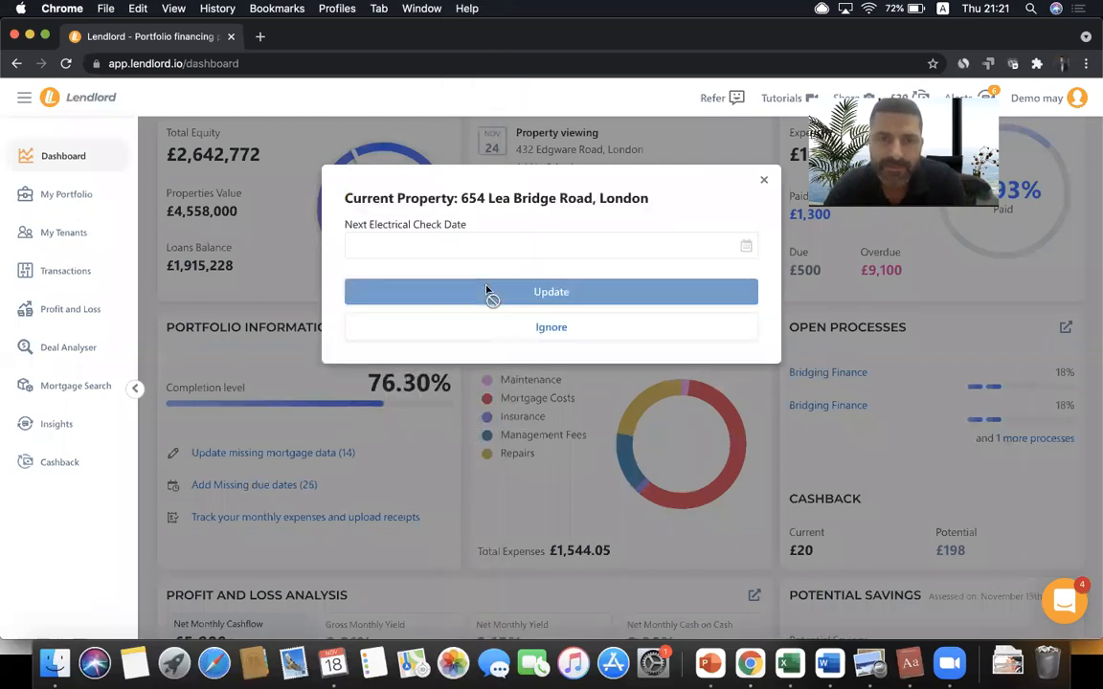
- Set the next electrical check date to 14 September 2023
{"action": "left_click", "coordinate": [449, 245]}
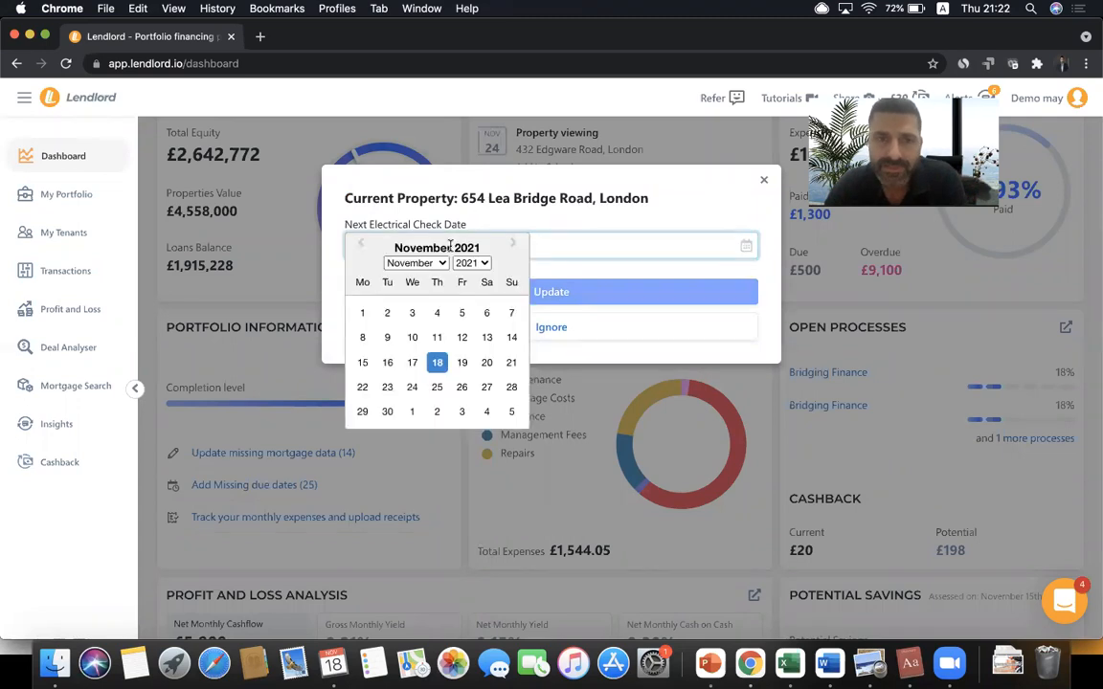
{"action": "left_click", "coordinate": [432, 264]}
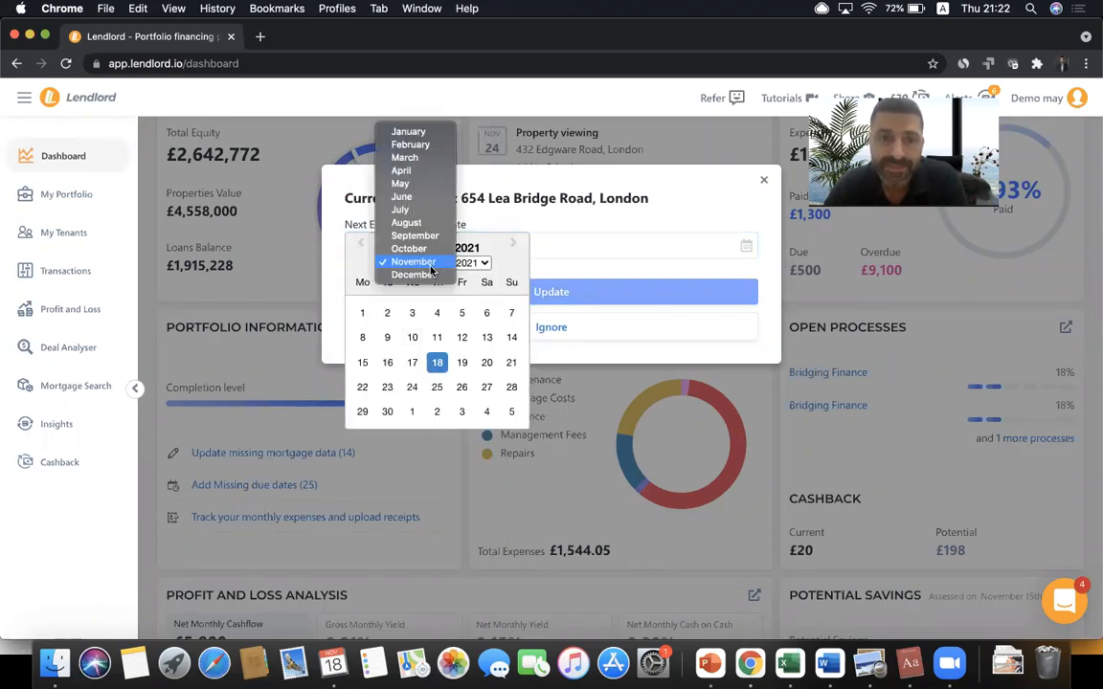
{"action": "left_click", "coordinate": [415, 235]}
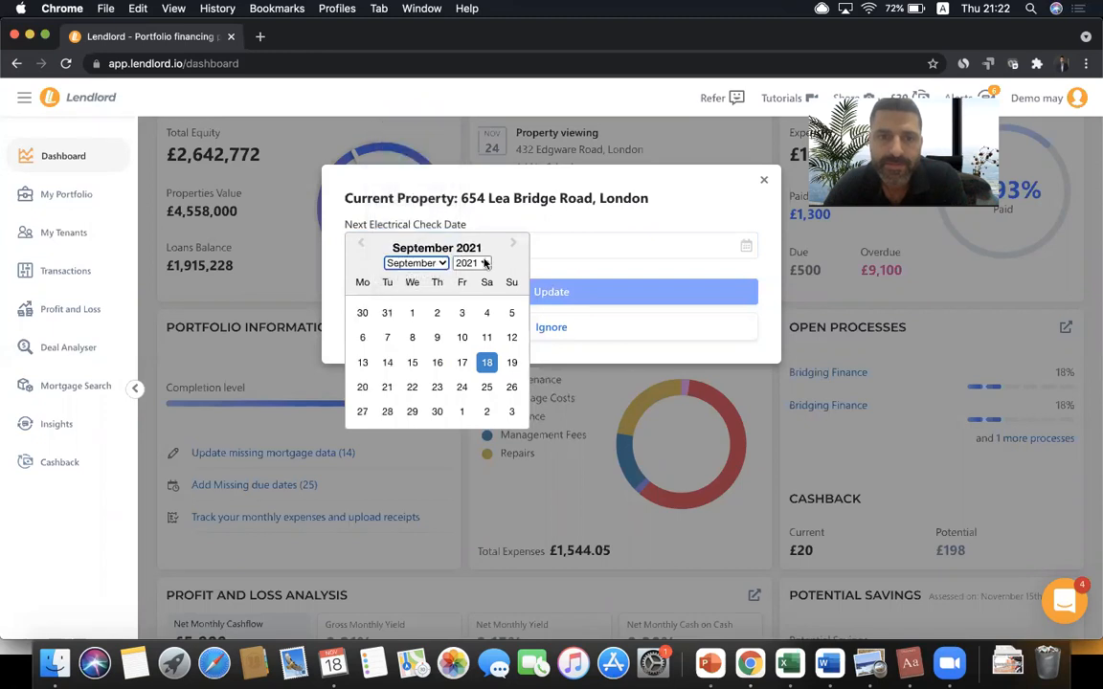
{"action": "left_click", "coordinate": [481, 266]}
{"action": "left_click", "coordinate": [473, 287]}
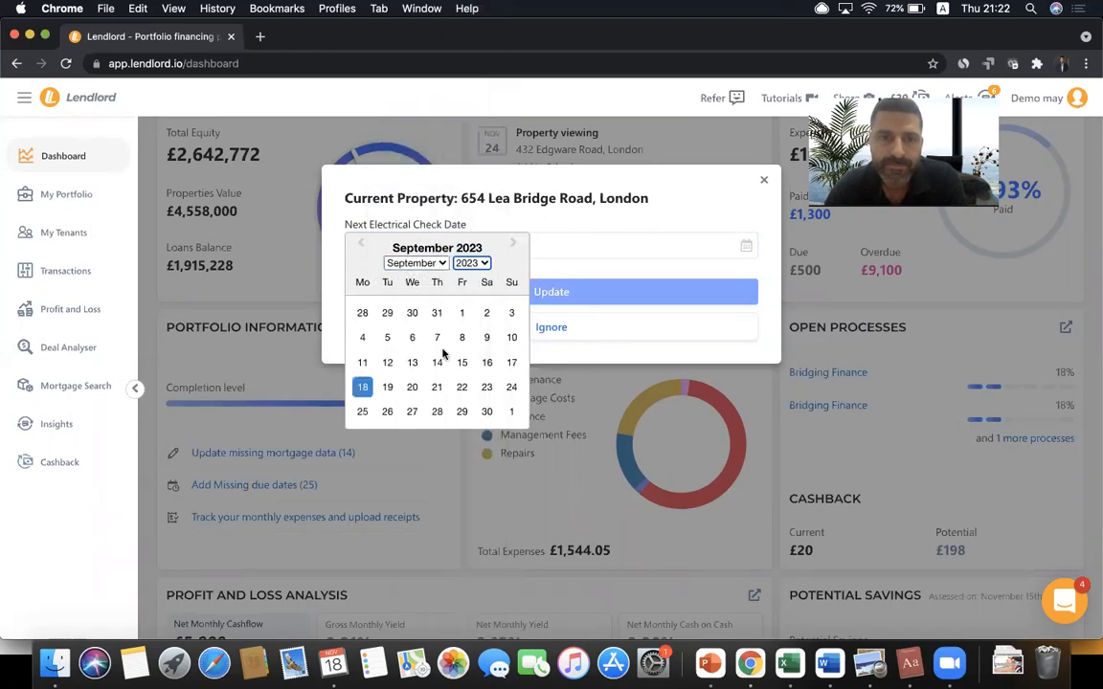
{"action": "left_click", "coordinate": [437, 362]}
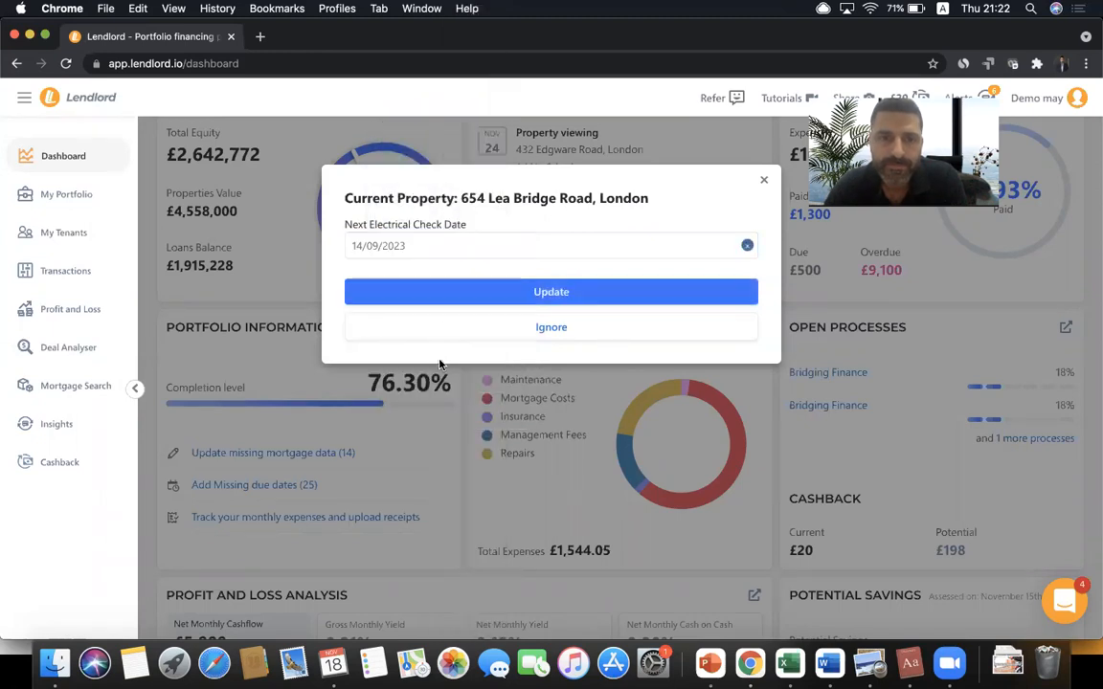
{"action": "left_click", "coordinate": [505, 287]}
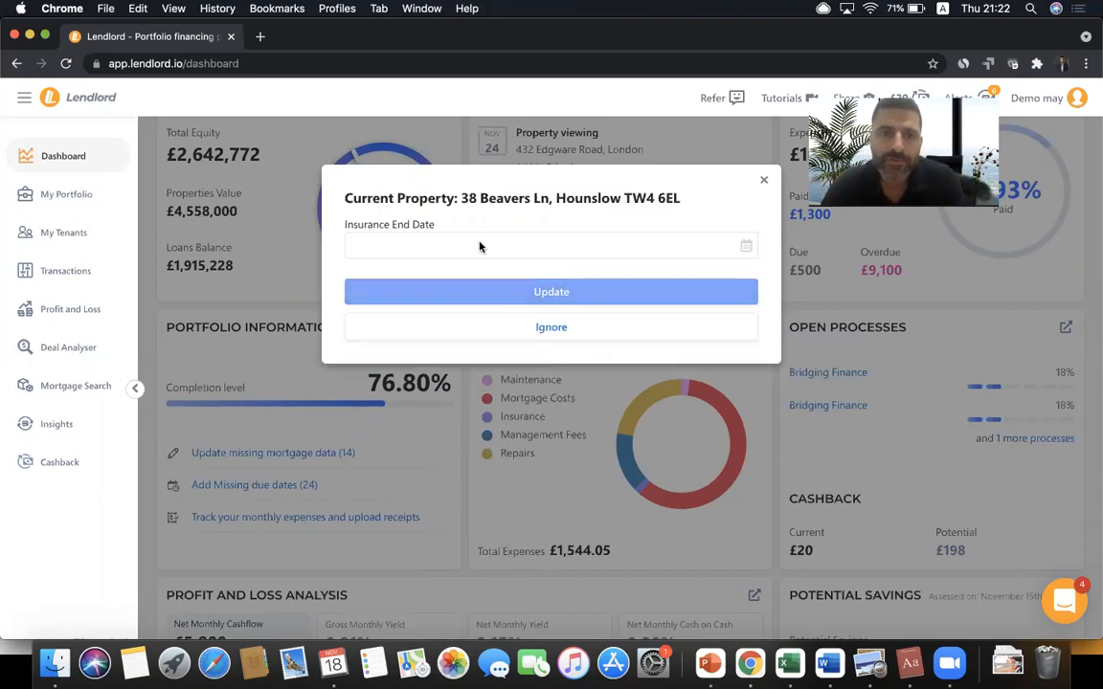
{"action": "left_click", "coordinate": [480, 246]}
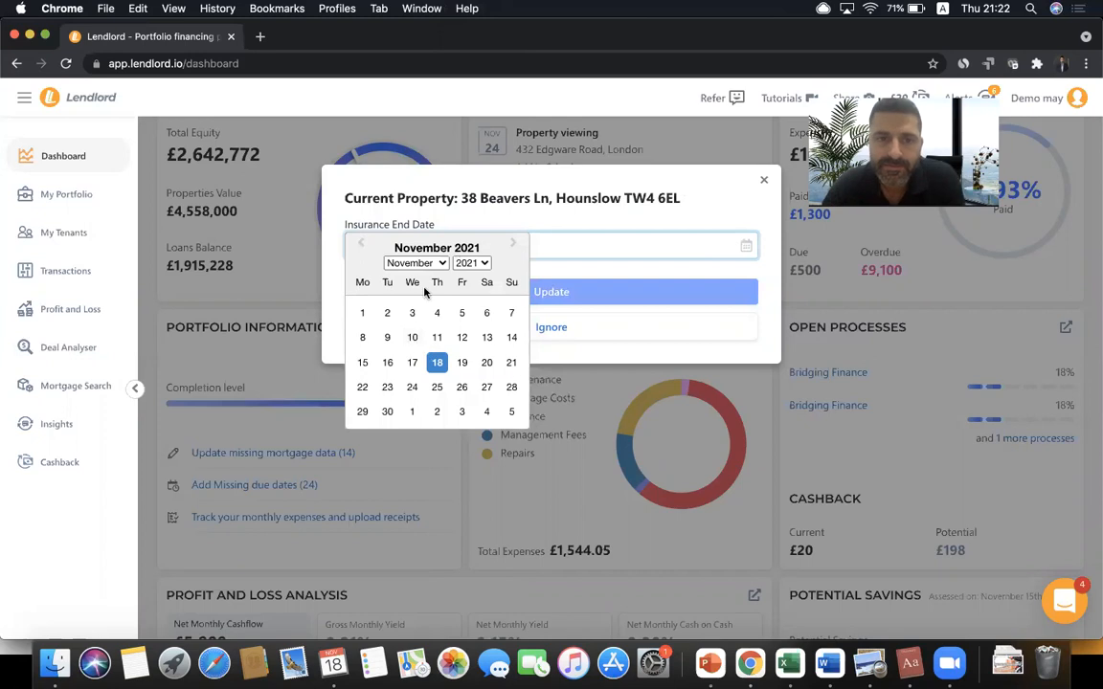
{"action": "left_click", "coordinate": [471, 262]}
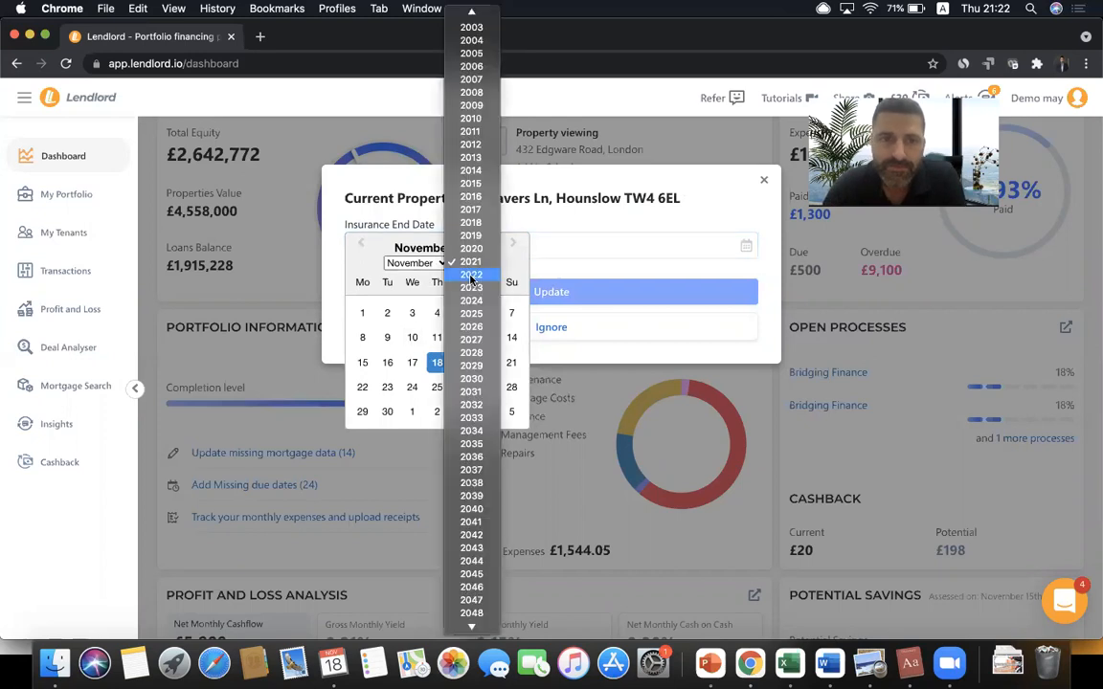
{"action": "left_click", "coordinate": [471, 274]}
{"action": "left_click", "coordinate": [413, 362]}
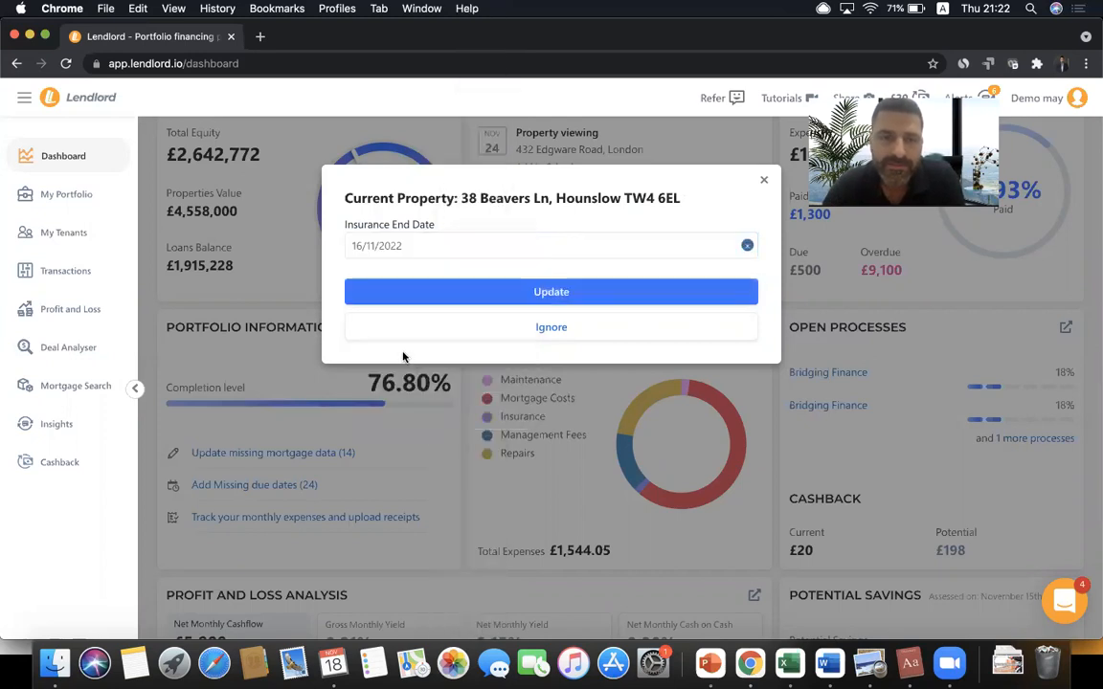
{"action": "left_click", "coordinate": [532, 291]}
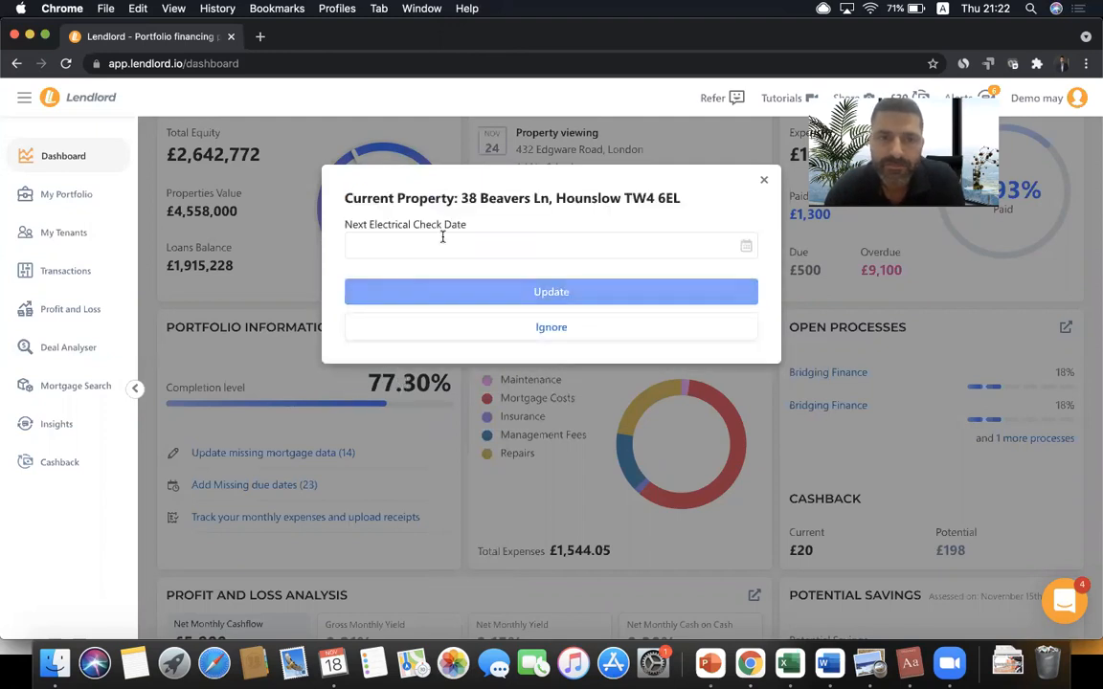
{"action": "left_click", "coordinate": [443, 241]}
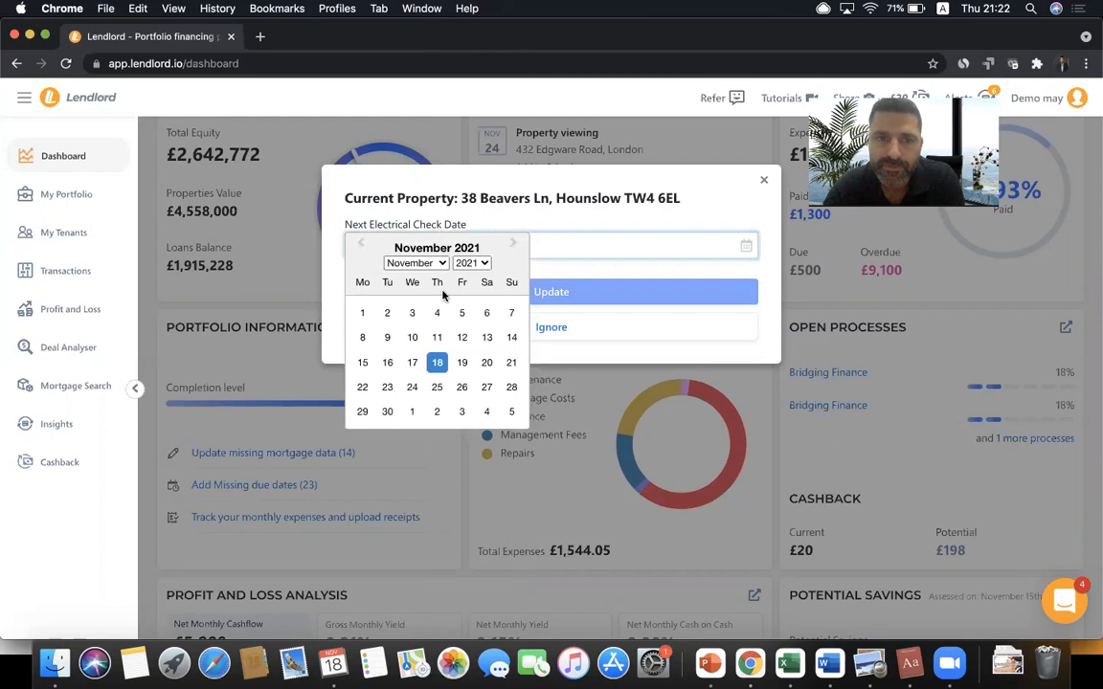
{"action": "left_click", "coordinate": [410, 387]}
{"action": "left_click", "coordinate": [442, 288]}
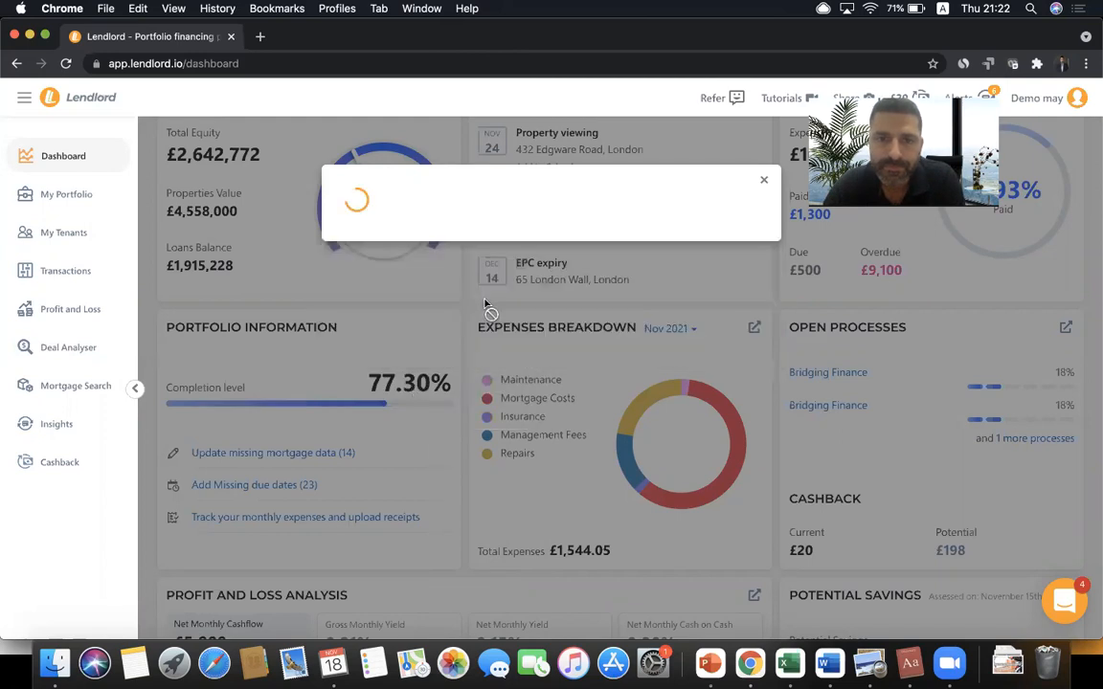
{"action": "left_click", "coordinate": [764, 183]}
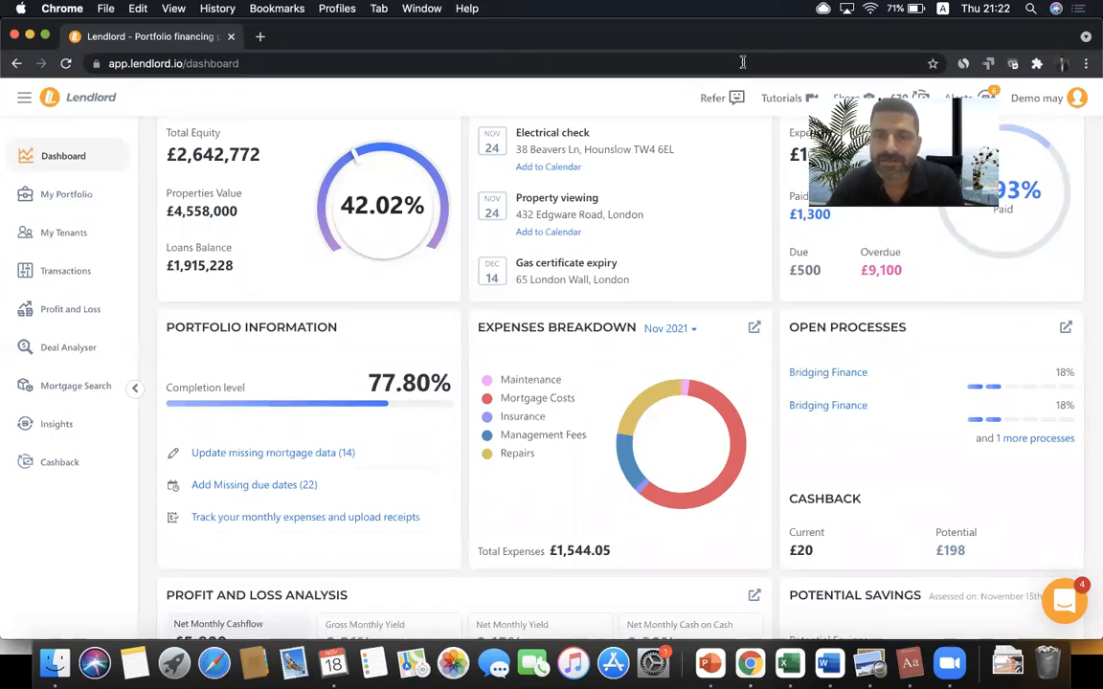
- Advance the agenda slideshow to slide 4, 'How to filter my data', then open Lendlord's My Portfolio table
{"action": "key", "text": "super+Tab"}
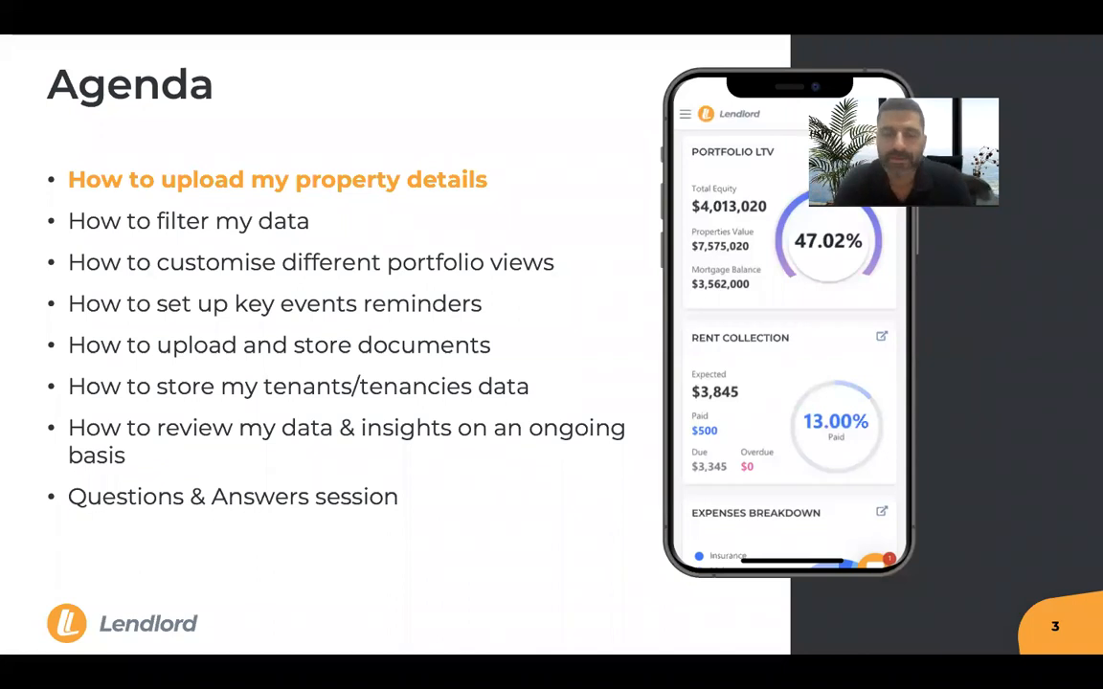
{"action": "key", "text": "Right"}
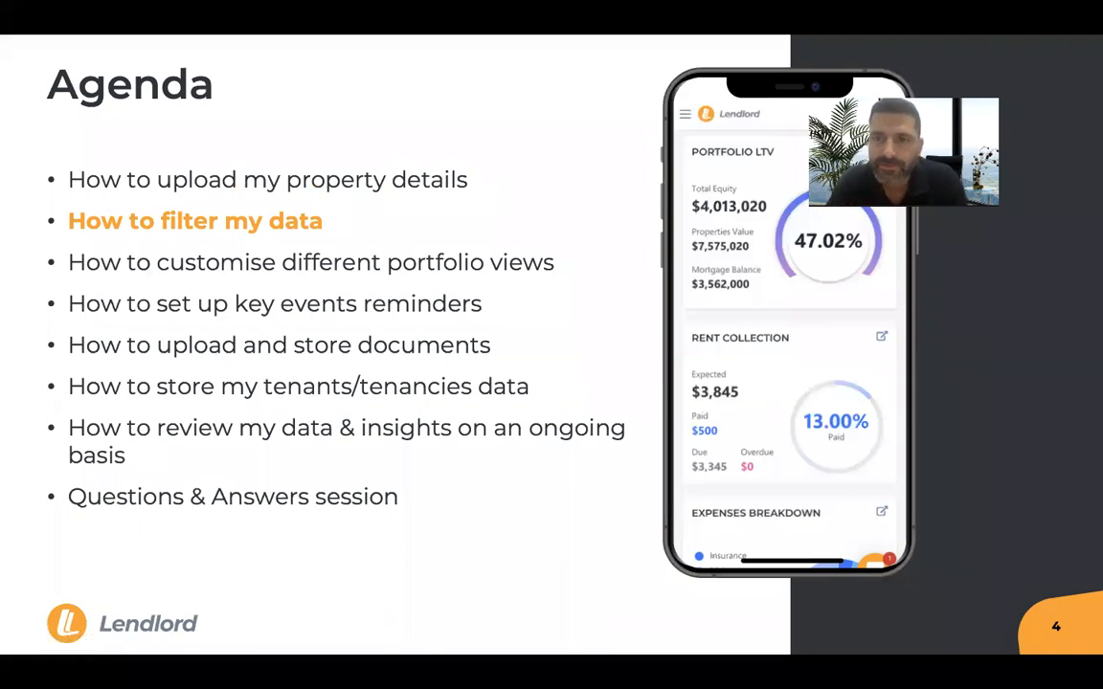
{"action": "key", "text": "super+Tab"}
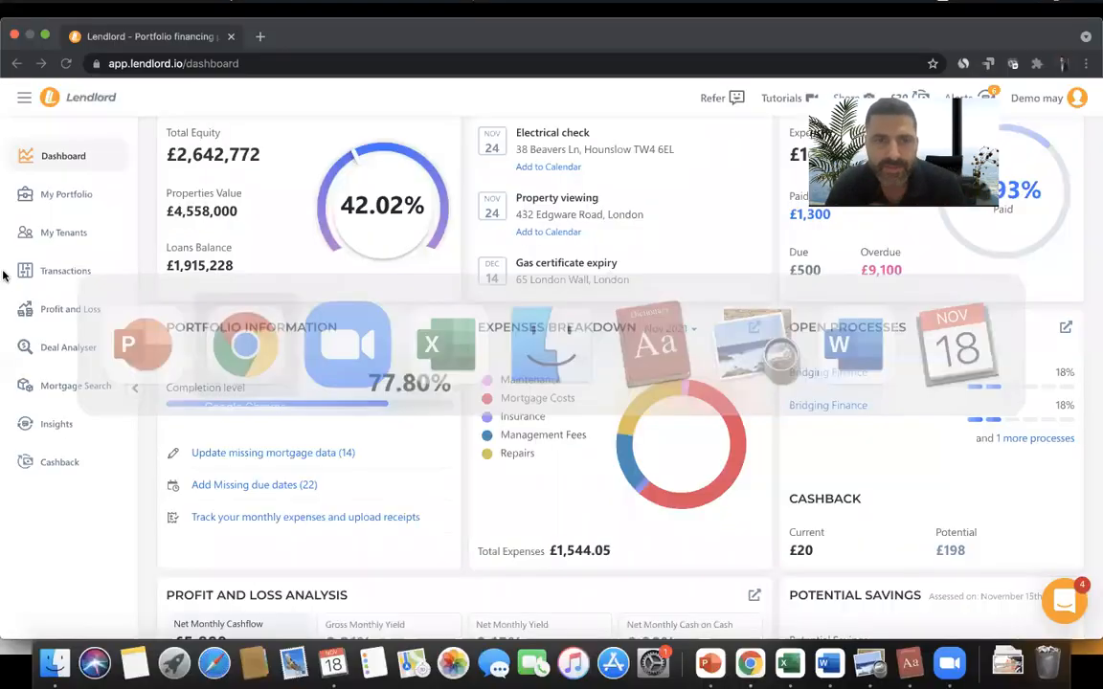
{"action": "left_click", "coordinate": [67, 201]}
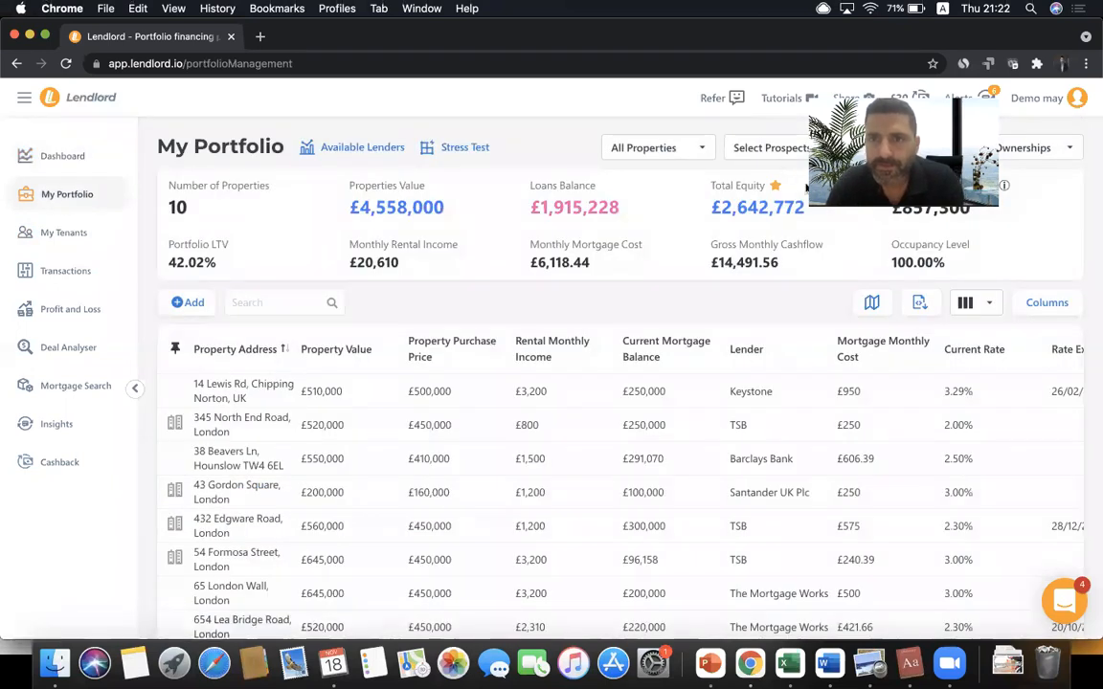
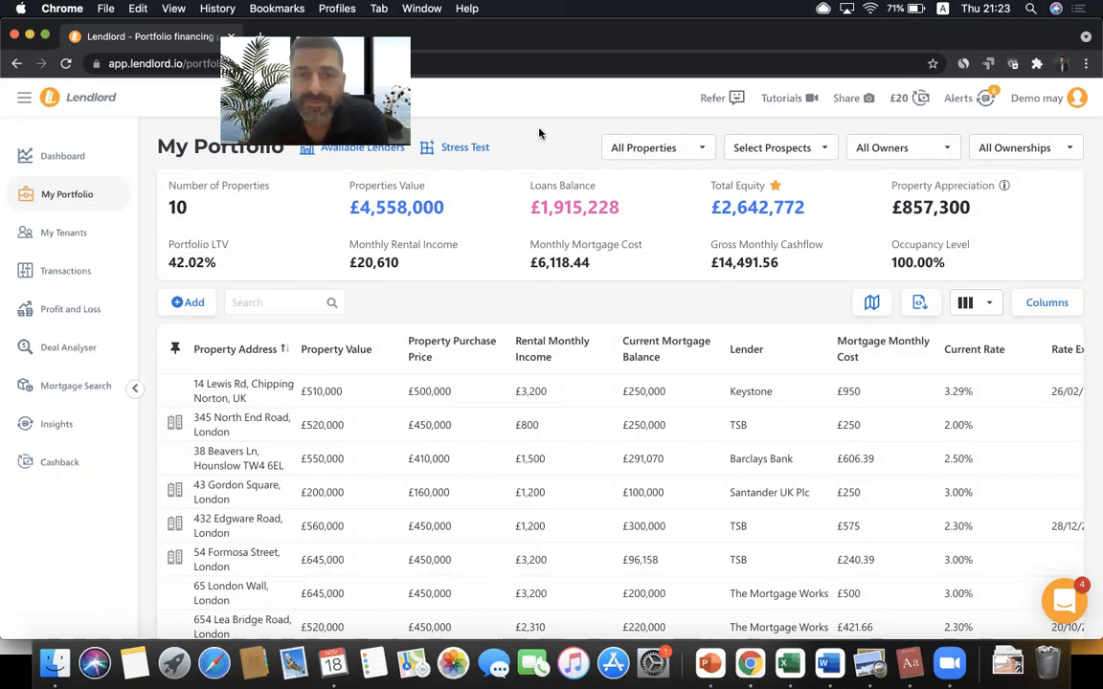
{"action": "left_click", "coordinate": [686, 148]}
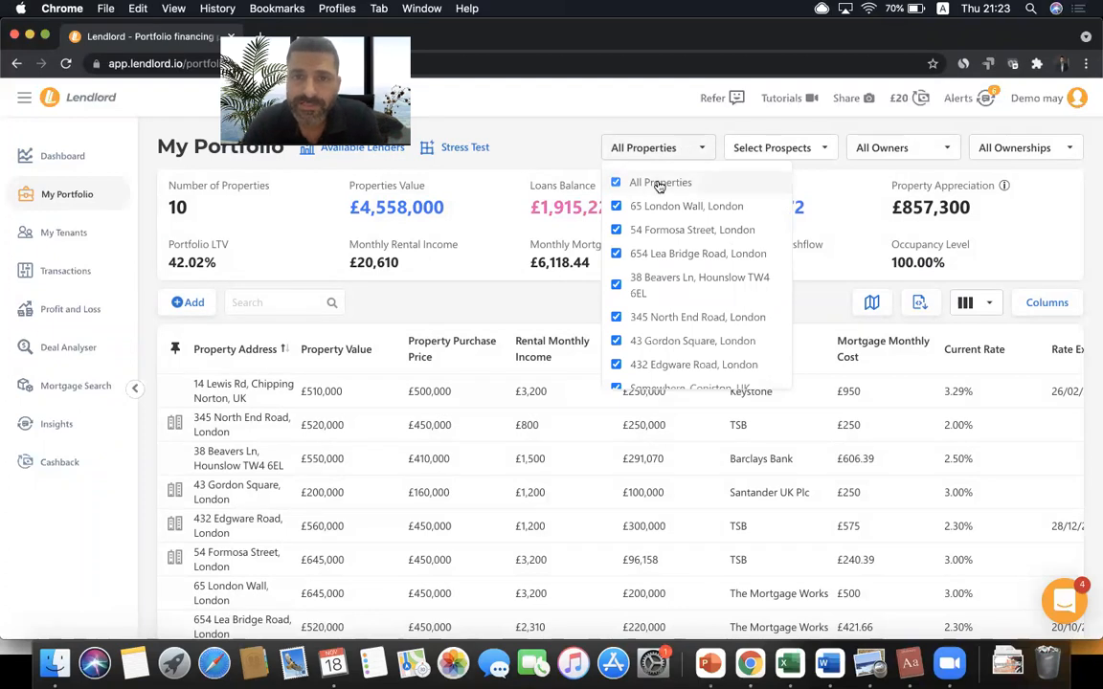
{"action": "left_click", "coordinate": [658, 183]}
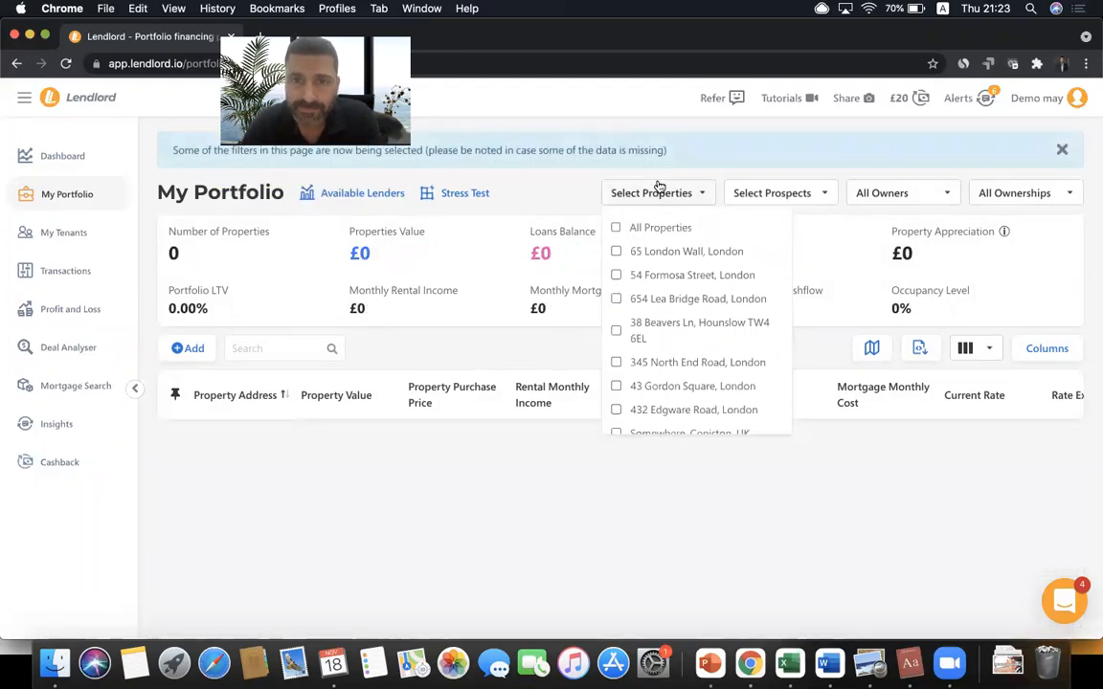
{"action": "left_click", "coordinate": [617, 252]}
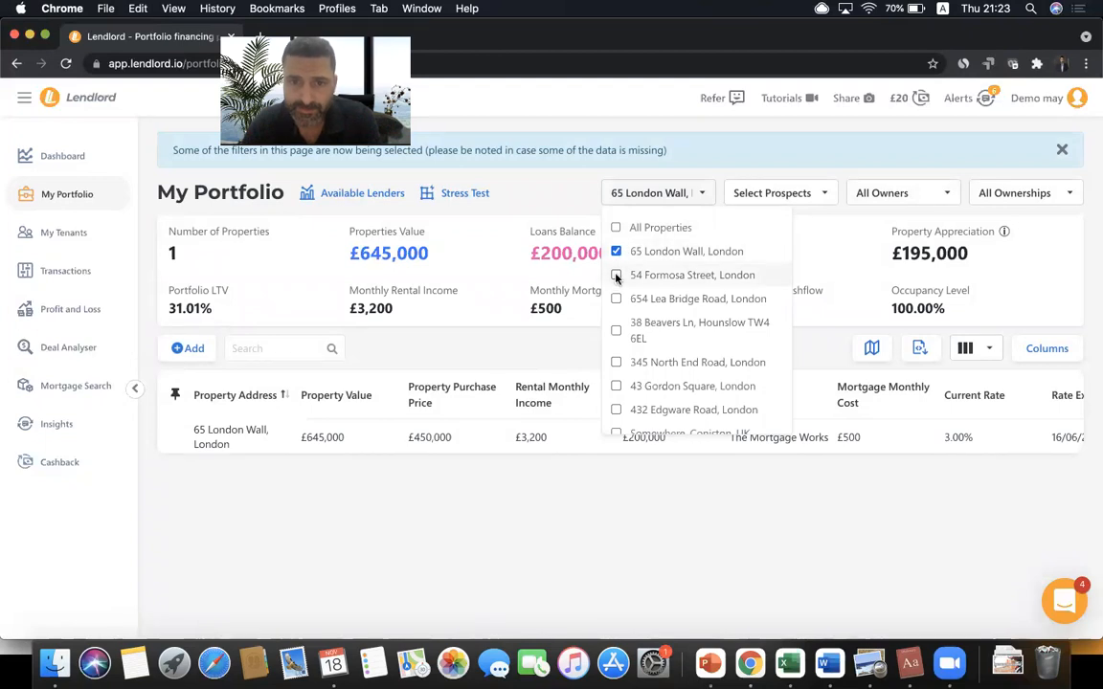
{"action": "left_click", "coordinate": [647, 213]}
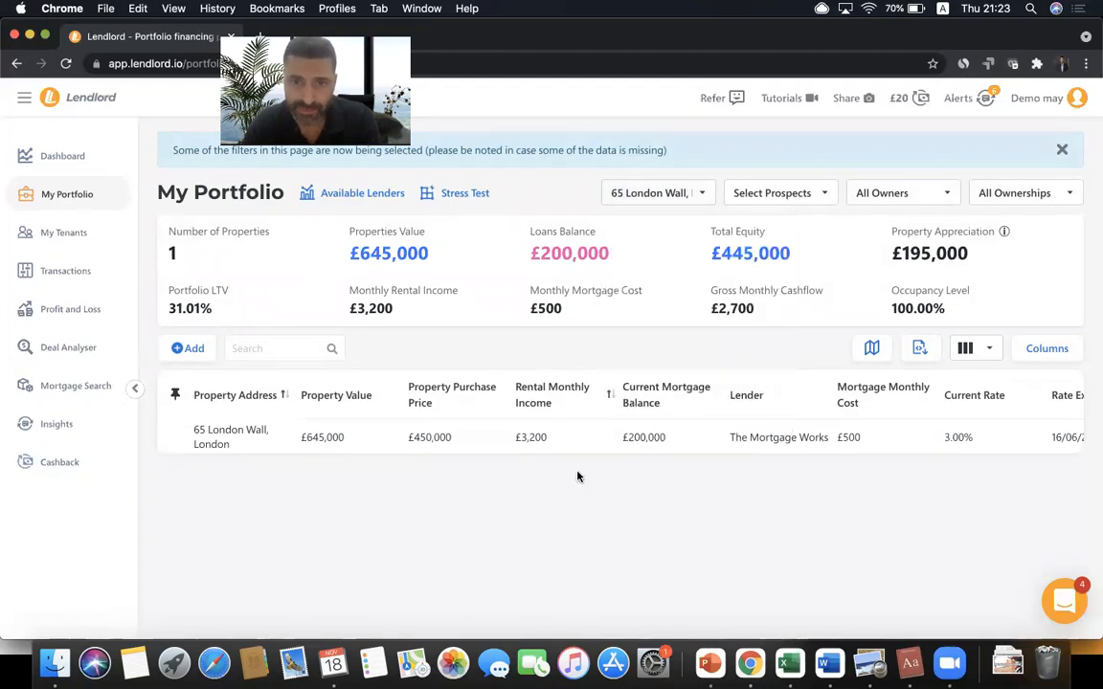
{"action": "scroll", "coordinate": [598, 438], "scroll_direction": "right", "scroll_amount": 5}
{"action": "scroll", "coordinate": [597, 436], "scroll_direction": "right", "scroll_amount": 3}
{"action": "scroll", "coordinate": [597, 434], "scroll_direction": "left", "scroll_amount": 5}
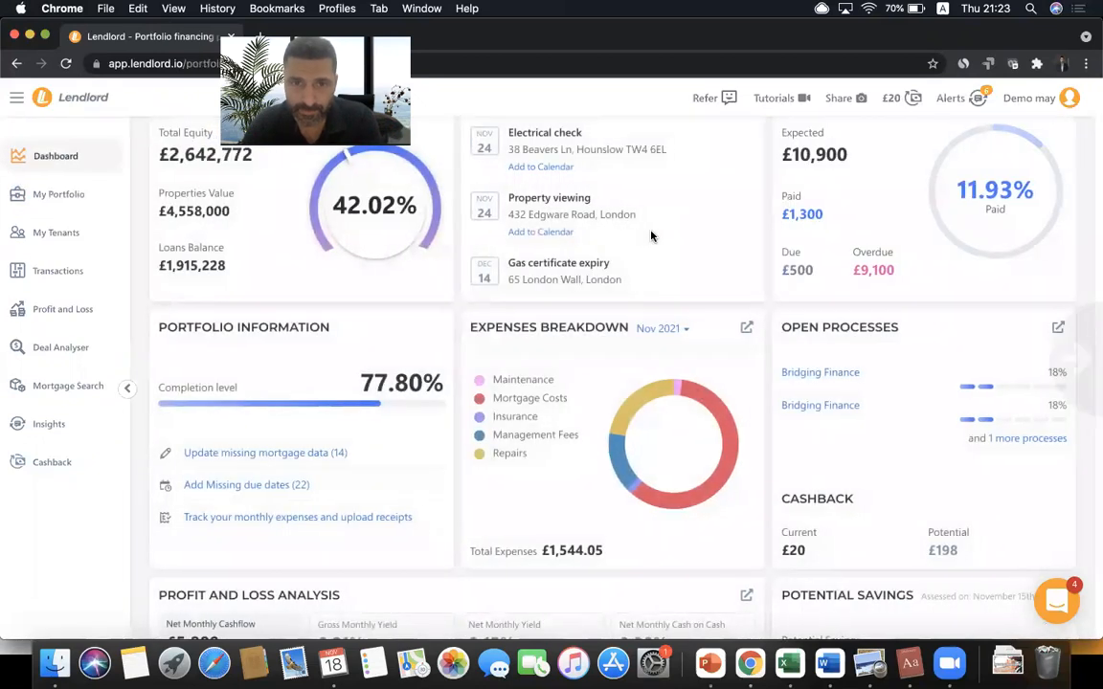
{"action": "scroll", "coordinate": [652, 237], "scroll_direction": "right", "scroll_amount": 5}
{"action": "left_click", "coordinate": [656, 147]}
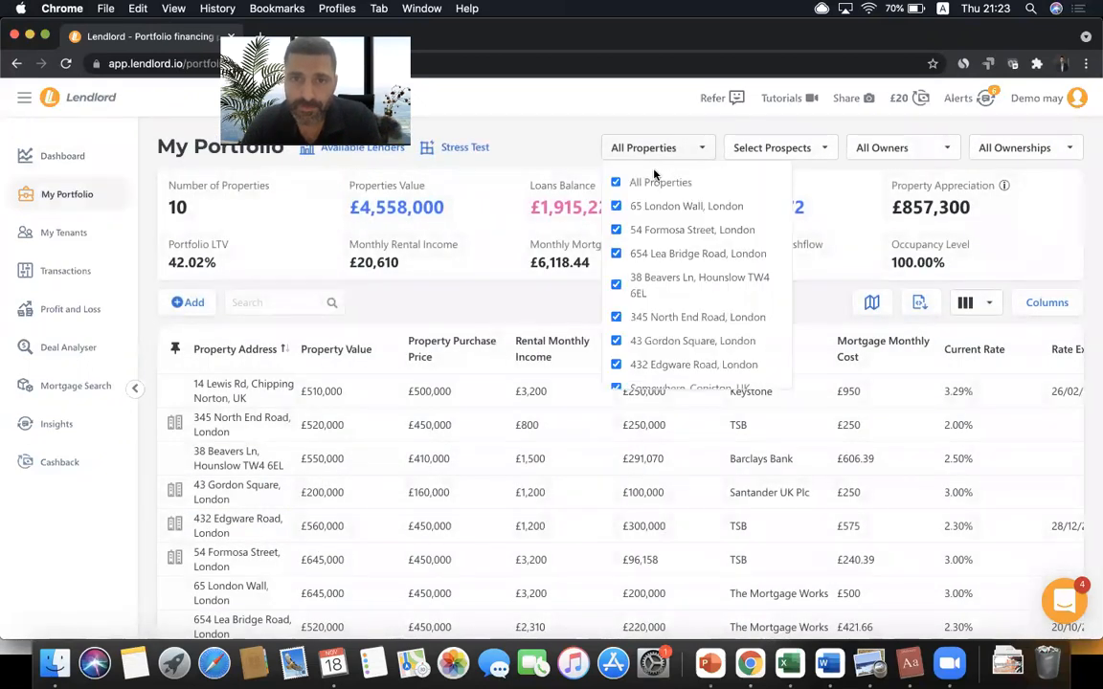
{"action": "left_click", "coordinate": [634, 182]}
{"action": "left_click", "coordinate": [644, 276]}
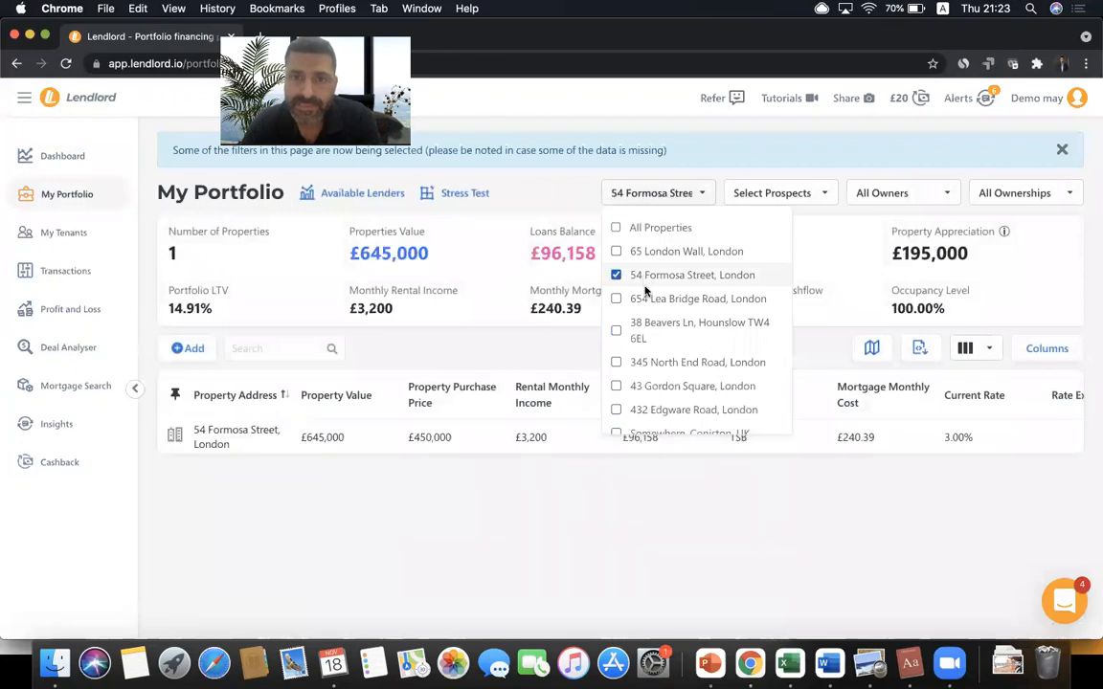
{"action": "left_click", "coordinate": [640, 363]}
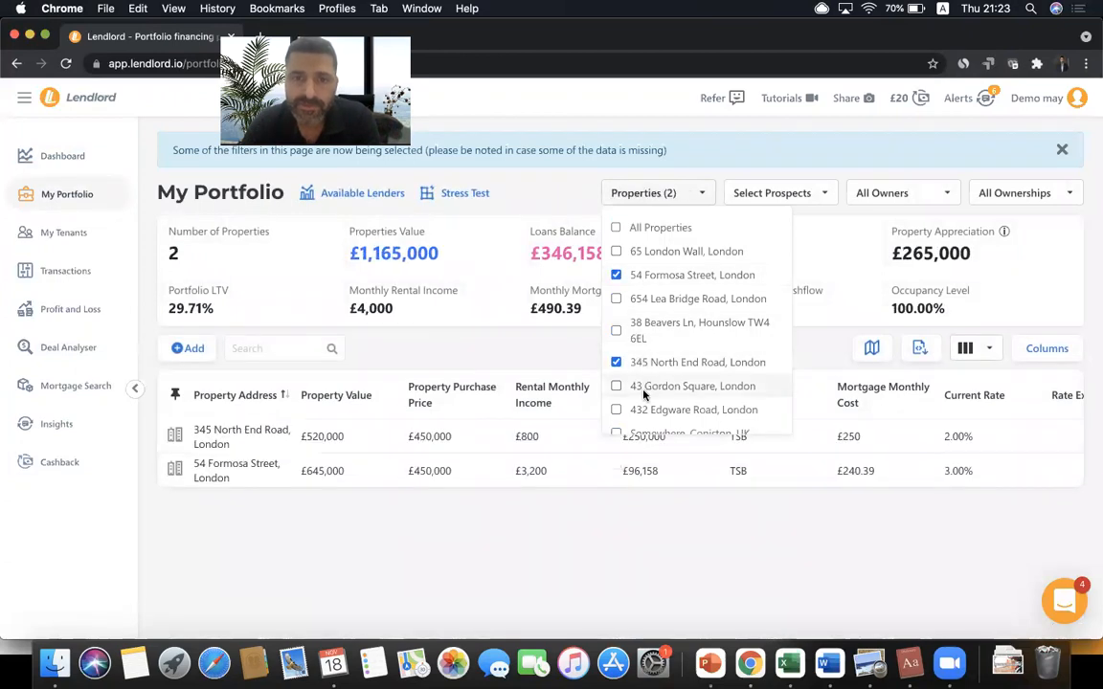
{"action": "left_click", "coordinate": [642, 387]}
{"action": "left_click", "coordinate": [686, 195]}
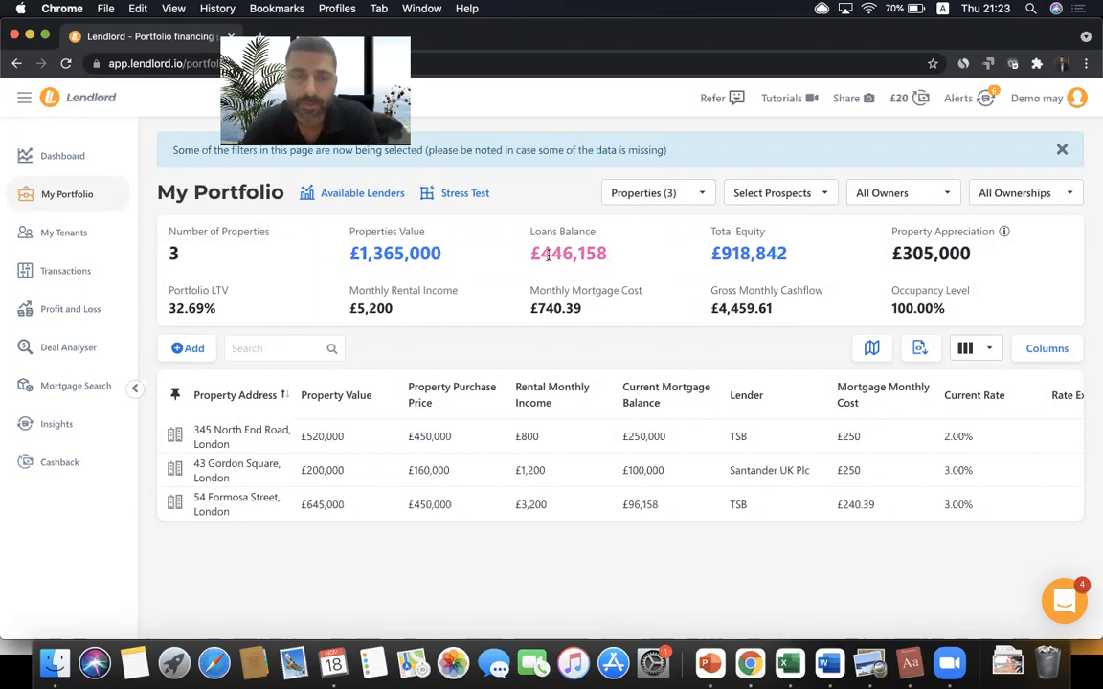
{"action": "left_click", "coordinate": [655, 195]}
{"action": "left_click", "coordinate": [642, 227]}
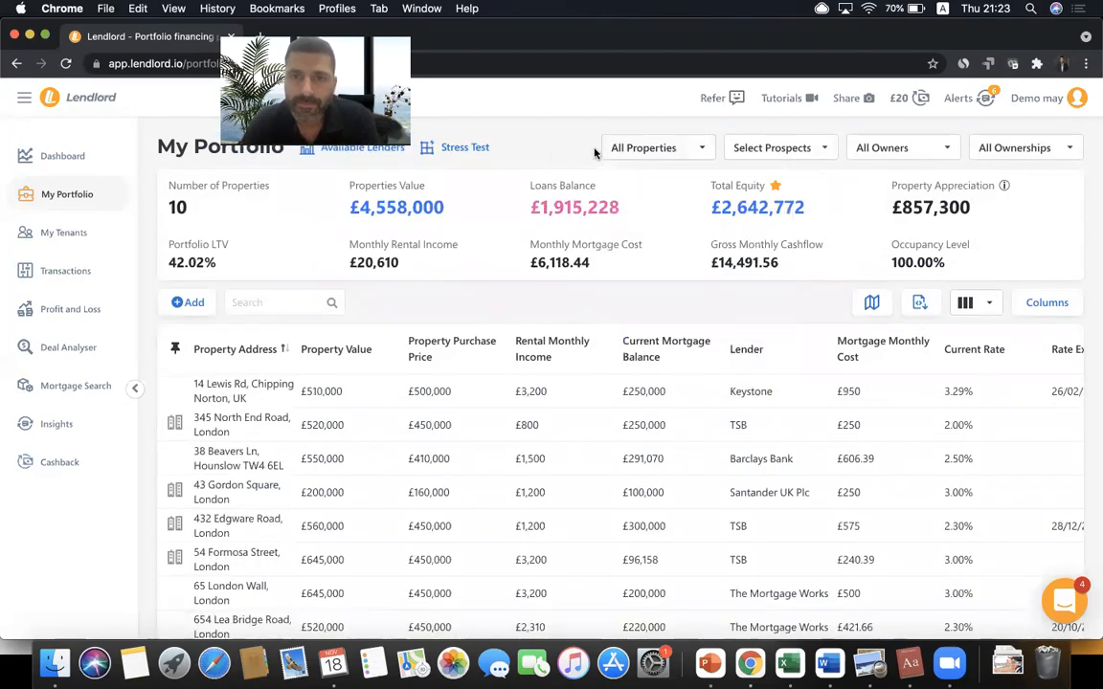
- Clear all properties from the filter and include all prospects instead
{"action": "left_click", "coordinate": [804, 149]}
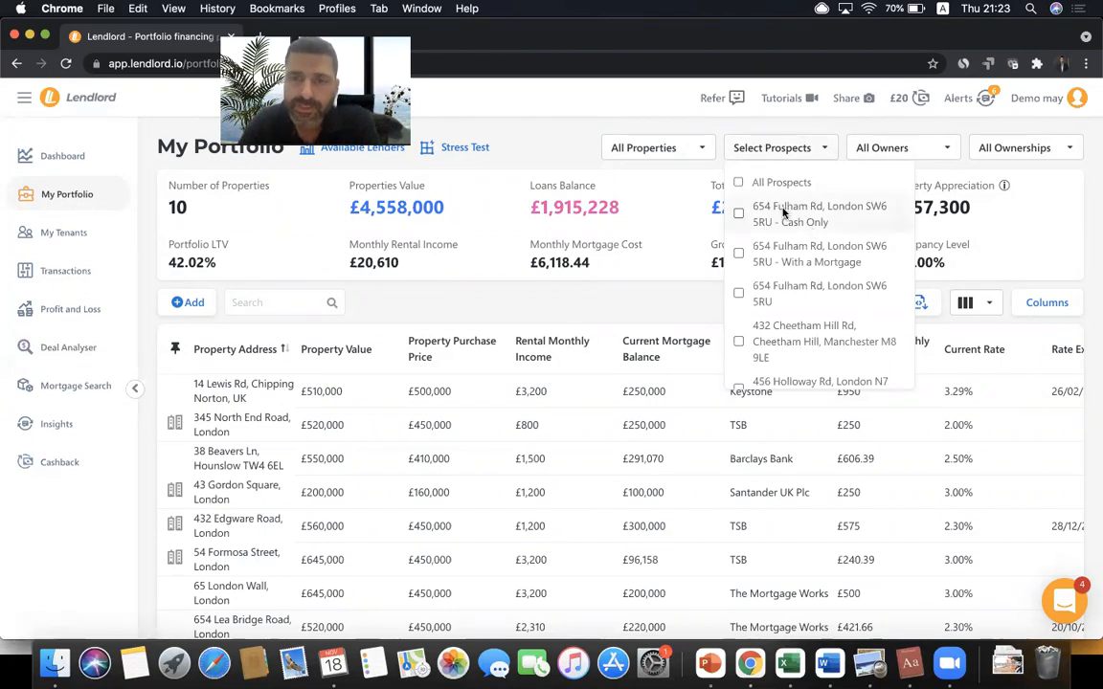
{"action": "left_click", "coordinate": [569, 155]}
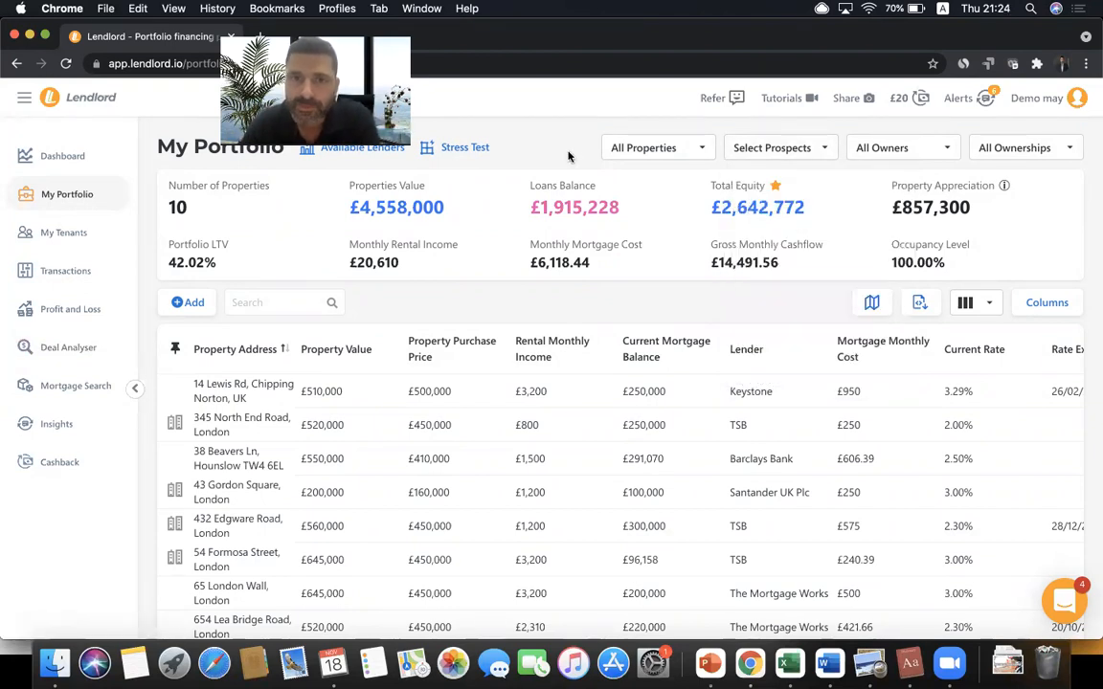
{"action": "left_click", "coordinate": [655, 151]}
{"action": "left_click", "coordinate": [651, 182]}
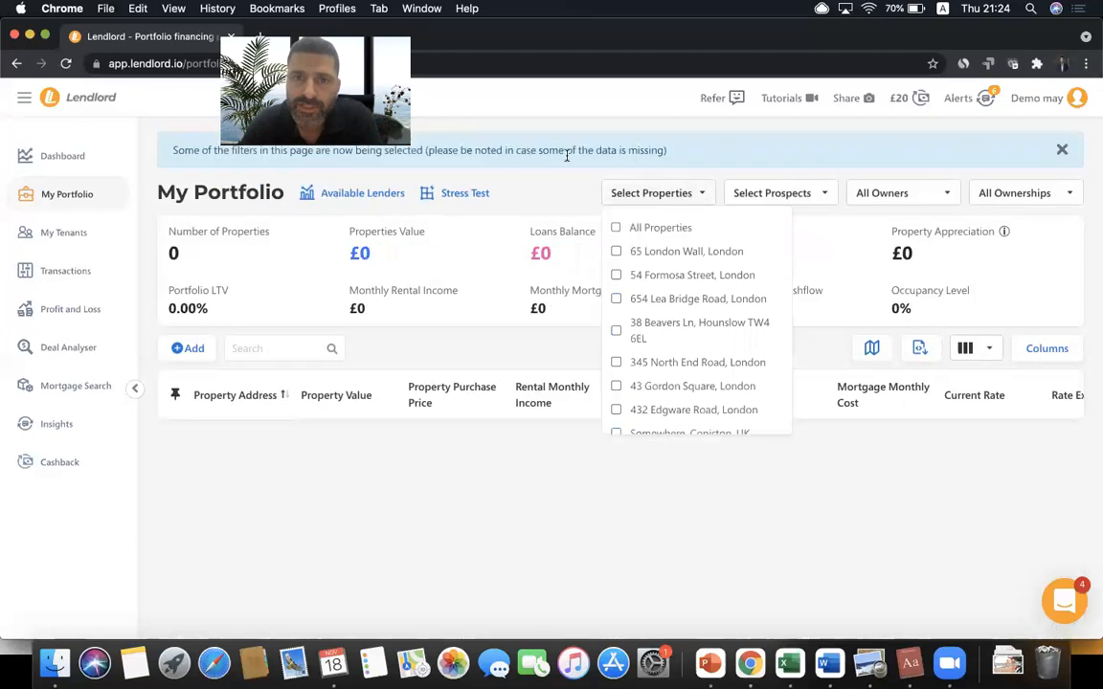
{"action": "left_click", "coordinate": [666, 196]}
{"action": "left_click", "coordinate": [777, 195]}
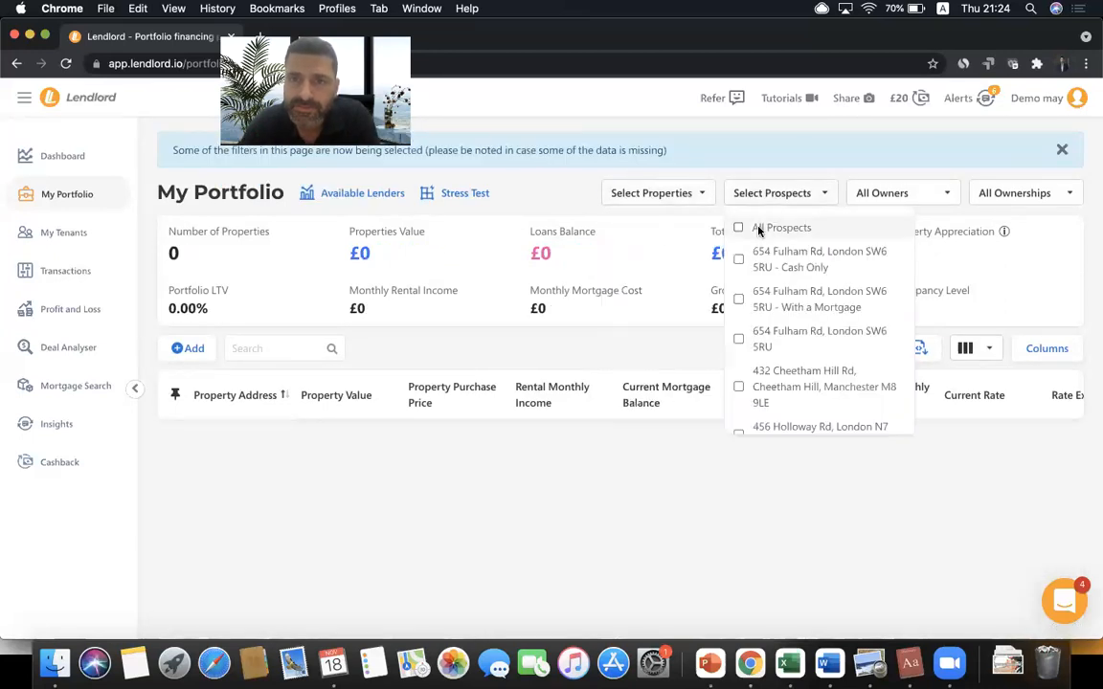
{"action": "left_click", "coordinate": [763, 229]}
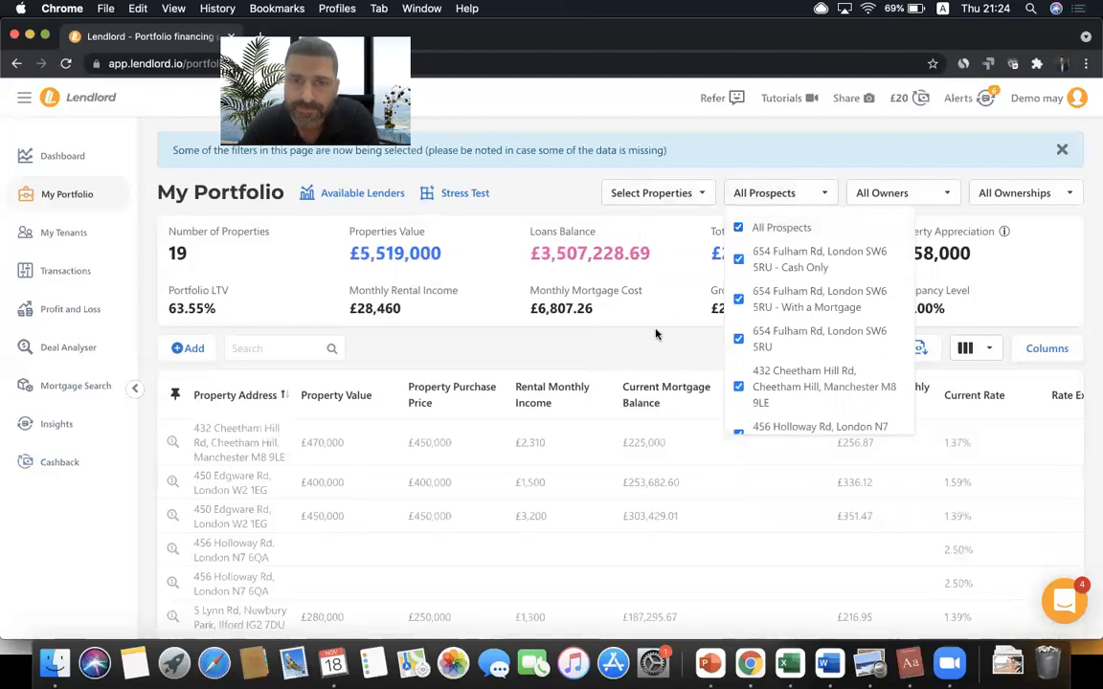
- Inspect the Creek Rd prospect's deal details, then close it without saving
{"action": "scroll", "coordinate": [641, 443], "scroll_direction": "down", "scroll_amount": 10}
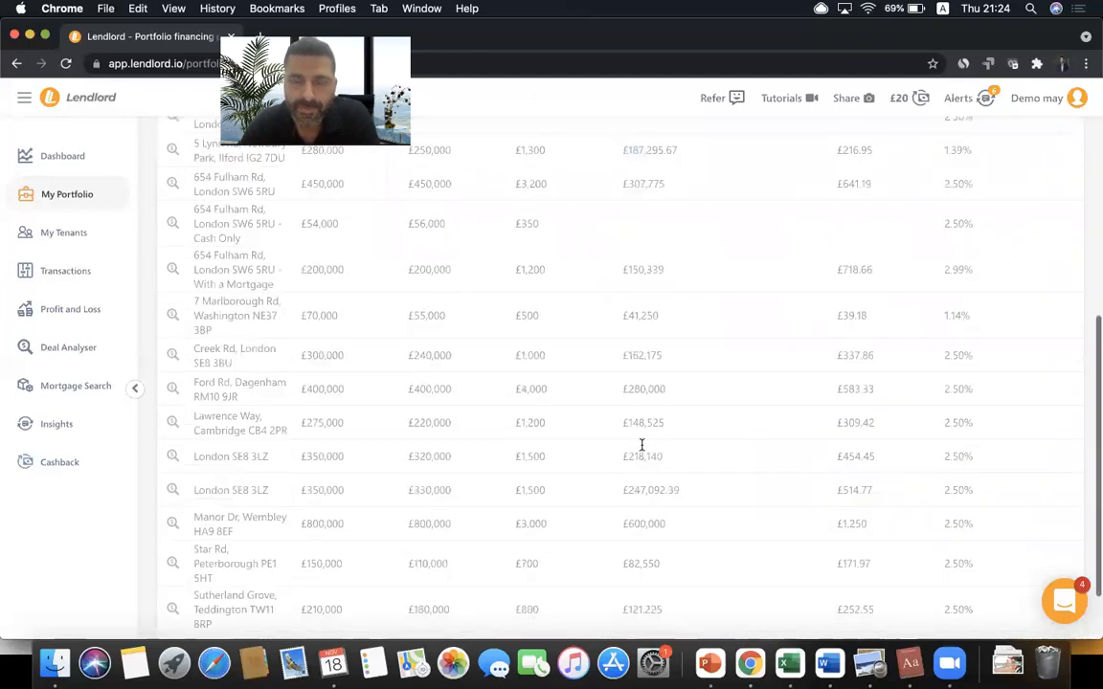
{"action": "left_click", "coordinate": [964, 385]}
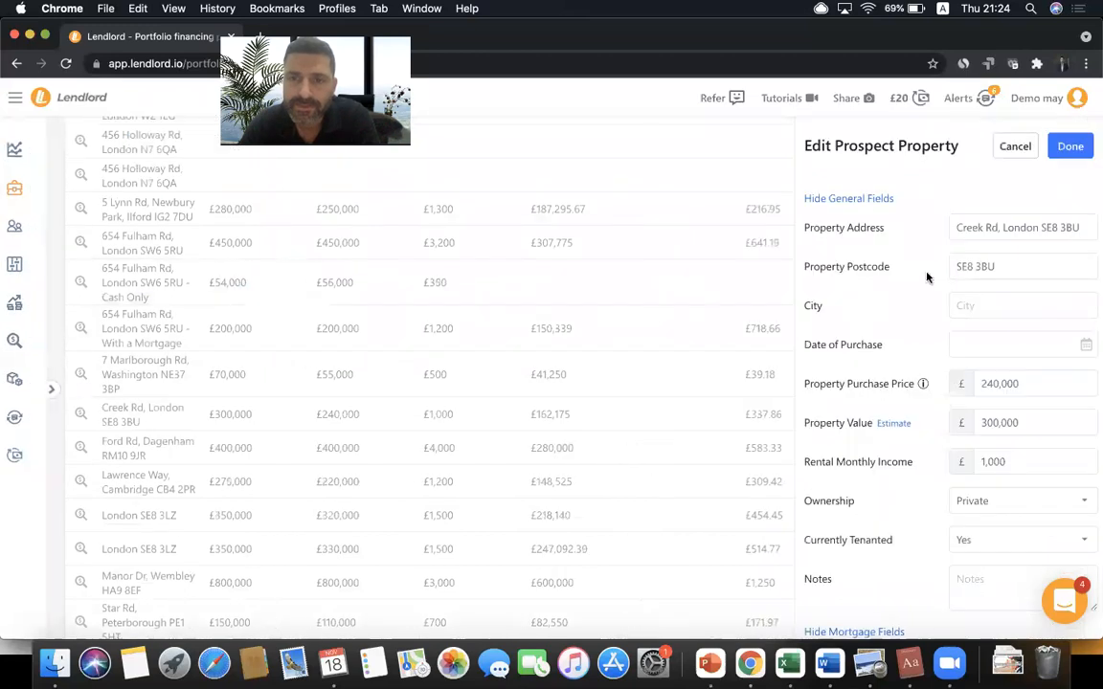
{"action": "scroll", "coordinate": [906, 306], "scroll_direction": "down", "scroll_amount": 15}
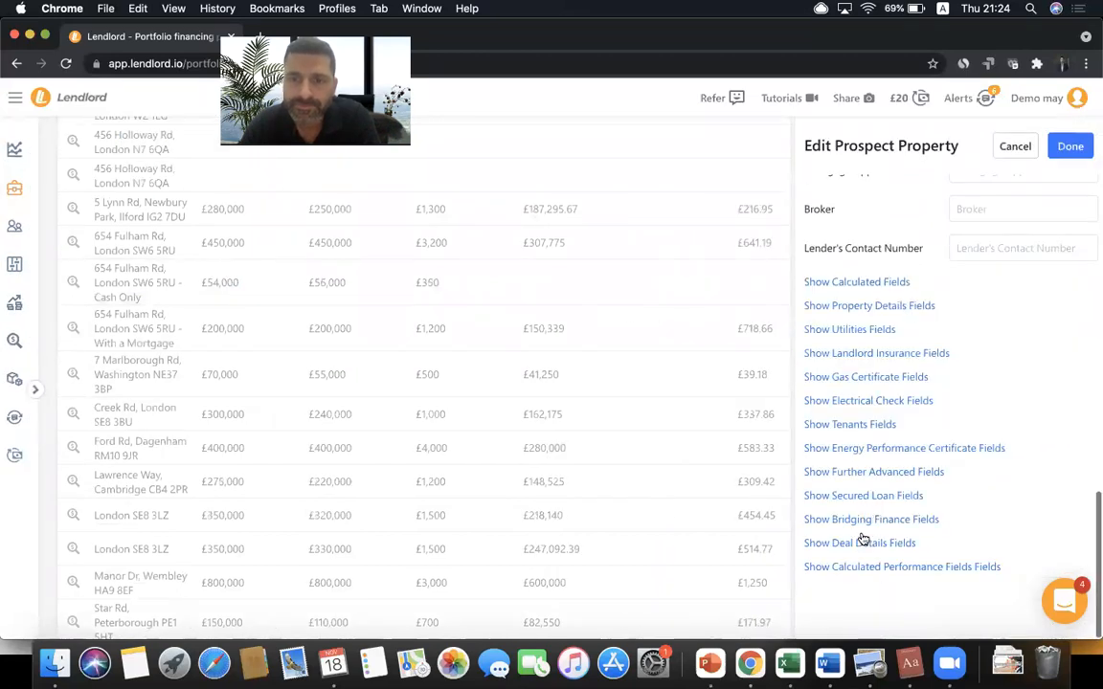
{"action": "left_click", "coordinate": [860, 542]}
{"action": "scroll", "coordinate": [977, 395], "scroll_direction": "down", "scroll_amount": 5}
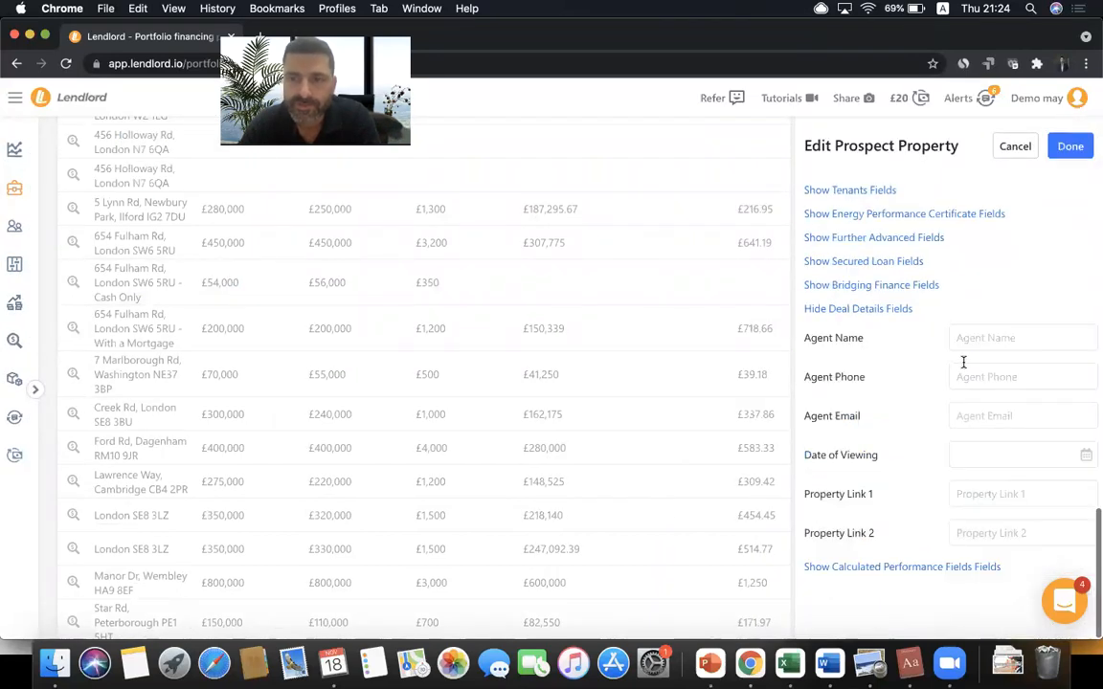
{"action": "left_click", "coordinate": [1015, 147]}
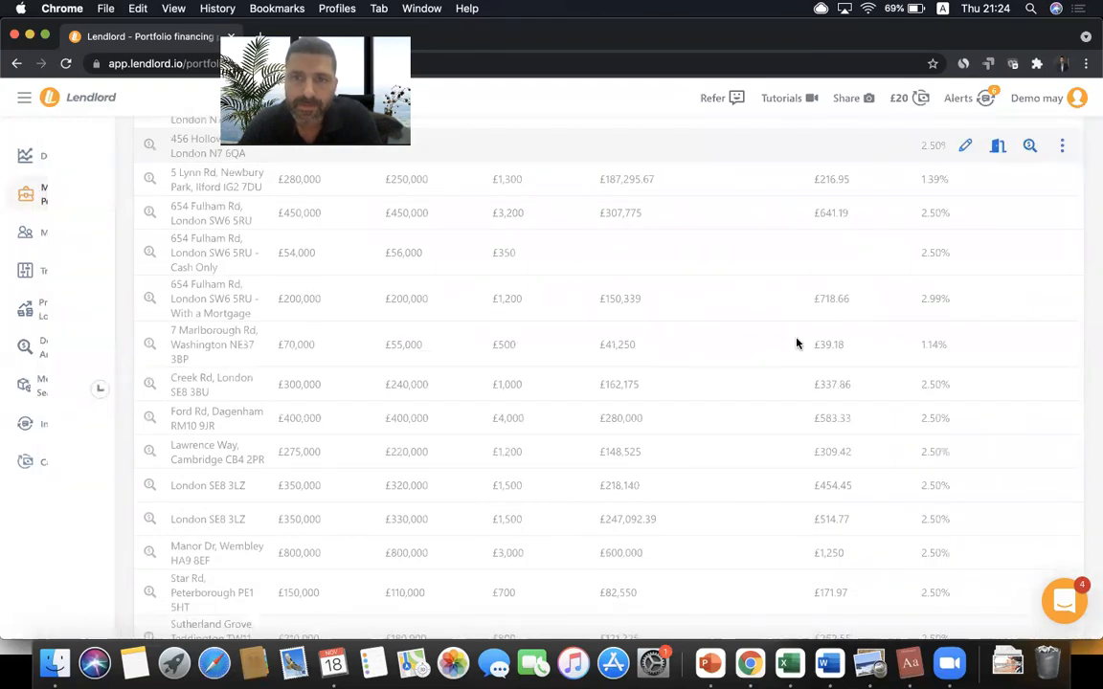
{"action": "scroll", "coordinate": [796, 343], "scroll_direction": "up", "scroll_amount": 5}
- Remove all prospects and include all properties again
{"action": "left_click", "coordinate": [738, 195]}
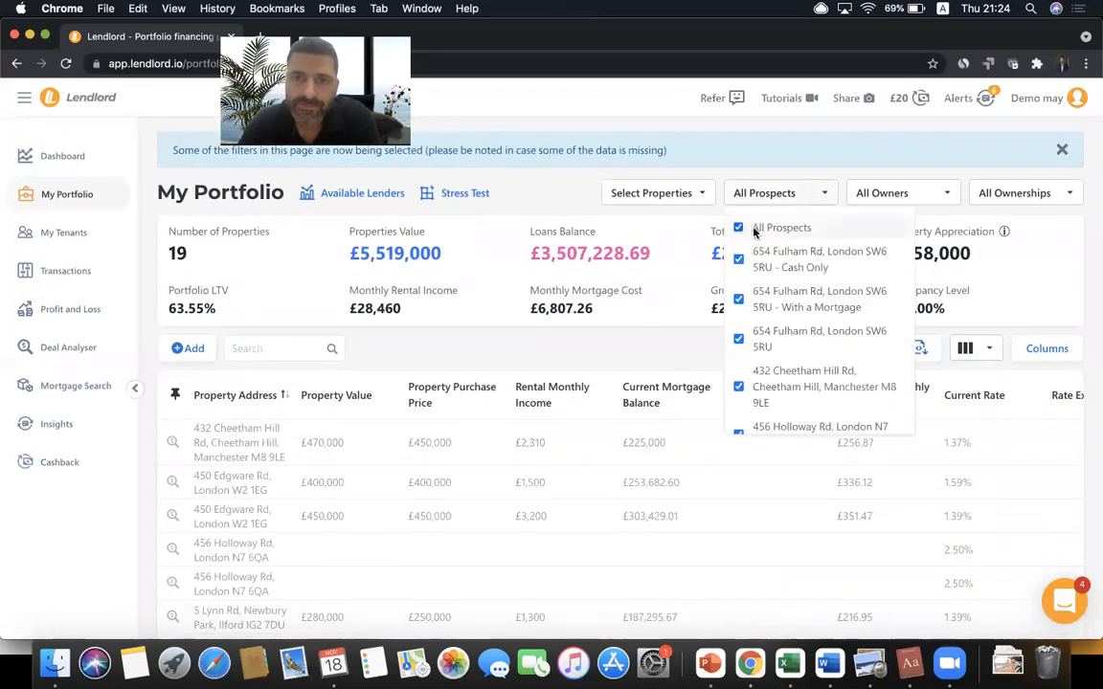
{"action": "left_click", "coordinate": [755, 231]}
{"action": "left_click", "coordinate": [697, 195]}
{"action": "left_click", "coordinate": [620, 227]}
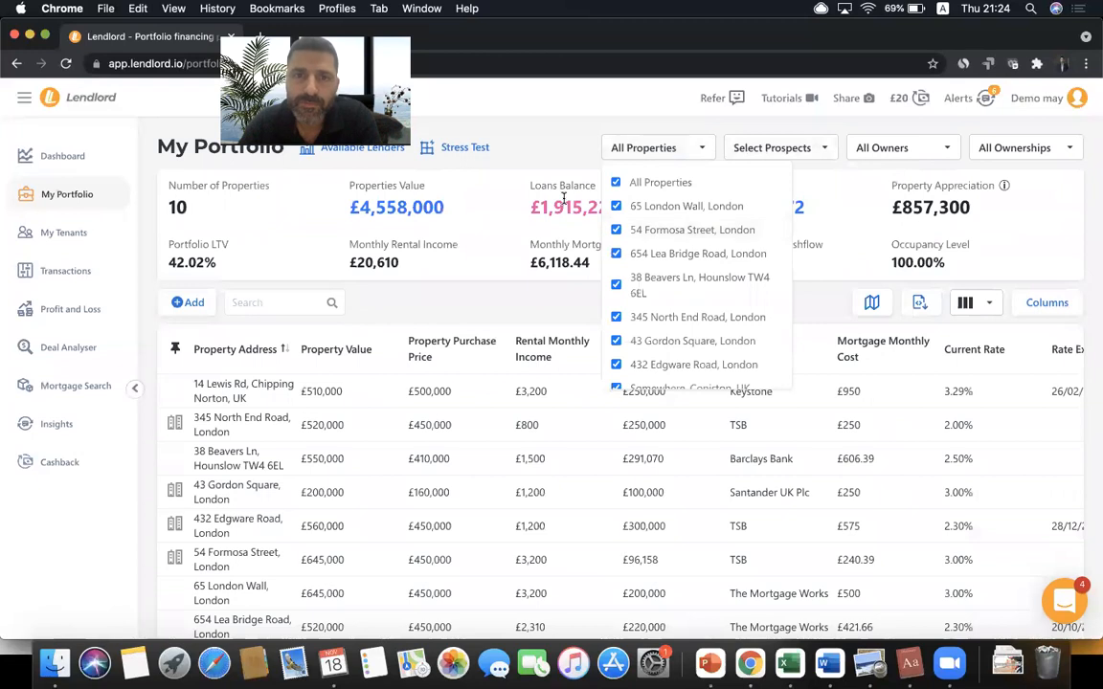
{"action": "left_click", "coordinate": [551, 150]}
{"action": "left_click", "coordinate": [675, 150]}
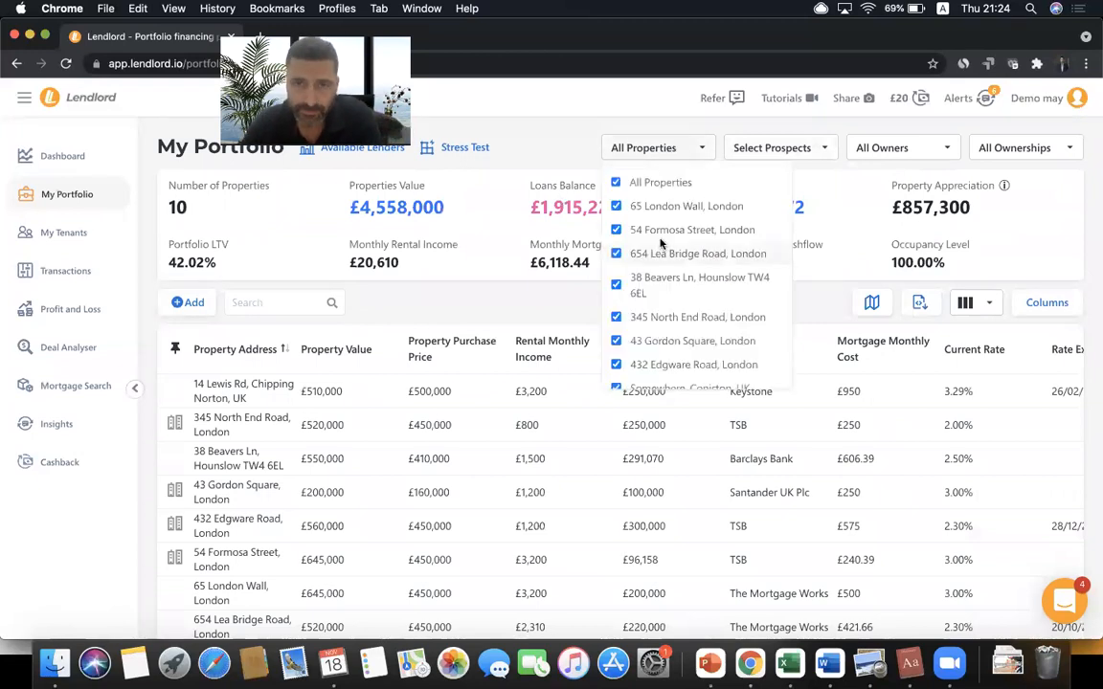
{"action": "scroll", "coordinate": [659, 244], "scroll_direction": "down", "scroll_amount": 2}
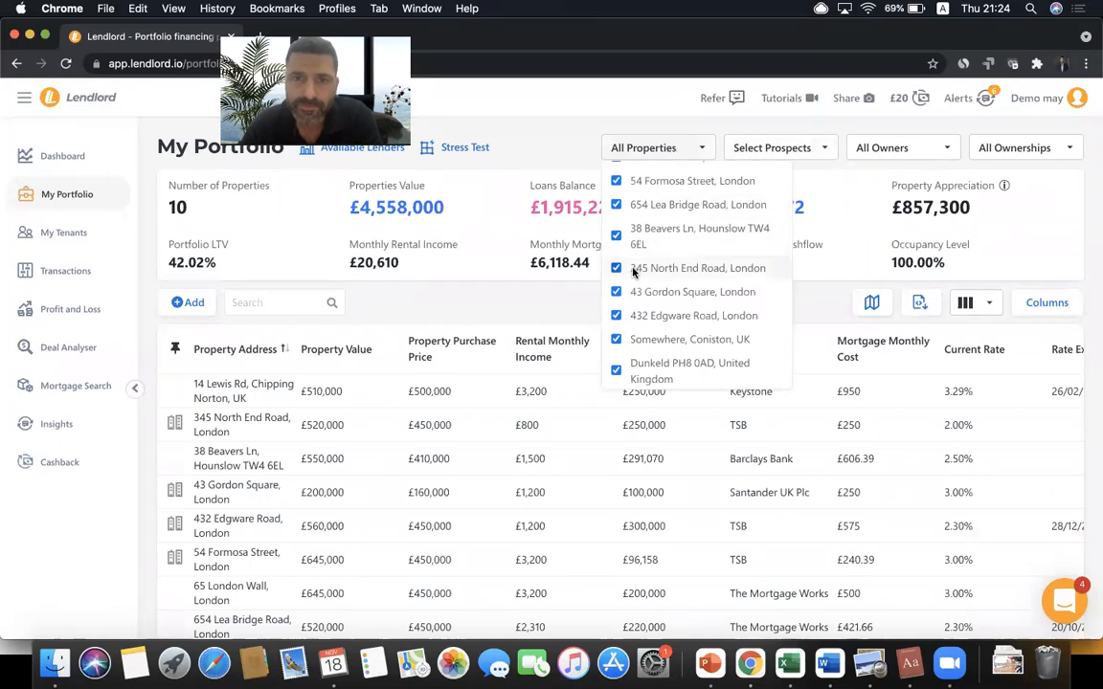
{"action": "left_click", "coordinate": [633, 271]}
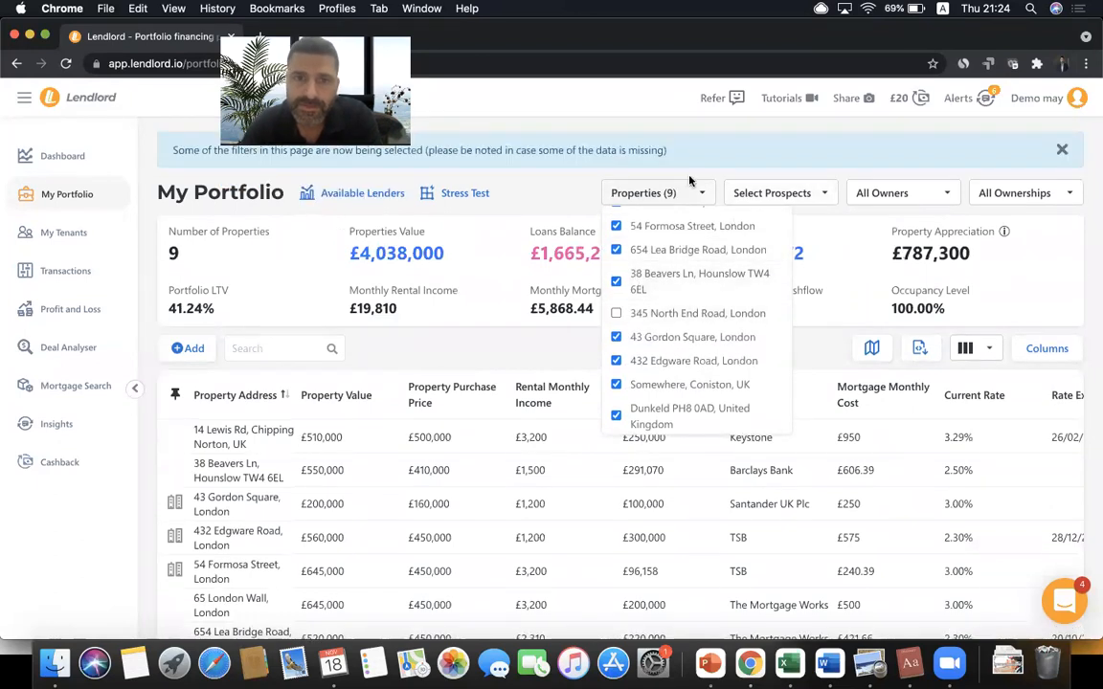
{"action": "left_click", "coordinate": [750, 191]}
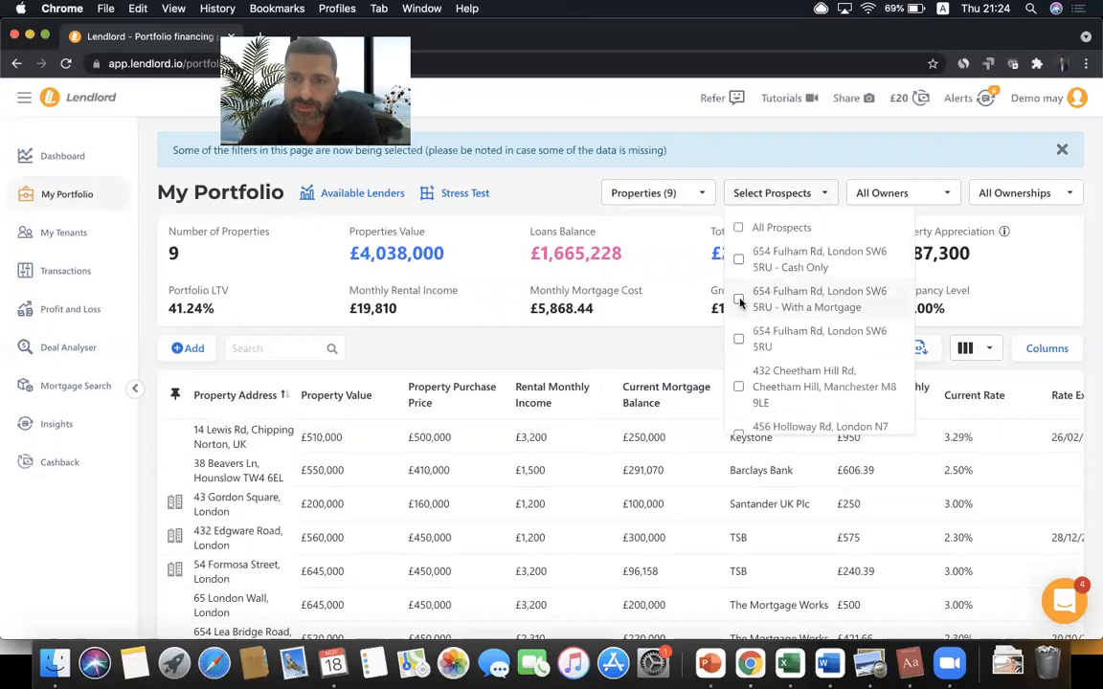
{"action": "scroll", "coordinate": [738, 342], "scroll_direction": "down", "scroll_amount": 2}
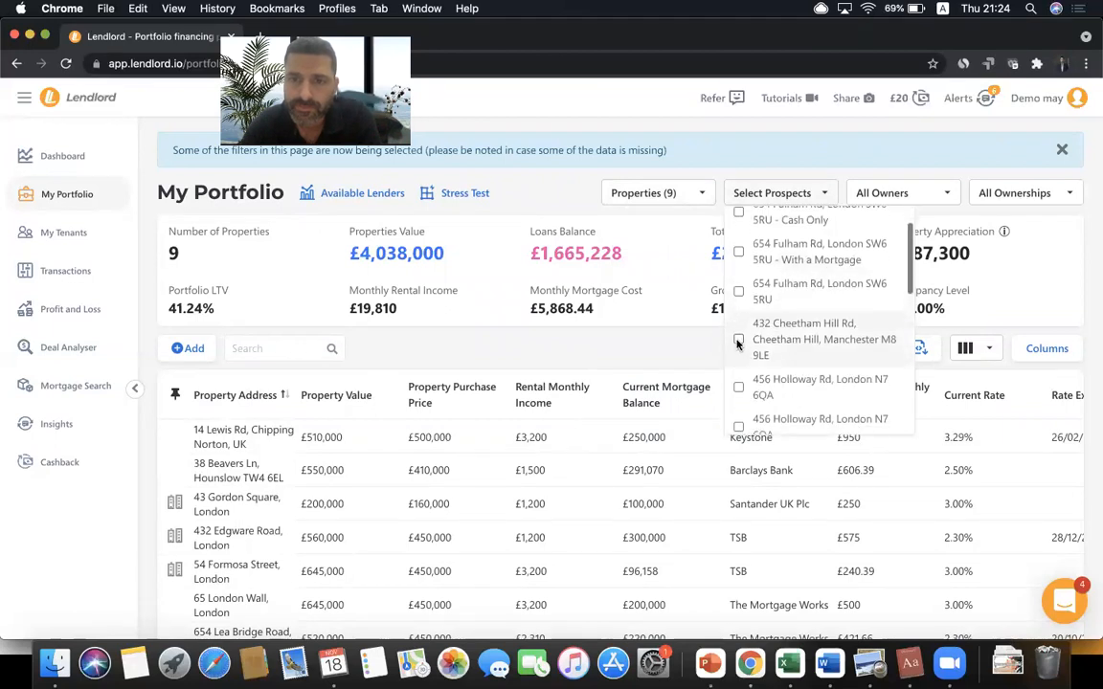
{"action": "left_click", "coordinate": [738, 340]}
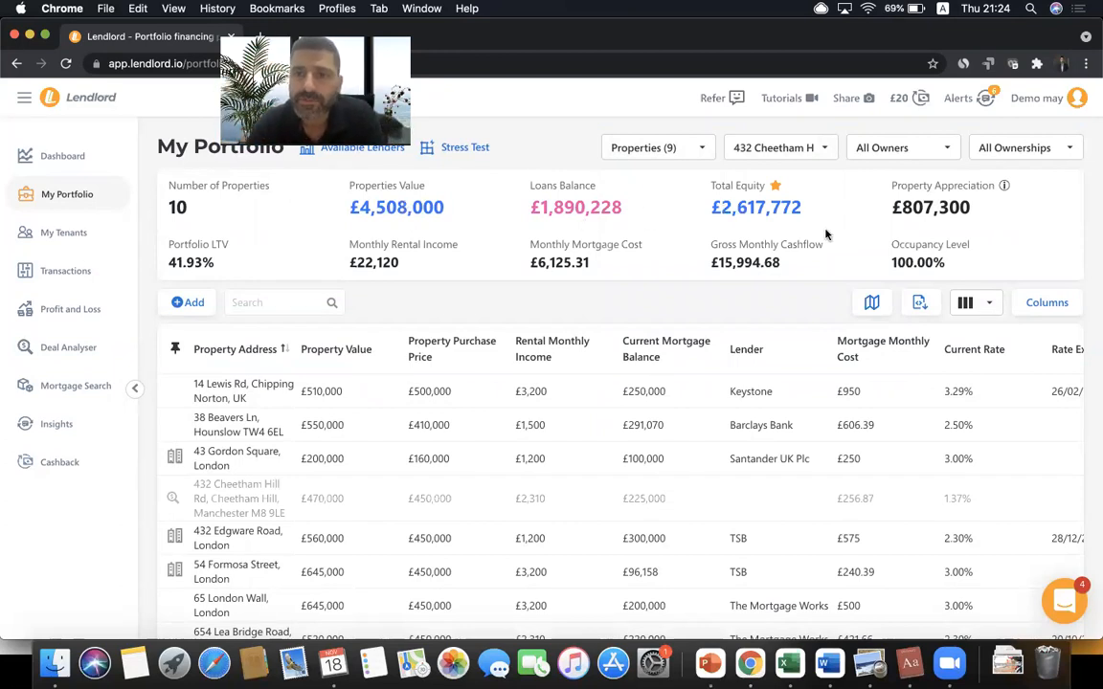
- Switch to the Performance column view and highlight the cash-on-cash and 10 Years ROI figures
{"action": "left_click", "coordinate": [984, 304]}
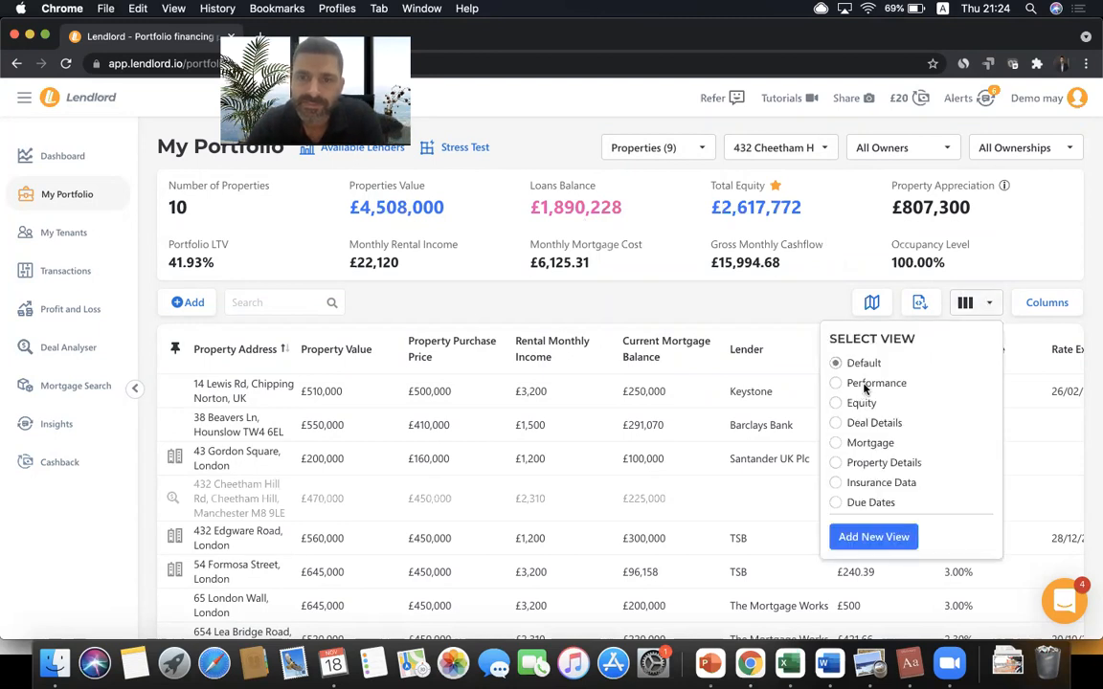
{"action": "left_click", "coordinate": [864, 383]}
{"action": "left_click", "coordinate": [637, 270]}
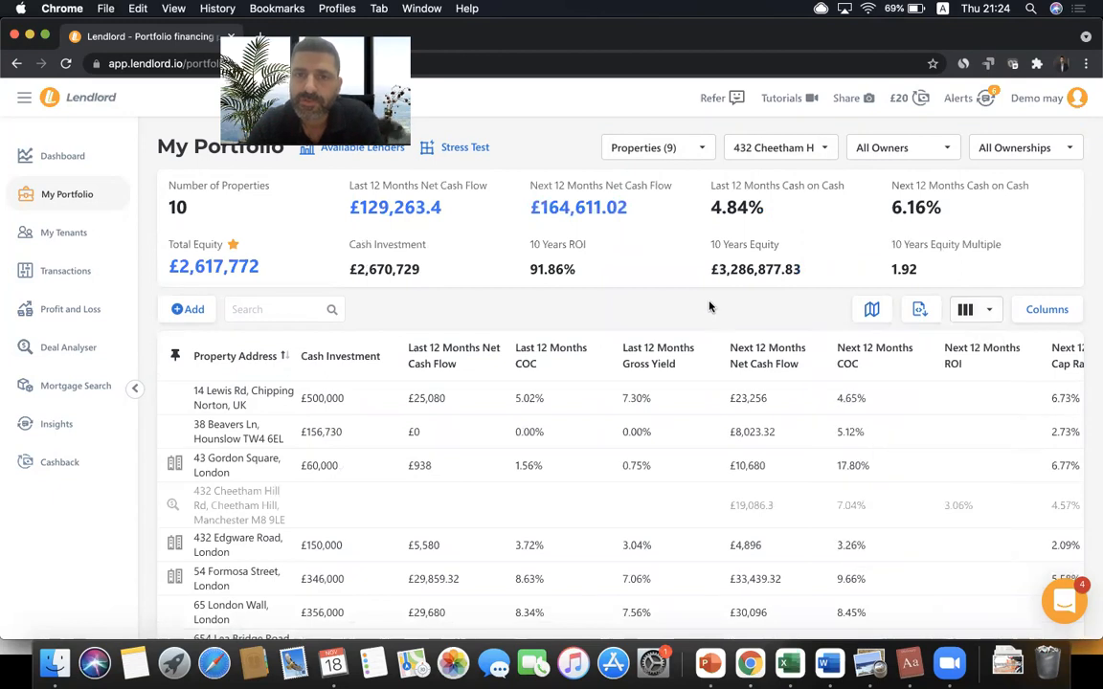
{"action": "double_click", "coordinate": [740, 208]}
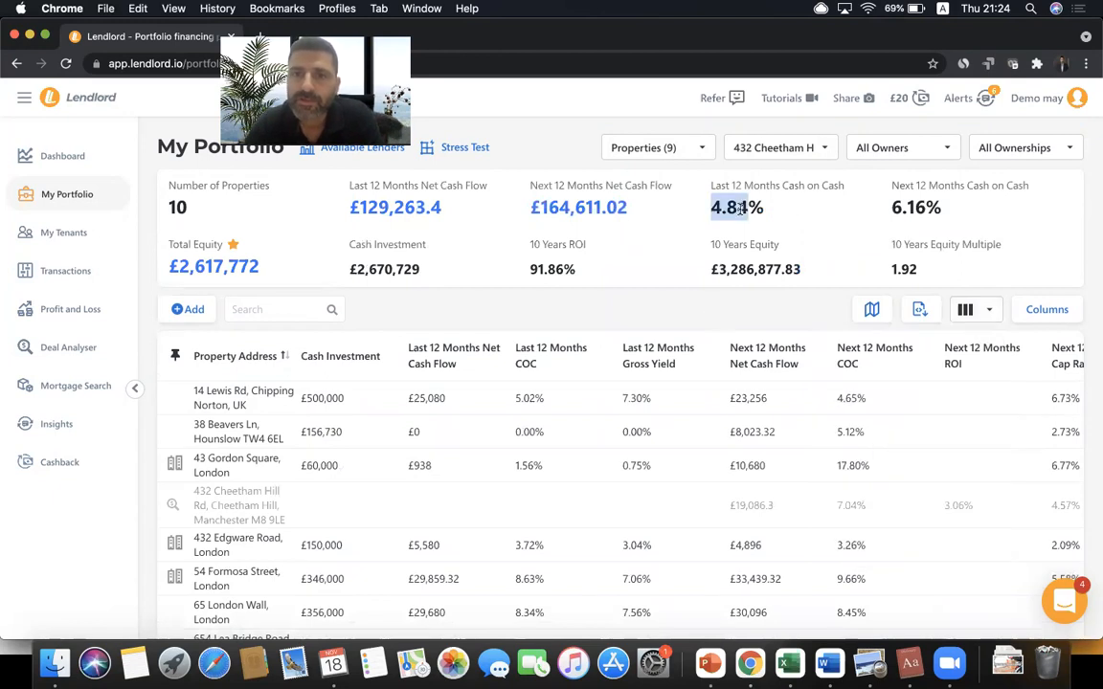
{"action": "double_click", "coordinate": [910, 209]}
{"action": "left_click", "coordinate": [706, 206]}
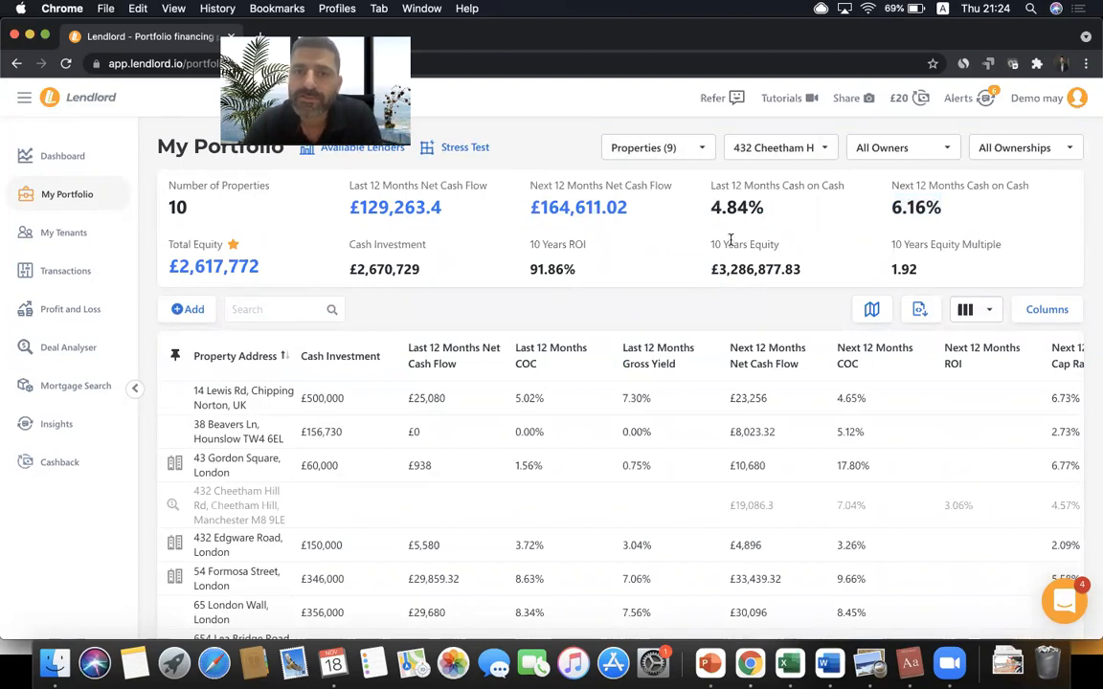
{"action": "double_click", "coordinate": [551, 270]}
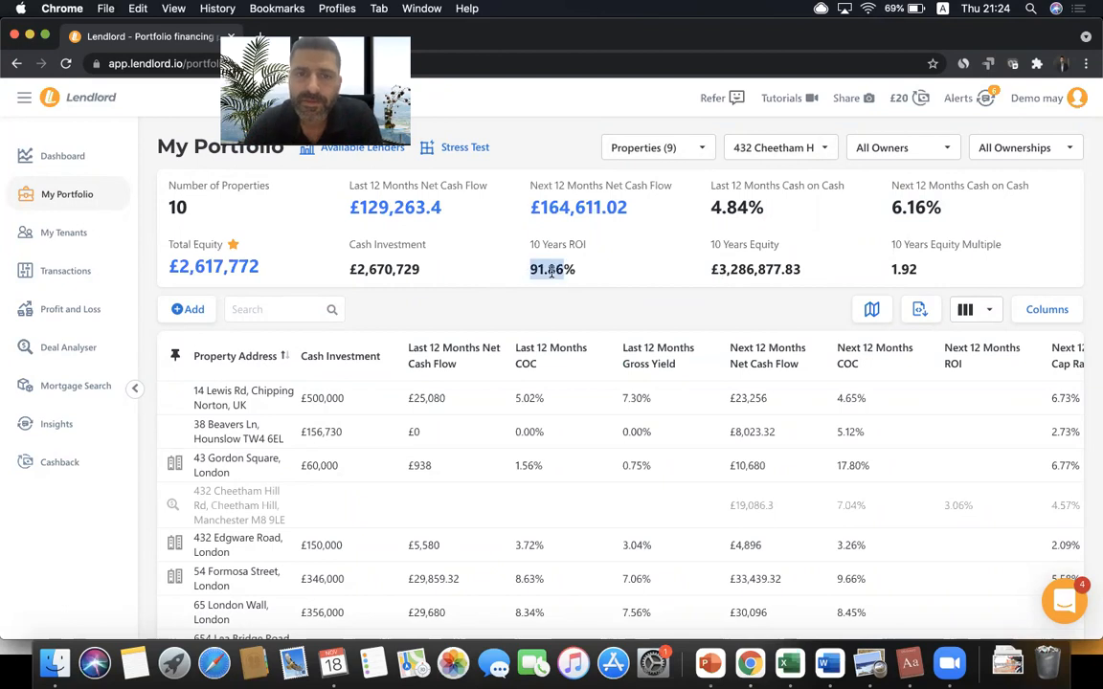
{"action": "left_click", "coordinate": [763, 154]}
{"action": "scroll", "coordinate": [770, 182], "scroll_direction": "up", "scroll_amount": 2}
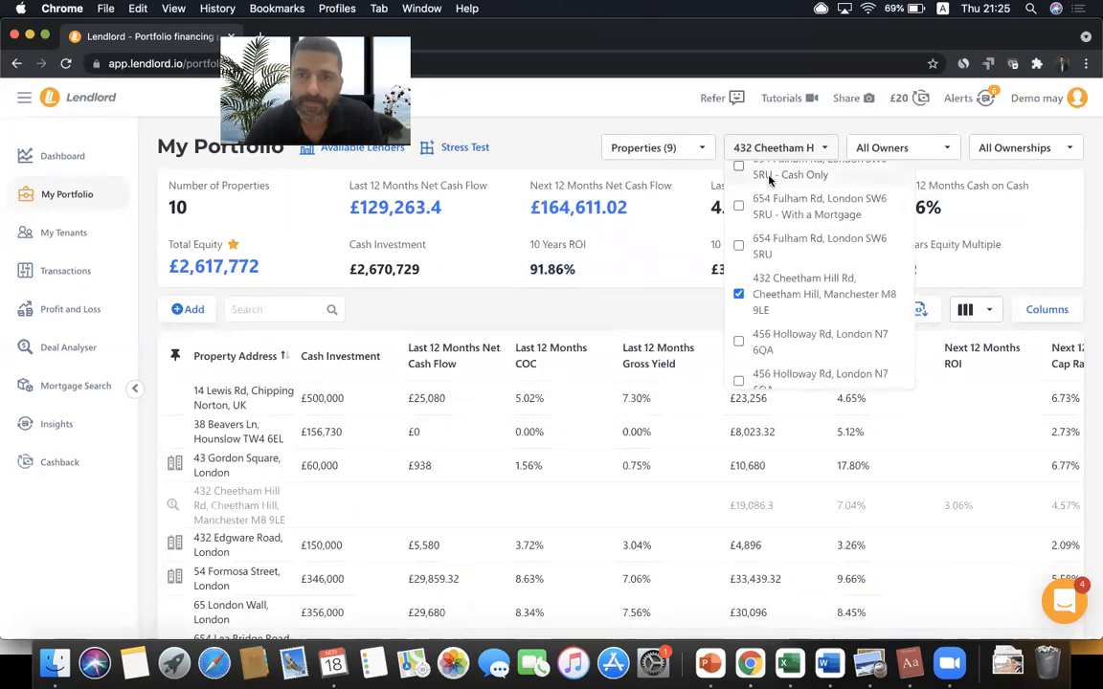
{"action": "left_click", "coordinate": [661, 151]}
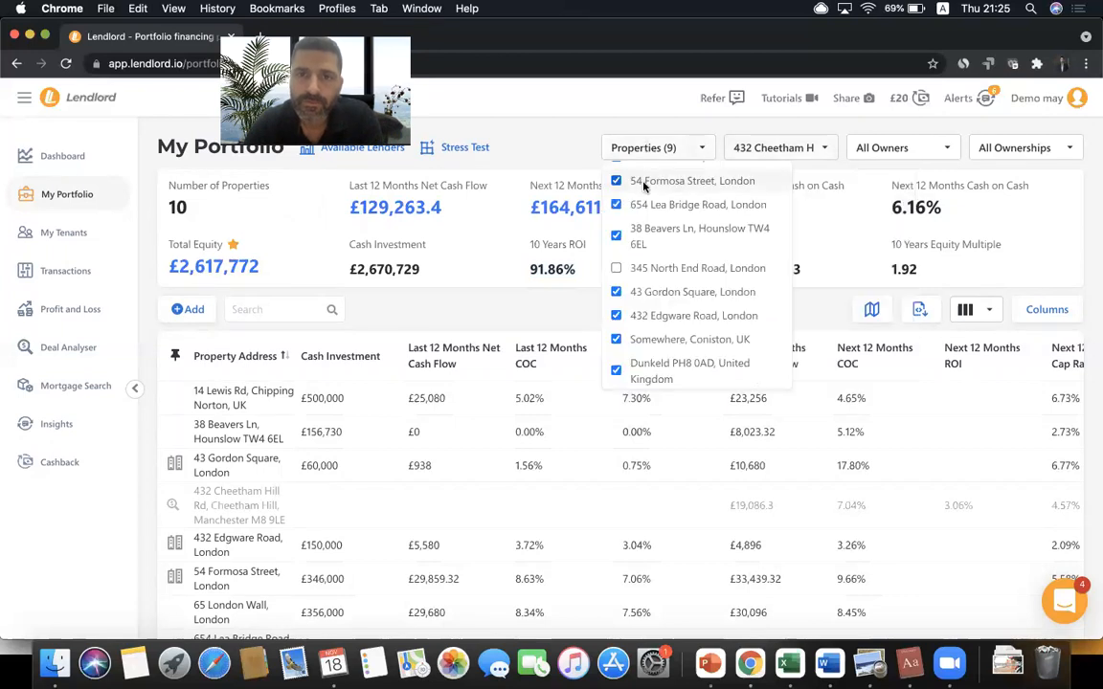
{"action": "scroll", "coordinate": [612, 191], "scroll_direction": "up", "scroll_amount": 2}
{"action": "left_click", "coordinate": [616, 316]}
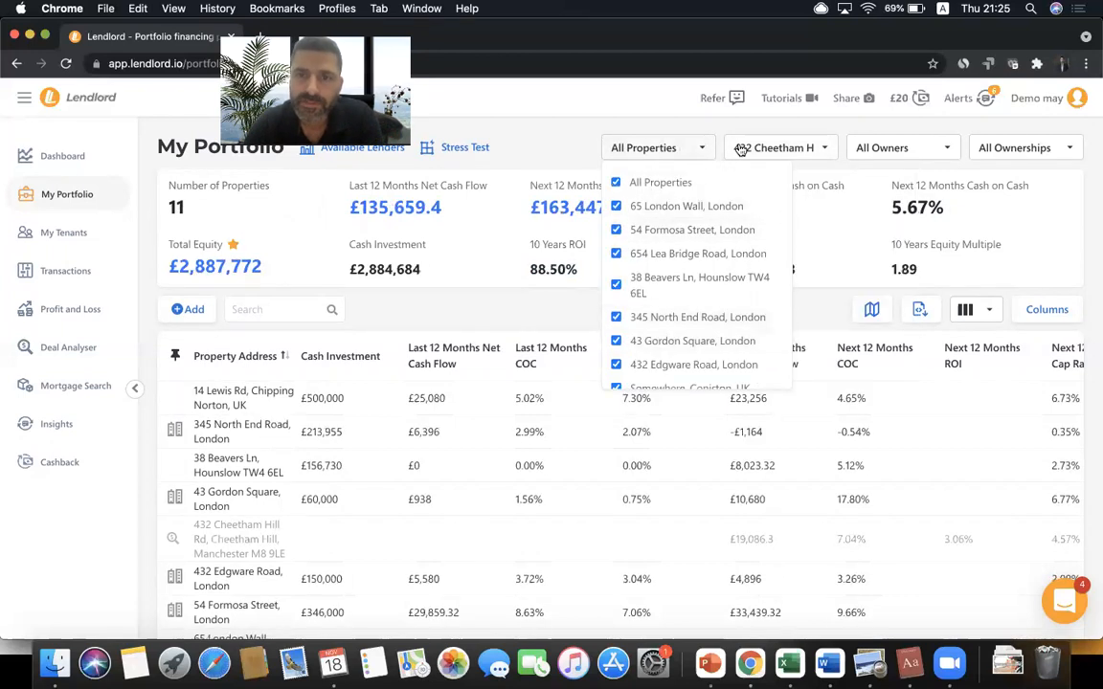
{"action": "left_click", "coordinate": [747, 149]}
{"action": "left_click", "coordinate": [739, 184]}
{"action": "left_click", "coordinate": [738, 183]}
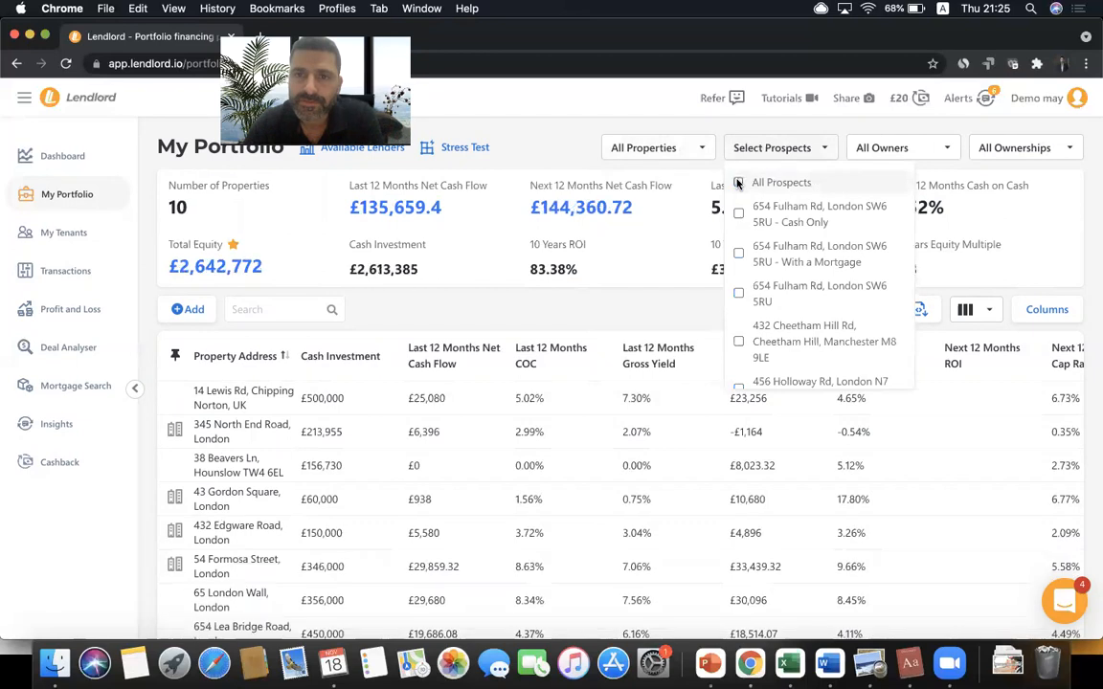
{"action": "left_click", "coordinate": [747, 149]}
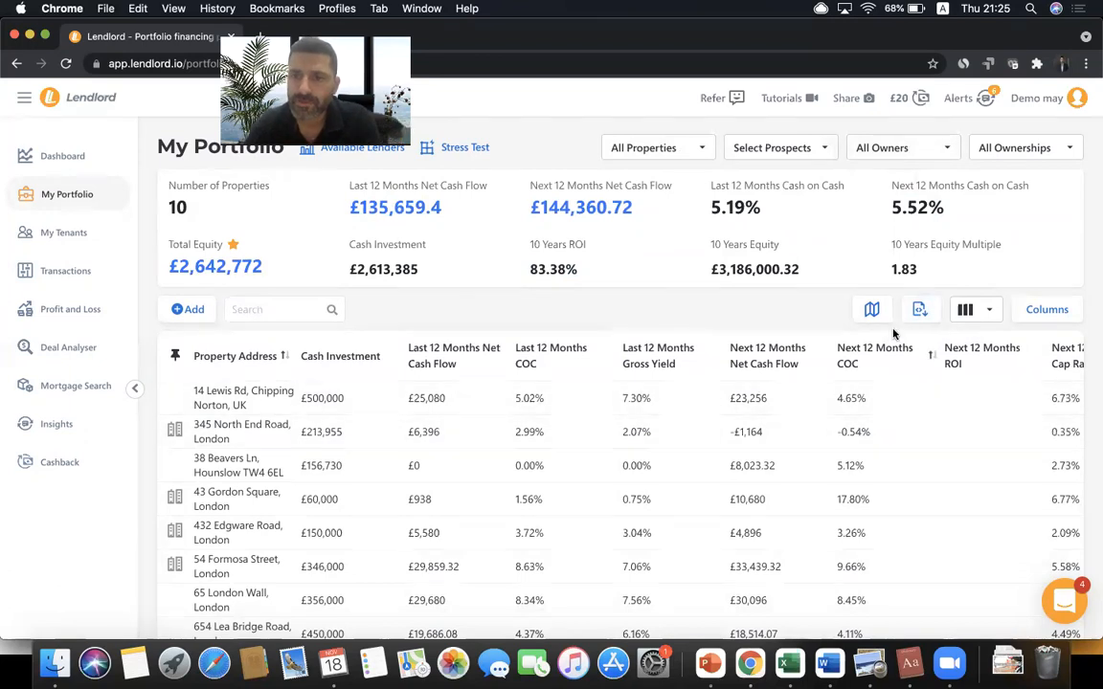
{"action": "left_click", "coordinate": [953, 319]}
{"action": "left_click", "coordinate": [849, 371]}
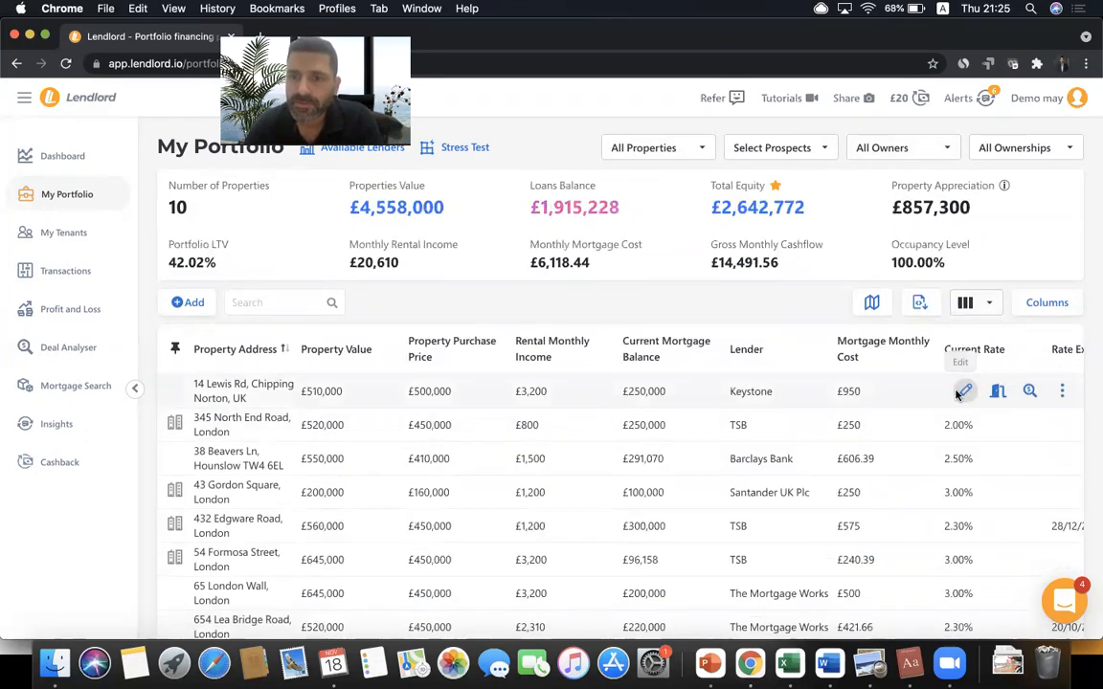
{"action": "left_click", "coordinate": [963, 389]}
{"action": "scroll", "coordinate": [904, 381], "scroll_direction": "down", "scroll_amount": 3}
{"action": "scroll", "coordinate": [985, 448], "scroll_direction": "down", "scroll_amount": 5}
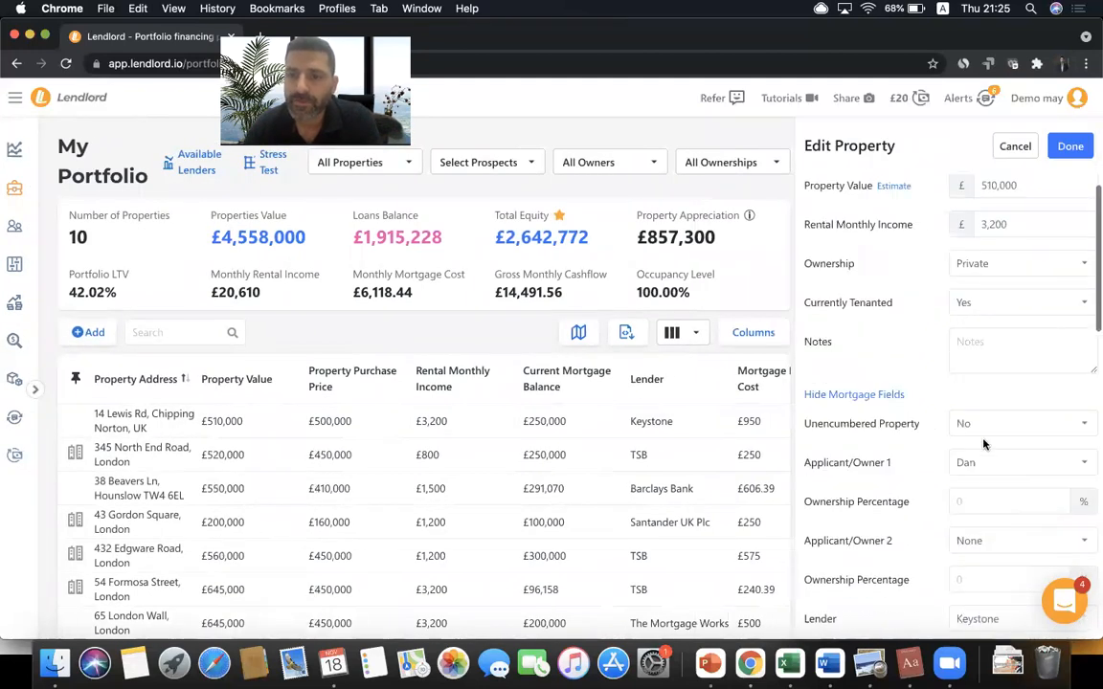
{"action": "left_click", "coordinate": [980, 351]}
{"action": "left_click", "coordinate": [895, 369]}
{"action": "left_click", "coordinate": [975, 383]}
{"action": "type", "text": "60"}
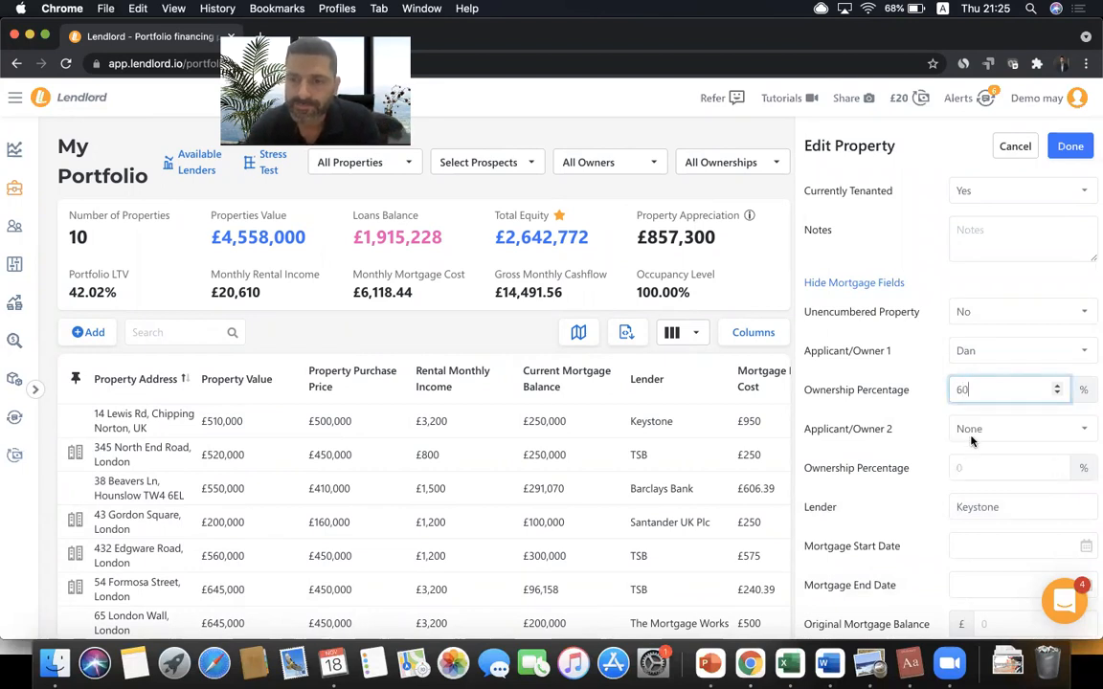
- Add a co-owner as second owner with 40% and save the property
{"action": "left_click", "coordinate": [971, 435]}
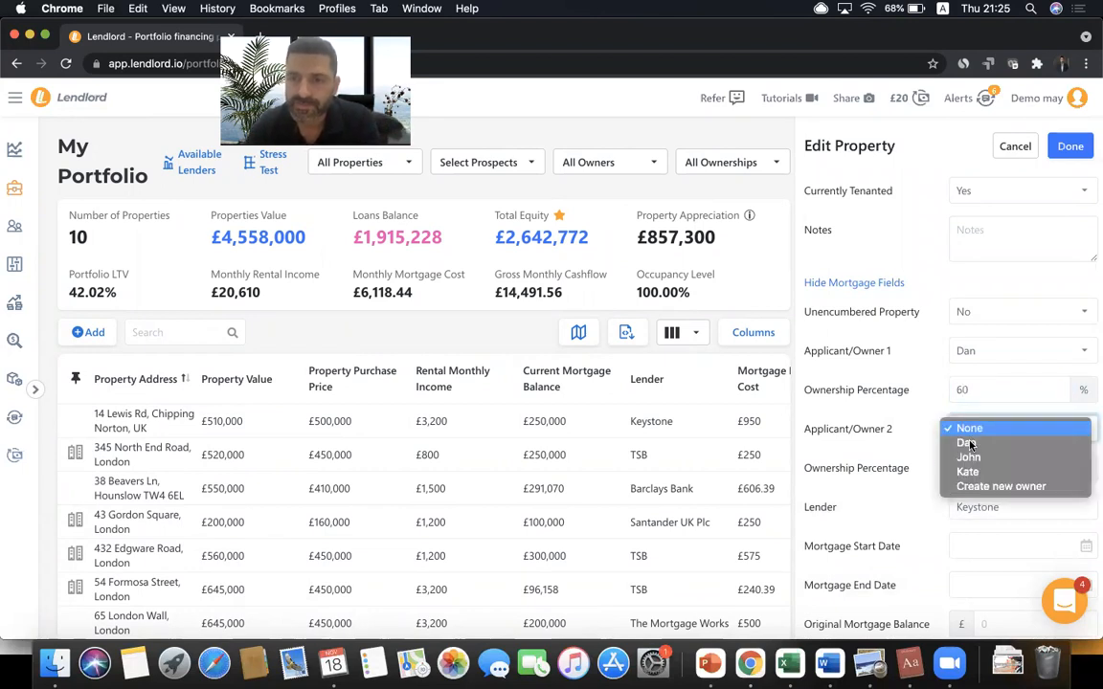
{"action": "left_click", "coordinate": [969, 458]}
{"action": "left_click", "coordinate": [966, 465]}
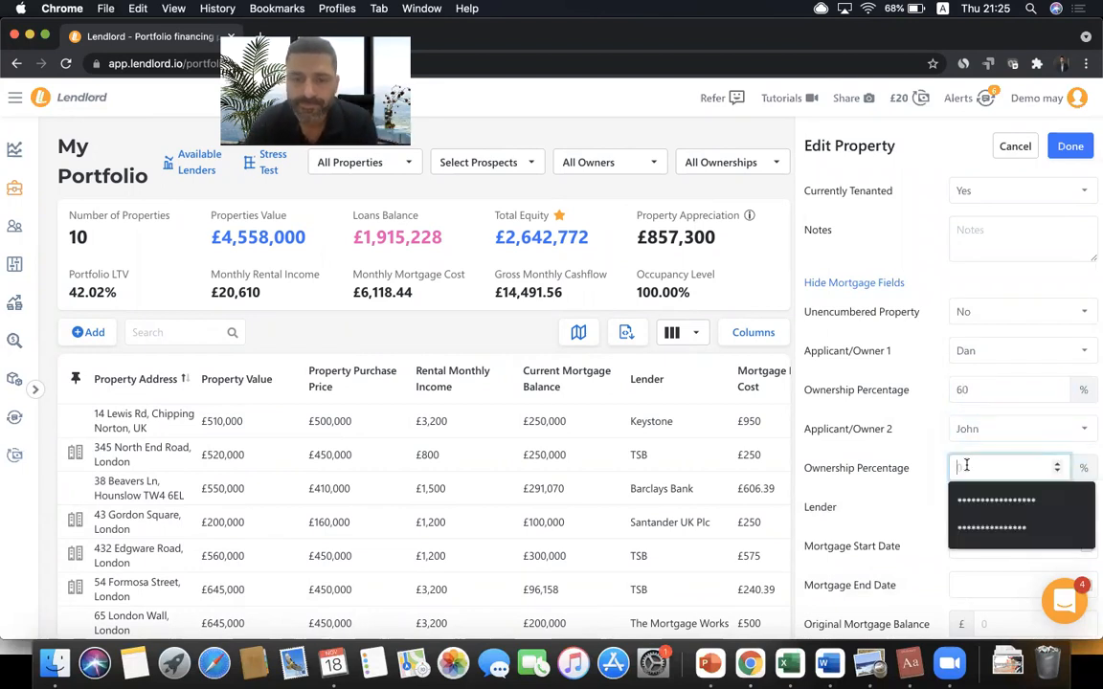
{"action": "type", "text": "40"}
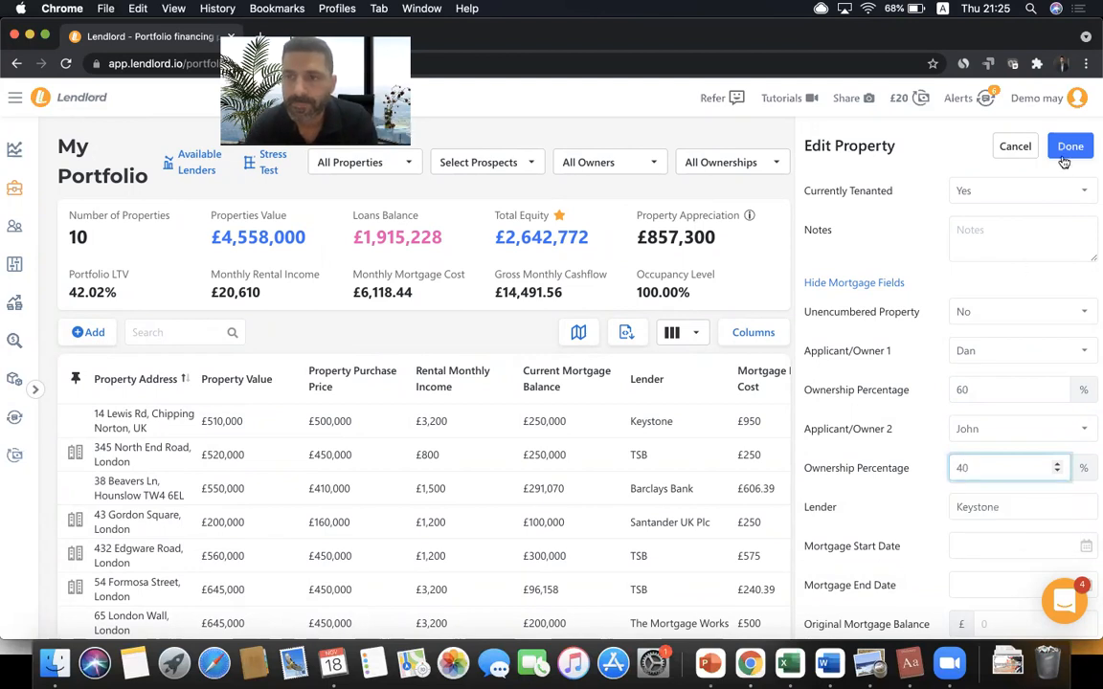
{"action": "left_click", "coordinate": [1070, 149]}
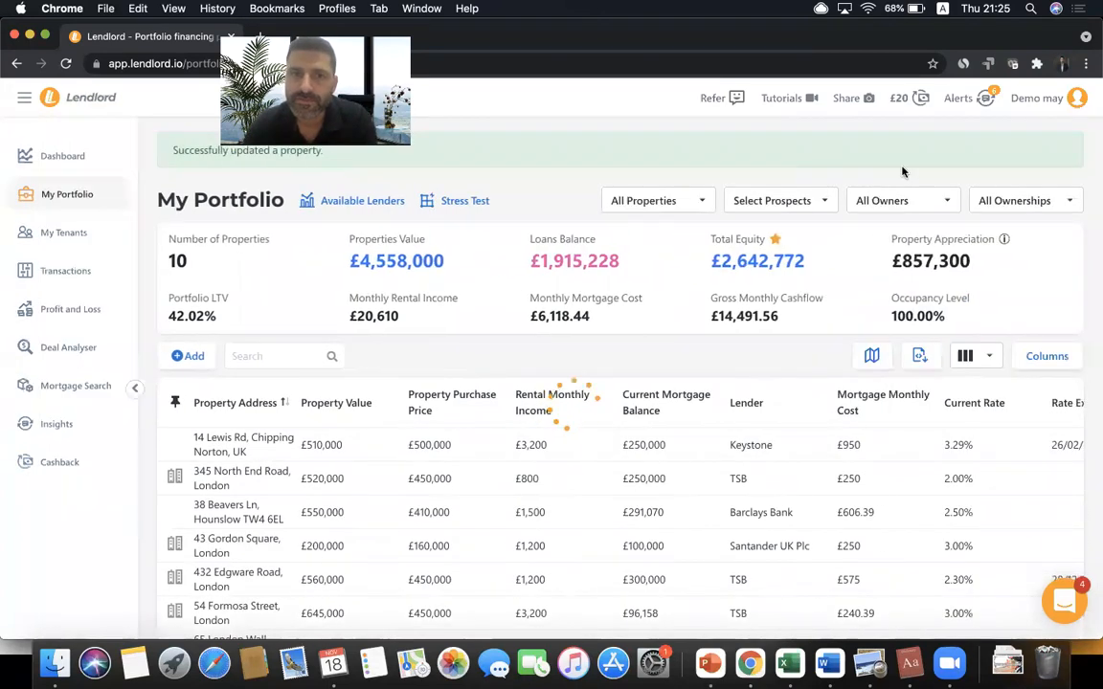
{"action": "left_click", "coordinate": [900, 202]}
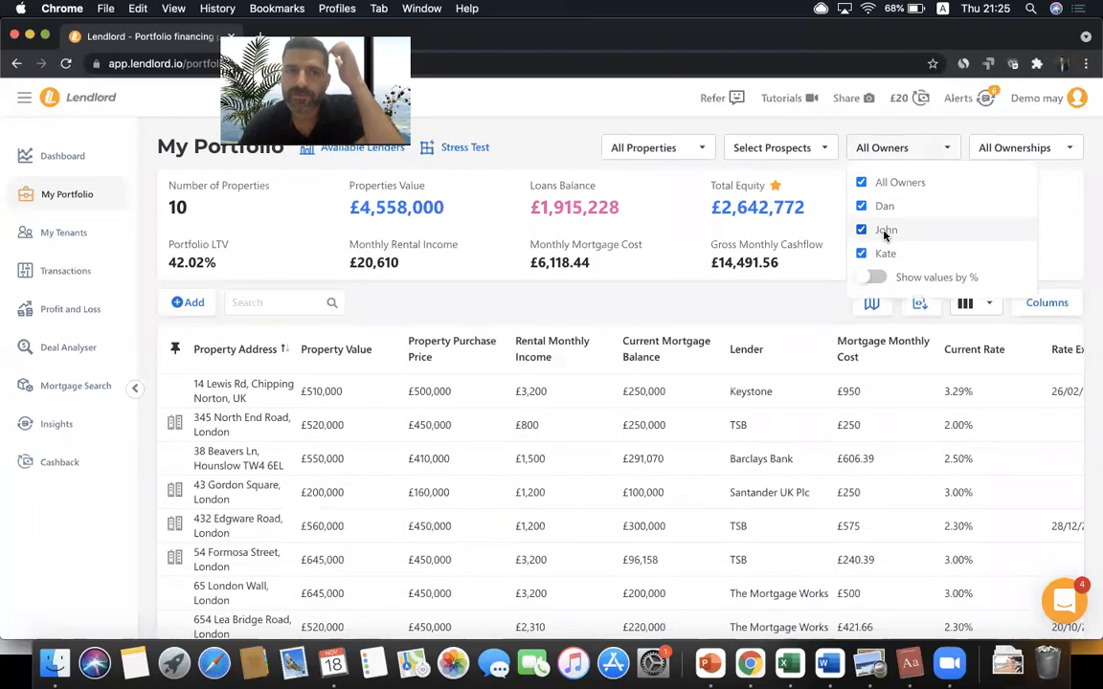
- Filter the portfolio to each owner in turn, then back to all owners
{"action": "left_click", "coordinate": [882, 182]}
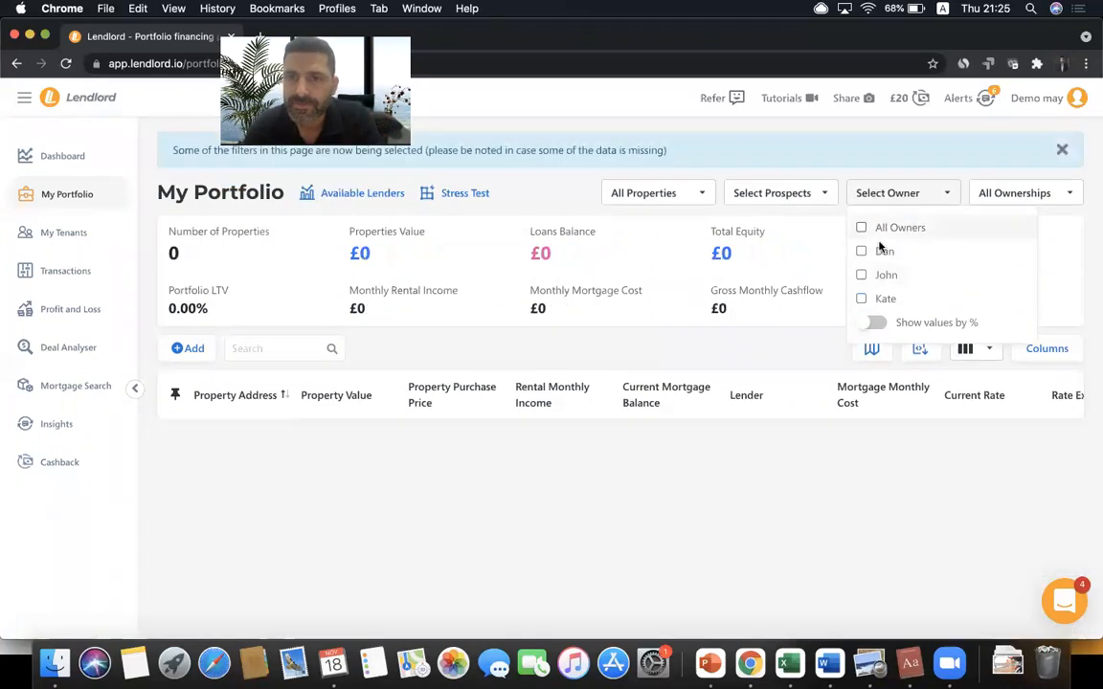
{"action": "left_click", "coordinate": [880, 252]}
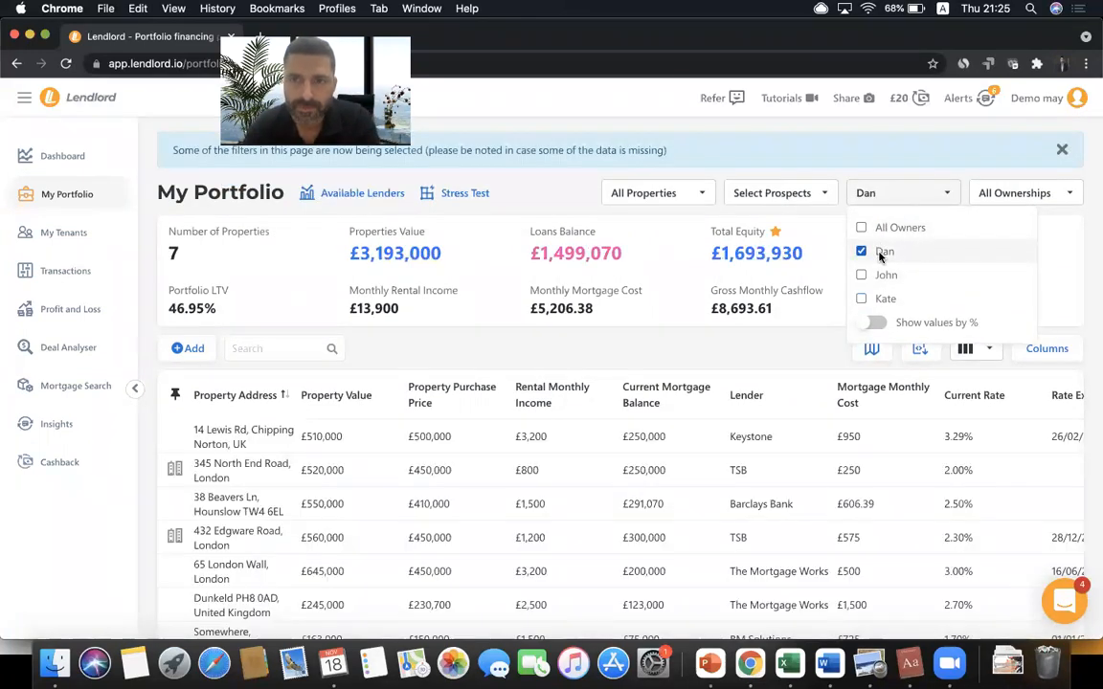
{"action": "left_click", "coordinate": [881, 252]}
{"action": "left_click", "coordinate": [882, 275]}
{"action": "left_click", "coordinate": [880, 279]}
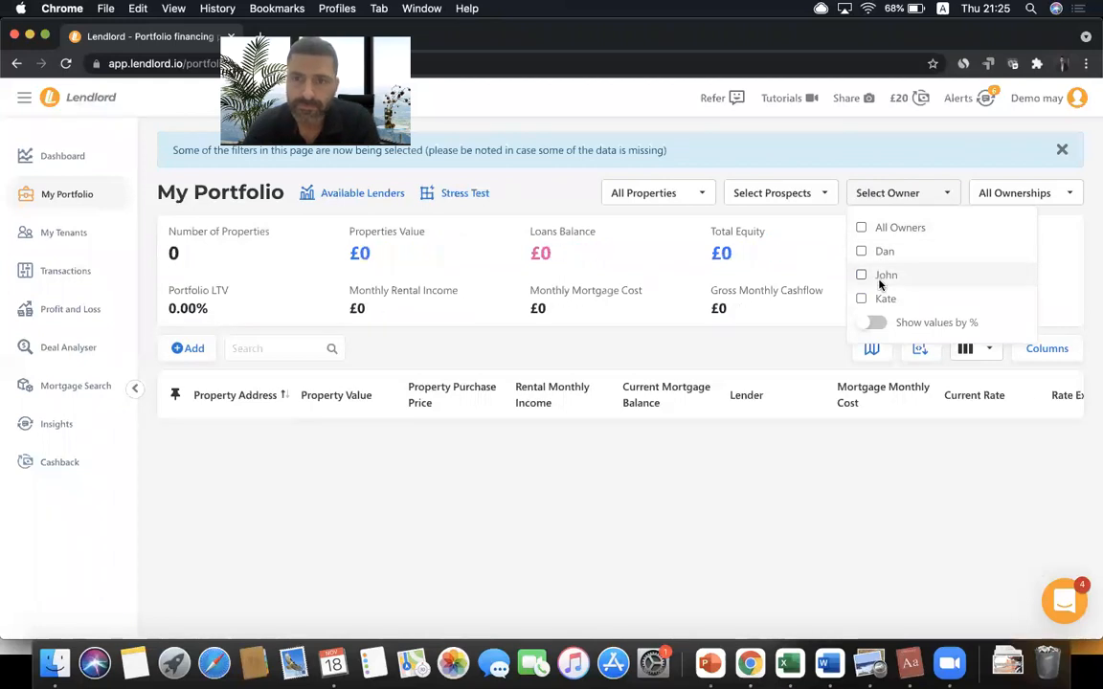
{"action": "left_click", "coordinate": [881, 297]}
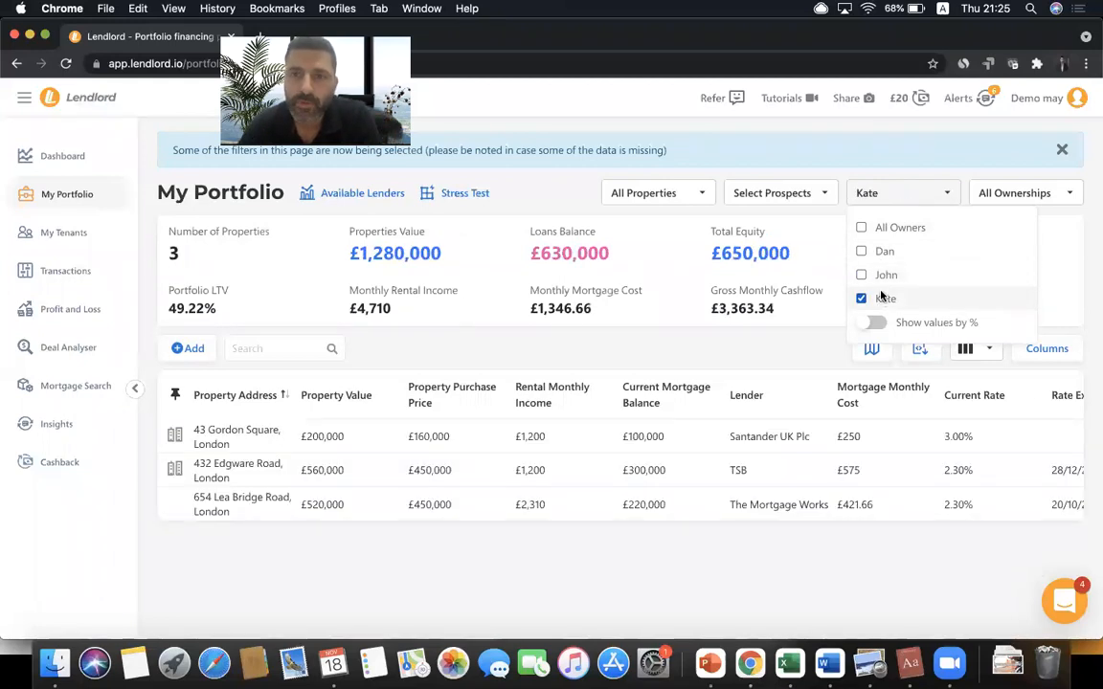
{"action": "left_click", "coordinate": [882, 278]}
{"action": "left_click", "coordinate": [881, 277]}
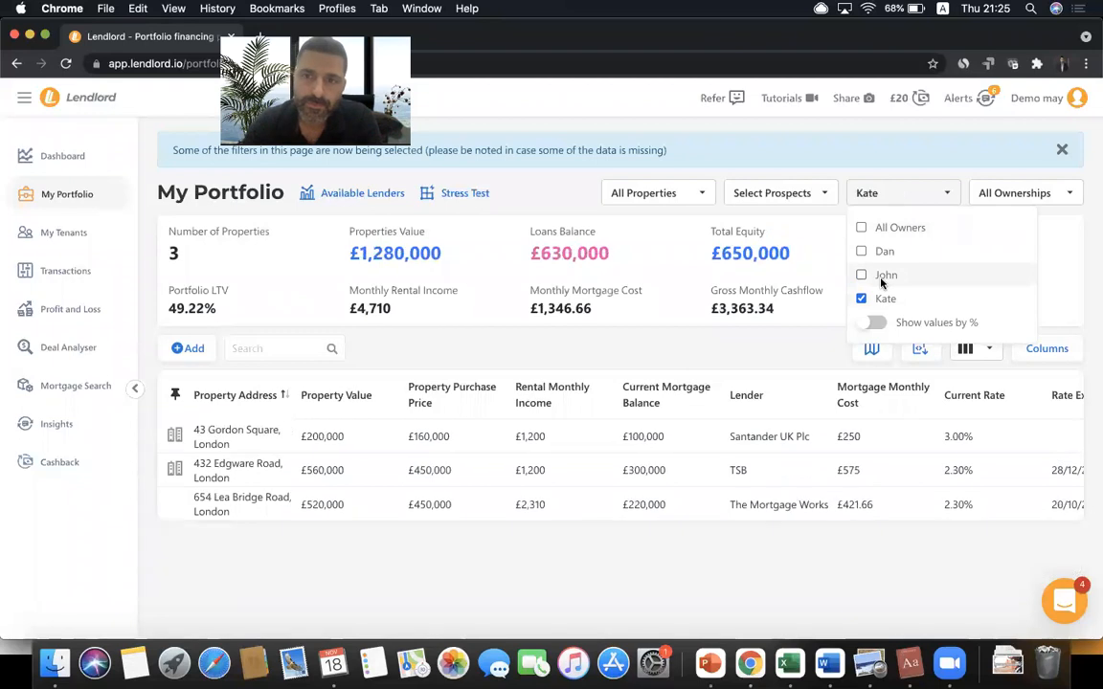
{"action": "left_click", "coordinate": [880, 252]}
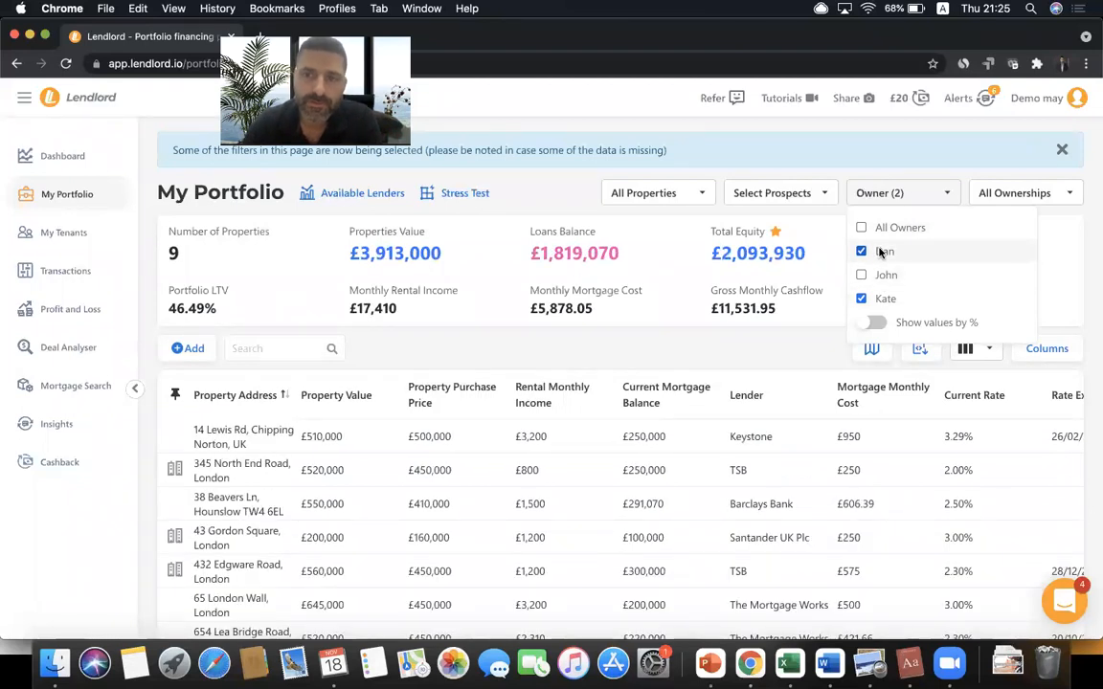
{"action": "left_click", "coordinate": [881, 252]}
{"action": "left_click", "coordinate": [881, 252]}
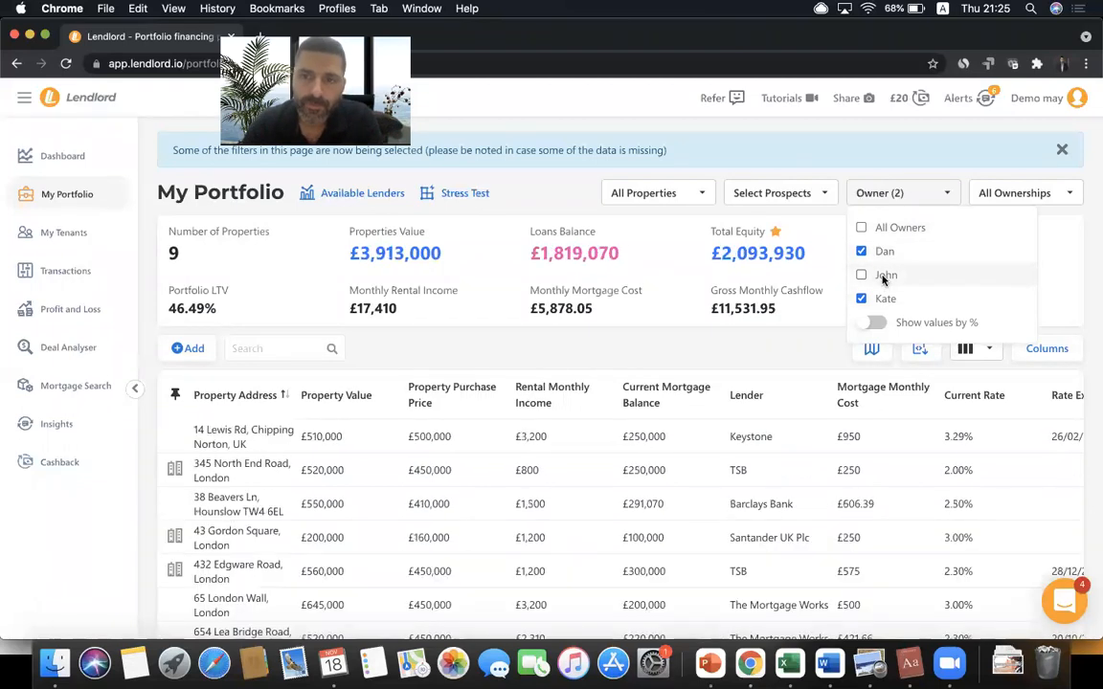
{"action": "left_click", "coordinate": [882, 276]}
- Show only the third owner's properties scaled by ownership %, noting £475,000 equity, then open Profit and Loss
{"action": "left_click", "coordinate": [860, 182]}
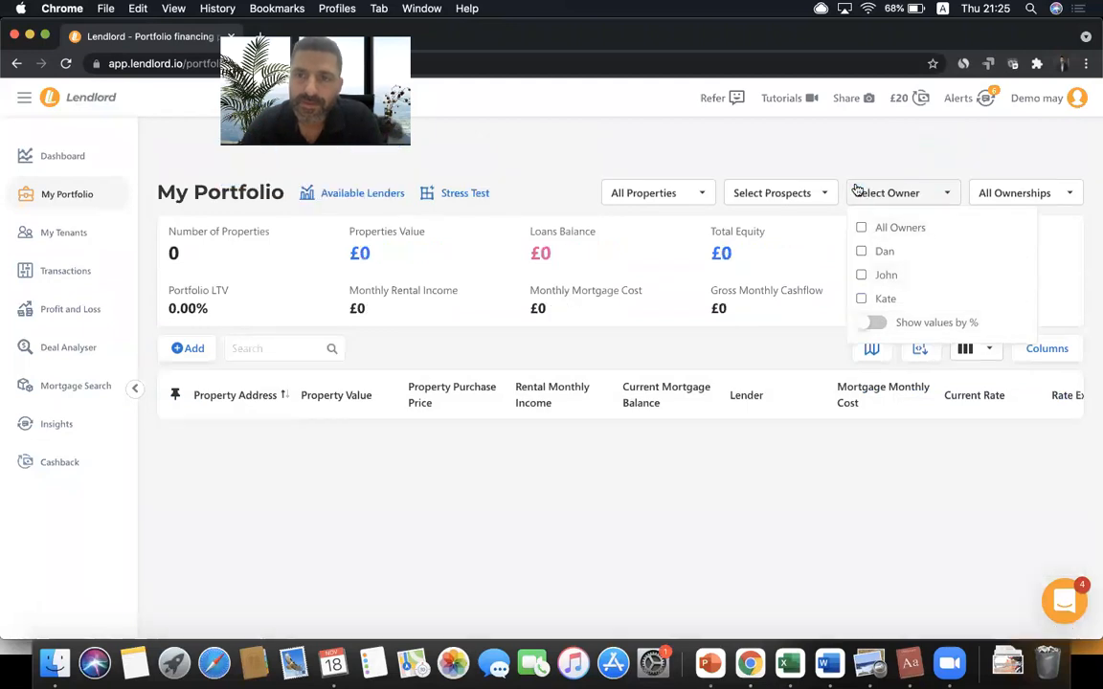
{"action": "left_click", "coordinate": [860, 298]}
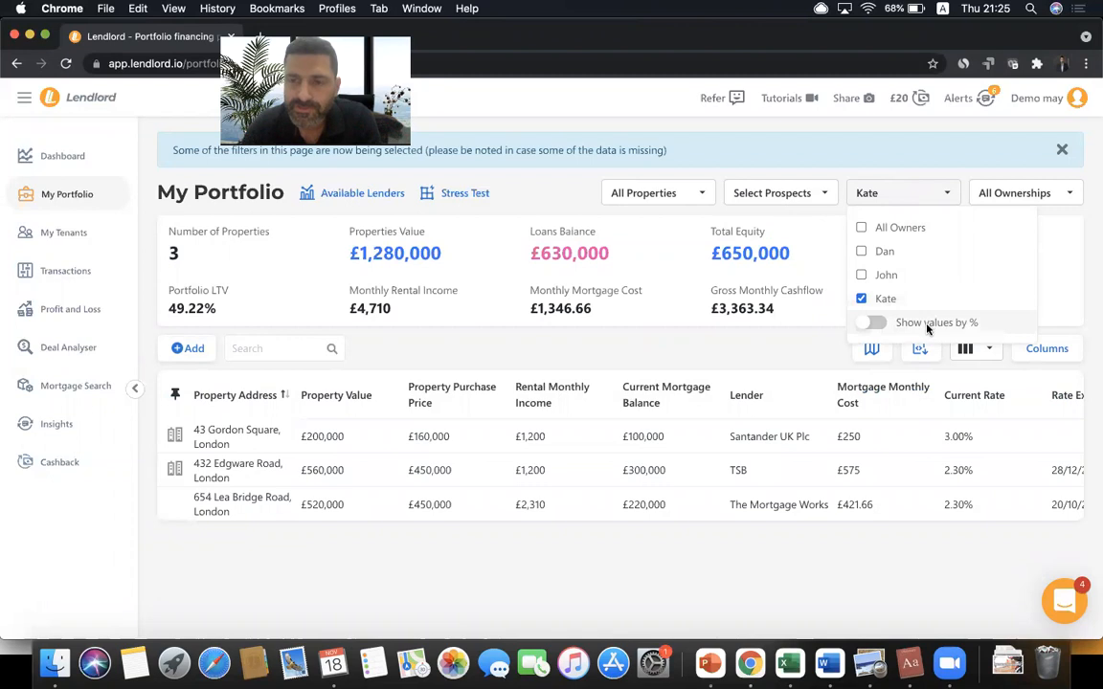
{"action": "left_click", "coordinate": [872, 324]}
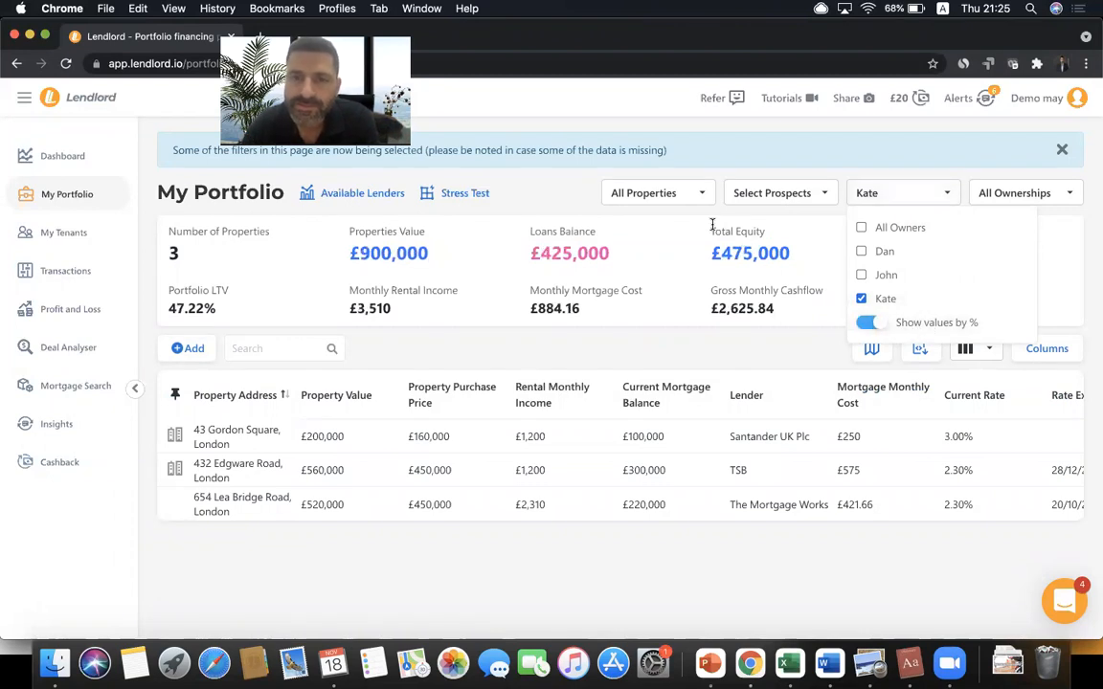
{"action": "double_click", "coordinate": [725, 253]}
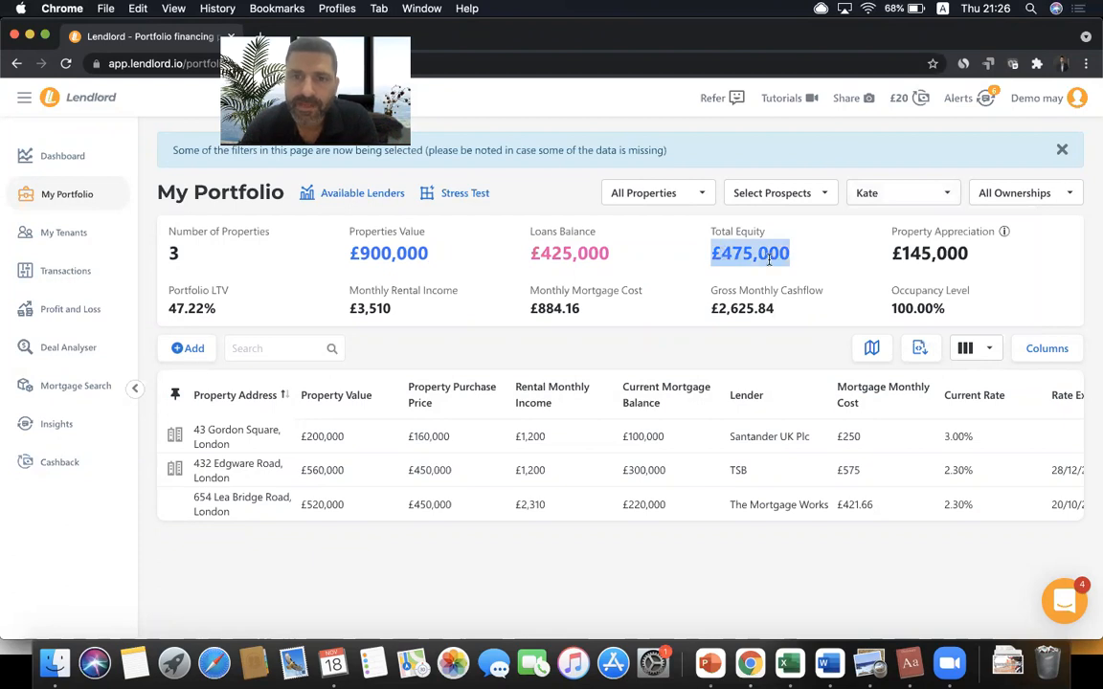
{"action": "left_click", "coordinate": [872, 201]}
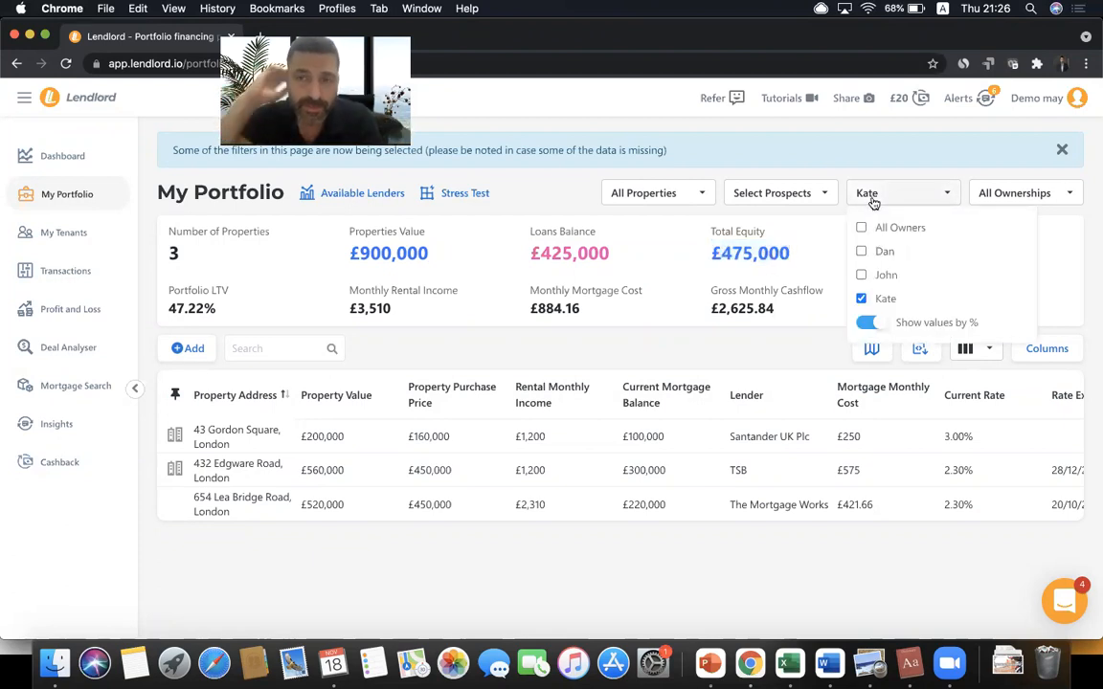
{"action": "left_click", "coordinate": [108, 311]}
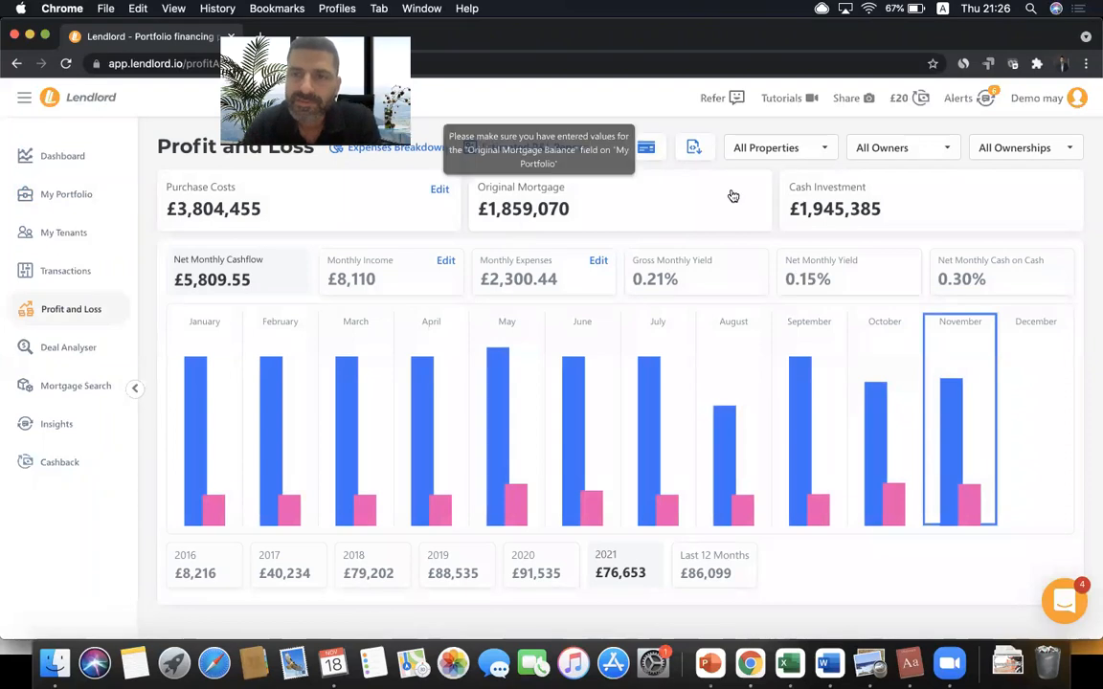
- Limit Profit and Loss to a single owner with values by %, then return to My Portfolio
{"action": "left_click", "coordinate": [895, 147]}
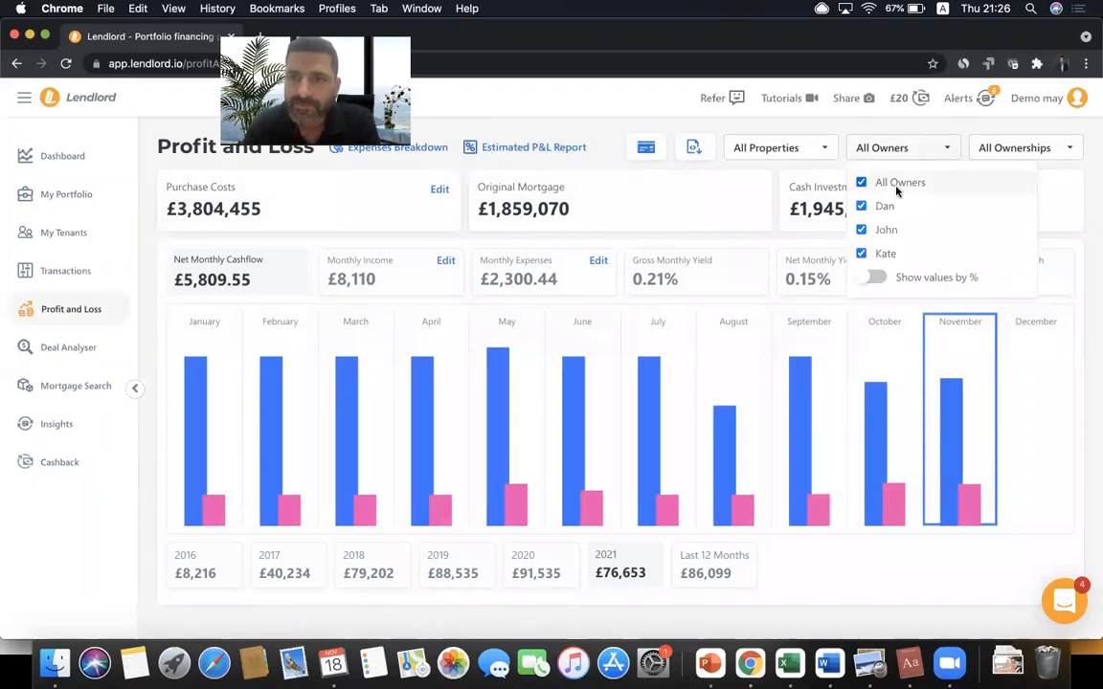
{"action": "left_click", "coordinate": [864, 237]}
{"action": "left_click", "coordinate": [865, 248]}
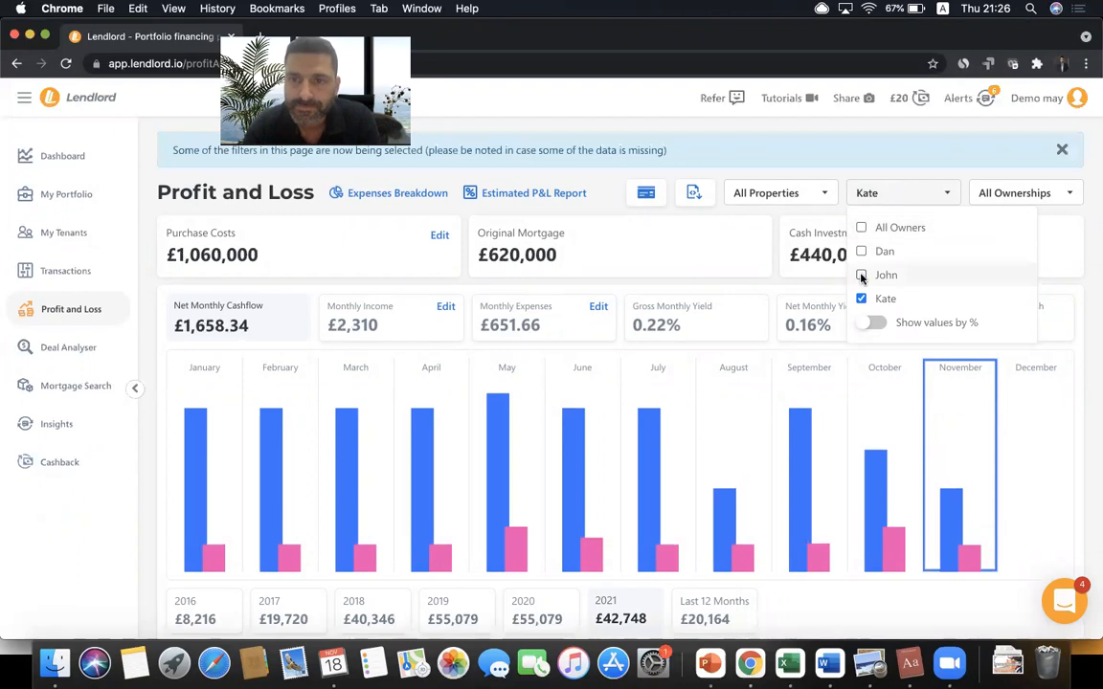
{"action": "left_click", "coordinate": [873, 326]}
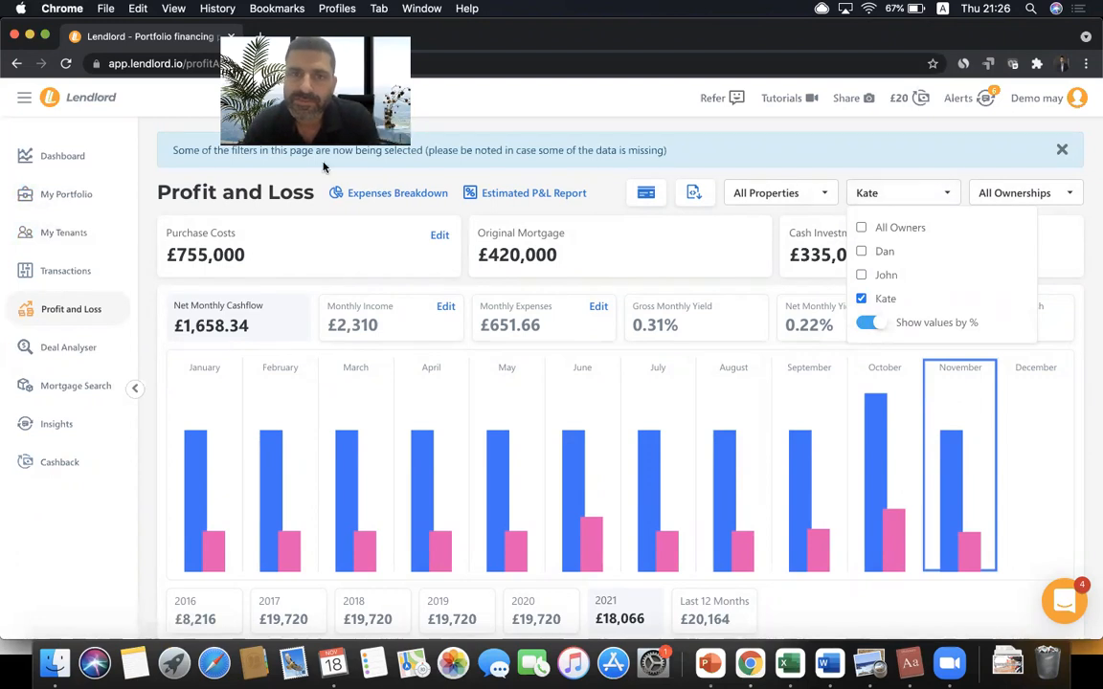
{"action": "left_click", "coordinate": [78, 193]}
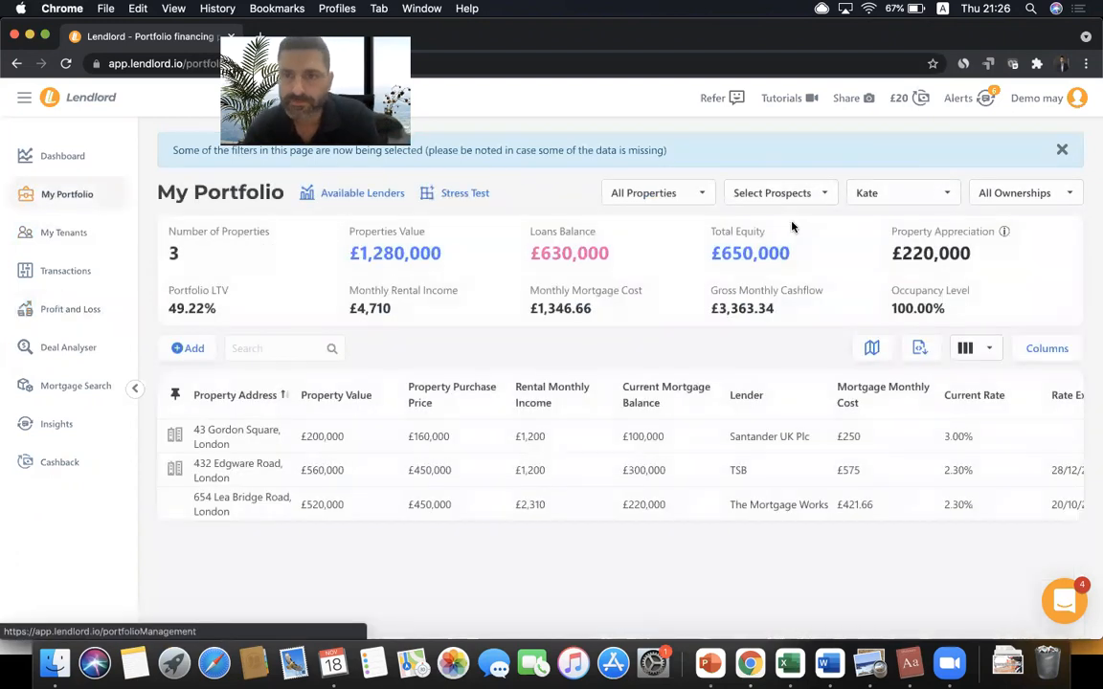
- Restore all owners, then filter the portfolio to Private ownership only
{"action": "left_click", "coordinate": [907, 189]}
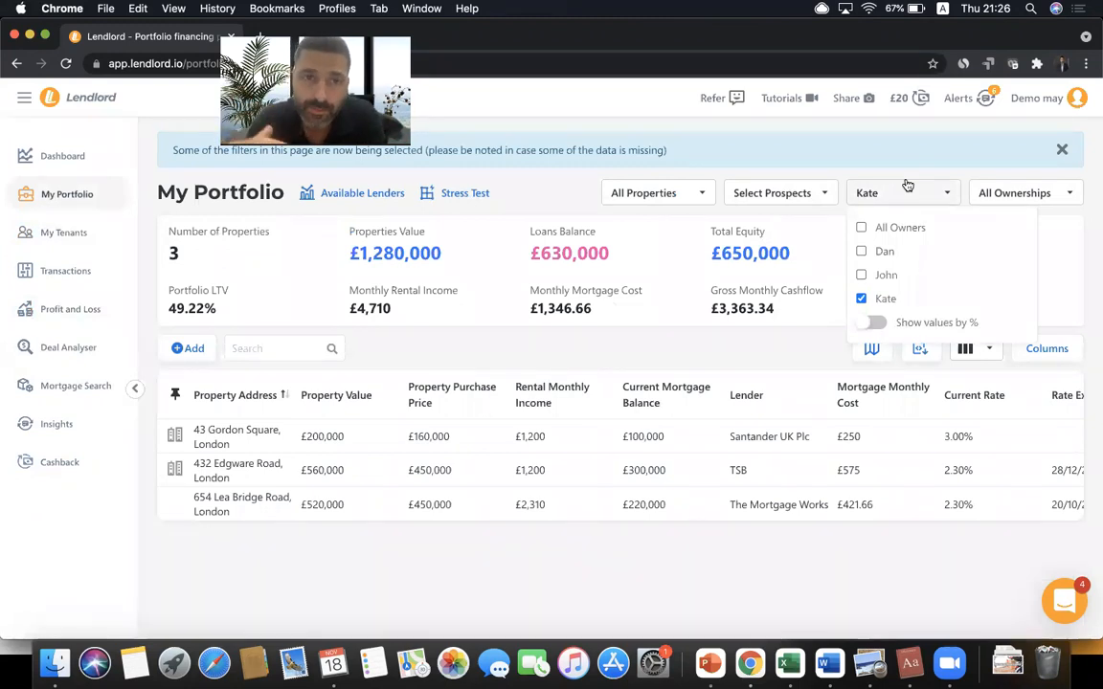
{"action": "left_click", "coordinate": [861, 228]}
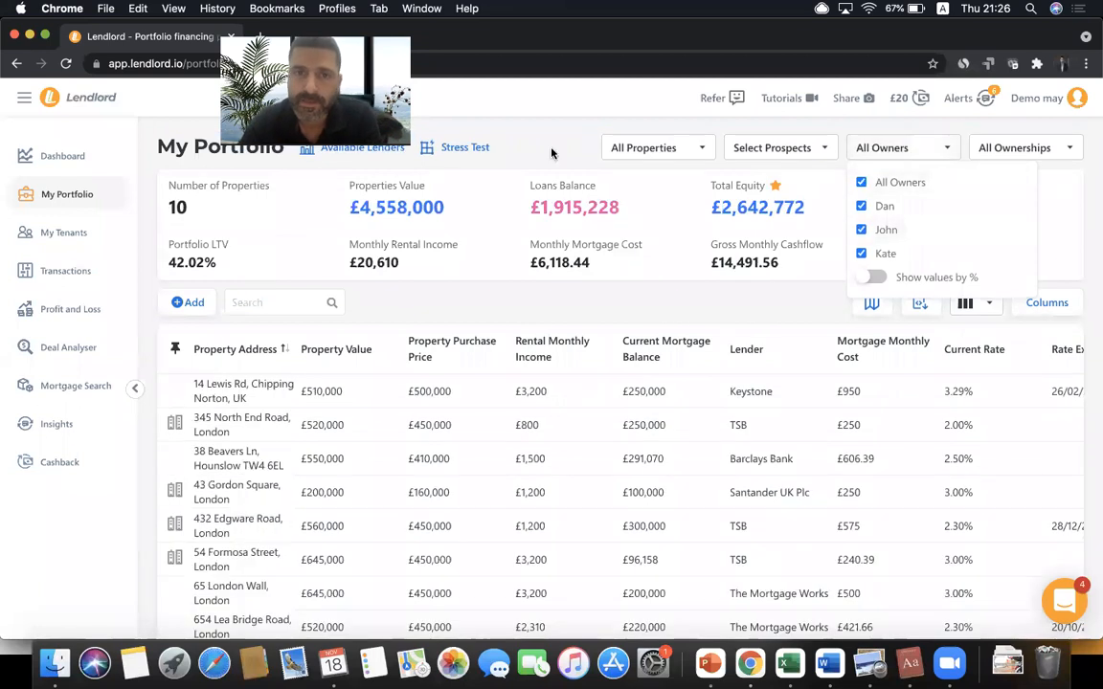
{"action": "left_click", "coordinate": [496, 132]}
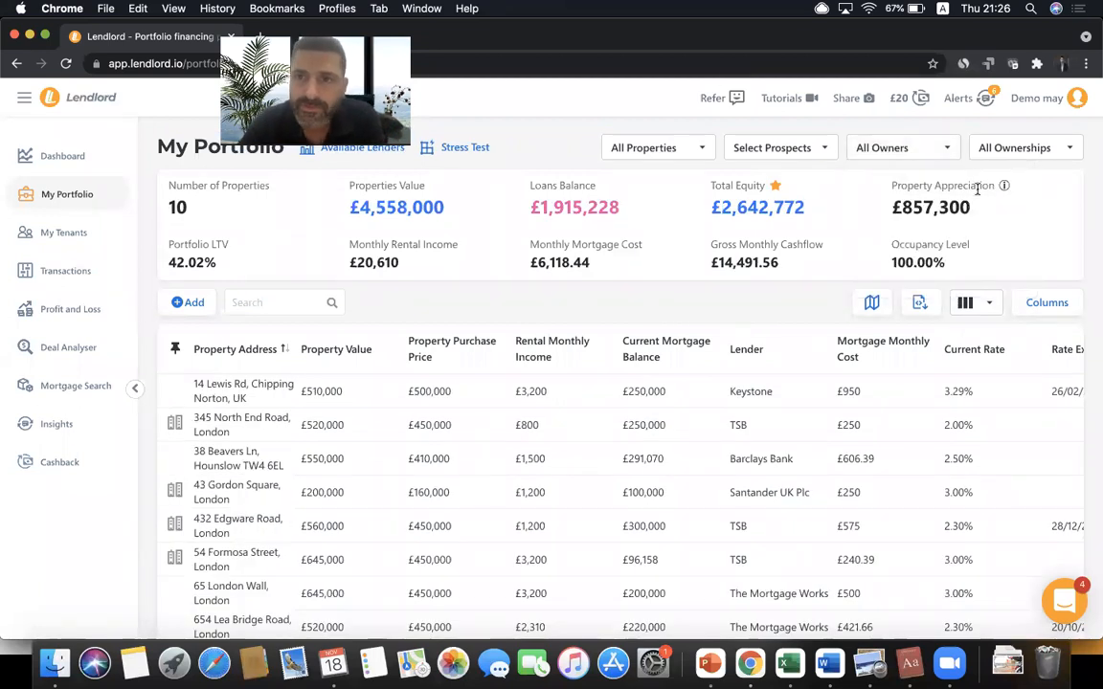
{"action": "left_click", "coordinate": [1023, 149]}
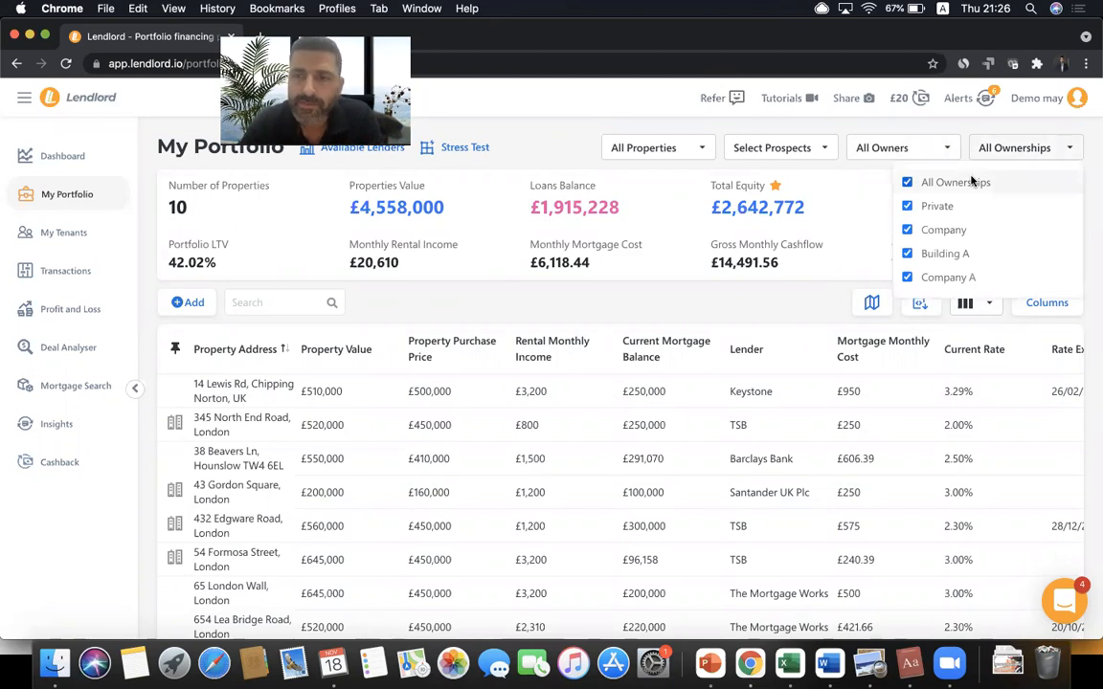
{"action": "left_click", "coordinate": [971, 182]}
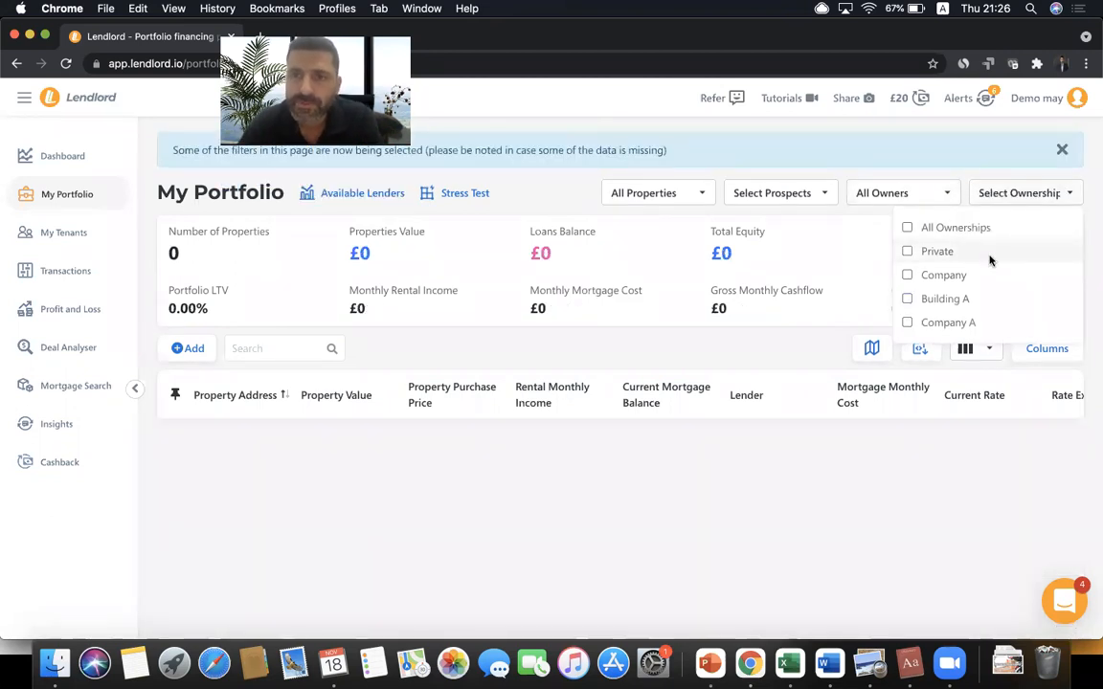
{"action": "left_click", "coordinate": [938, 252]}
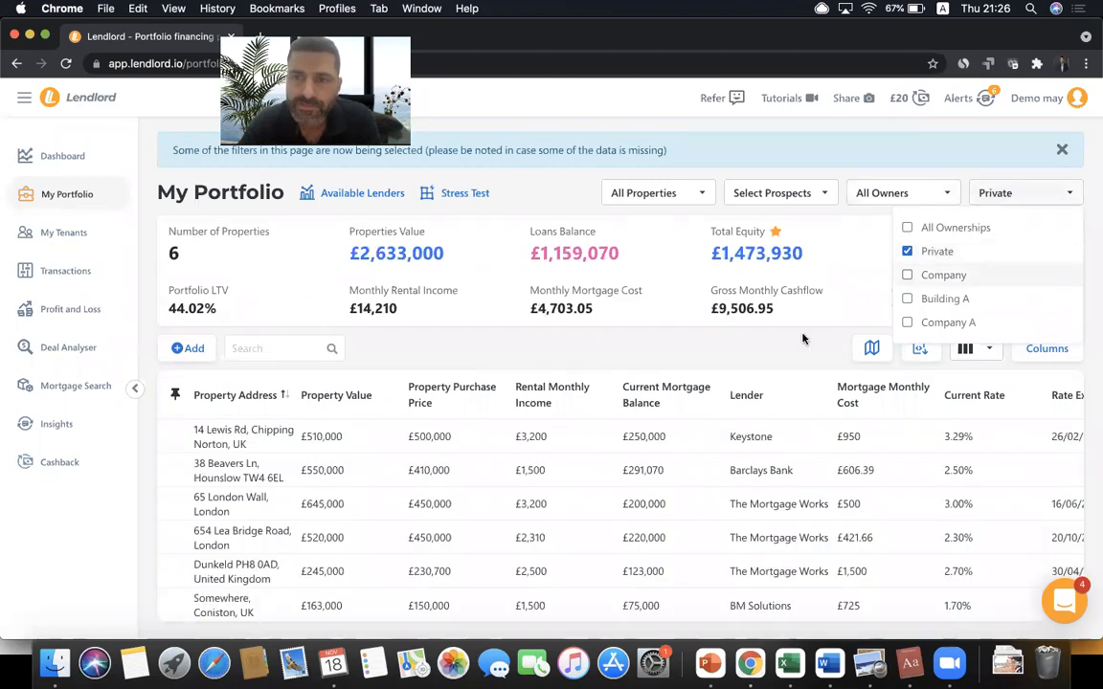
{"action": "left_click", "coordinate": [724, 307]}
{"action": "scroll", "coordinate": [724, 418], "scroll_direction": "down", "scroll_amount": 1}
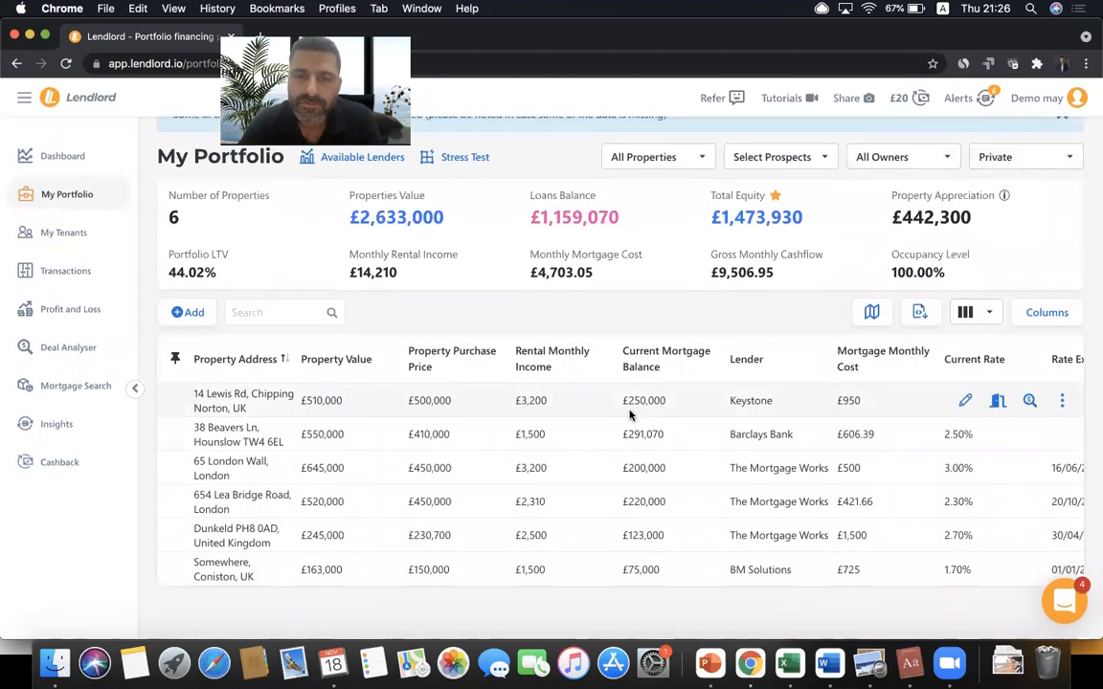
{"action": "scroll", "coordinate": [590, 443], "scroll_direction": "up", "scroll_amount": 1}
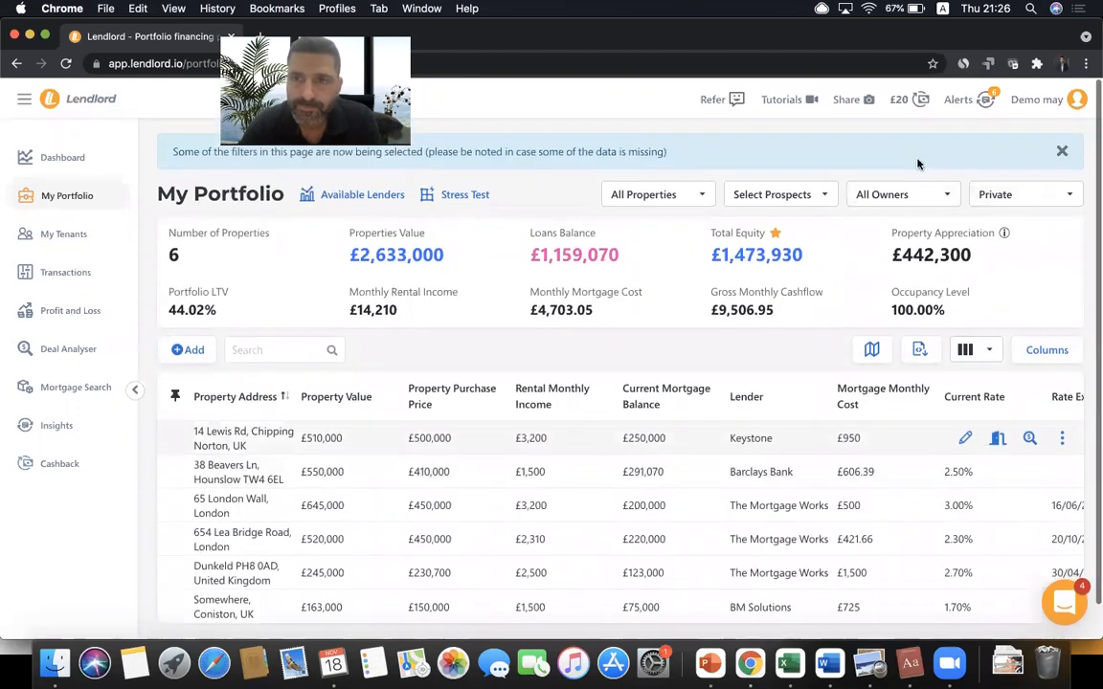
- Switch the ownership filter from Private to Company only
{"action": "left_click", "coordinate": [903, 193]}
{"action": "left_click", "coordinate": [982, 194]}
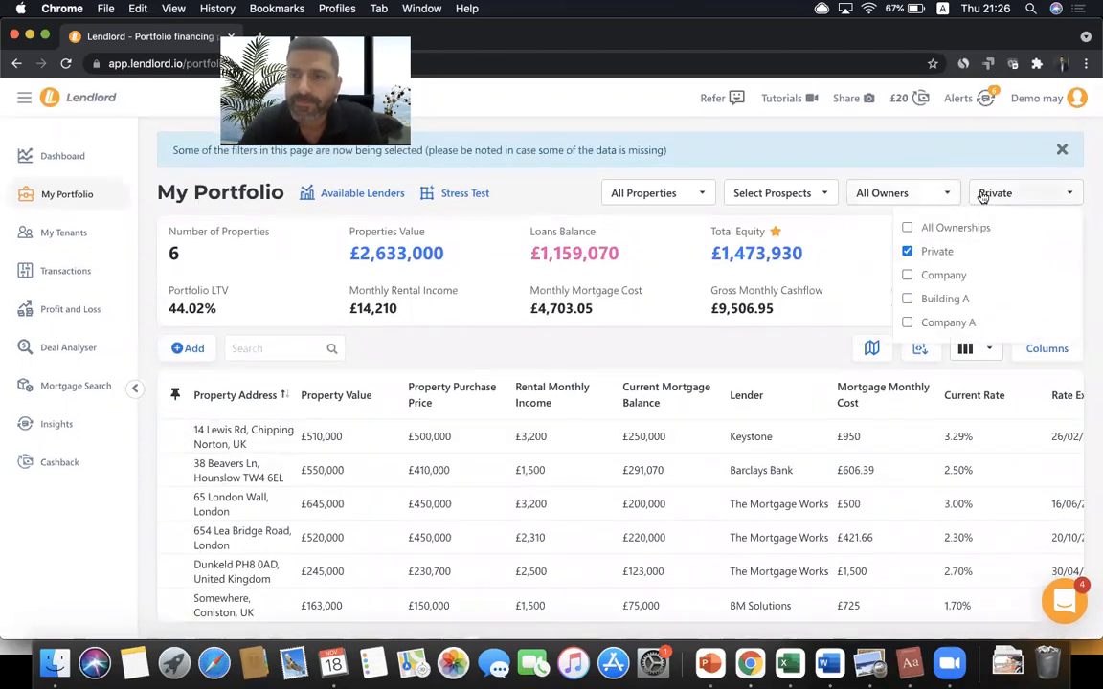
{"action": "left_click", "coordinate": [924, 250]}
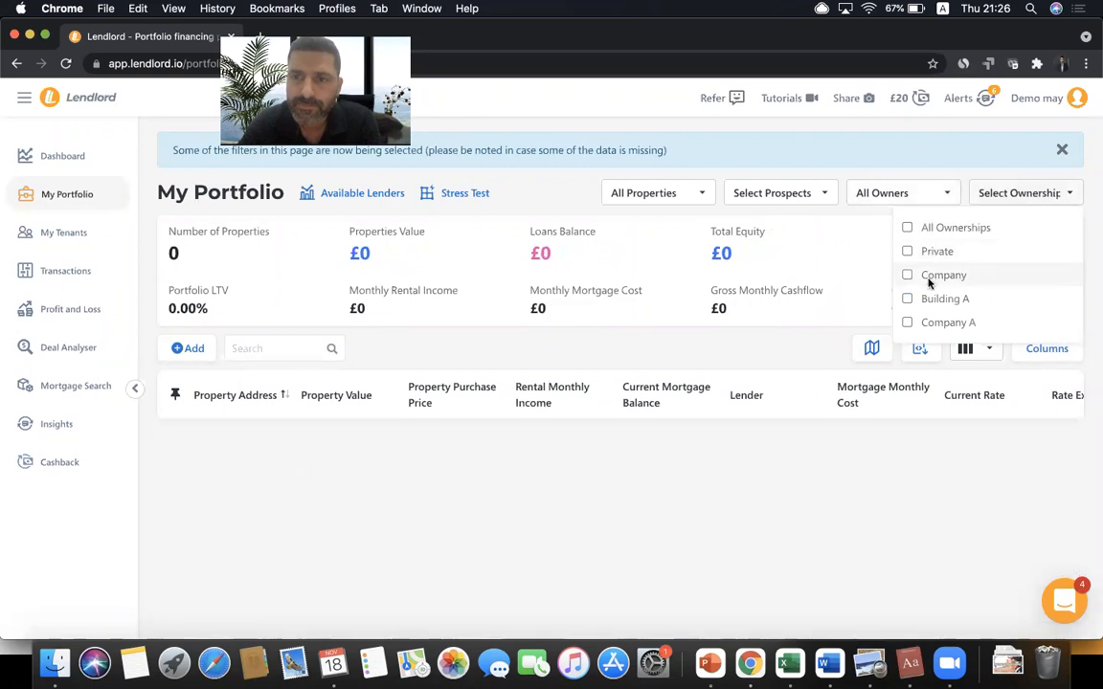
{"action": "left_click", "coordinate": [927, 276]}
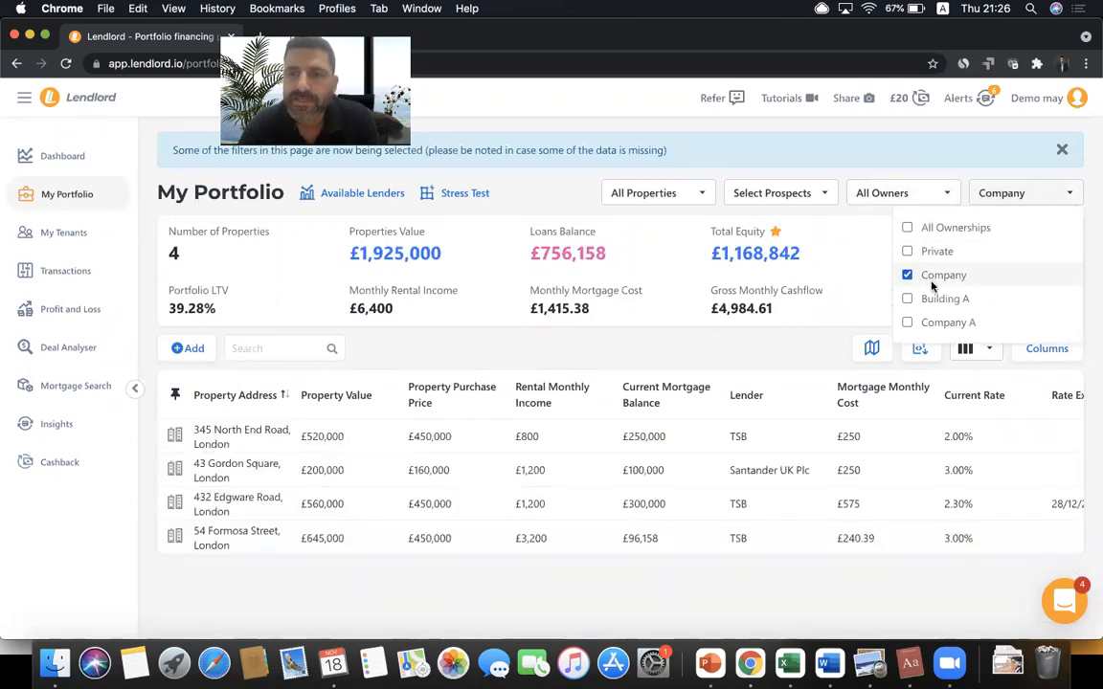
{"action": "left_click", "coordinate": [817, 335]}
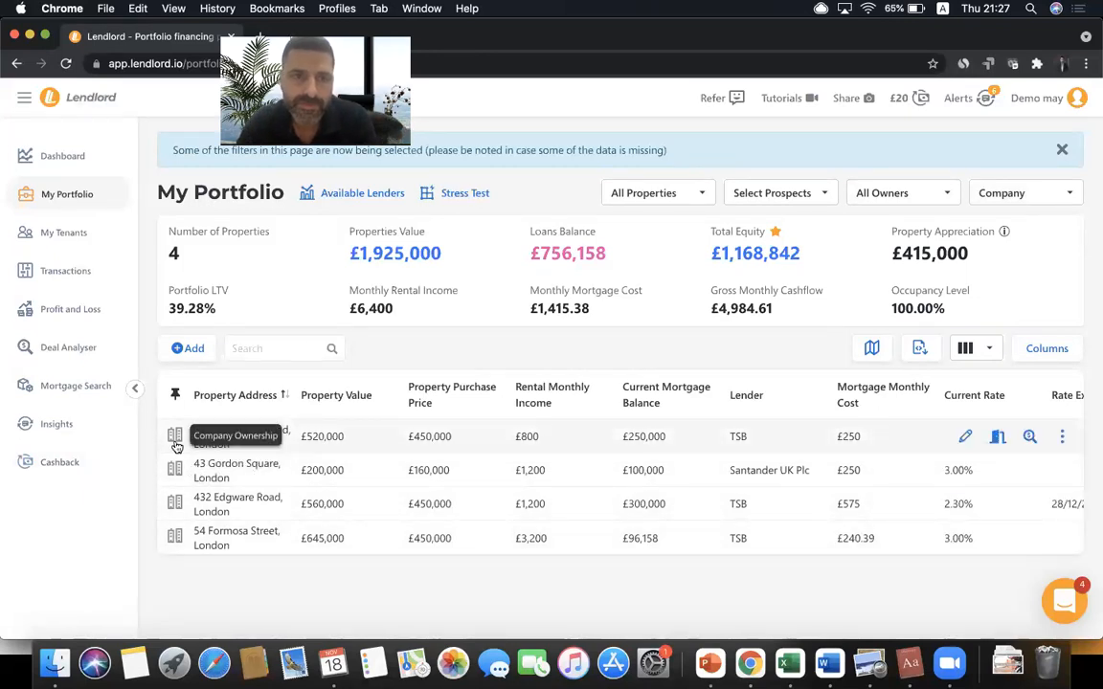
- Try the Company A and Building A ownership views, then include all ownership types again
{"action": "left_click", "coordinate": [1006, 192]}
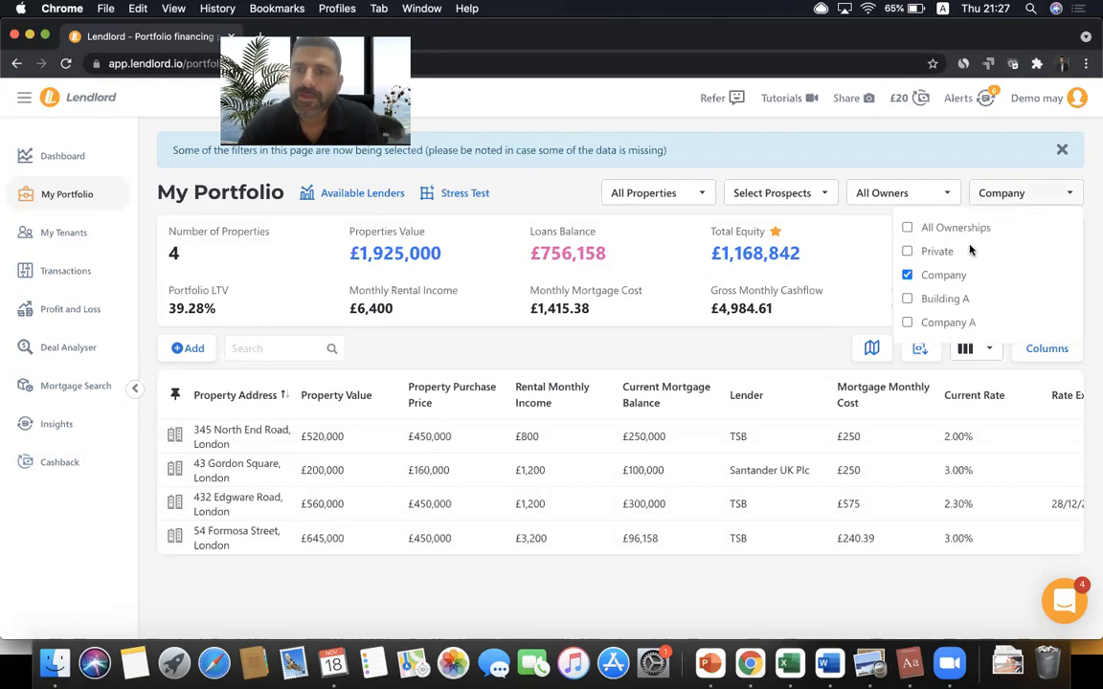
{"action": "left_click", "coordinate": [906, 276]}
{"action": "left_click", "coordinate": [926, 322]}
{"action": "left_click", "coordinate": [845, 338]}
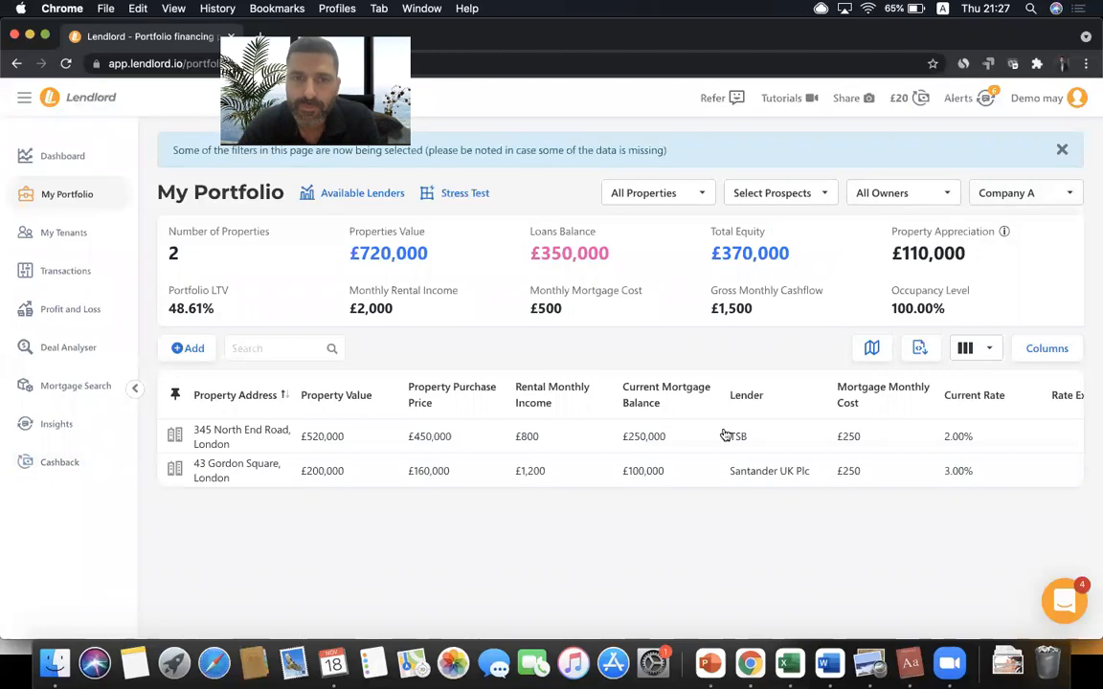
{"action": "left_click", "coordinate": [1000, 194]}
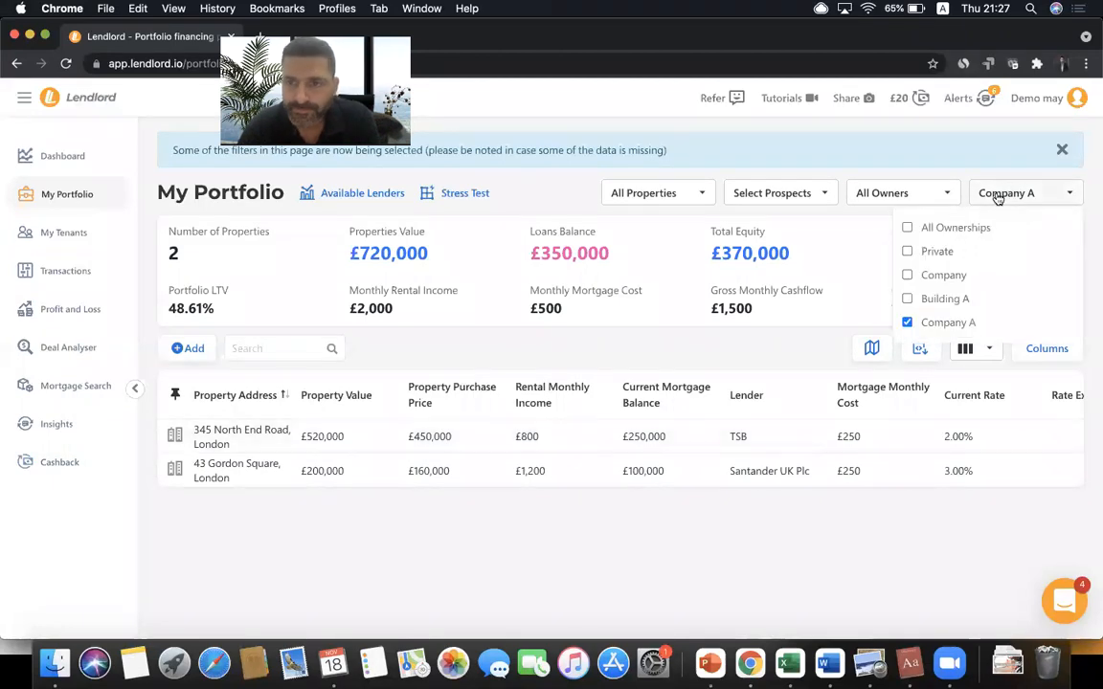
{"action": "left_click", "coordinate": [931, 321]}
{"action": "left_click", "coordinate": [933, 299]}
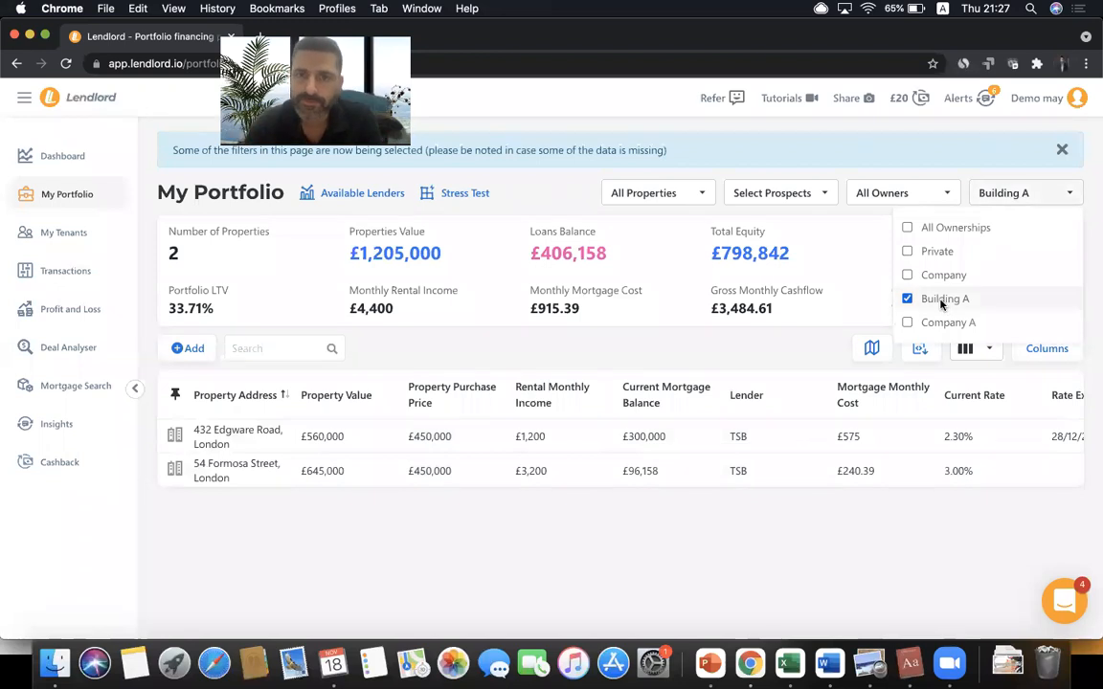
{"action": "left_click", "coordinate": [940, 229]}
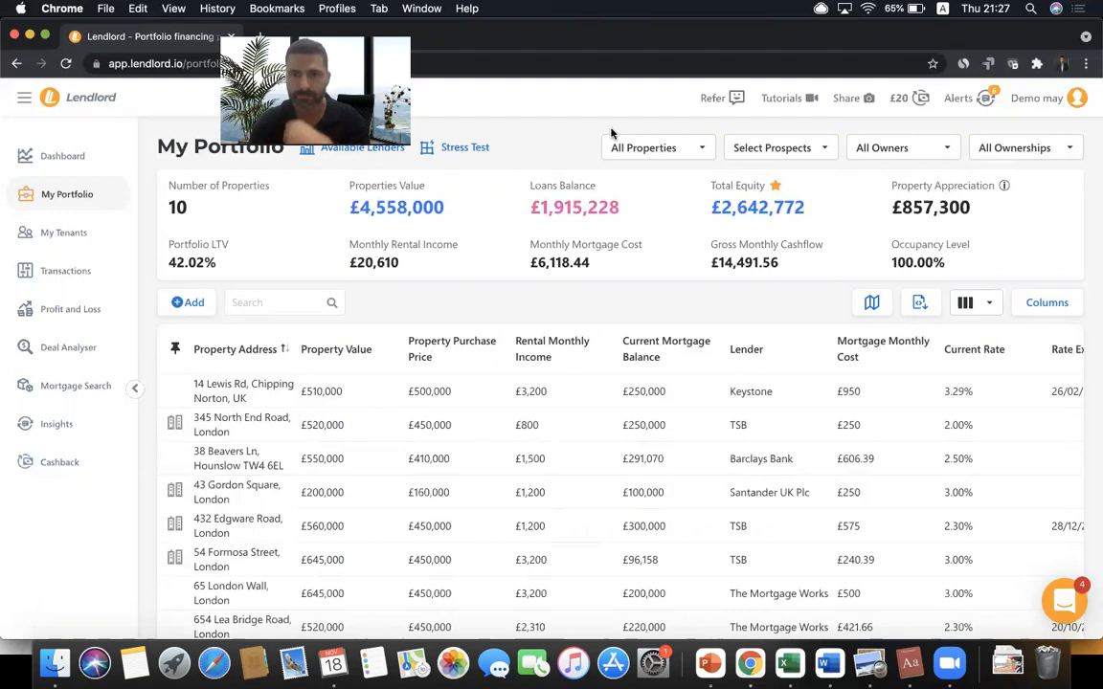
- On Profit and Loss, dismiss the filter banner and include all owners
{"action": "left_click", "coordinate": [86, 315]}
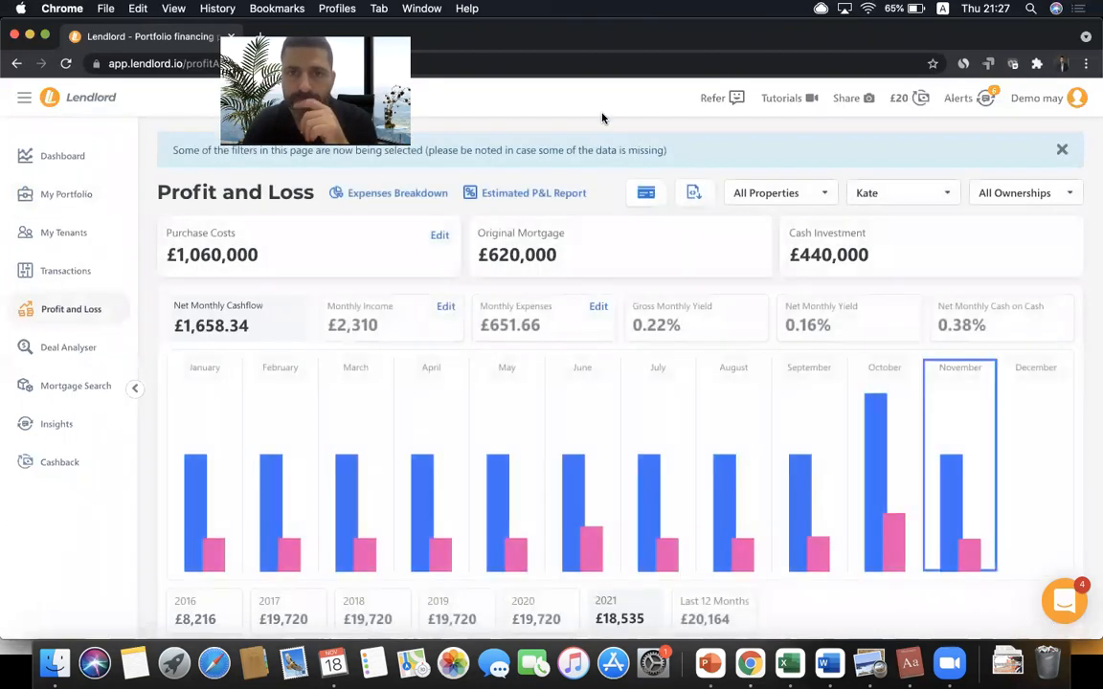
{"action": "left_click", "coordinate": [1061, 152]}
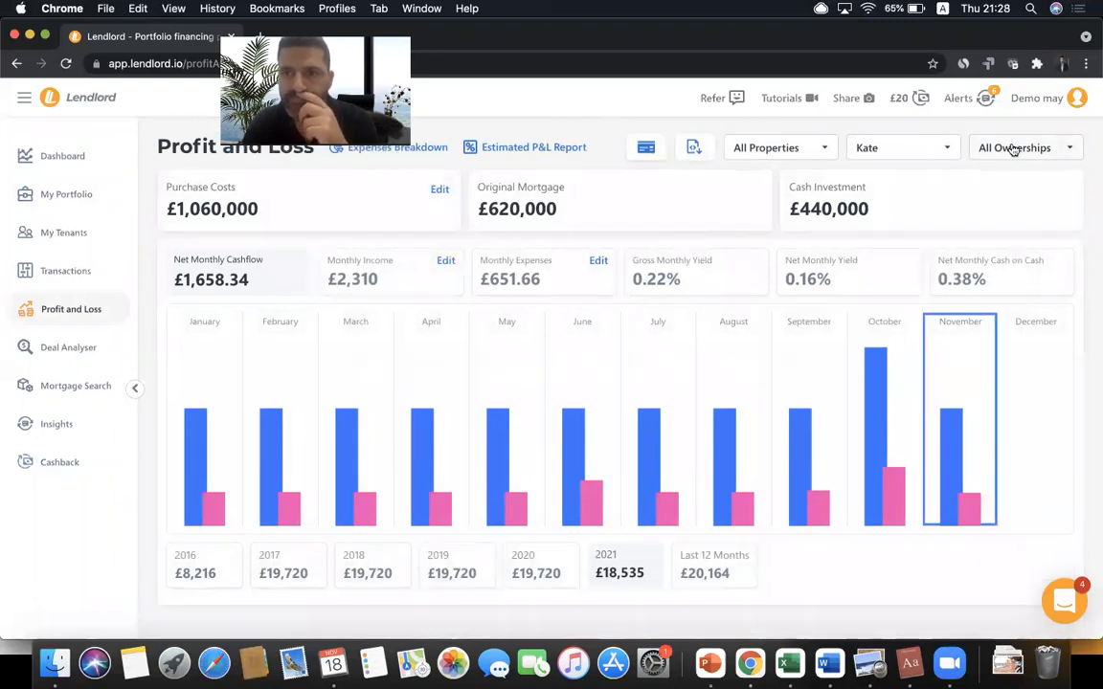
{"action": "left_click", "coordinate": [914, 147]}
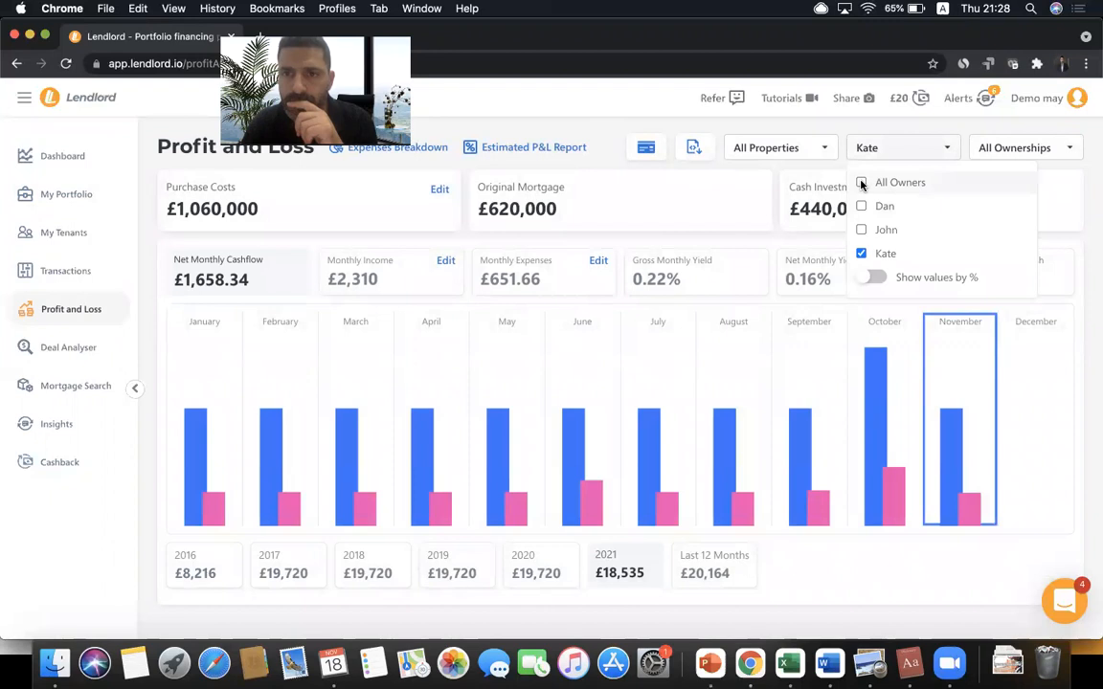
{"action": "left_click", "coordinate": [861, 183]}
{"action": "left_click", "coordinate": [891, 148]}
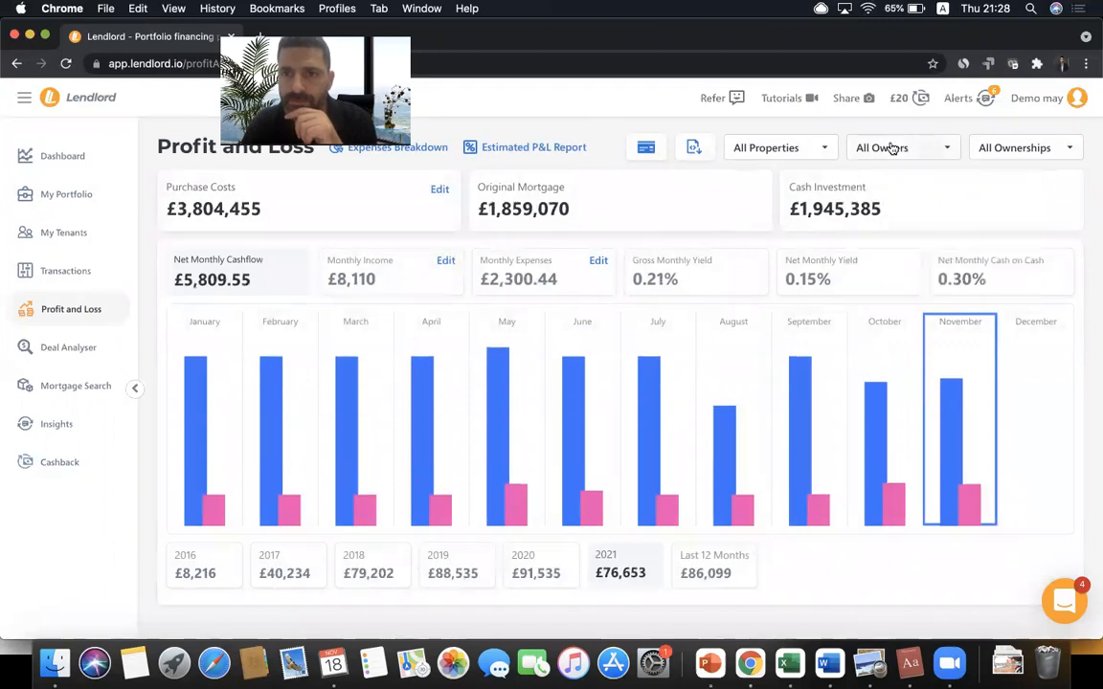
- Limit the figures to Company ownership, then to Building A only
{"action": "left_click", "coordinate": [1032, 146]}
{"action": "left_click", "coordinate": [948, 181]}
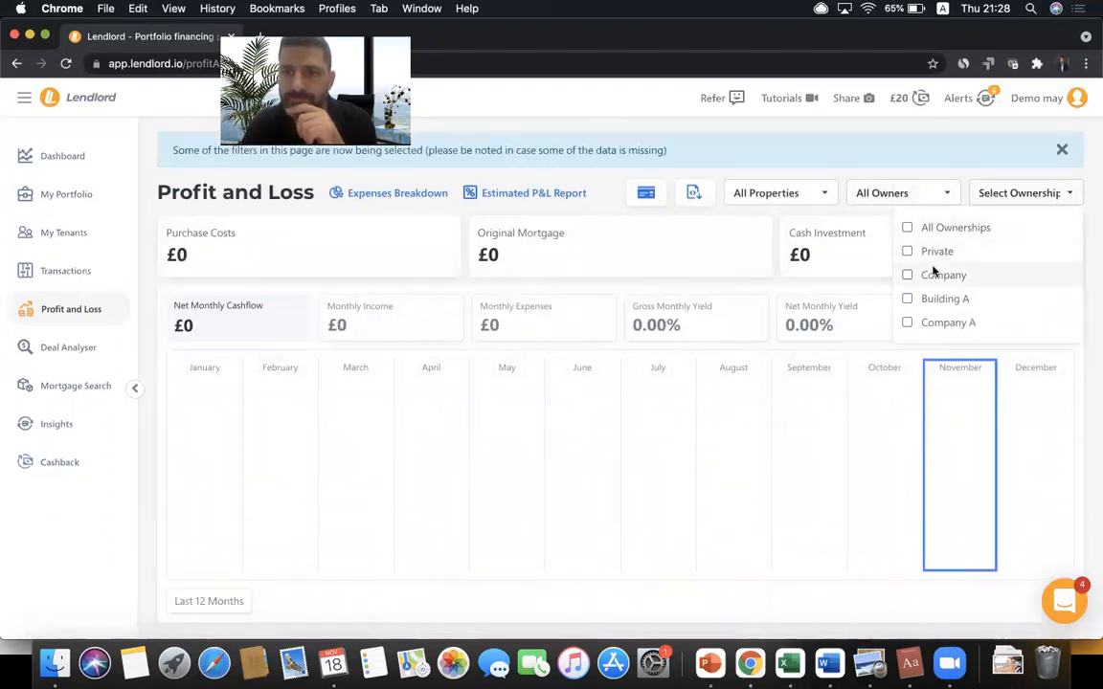
{"action": "left_click", "coordinate": [933, 275]}
{"action": "left_click", "coordinate": [1061, 150]}
{"action": "left_click", "coordinate": [1027, 150]}
{"action": "left_click", "coordinate": [918, 228]}
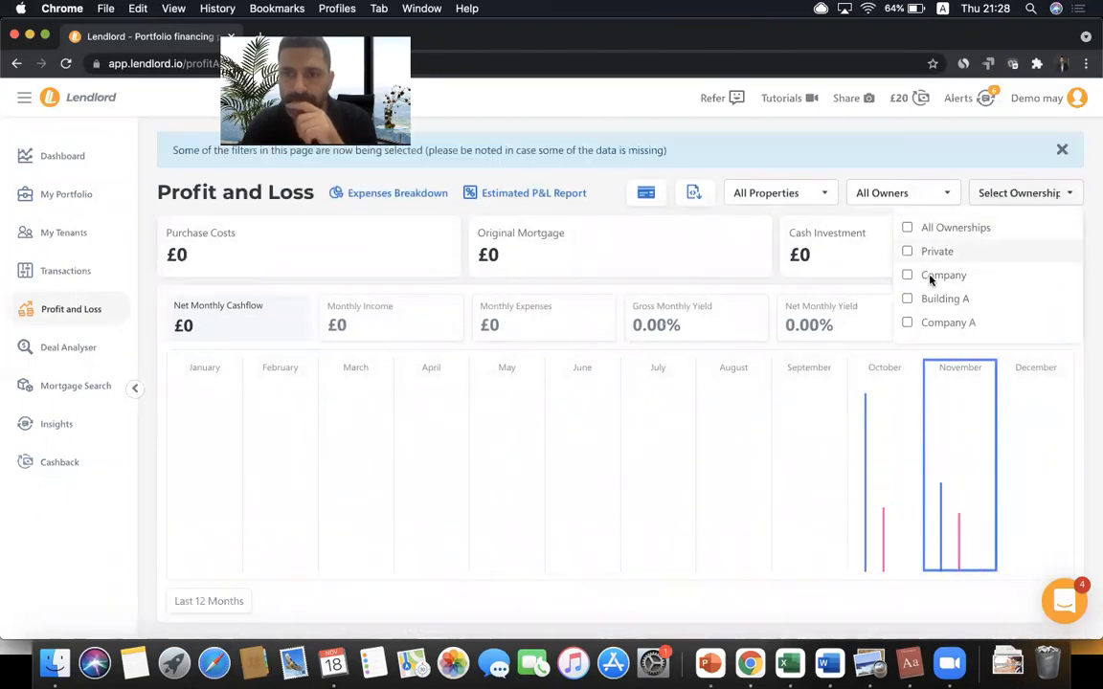
{"action": "left_click", "coordinate": [933, 299]}
{"action": "left_click", "coordinate": [1062, 150]}
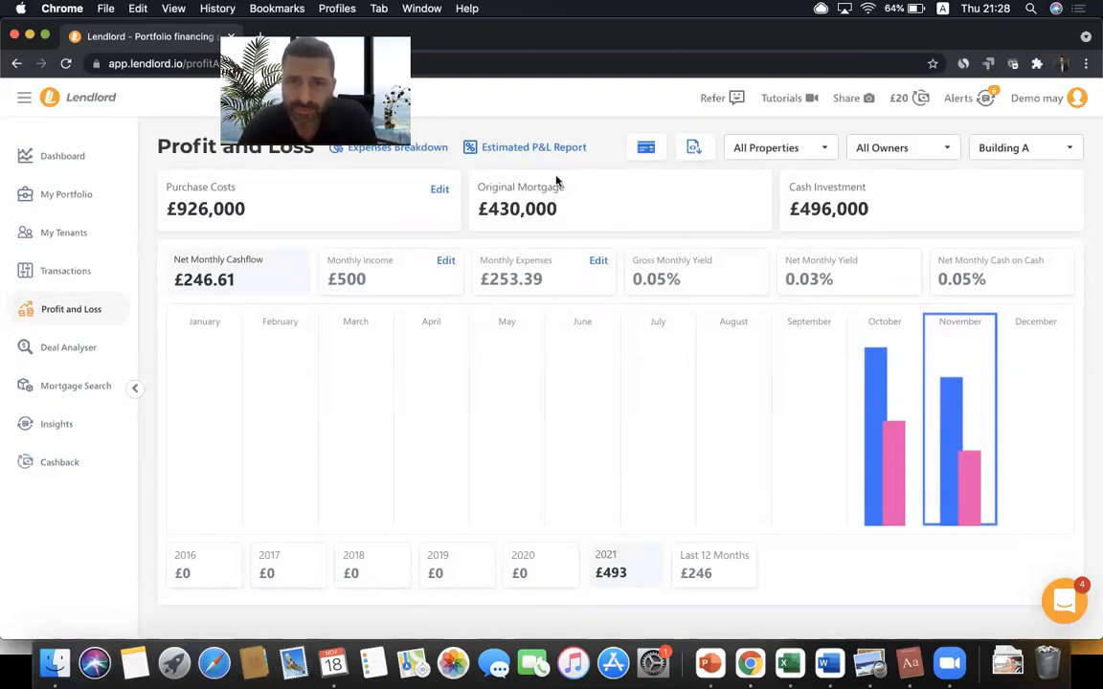
- Include all ownership types again, then go to the Transactions page
{"action": "left_click", "coordinate": [985, 149]}
{"action": "left_click", "coordinate": [956, 184]}
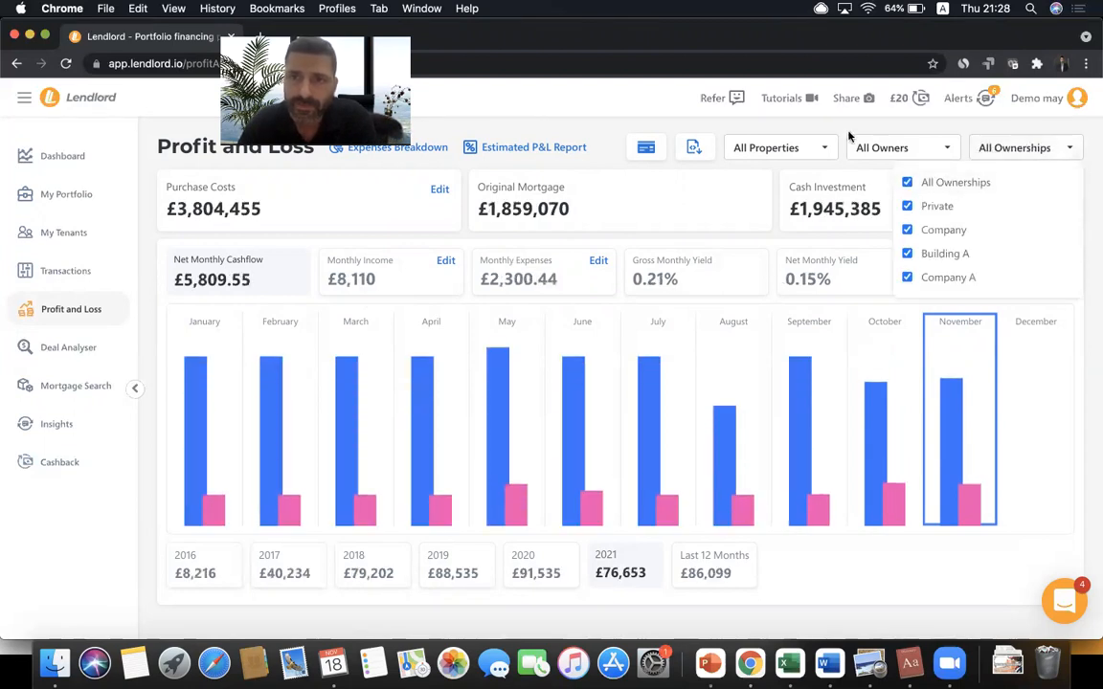
{"action": "left_click", "coordinate": [850, 134]}
{"action": "left_click", "coordinate": [111, 271]}
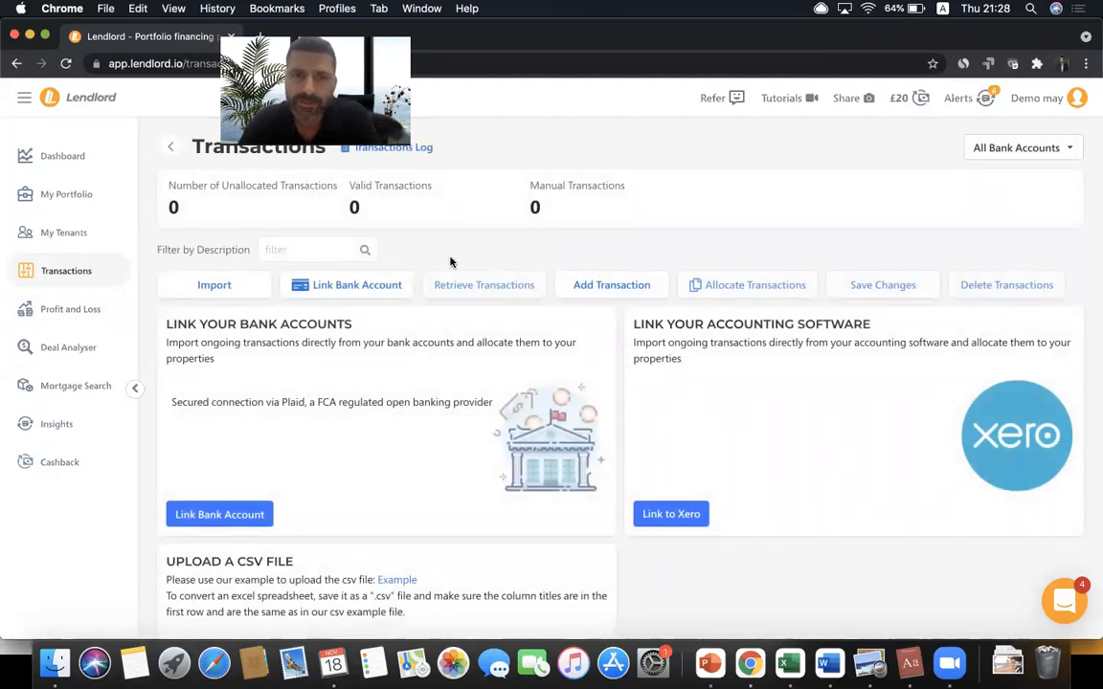
- Return briefly to Profit and Loss, then open My Portfolio listing all 10 properties
{"action": "left_click", "coordinate": [111, 314]}
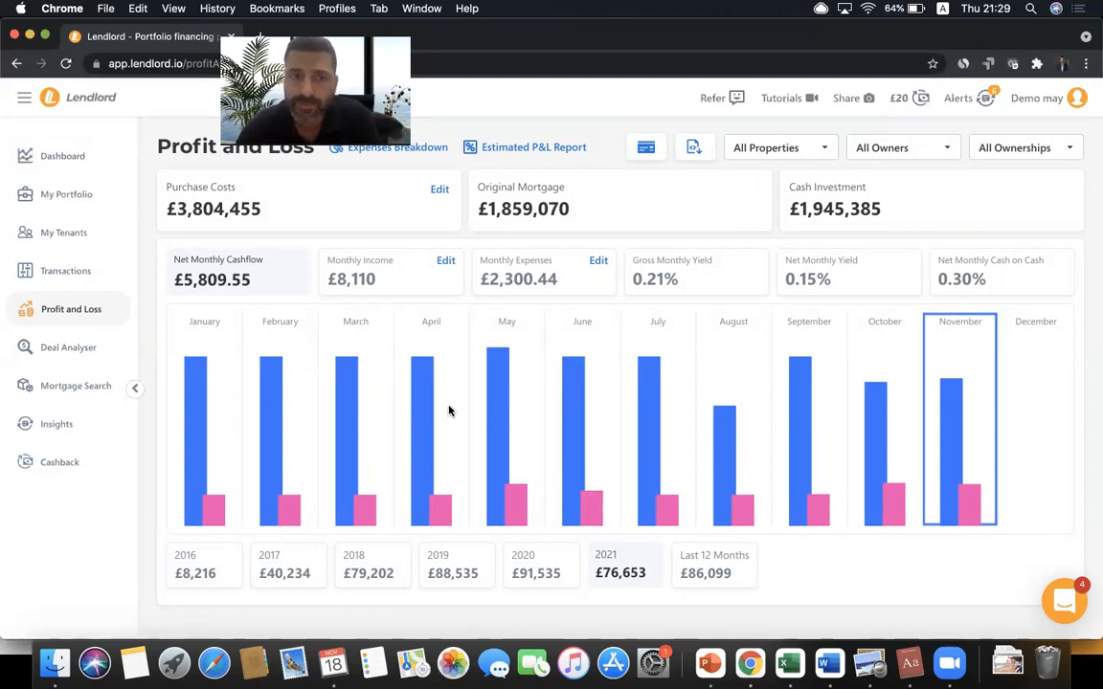
{"action": "left_click", "coordinate": [100, 199]}
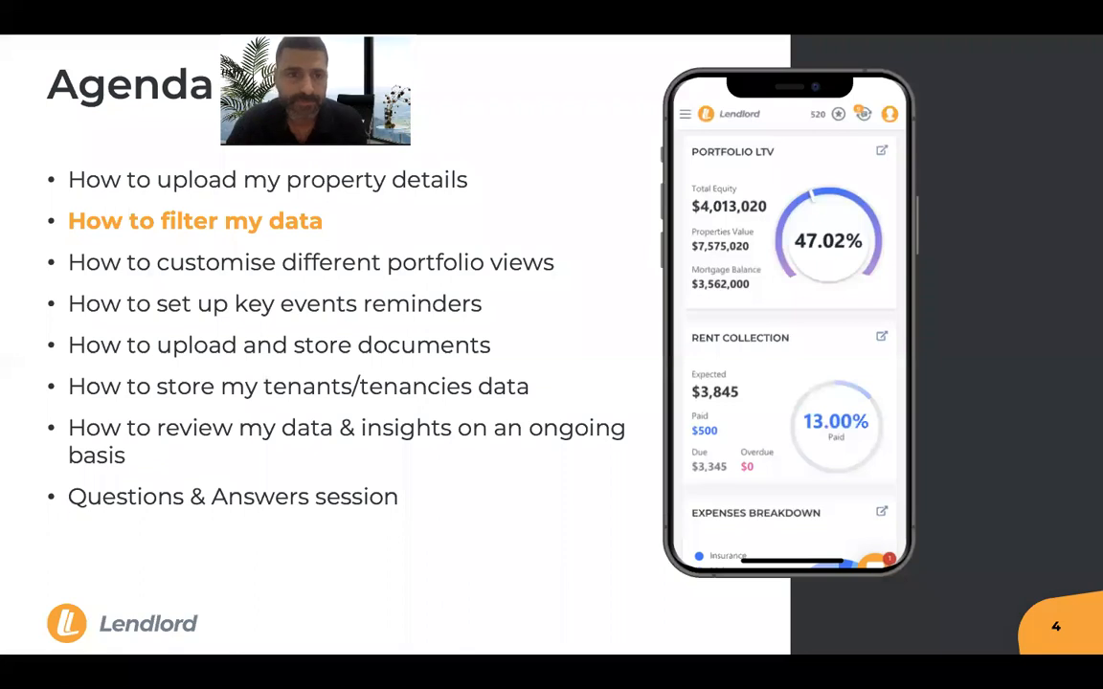
- Advance the agenda slide, return to Lendlord, and show the saved views list (Default, Performance, Equity, etc.)
{"action": "key", "text": "Right"}
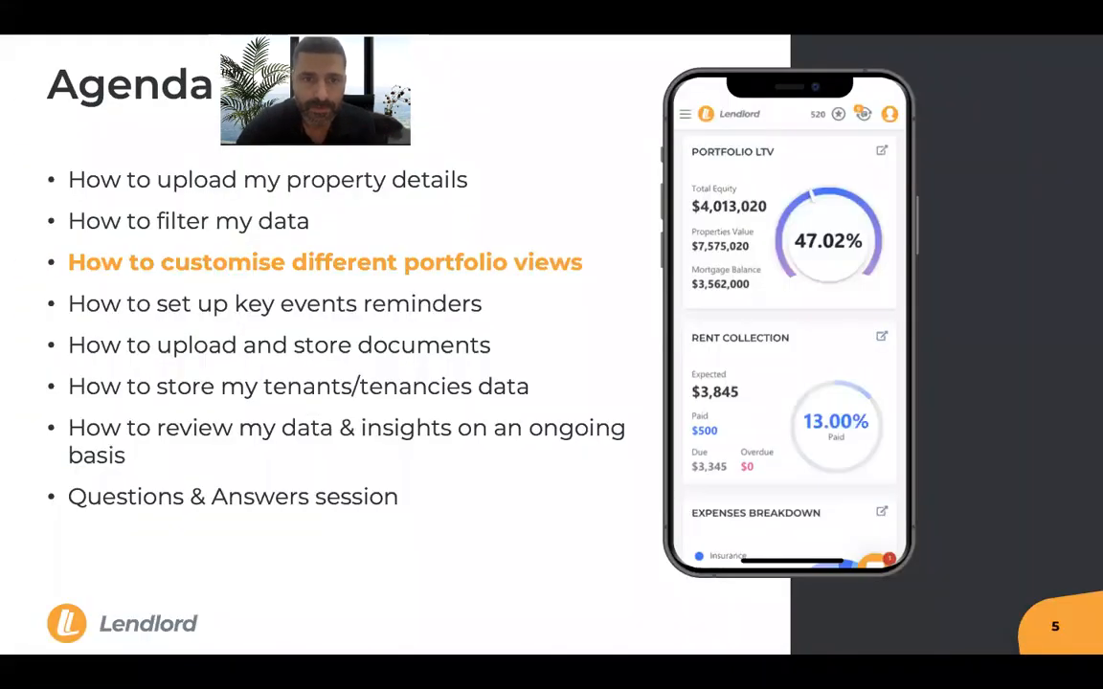
{"action": "key", "text": "super+Tab"}
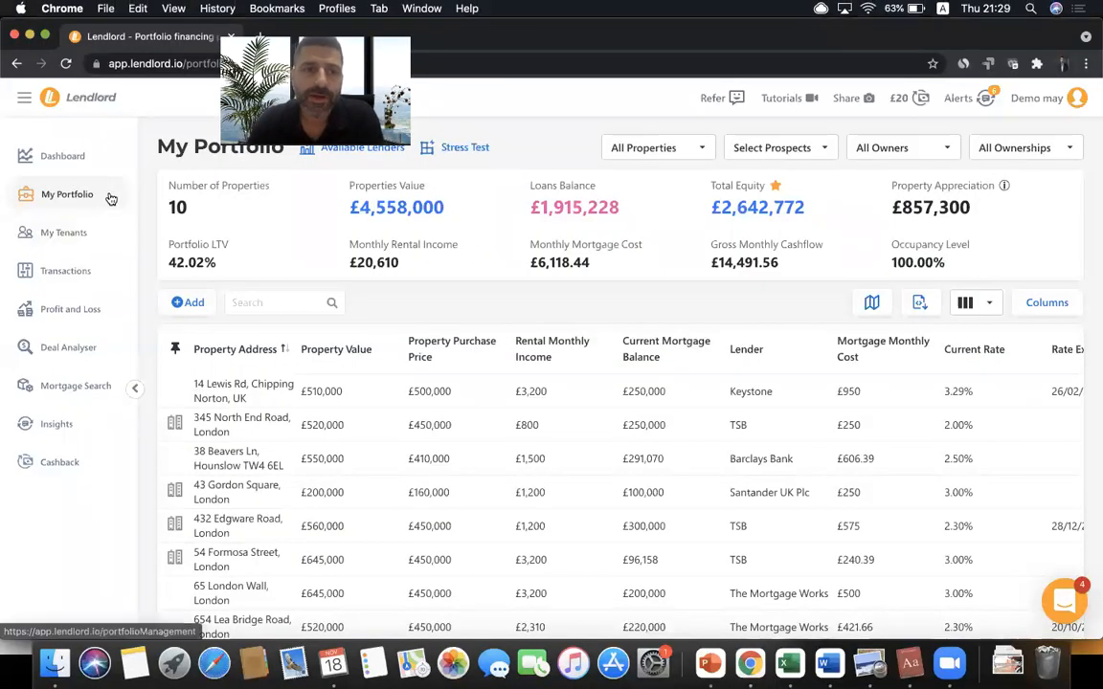
{"action": "left_click", "coordinate": [978, 305]}
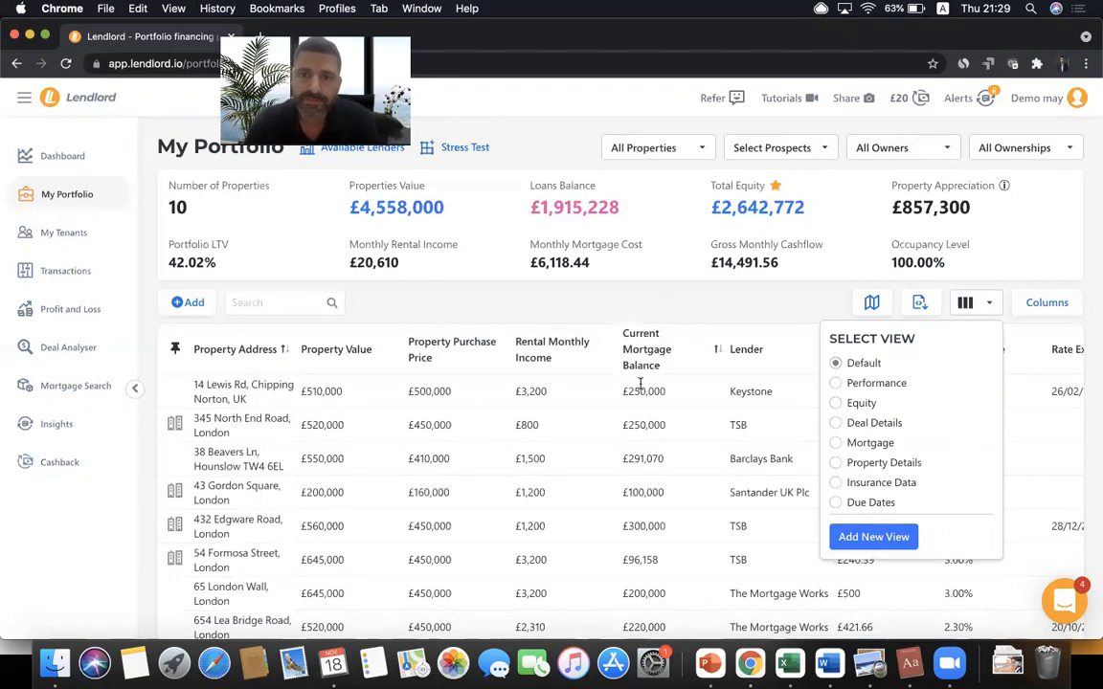
- Glance at the ownership filter, then dismiss the view list so the Default table of 10 properties shows
{"action": "left_click", "coordinate": [649, 301]}
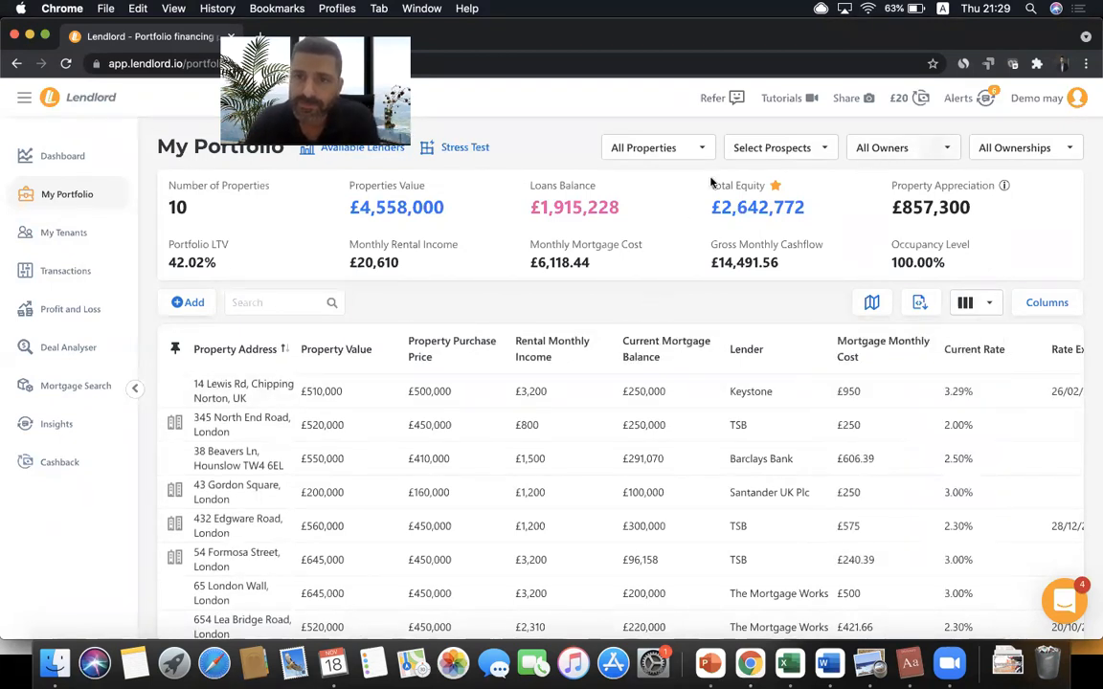
{"action": "left_click", "coordinate": [1021, 149]}
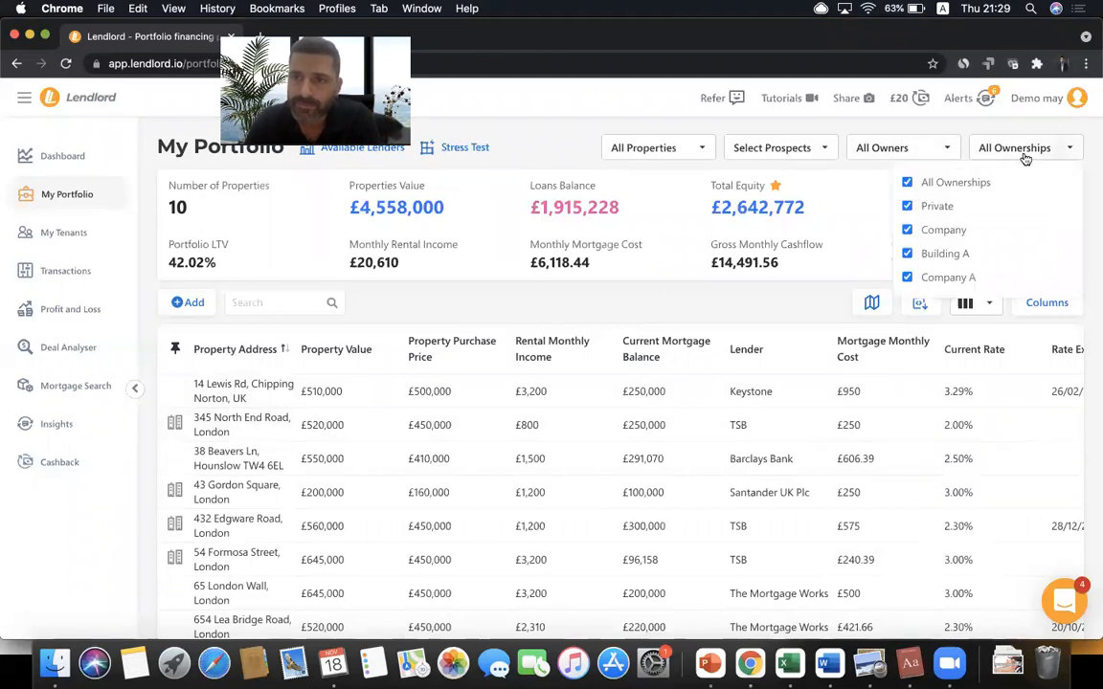
{"action": "left_click", "coordinate": [989, 305]}
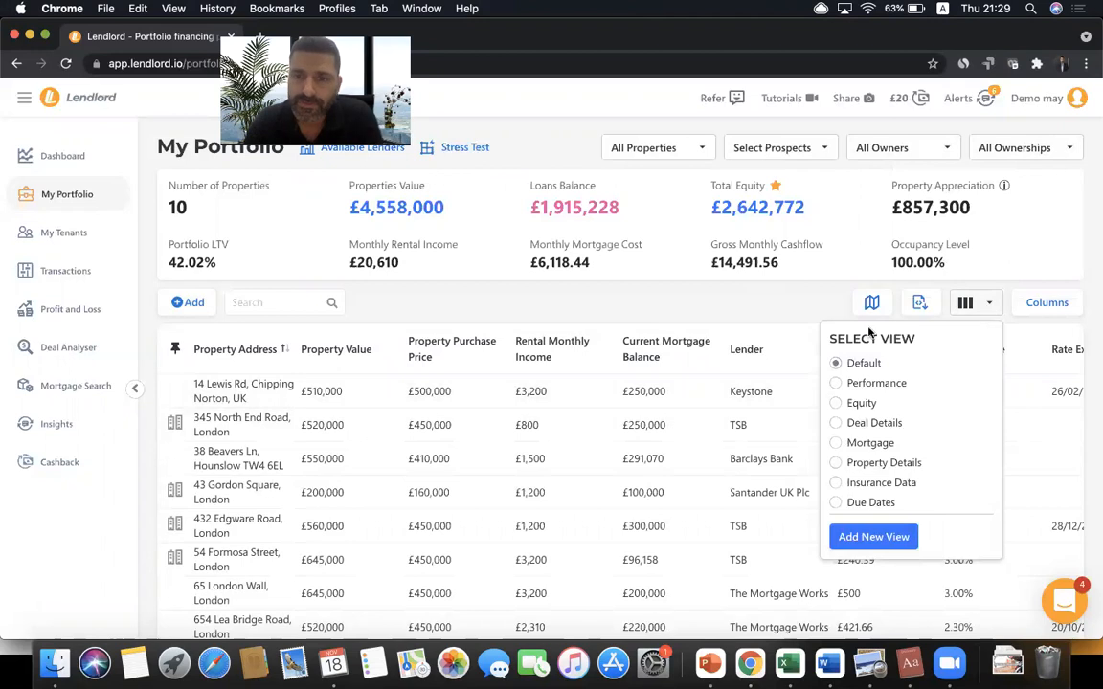
{"action": "left_click", "coordinate": [704, 294]}
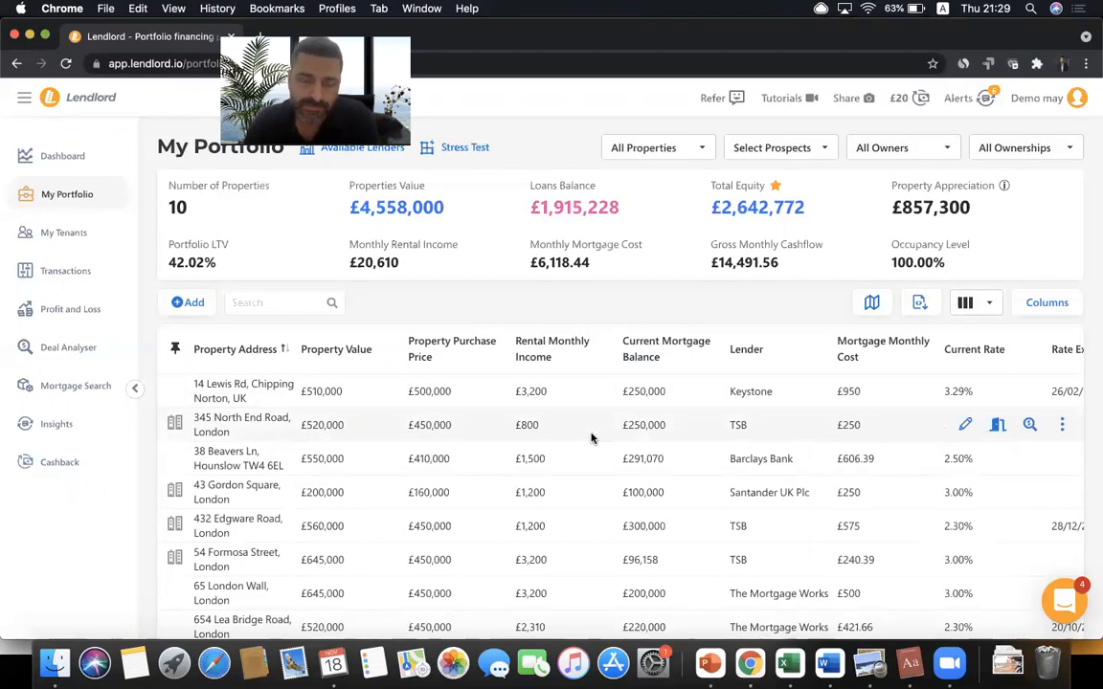
{"action": "scroll", "coordinate": [590, 438], "scroll_direction": "right", "scroll_amount": 5}
{"action": "scroll", "coordinate": [591, 438], "scroll_direction": "left", "scroll_amount": 5}
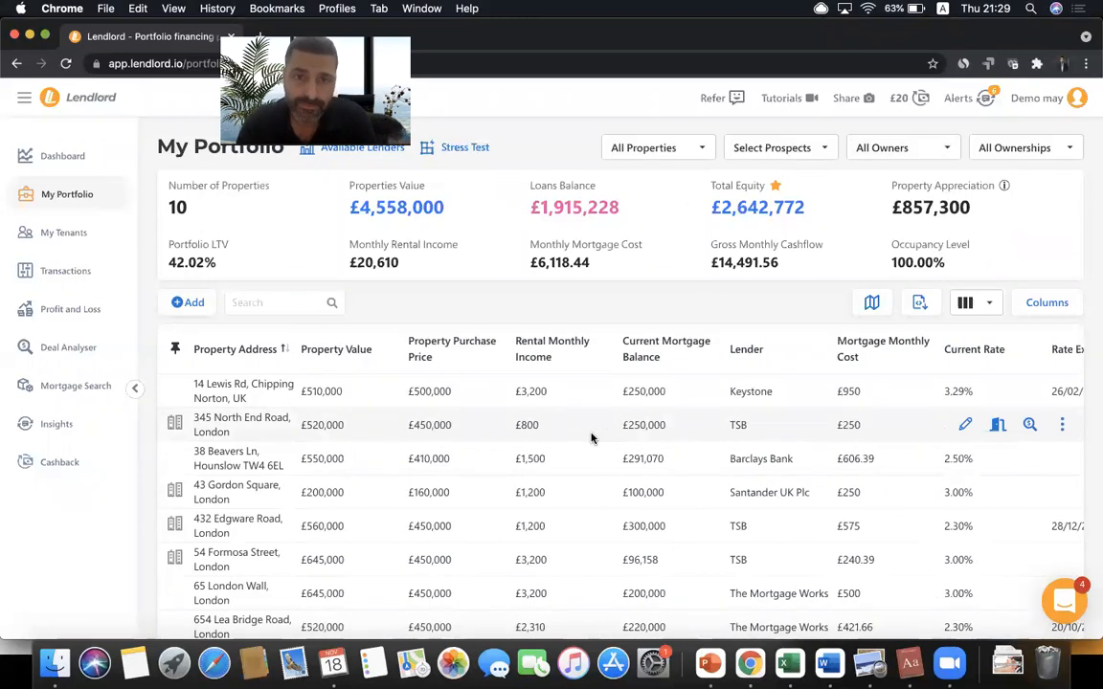
- Hide Rate Expiry Date, show Date of Purchase after Property Purchase Price, and save the default view
{"action": "left_click", "coordinate": [1072, 303]}
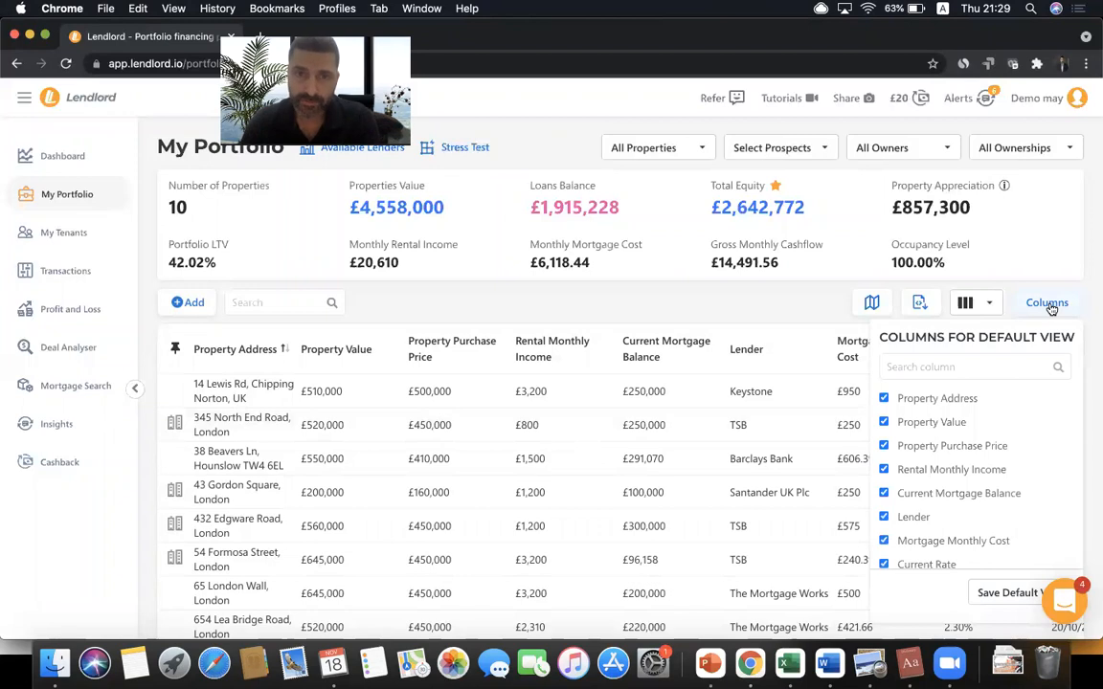
{"action": "scroll", "coordinate": [969, 440], "scroll_direction": "down", "scroll_amount": 2}
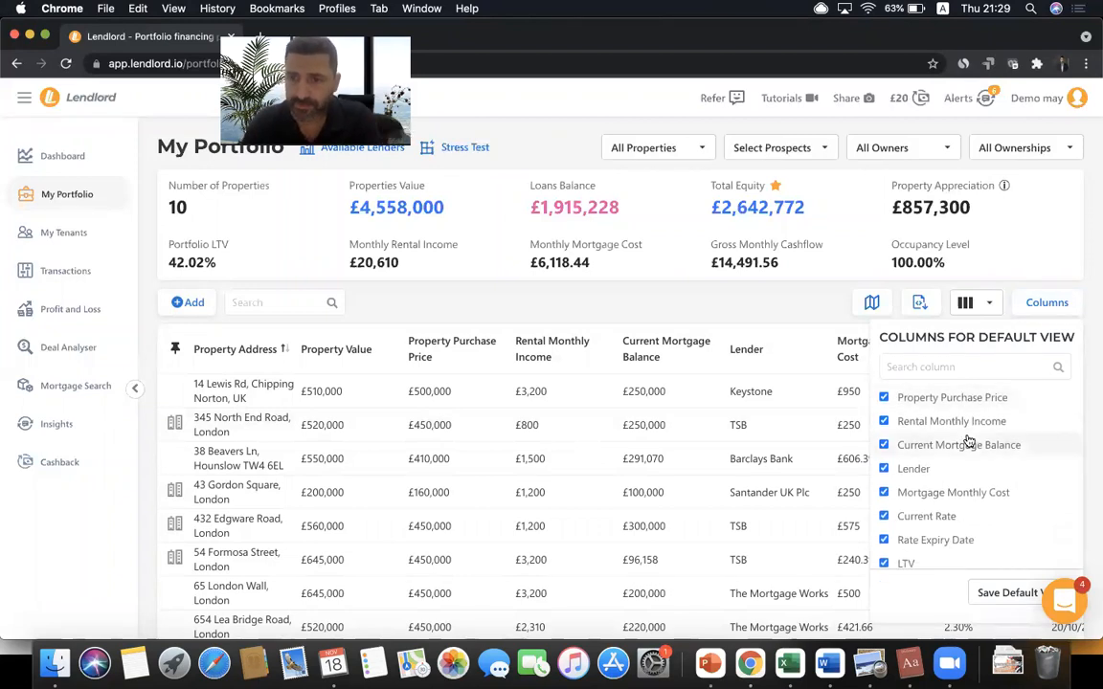
{"action": "scroll", "coordinate": [969, 440], "scroll_direction": "down", "scroll_amount": 3}
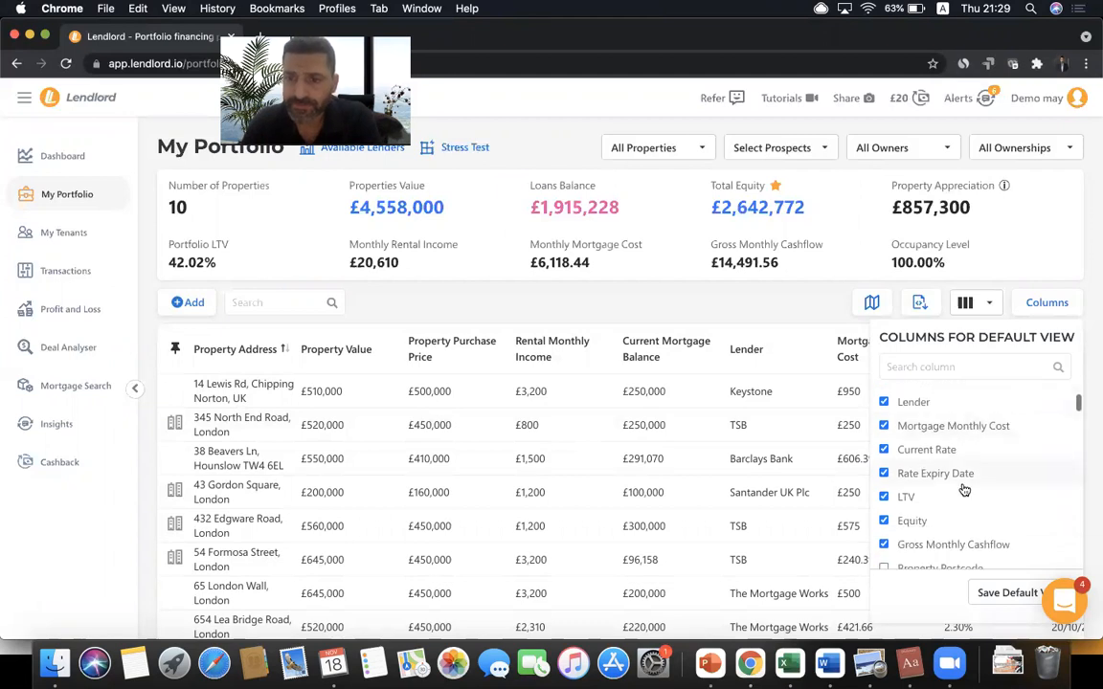
{"action": "left_click", "coordinate": [884, 474]}
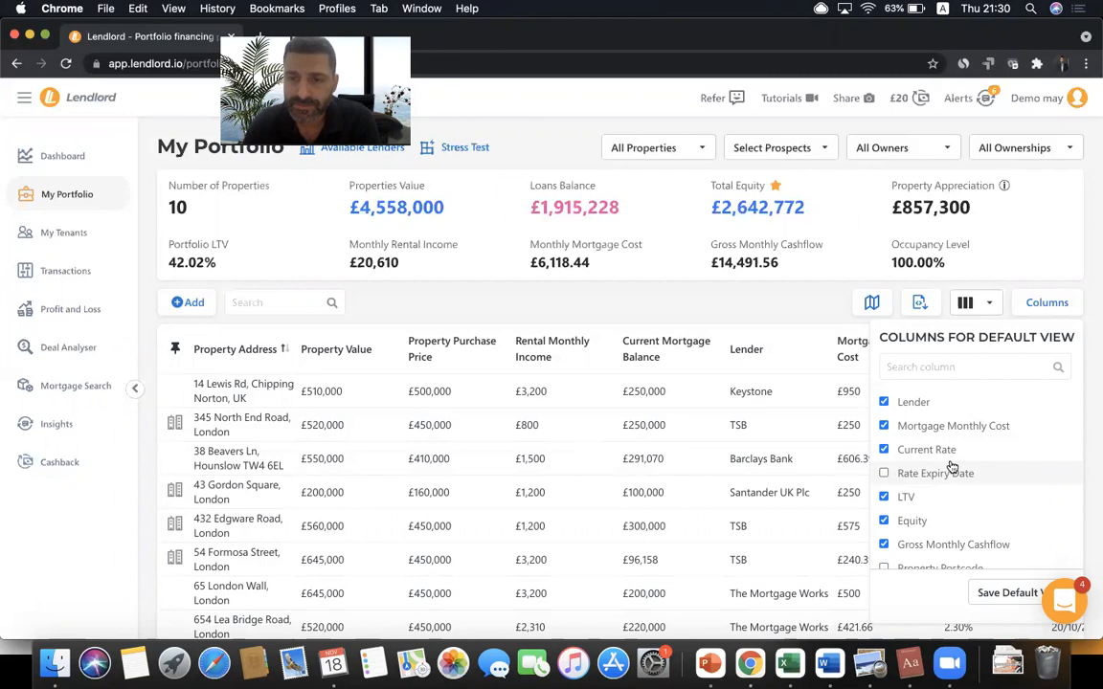
{"action": "scroll", "coordinate": [950, 465], "scroll_direction": "down", "scroll_amount": 5}
{"action": "scroll", "coordinate": [952, 466], "scroll_direction": "down", "scroll_amount": 1}
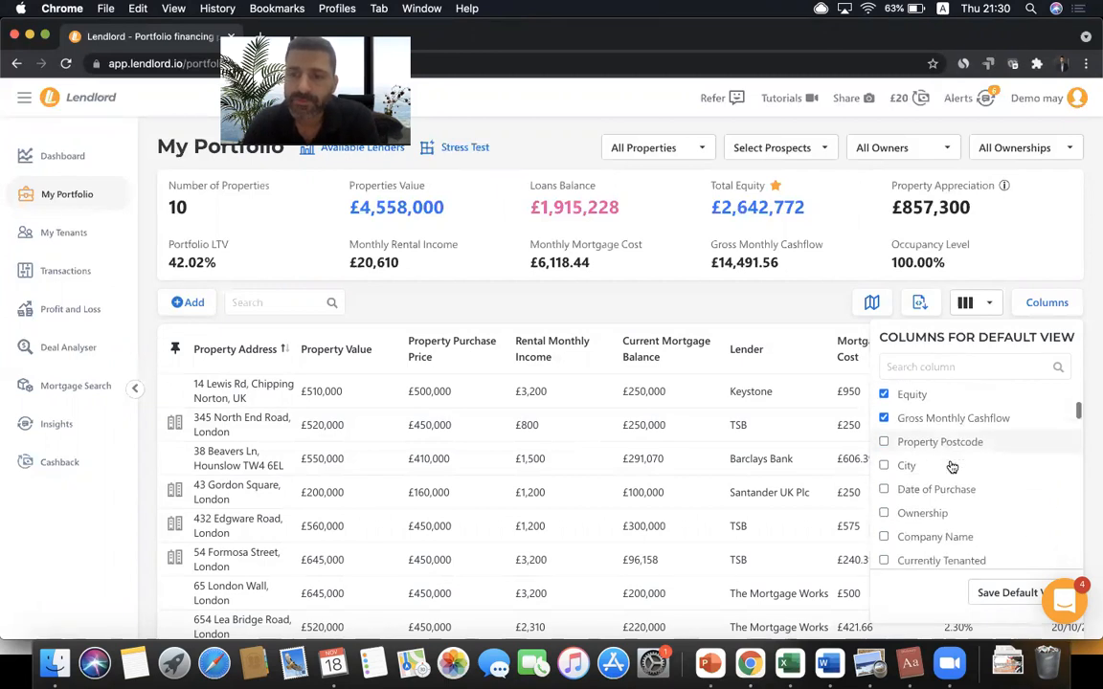
{"action": "left_click", "coordinate": [883, 488]}
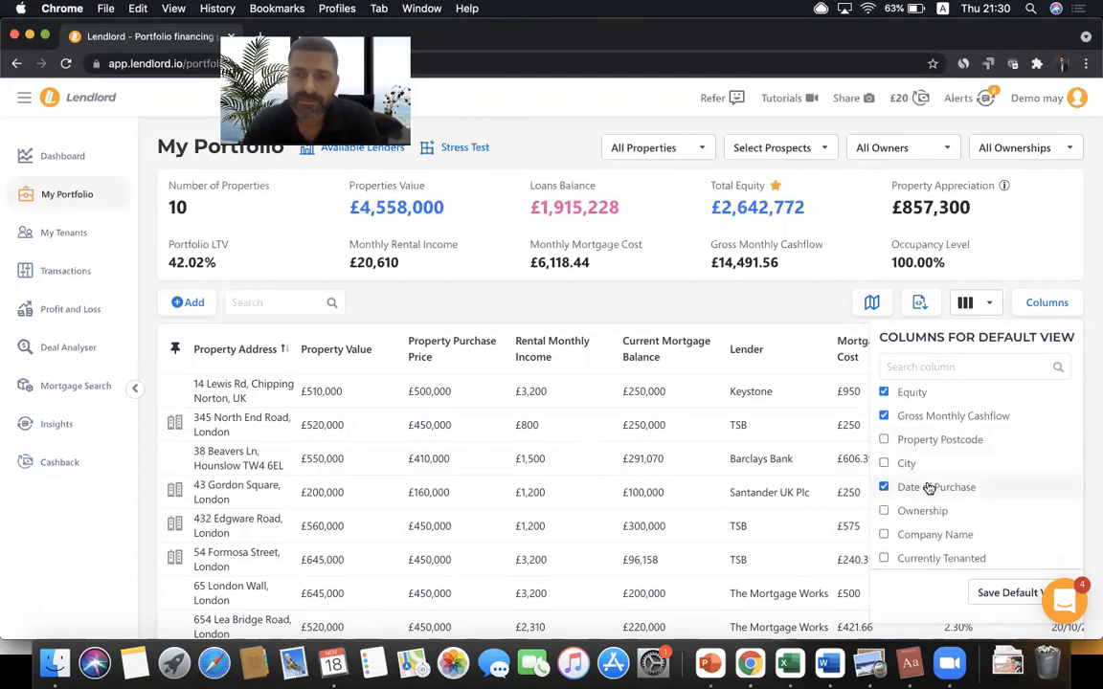
{"action": "mouse_move", "coordinate": [933, 486]}
{"action": "left_mouse_down"}
{"action": "mouse_move", "coordinate": [928, 382]}
{"action": "mouse_move", "coordinate": [934, 418]}
{"action": "mouse_move", "coordinate": [943, 381]}
{"action": "mouse_move", "coordinate": [936, 397]}
{"action": "mouse_move", "coordinate": [930, 374]}
{"action": "mouse_move", "coordinate": [931, 478]}
{"action": "mouse_move", "coordinate": [932, 445]}
{"action": "mouse_move", "coordinate": [937, 464]}
{"action": "left_mouse_up"}
{"action": "left_click", "coordinate": [883, 469]}
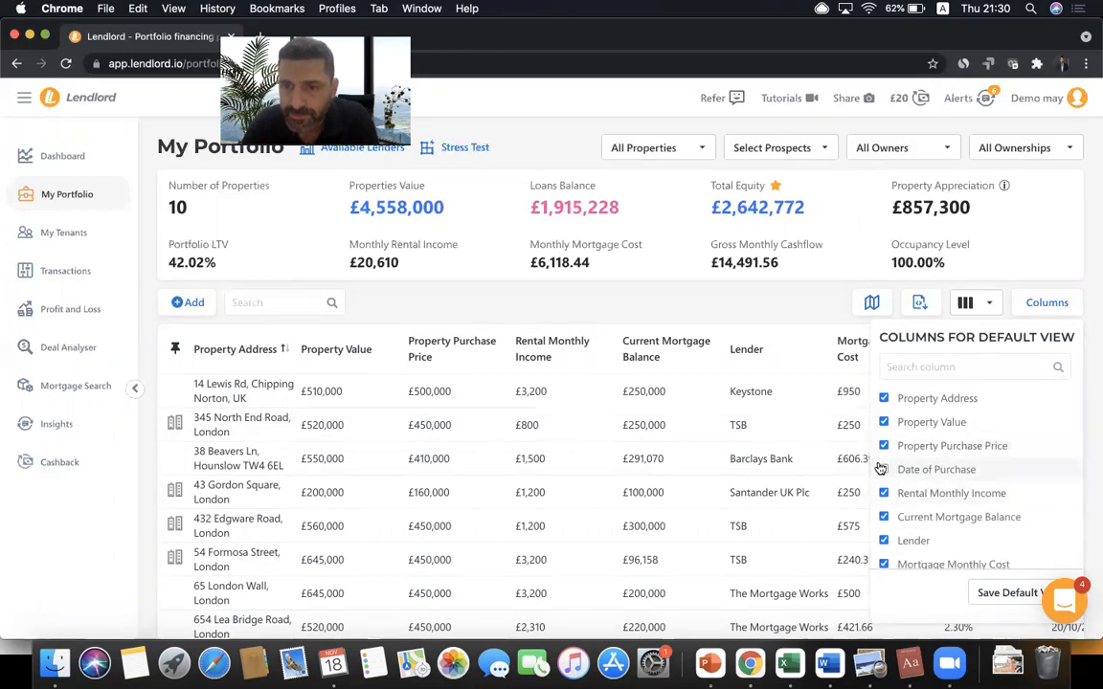
{"action": "left_click", "coordinate": [1000, 592]}
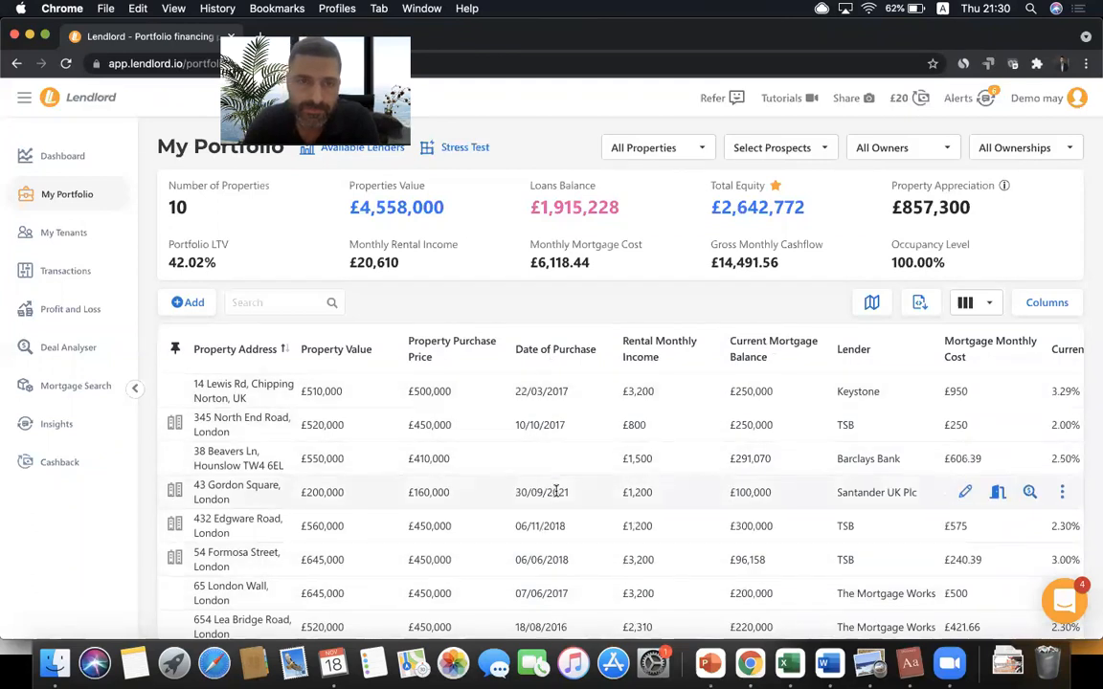
- Try sorting the table by Date of Purchase, then by Rental Monthly Income lowest first
{"action": "left_click", "coordinate": [561, 357]}
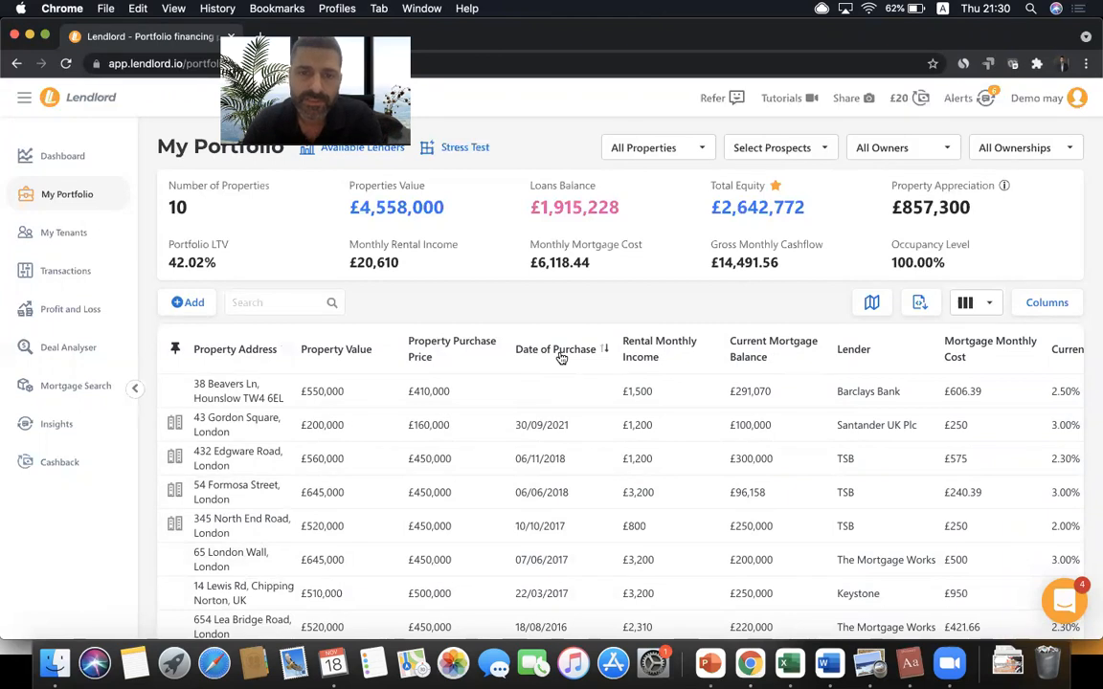
{"action": "left_click", "coordinate": [561, 358]}
{"action": "left_click", "coordinate": [561, 357]}
{"action": "left_click", "coordinate": [561, 357]}
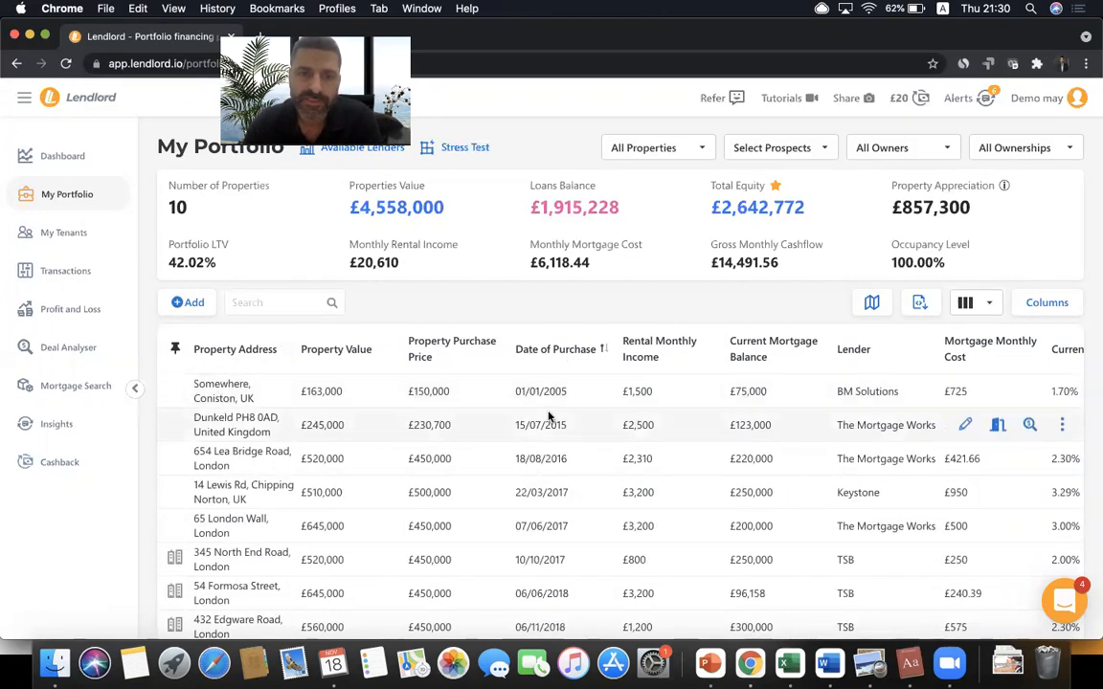
{"action": "scroll", "coordinate": [548, 418], "scroll_direction": "down", "scroll_amount": 3}
{"action": "scroll", "coordinate": [548, 416], "scroll_direction": "up", "scroll_amount": 3}
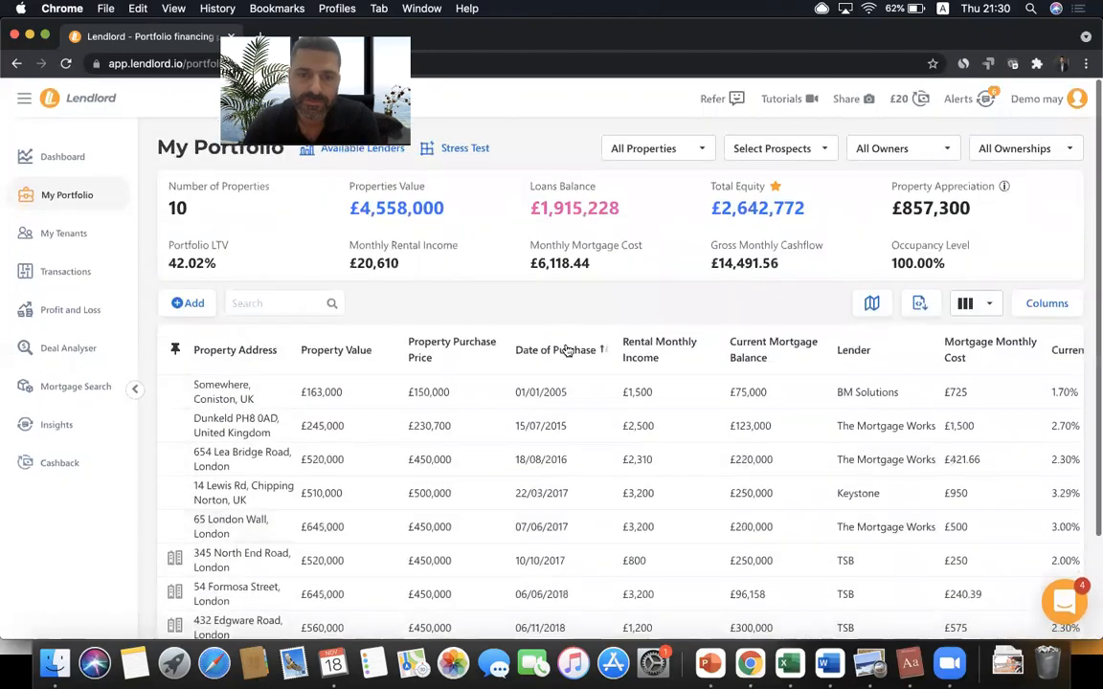
{"action": "left_click", "coordinate": [657, 350]}
{"action": "left_click", "coordinate": [656, 349]}
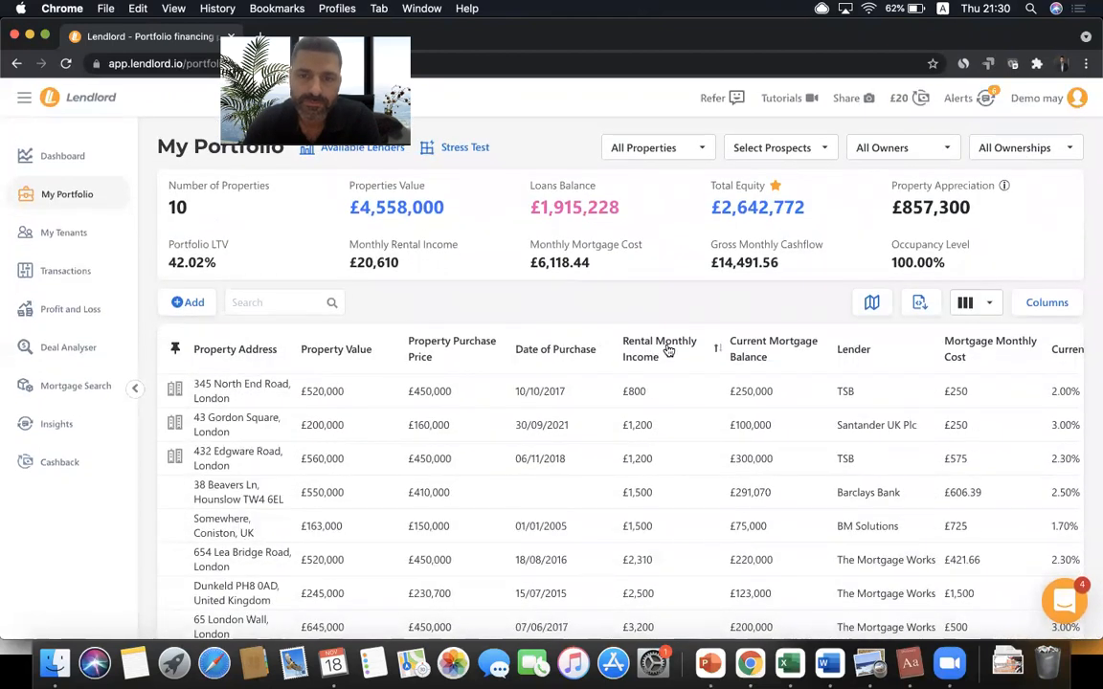
- Try Lender sorts and settle on Current Mortgage Balance ascending, starting at £75,000
{"action": "left_click", "coordinate": [766, 352]}
{"action": "left_click", "coordinate": [765, 353]}
{"action": "left_click", "coordinate": [766, 352]}
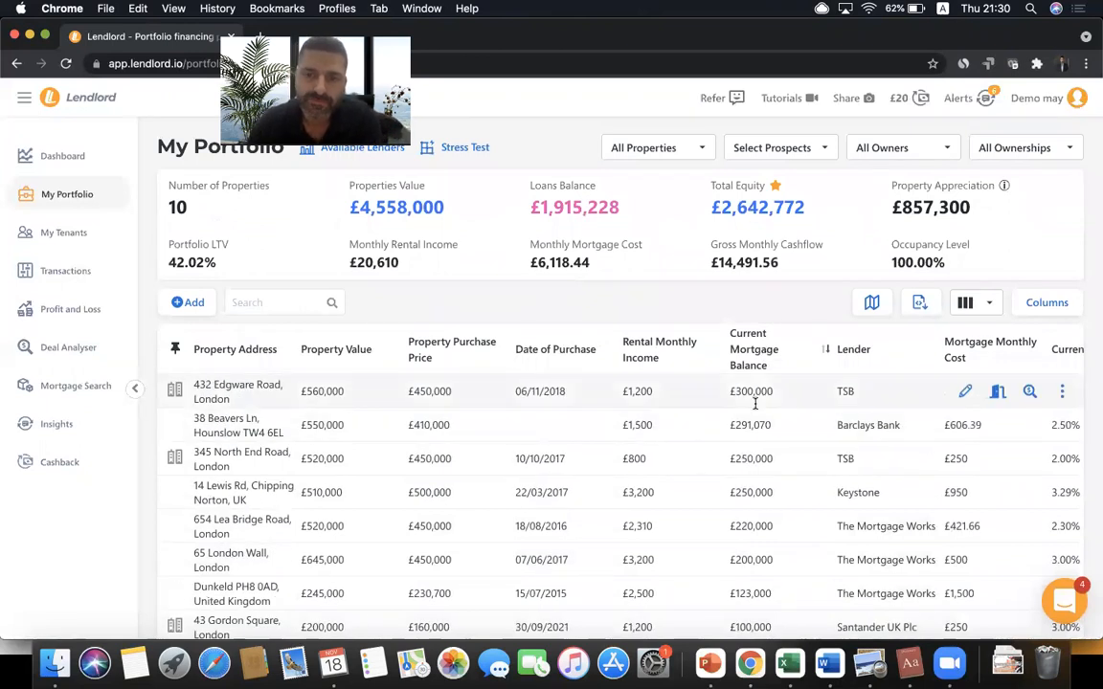
{"action": "scroll", "coordinate": [737, 498], "scroll_direction": "down", "scroll_amount": 3}
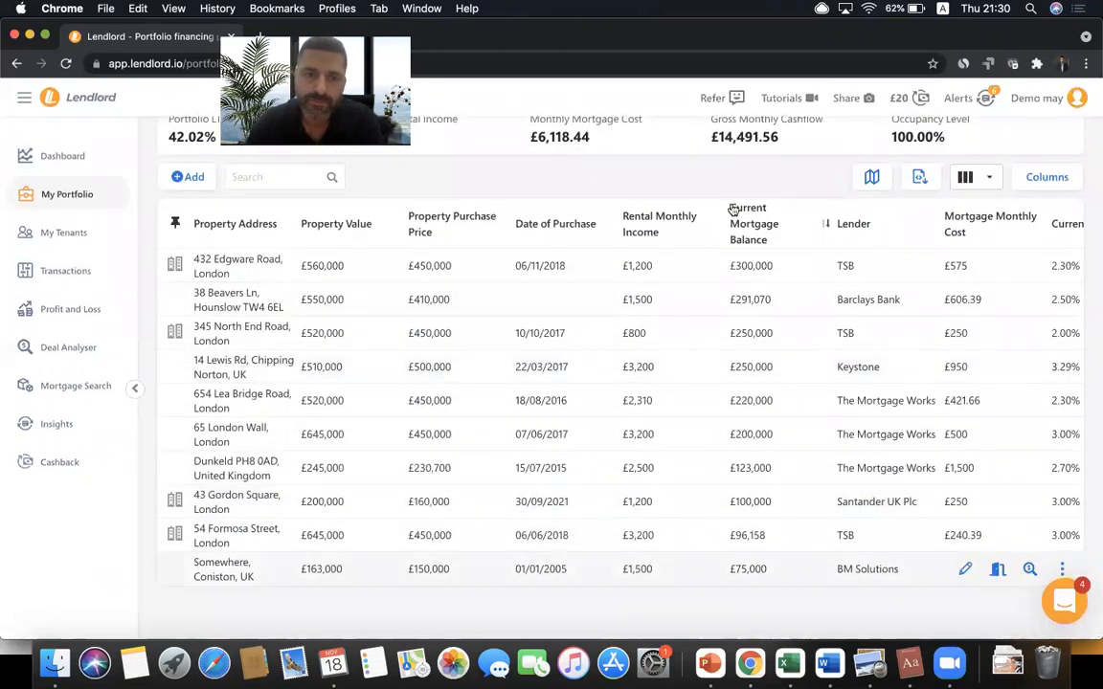
{"action": "scroll", "coordinate": [766, 277], "scroll_direction": "up", "scroll_amount": 2}
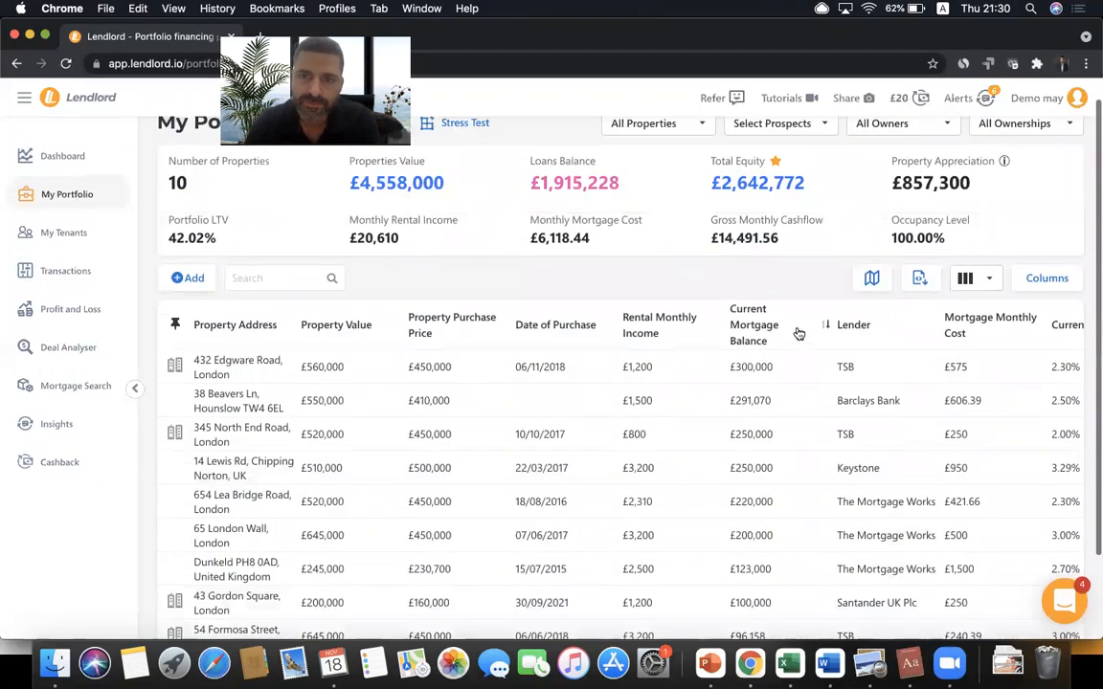
{"action": "left_click", "coordinate": [861, 329]}
{"action": "left_click", "coordinate": [865, 330]}
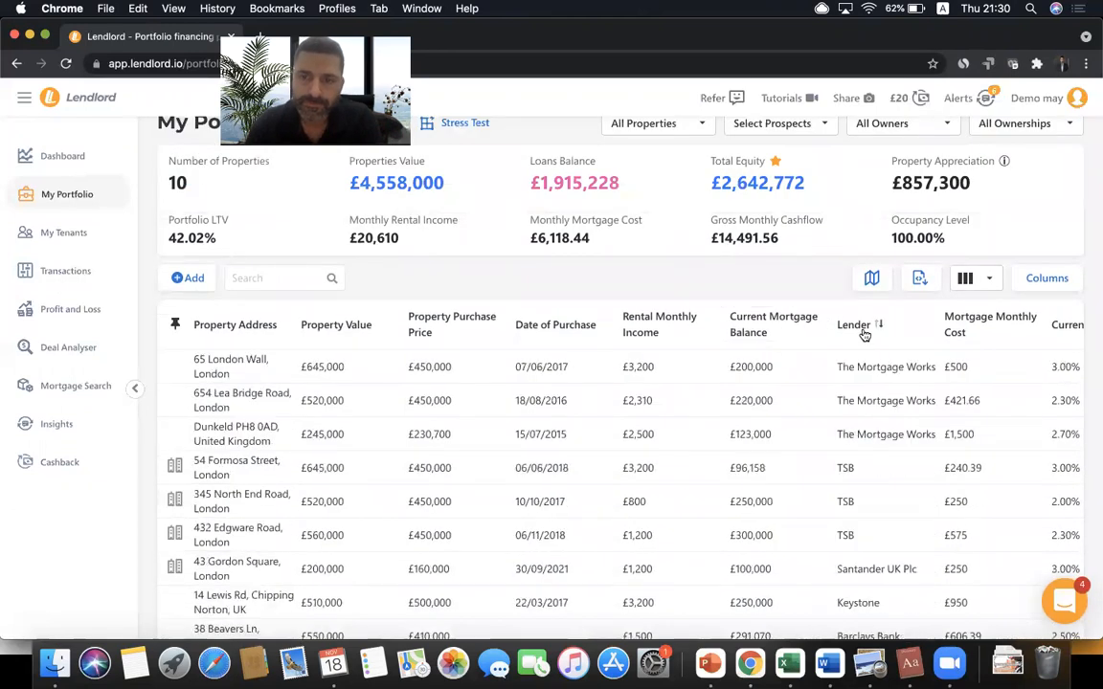
{"action": "left_click", "coordinate": [761, 325]}
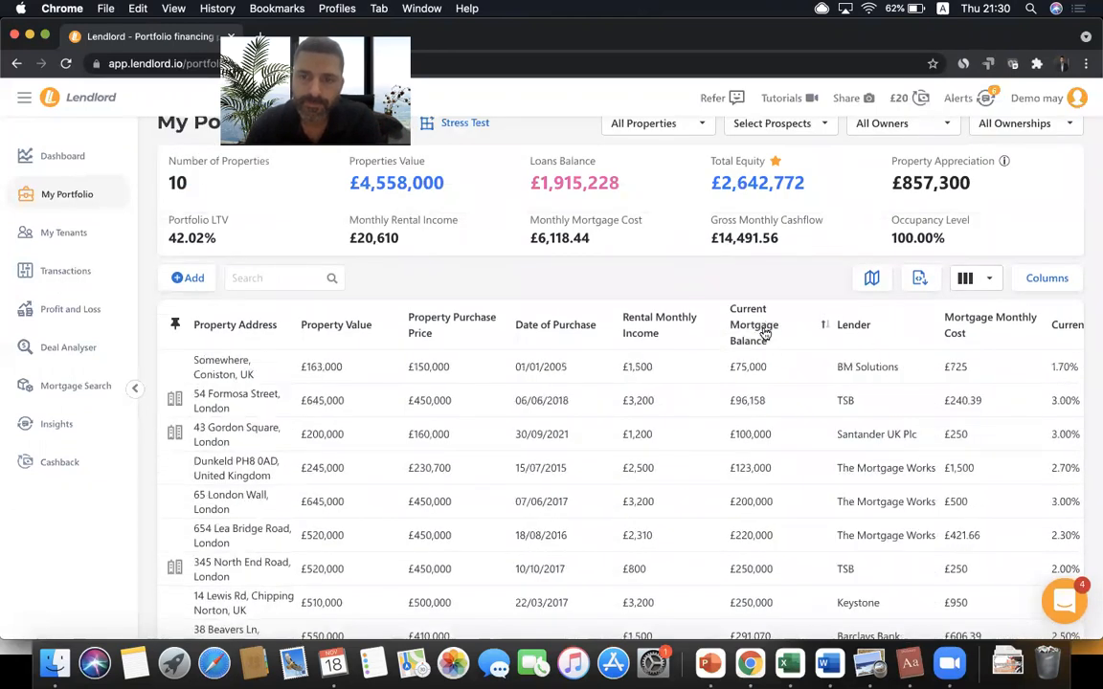
{"action": "left_click", "coordinate": [972, 280]}
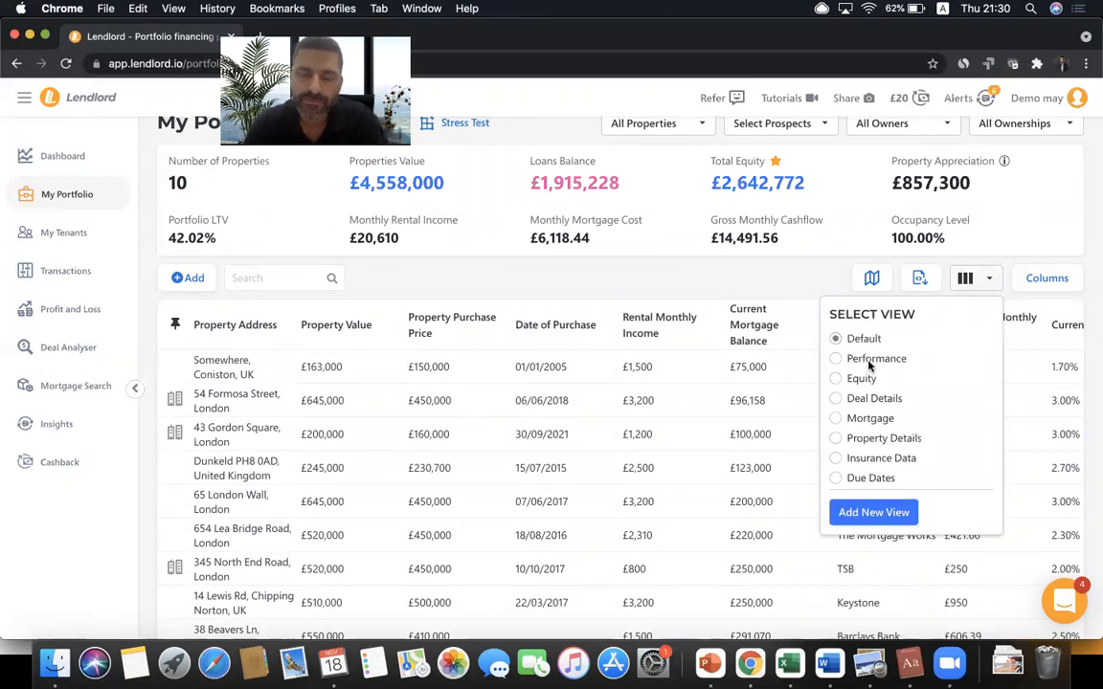
- Switch to the Performance view, showing £146,184.72 next-12-month net cash flow
{"action": "left_click", "coordinate": [871, 361]}
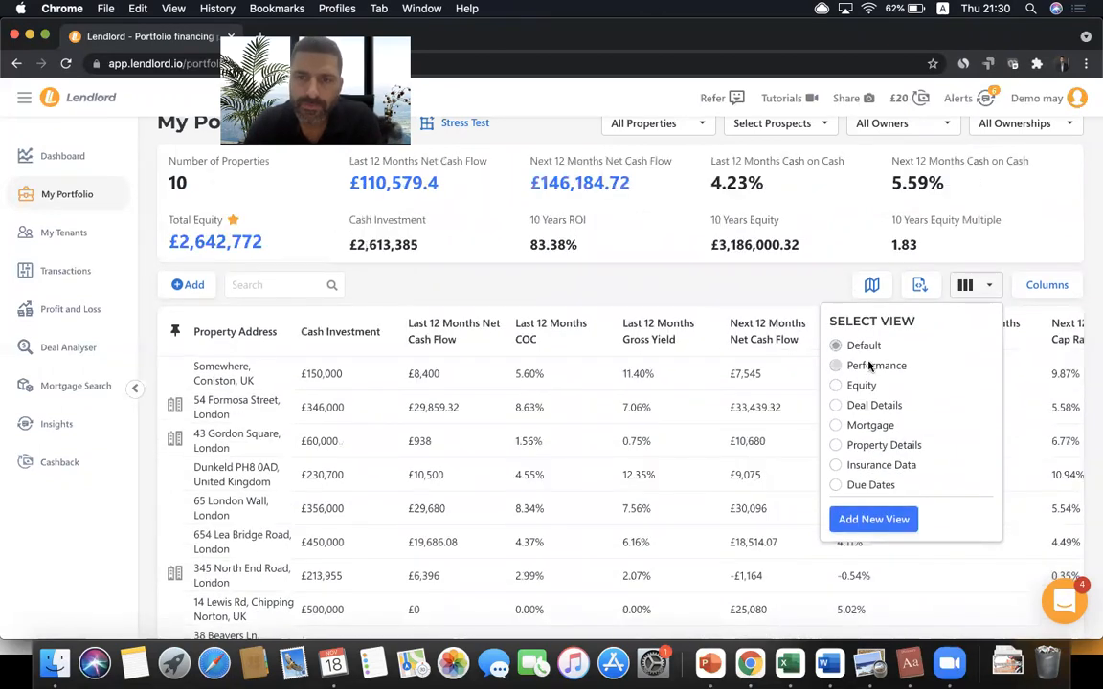
{"action": "left_click", "coordinate": [731, 290]}
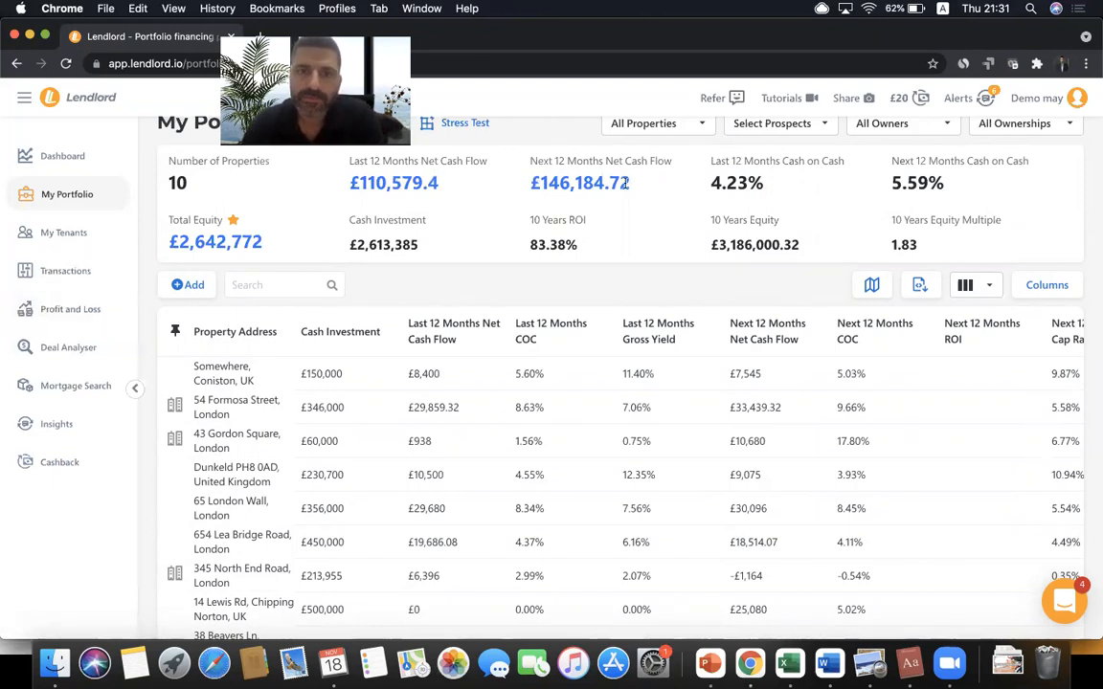
{"action": "triple_click", "coordinate": [588, 182]}
{"action": "left_click", "coordinate": [501, 199]}
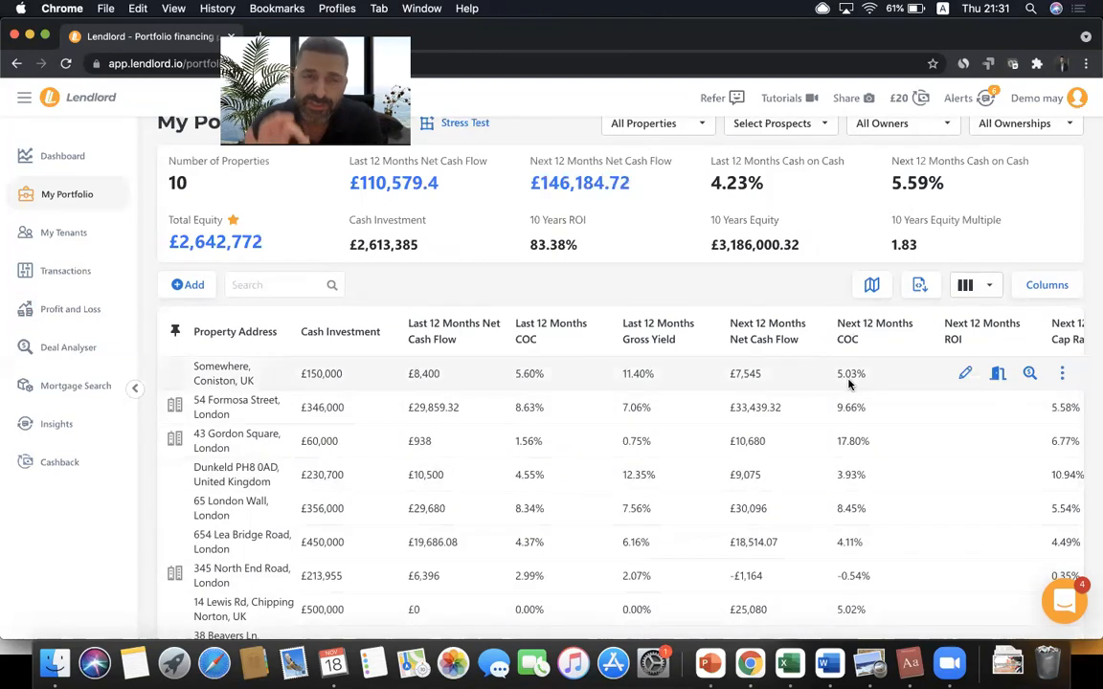
- Set the Coniston deal's annual property and rent appreciation to 3, then return to My Portfolio
{"action": "left_click", "coordinate": [1030, 375]}
{"action": "scroll", "coordinate": [771, 444], "scroll_direction": "down", "scroll_amount": 4}
{"action": "scroll", "coordinate": [770, 444], "scroll_direction": "down", "scroll_amount": 1}
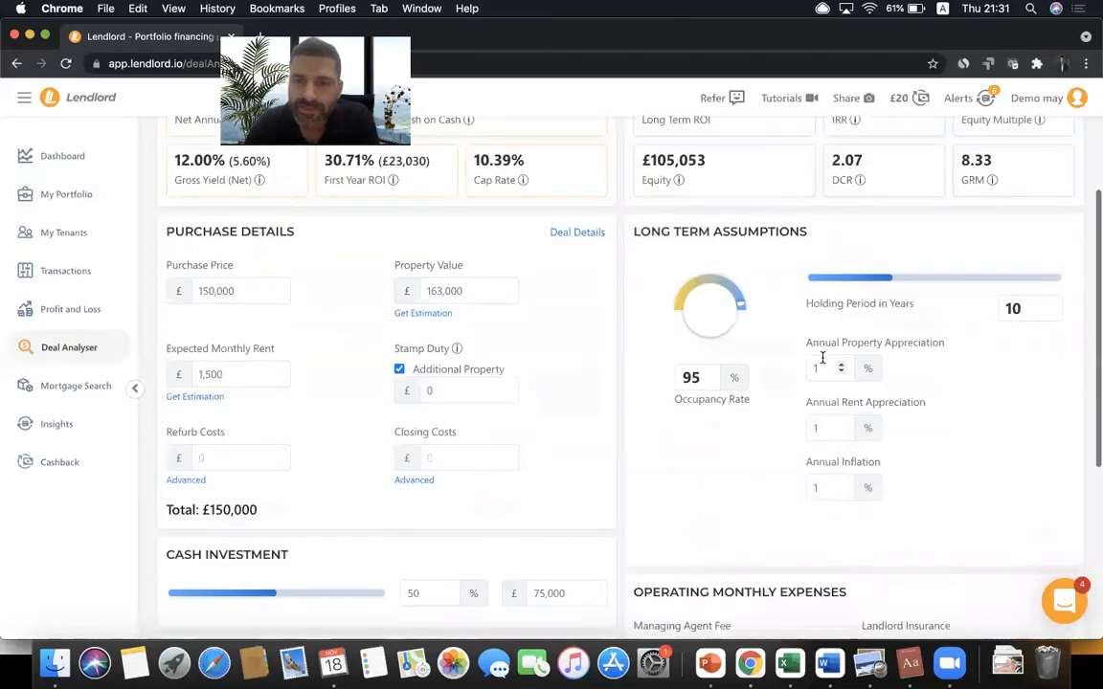
{"action": "left_click", "coordinate": [825, 371]}
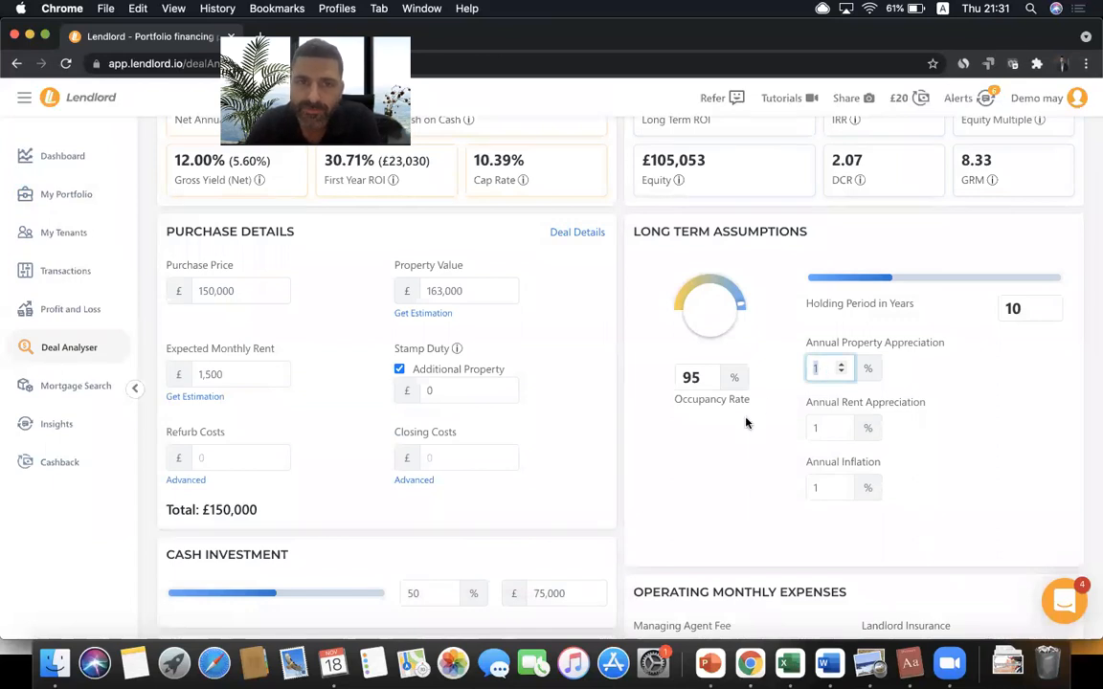
{"action": "scroll", "coordinate": [746, 422], "scroll_direction": "up", "scroll_amount": 5}
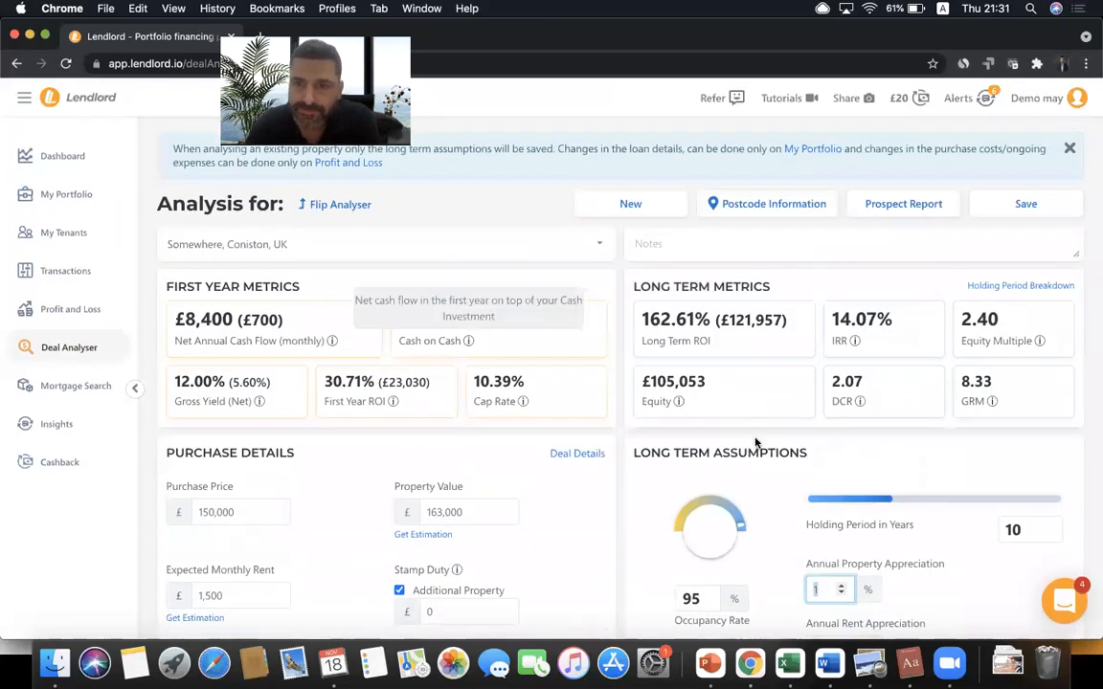
{"action": "scroll", "coordinate": [782, 548], "scroll_direction": "down", "scroll_amount": 3}
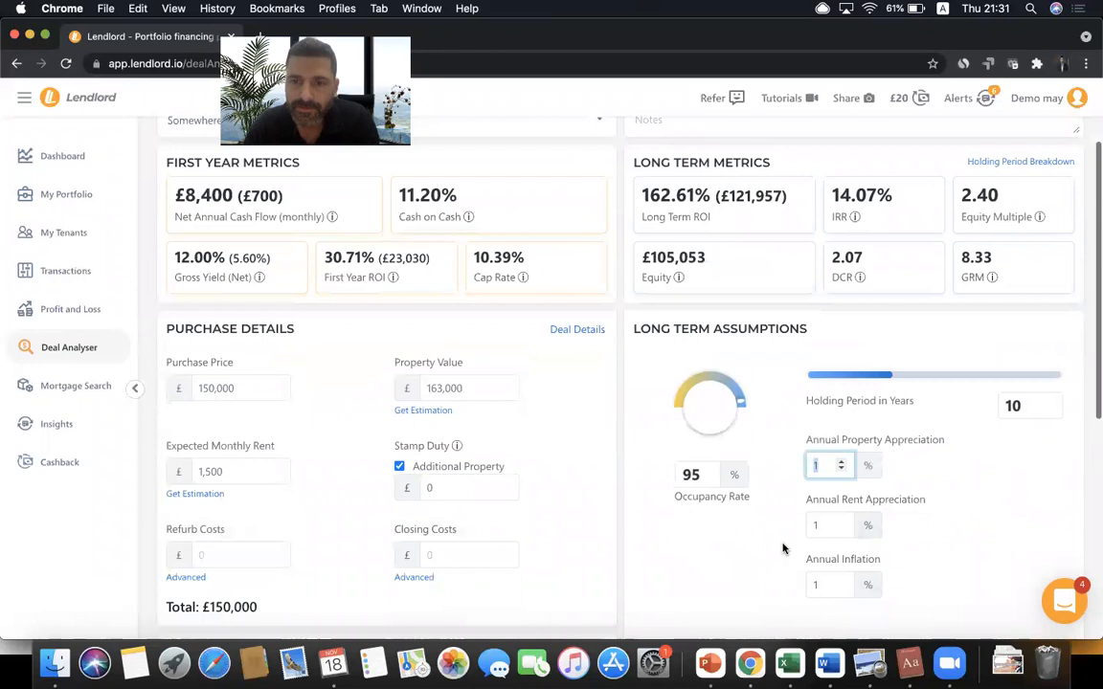
{"action": "type", "text": "3"}
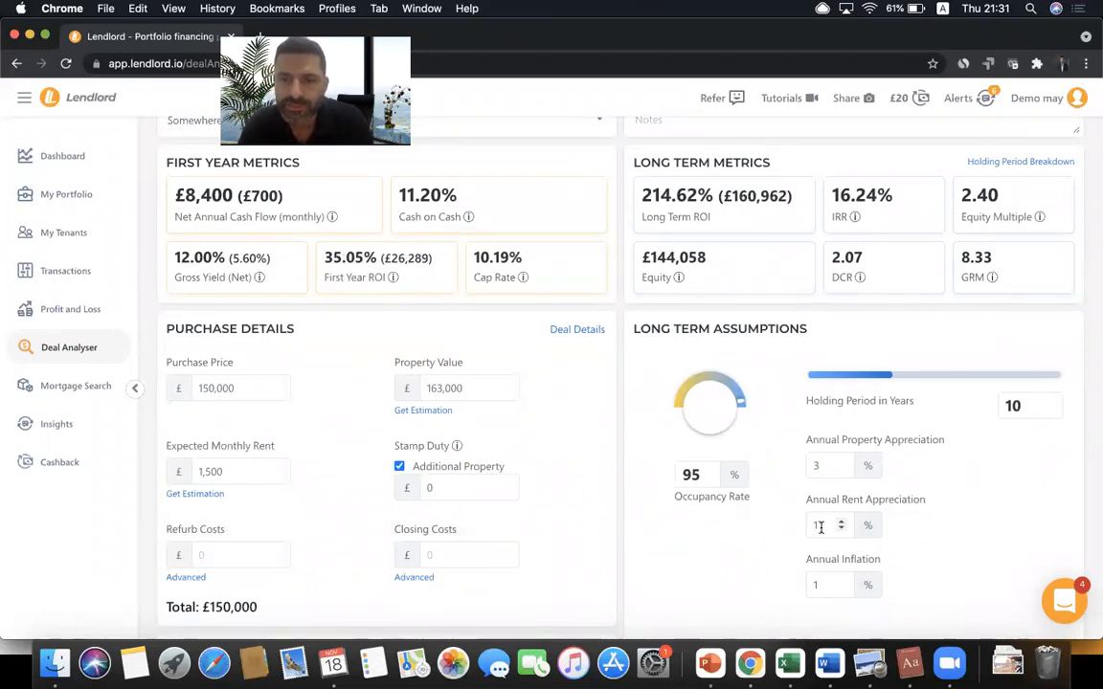
{"action": "left_click", "coordinate": [818, 527]}
{"action": "type", "text": "3"}
{"action": "scroll", "coordinate": [829, 525], "scroll_direction": "up", "scroll_amount": 3}
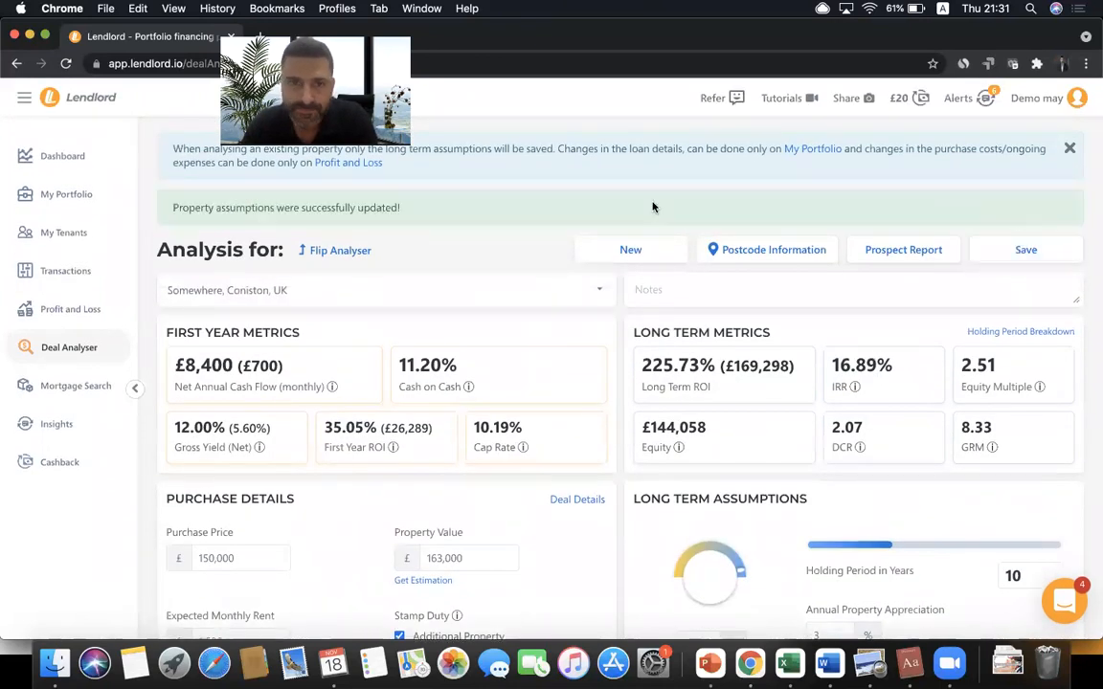
{"action": "left_click", "coordinate": [103, 198]}
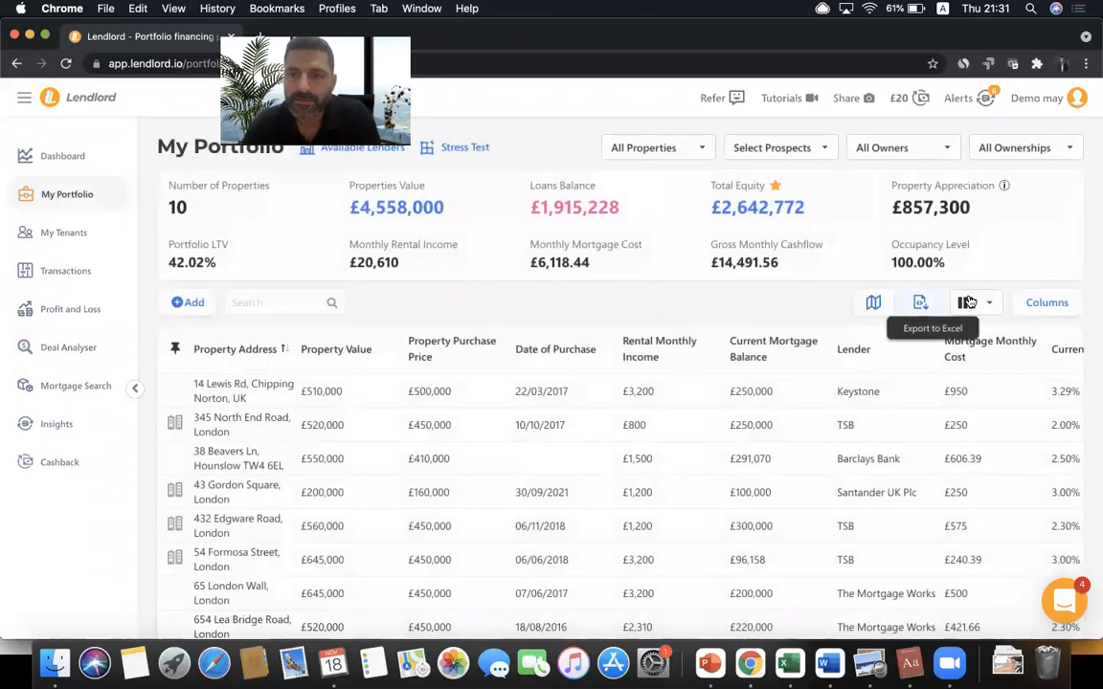
- Switch the portfolio to the Performance view and inspect the Next 12 Months Net Cash Flow total
{"action": "left_click", "coordinate": [969, 303]}
{"action": "left_click", "coordinate": [865, 384]}
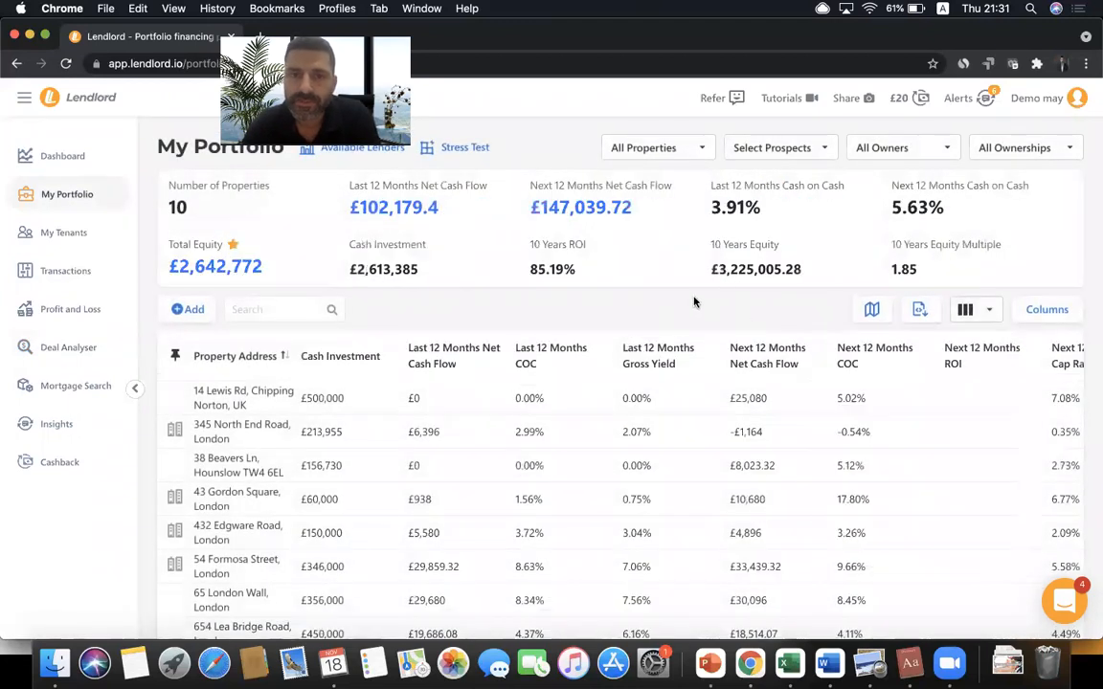
{"action": "double_click", "coordinate": [567, 208]}
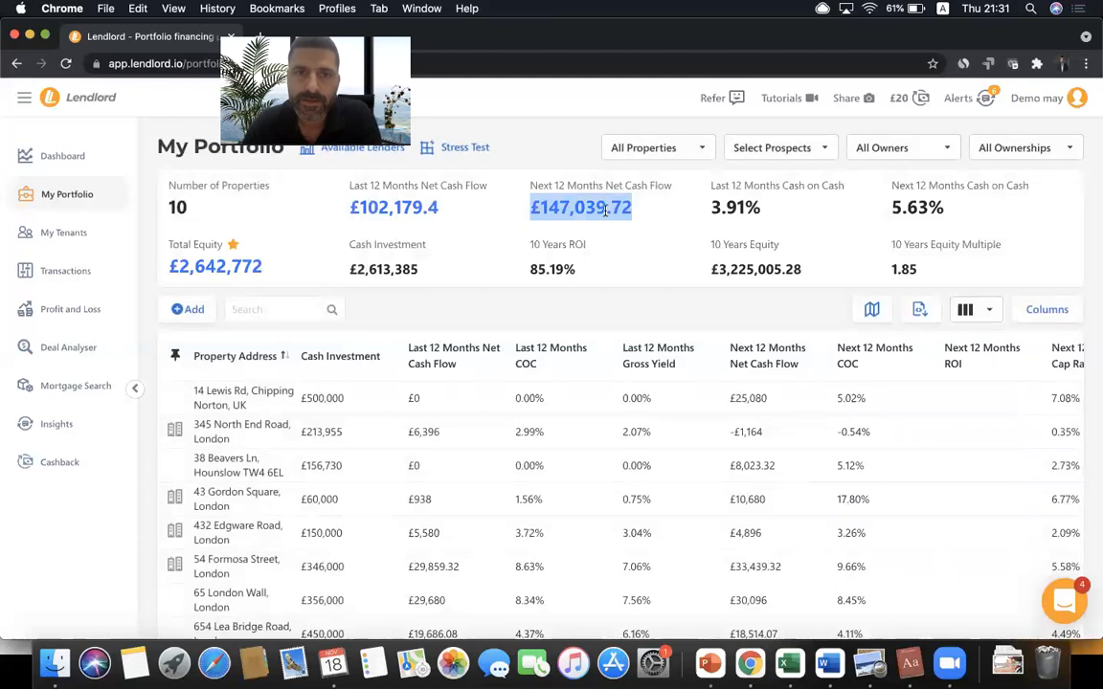
{"action": "left_click", "coordinate": [605, 211]}
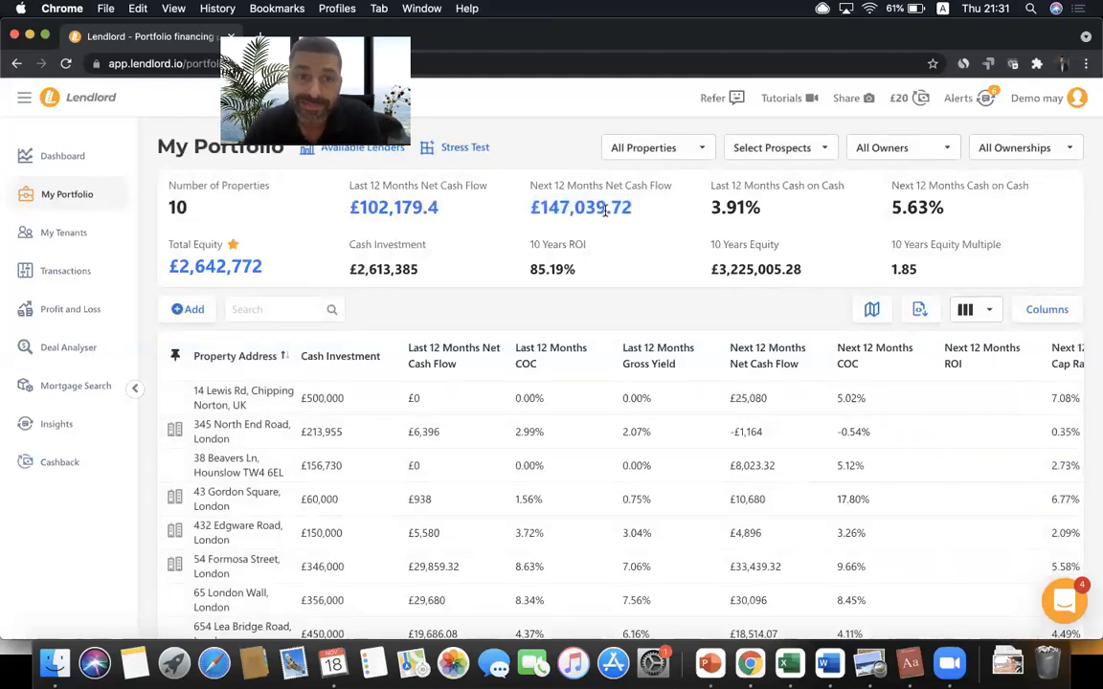
- Check the 3.91% and 5.63% cash-on-cash figures and £2,613,385 cash investment, then go to Profit and Loss
{"action": "double_click", "coordinate": [728, 207]}
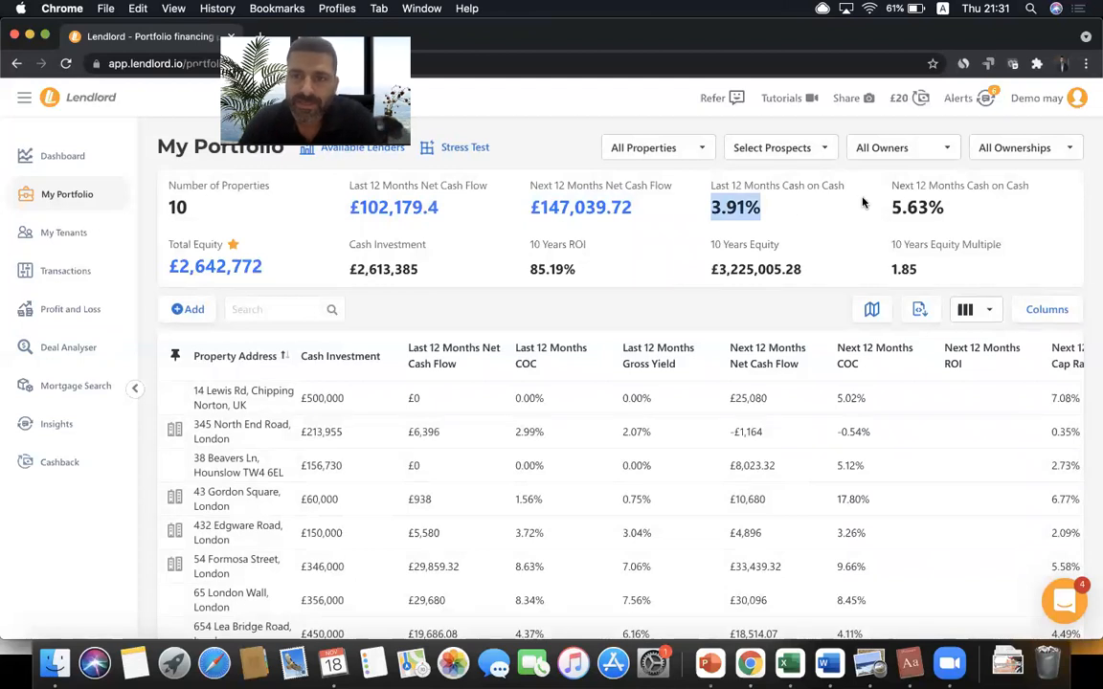
{"action": "double_click", "coordinate": [917, 208]}
{"action": "double_click", "coordinate": [721, 208]}
{"action": "left_click", "coordinate": [753, 197]}
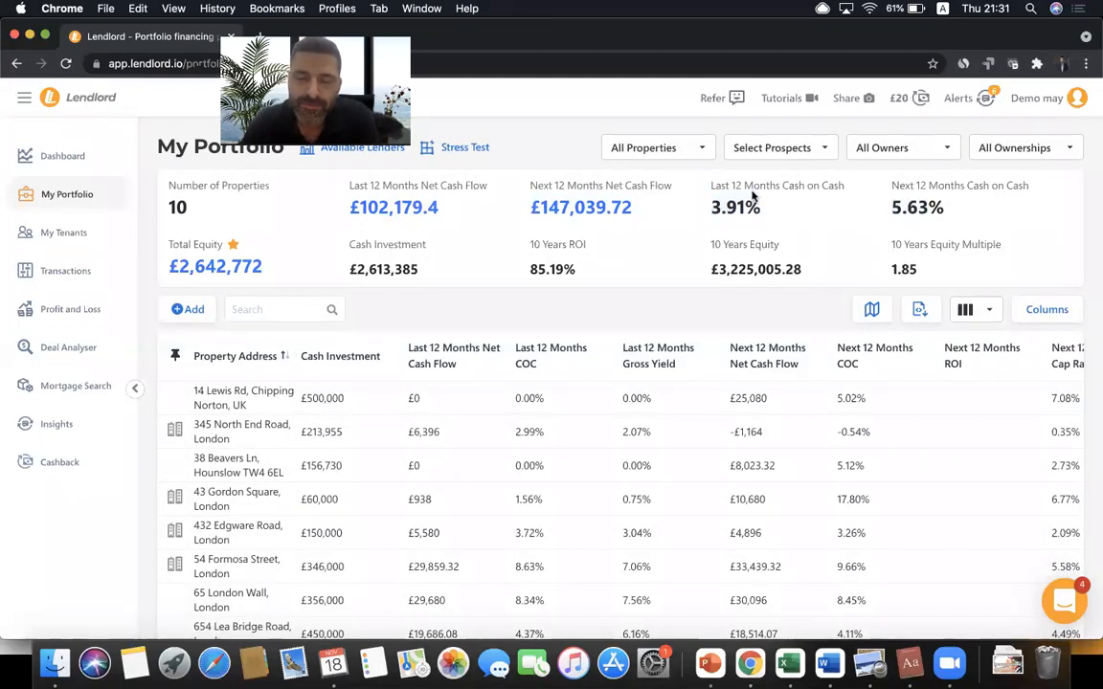
{"action": "double_click", "coordinate": [903, 208]}
{"action": "left_click", "coordinate": [849, 217]}
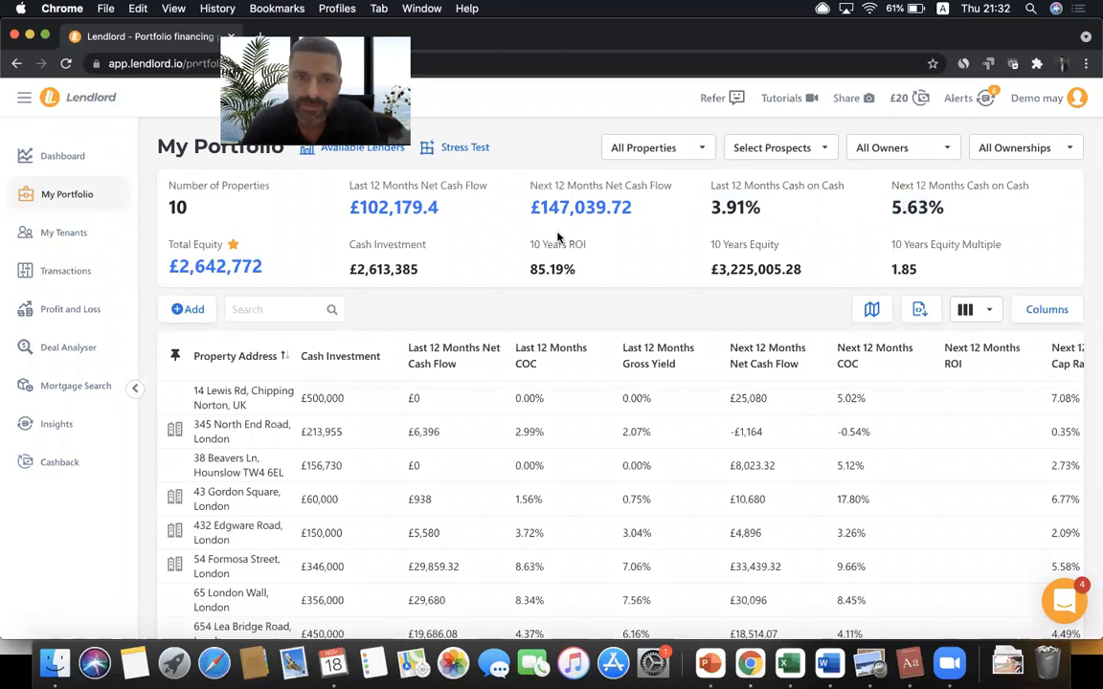
{"action": "double_click", "coordinate": [384, 269]}
{"action": "left_click", "coordinate": [421, 277]}
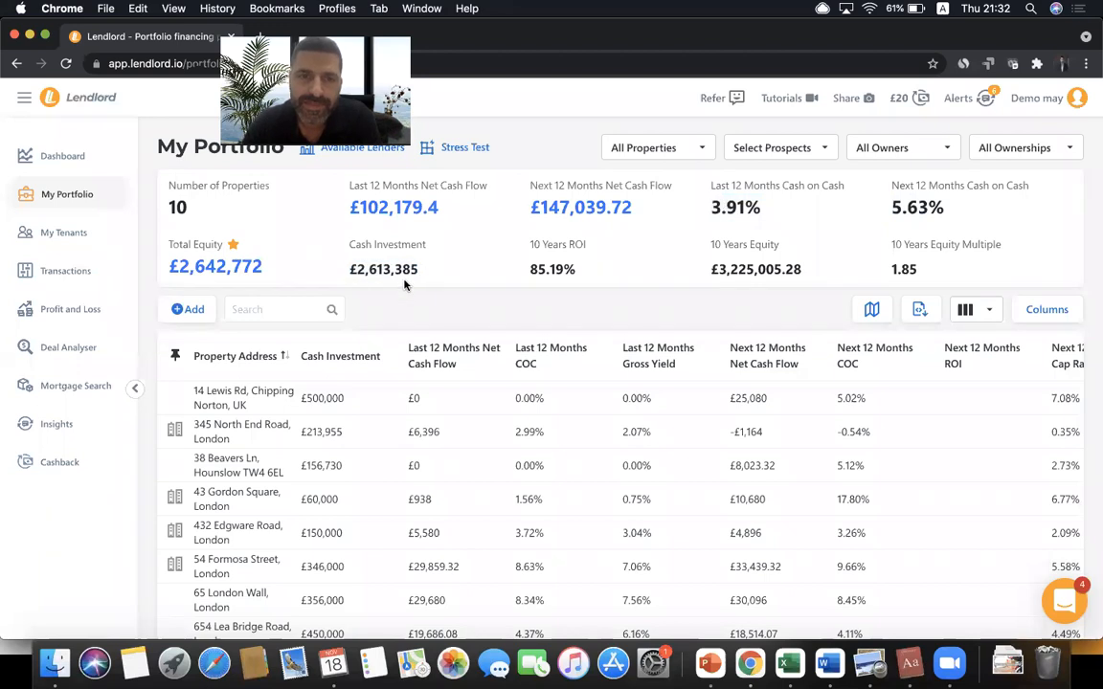
{"action": "left_click", "coordinate": [99, 323]}
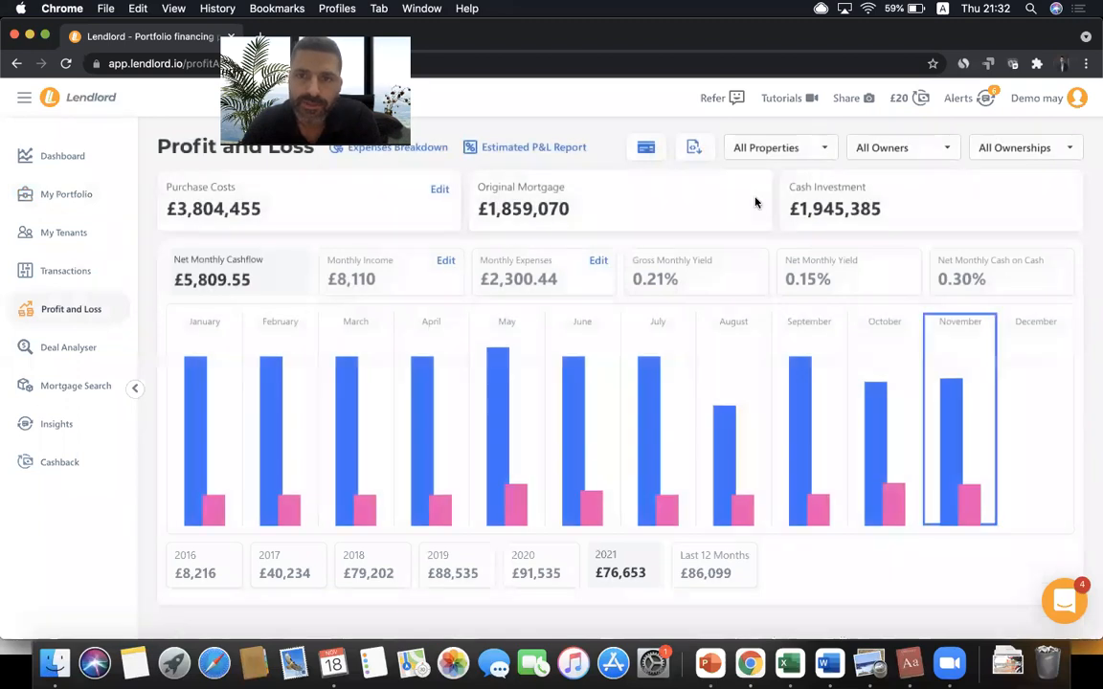
{"action": "double_click", "coordinate": [846, 218]}
{"action": "left_click", "coordinate": [809, 209]}
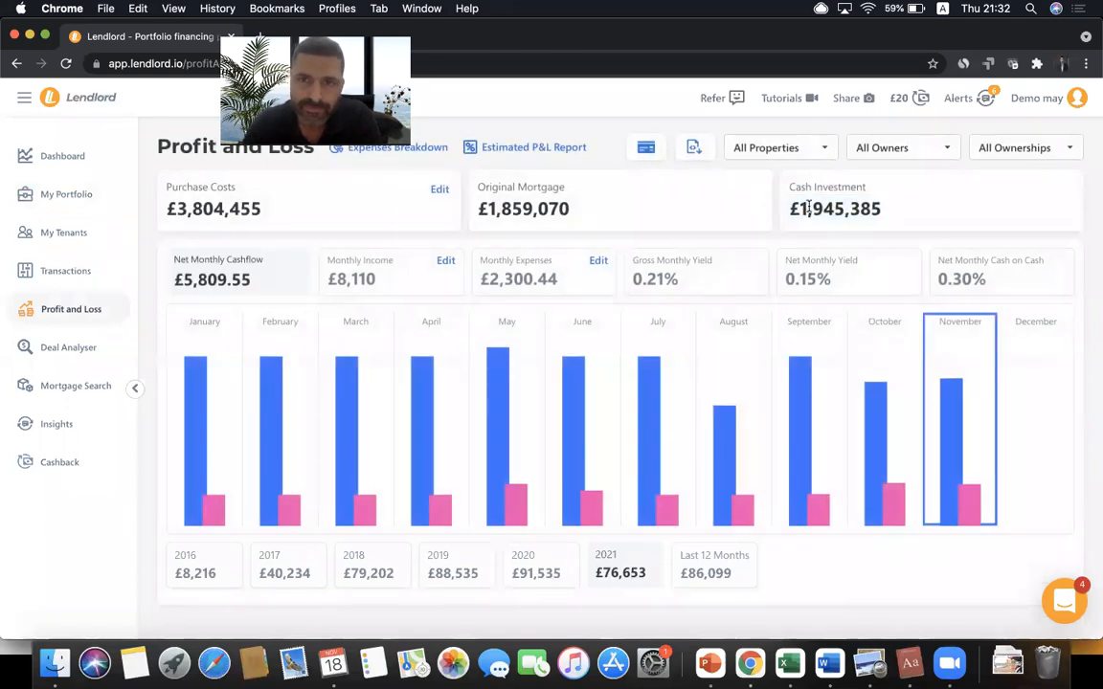
{"action": "left_click", "coordinate": [806, 157]}
{"action": "left_click", "coordinate": [775, 180]}
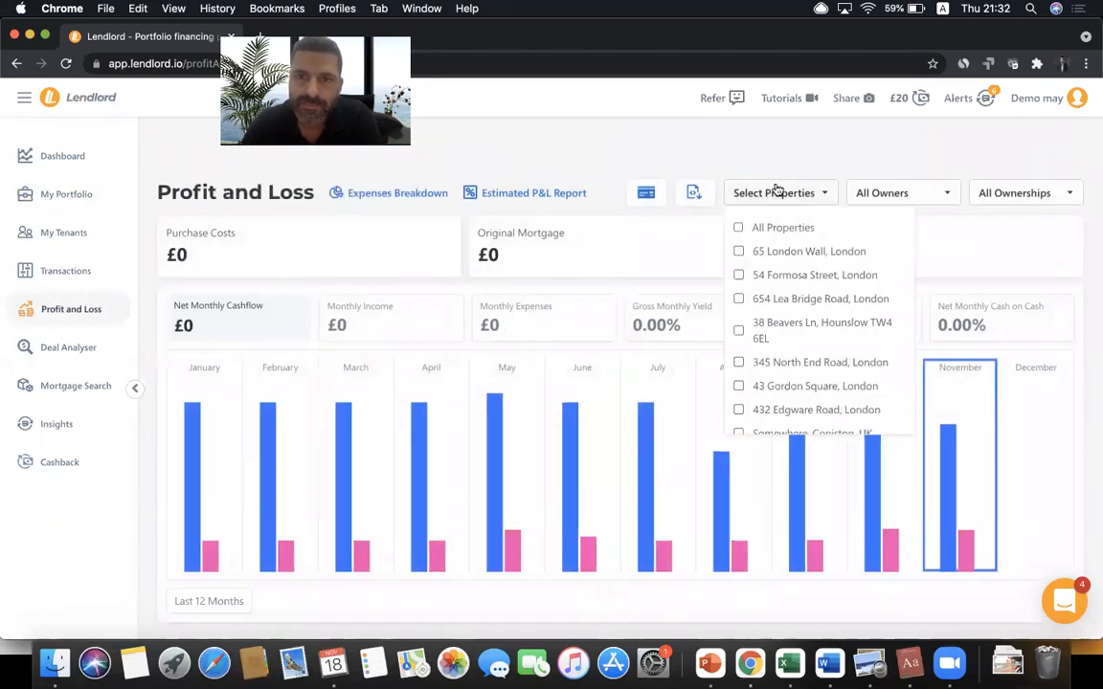
{"action": "left_click", "coordinate": [761, 254]}
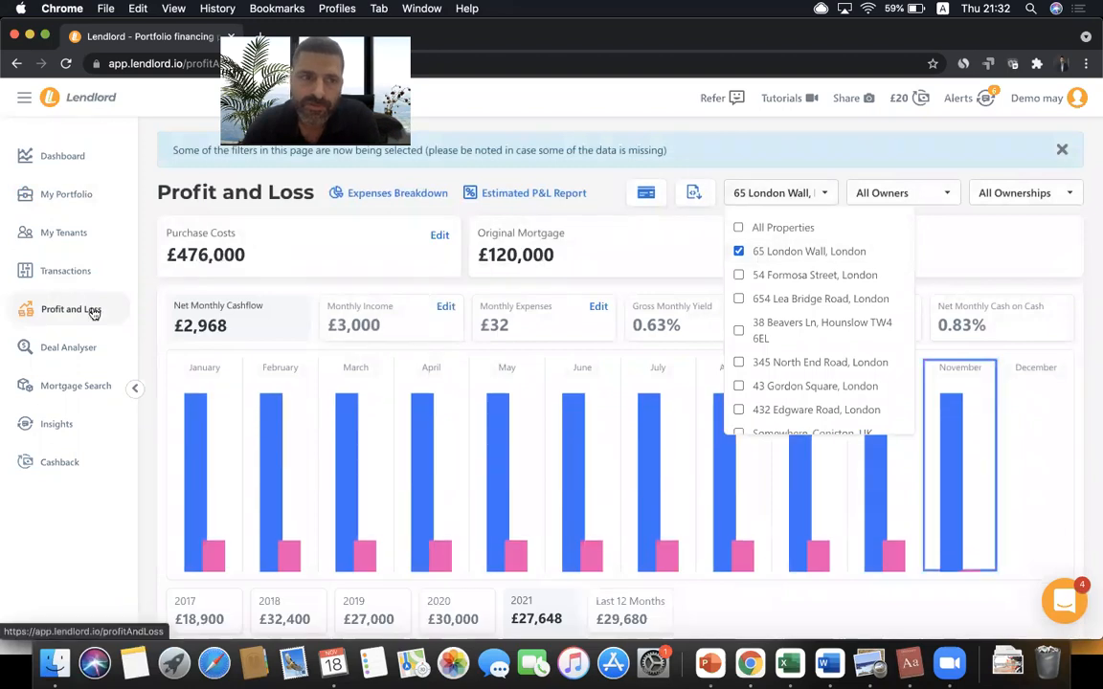
- Set the property's Refurbishment purchase cost to £12,000
{"action": "left_click", "coordinate": [439, 237]}
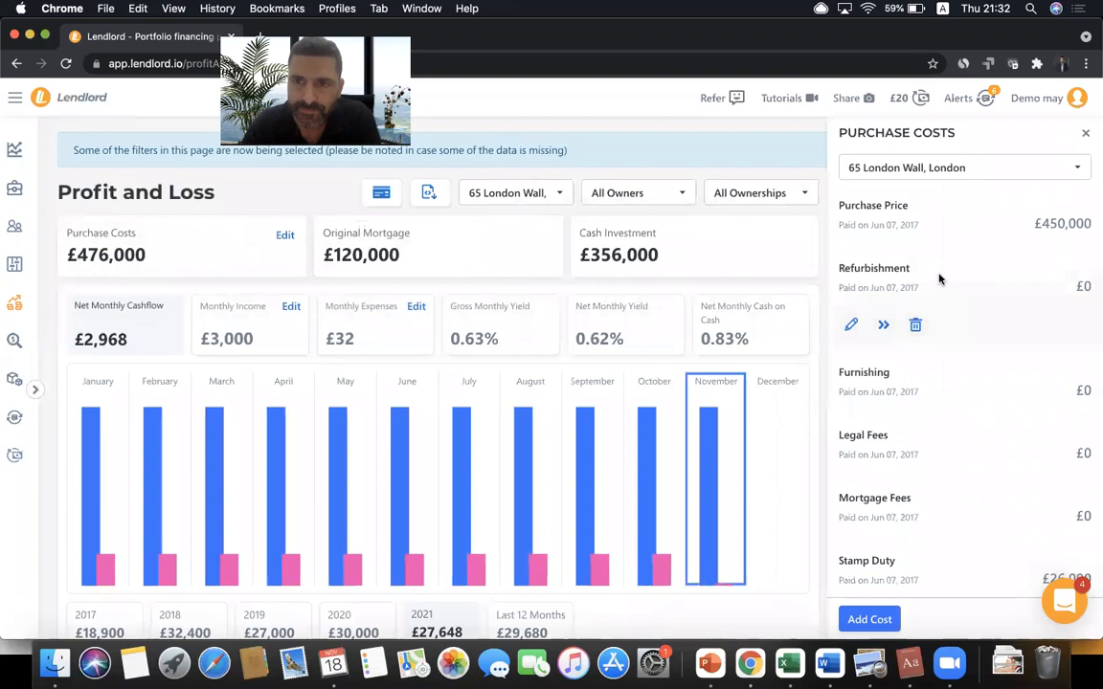
{"action": "mouse_move", "coordinate": [910, 302]}
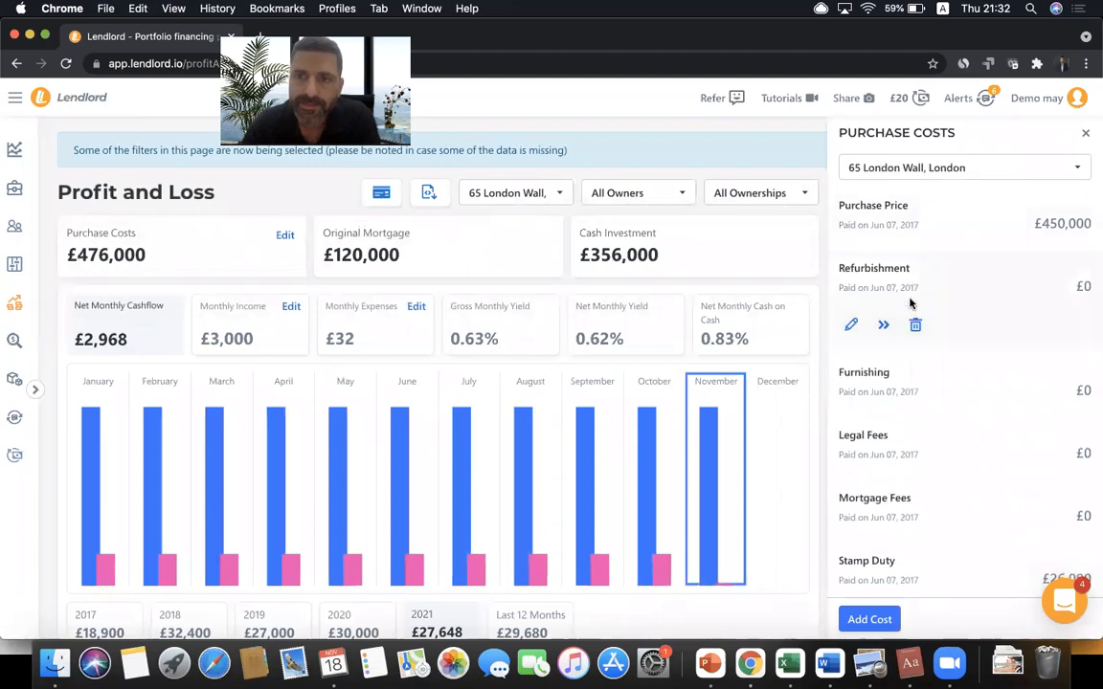
{"action": "left_click", "coordinate": [851, 327]}
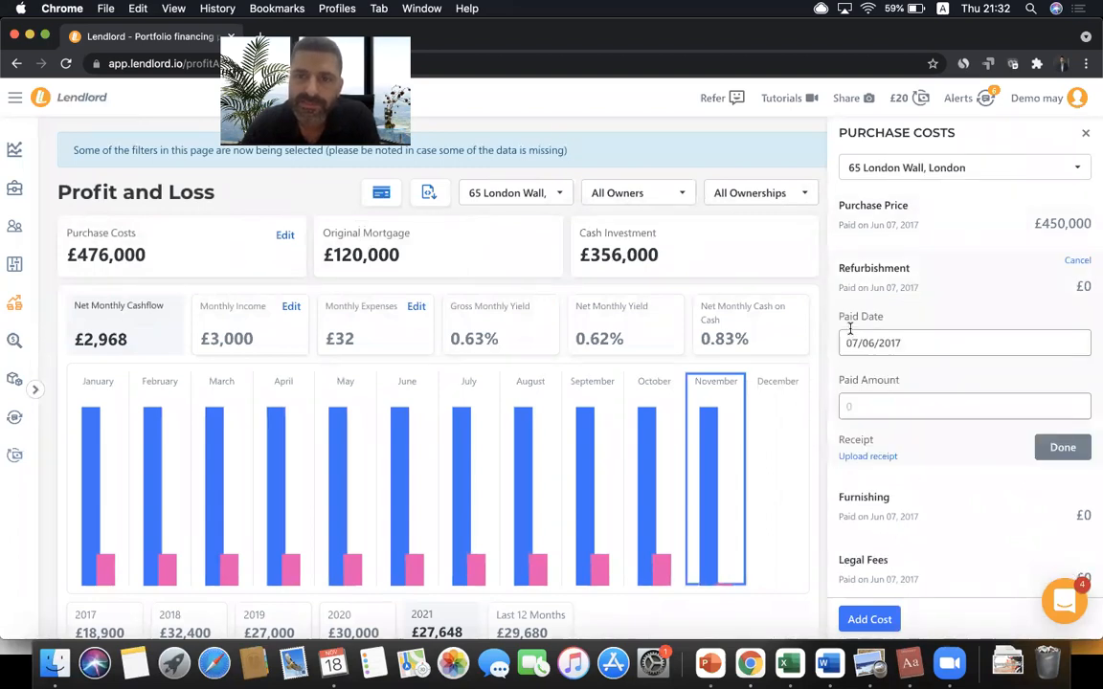
{"action": "left_click", "coordinate": [869, 407]}
{"action": "left_click", "coordinate": [862, 522]}
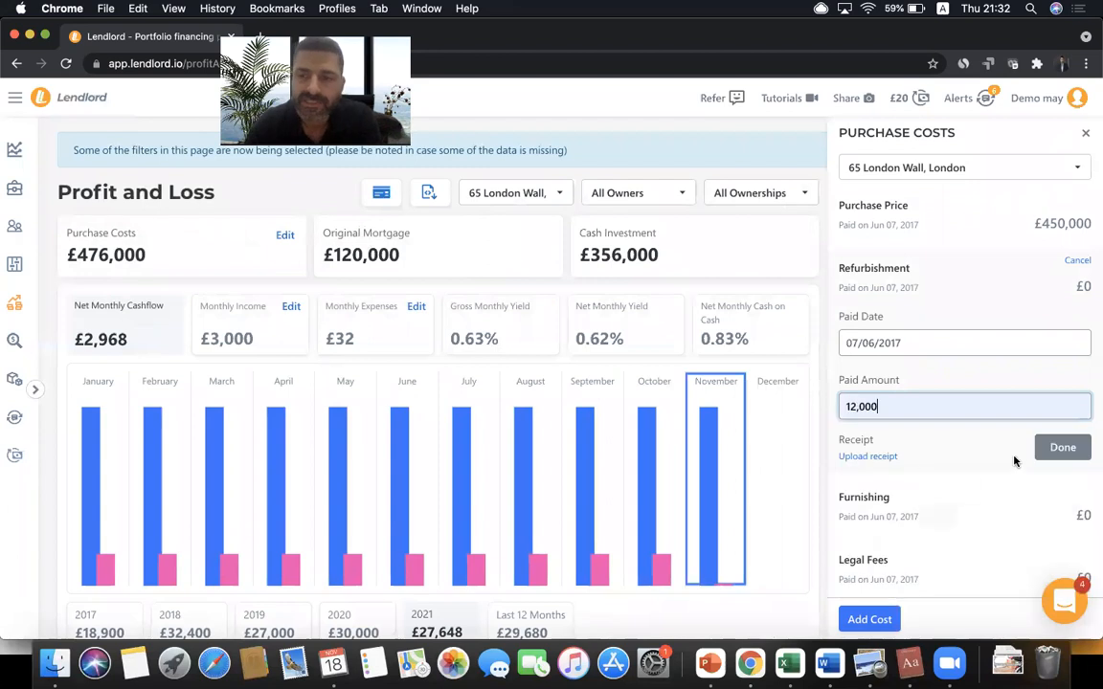
{"action": "left_click", "coordinate": [1063, 447]}
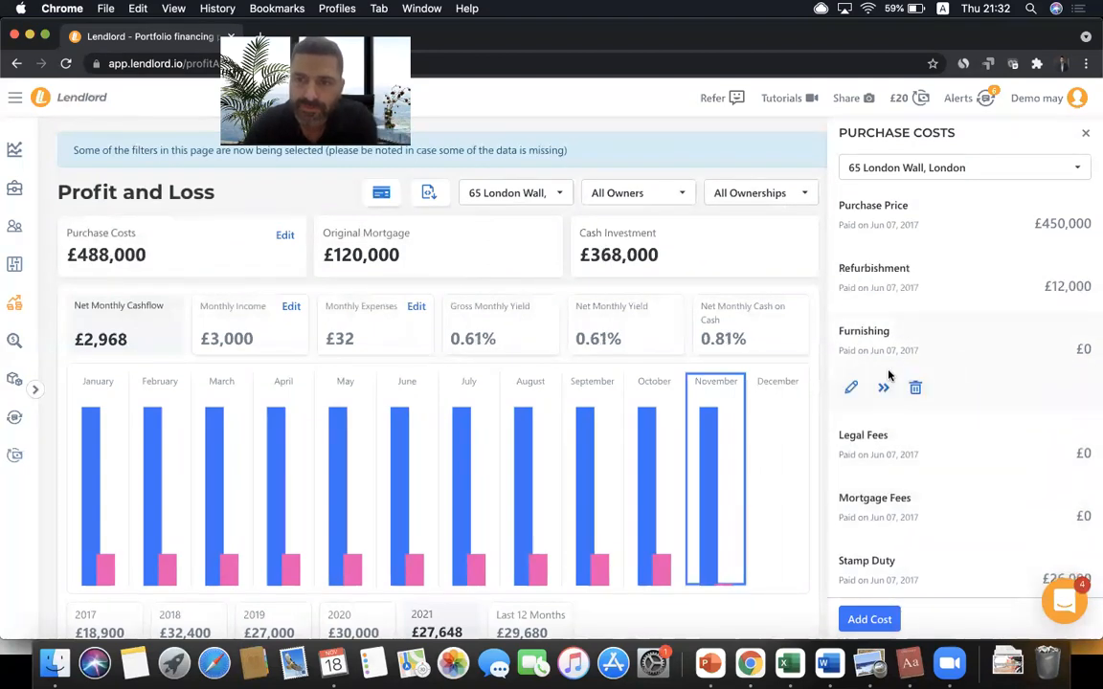
- Set the Furnishing cost to £1,000, close the purchase costs panel and return to the portfolio
{"action": "left_click", "coordinate": [851, 388]}
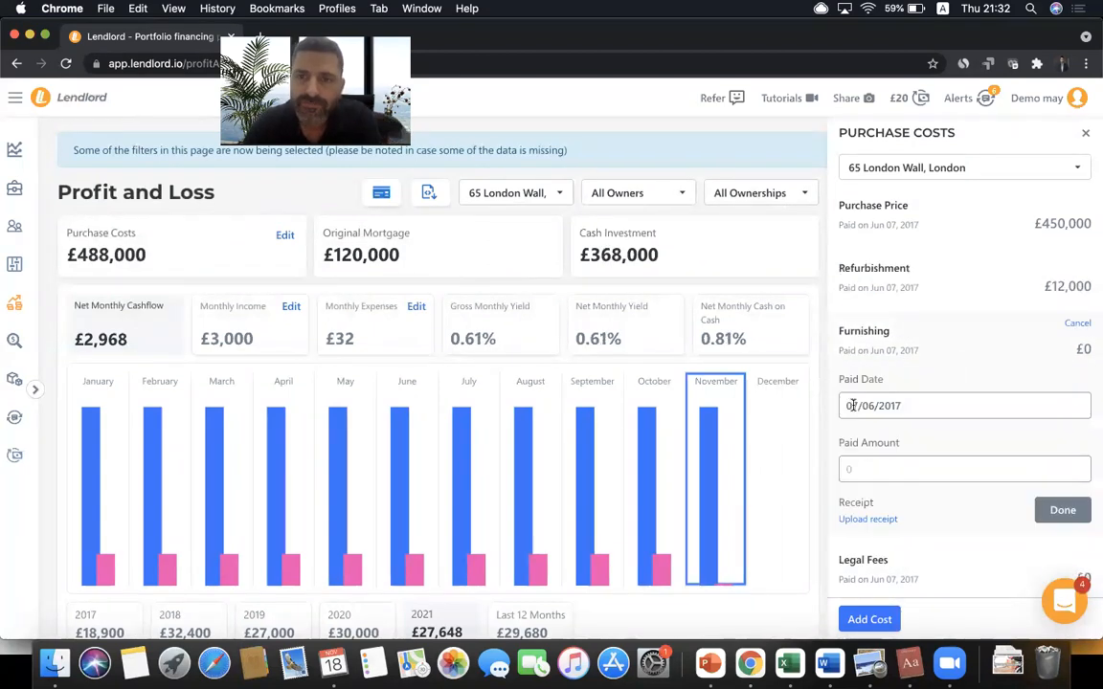
{"action": "left_click", "coordinate": [874, 466]}
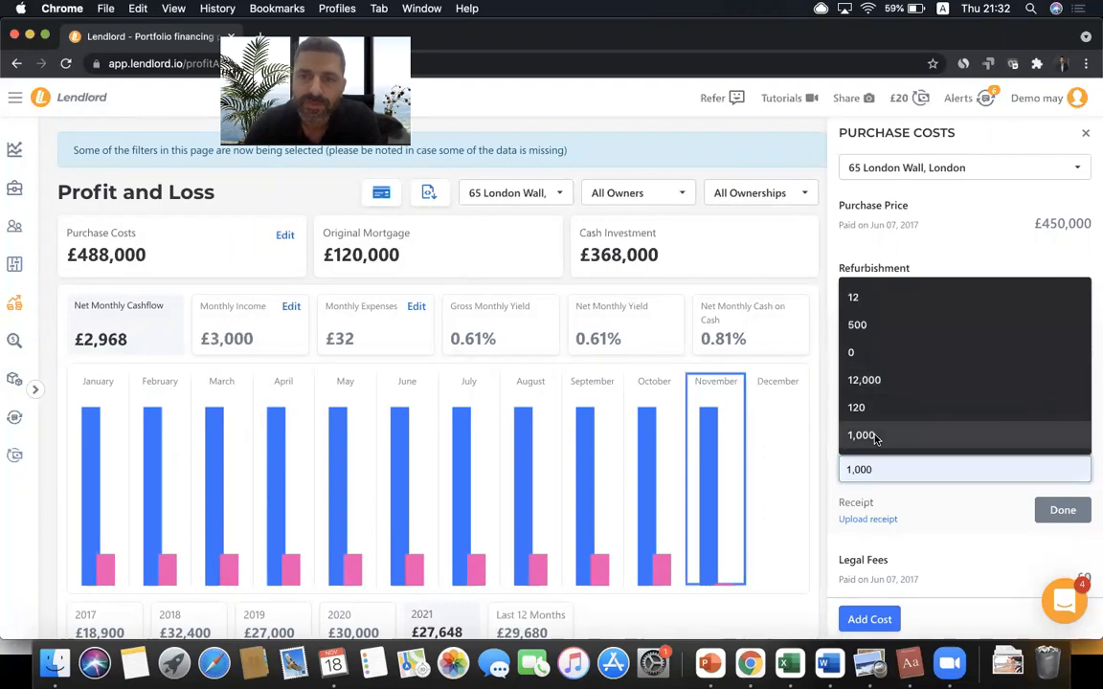
{"action": "left_click", "coordinate": [874, 435]}
{"action": "left_click", "coordinate": [1065, 511]}
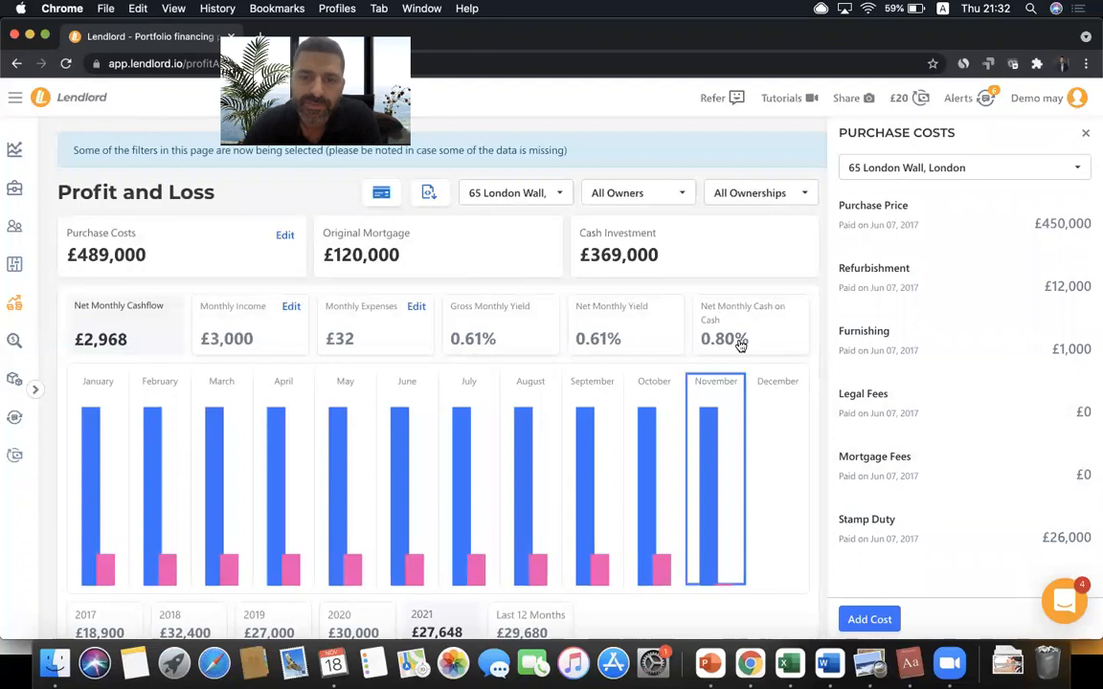
{"action": "left_click", "coordinate": [879, 621]}
{"action": "left_click", "coordinate": [883, 276]}
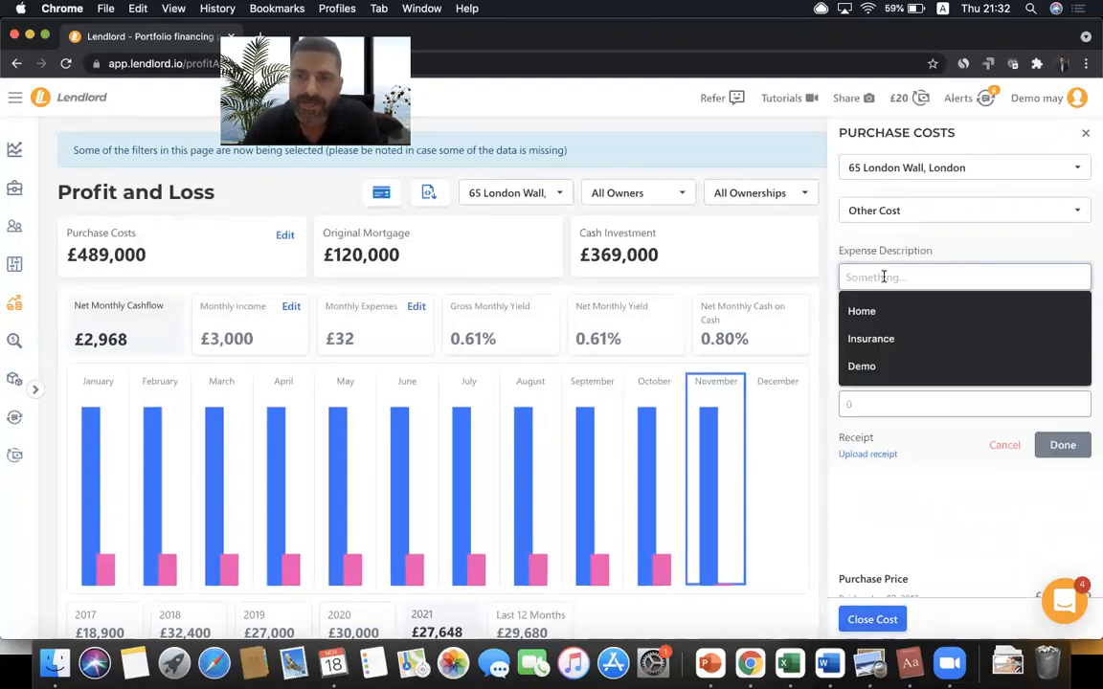
{"action": "left_click", "coordinate": [1085, 132]}
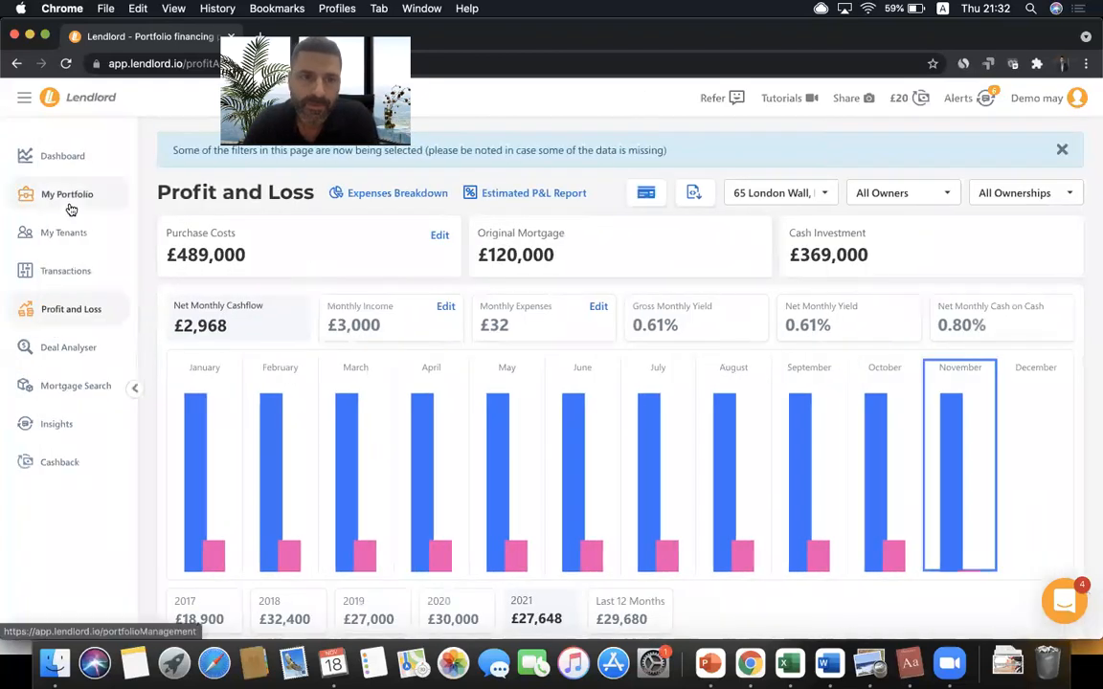
{"action": "left_click", "coordinate": [69, 194]}
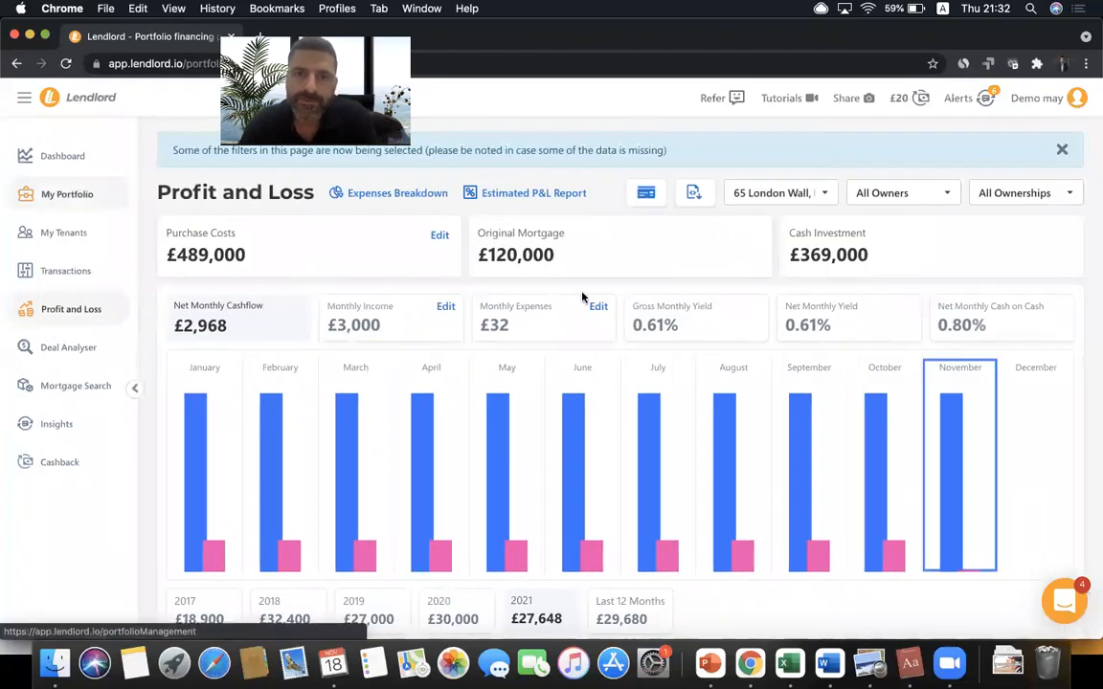
- Show the Performance view, try the Company and Building A ownership filters, then restore All Ownerships
{"action": "left_click", "coordinate": [969, 302]}
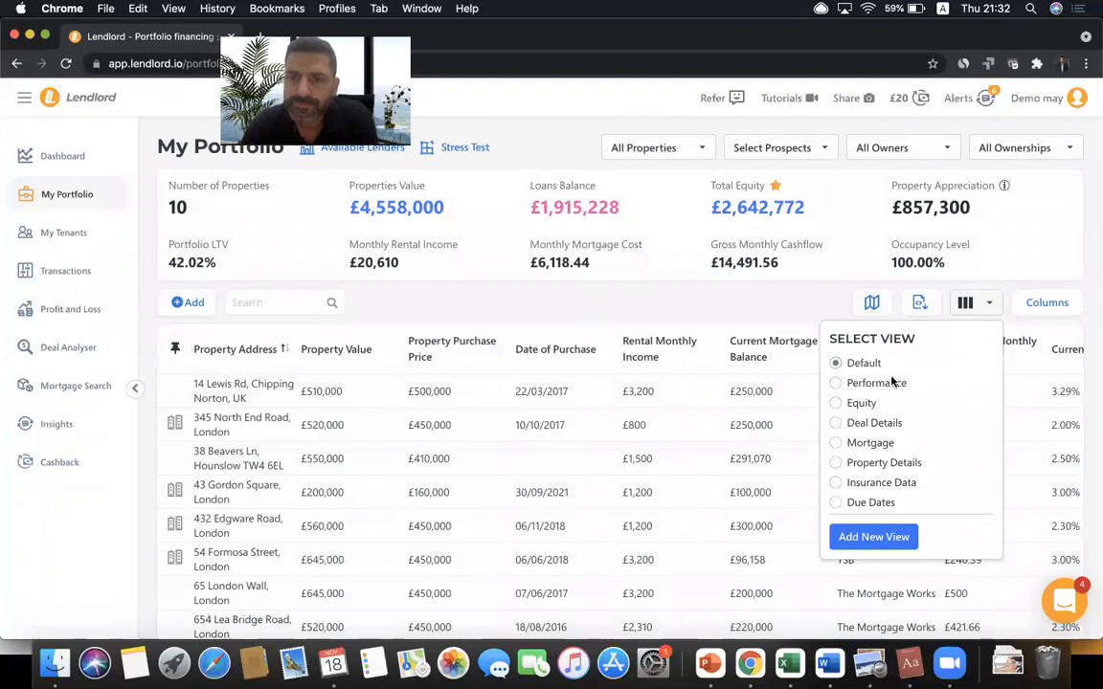
{"action": "left_click", "coordinate": [875, 383]}
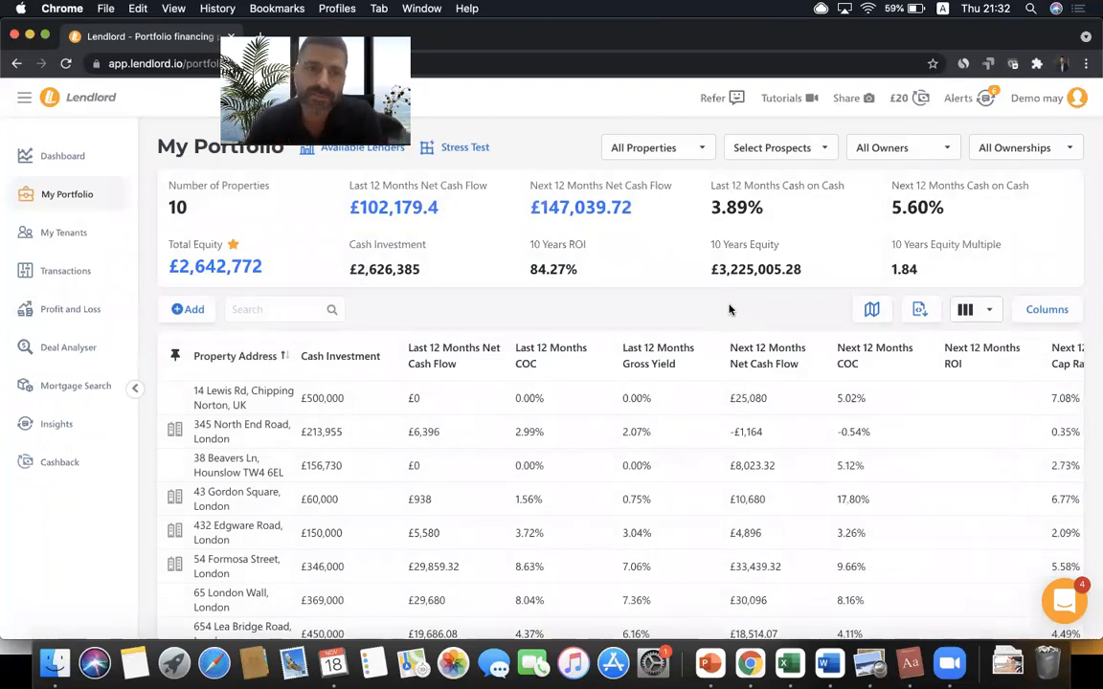
{"action": "left_click", "coordinate": [1020, 149]}
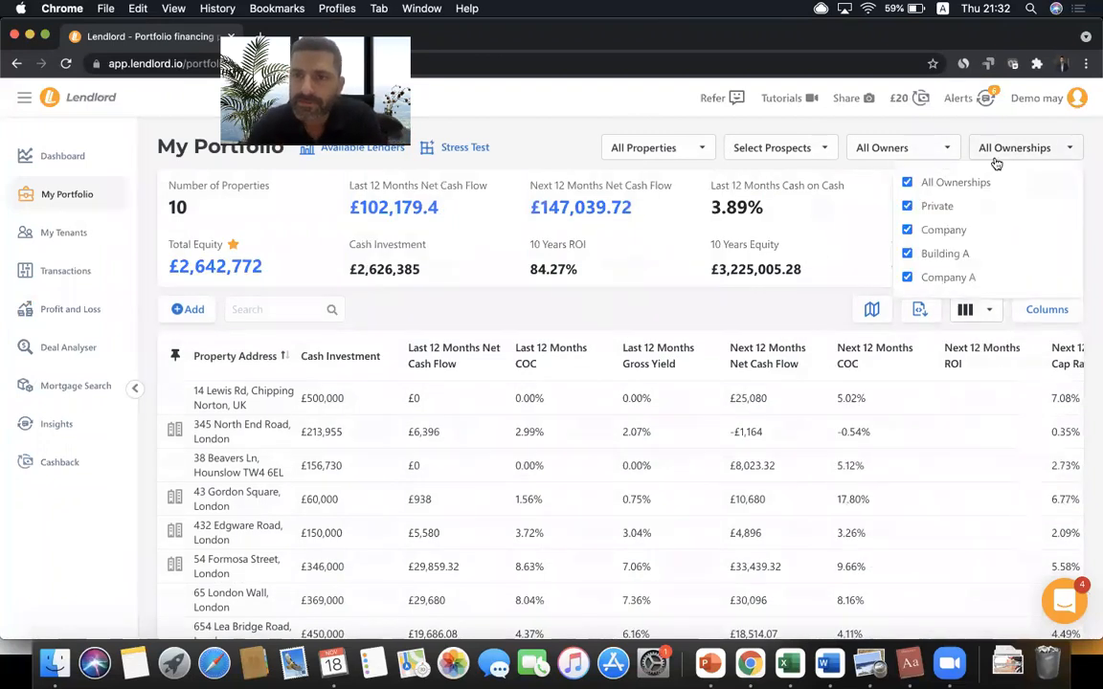
{"action": "left_click", "coordinate": [947, 181]}
{"action": "left_click", "coordinate": [933, 275]}
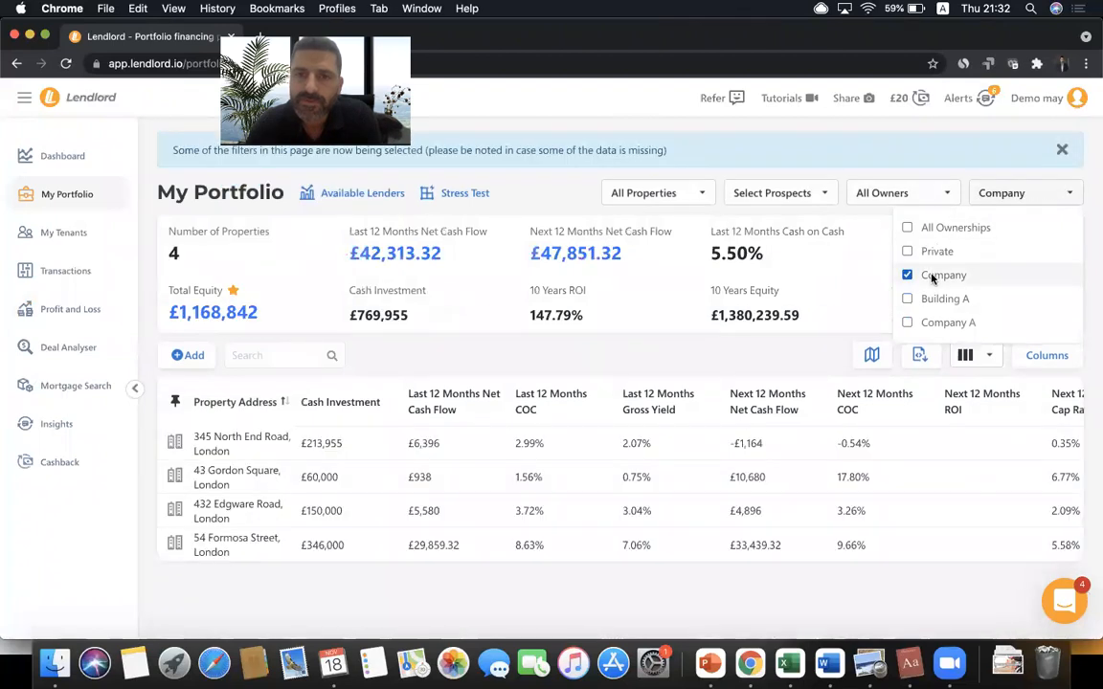
{"action": "left_click", "coordinate": [934, 276]}
{"action": "left_click", "coordinate": [930, 300]}
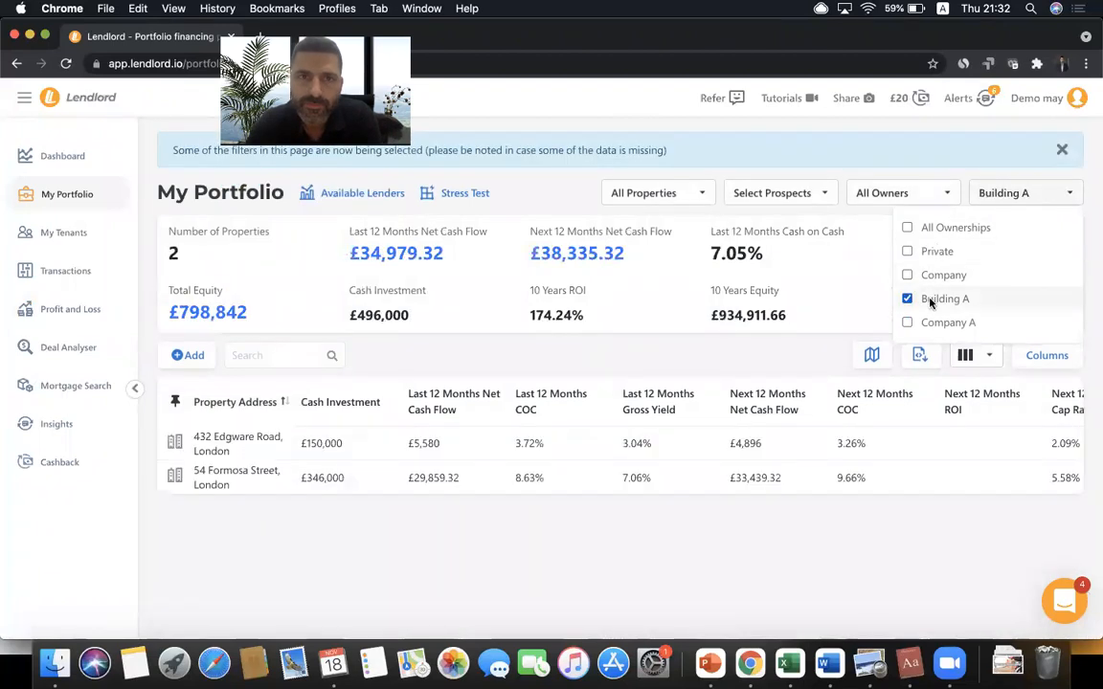
{"action": "left_click", "coordinate": [936, 227]}
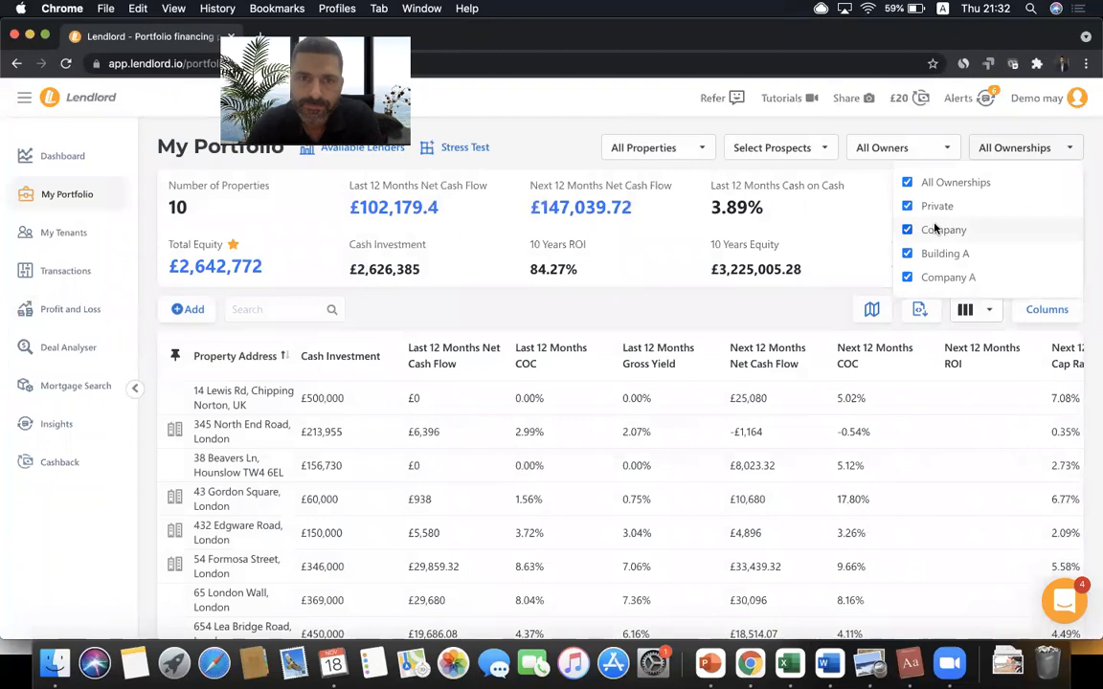
{"action": "left_click", "coordinate": [1037, 149]}
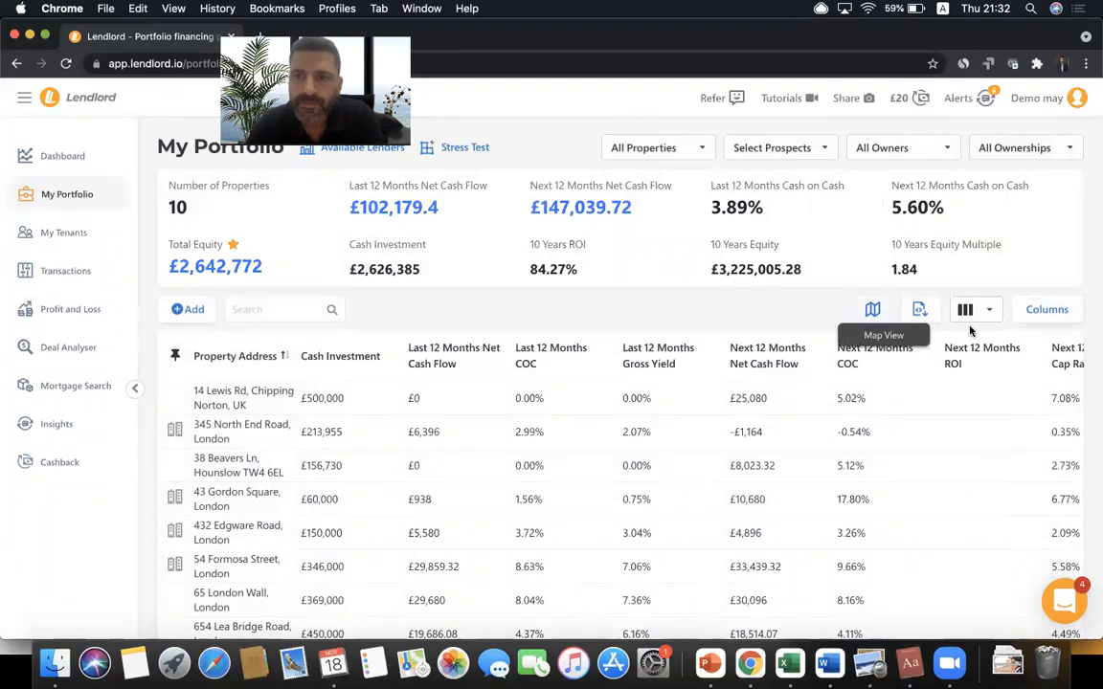
{"action": "left_click", "coordinate": [969, 311]}
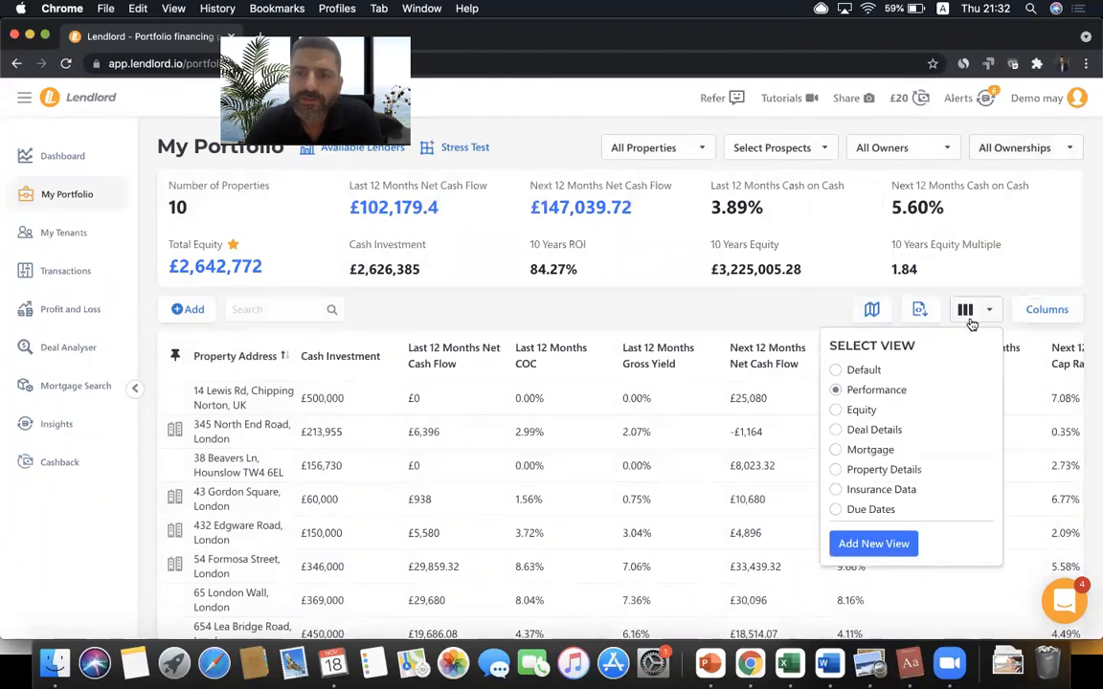
{"action": "left_click", "coordinate": [861, 410]}
{"action": "left_click", "coordinate": [544, 323]}
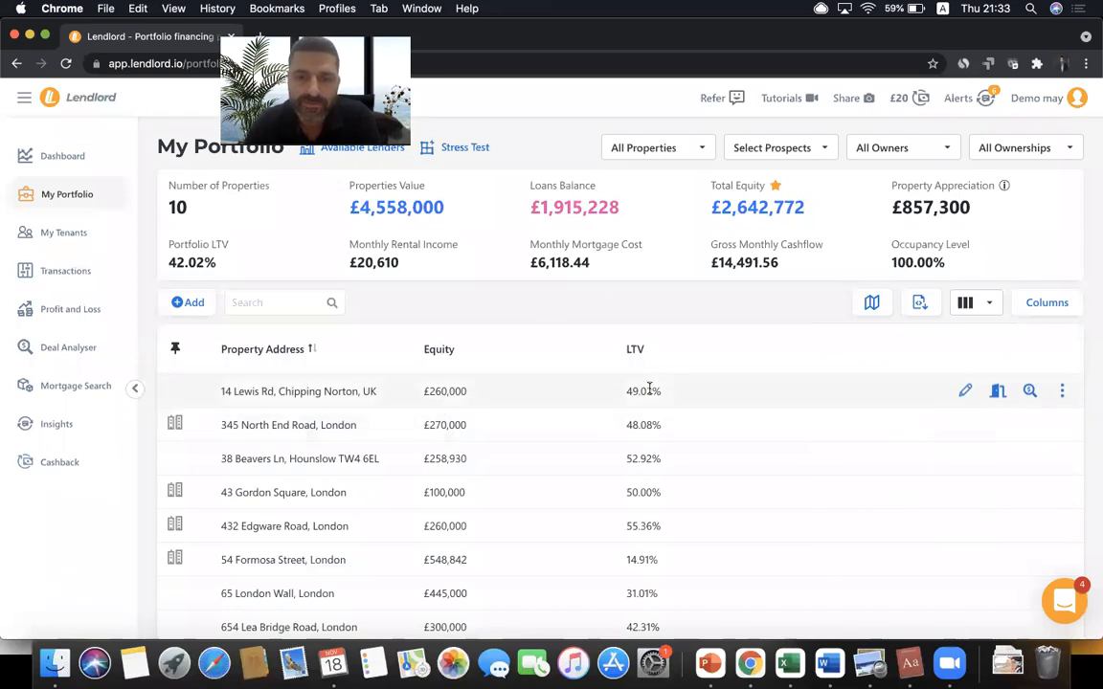
{"action": "left_click", "coordinate": [437, 351]}
{"action": "scroll", "coordinate": [469, 436], "scroll_direction": "down", "scroll_amount": 3}
{"action": "scroll", "coordinate": [456, 436], "scroll_direction": "up", "scroll_amount": 3}
{"action": "left_click", "coordinate": [441, 351]}
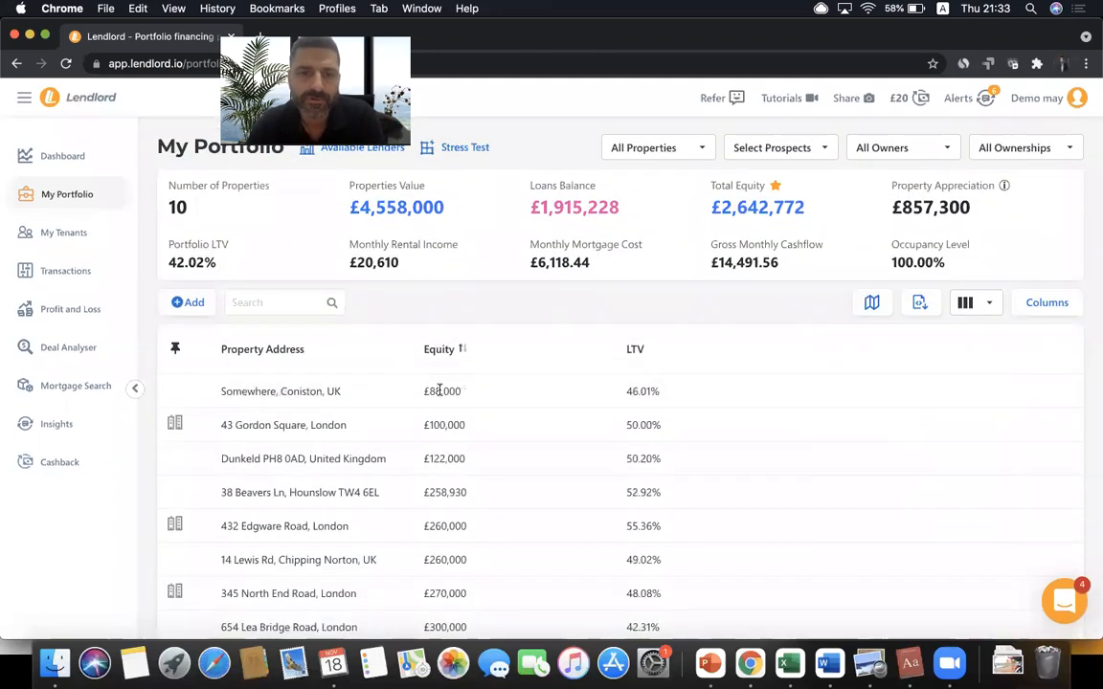
{"action": "left_click", "coordinate": [635, 349]}
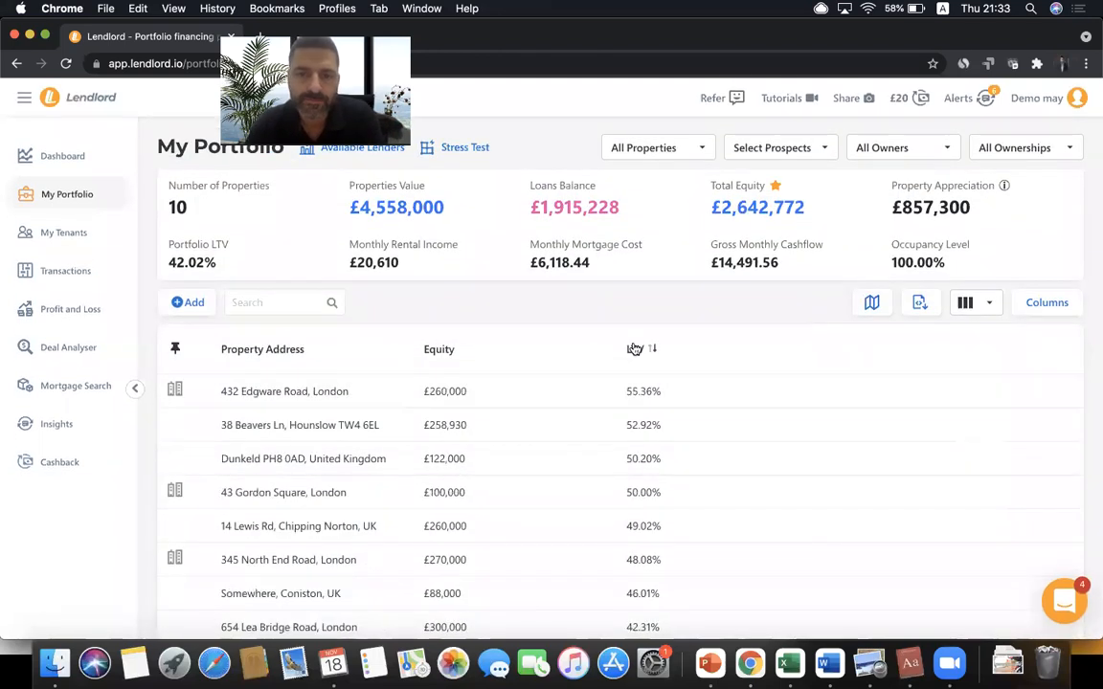
{"action": "left_click", "coordinate": [634, 350]}
{"action": "left_click", "coordinate": [635, 349]}
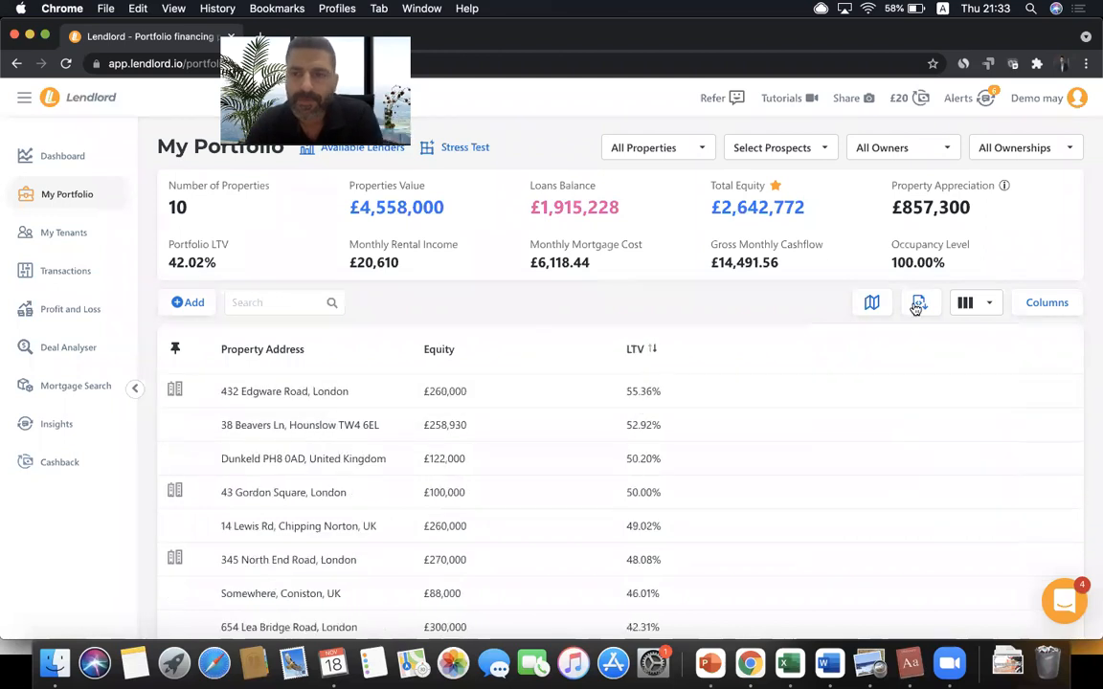
{"action": "left_click", "coordinate": [985, 308]}
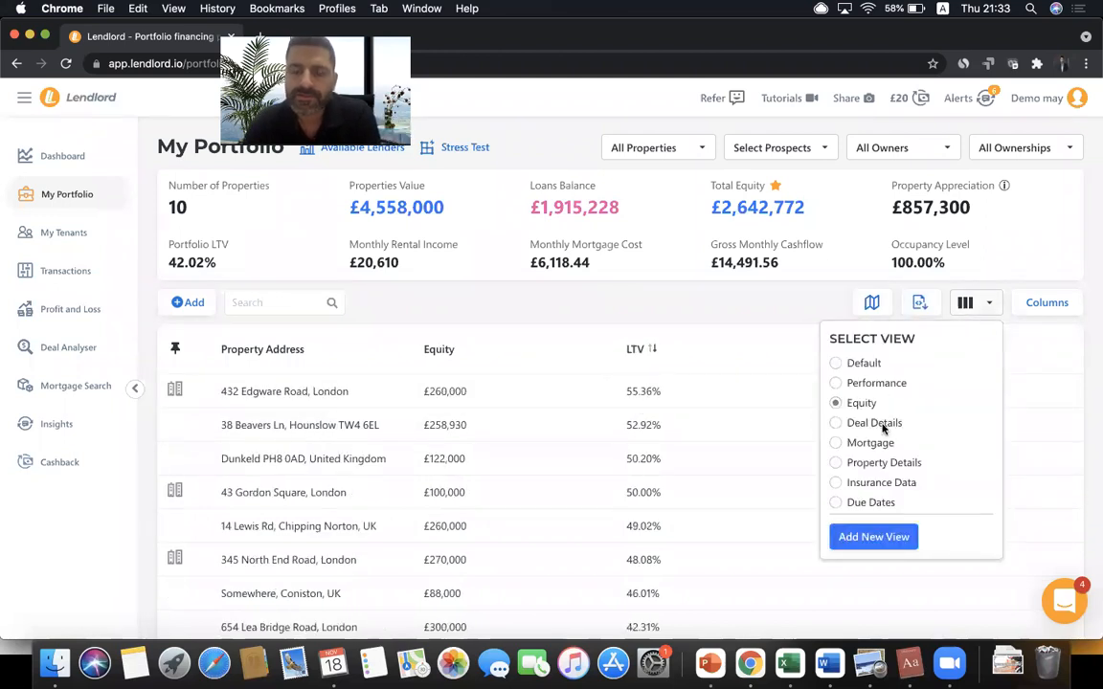
{"action": "left_click", "coordinate": [882, 424]}
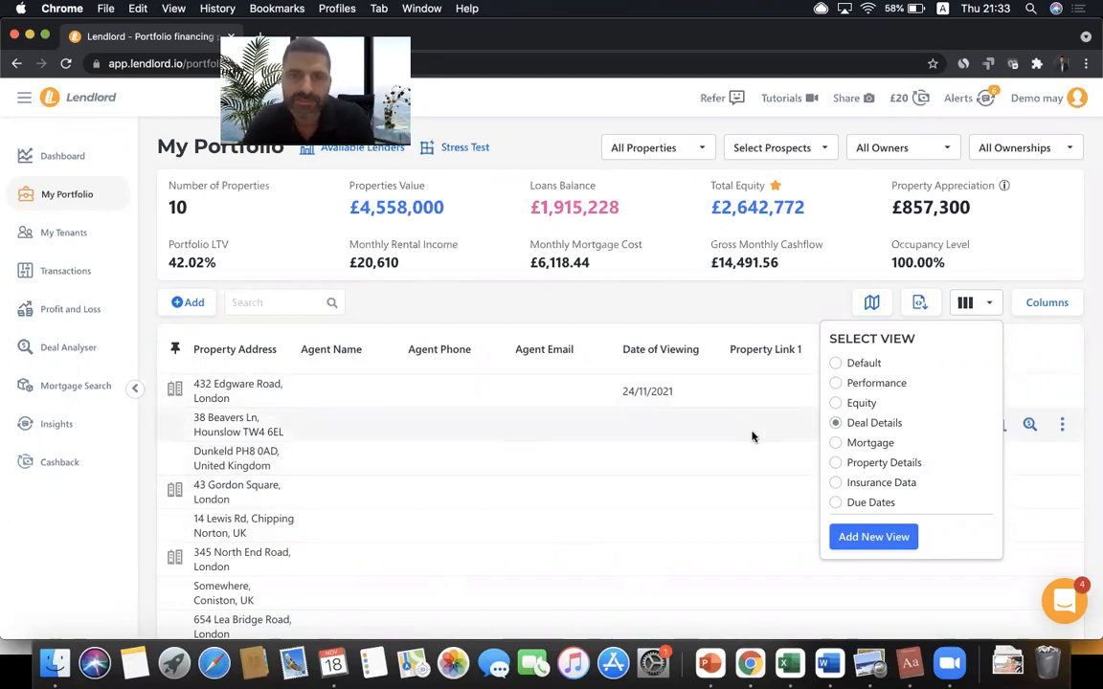
{"action": "left_click", "coordinate": [776, 148]}
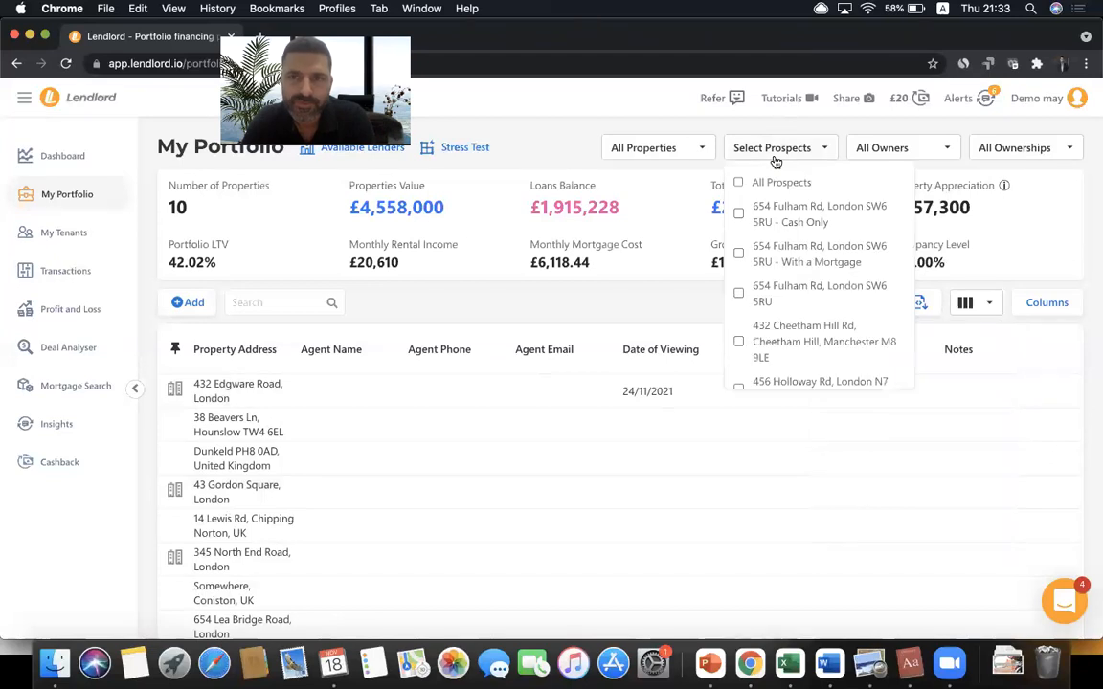
{"action": "left_click", "coordinate": [773, 215]}
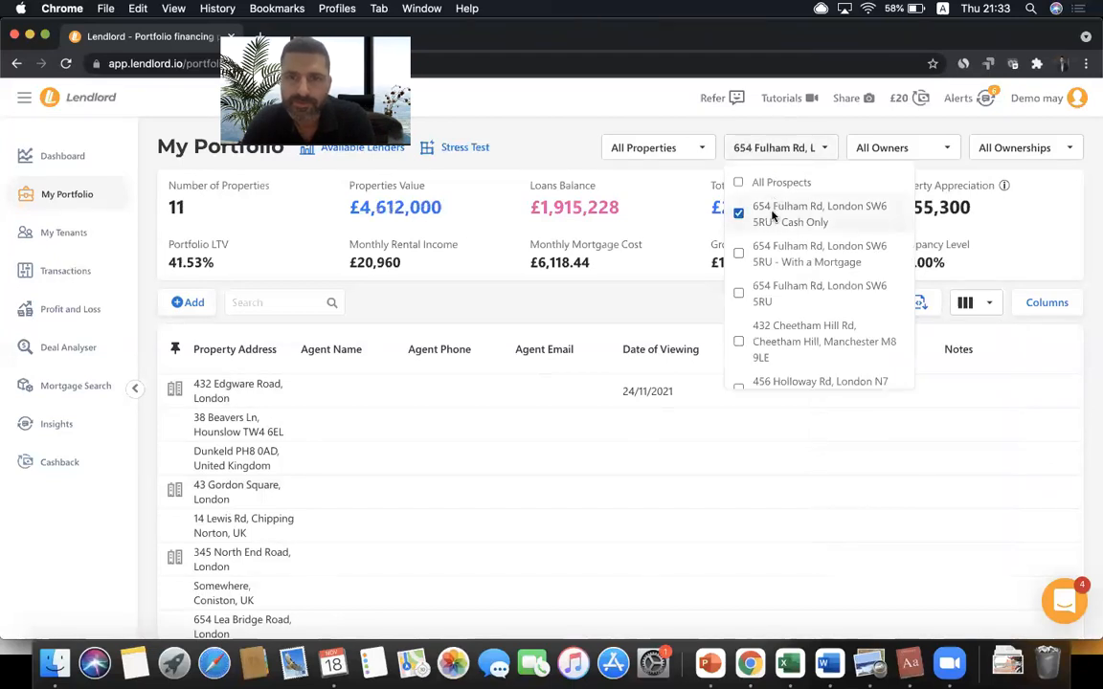
{"action": "left_click", "coordinate": [768, 218]}
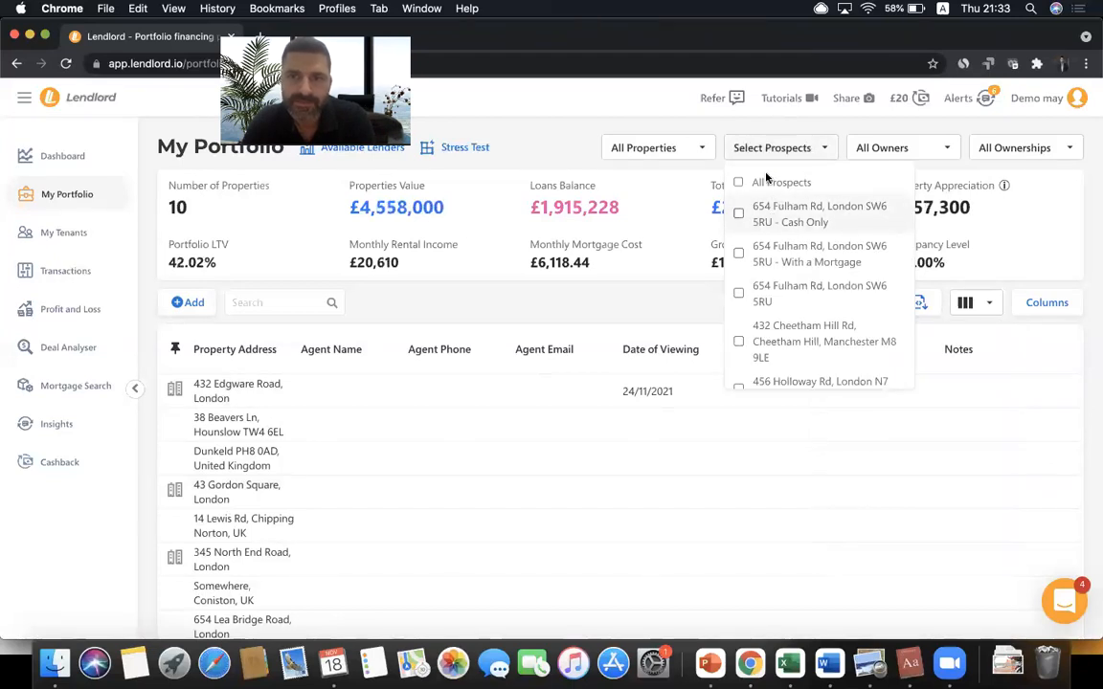
{"action": "left_click", "coordinate": [766, 153]}
- Switch the table to the Mortgage view listing each lender and balance
{"action": "left_click", "coordinate": [981, 305]}
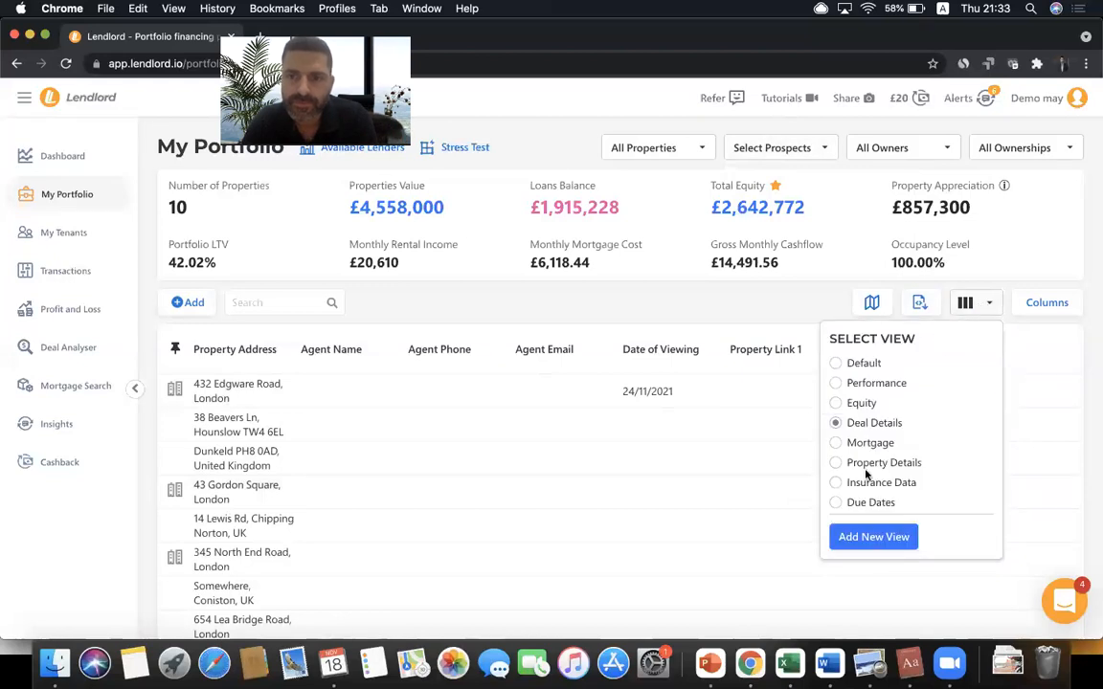
{"action": "left_click", "coordinate": [852, 442]}
{"action": "left_click", "coordinate": [716, 305]}
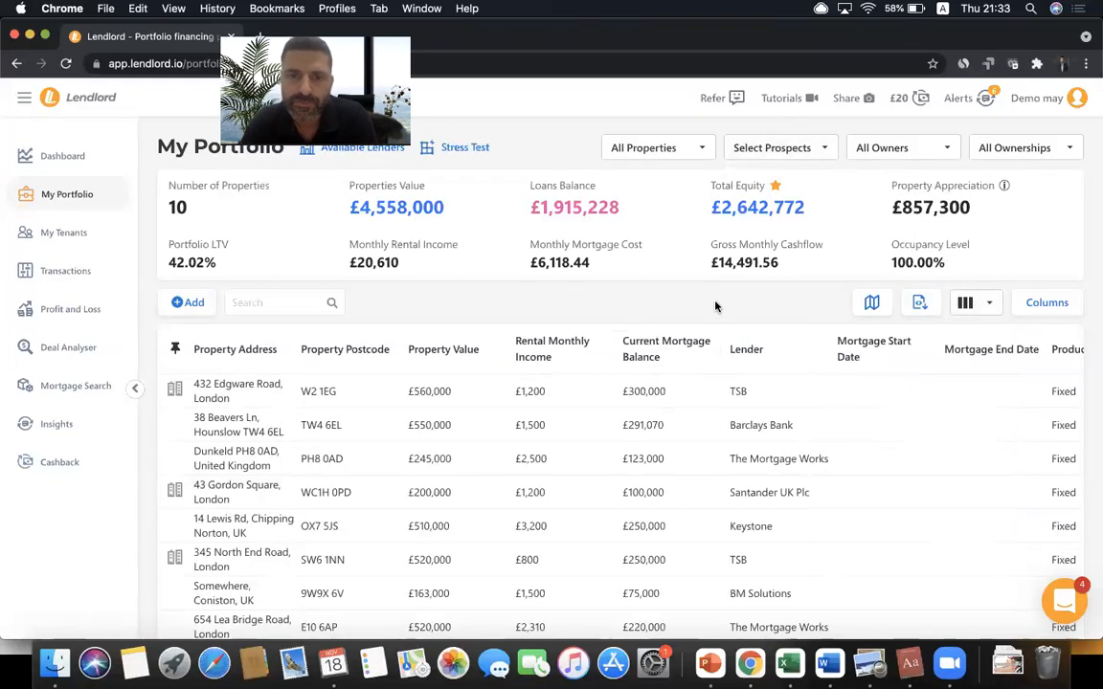
- Export the Mortgage table to an Excel file and dismiss the download bar
{"action": "scroll", "coordinate": [702, 471], "scroll_direction": "right", "scroll_amount": 5}
{"action": "scroll", "coordinate": [702, 471], "scroll_direction": "right", "scroll_amount": 5}
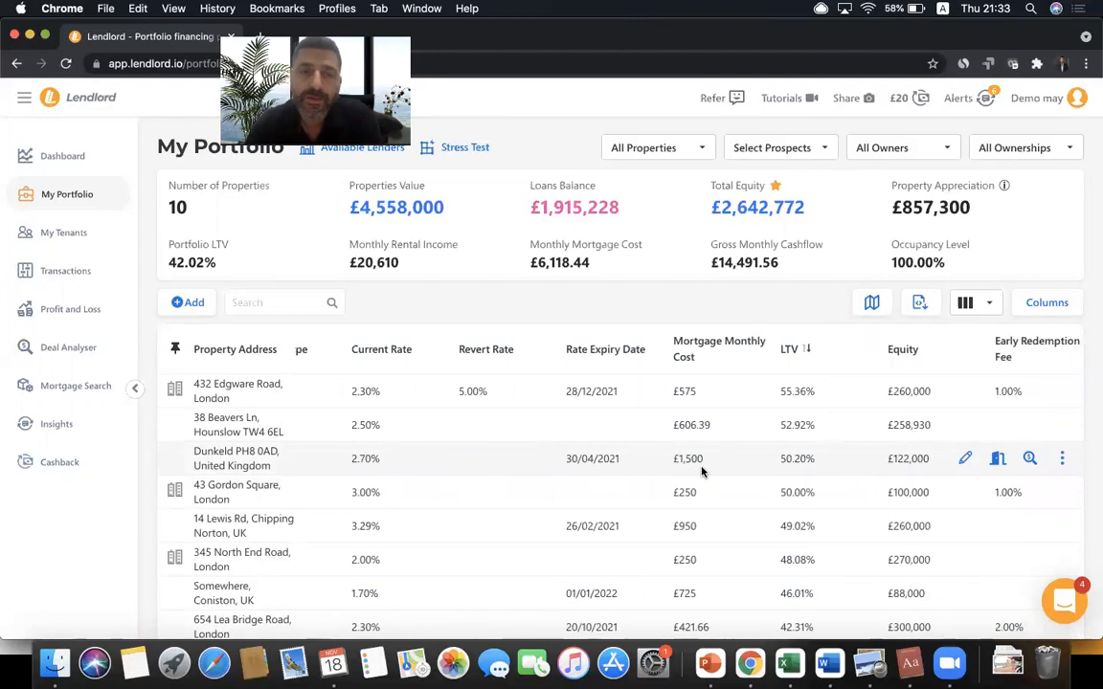
{"action": "scroll", "coordinate": [702, 471], "scroll_direction": "left", "scroll_amount": 10}
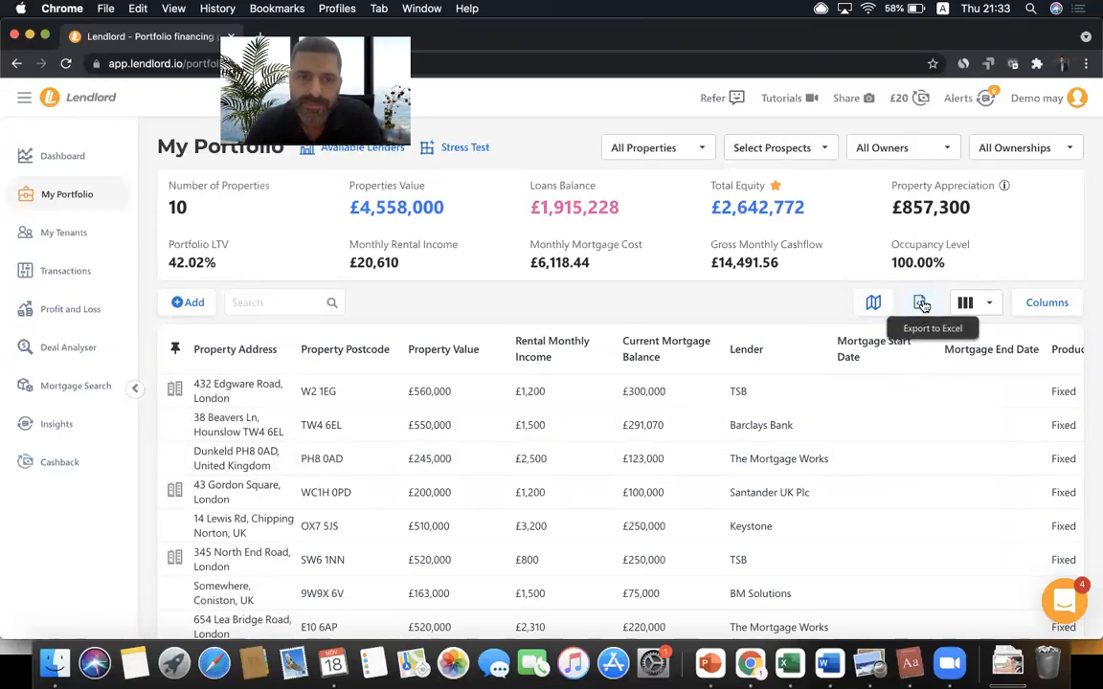
{"action": "left_click", "coordinate": [922, 305]}
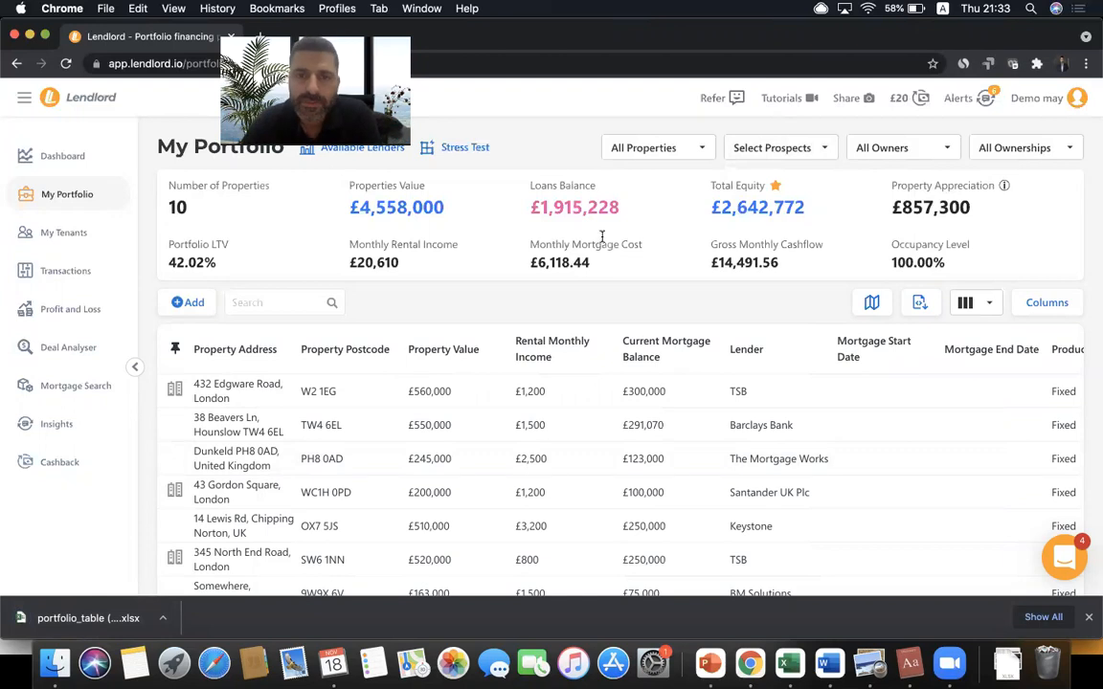
{"action": "left_click", "coordinate": [1087, 620]}
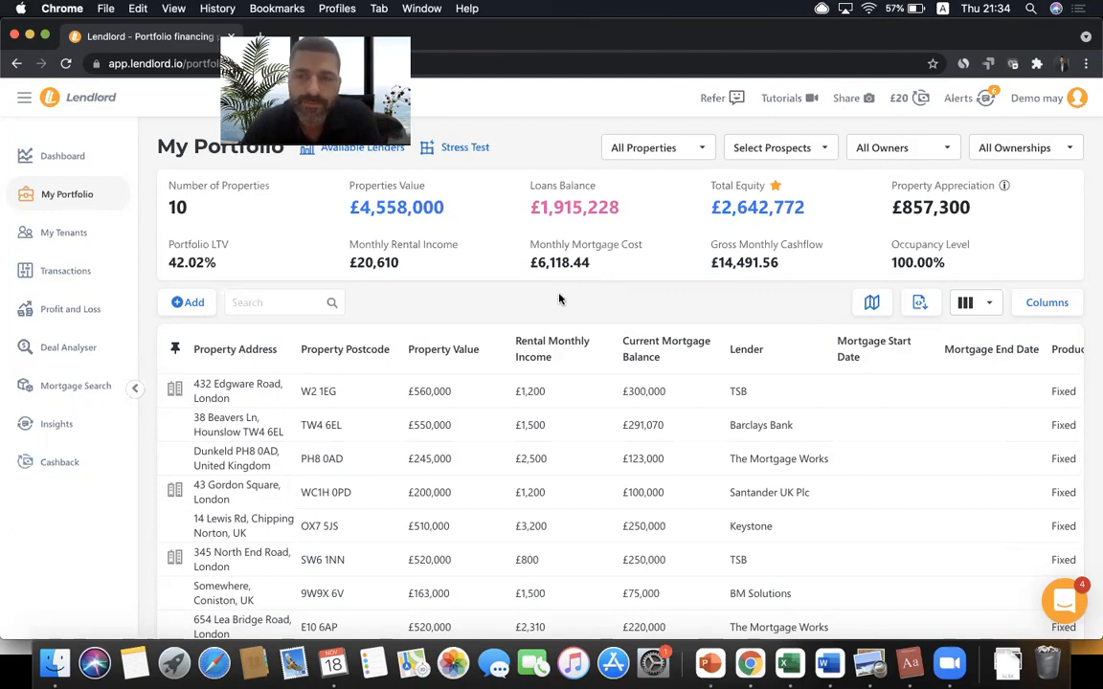
- Bring up the list of saved column views for the portfolio table
{"action": "scroll", "coordinate": [600, 457], "scroll_direction": "right", "scroll_amount": 10}
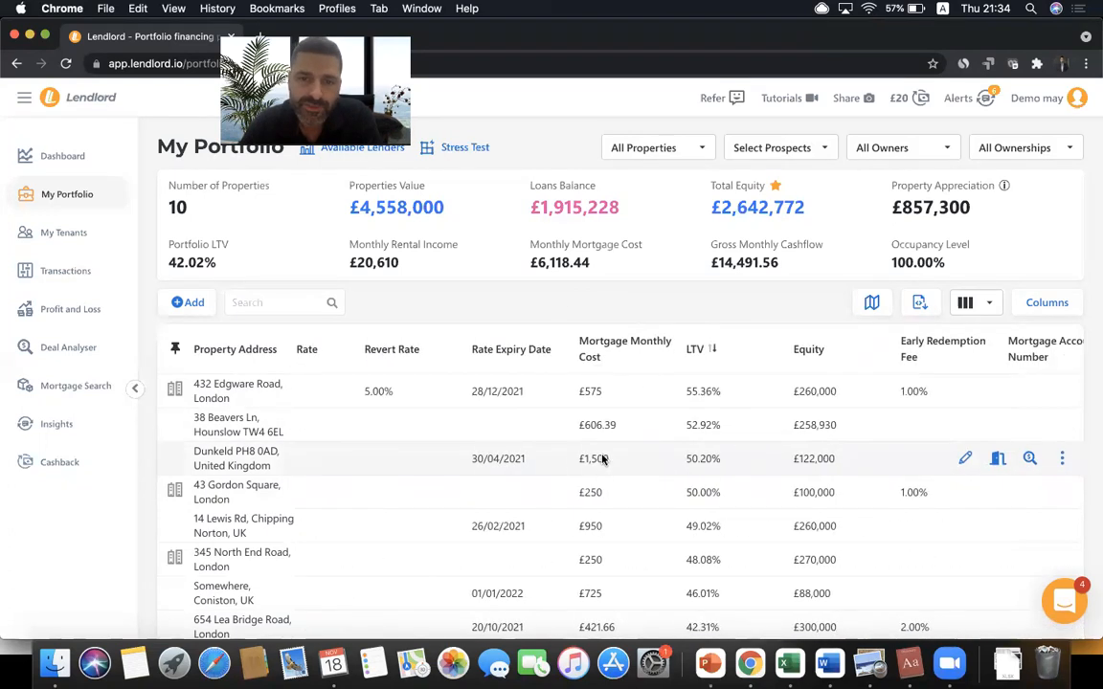
{"action": "scroll", "coordinate": [601, 459], "scroll_direction": "left", "scroll_amount": 10}
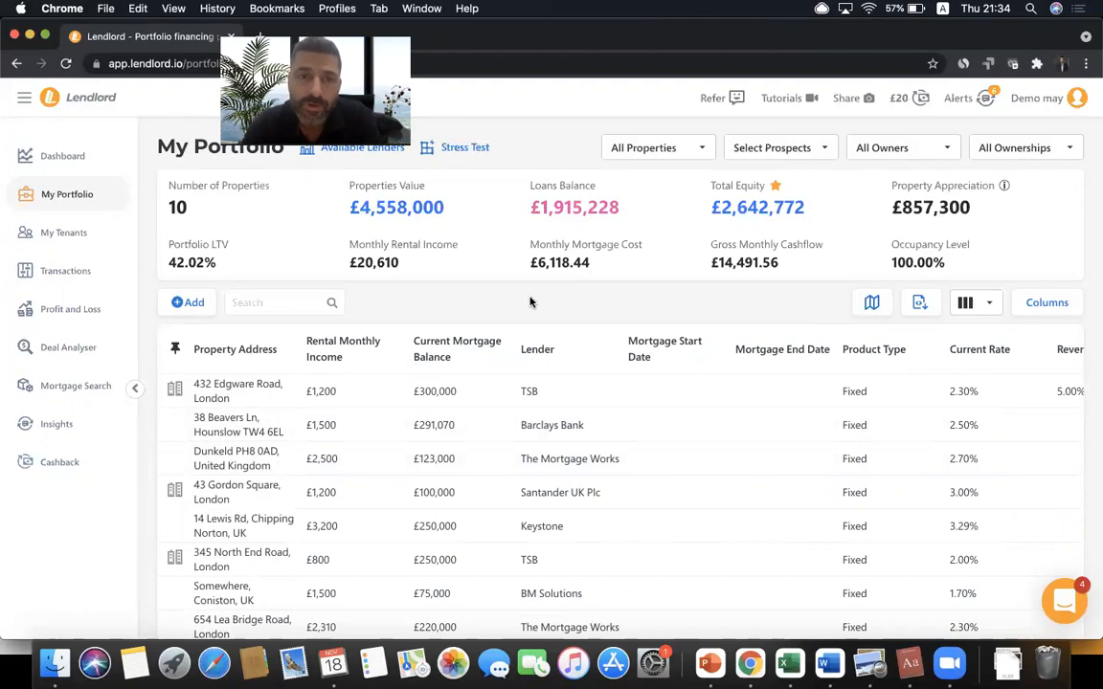
{"action": "left_click", "coordinate": [982, 304]}
{"action": "left_click", "coordinate": [801, 302]}
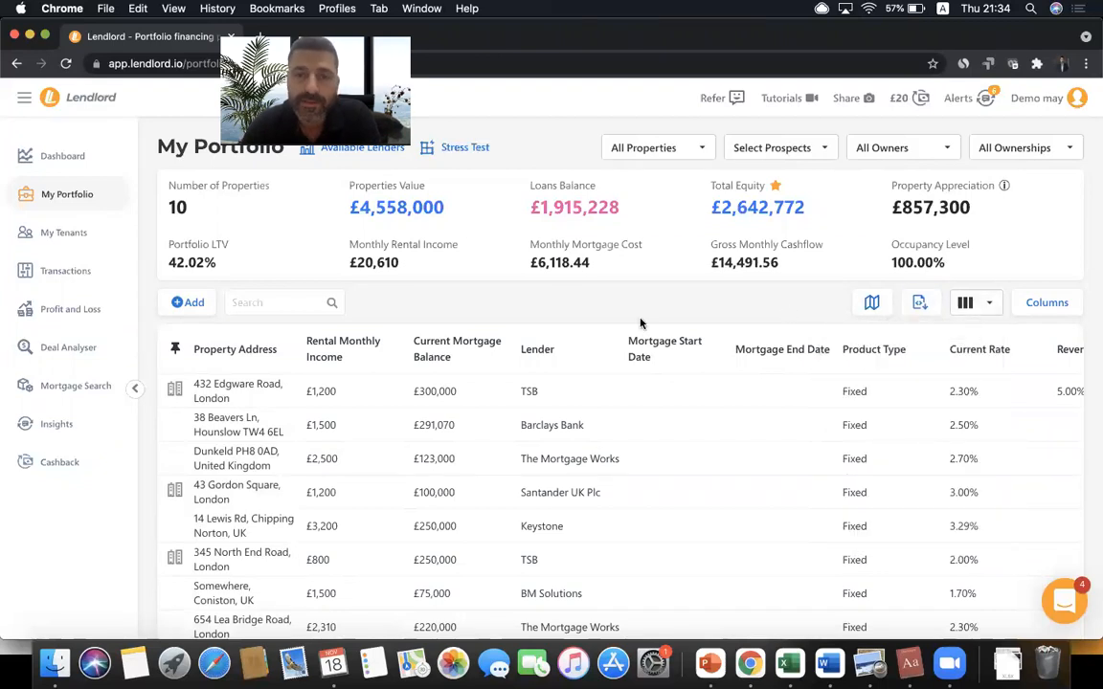
{"action": "left_click", "coordinate": [968, 303]}
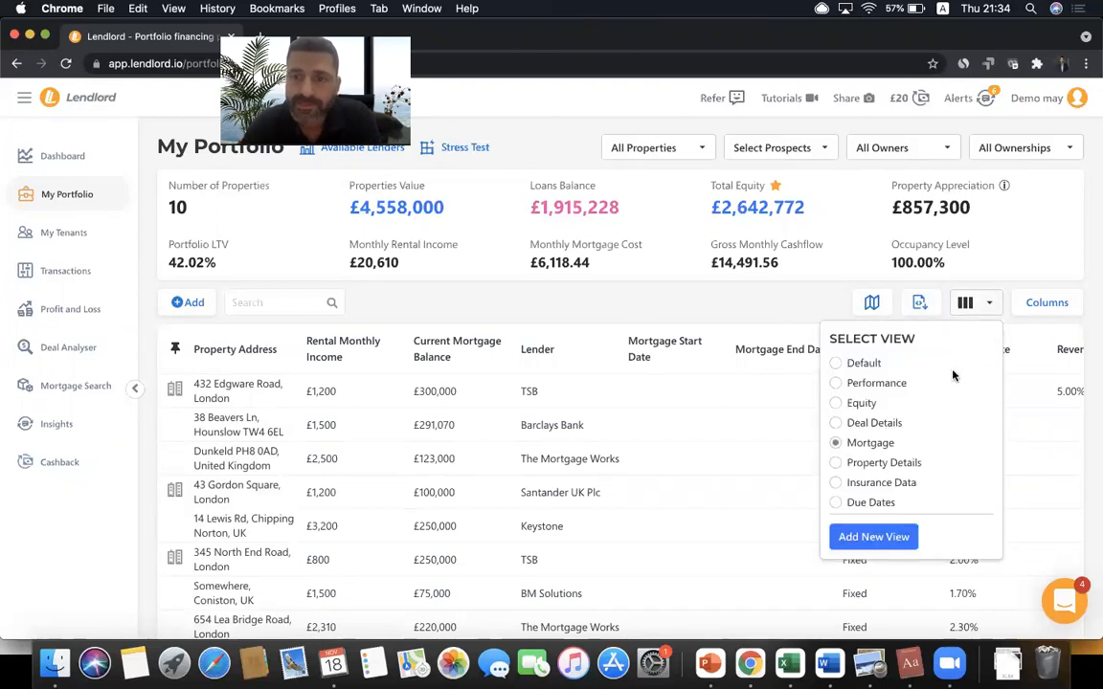
{"action": "left_click", "coordinate": [871, 484]}
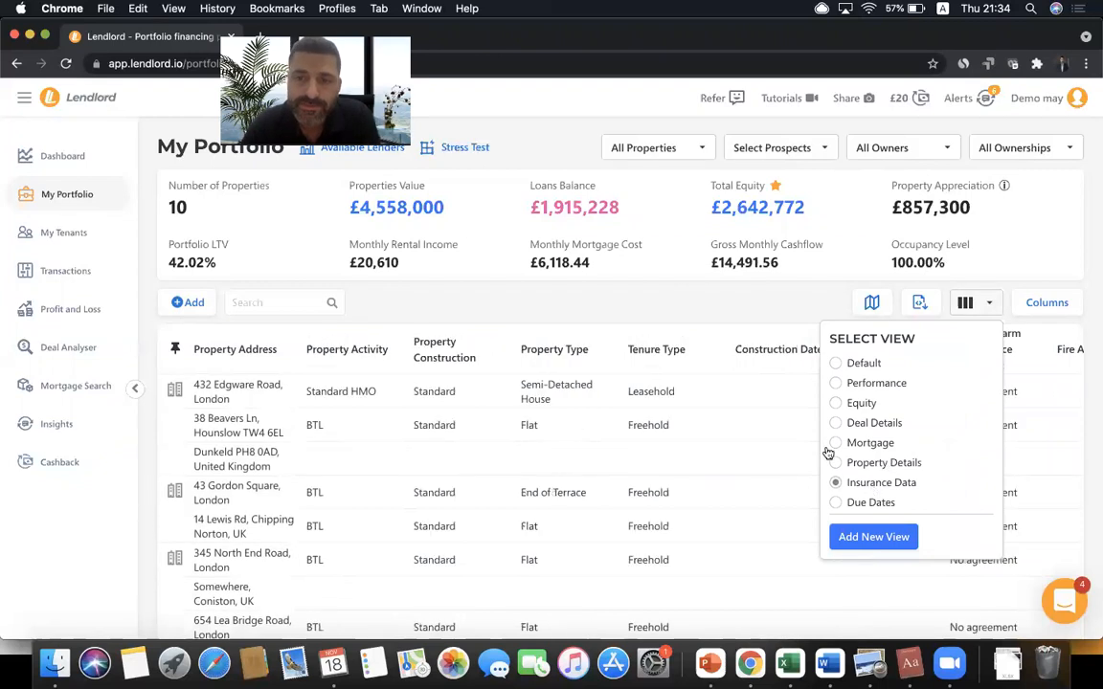
{"action": "scroll", "coordinate": [612, 466], "scroll_direction": "right", "scroll_amount": 10}
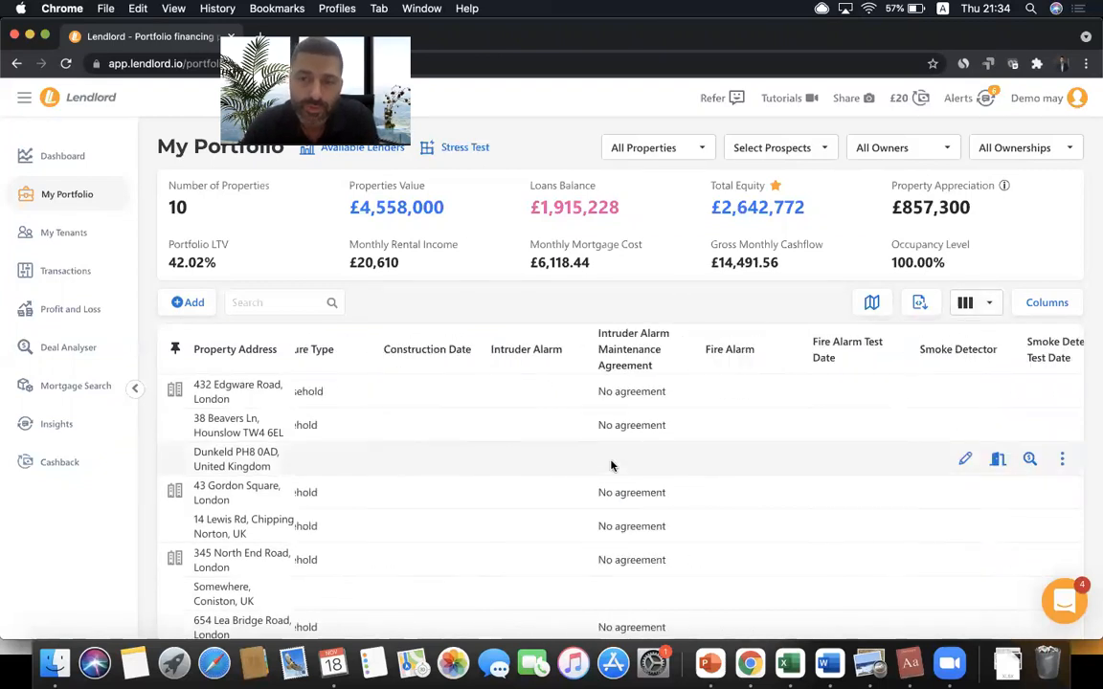
{"action": "scroll", "coordinate": [612, 467], "scroll_direction": "right", "scroll_amount": 8}
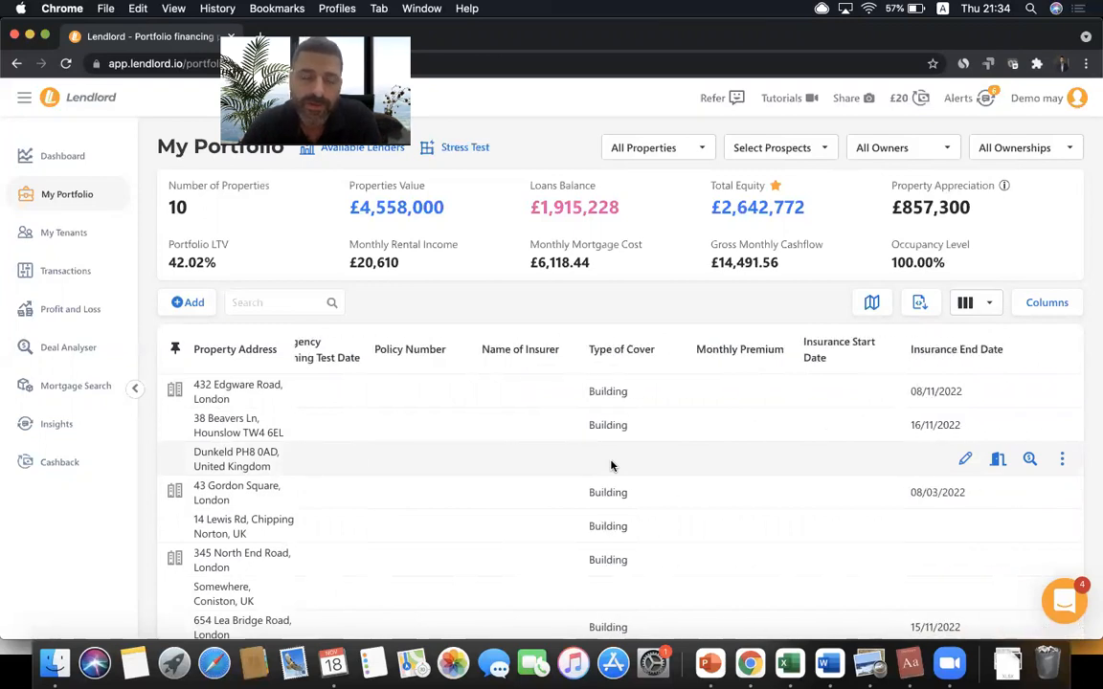
{"action": "scroll", "coordinate": [612, 467], "scroll_direction": "left", "scroll_amount": 12}
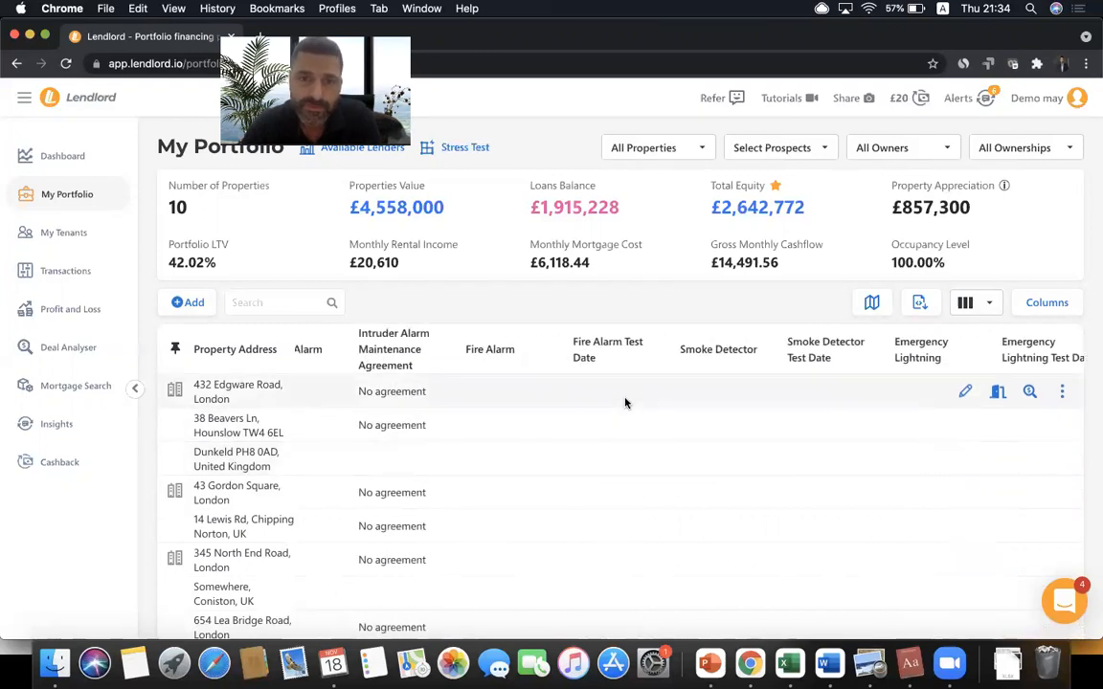
{"action": "left_click", "coordinate": [965, 393]}
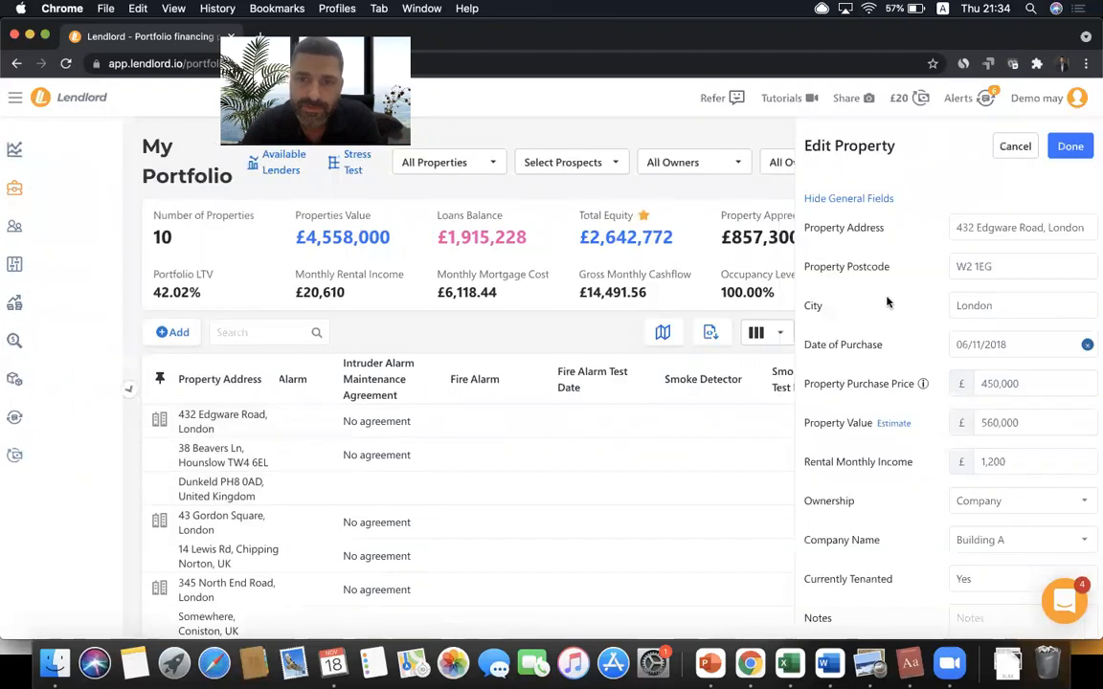
{"action": "left_click", "coordinate": [867, 198]}
{"action": "left_click", "coordinate": [858, 224]}
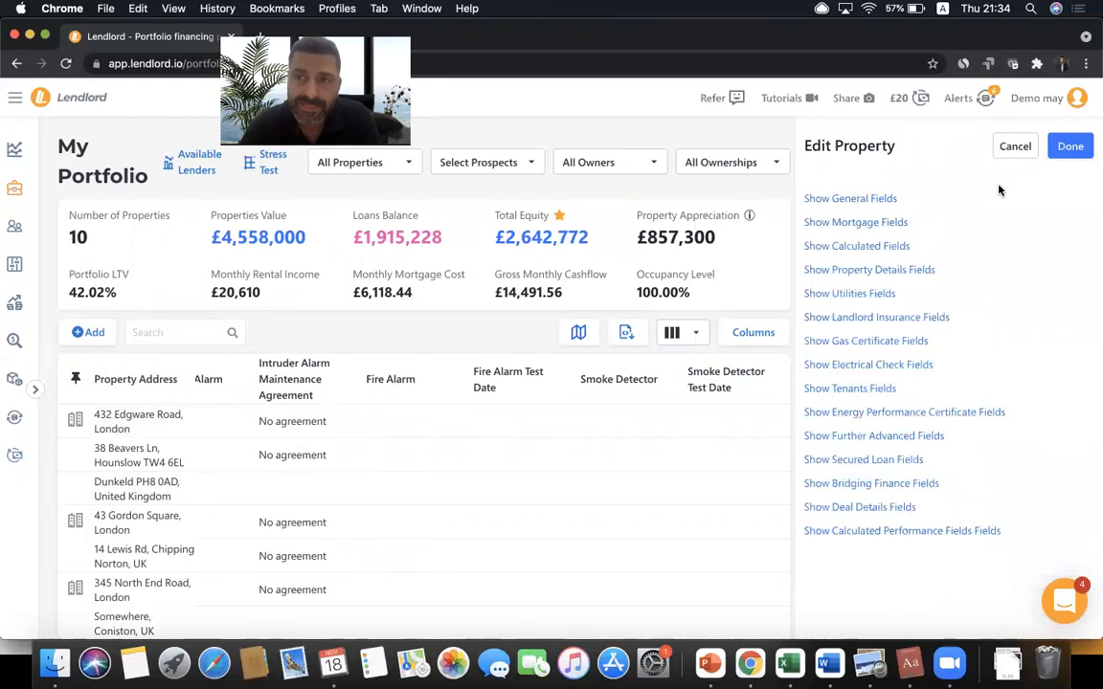
{"action": "left_click", "coordinate": [1013, 144]}
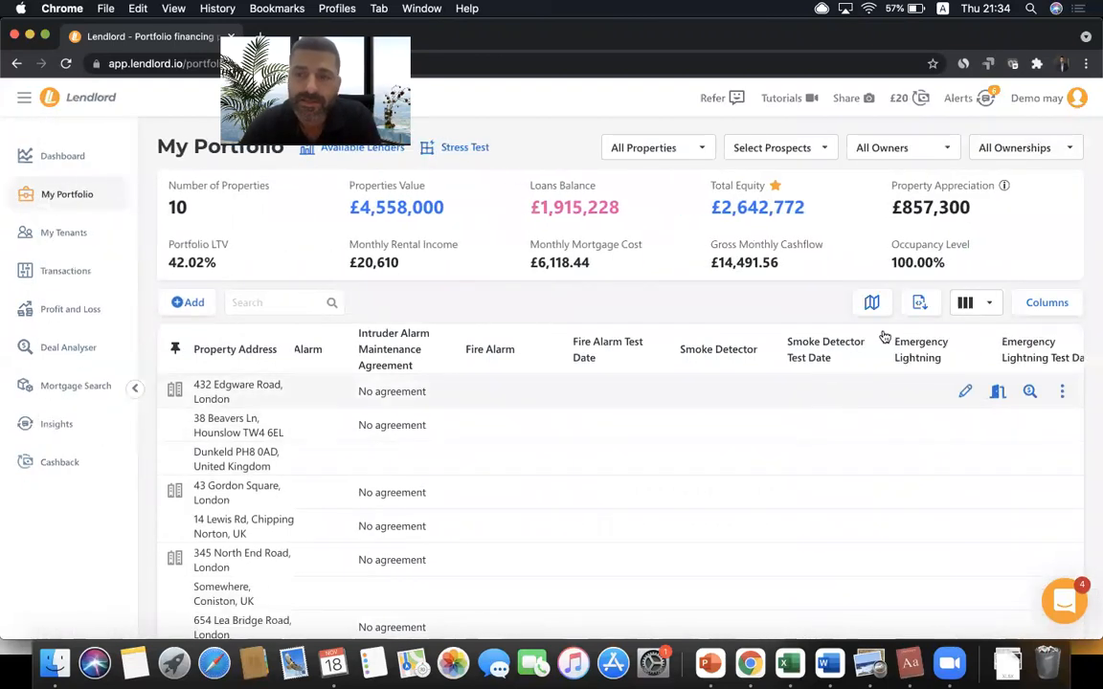
- Apply the Due Dates view and scroll through its rate expiry, insurance, EPC and certificate columns
{"action": "left_click", "coordinate": [984, 306]}
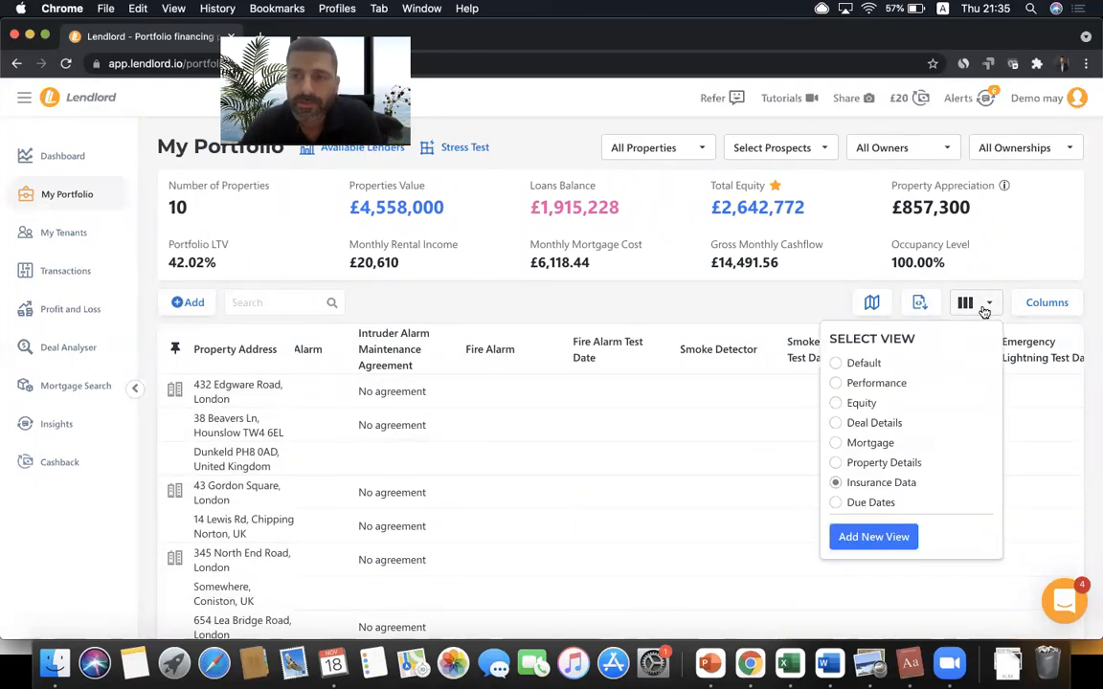
{"action": "left_click", "coordinate": [876, 502]}
{"action": "left_click", "coordinate": [699, 303]}
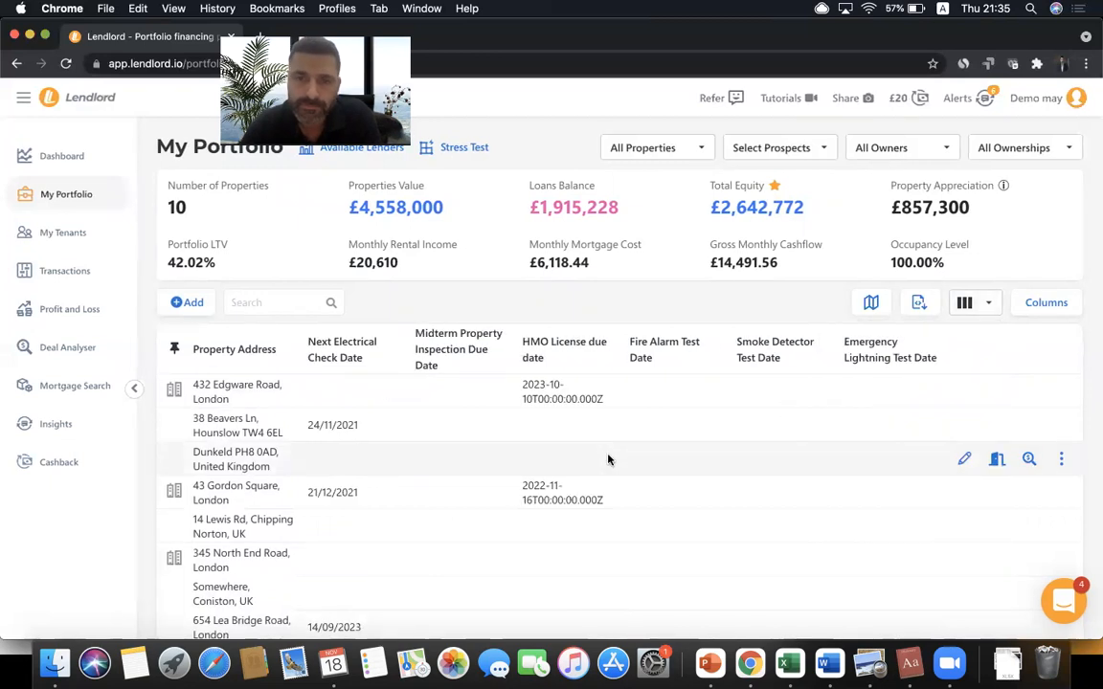
{"action": "scroll", "coordinate": [608, 460], "scroll_direction": "left", "scroll_amount": 3}
{"action": "scroll", "coordinate": [608, 460], "scroll_direction": "left", "scroll_amount": 3}
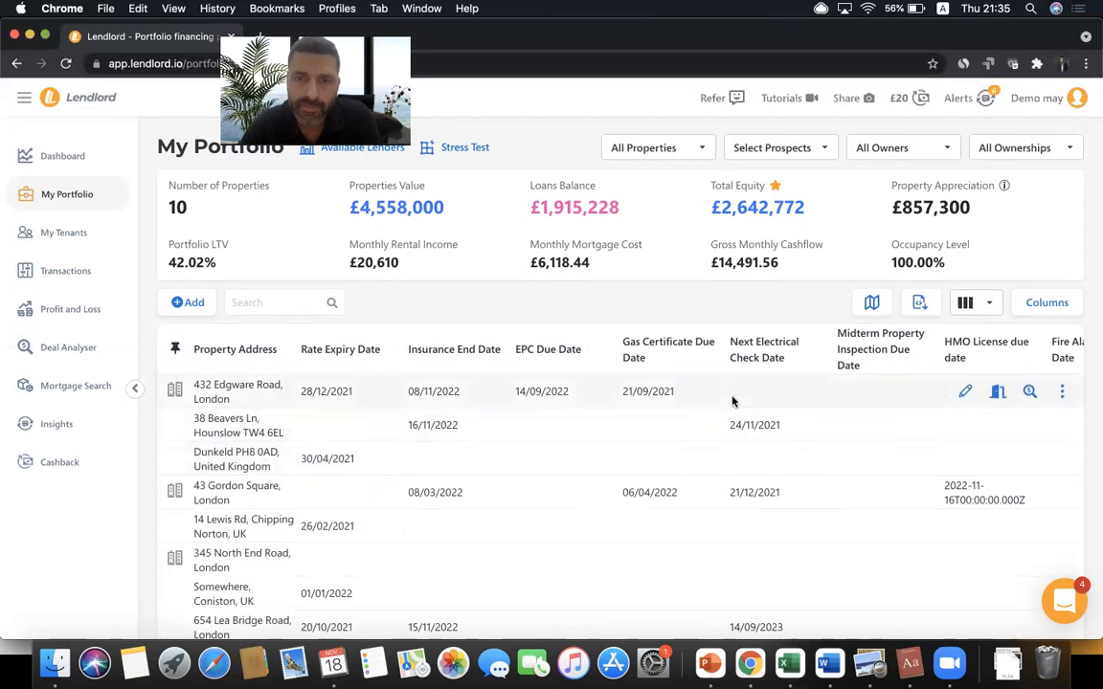
{"action": "scroll", "coordinate": [712, 532], "scroll_direction": "down", "scroll_amount": 1}
{"action": "scroll", "coordinate": [713, 531], "scroll_direction": "down", "scroll_amount": 3}
{"action": "scroll", "coordinate": [792, 357], "scroll_direction": "up", "scroll_amount": 4}
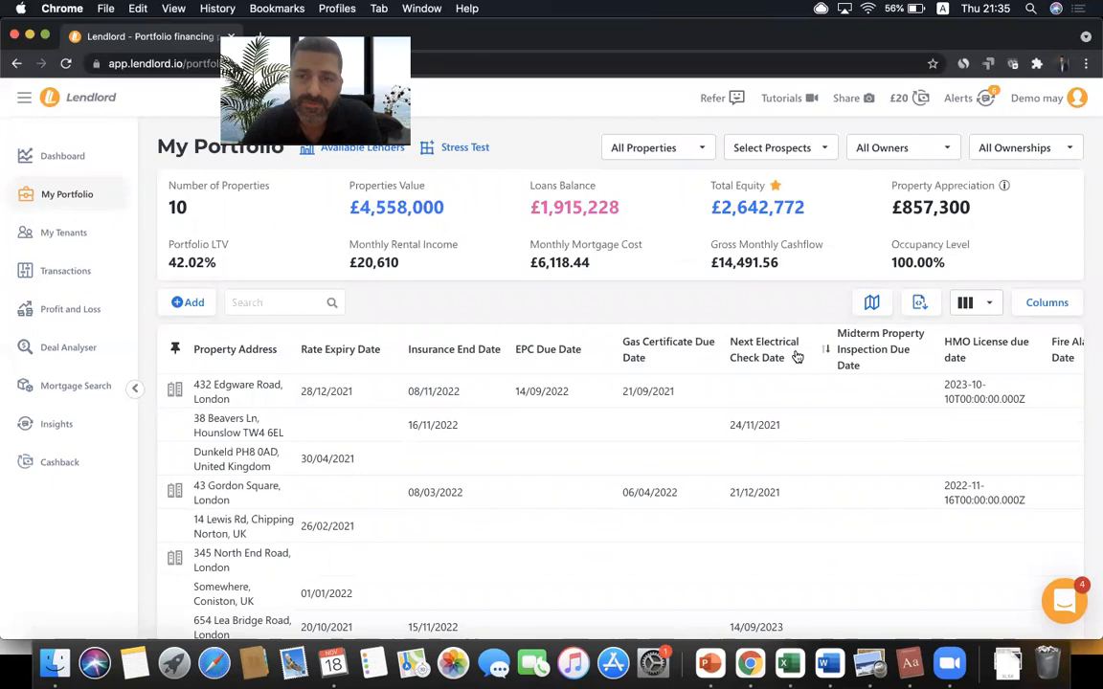
- Start a new custom table view named 'My Own View'
{"action": "left_click", "coordinate": [987, 306]}
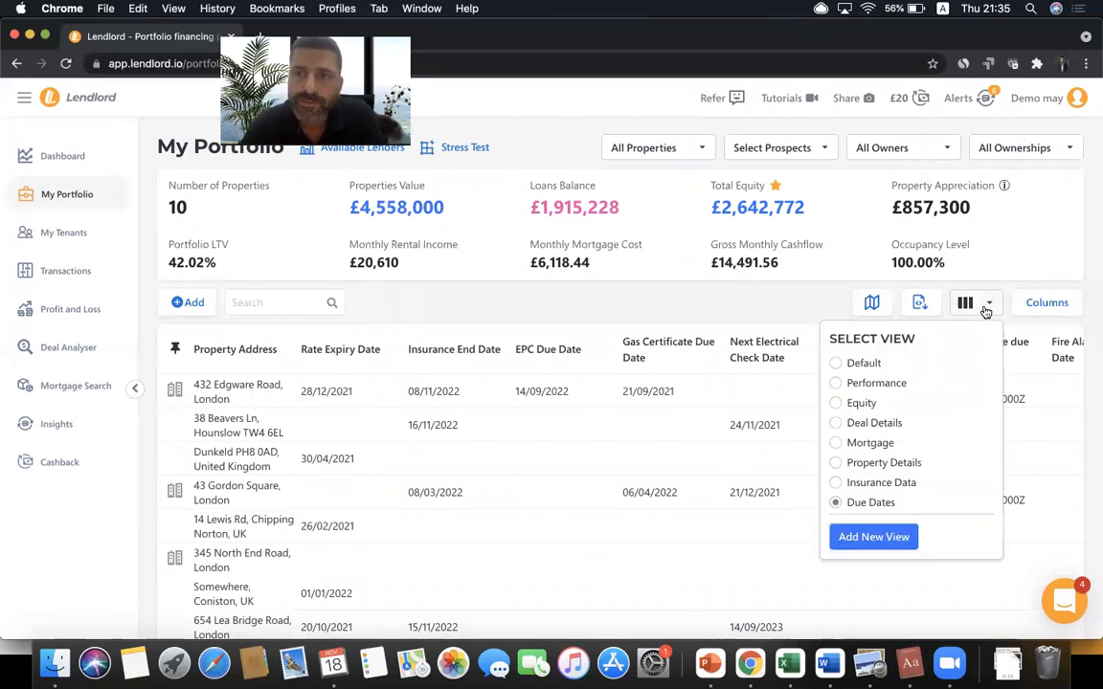
{"action": "left_click", "coordinate": [864, 541]}
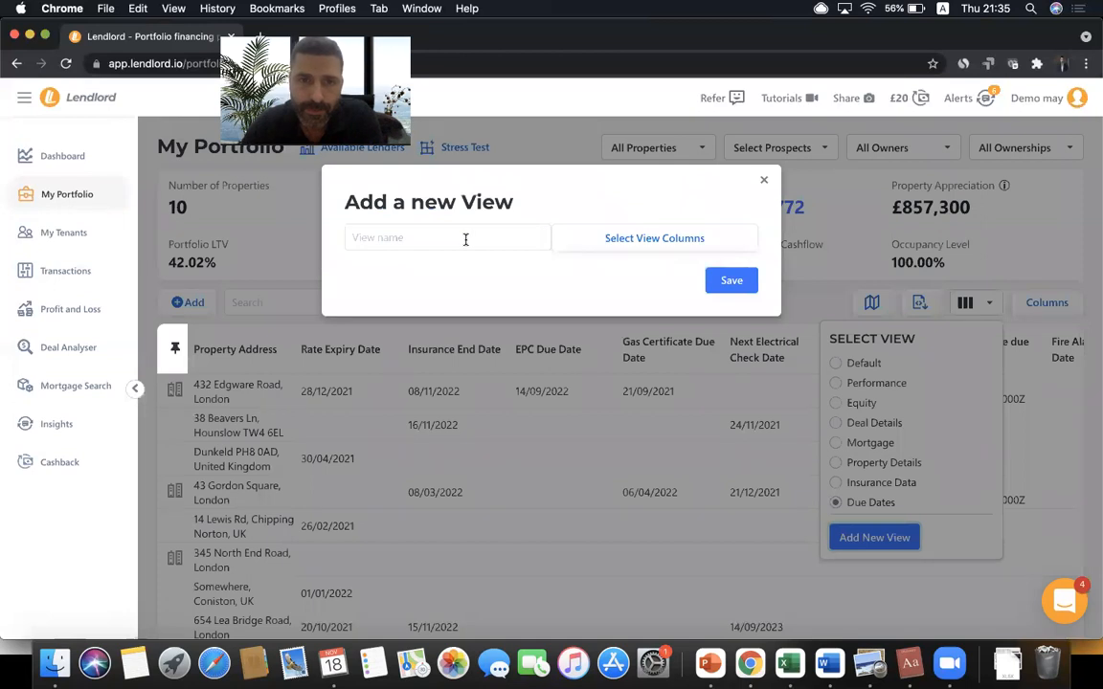
{"action": "left_click", "coordinate": [465, 240]}
{"action": "type", "text": "My Own View"}
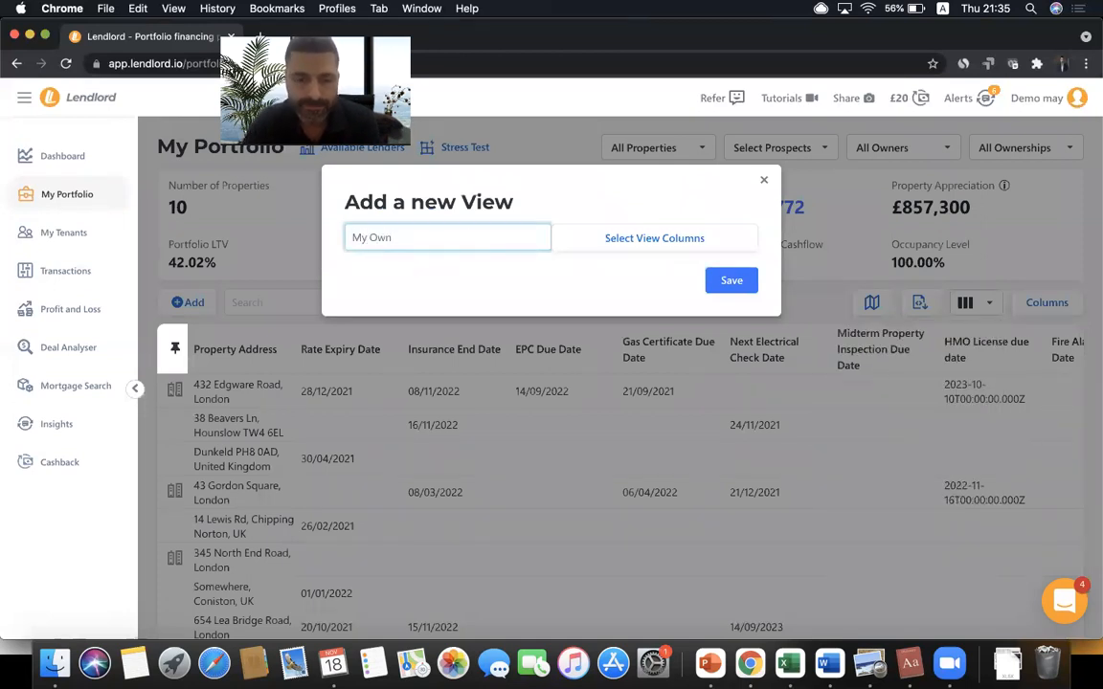
- Add the Property Purchase Price and LTV columns, then save My Own View
{"action": "left_click", "coordinate": [617, 238]}
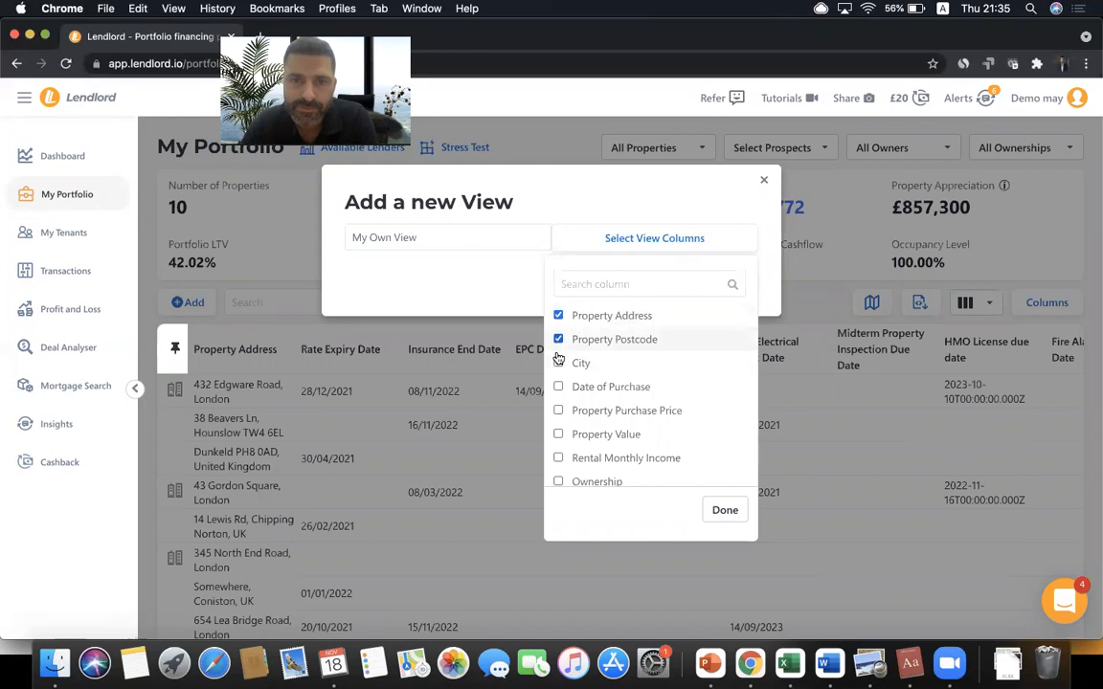
{"action": "left_click", "coordinate": [558, 409]}
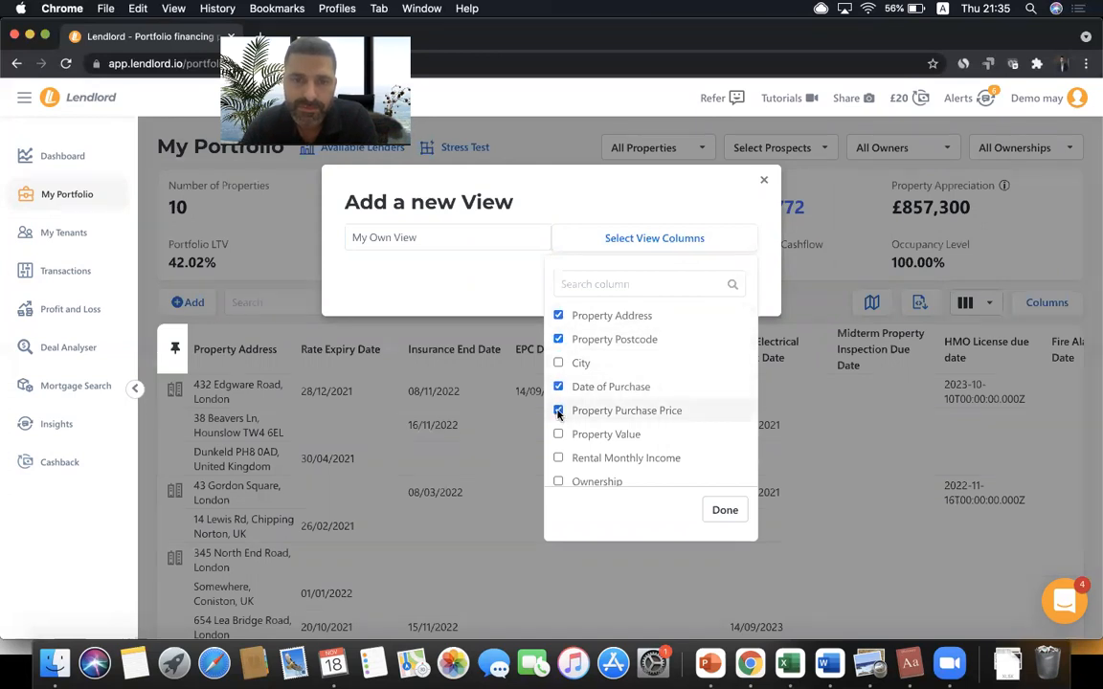
{"action": "left_click", "coordinate": [624, 285]}
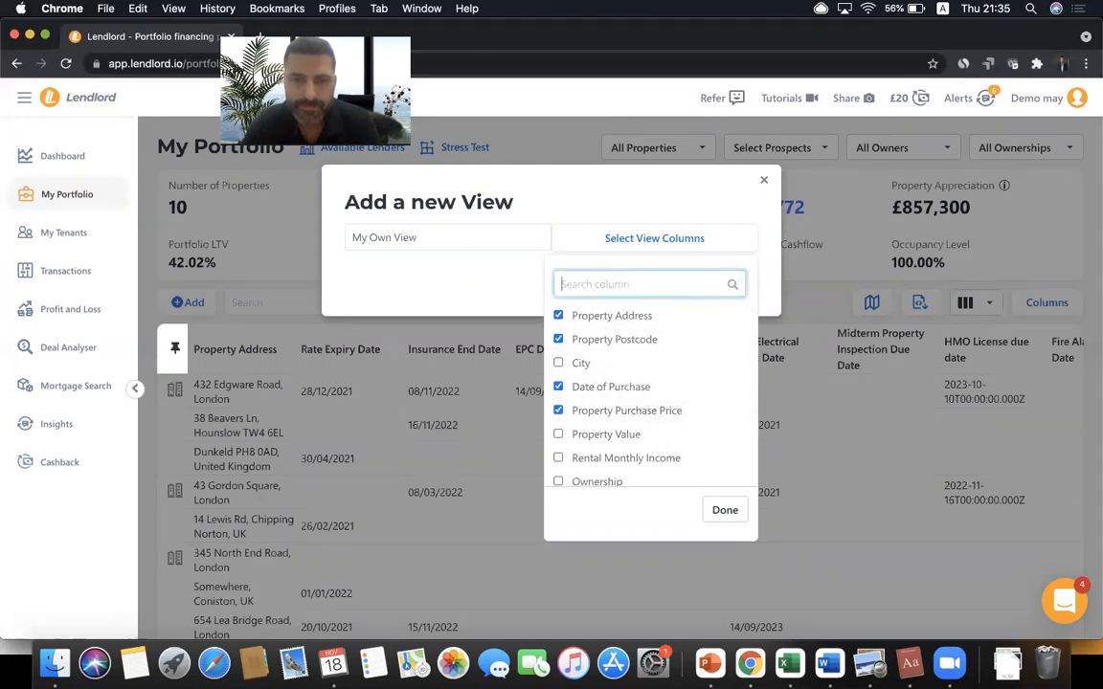
{"action": "type", "text": "LTV"}
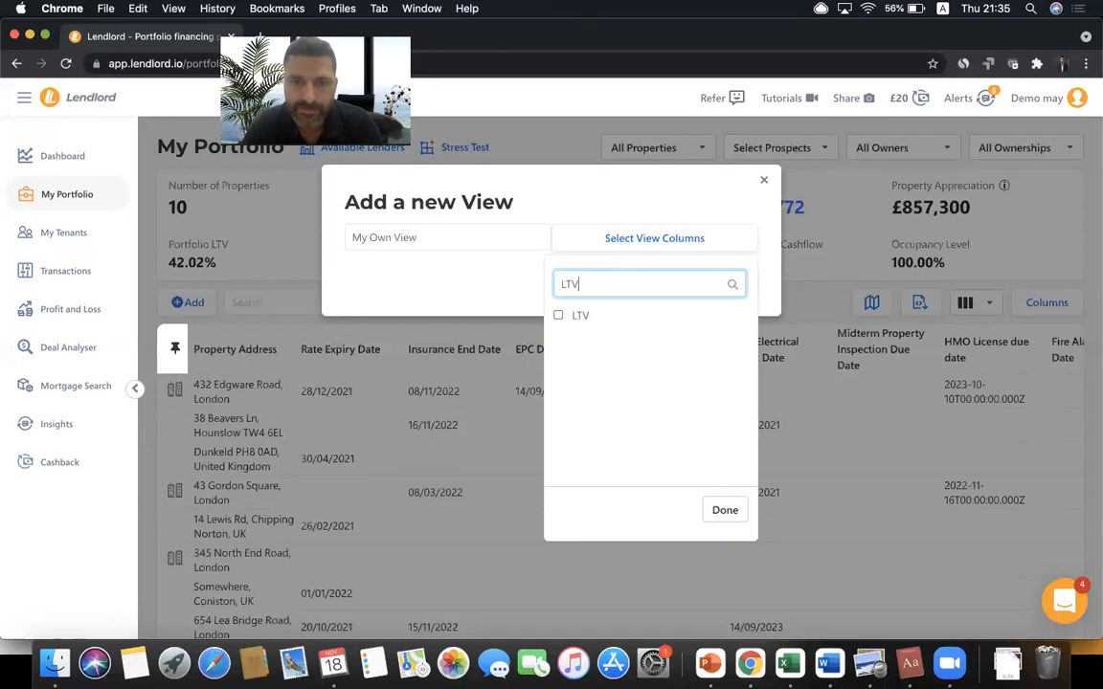
{"action": "left_click", "coordinate": [558, 314]}
{"action": "key", "text": "BackSpace"}
{"action": "key", "text": "BackSpace"}
{"action": "key", "text": "BackSpace"}
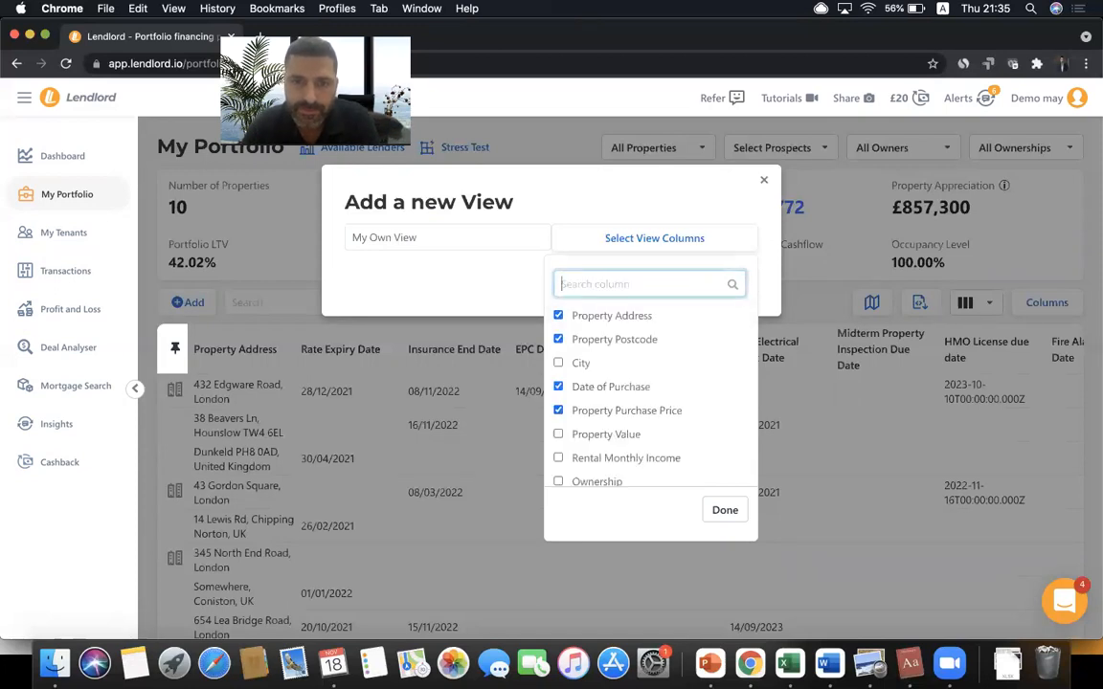
{"action": "left_click", "coordinate": [723, 510]}
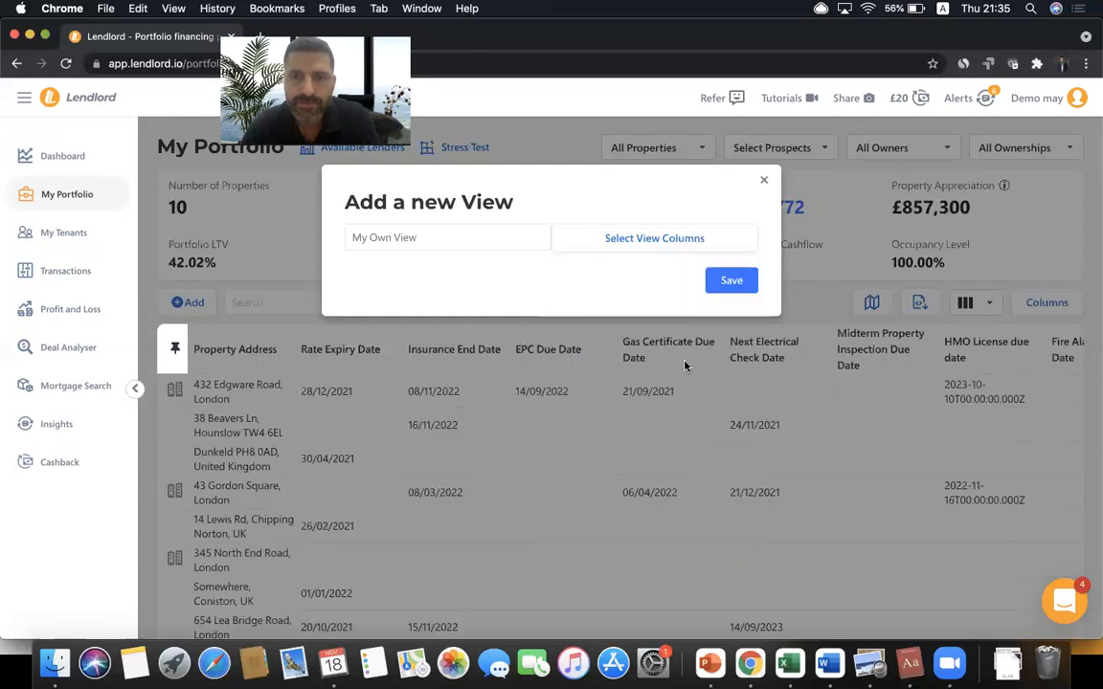
{"action": "left_click", "coordinate": [732, 280]}
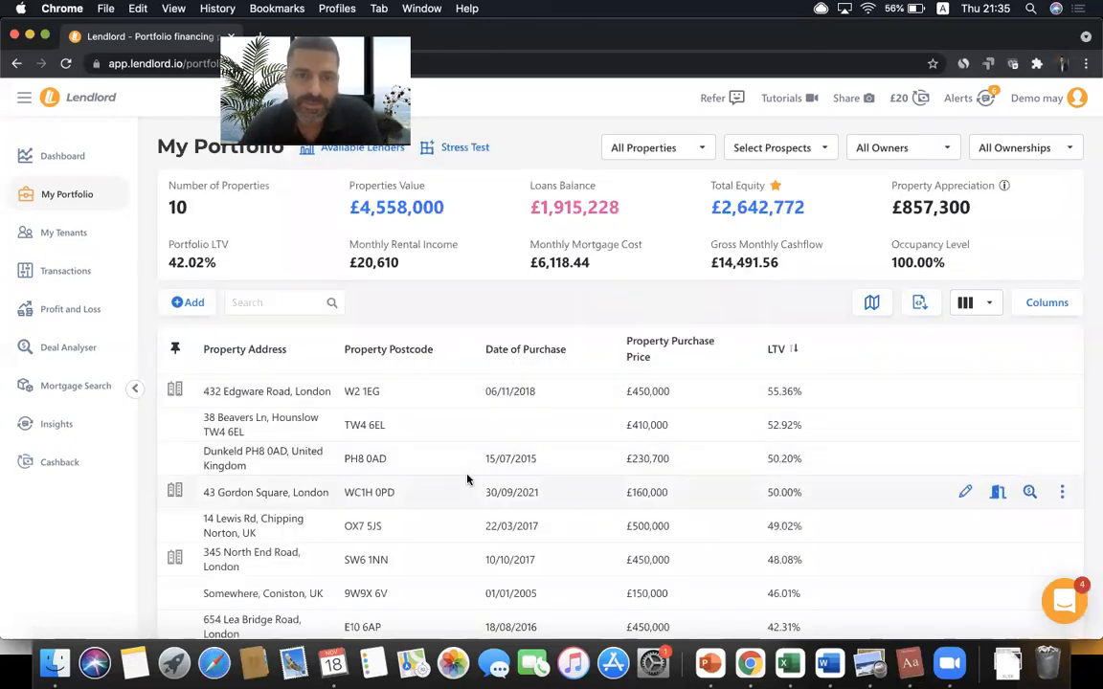
- Move Date of Purchase above Property Postcode in My Own View, save, then show the Agenda slide
{"action": "left_click", "coordinate": [967, 302]}
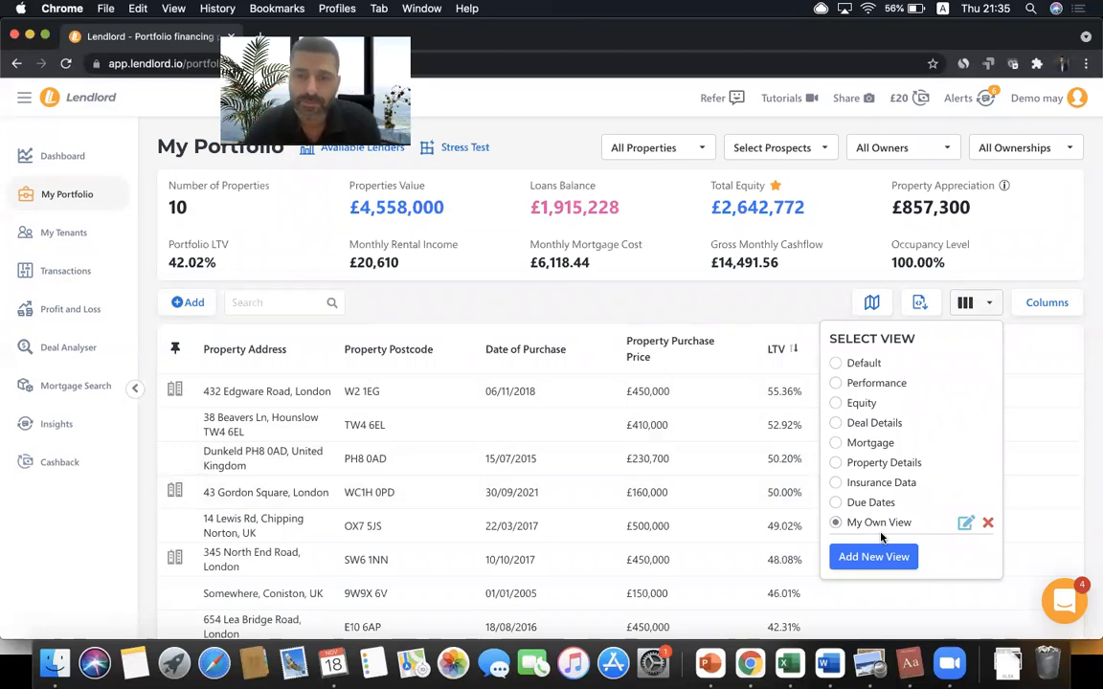
{"action": "left_click", "coordinate": [761, 299]}
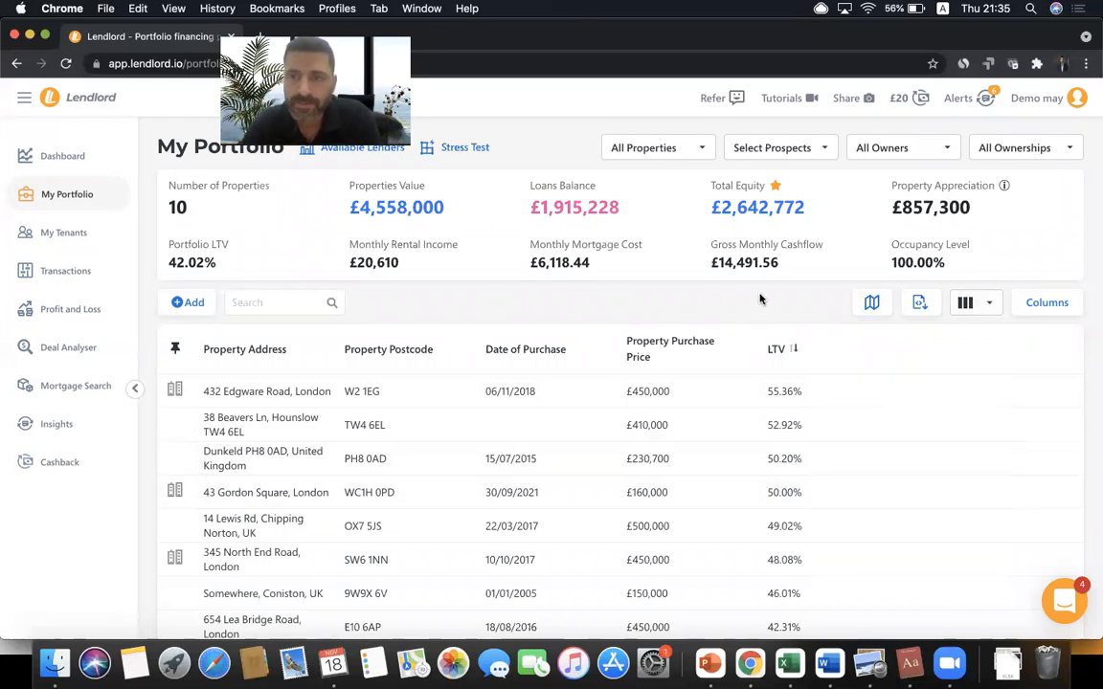
{"action": "left_click", "coordinate": [1046, 302]}
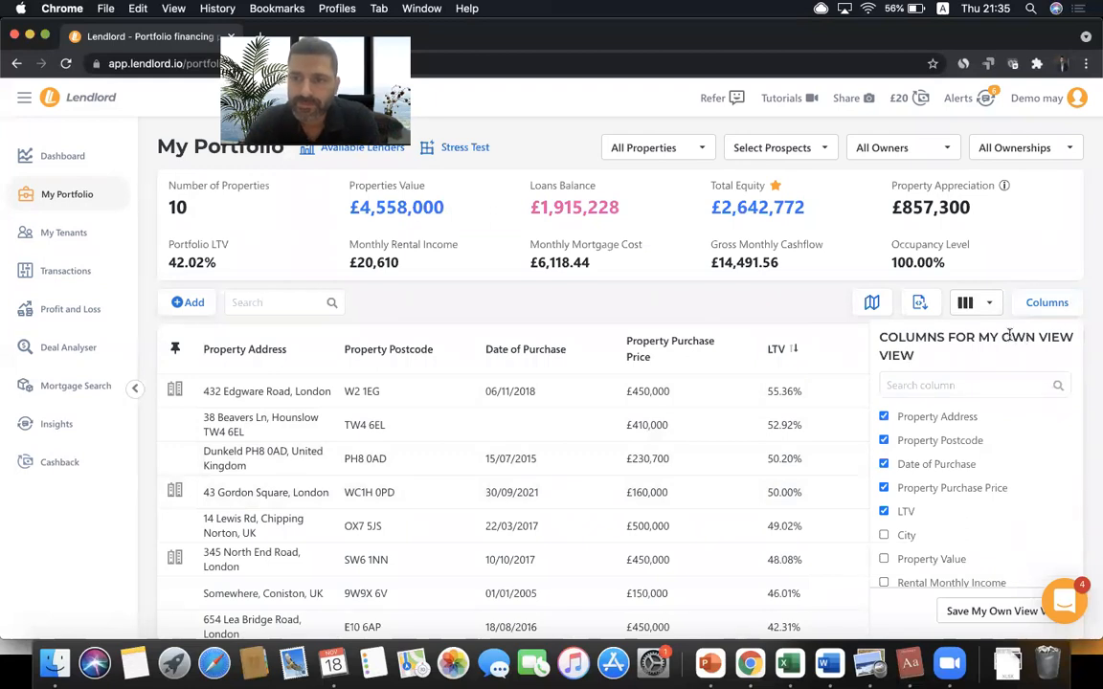
{"action": "left_click_drag", "start_coordinate": [976, 337], "coordinate": [919, 357]}
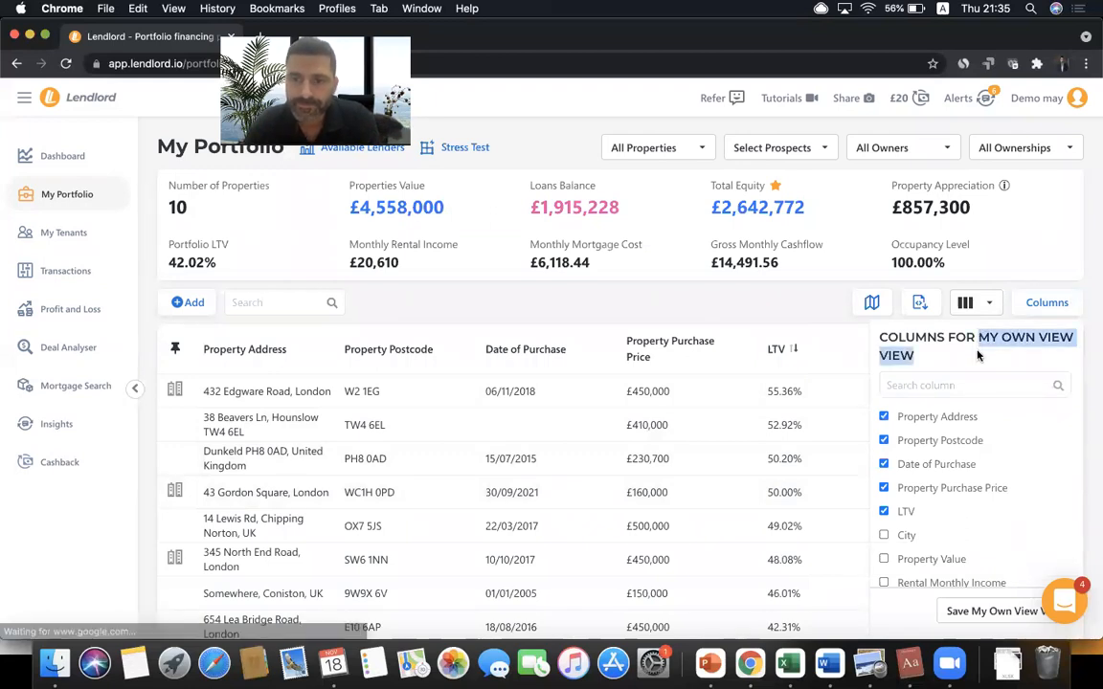
{"action": "scroll", "coordinate": [940, 489], "scroll_direction": "down", "scroll_amount": 3}
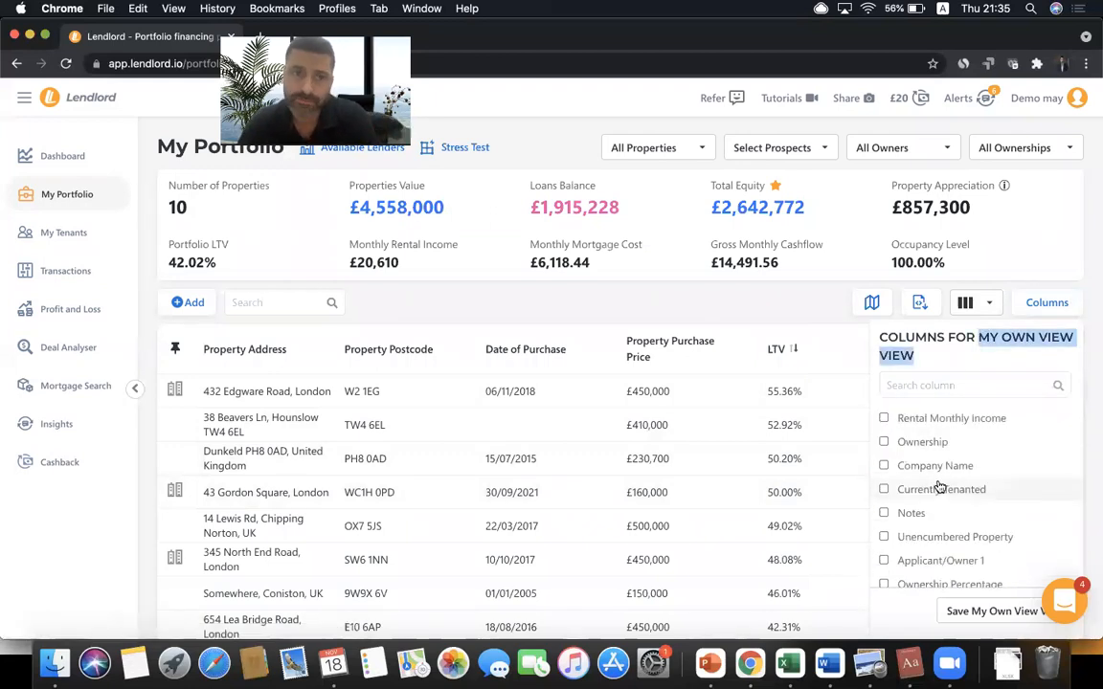
{"action": "scroll", "coordinate": [940, 489], "scroll_direction": "up", "scroll_amount": 3}
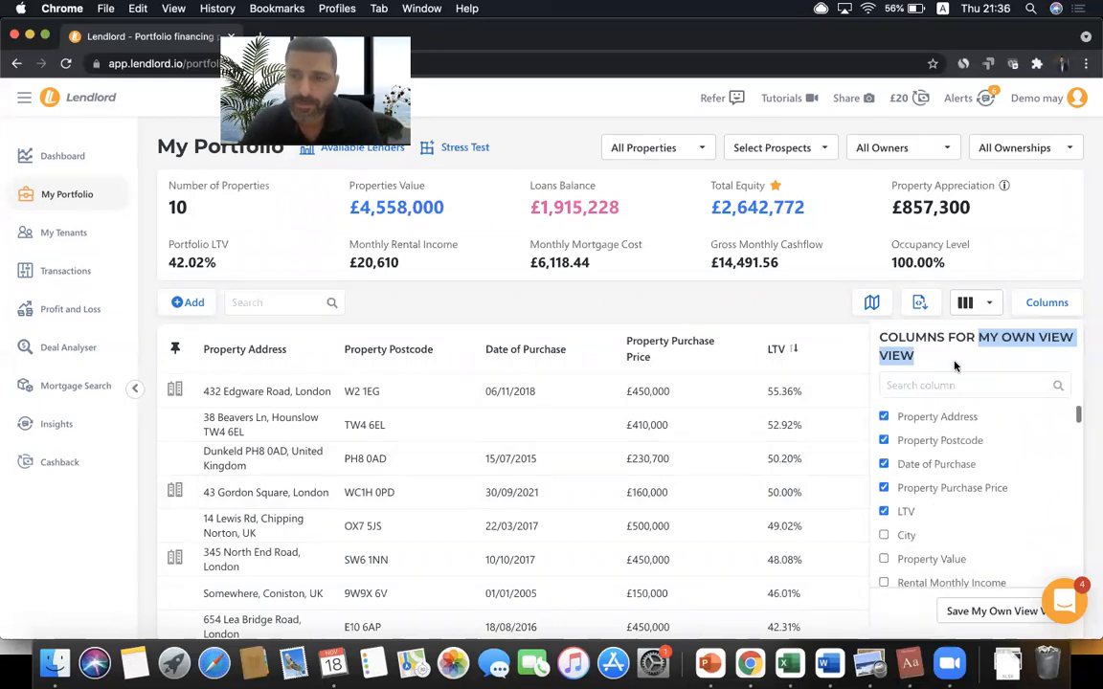
{"action": "left_click", "coordinate": [996, 333]}
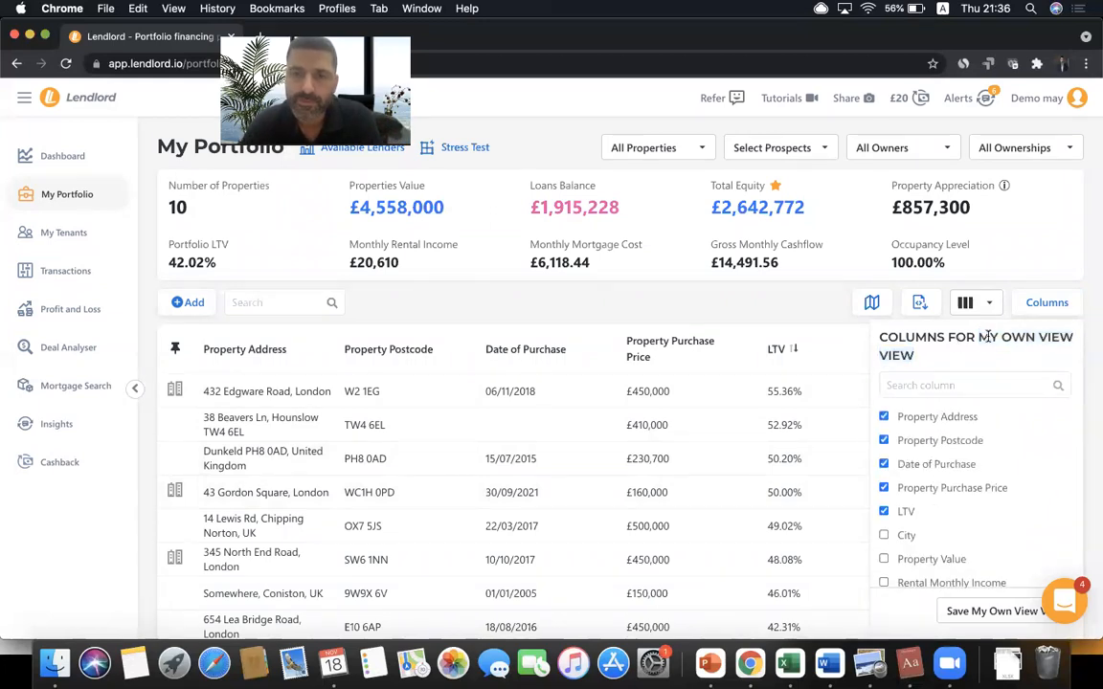
{"action": "mouse_move", "coordinate": [932, 465]}
{"action": "left_mouse_down"}
{"action": "mouse_move", "coordinate": [930, 419]}
{"action": "mouse_move", "coordinate": [931, 461]}
{"action": "left_mouse_up"}
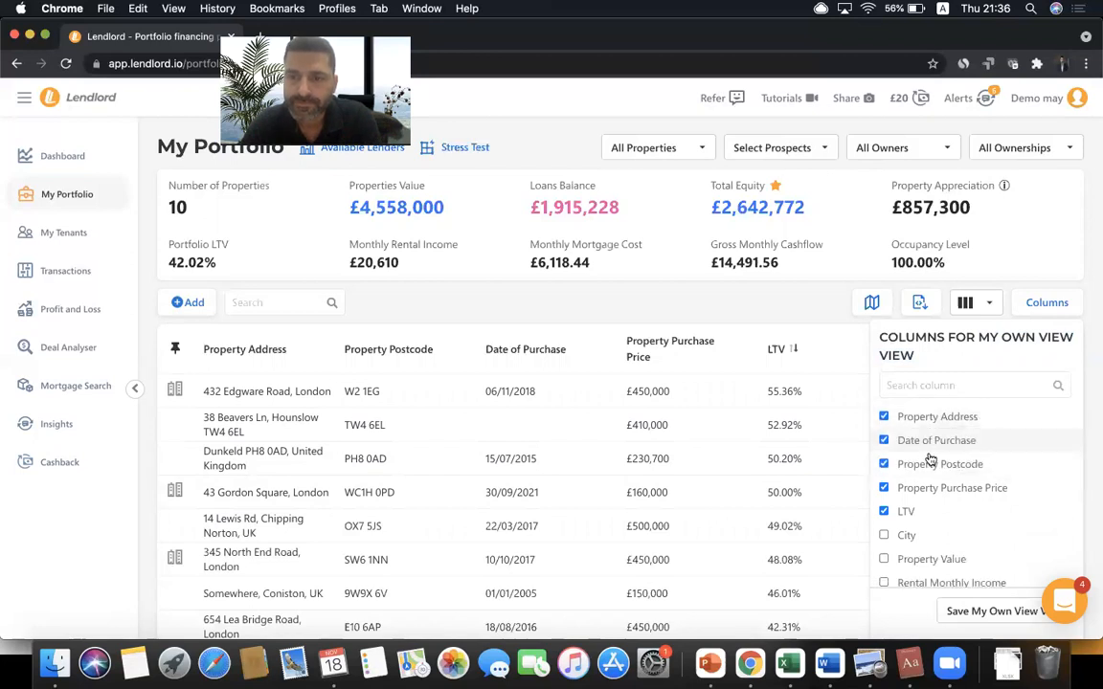
{"action": "left_click", "coordinate": [976, 612]}
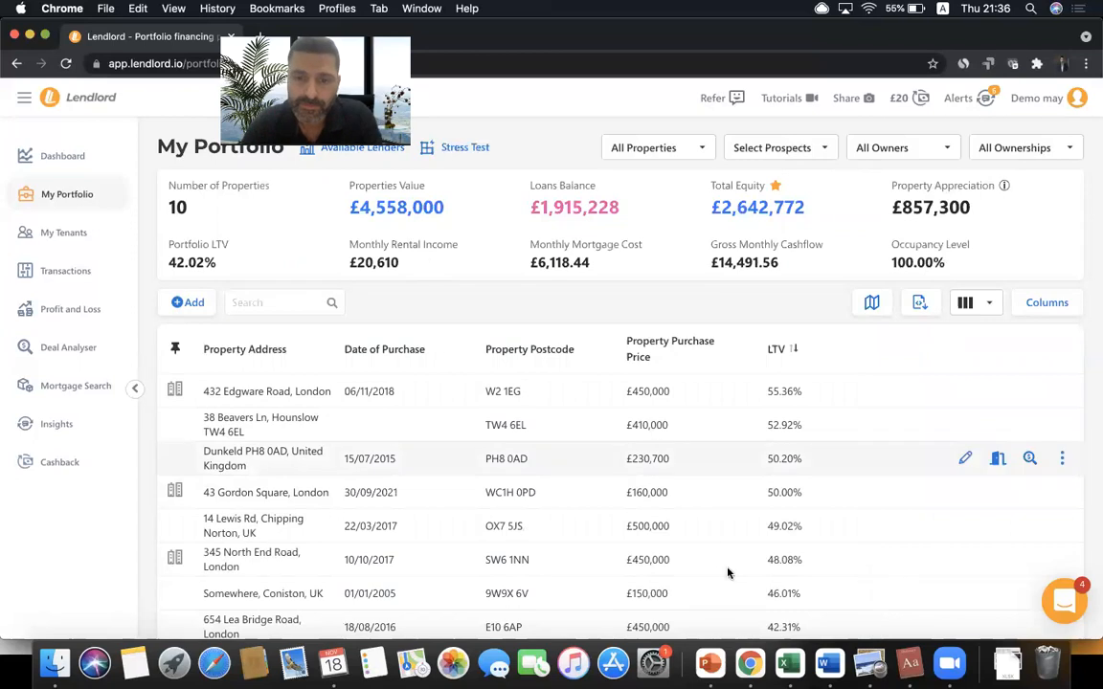
{"action": "left_click", "coordinate": [710, 663]}
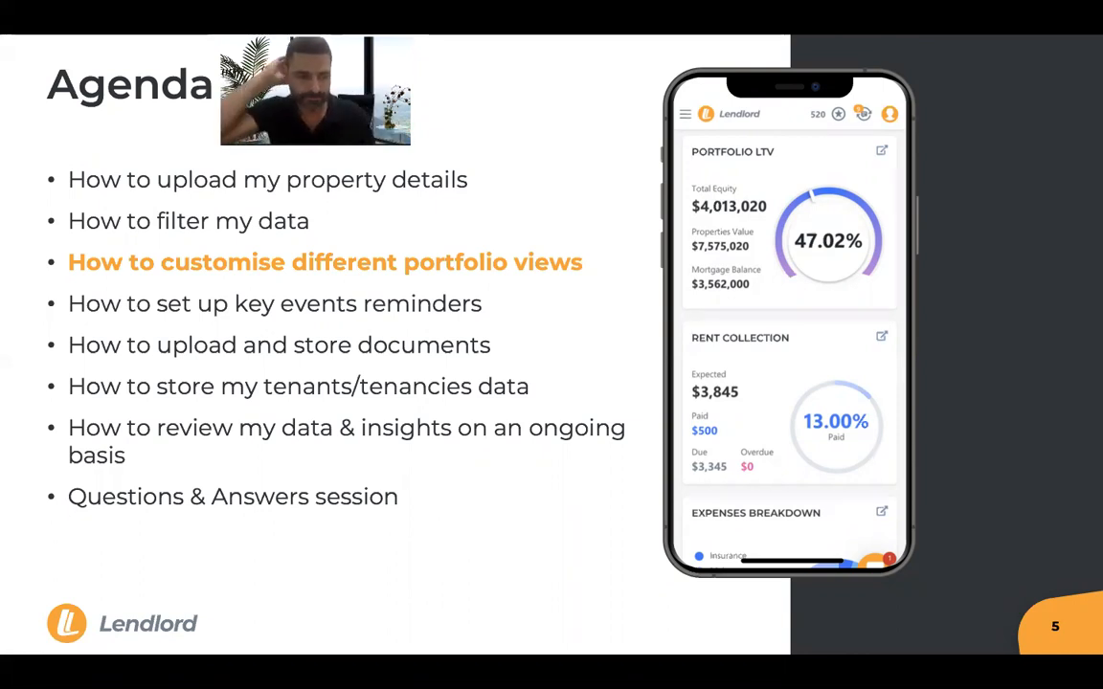
{"action": "key", "text": "super+Tab"}
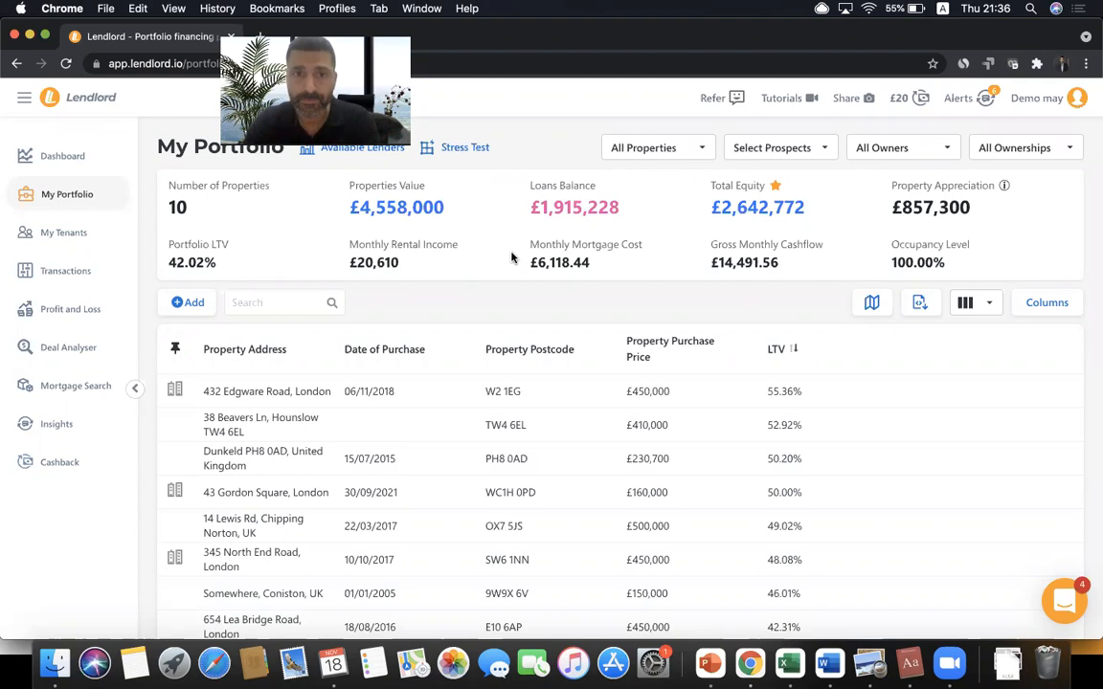
- Go to the Transactions Audit log from the Transactions page
{"action": "left_click", "coordinate": [67, 272]}
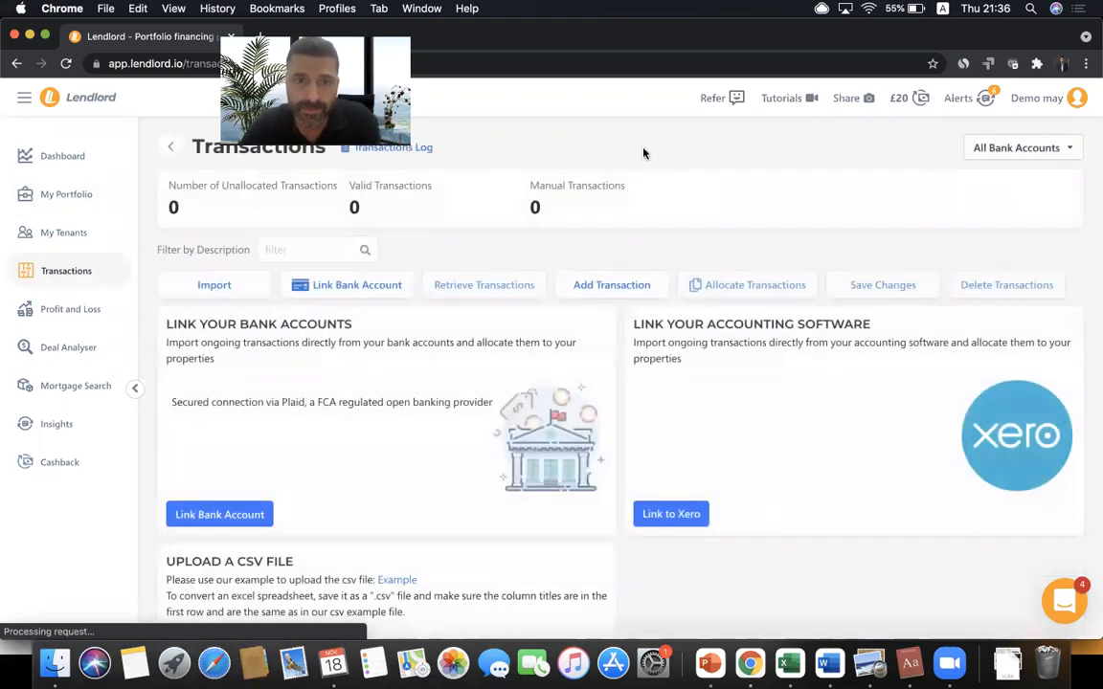
{"action": "left_click", "coordinate": [394, 149]}
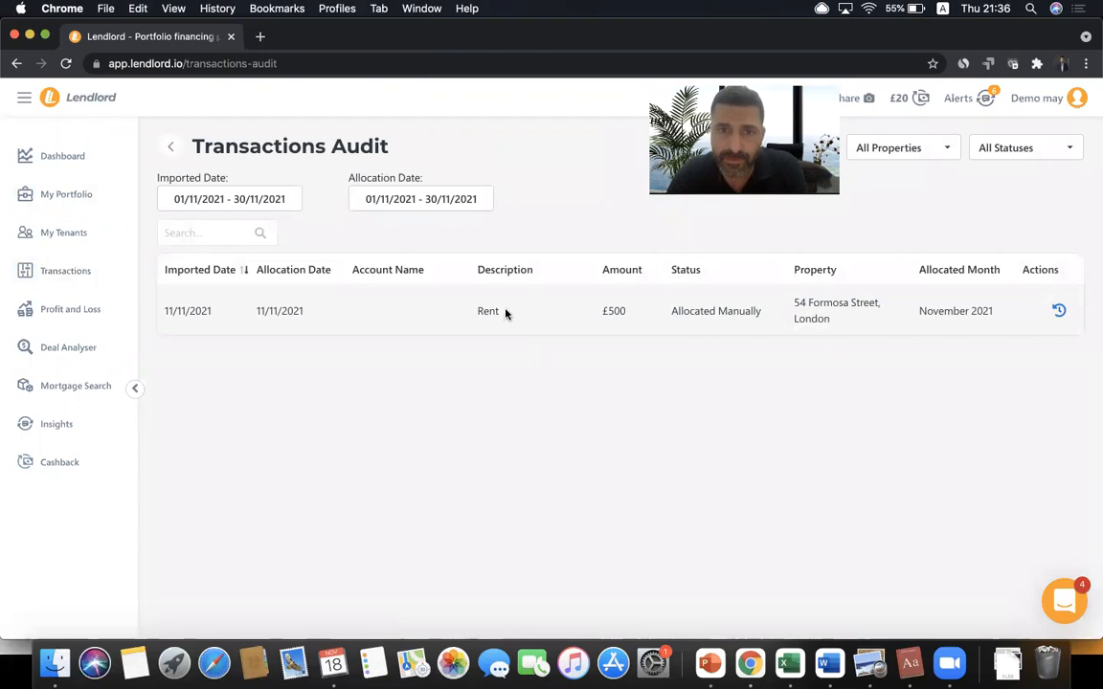
{"action": "left_click", "coordinate": [278, 201]}
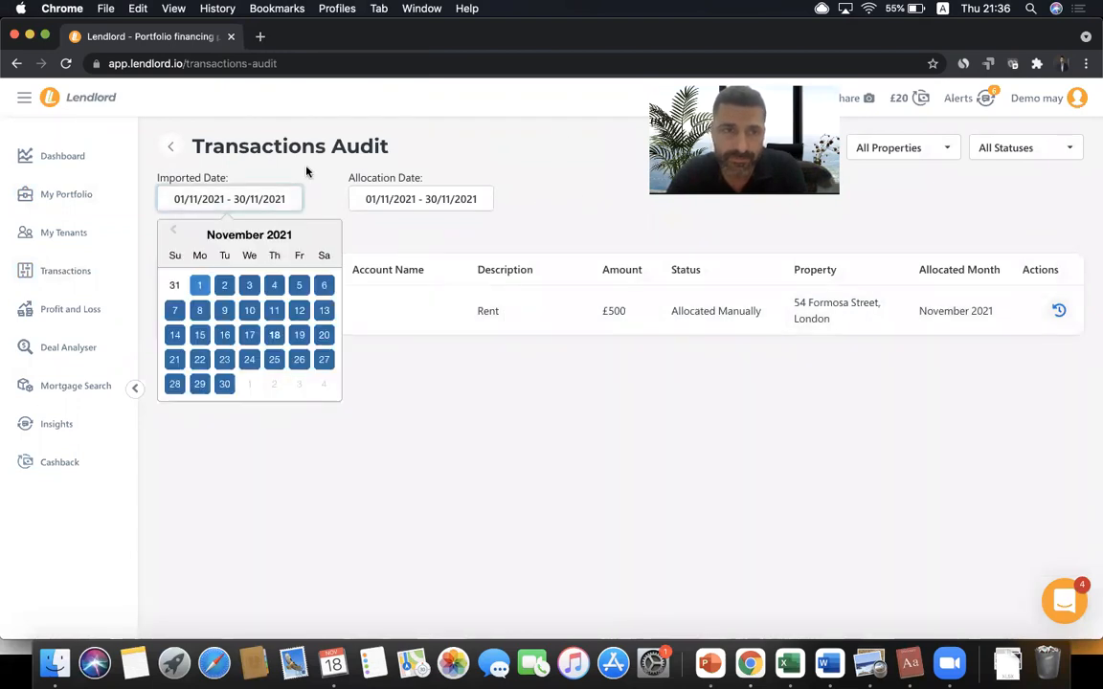
{"action": "left_click", "coordinate": [306, 168]}
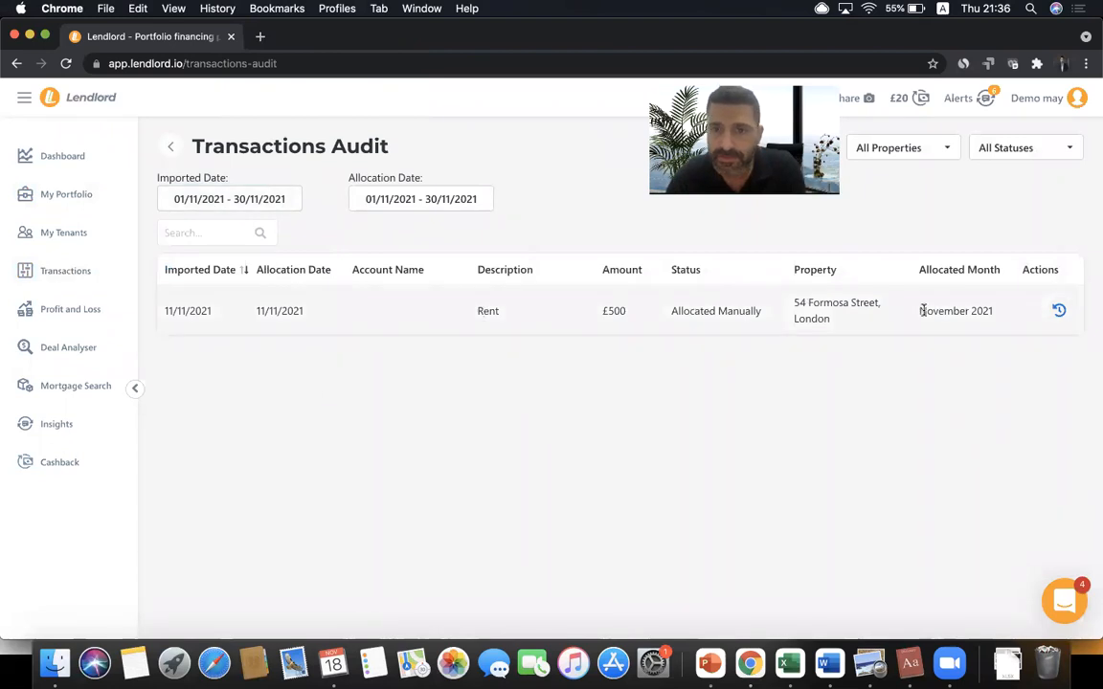
- Revert the manual £500 Rent allocation and return to Transactions
{"action": "left_click", "coordinate": [1059, 312]}
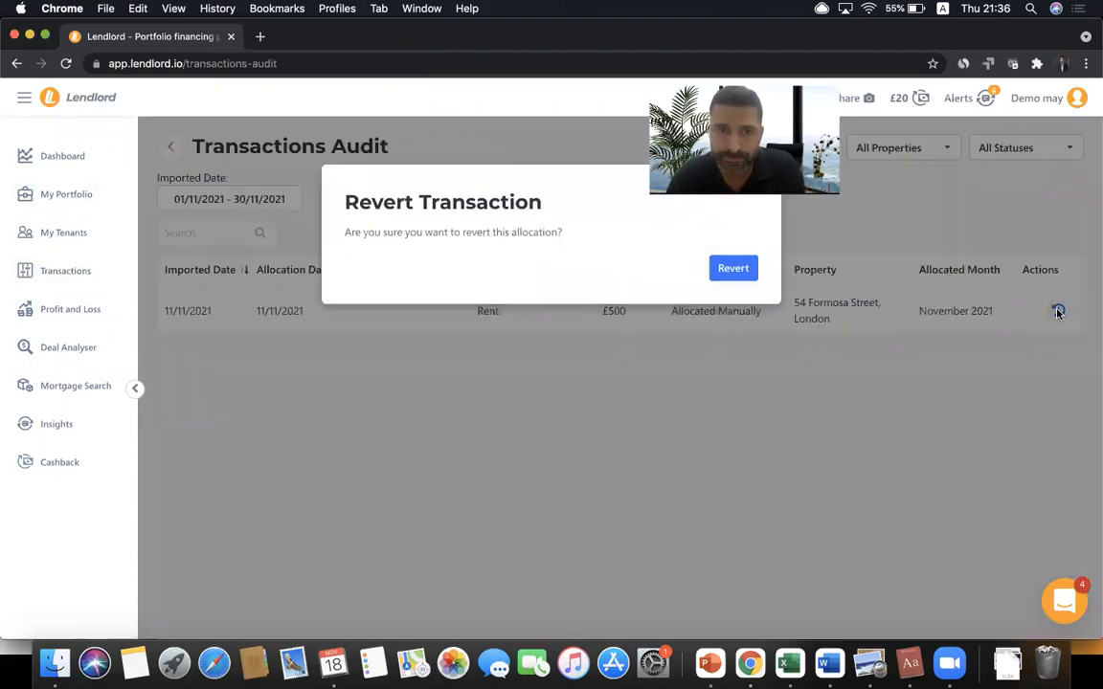
{"action": "left_click", "coordinate": [733, 269]}
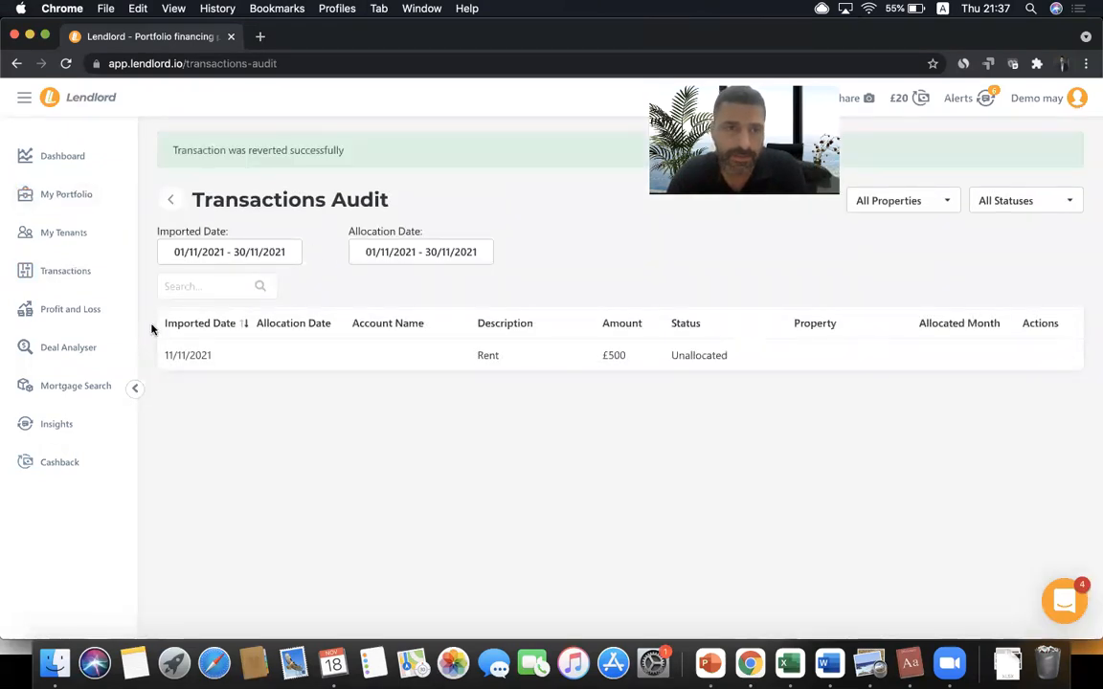
{"action": "left_click", "coordinate": [94, 278]}
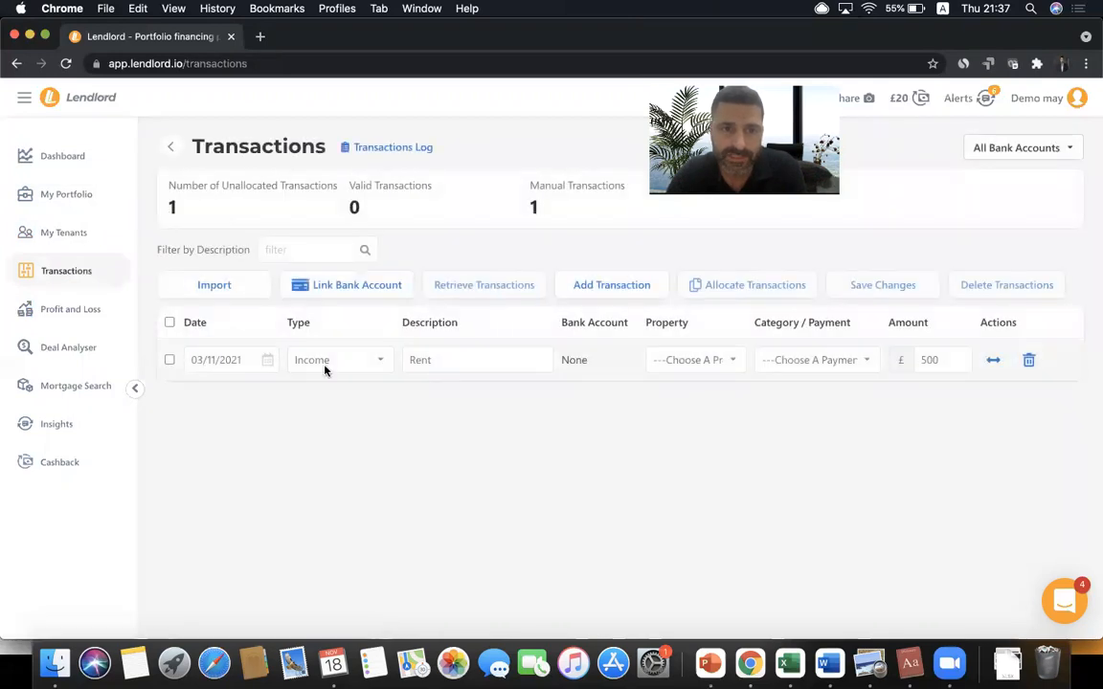
{"action": "left_click", "coordinate": [696, 360]}
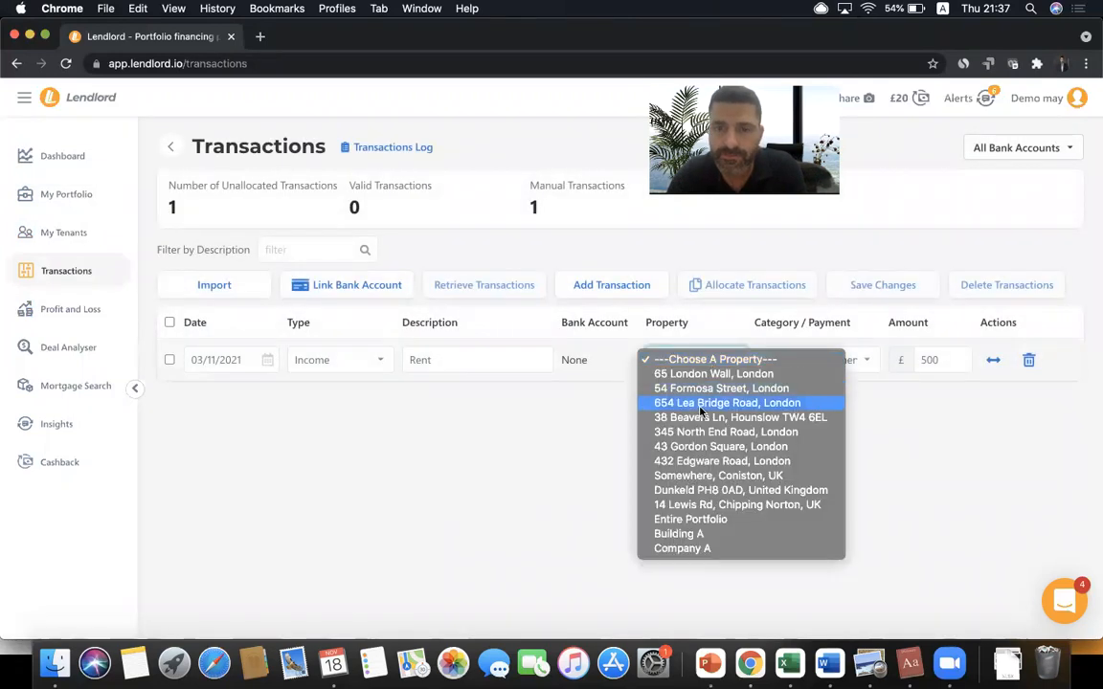
{"action": "left_click", "coordinate": [883, 360]}
{"action": "left_click", "coordinate": [835, 370]}
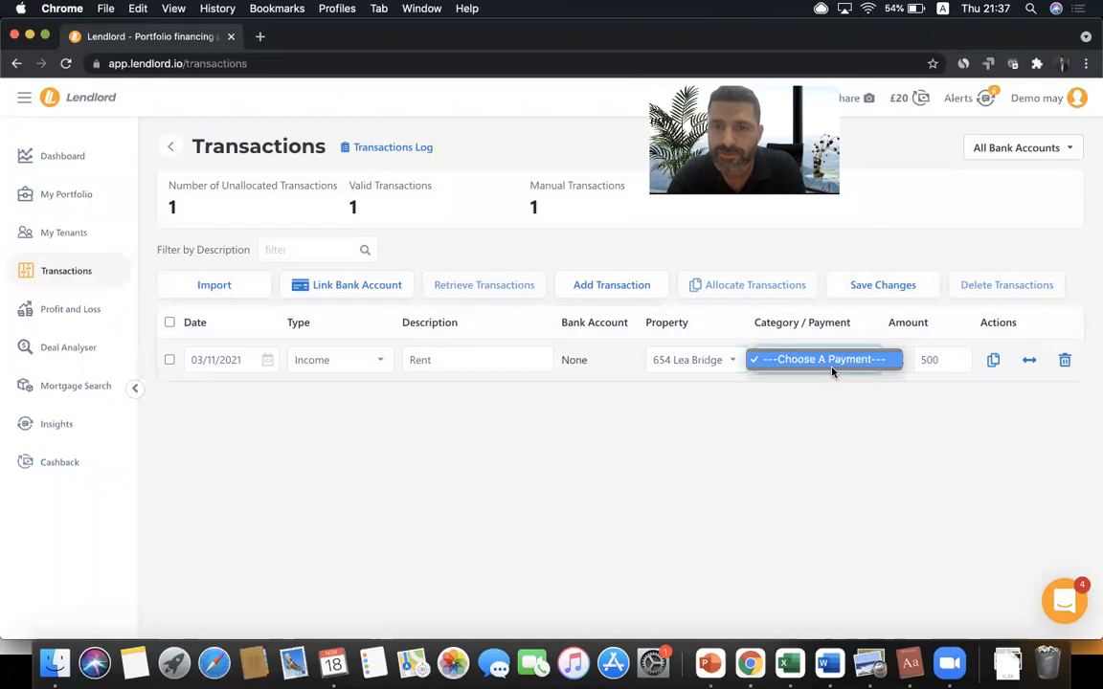
{"action": "left_click", "coordinate": [922, 359]}
{"action": "double_click", "coordinate": [922, 359]}
{"action": "left_click", "coordinate": [896, 412]}
{"action": "left_click", "coordinate": [475, 359]}
{"action": "left_click", "coordinate": [483, 440]}
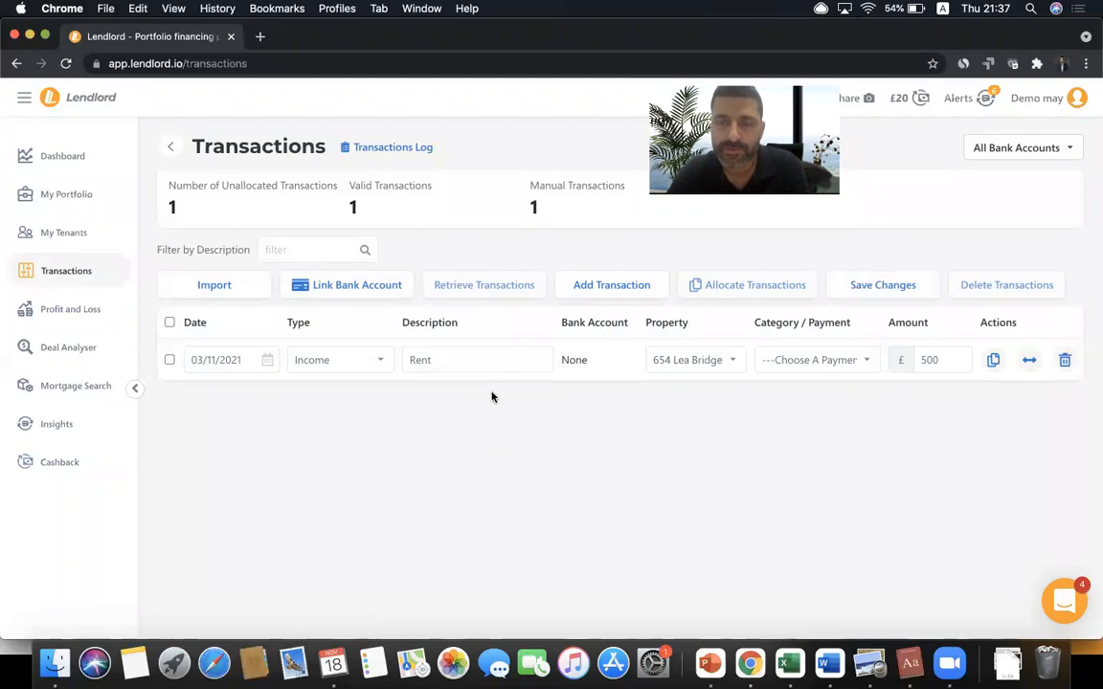
- Save the pending transaction change and go to the Profit and Loss page
{"action": "left_click", "coordinate": [96, 316]}
{"action": "left_click", "coordinate": [611, 239]}
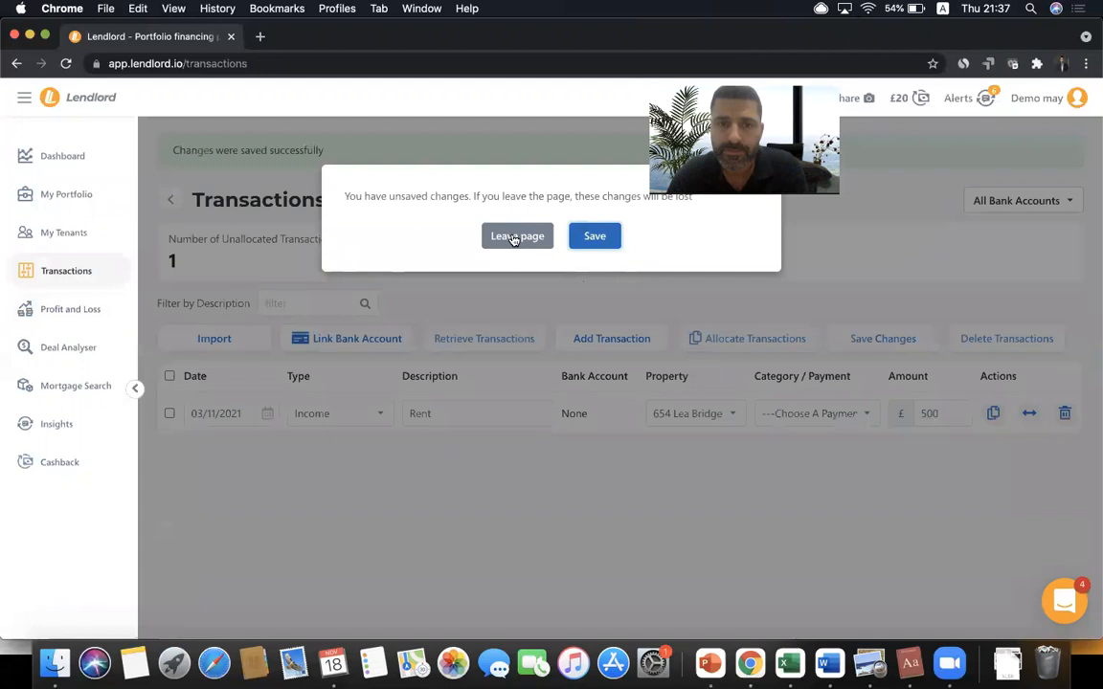
{"action": "left_click", "coordinate": [105, 311]}
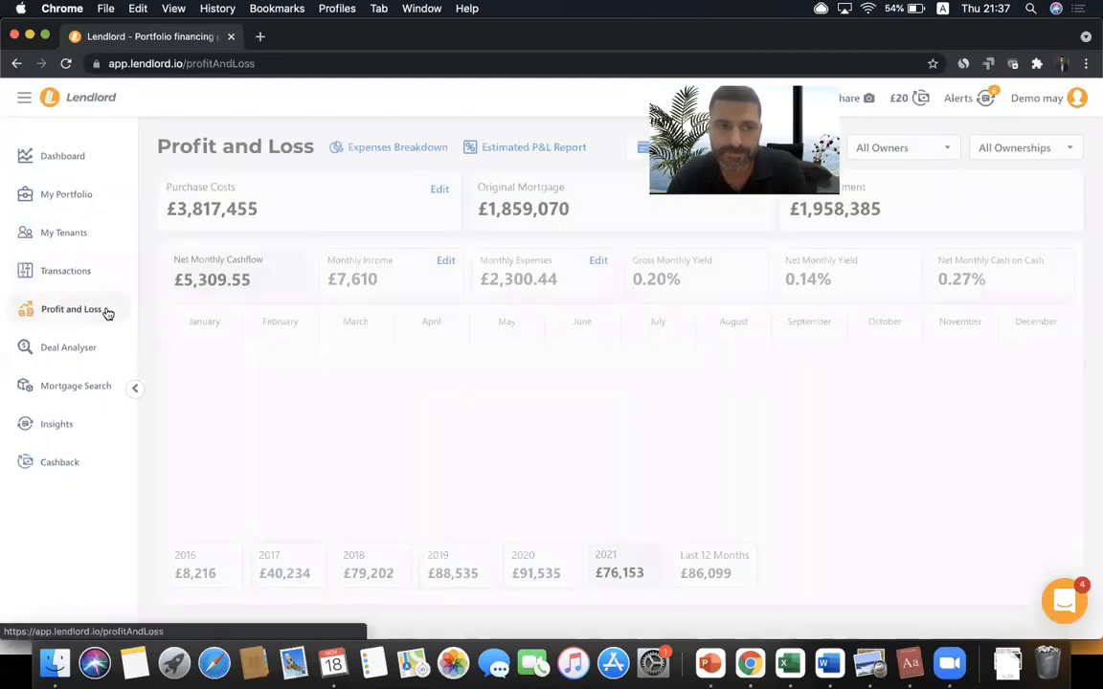
- Check the November 2021 rent collection under My Tenants, then return to Transactions
{"action": "left_click", "coordinate": [75, 242]}
{"action": "left_click", "coordinate": [388, 252]}
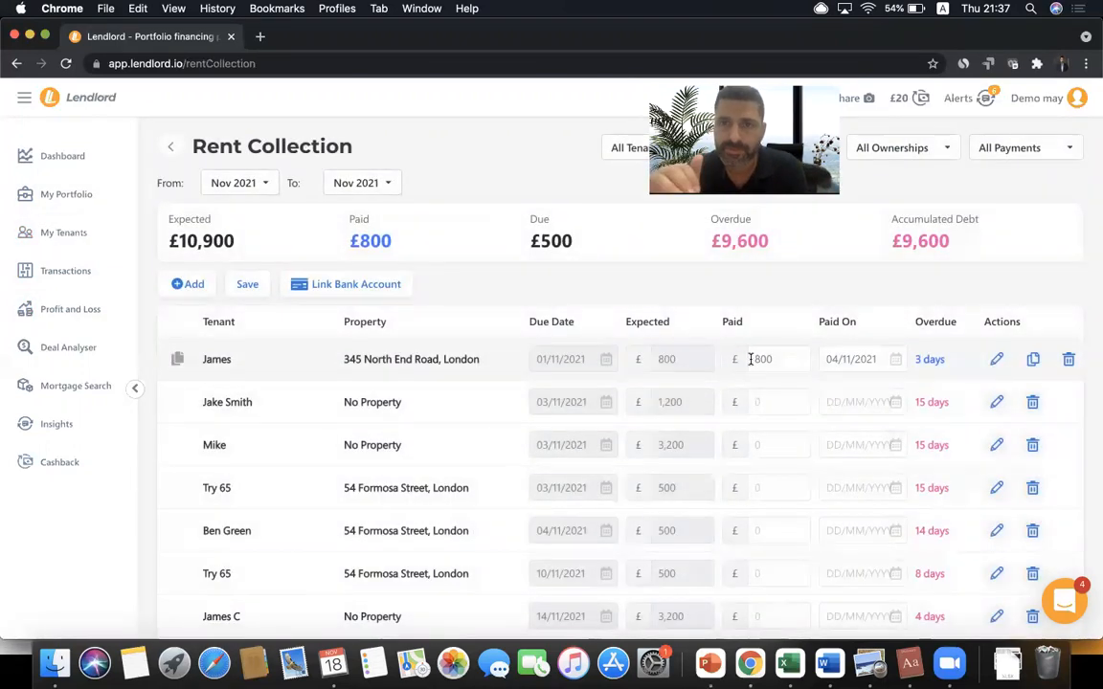
{"action": "left_click", "coordinate": [90, 272]}
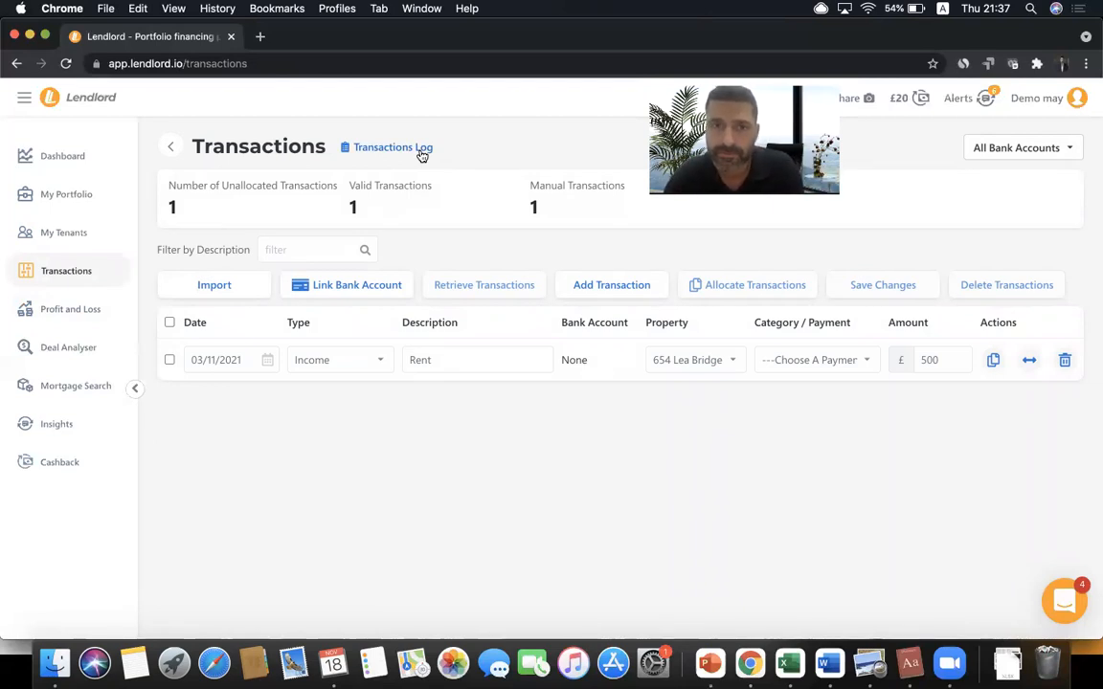
{"action": "left_click", "coordinate": [105, 193]}
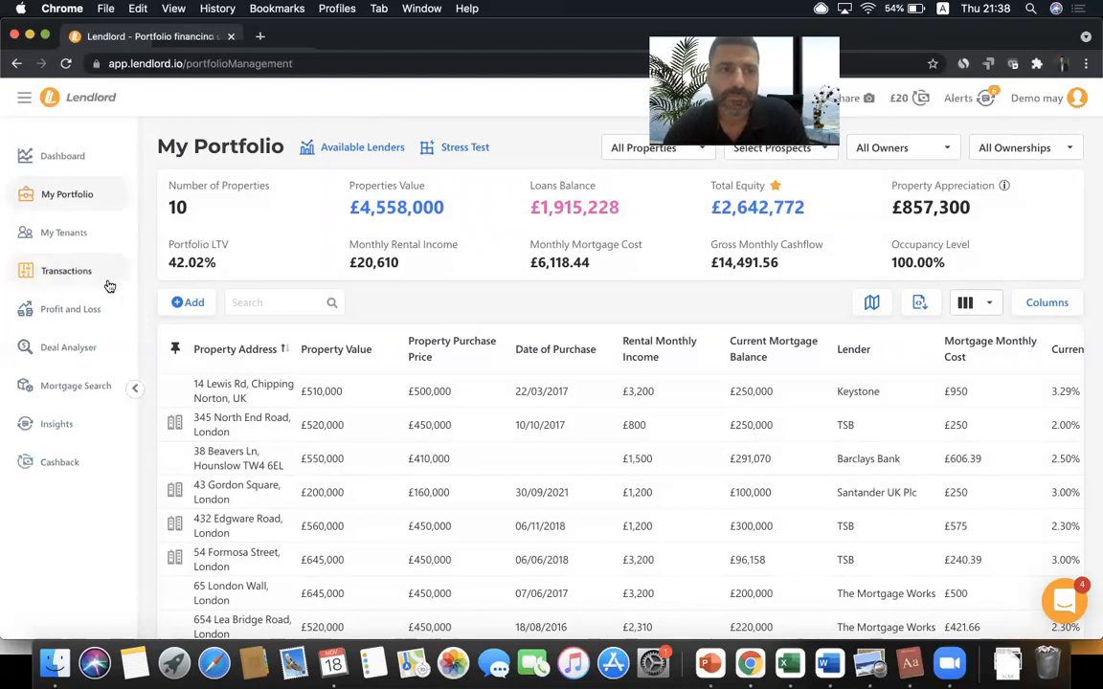
{"action": "left_click", "coordinate": [67, 272]}
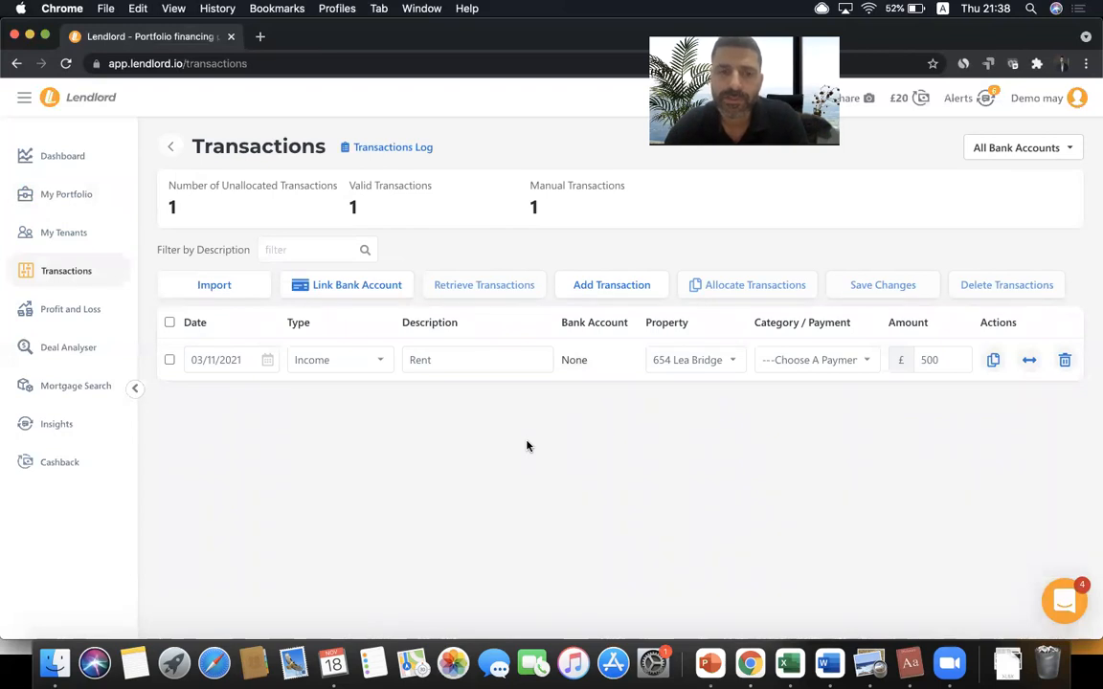
{"action": "left_click", "coordinate": [709, 361]}
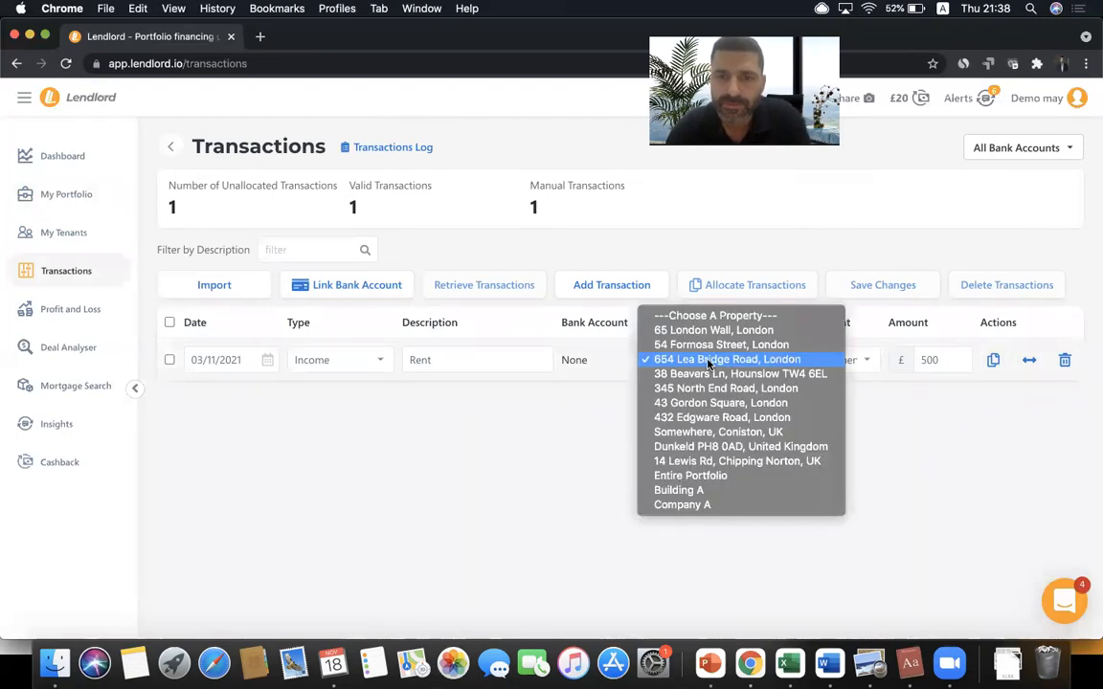
{"action": "left_click", "coordinate": [710, 330]}
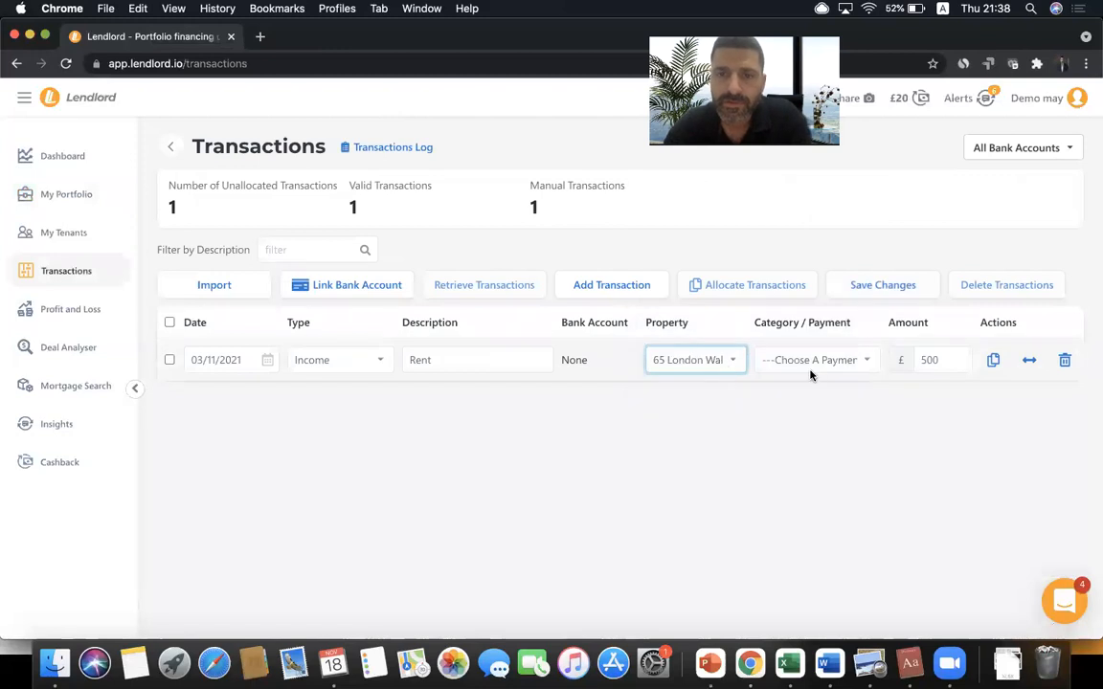
{"action": "left_click", "coordinate": [811, 370]}
{"action": "left_click", "coordinate": [697, 362]}
{"action": "left_click", "coordinate": [697, 362]}
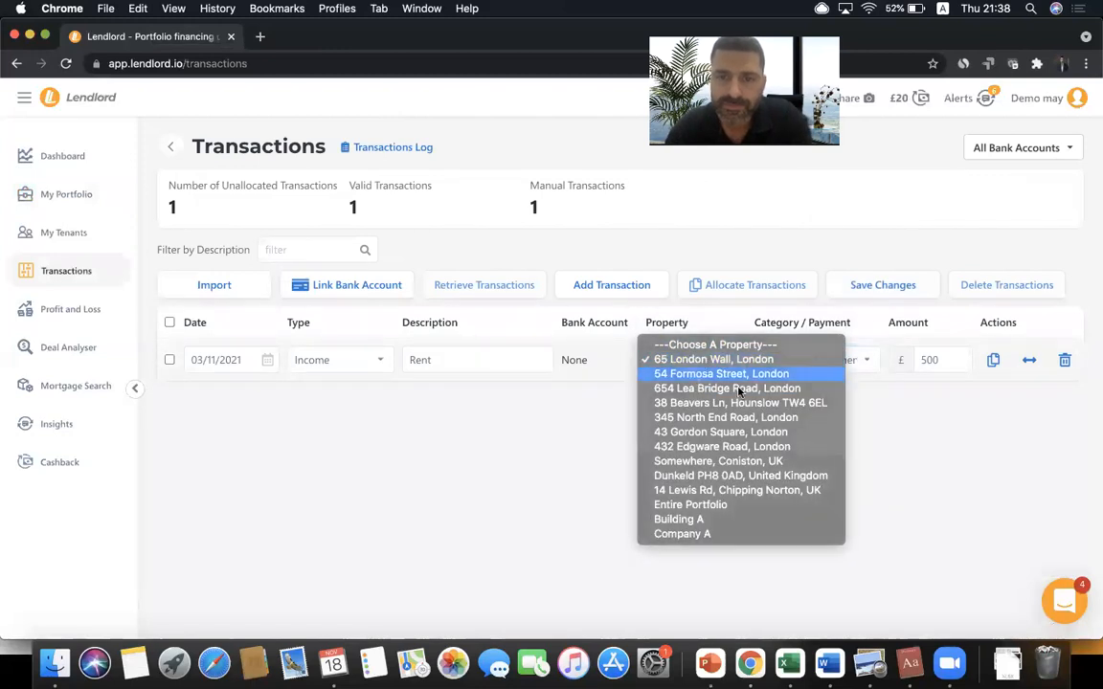
{"action": "left_click", "coordinate": [737, 375]}
- Match the transaction to the tenant's 04/12/2021 £500 rent payment
{"action": "left_click", "coordinate": [827, 364]}
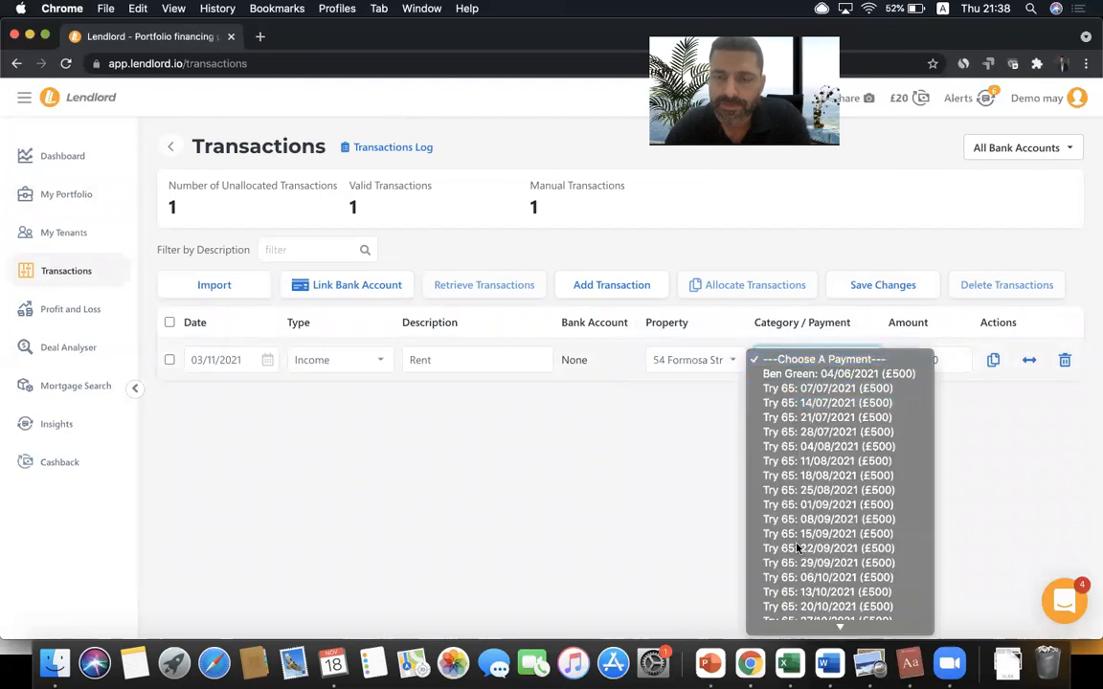
{"action": "left_click", "coordinate": [817, 564]}
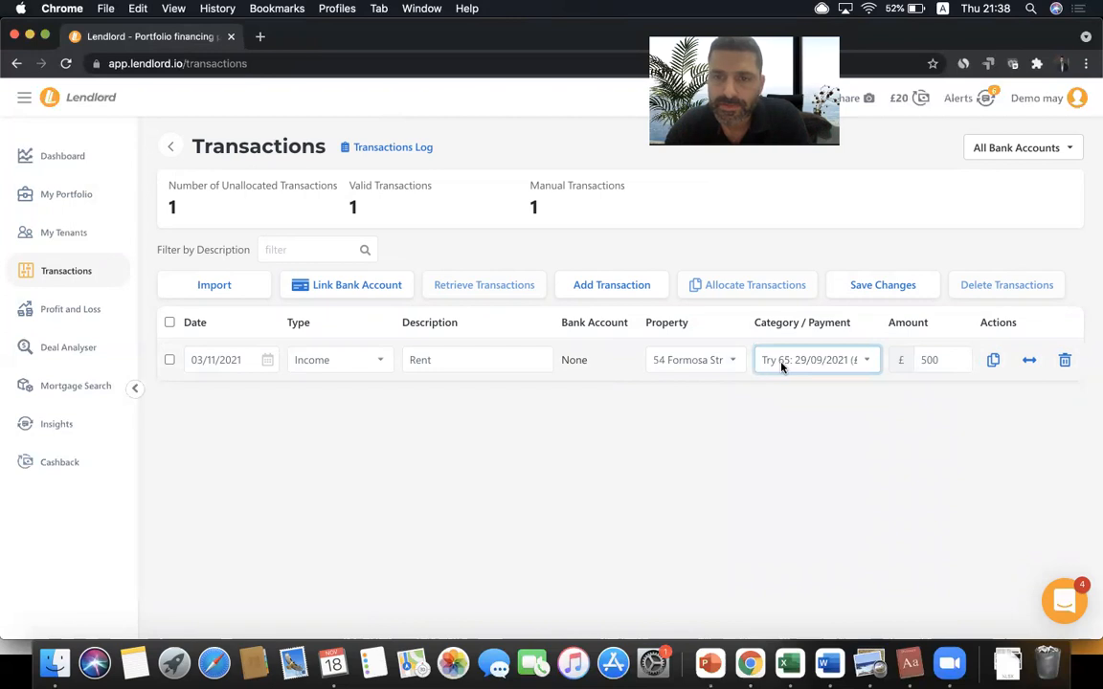
{"action": "left_click", "coordinate": [799, 363]}
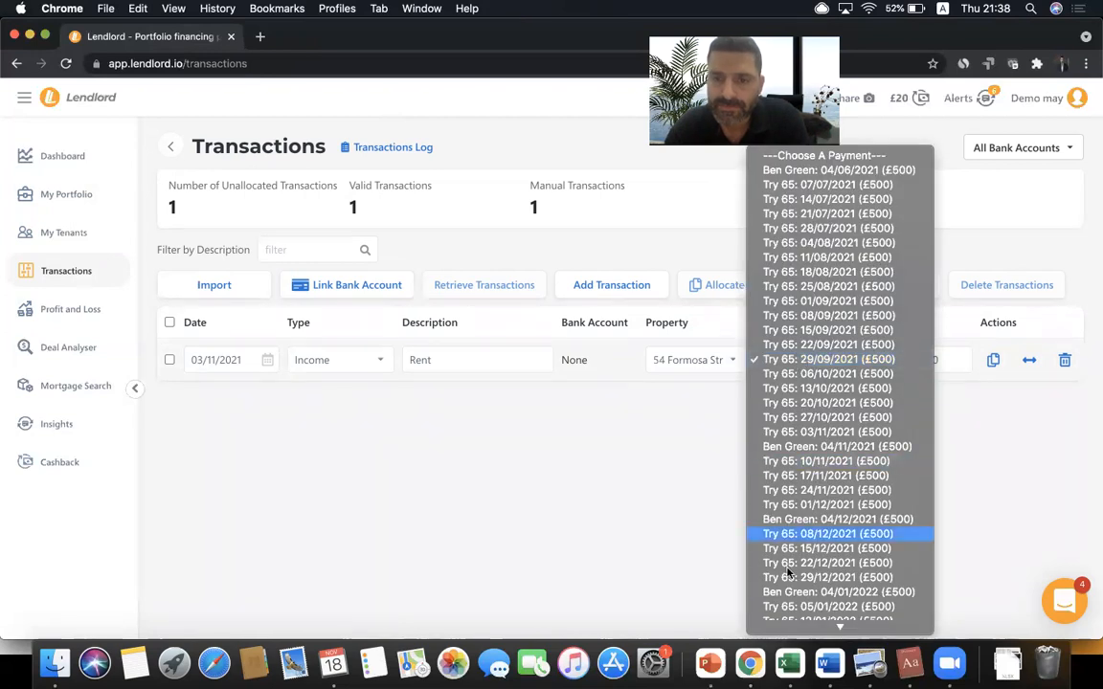
{"action": "left_click", "coordinate": [791, 521]}
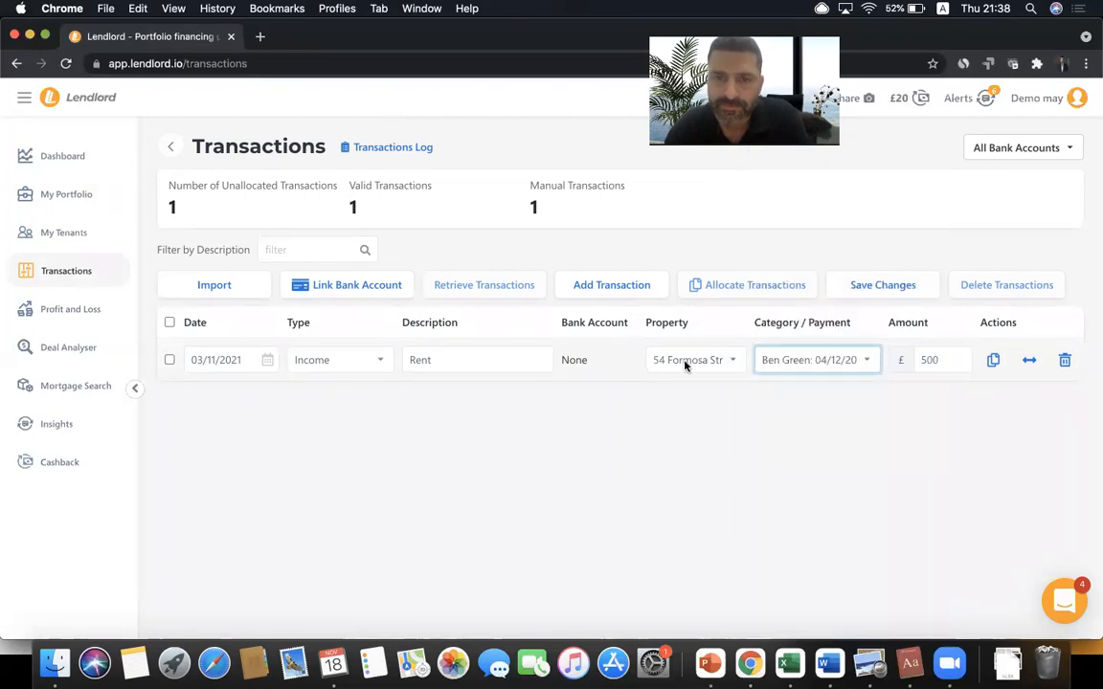
{"action": "left_click", "coordinate": [761, 398]}
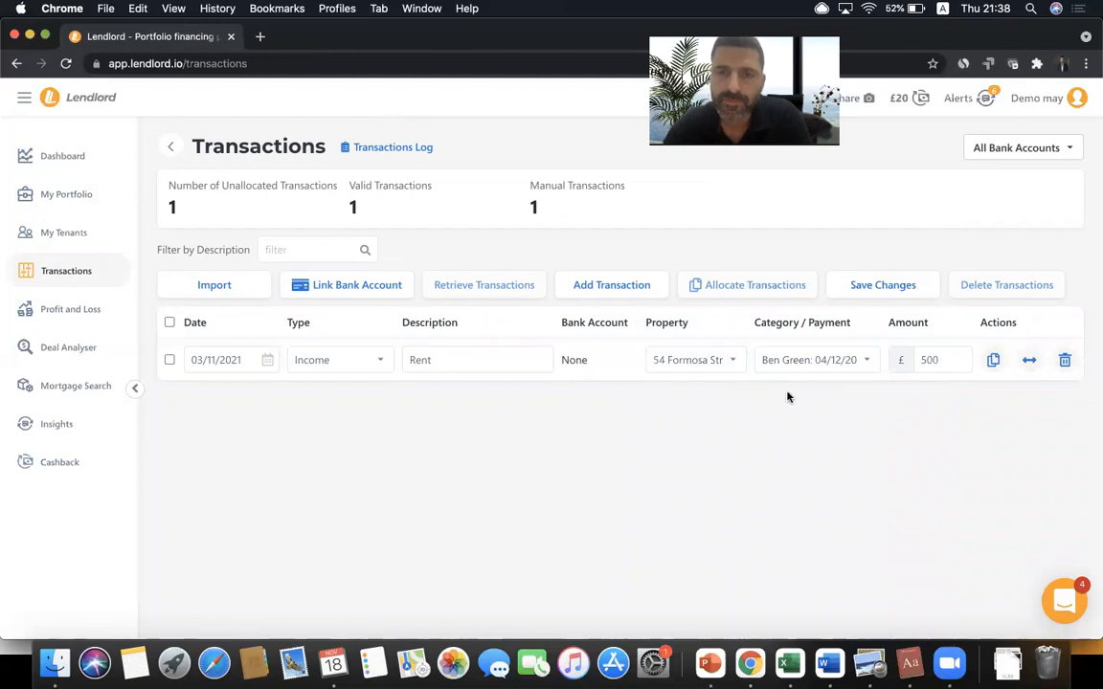
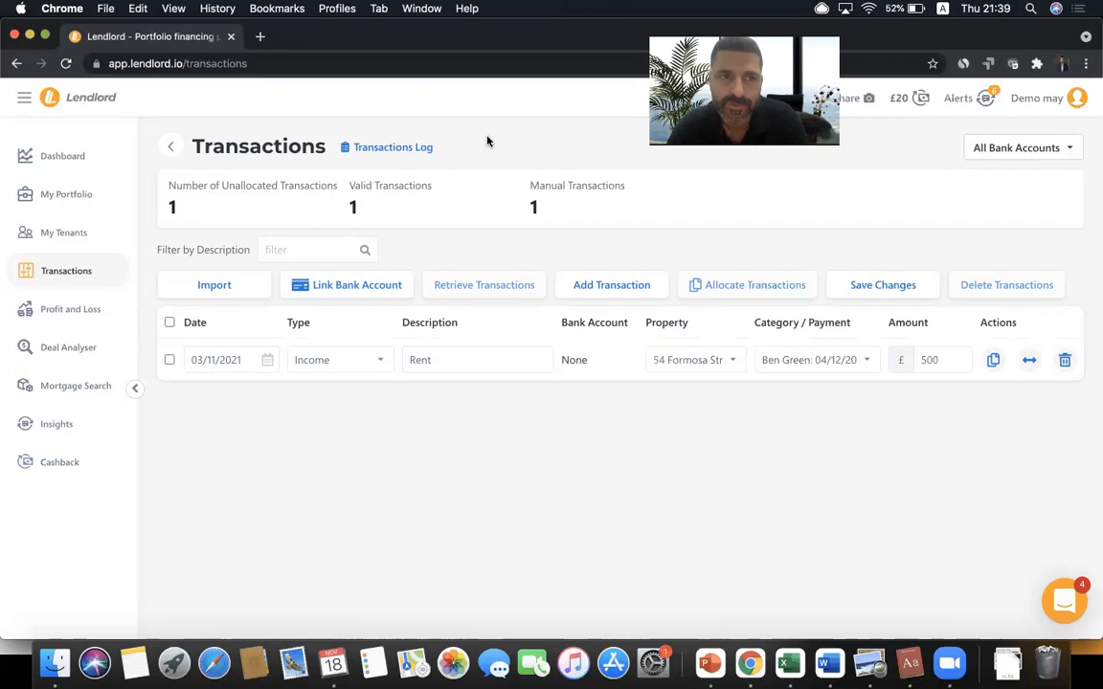
- Save the pending Rent transaction changes while moving to My Portfolio
{"action": "left_click", "coordinate": [103, 184]}
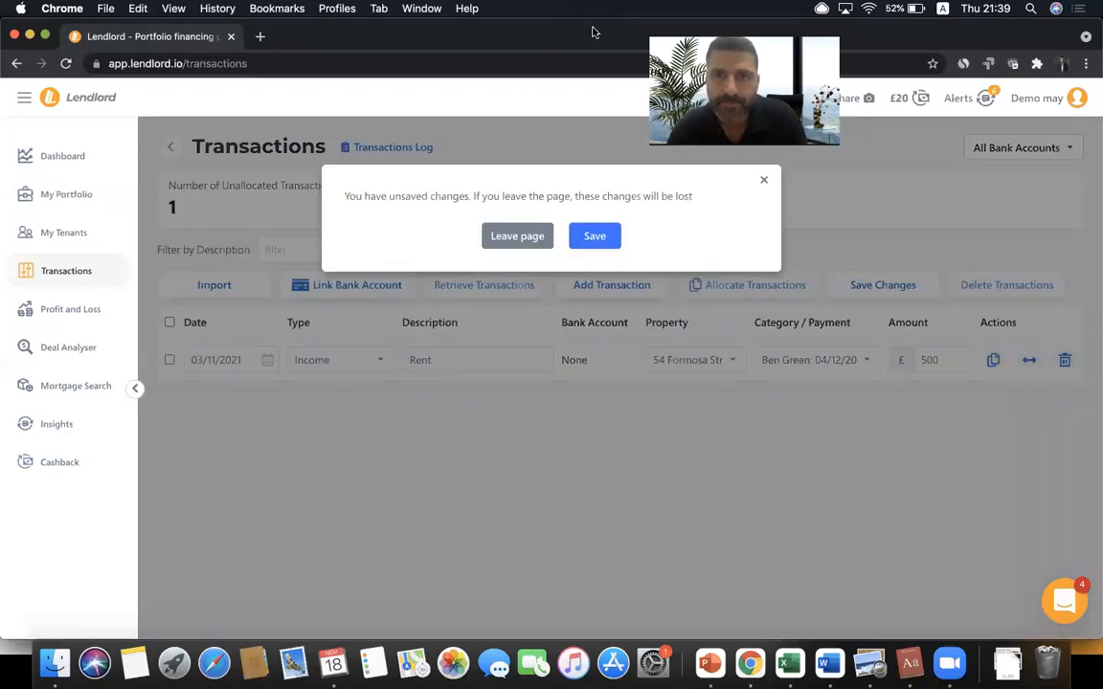
{"action": "left_click", "coordinate": [601, 237]}
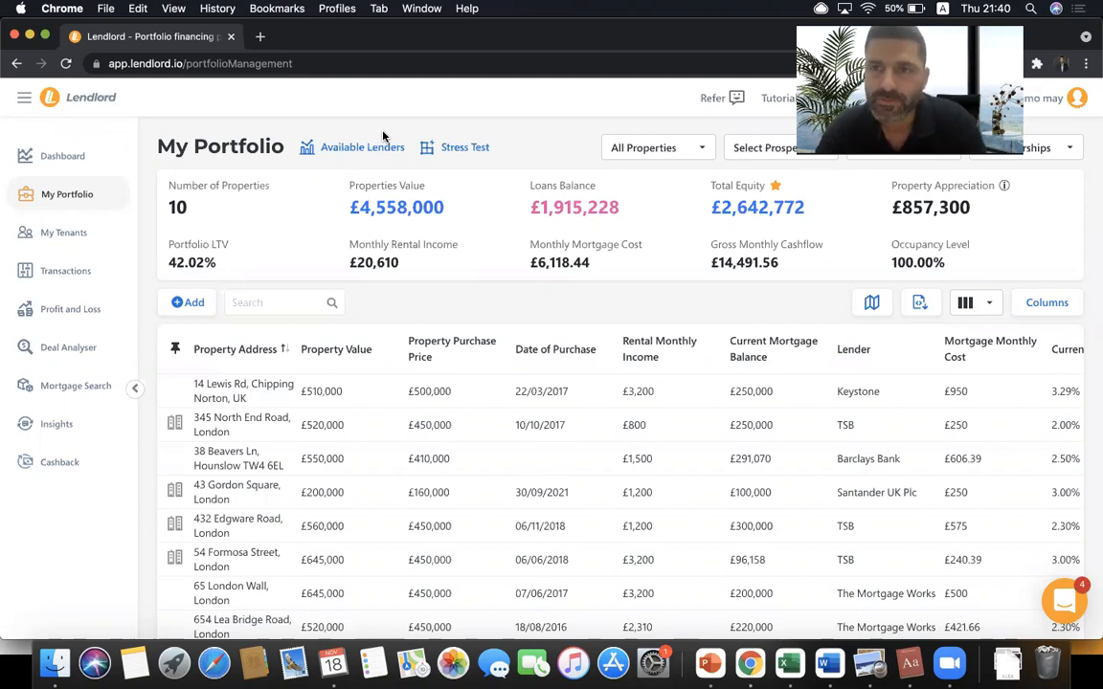
- Advance the PowerPoint agenda to 'How to set up key events reminders', then return to Lendlord
{"action": "key", "text": "ctrl+Right"}
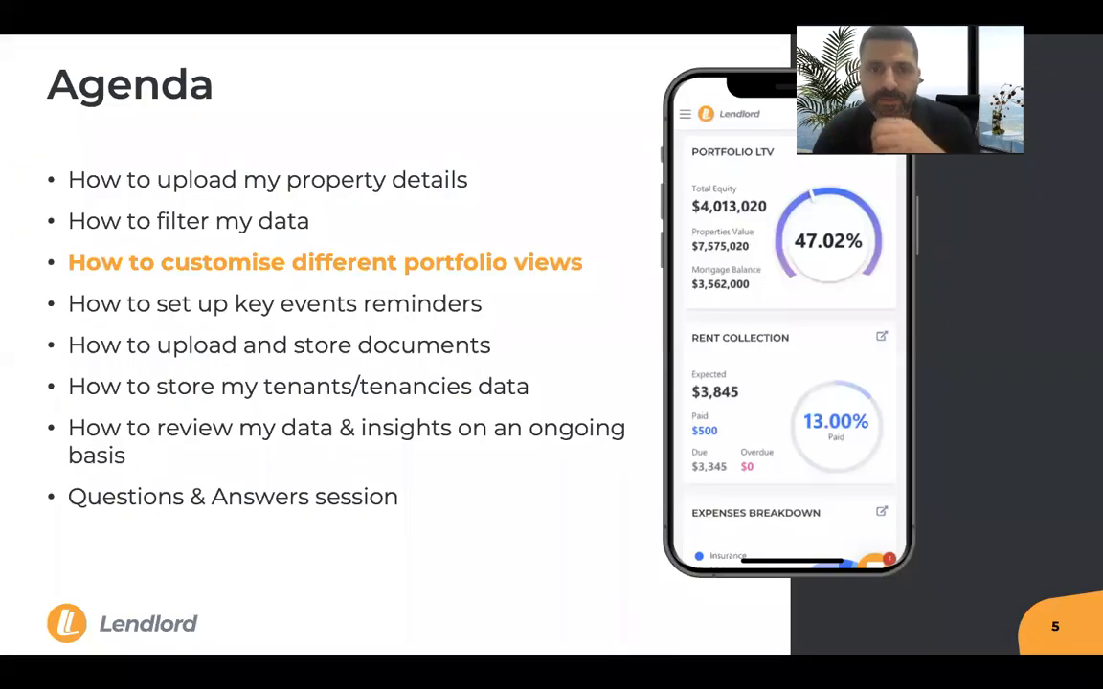
{"action": "key", "text": "Right"}
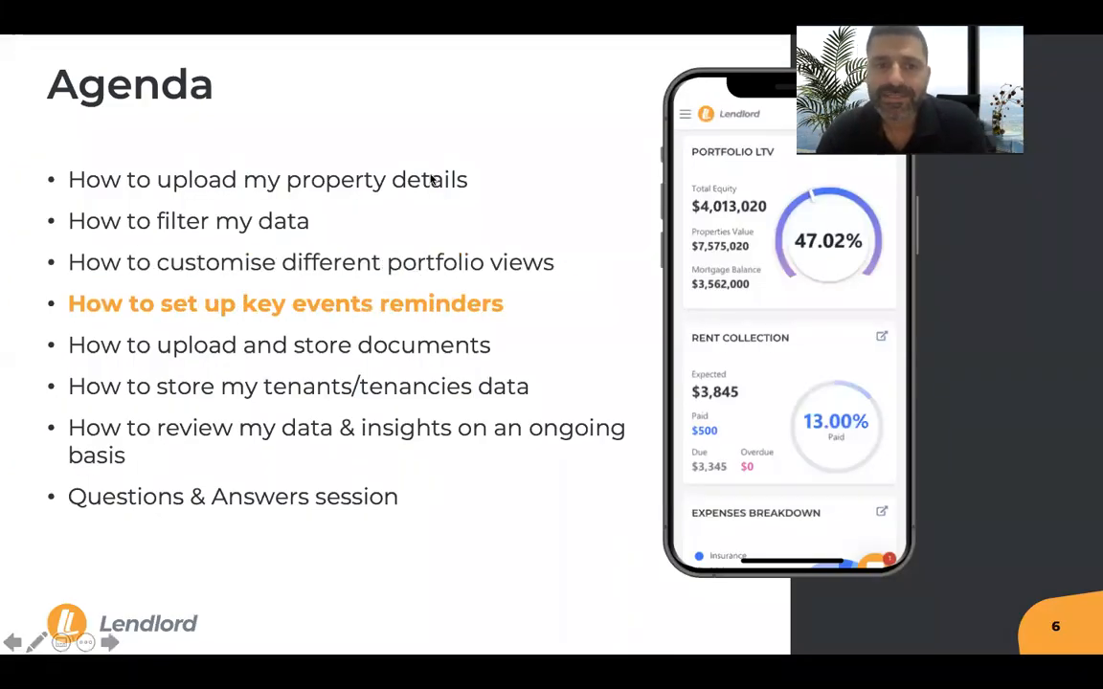
{"action": "key", "text": "super+Tab"}
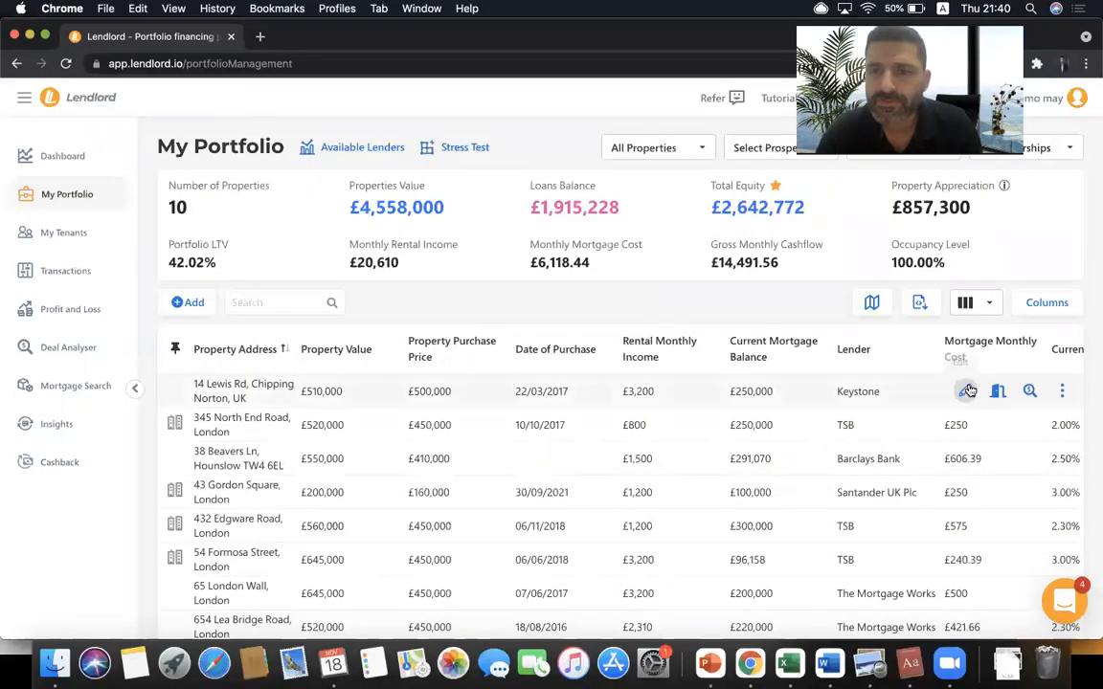
{"action": "left_click", "coordinate": [963, 392]}
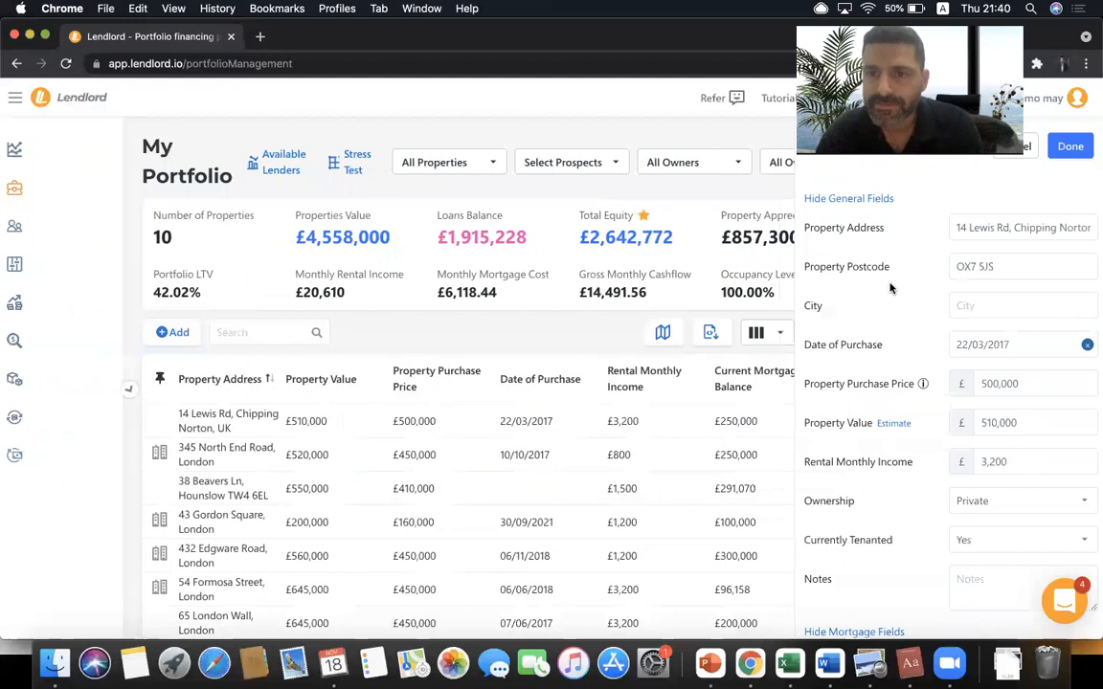
{"action": "left_click", "coordinate": [860, 199]}
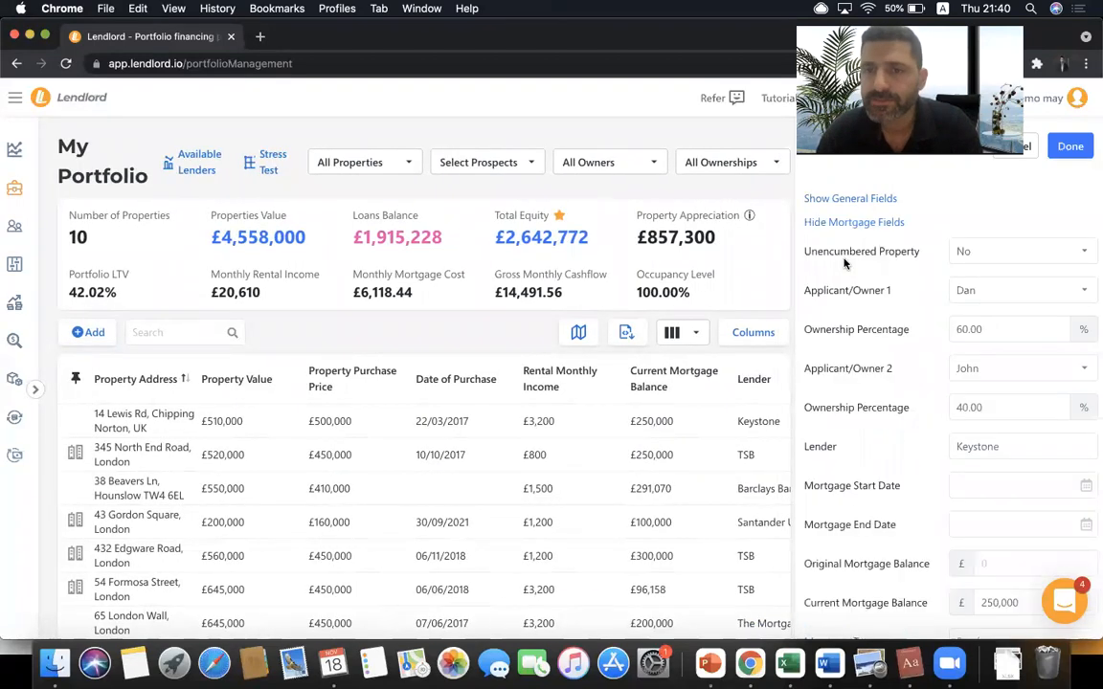
{"action": "scroll", "coordinate": [844, 264], "scroll_direction": "down", "scroll_amount": 5}
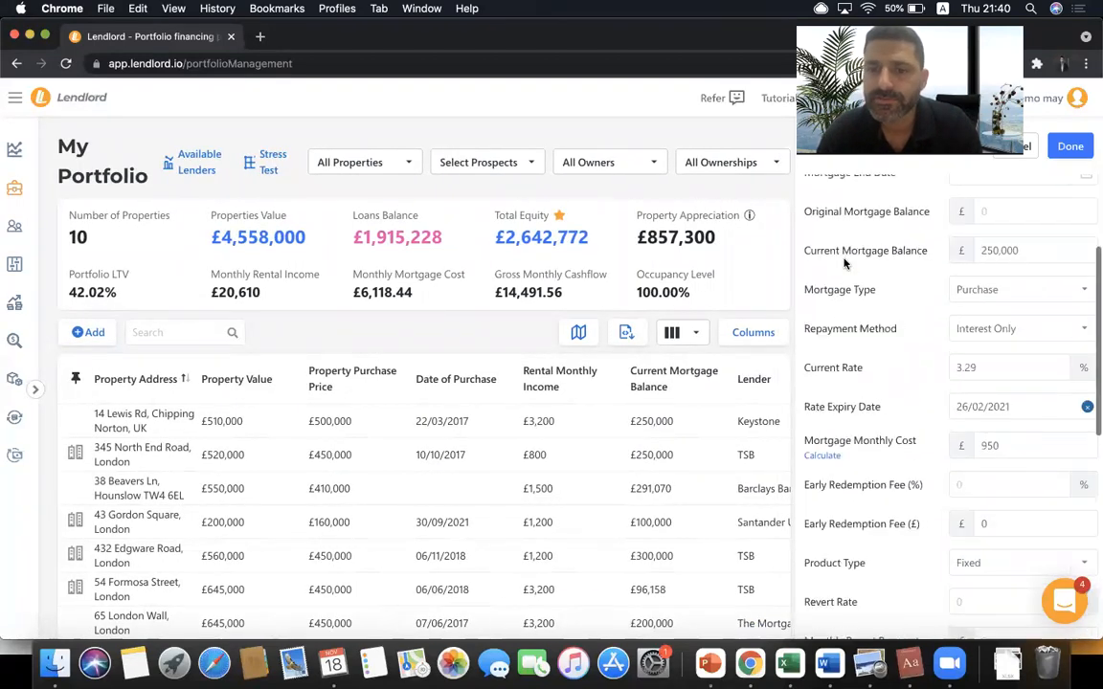
{"action": "scroll", "coordinate": [844, 263], "scroll_direction": "down", "scroll_amount": 2}
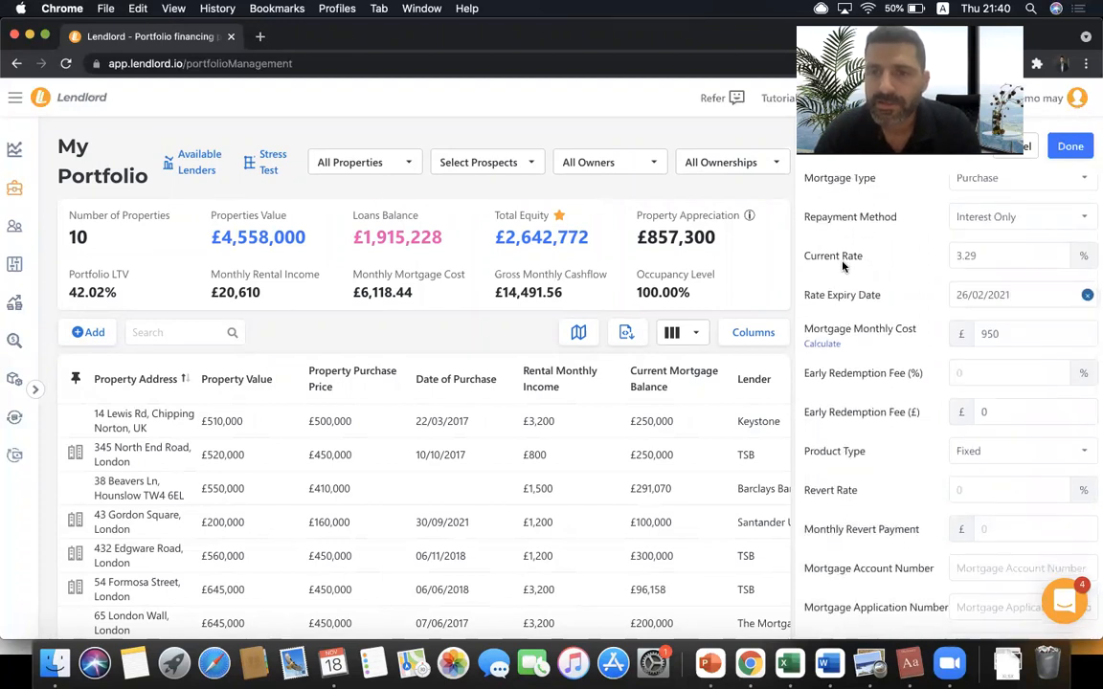
{"action": "left_click", "coordinate": [1017, 296]}
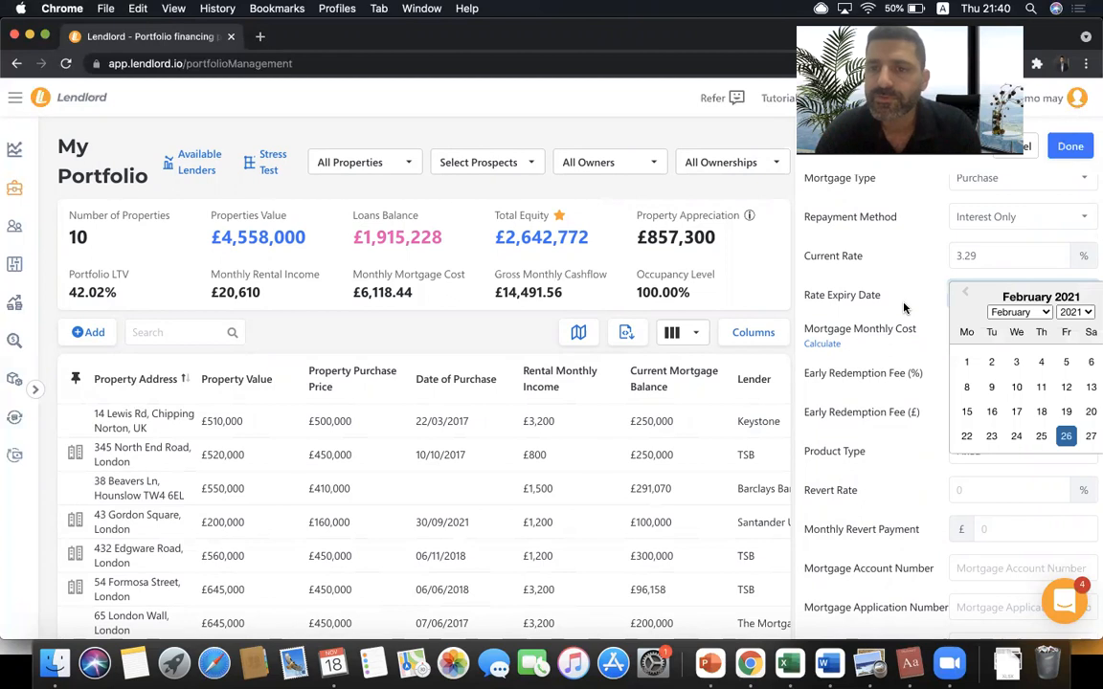
{"action": "left_click", "coordinate": [1045, 313]}
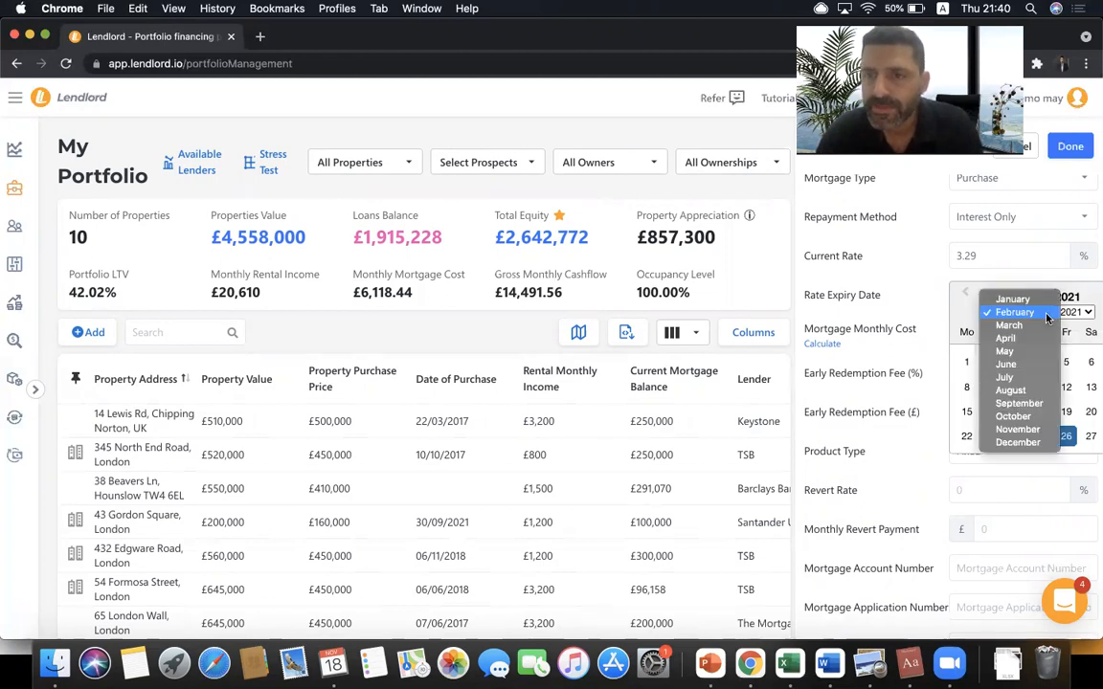
{"action": "left_click", "coordinate": [1011, 377]}
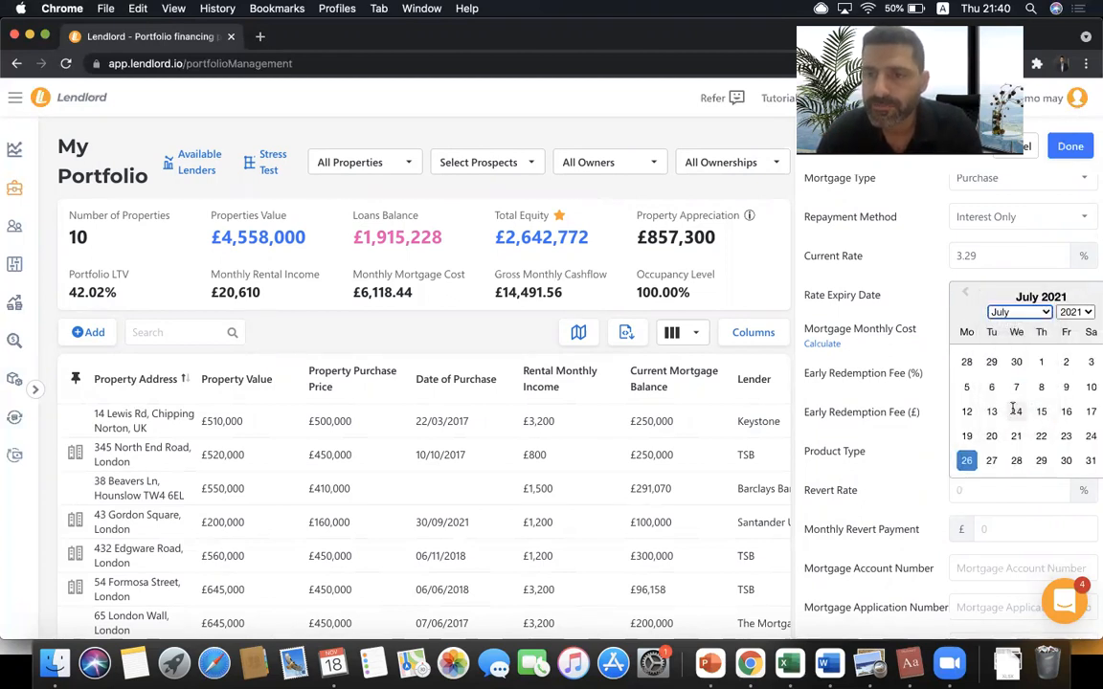
{"action": "left_click", "coordinate": [1015, 410]}
{"action": "left_click", "coordinate": [1070, 146]}
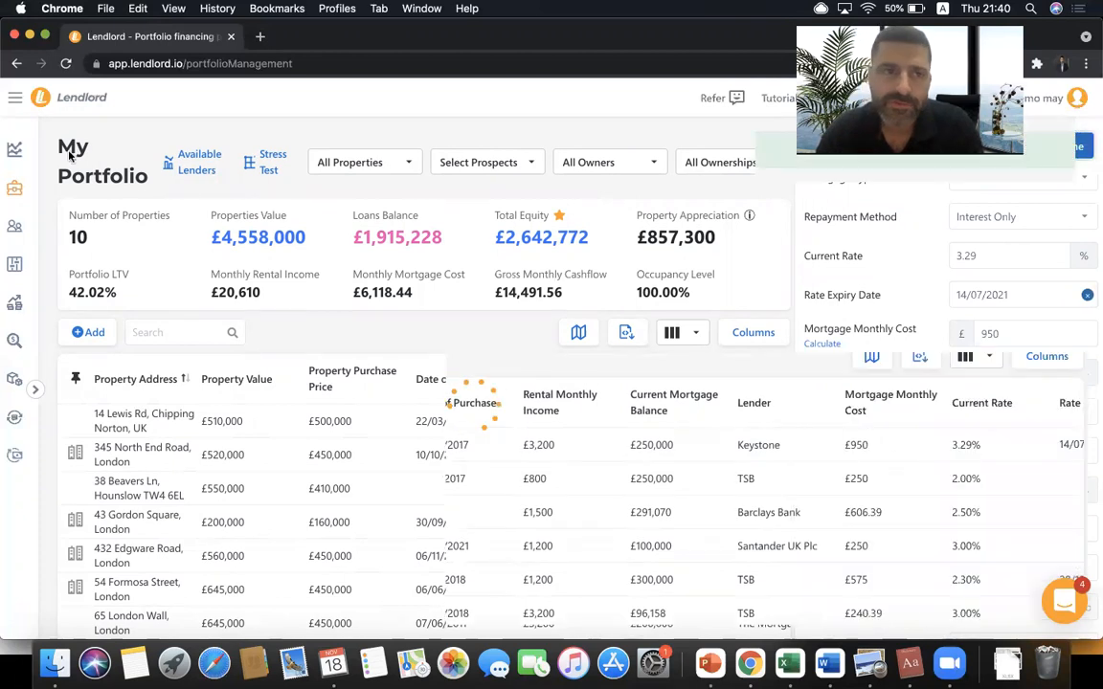
{"action": "left_click", "coordinate": [32, 158]}
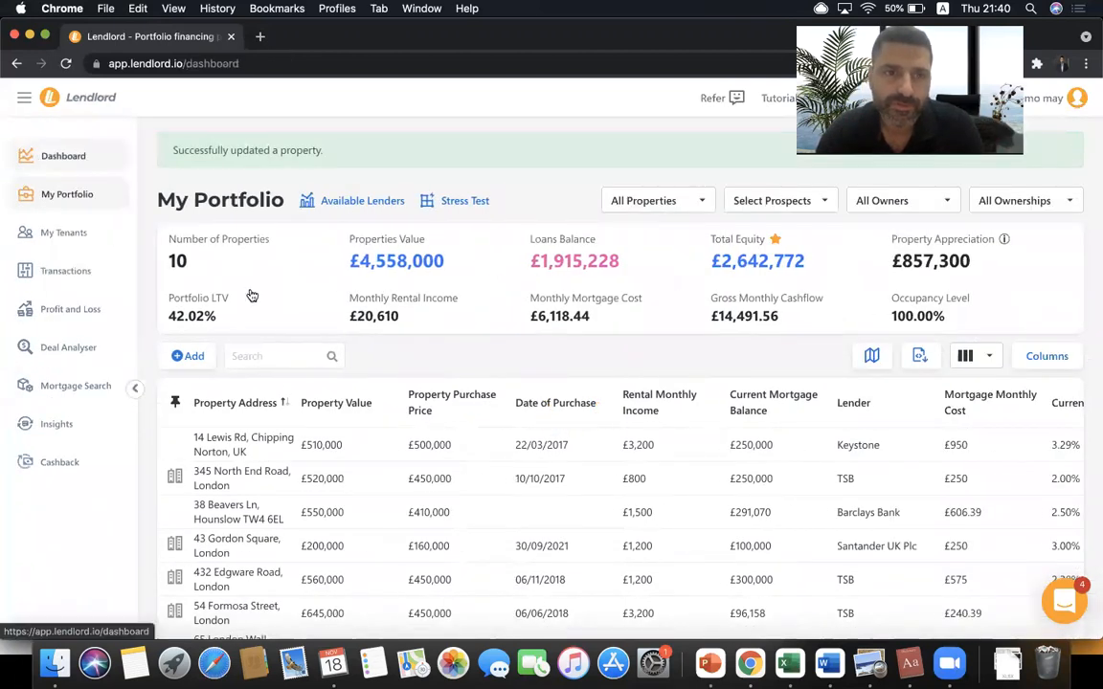
{"action": "scroll", "coordinate": [261, 496], "scroll_direction": "down", "scroll_amount": 5}
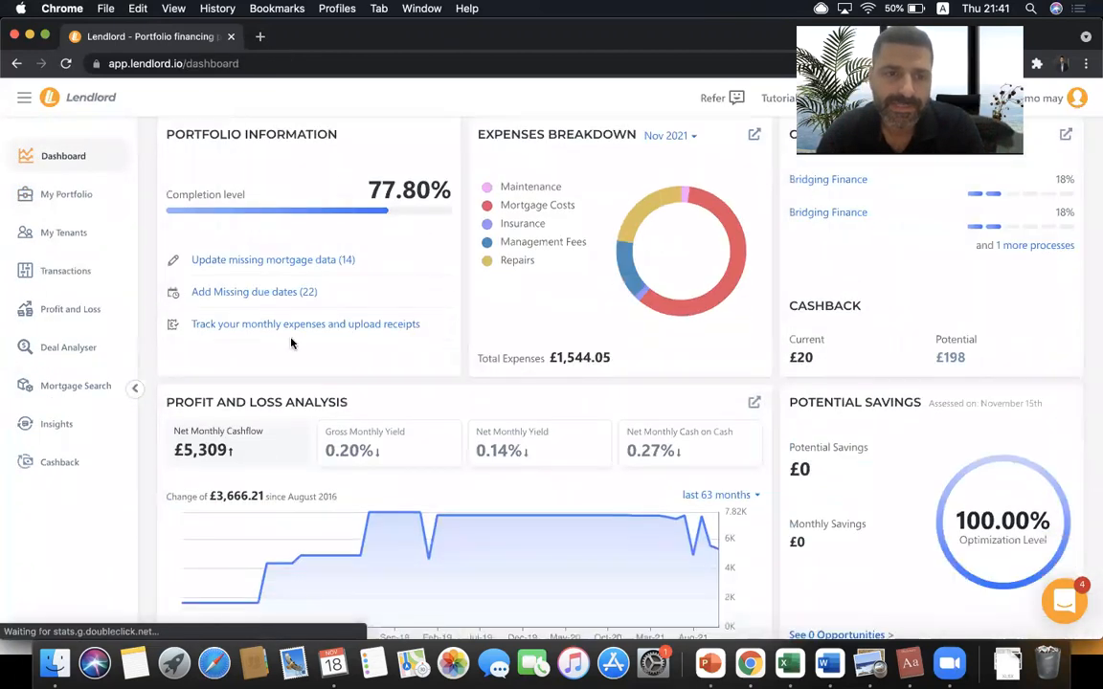
{"action": "left_click", "coordinate": [306, 297]}
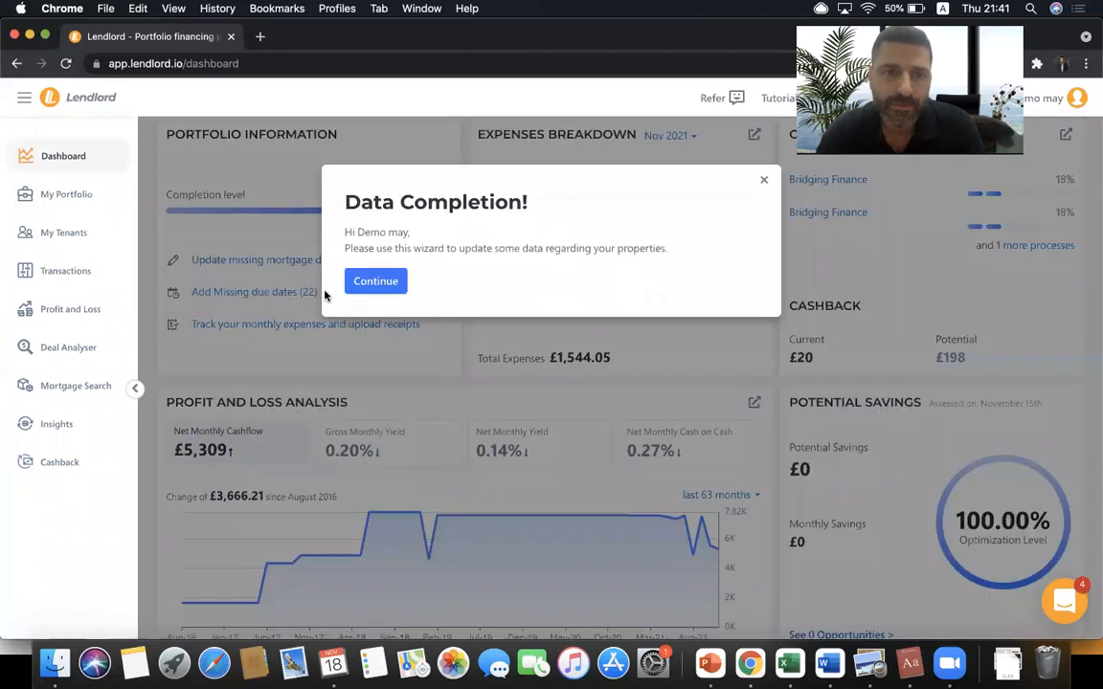
{"action": "left_click", "coordinate": [374, 280]}
{"action": "left_click", "coordinate": [508, 245]}
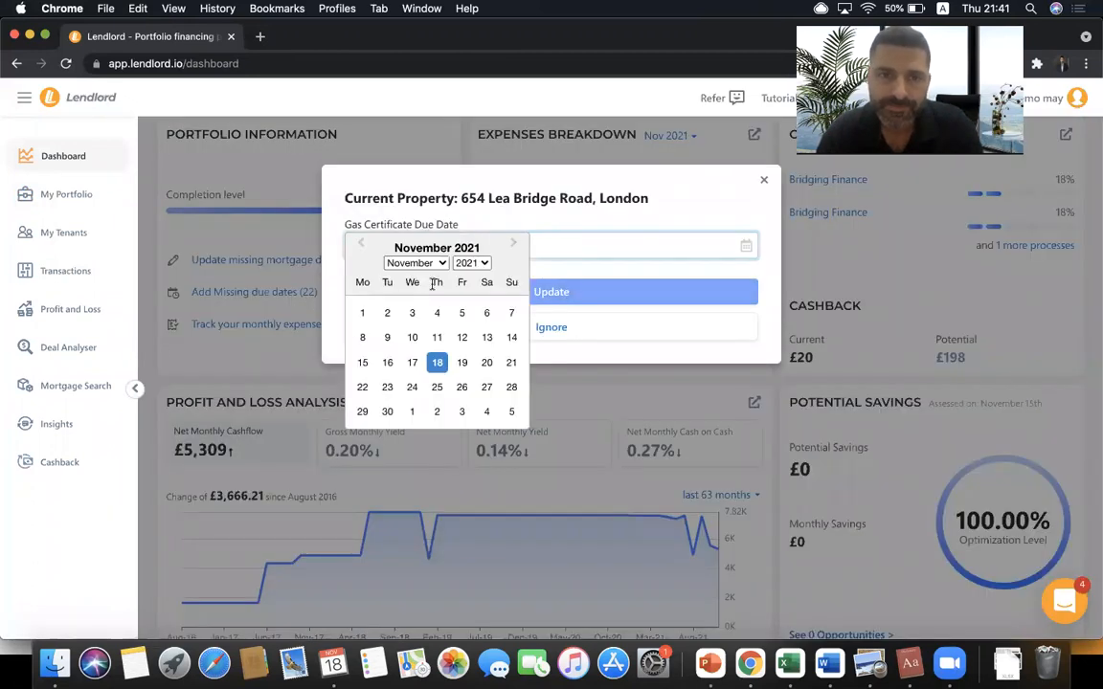
{"action": "left_click", "coordinate": [478, 262]}
{"action": "left_click", "coordinate": [476, 289]}
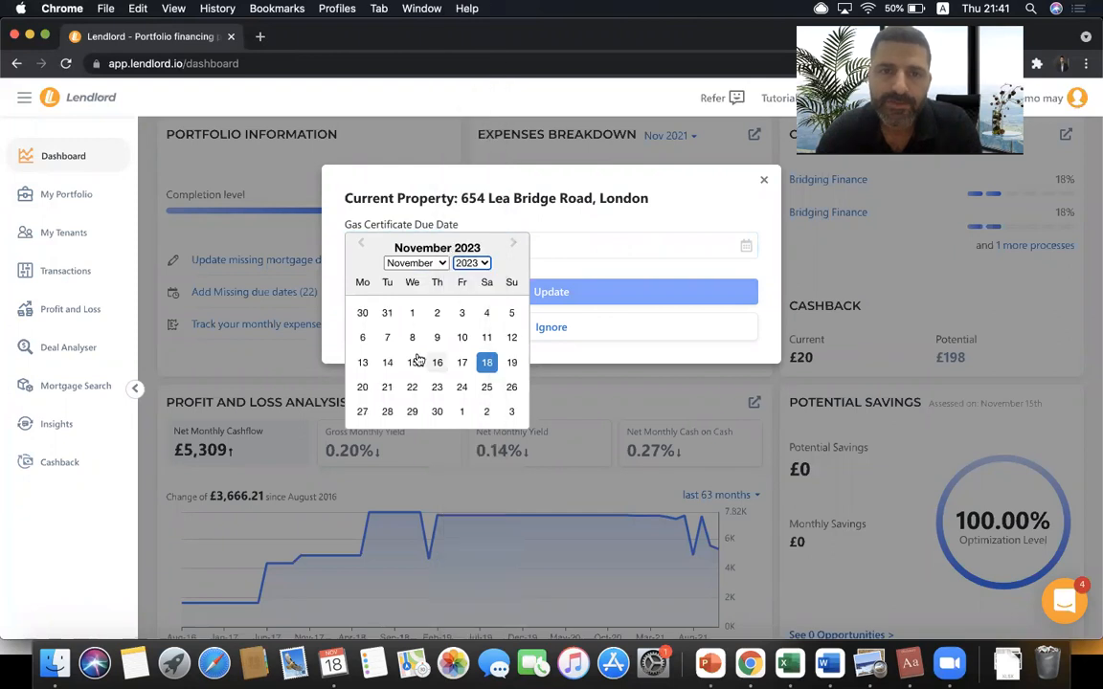
{"action": "left_click", "coordinate": [416, 362]}
{"action": "left_click", "coordinate": [533, 292]}
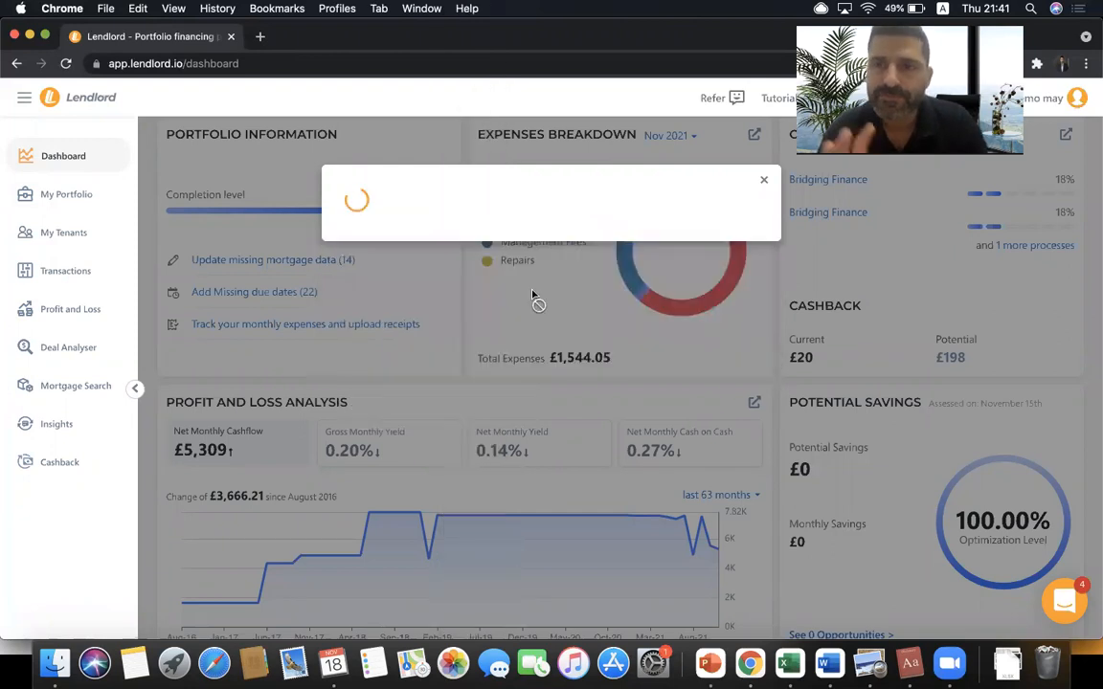
{"action": "left_click", "coordinate": [763, 181]}
- Review the dashboard's Due Dates list, including the Electrical check entry
{"action": "scroll", "coordinate": [670, 347], "scroll_direction": "up", "scroll_amount": 4}
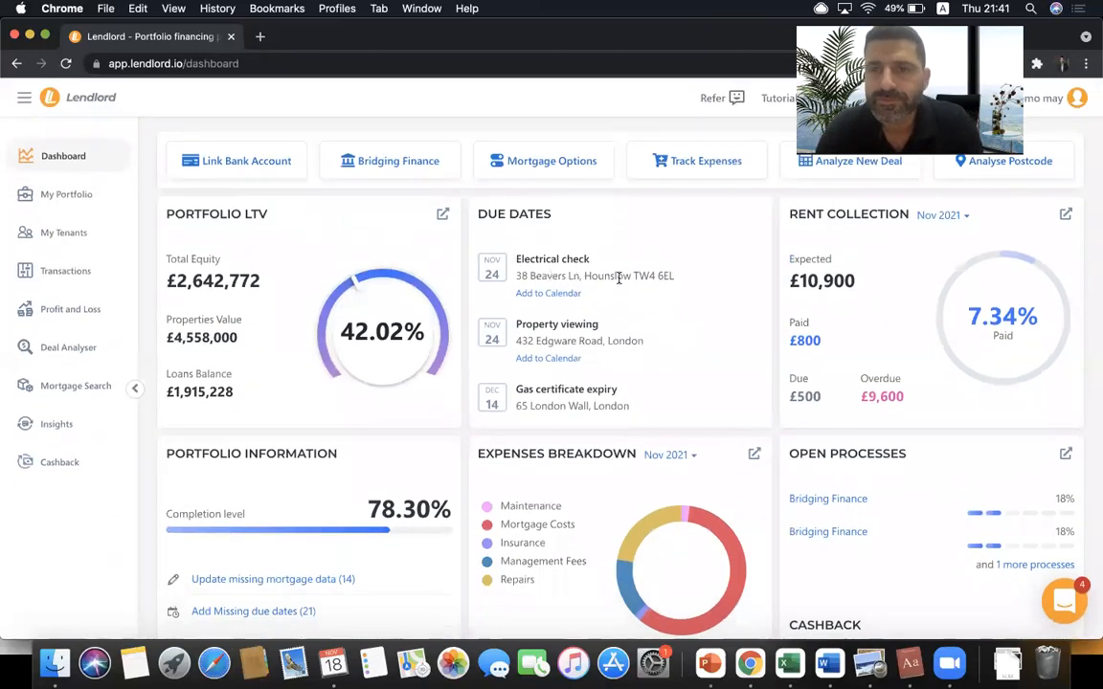
{"action": "scroll", "coordinate": [635, 278], "scroll_direction": "down", "scroll_amount": 2}
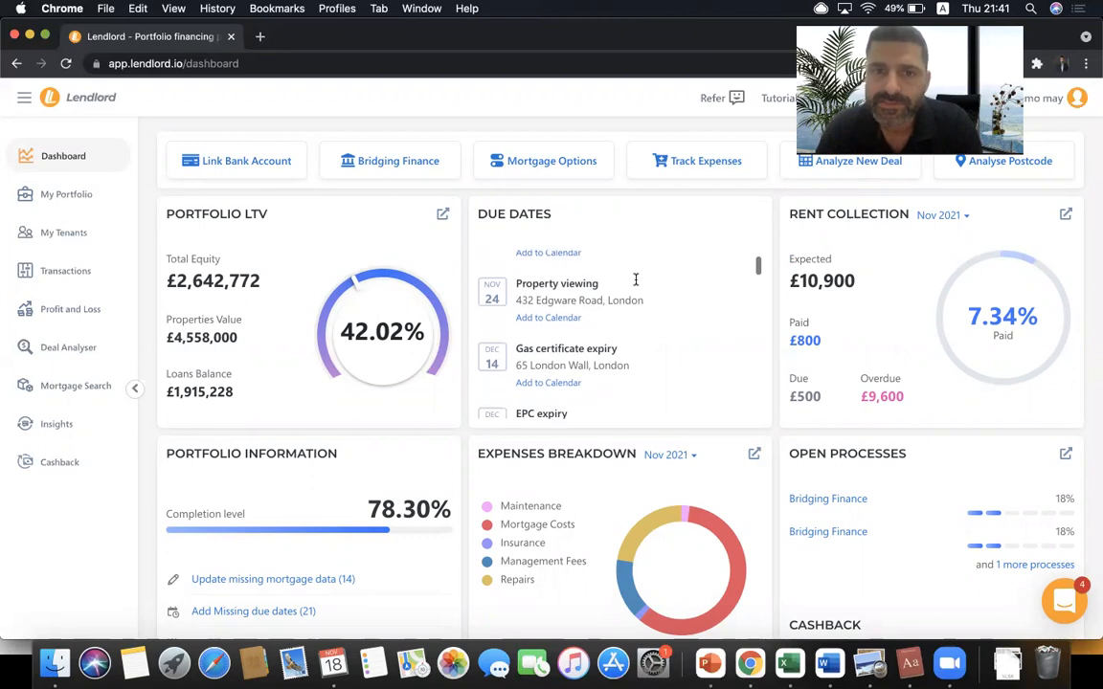
{"action": "scroll", "coordinate": [636, 280], "scroll_direction": "up", "scroll_amount": 2}
{"action": "triple_click", "coordinate": [562, 259]}
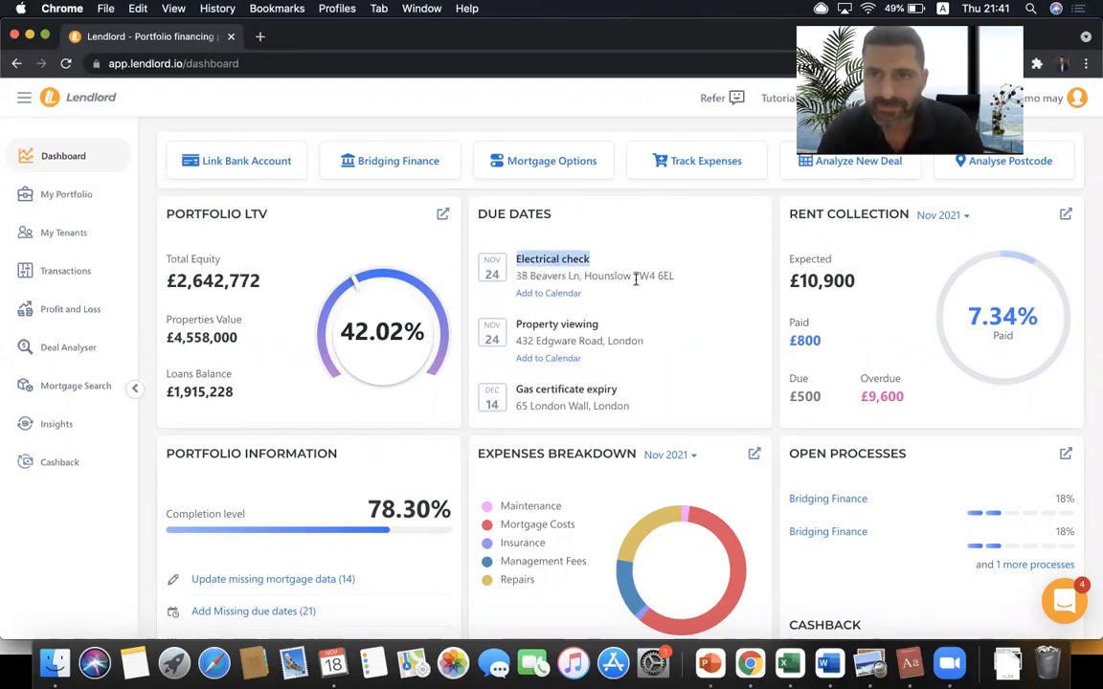
{"action": "scroll", "coordinate": [605, 279], "scroll_direction": "down", "scroll_amount": 5}
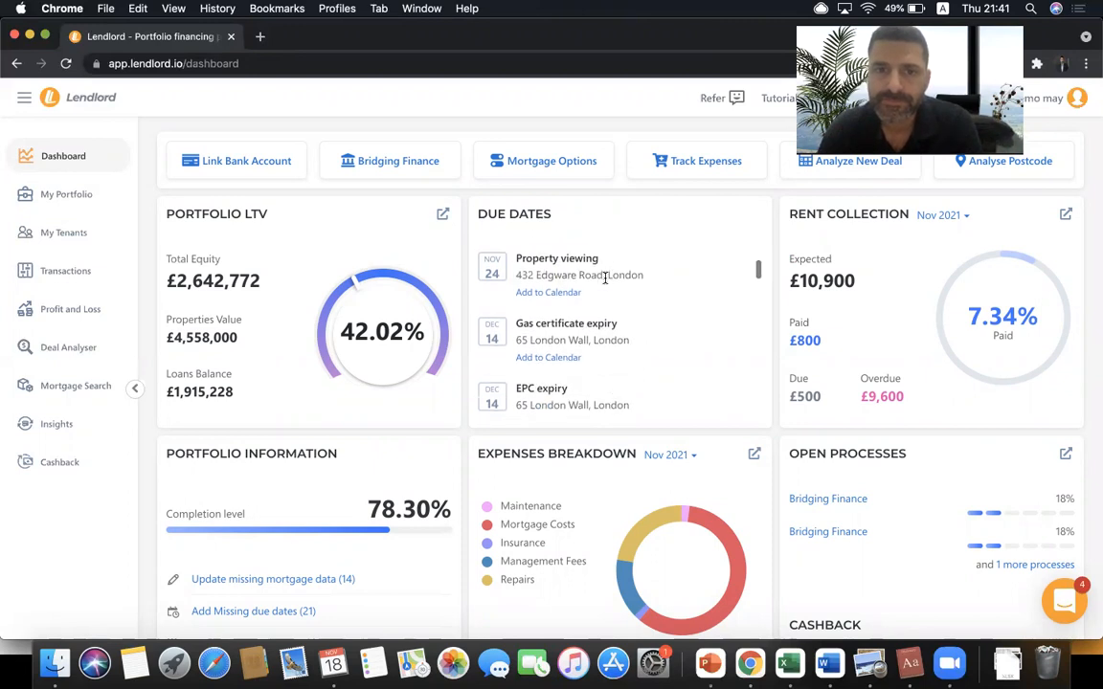
{"action": "scroll", "coordinate": [605, 278], "scroll_direction": "down", "scroll_amount": 2}
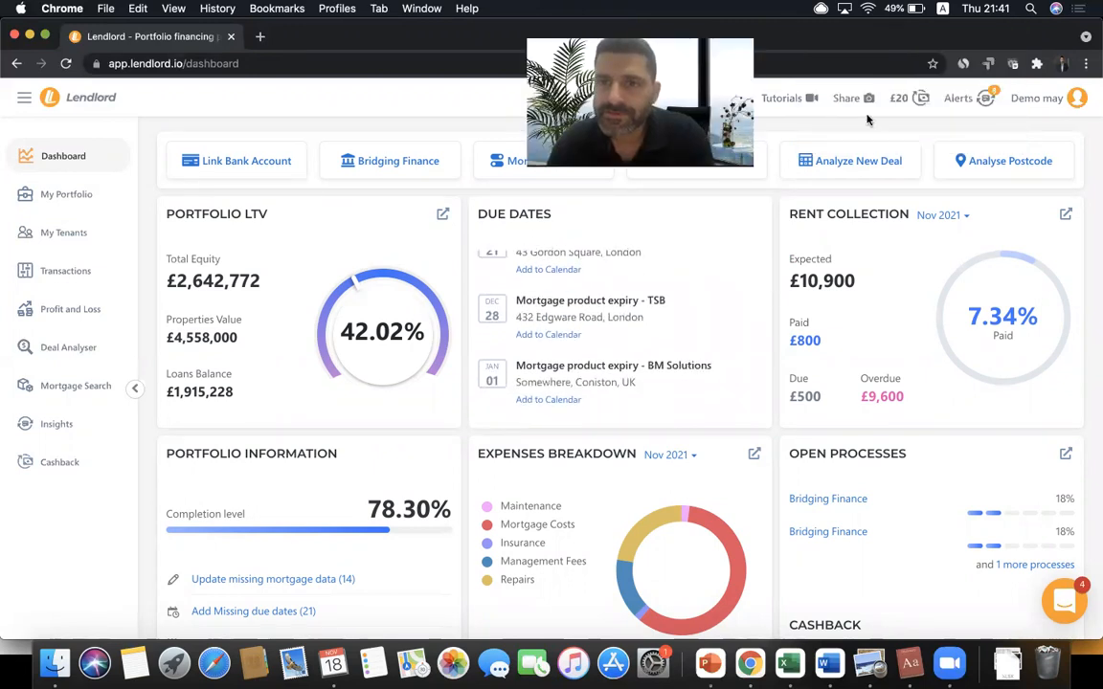
- Open the alerts list and point out the Mortgage Product Expired and Rent Payment Overdue alerts
{"action": "left_click", "coordinate": [960, 98]}
{"action": "triple_click", "coordinate": [901, 192]}
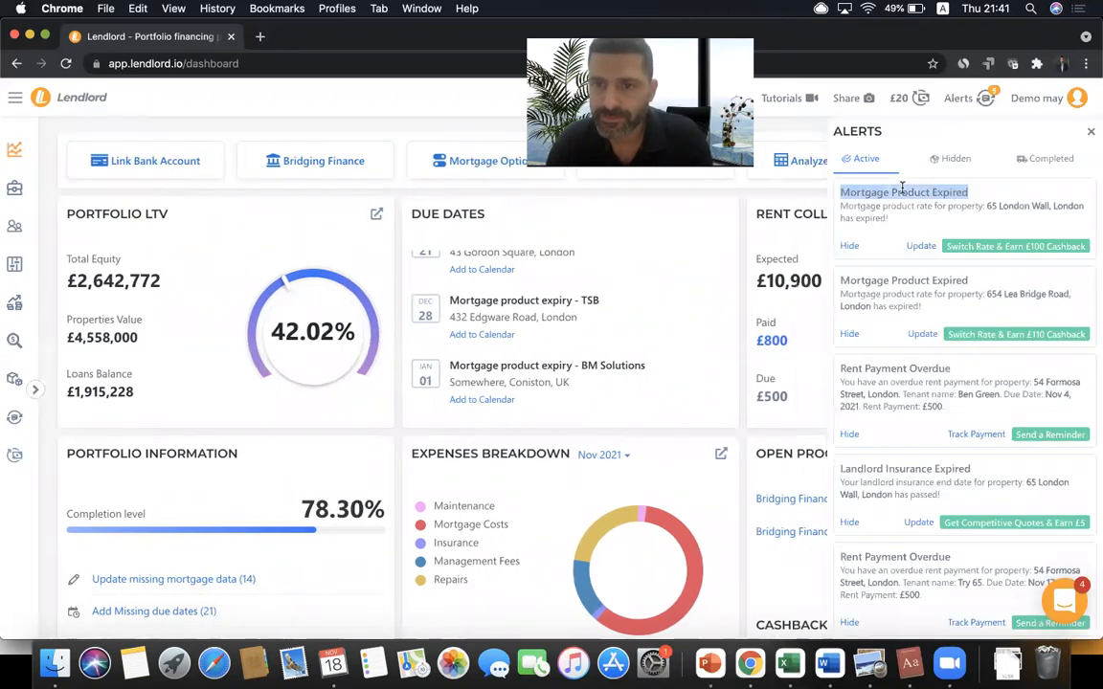
{"action": "triple_click", "coordinate": [896, 367]}
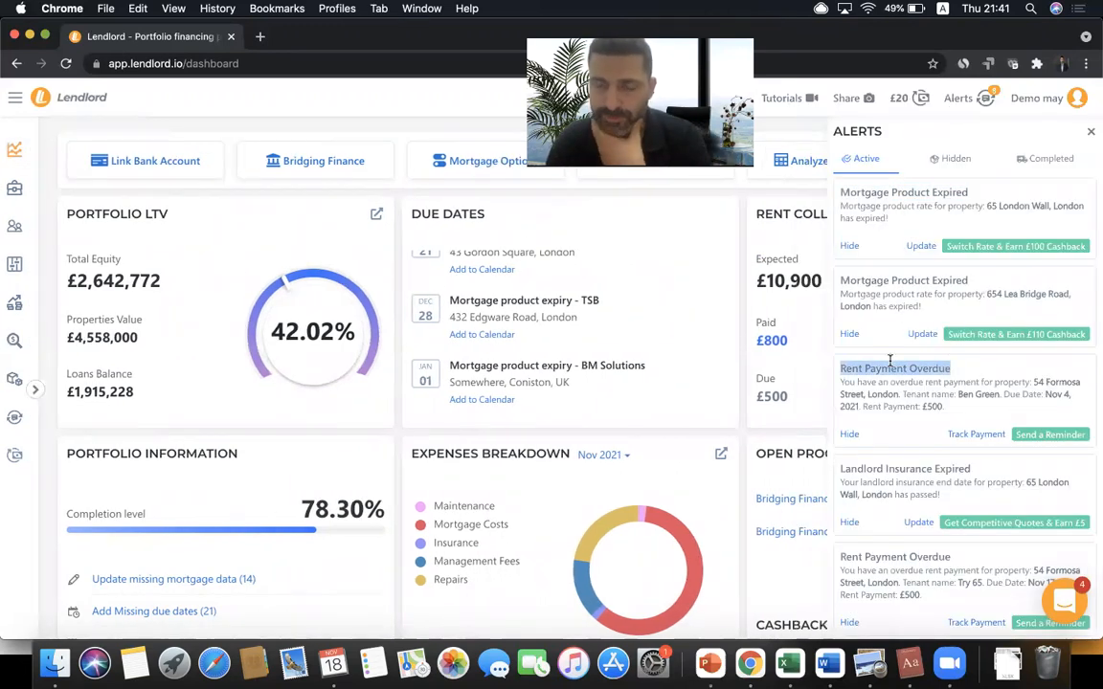
{"action": "left_click", "coordinate": [919, 381]}
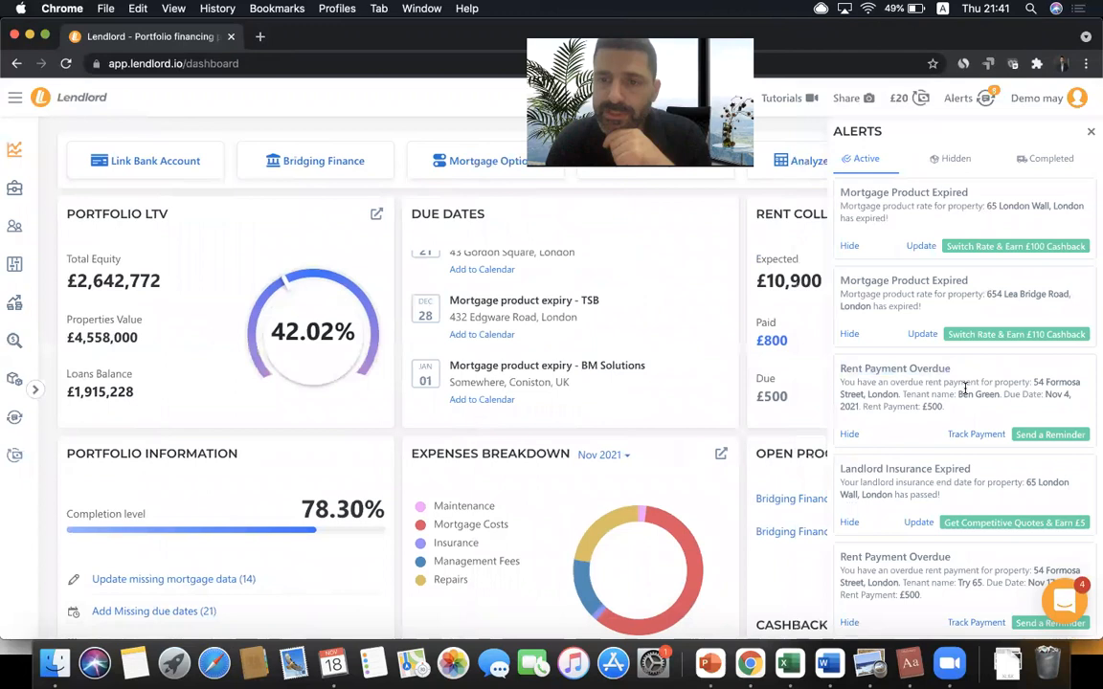
- Preview the overdue rent payment reminder message, then close it without sending
{"action": "left_click", "coordinate": [1048, 436]}
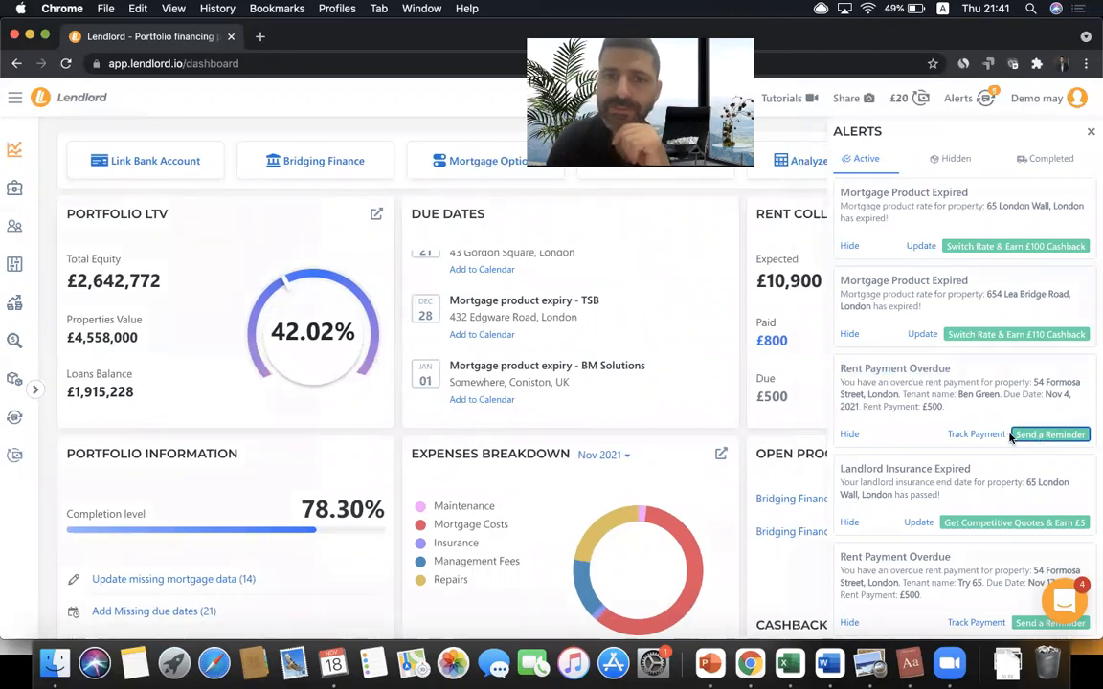
{"action": "left_click", "coordinate": [488, 433]}
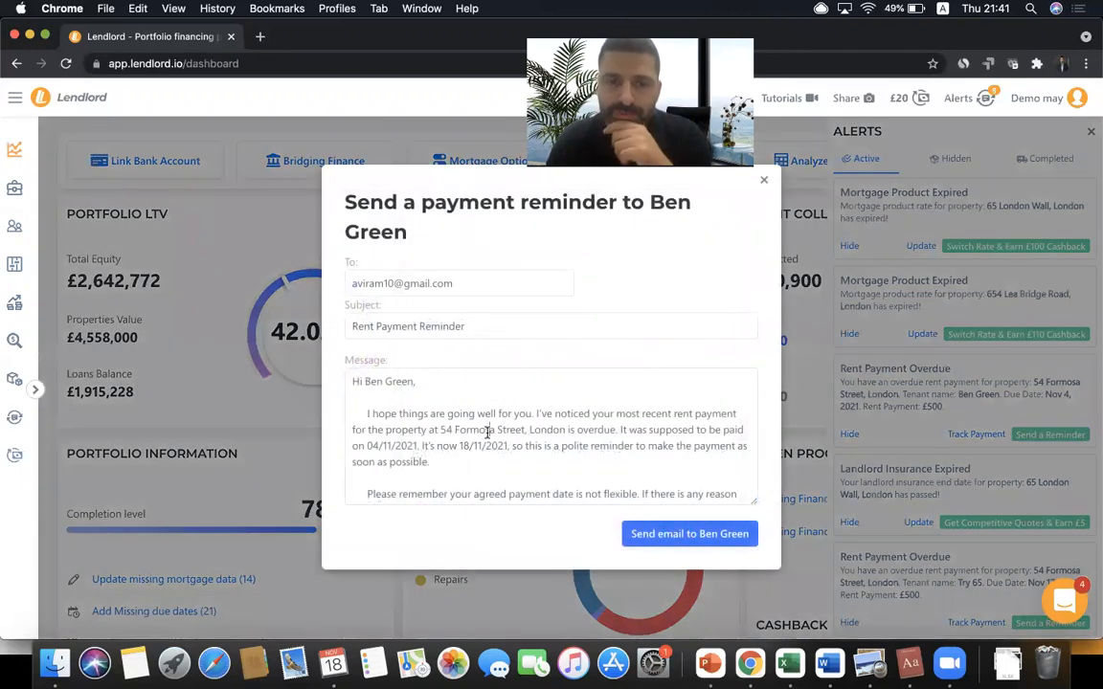
{"action": "scroll", "coordinate": [488, 433], "scroll_direction": "down", "scroll_amount": 3}
{"action": "scroll", "coordinate": [487, 433], "scroll_direction": "up", "scroll_amount": 3}
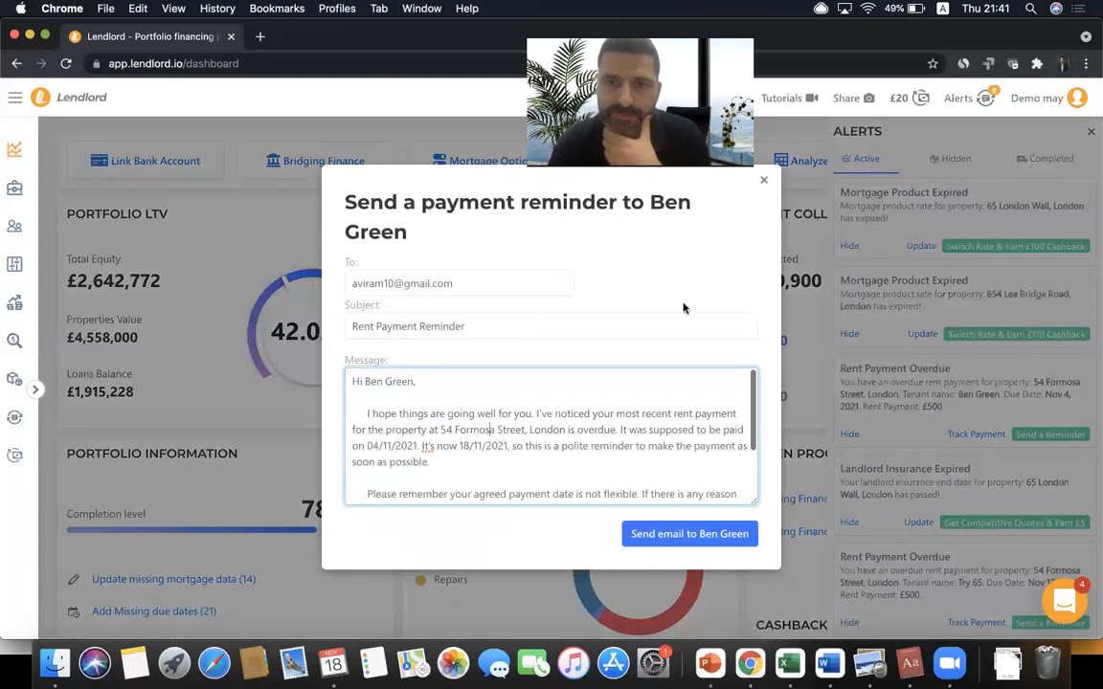
{"action": "left_click", "coordinate": [764, 181]}
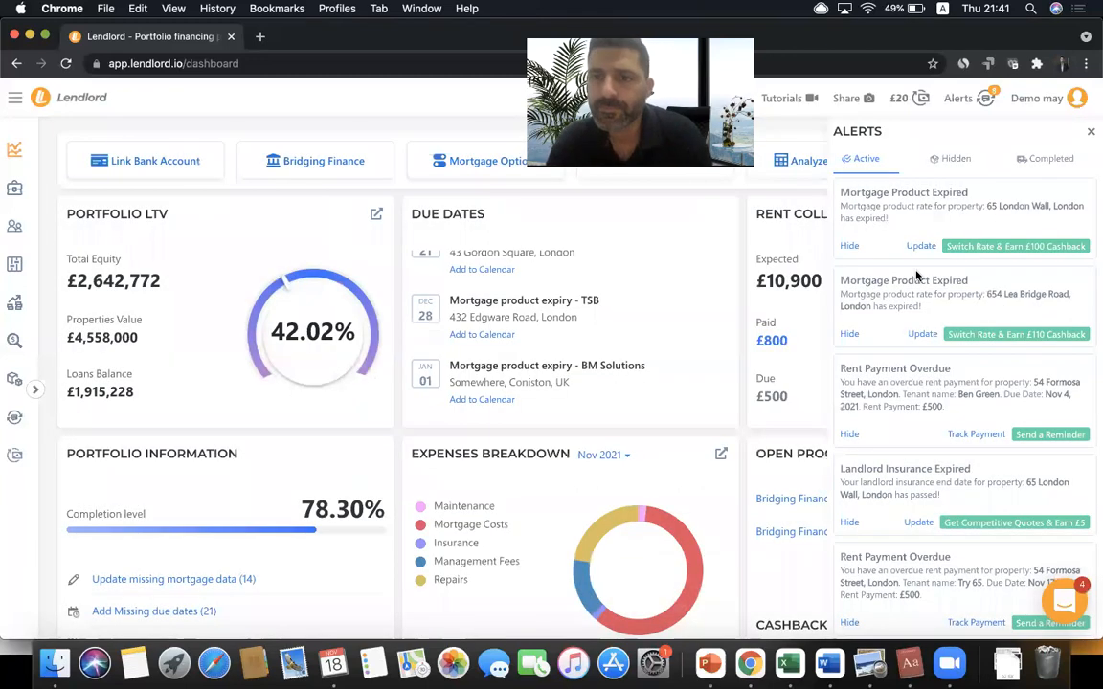
- Scroll through the remaining alerts and close the alerts panel
{"action": "scroll", "coordinate": [916, 274], "scroll_direction": "down", "scroll_amount": 3}
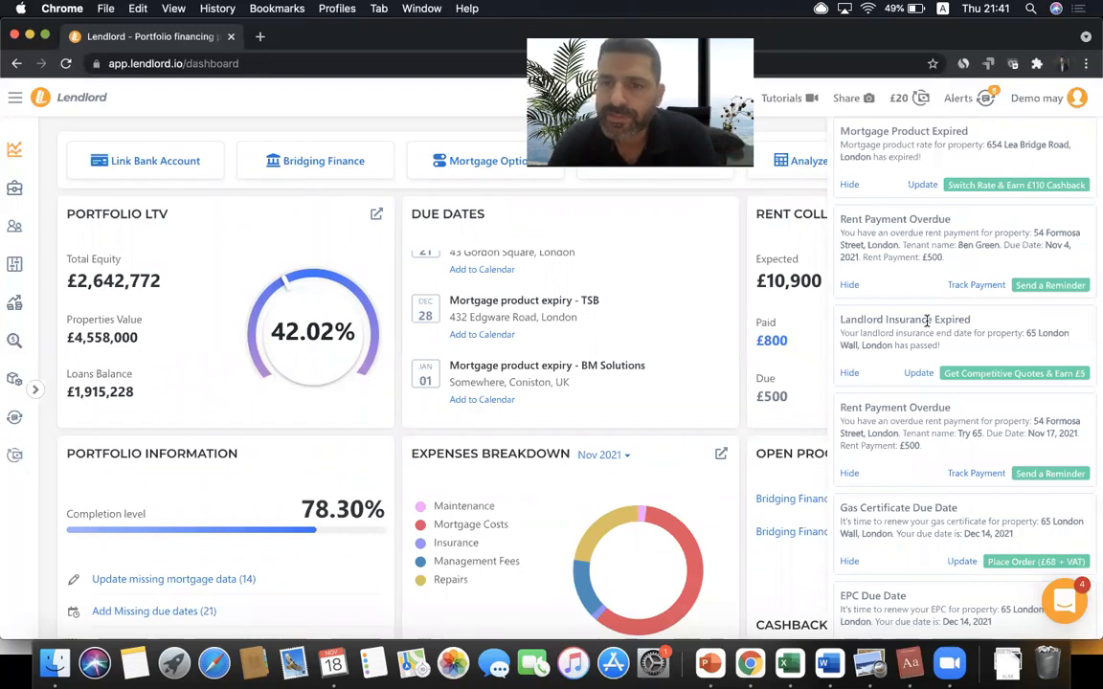
{"action": "scroll", "coordinate": [927, 322], "scroll_direction": "down", "scroll_amount": 3}
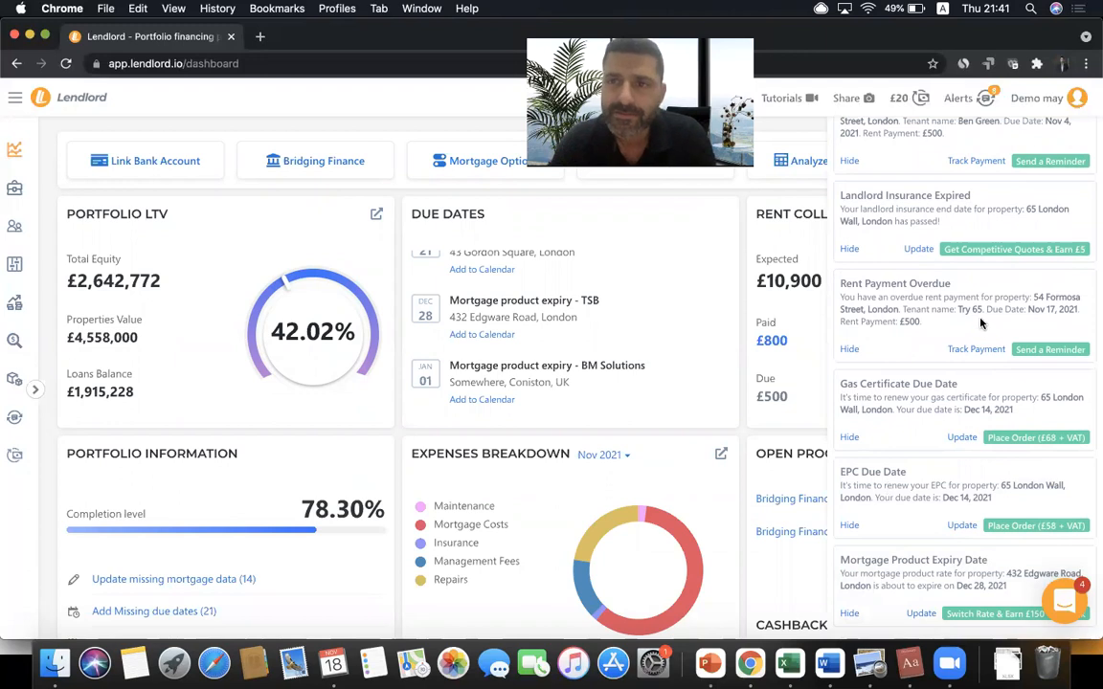
{"action": "scroll", "coordinate": [980, 324], "scroll_direction": "up", "scroll_amount": 5}
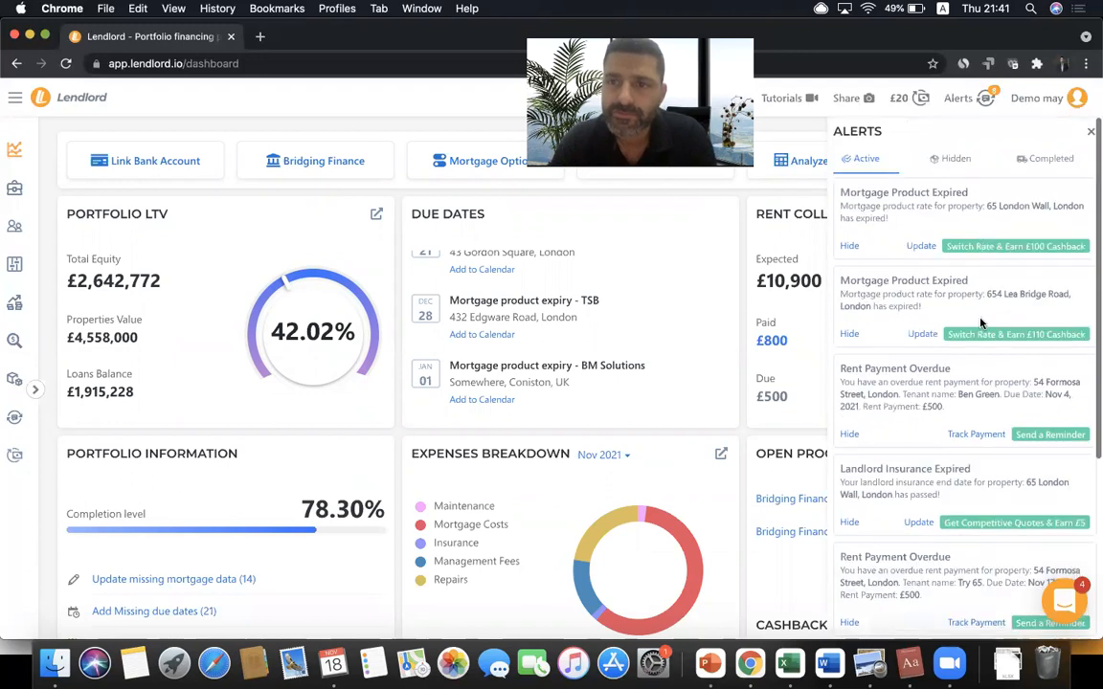
{"action": "left_click", "coordinate": [1088, 133]}
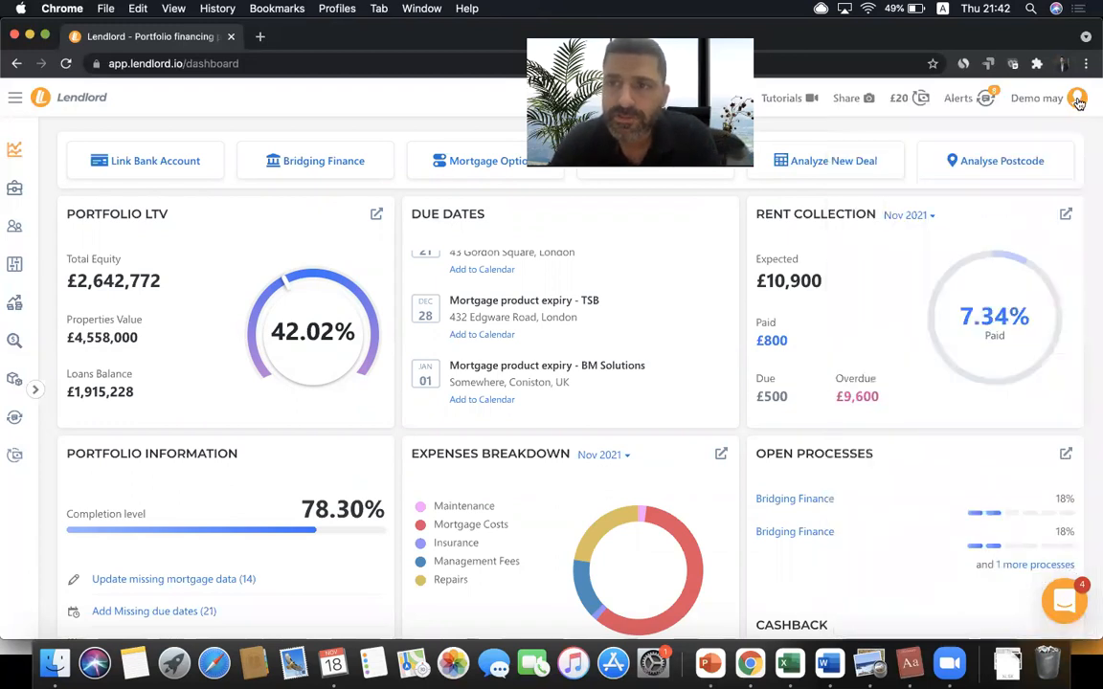
- In account settings, tick the 90-day and 30-day due date e-mail notifications
{"action": "left_click", "coordinate": [1043, 97]}
{"action": "left_click", "coordinate": [972, 189]}
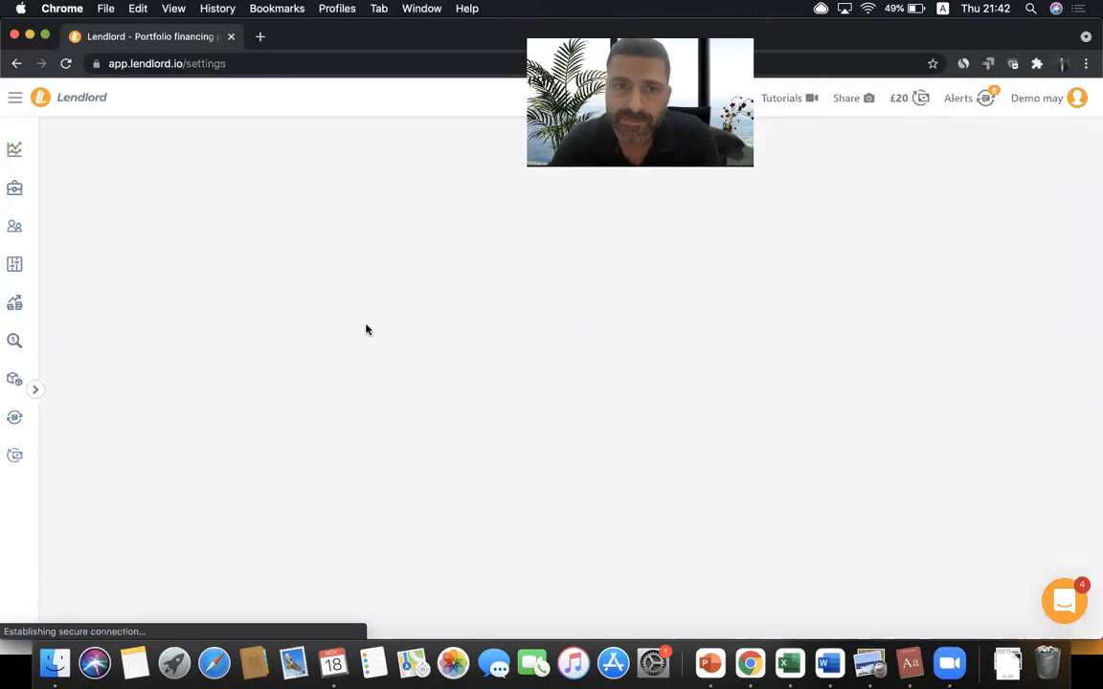
{"action": "scroll", "coordinate": [303, 327], "scroll_direction": "down", "scroll_amount": 5}
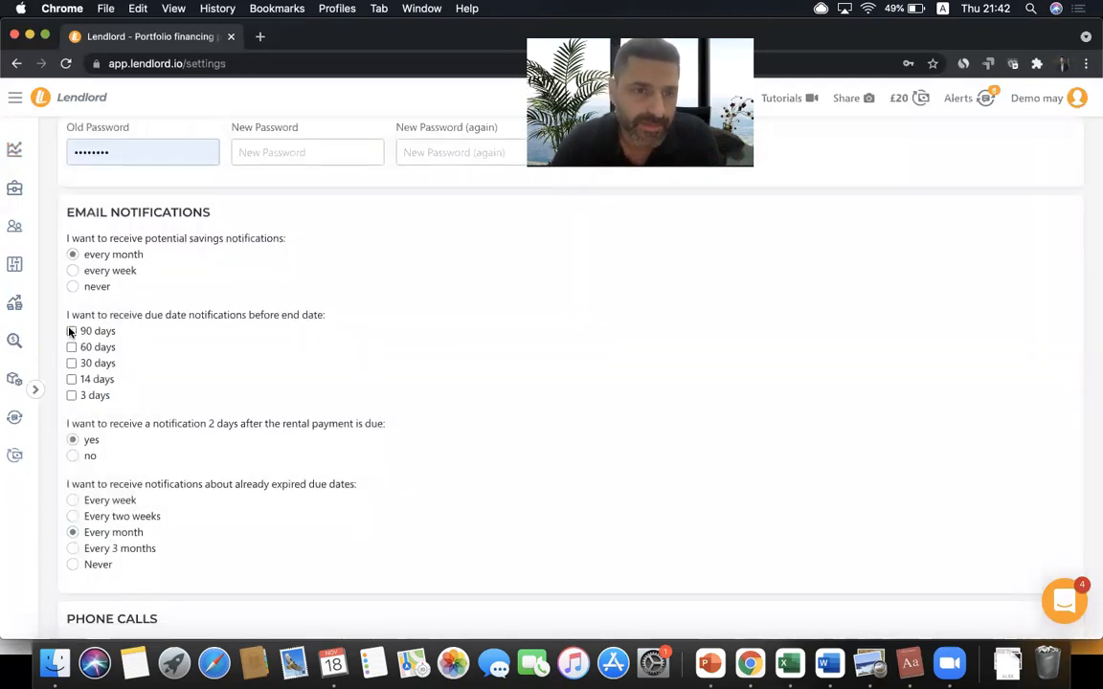
{"action": "left_click", "coordinate": [71, 331]}
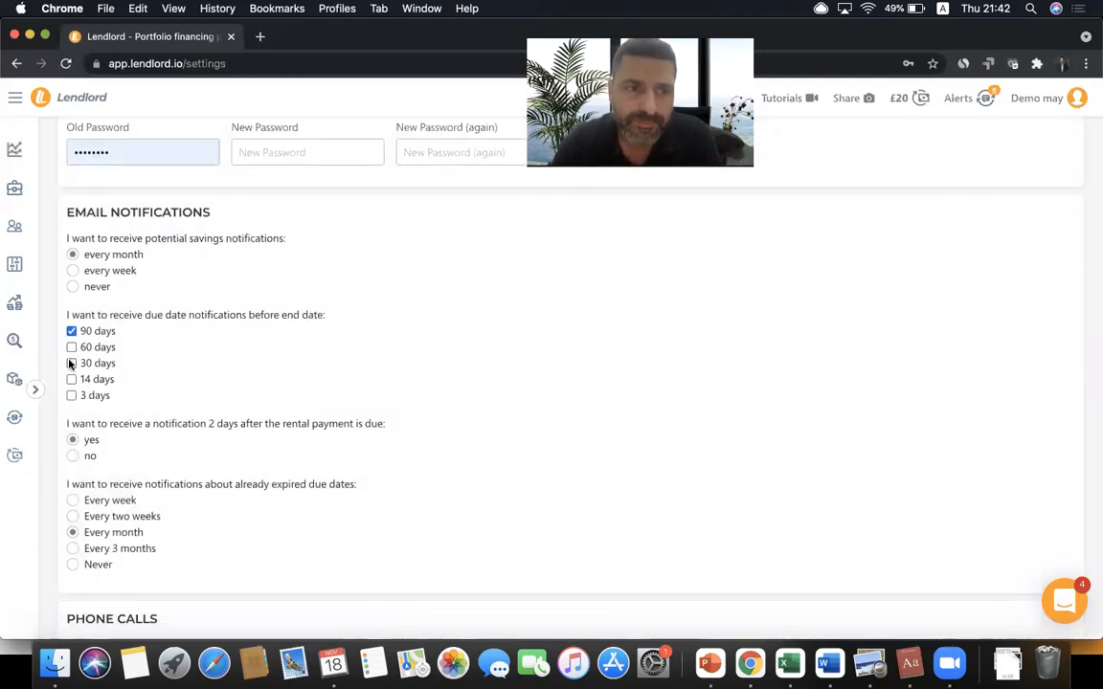
{"action": "left_click", "coordinate": [71, 362]}
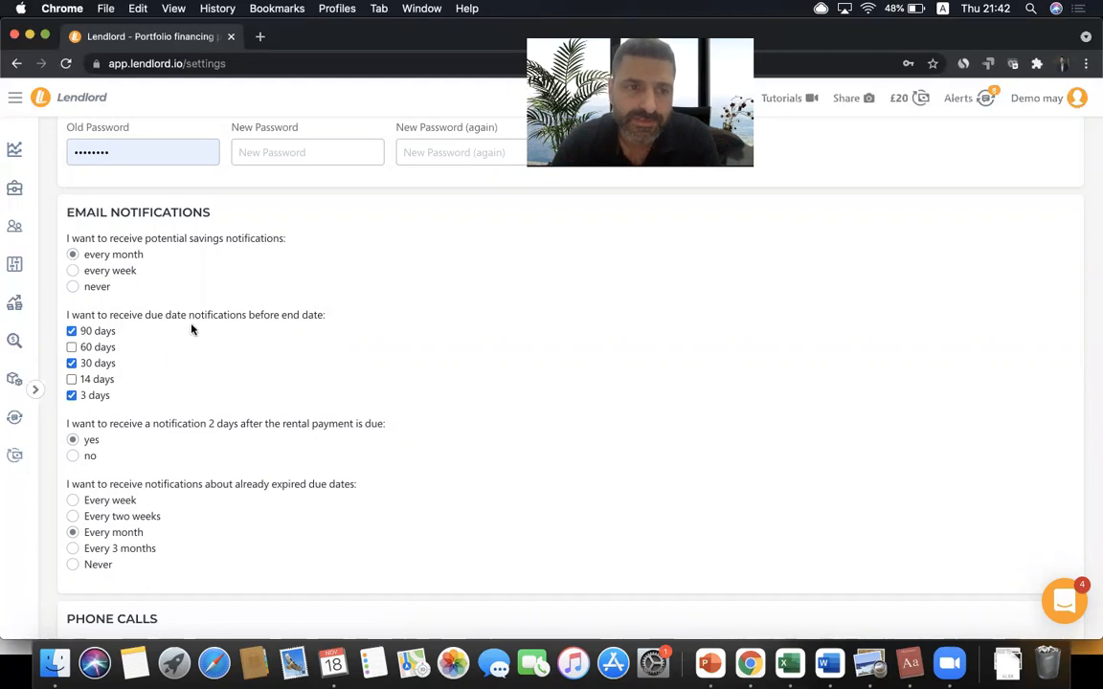
{"action": "triple_click", "coordinate": [158, 319]}
{"action": "left_click", "coordinate": [147, 320]}
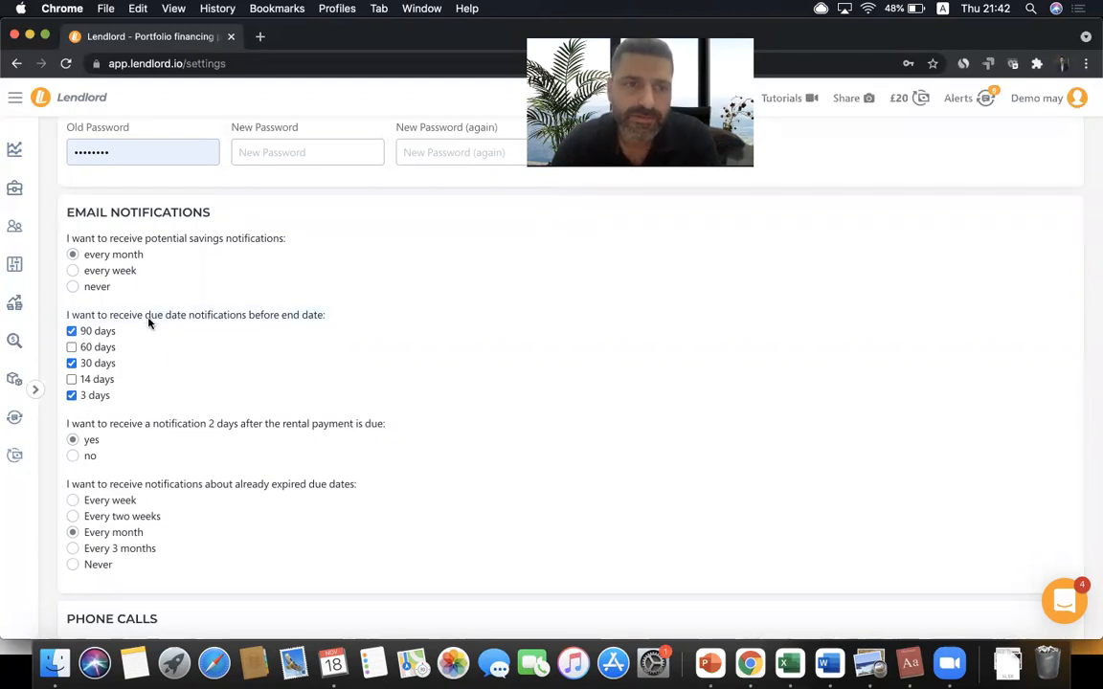
{"action": "left_click_drag", "start_coordinate": [148, 320], "coordinate": [187, 320]}
{"action": "left_click", "coordinate": [187, 321]}
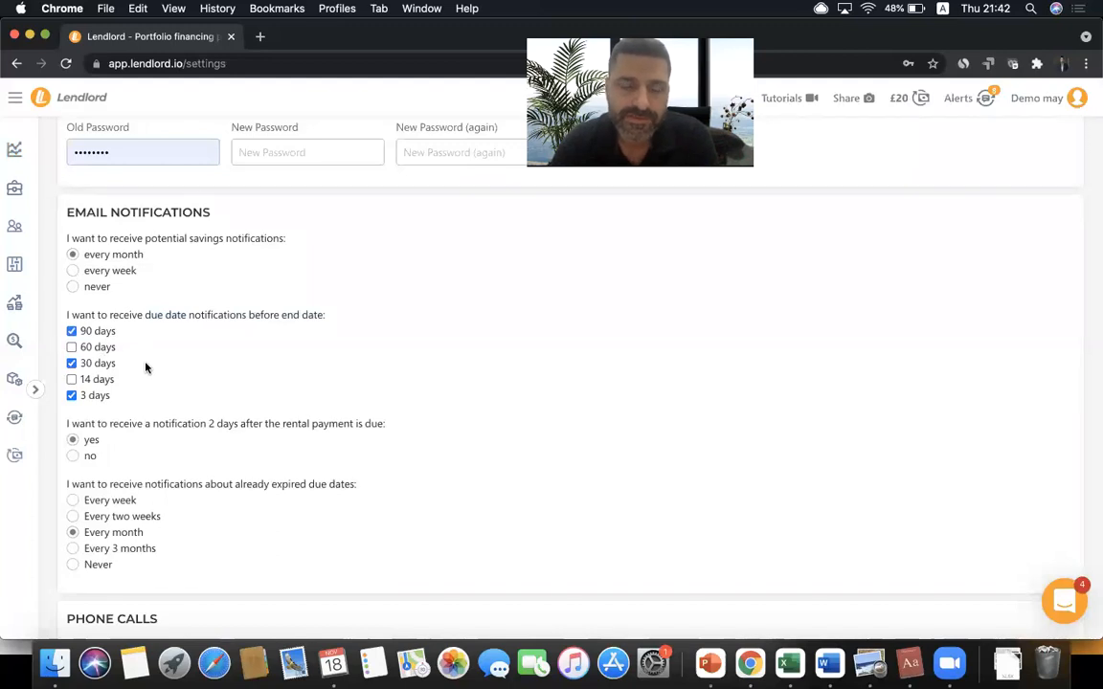
- Save the account settings with 90, 30 and 3-day due date notifications
{"action": "scroll", "coordinate": [144, 365], "scroll_direction": "down", "scroll_amount": 4}
{"action": "scroll", "coordinate": [144, 364], "scroll_direction": "up", "scroll_amount": 3}
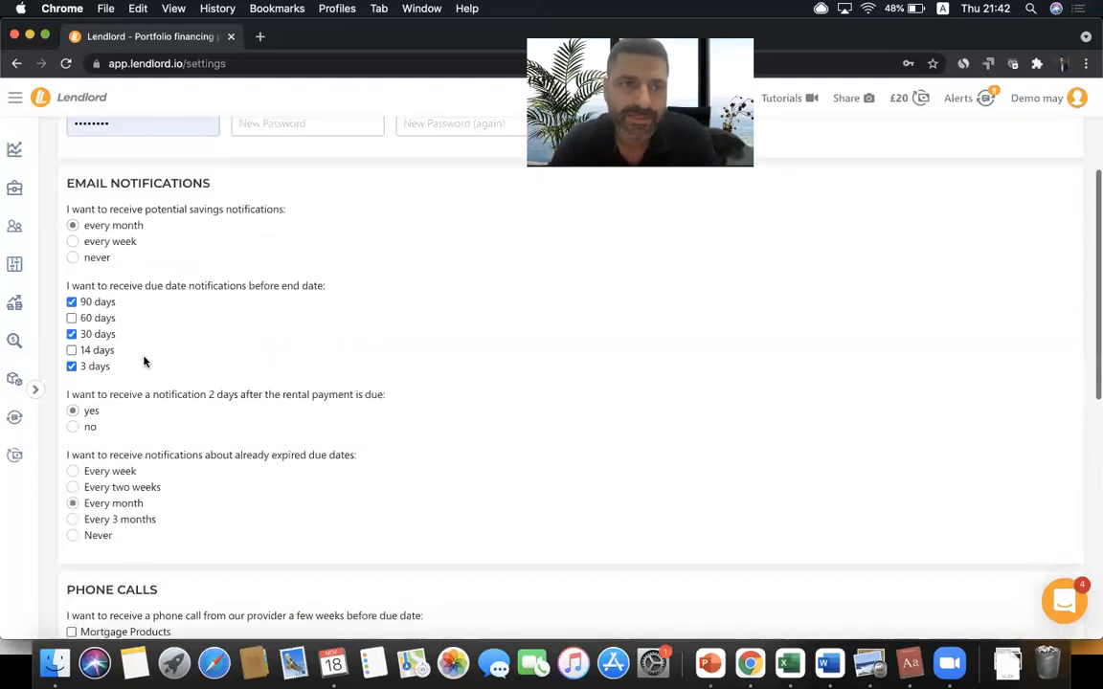
{"action": "scroll", "coordinate": [128, 320], "scroll_direction": "up", "scroll_amount": 1}
{"action": "scroll", "coordinate": [128, 320], "scroll_direction": "up", "scroll_amount": 4}
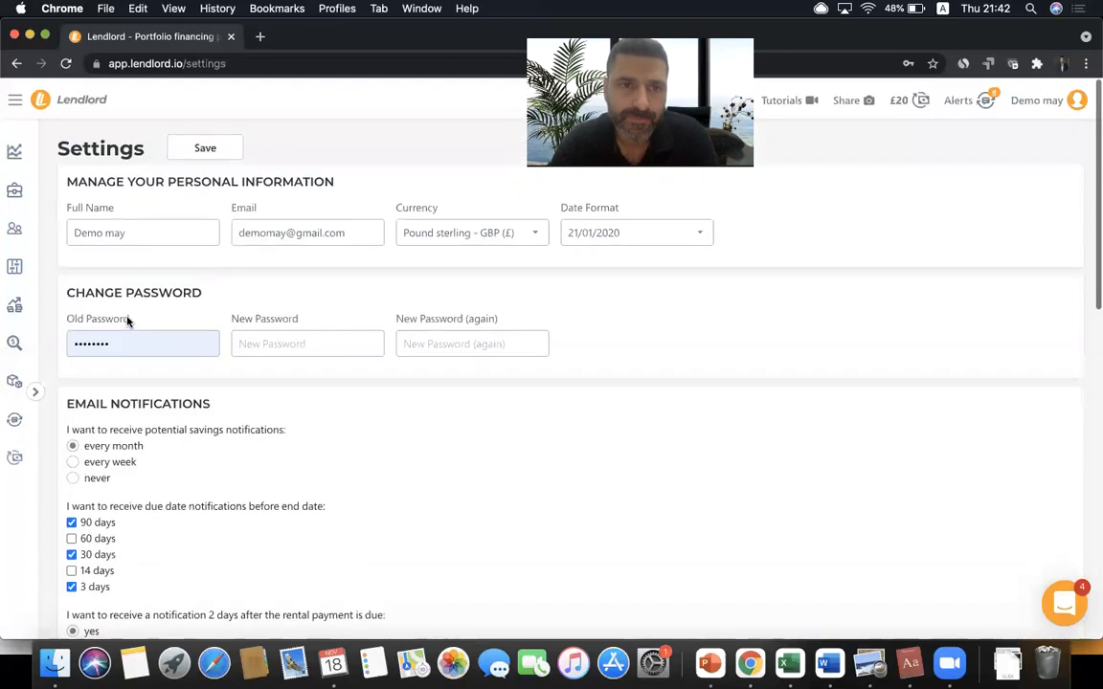
{"action": "left_click", "coordinate": [203, 144]}
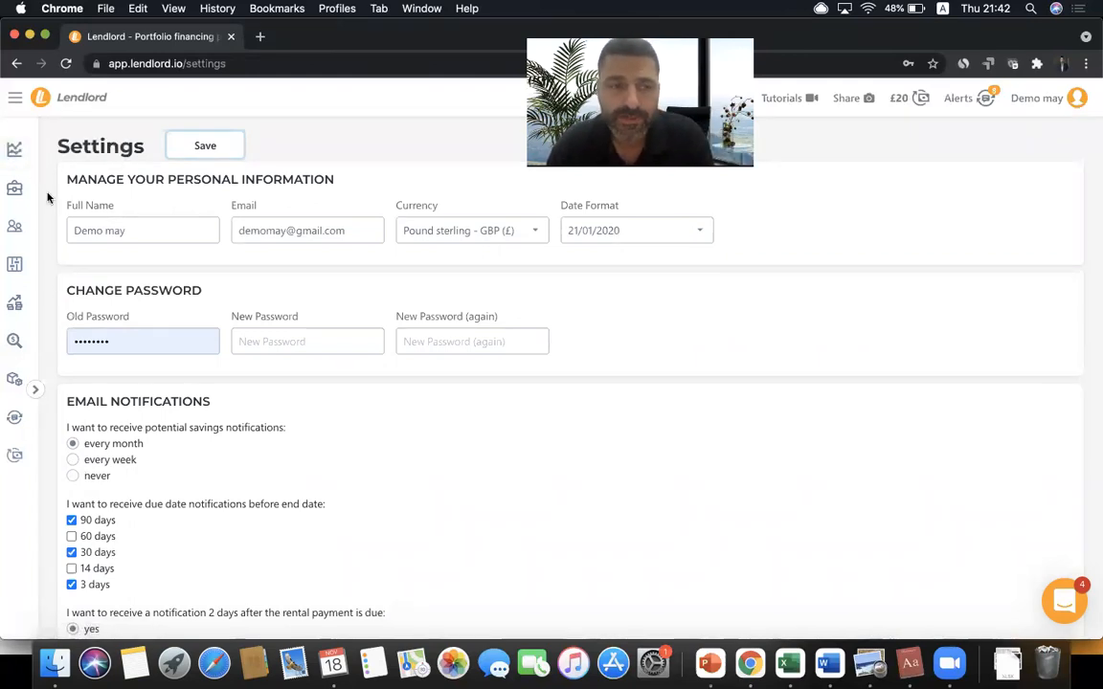
{"action": "left_click", "coordinate": [16, 422]}
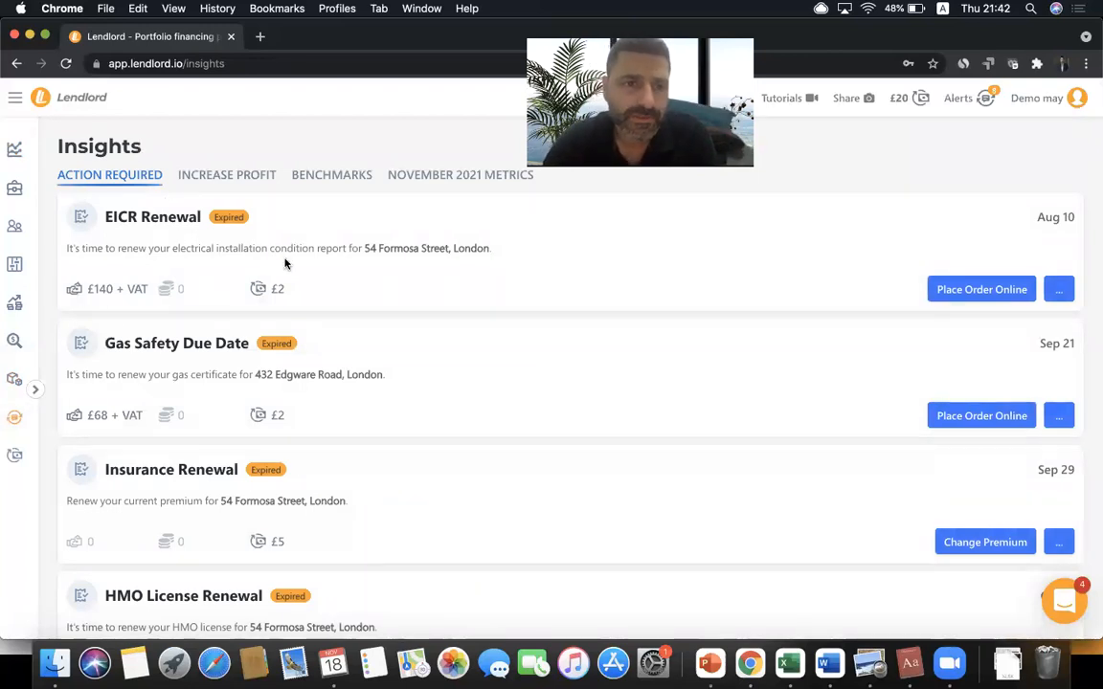
{"action": "scroll", "coordinate": [284, 264], "scroll_direction": "down", "scroll_amount": 2}
{"action": "scroll", "coordinate": [284, 264], "scroll_direction": "up", "scroll_amount": 2}
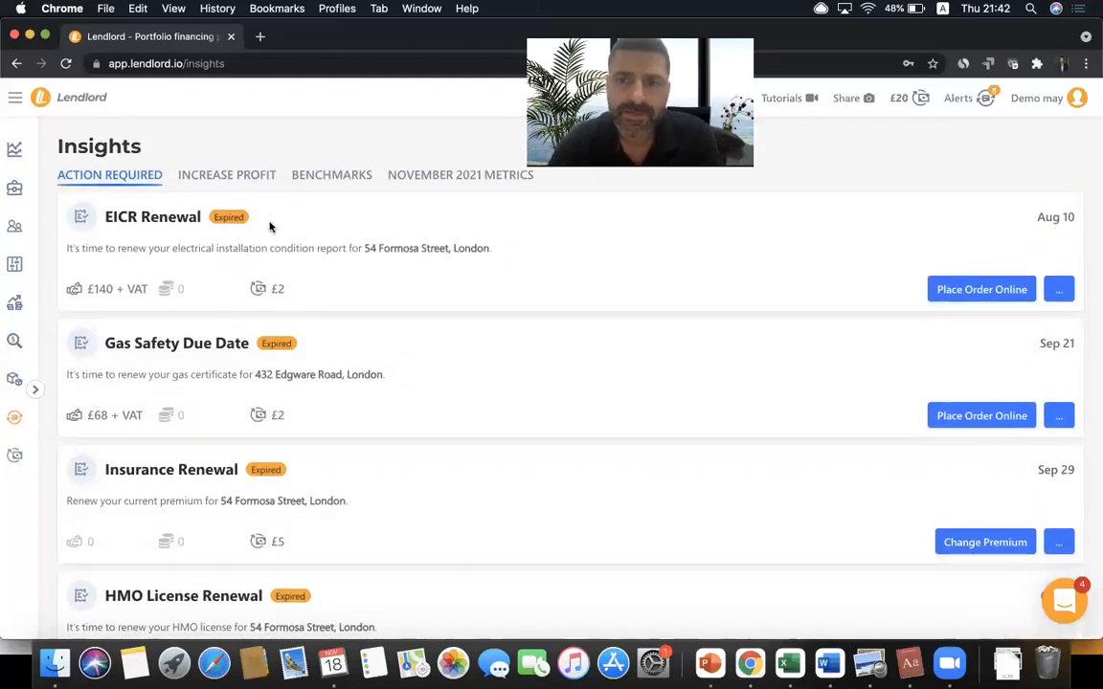
{"action": "left_click", "coordinate": [958, 297]}
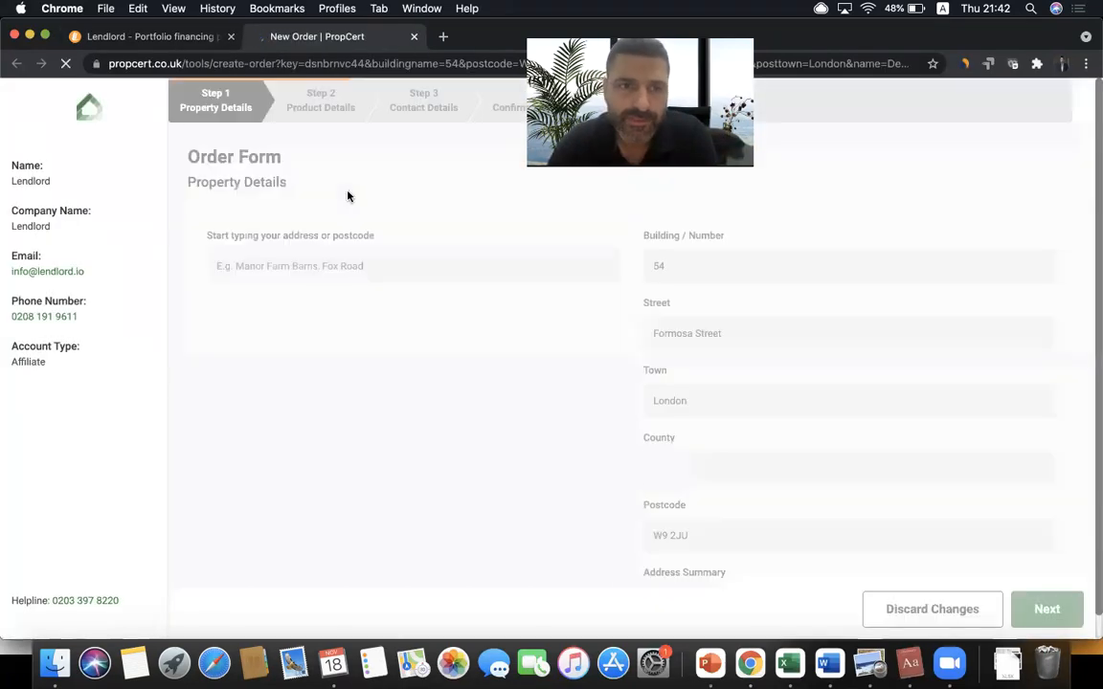
{"action": "left_click", "coordinate": [153, 37]}
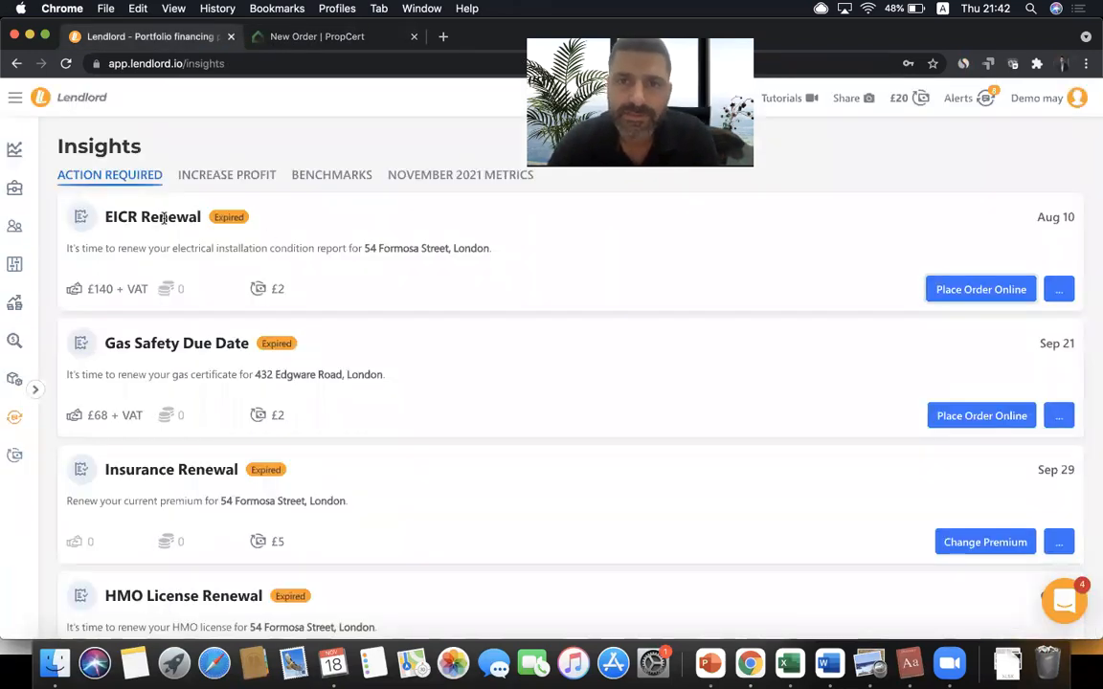
- Scroll through the Insights Action Required list of expired renewals
{"action": "scroll", "coordinate": [441, 258], "scroll_direction": "down", "scroll_amount": 2}
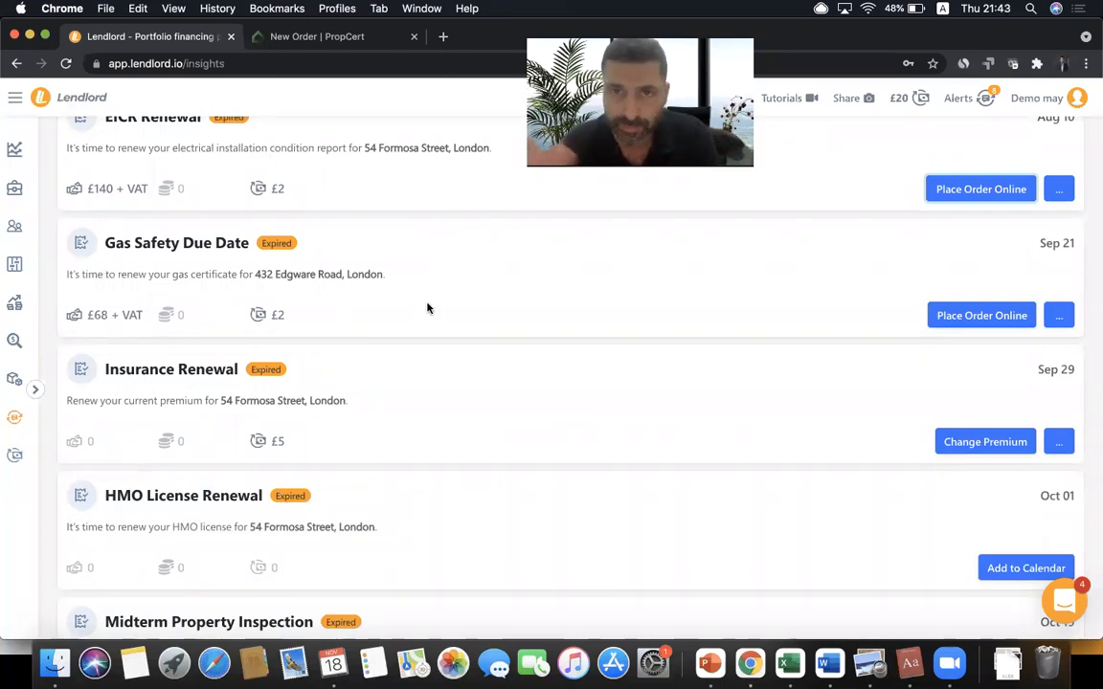
{"action": "scroll", "coordinate": [428, 307], "scroll_direction": "down", "scroll_amount": 2}
{"action": "scroll", "coordinate": [428, 308], "scroll_direction": "down", "scroll_amount": 1}
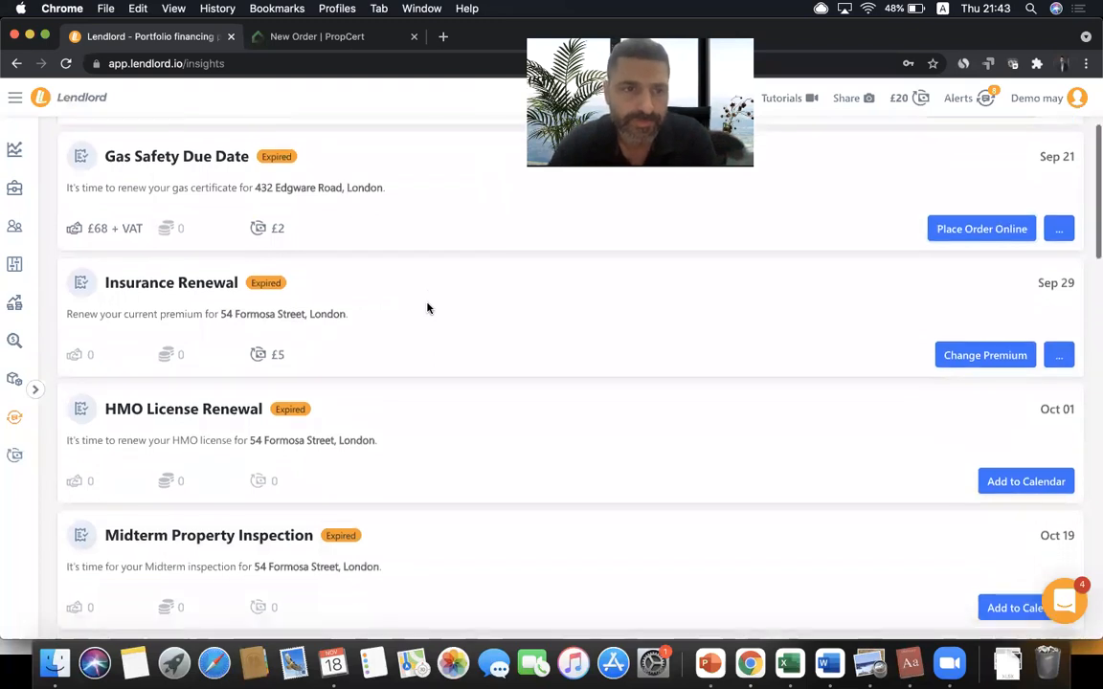
{"action": "scroll", "coordinate": [428, 307], "scroll_direction": "down", "scroll_amount": 1}
{"action": "scroll", "coordinate": [428, 308], "scroll_direction": "down", "scroll_amount": 5}
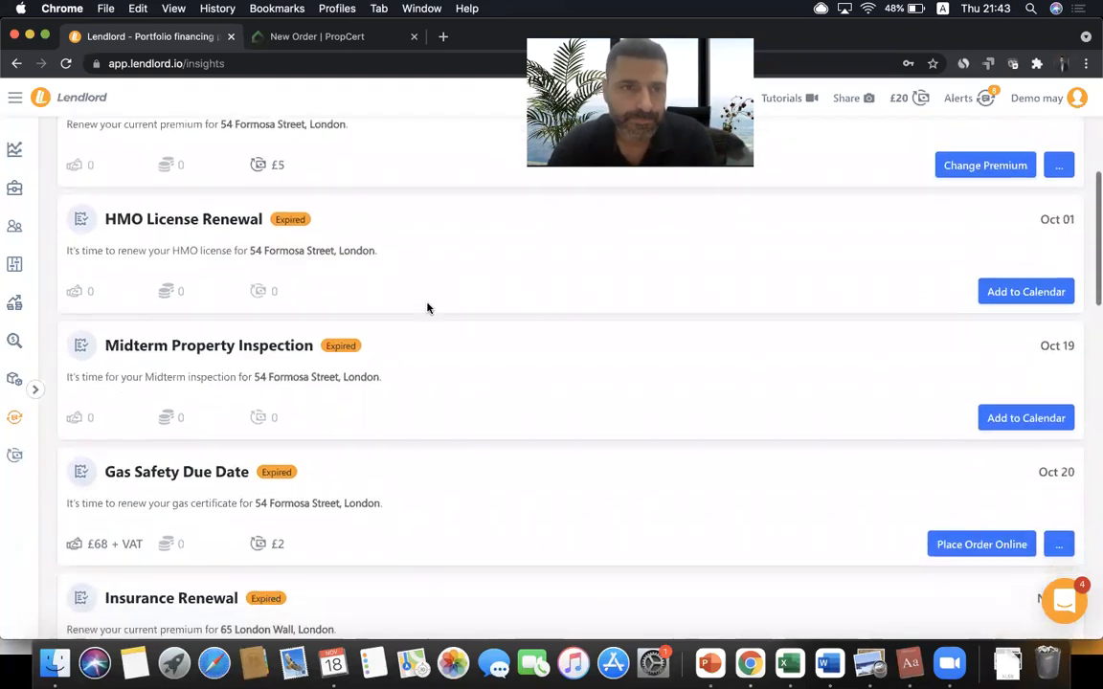
{"action": "scroll", "coordinate": [428, 308], "scroll_direction": "down", "scroll_amount": 15}
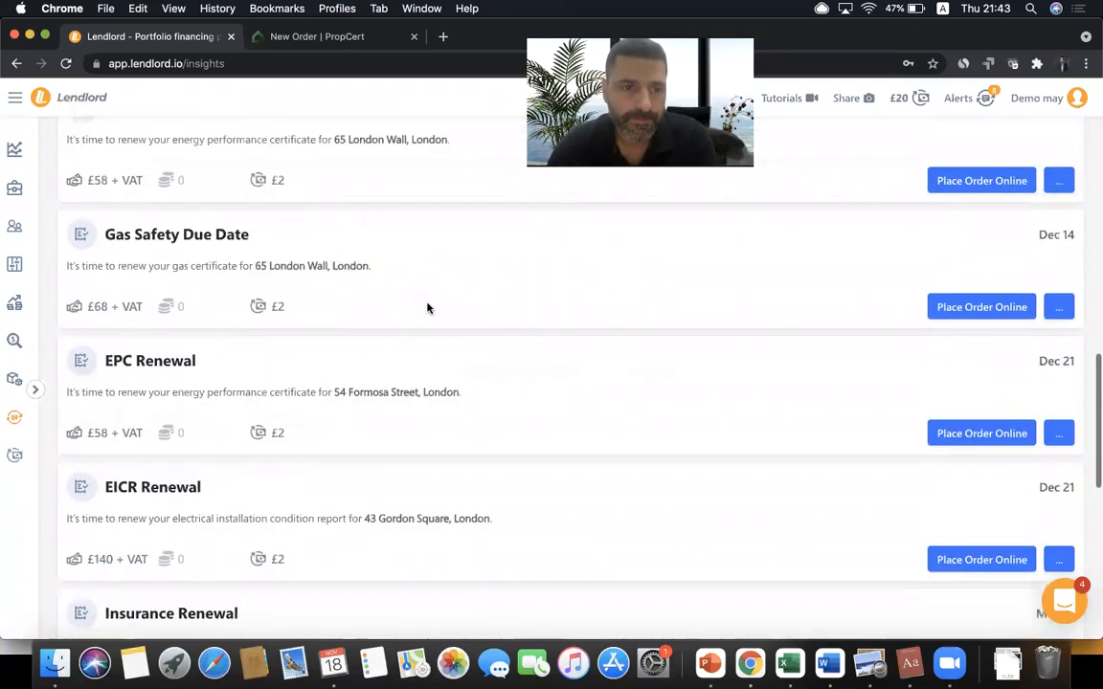
{"action": "scroll", "coordinate": [427, 307], "scroll_direction": "down", "scroll_amount": 8}
{"action": "scroll", "coordinate": [428, 308], "scroll_direction": "up", "scroll_amount": 20}
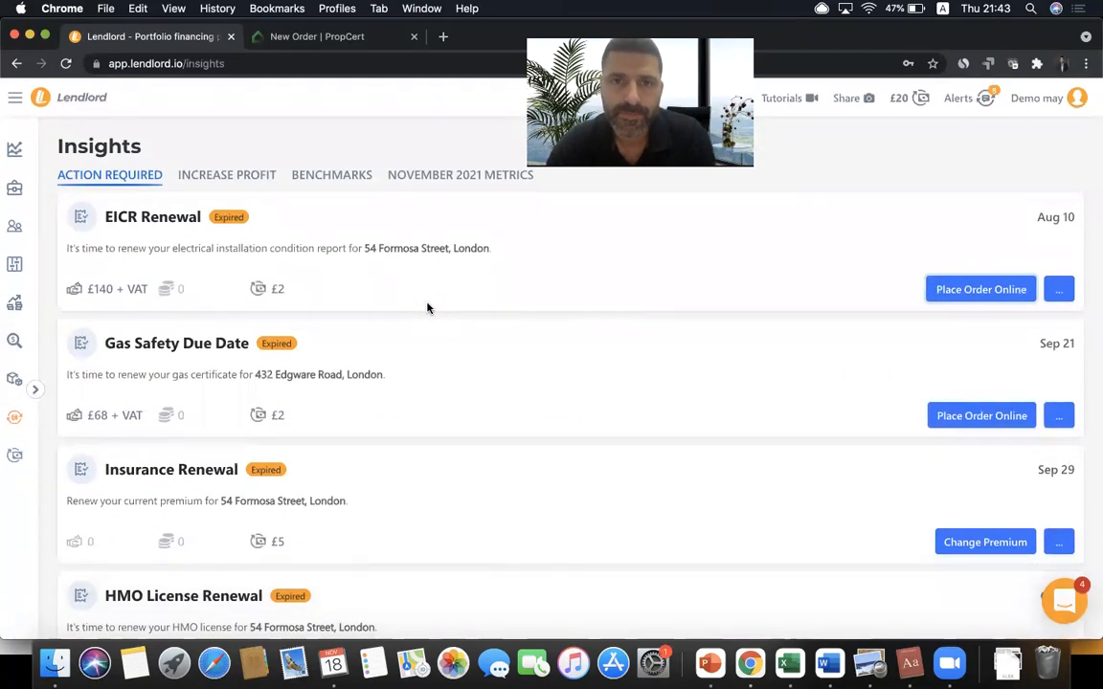
{"action": "left_click", "coordinate": [15, 186]}
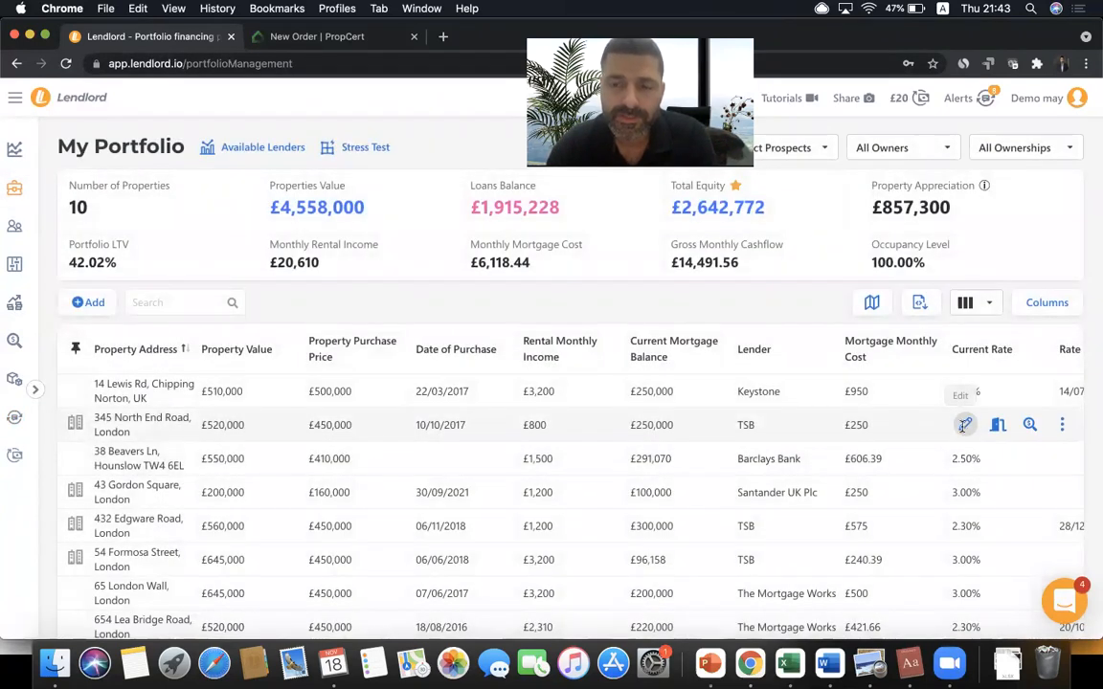
{"action": "left_click", "coordinate": [963, 427]}
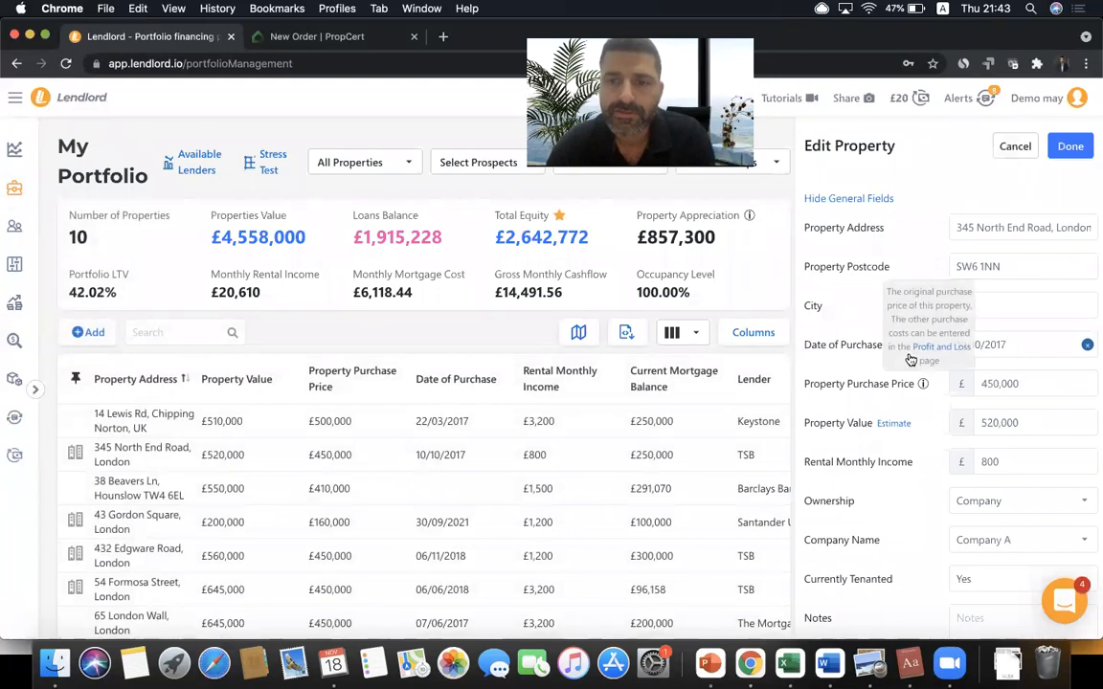
{"action": "scroll", "coordinate": [907, 356], "scroll_direction": "down", "scroll_amount": 5}
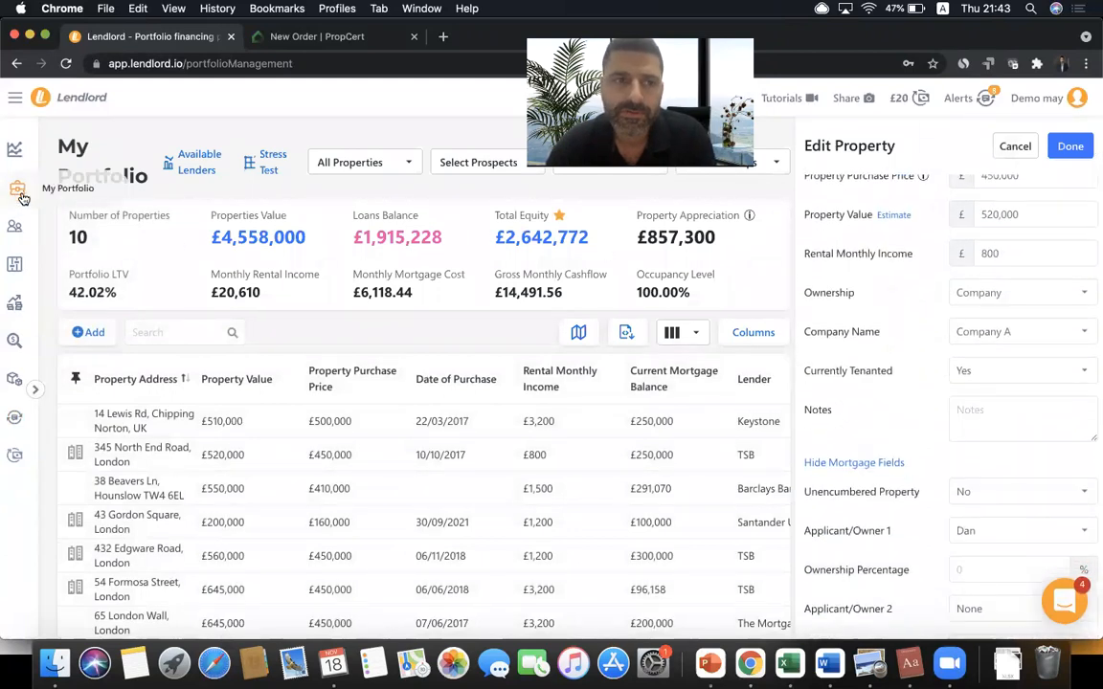
{"action": "left_click", "coordinate": [14, 150]}
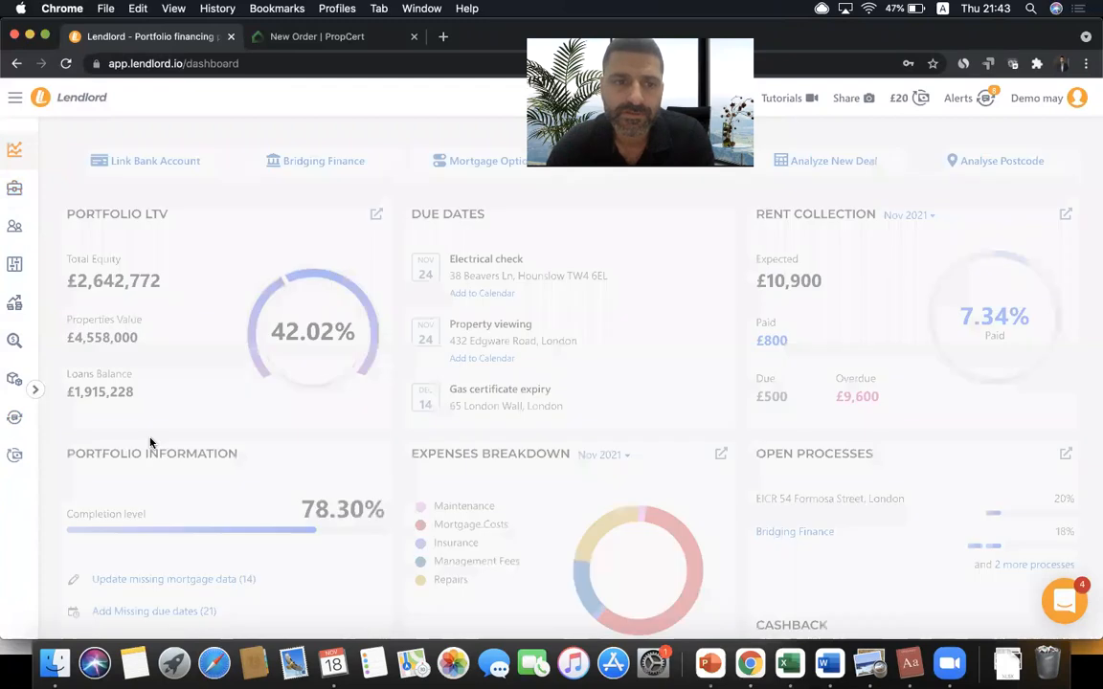
{"action": "scroll", "coordinate": [182, 426], "scroll_direction": "down", "scroll_amount": 4}
{"action": "left_click", "coordinate": [191, 435]}
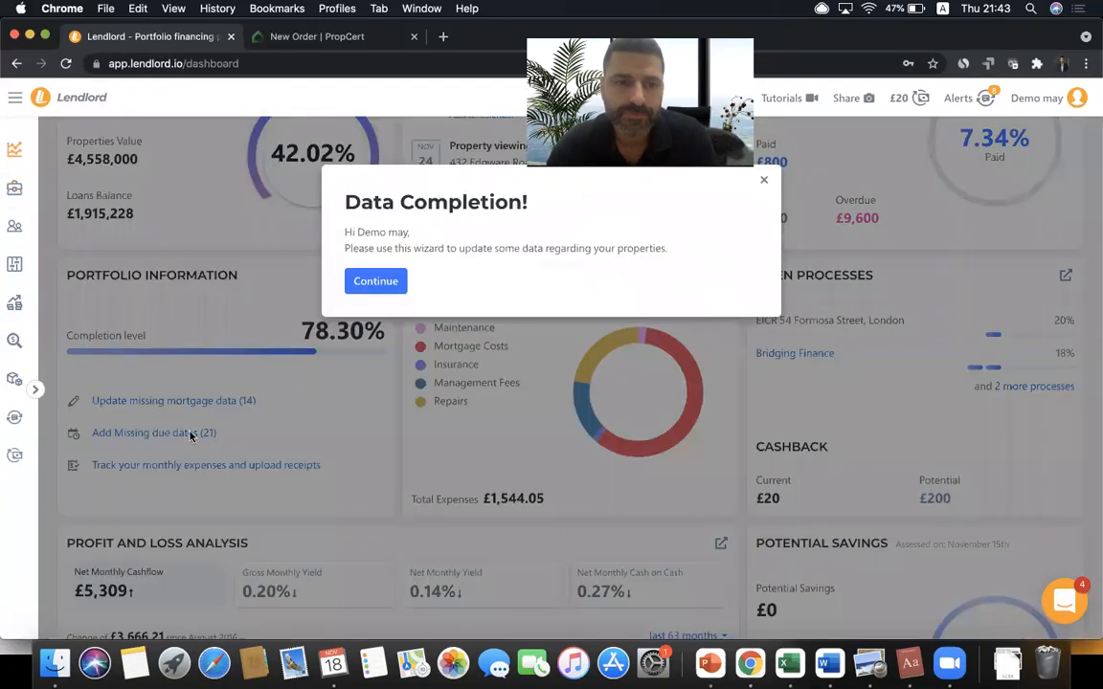
{"action": "left_click", "coordinate": [374, 281]}
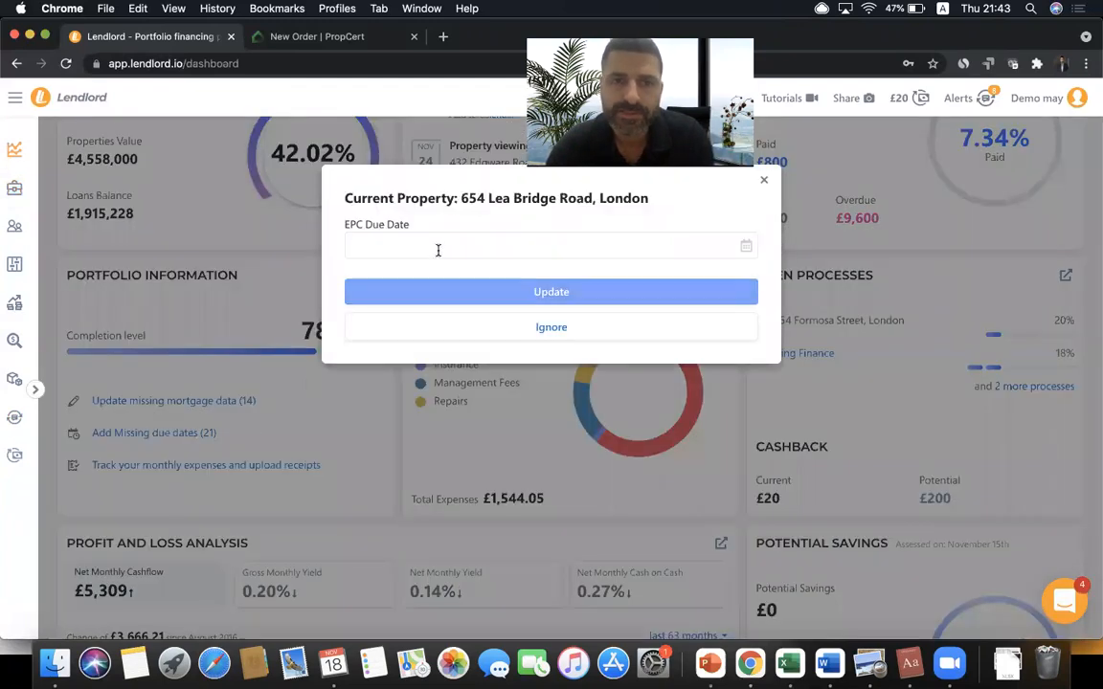
{"action": "left_click", "coordinate": [437, 247]}
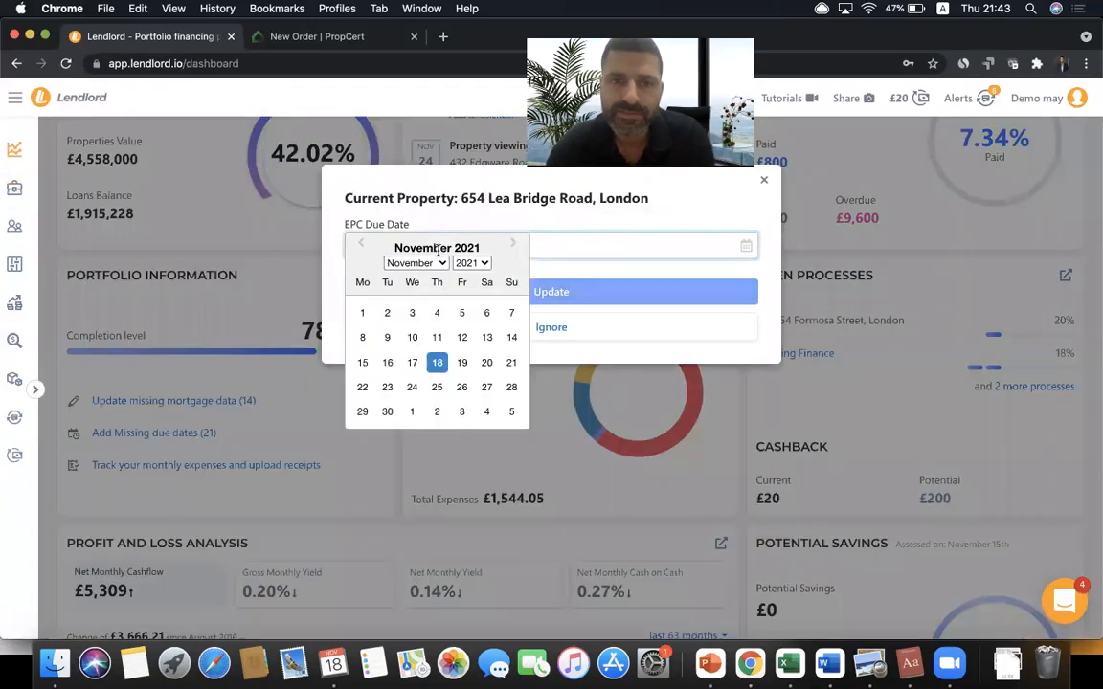
{"action": "left_click", "coordinate": [411, 387]}
{"action": "left_click", "coordinate": [532, 295]}
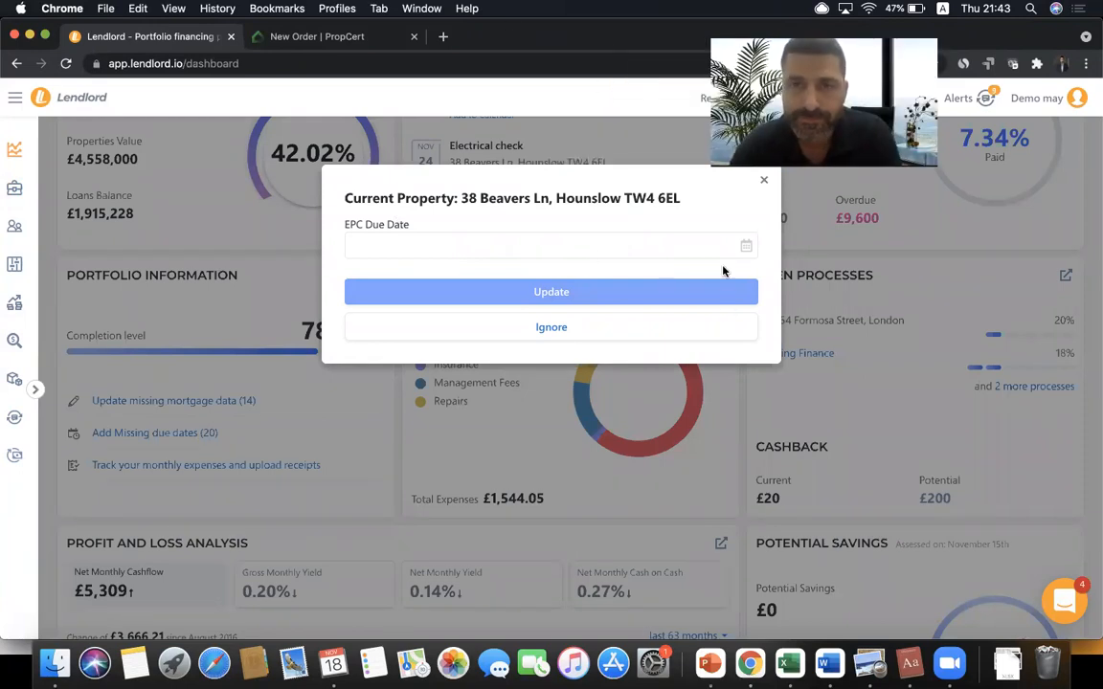
{"action": "left_click", "coordinate": [763, 182]}
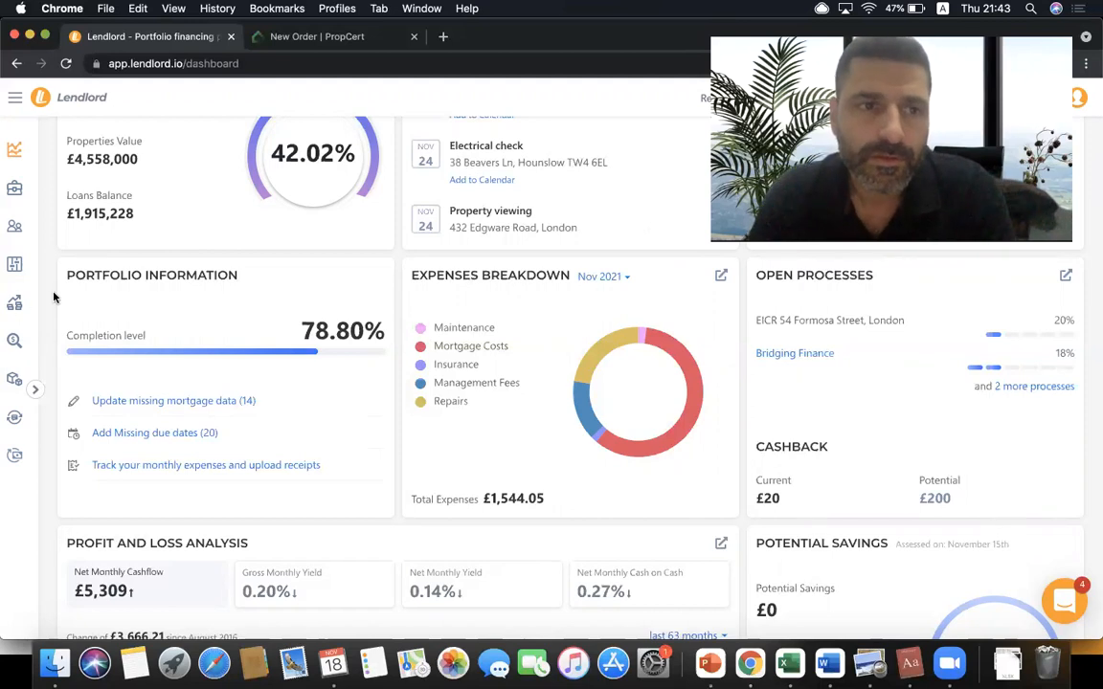
- Open the Expenses Breakdown Report from the Profit and Loss page
{"action": "left_click", "coordinate": [24, 304]}
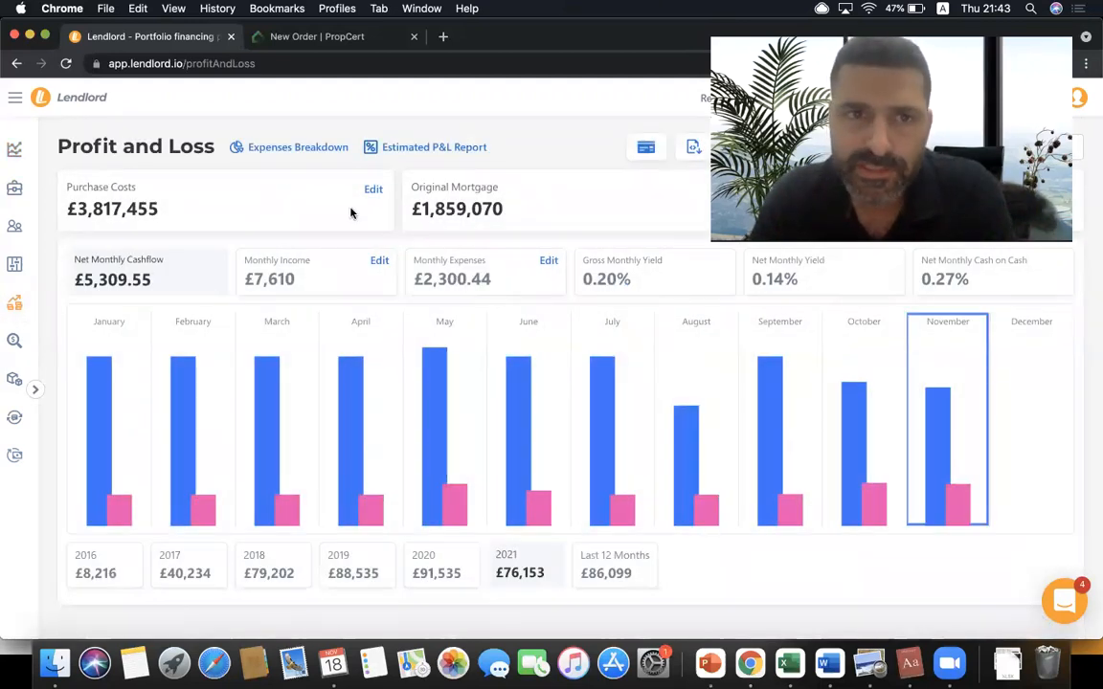
{"action": "left_click", "coordinate": [307, 146]}
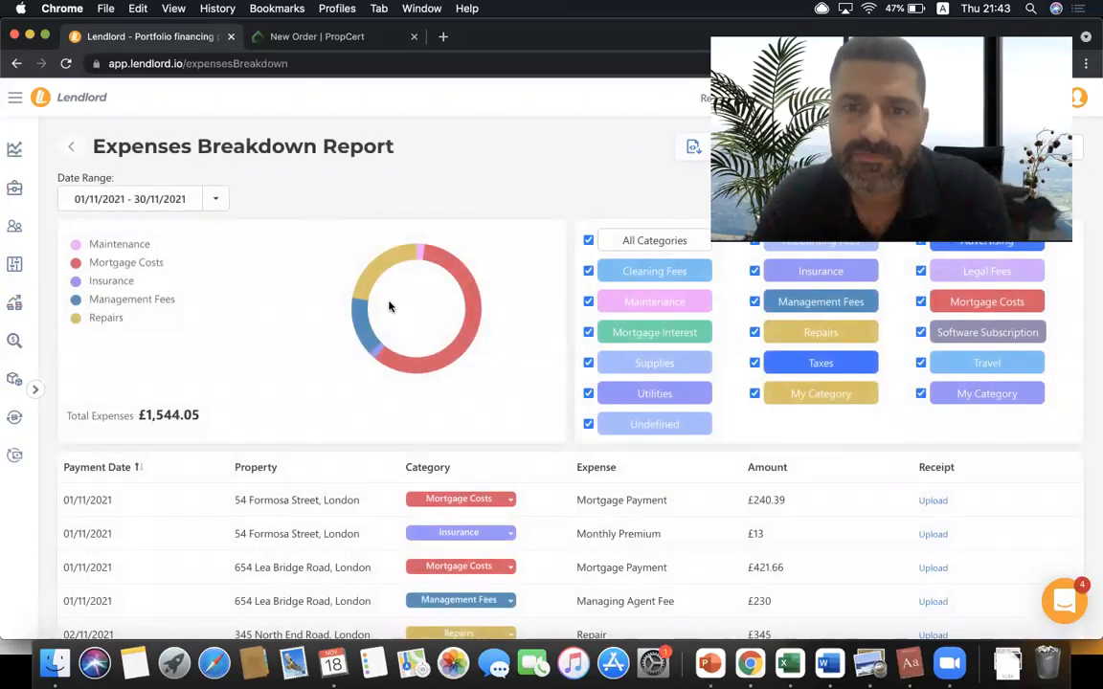
{"action": "scroll", "coordinate": [383, 298], "scroll_direction": "down", "scroll_amount": 3}
{"action": "scroll", "coordinate": [389, 306], "scroll_direction": "up", "scroll_amount": 3}
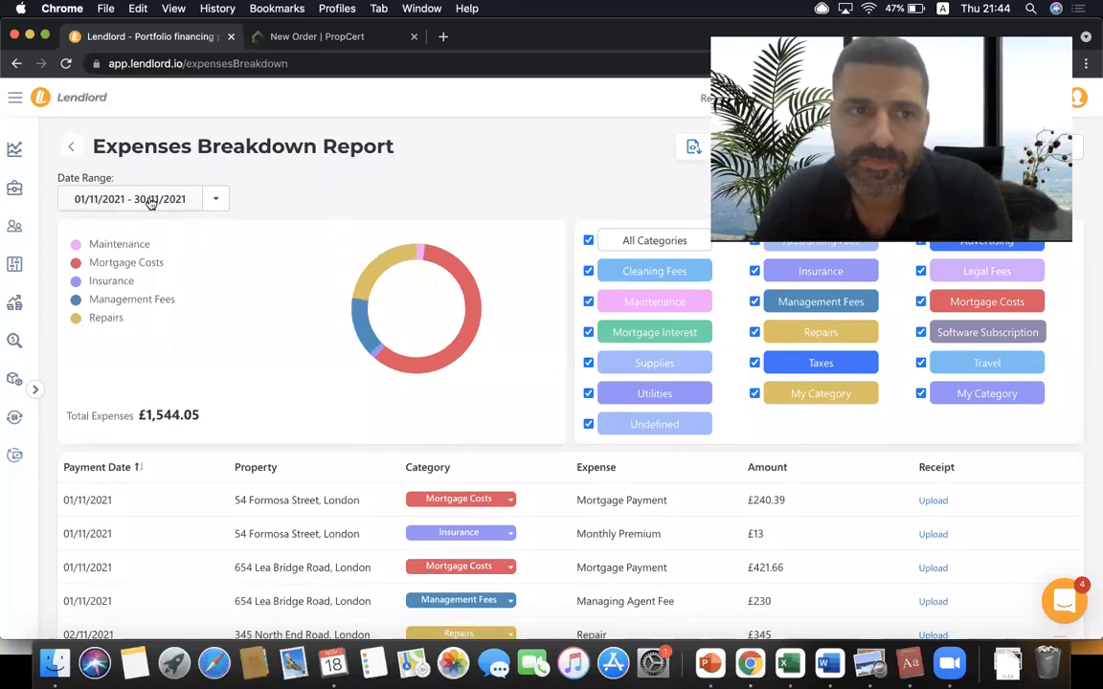
- Switch the expenses breakdown to This quarter, then Last quarter, and go back
{"action": "left_click", "coordinate": [152, 201]}
{"action": "left_click", "coordinate": [226, 201]}
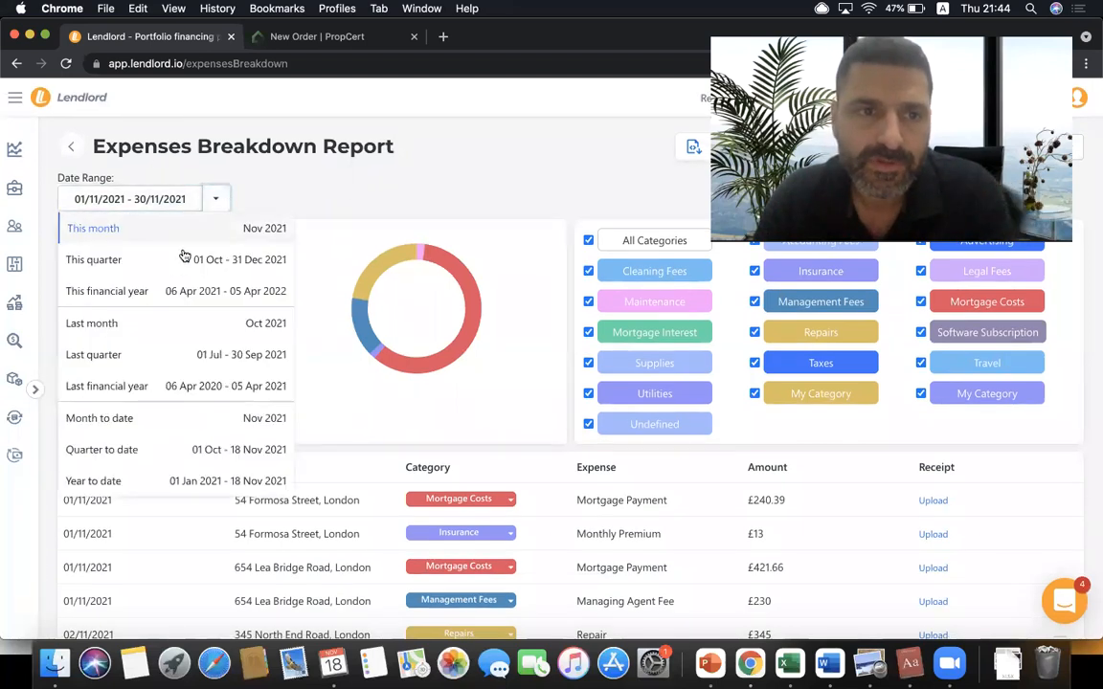
{"action": "left_click", "coordinate": [185, 256]}
{"action": "left_click", "coordinate": [216, 203]}
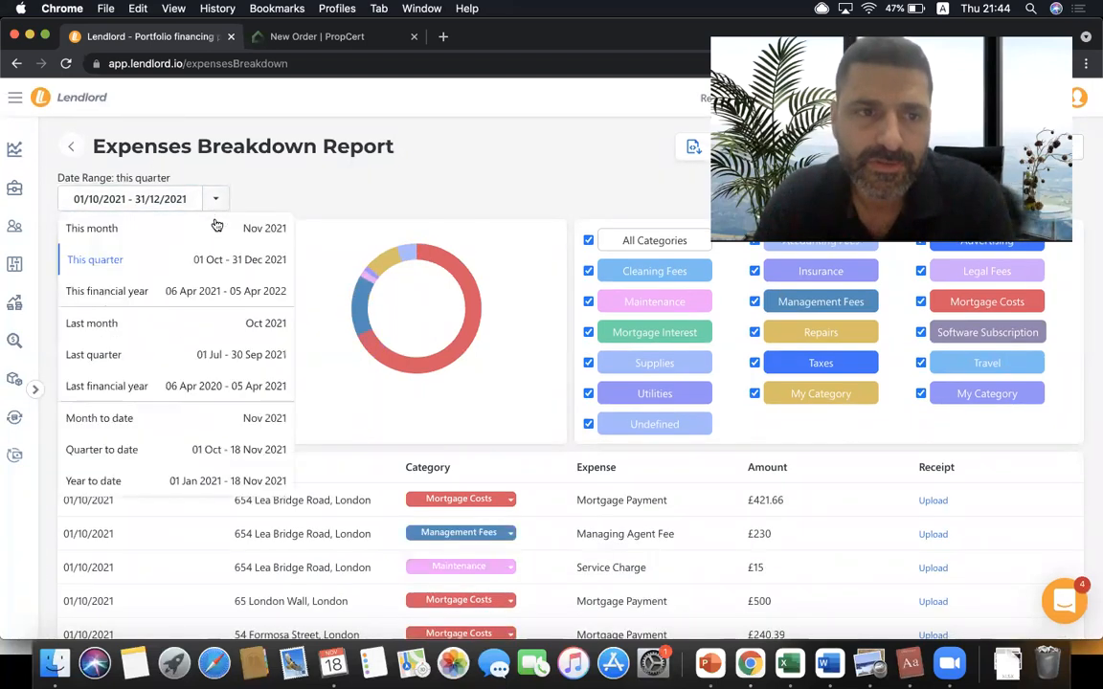
{"action": "left_click", "coordinate": [172, 356]}
{"action": "left_click", "coordinate": [75, 144]}
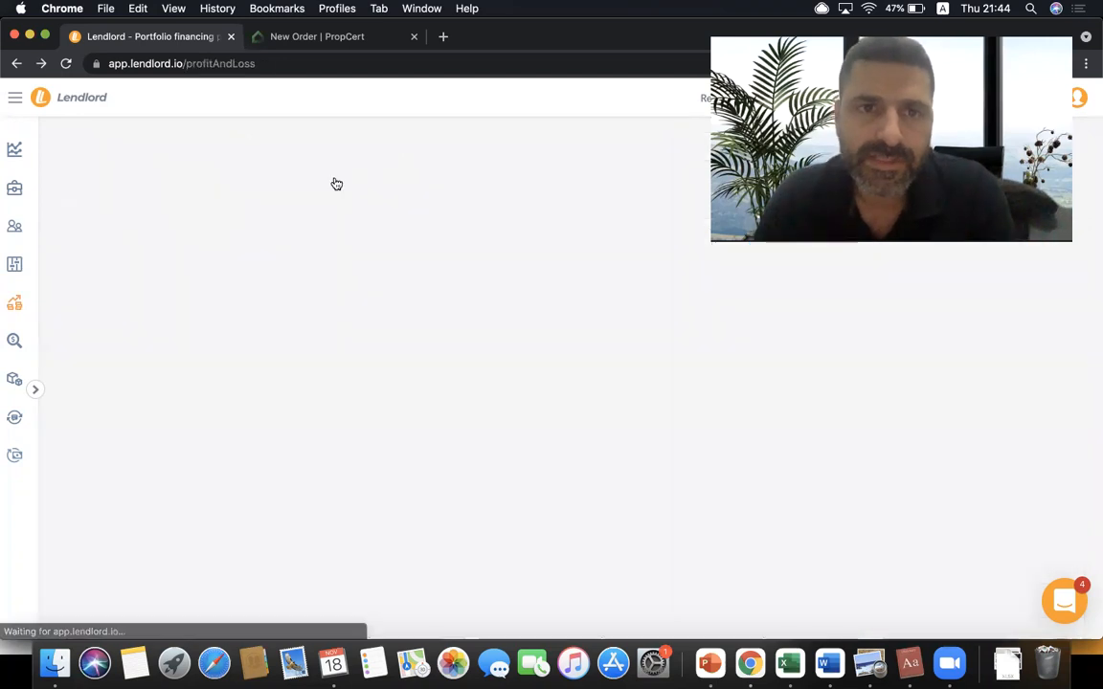
- Show the Estimated P&L Report for the last financial year
{"action": "left_click", "coordinate": [460, 151]}
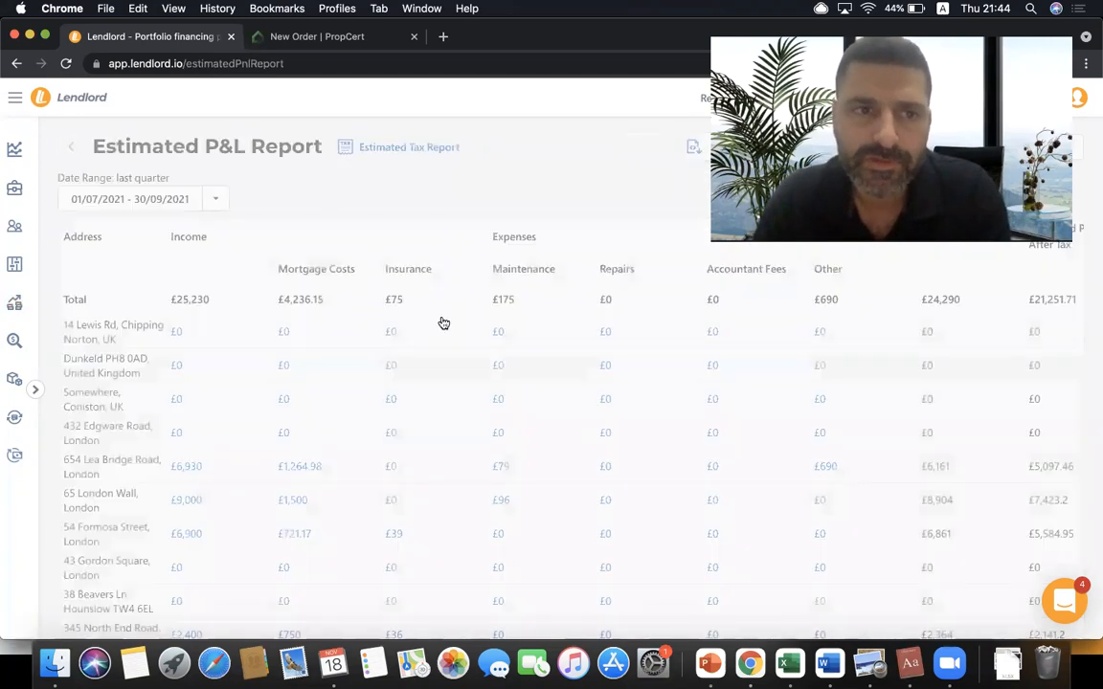
{"action": "left_click", "coordinate": [221, 199]}
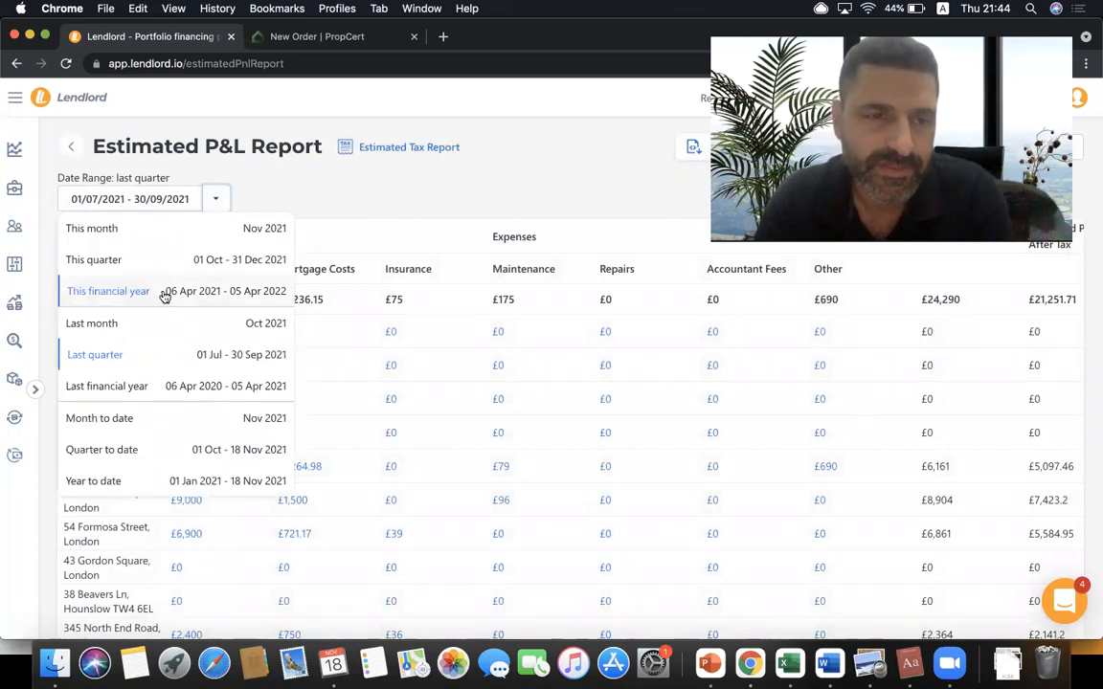
{"action": "left_click", "coordinate": [129, 387]}
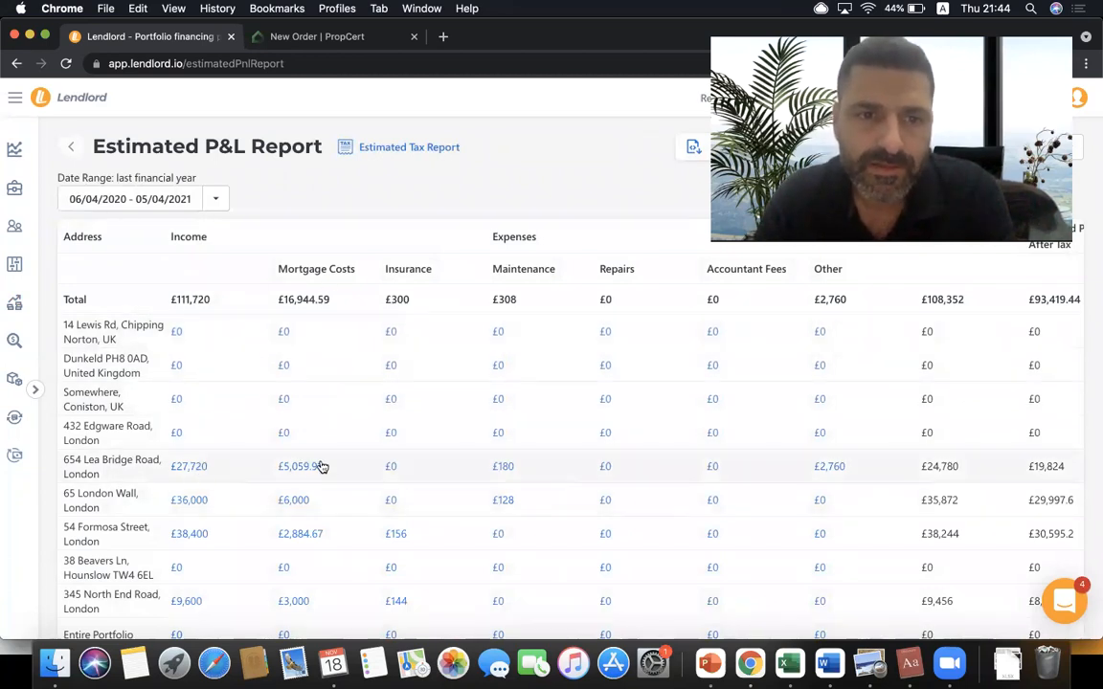
{"action": "scroll", "coordinate": [322, 467], "scroll_direction": "right", "scroll_amount": 2}
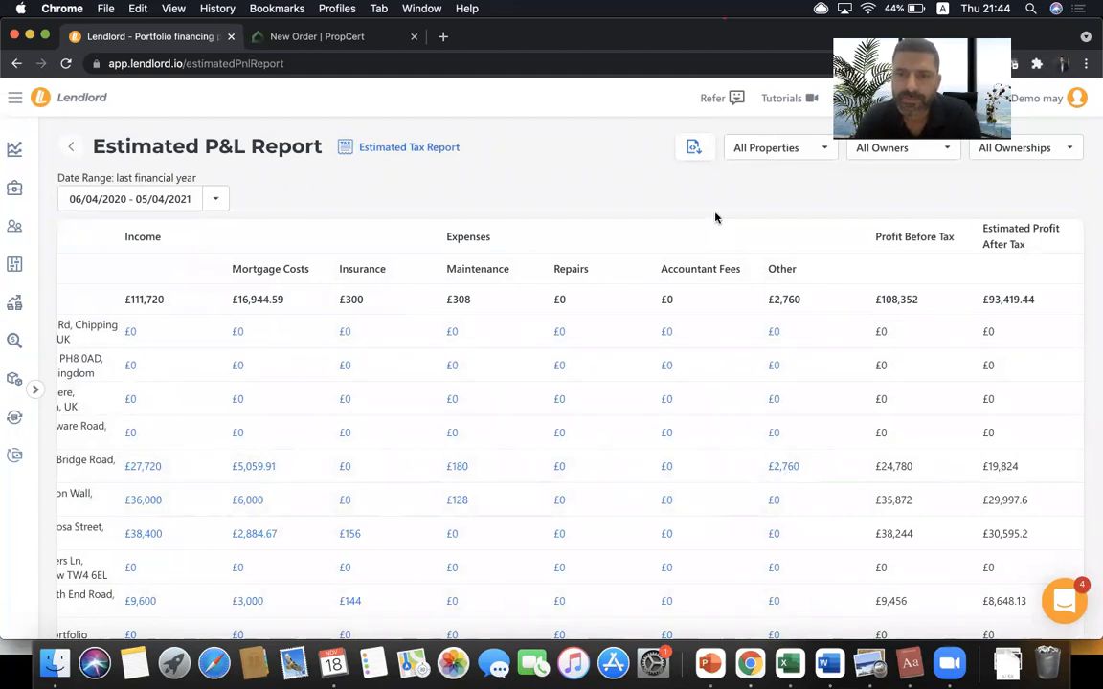
{"action": "left_click", "coordinate": [266, 468]}
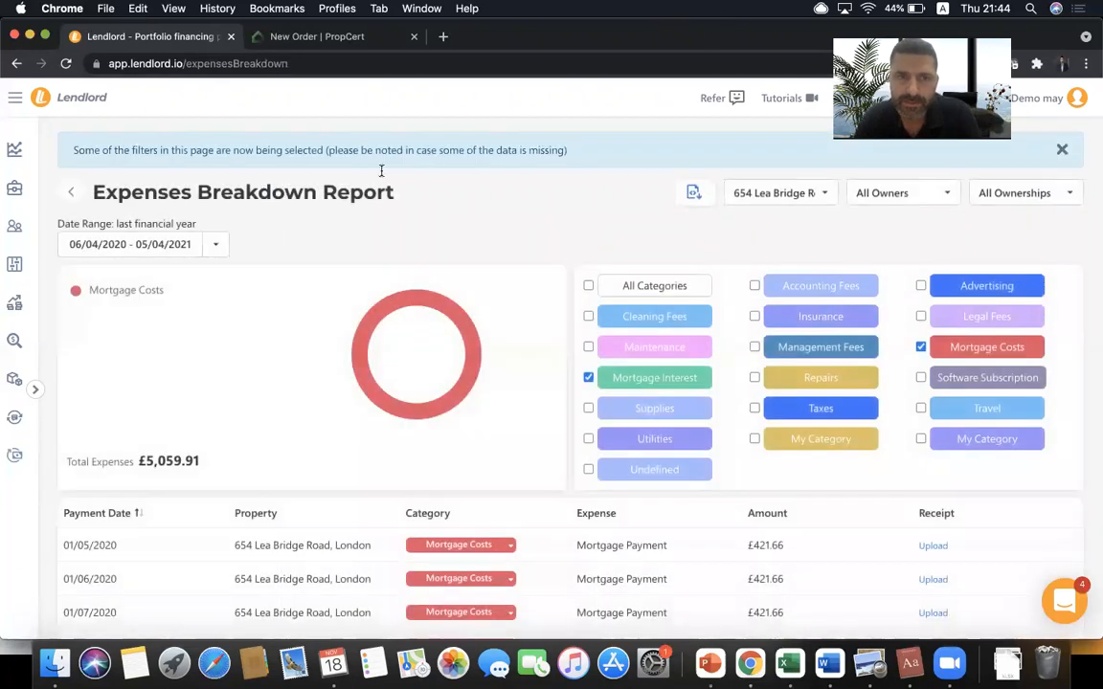
{"action": "triple_click", "coordinate": [272, 192]}
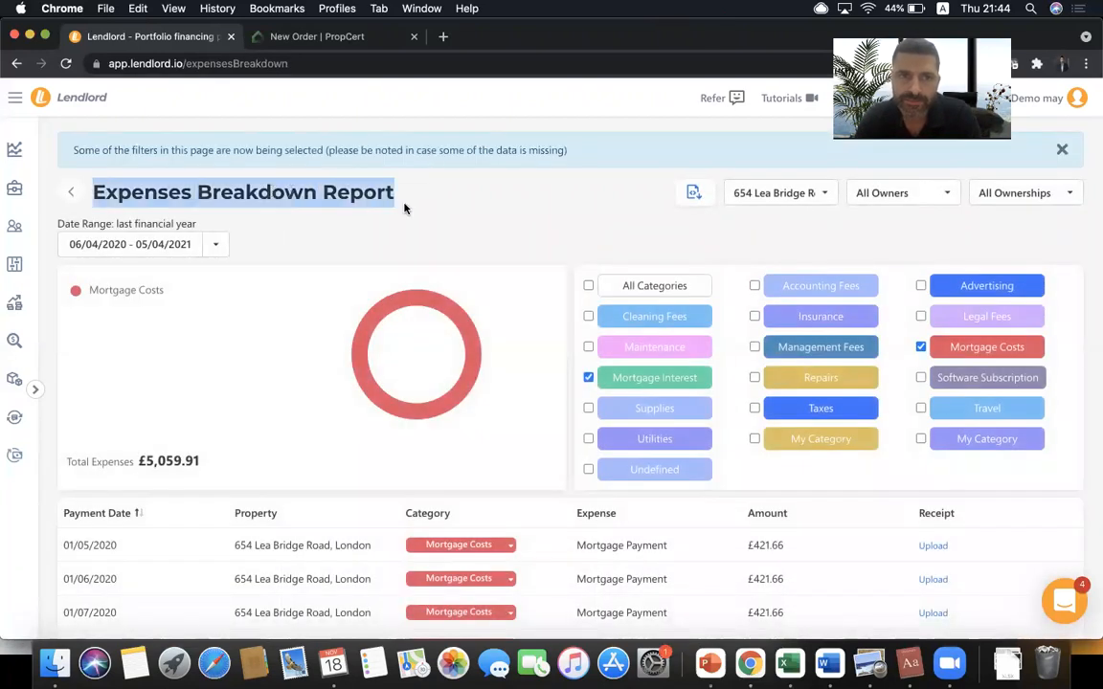
{"action": "left_click", "coordinate": [469, 245]}
{"action": "left_click", "coordinate": [70, 195]}
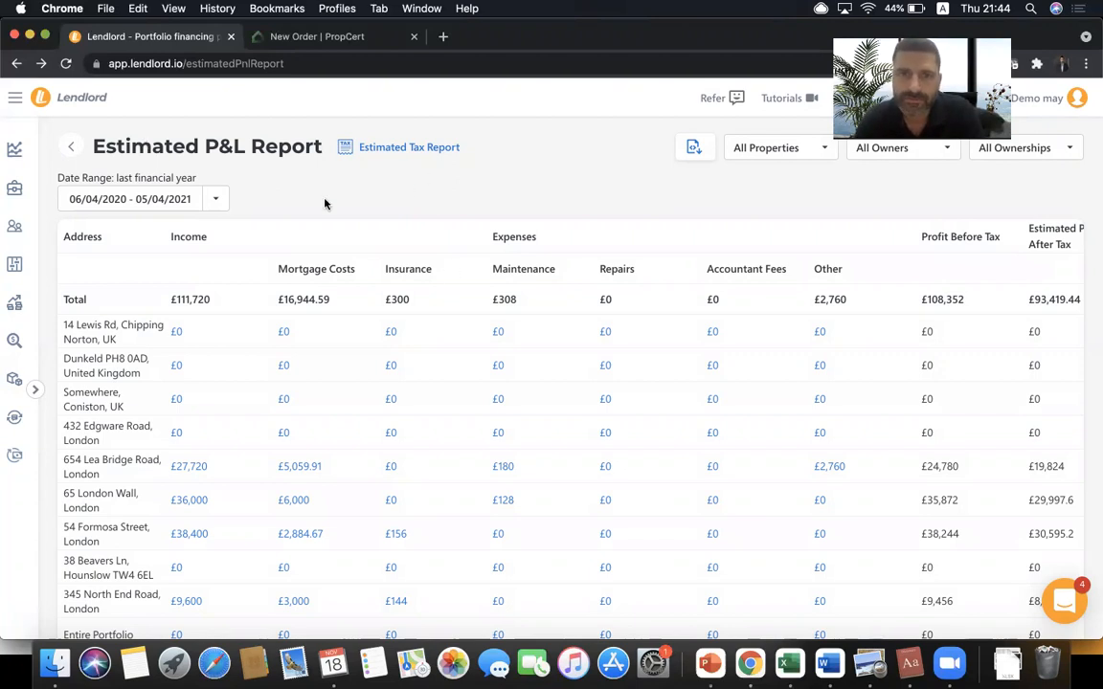
- Go back and reopen the Estimated P&L Report, then switch to the Estimated Tax Report
{"action": "left_click", "coordinate": [76, 147]}
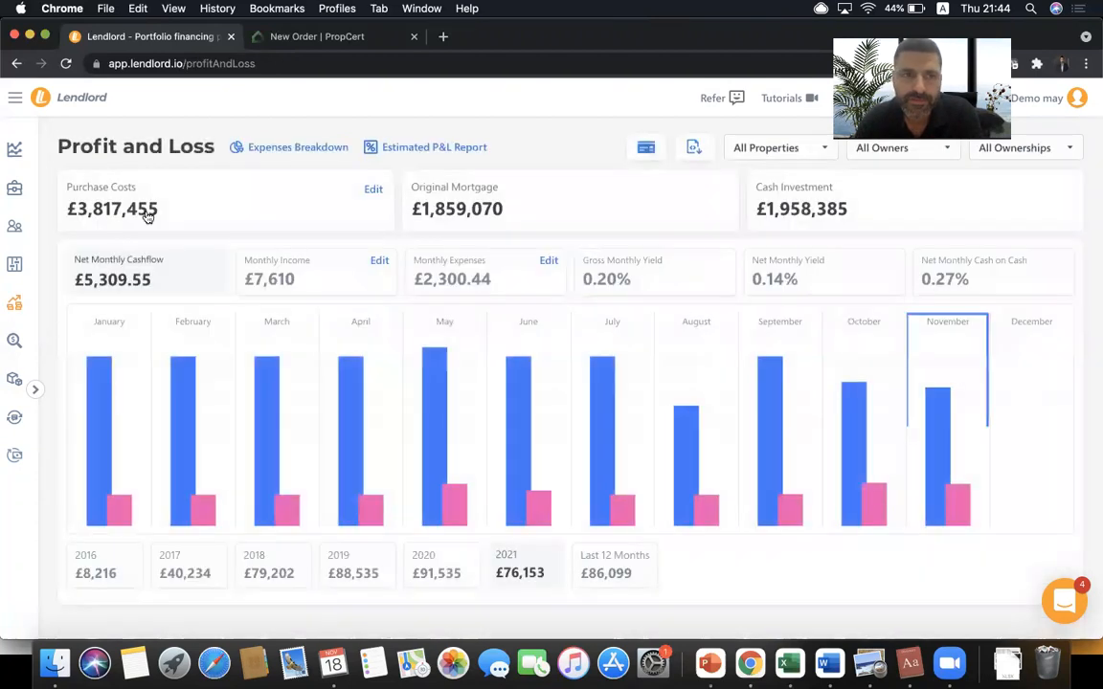
{"action": "left_click", "coordinate": [424, 148]}
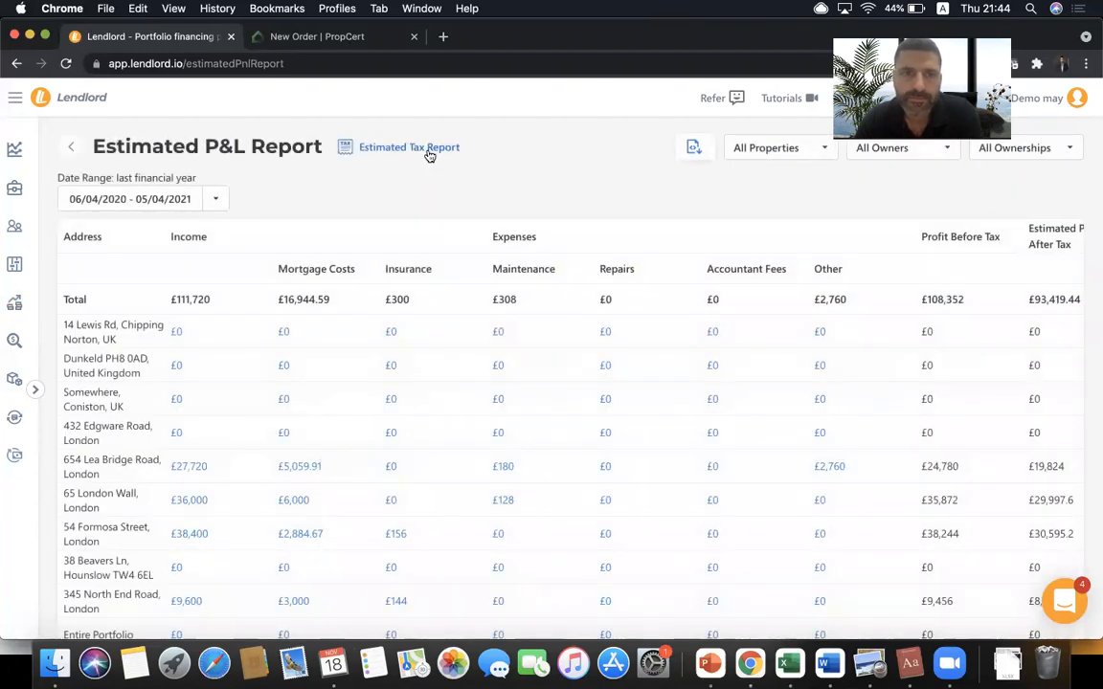
{"action": "left_click", "coordinate": [429, 153]}
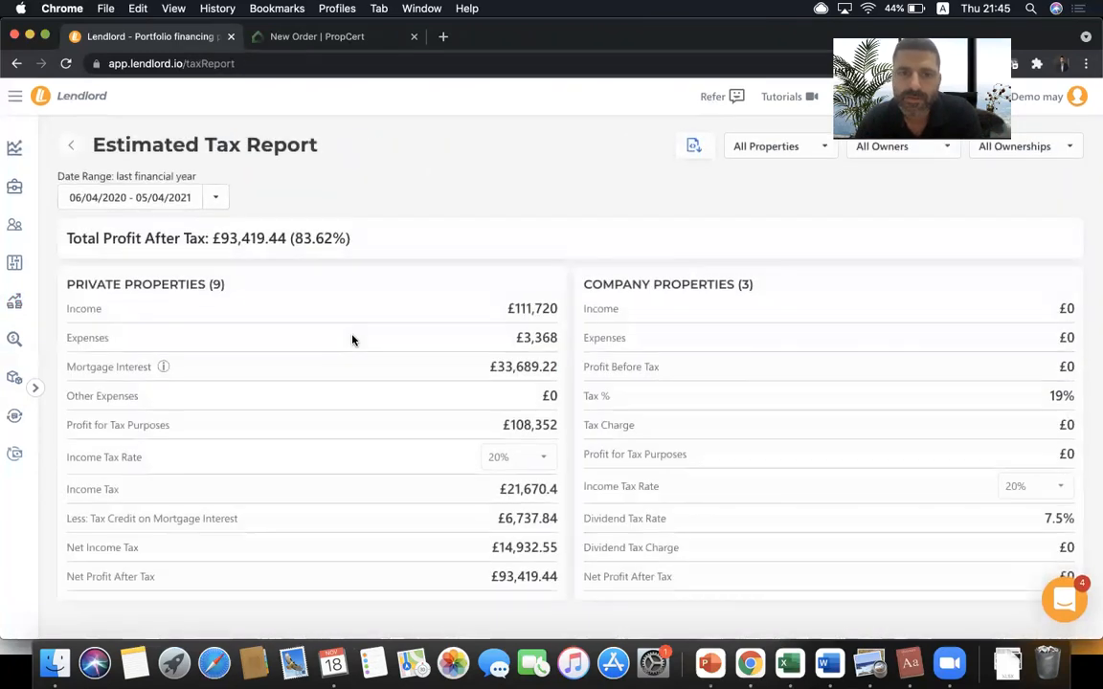
- Highlight the £93,419.44 profit after tax and the COMPANY PROPERTIES (3) heading
{"action": "double_click", "coordinate": [524, 573]}
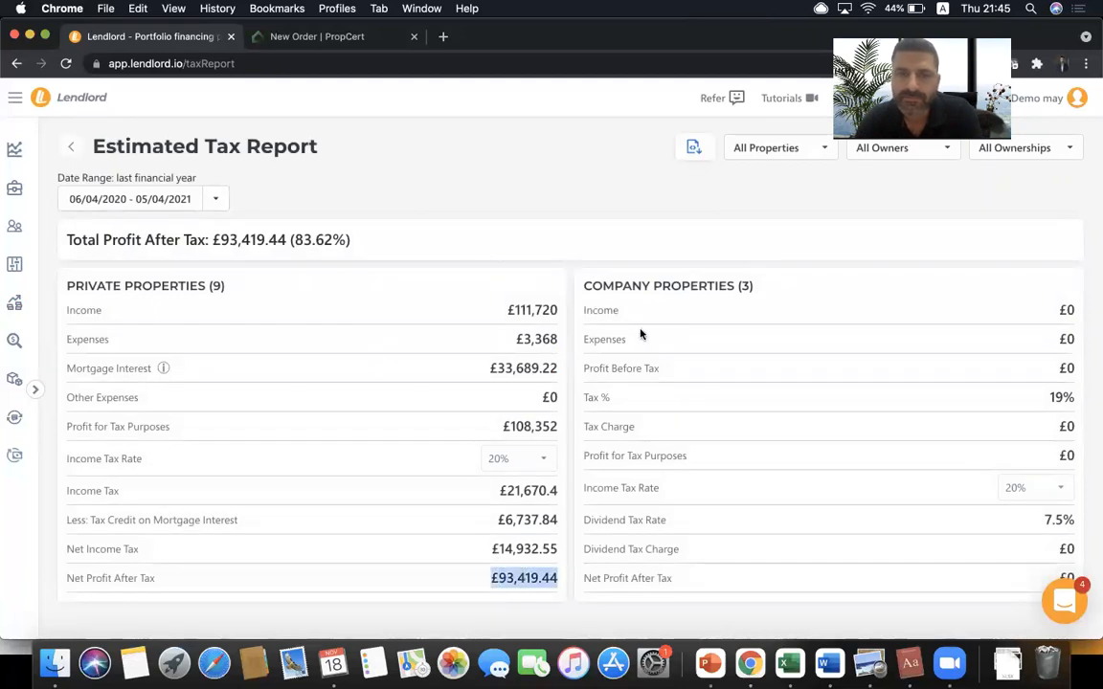
{"action": "left_click", "coordinate": [389, 287]}
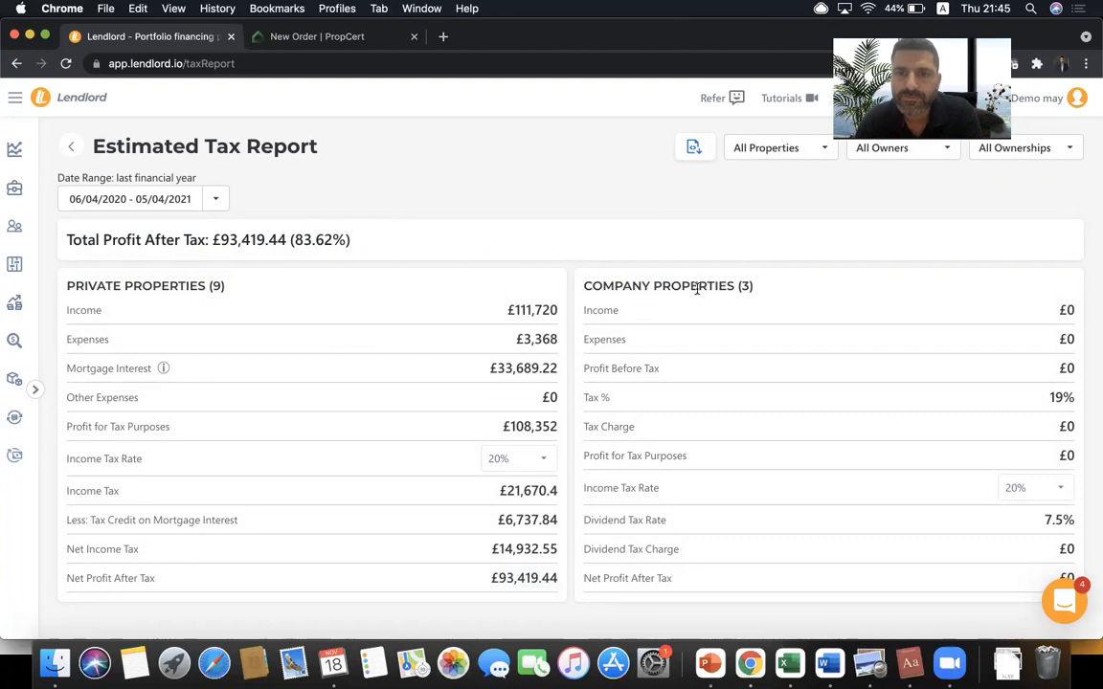
{"action": "triple_click", "coordinate": [696, 287]}
{"action": "left_click", "coordinate": [697, 288]}
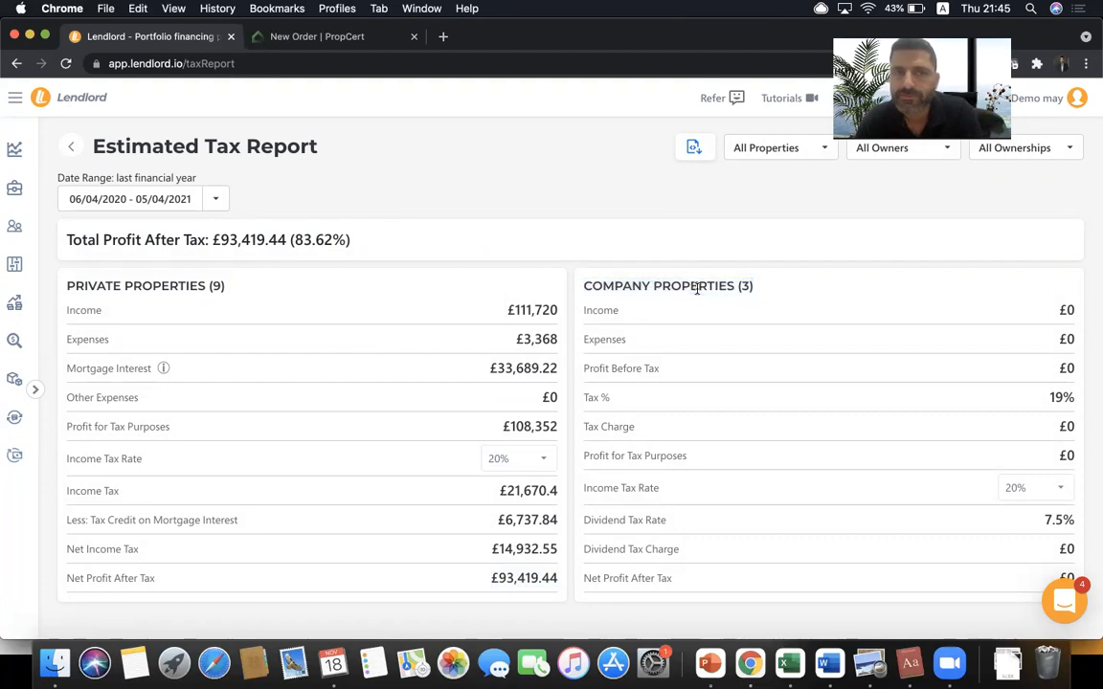
- Return to My Portfolio, browse recent conversations in the Intercom support chat, then close it
{"action": "left_click", "coordinate": [20, 191]}
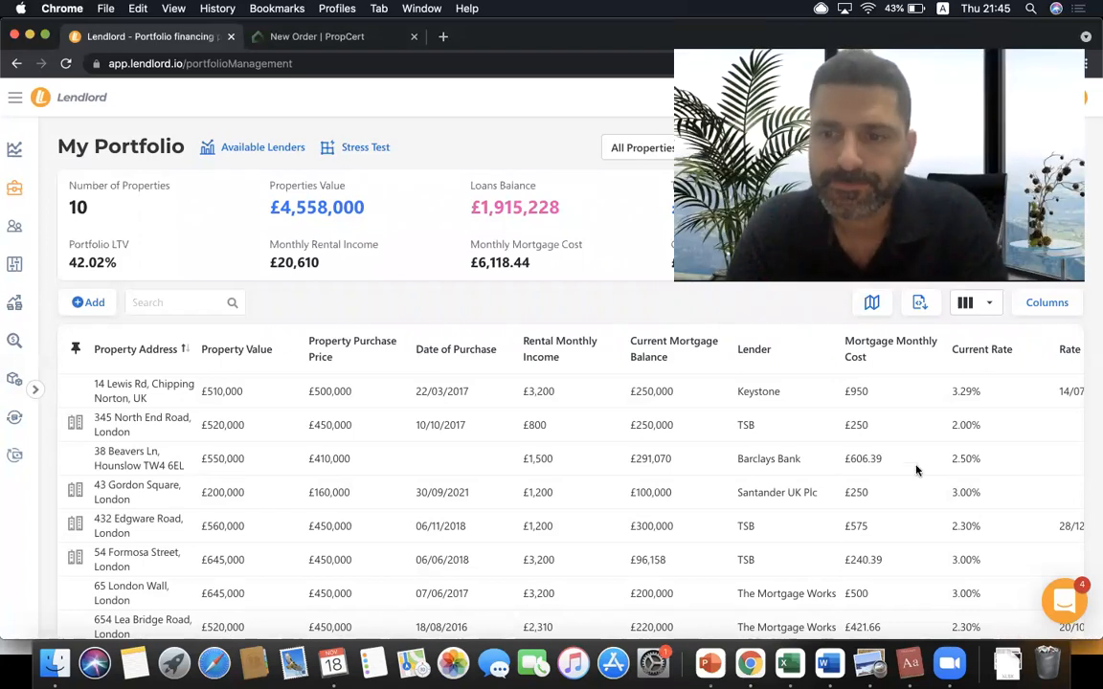
{"action": "left_click", "coordinate": [1062, 602]}
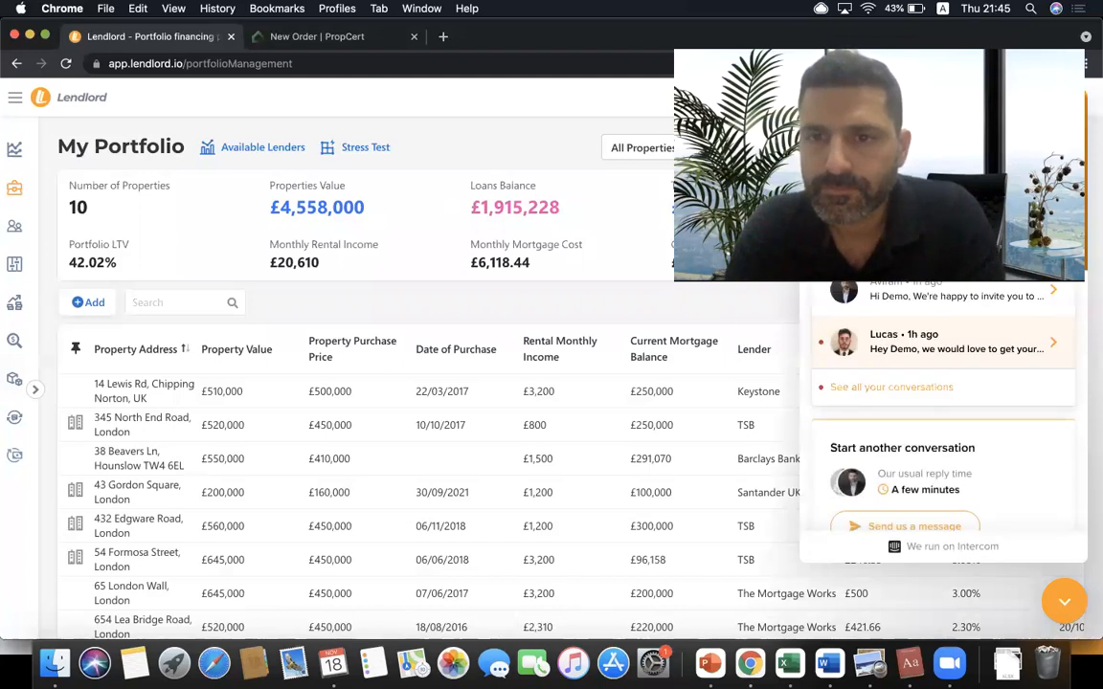
{"action": "scroll", "coordinate": [922, 285], "scroll_direction": "down", "scroll_amount": 1}
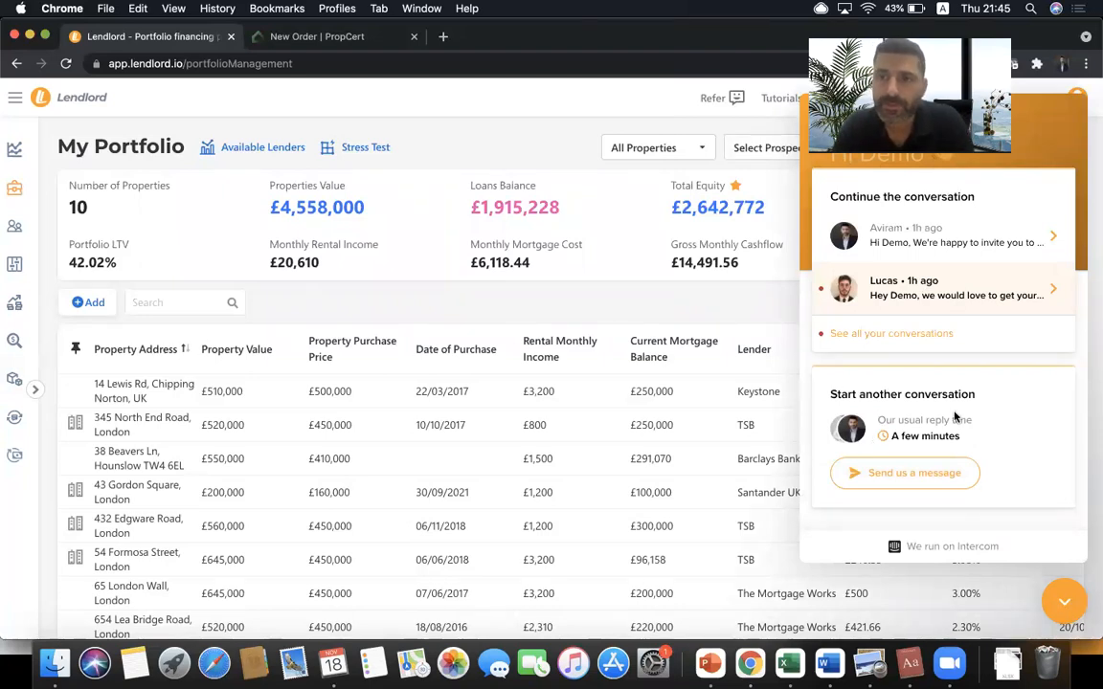
{"action": "left_click", "coordinate": [1068, 598]}
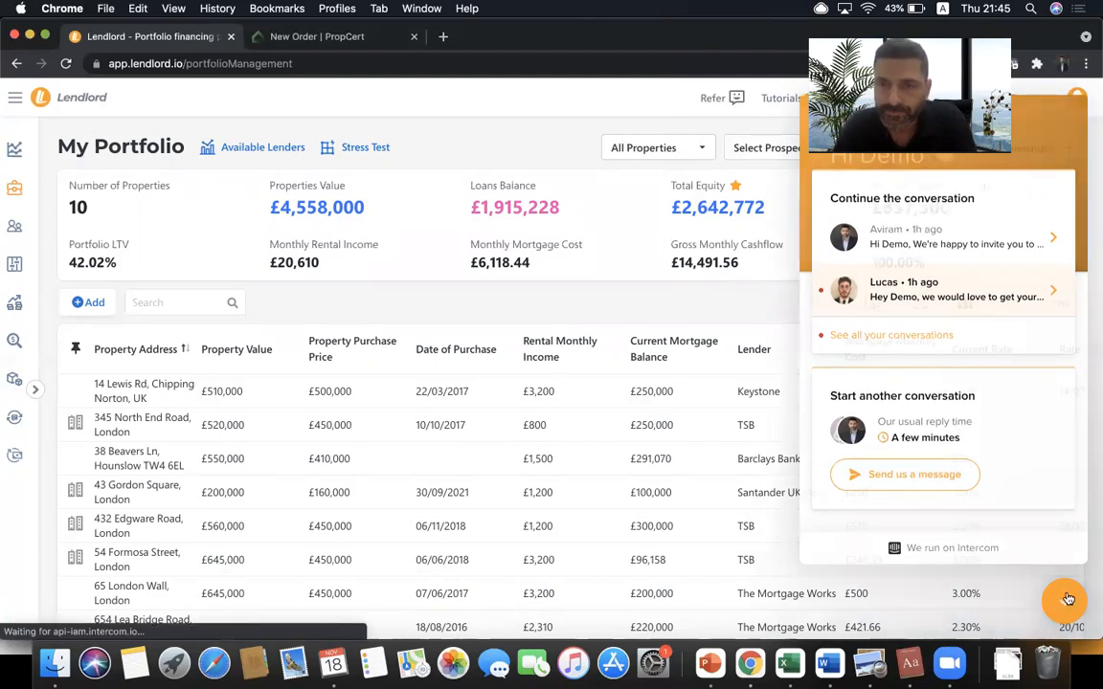
- Advance the agenda slideshow to 'How to upload and store documents' and return to Lendlord
{"action": "left_click", "coordinate": [709, 663]}
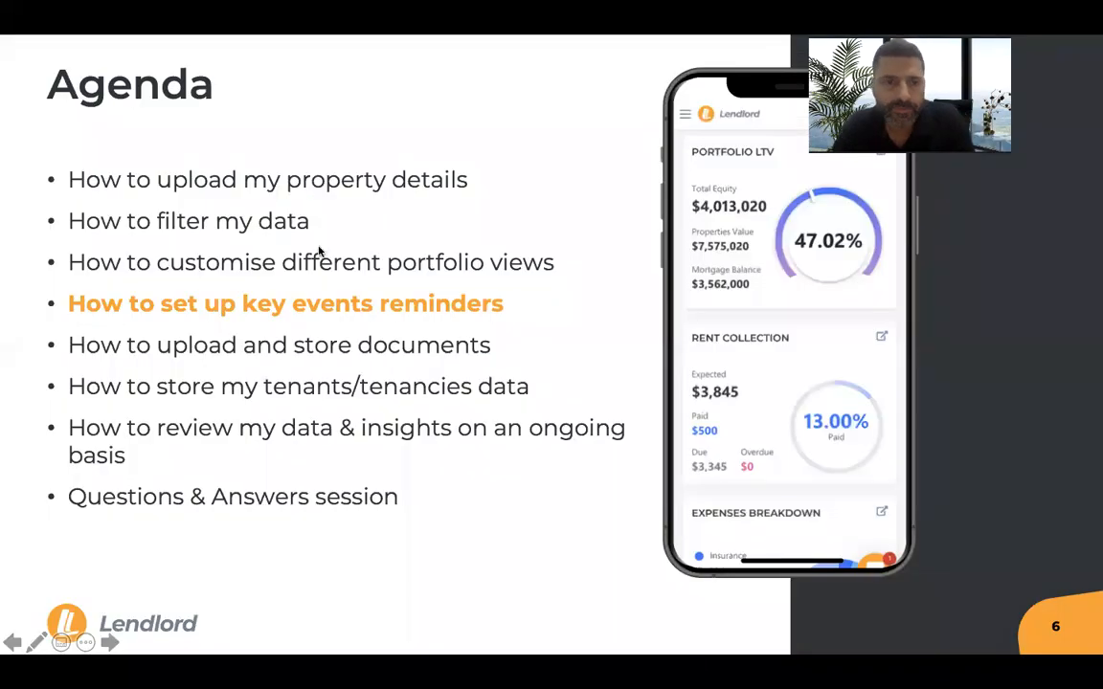
{"action": "left_click", "coordinate": [324, 315]}
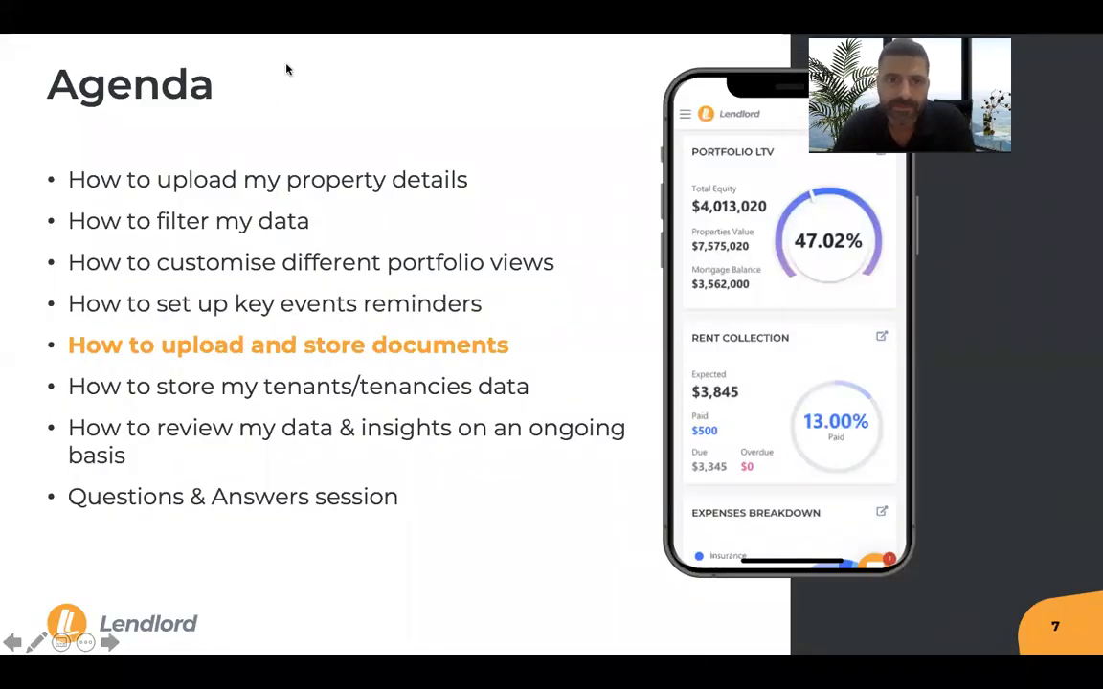
{"action": "key", "text": "super+Tab"}
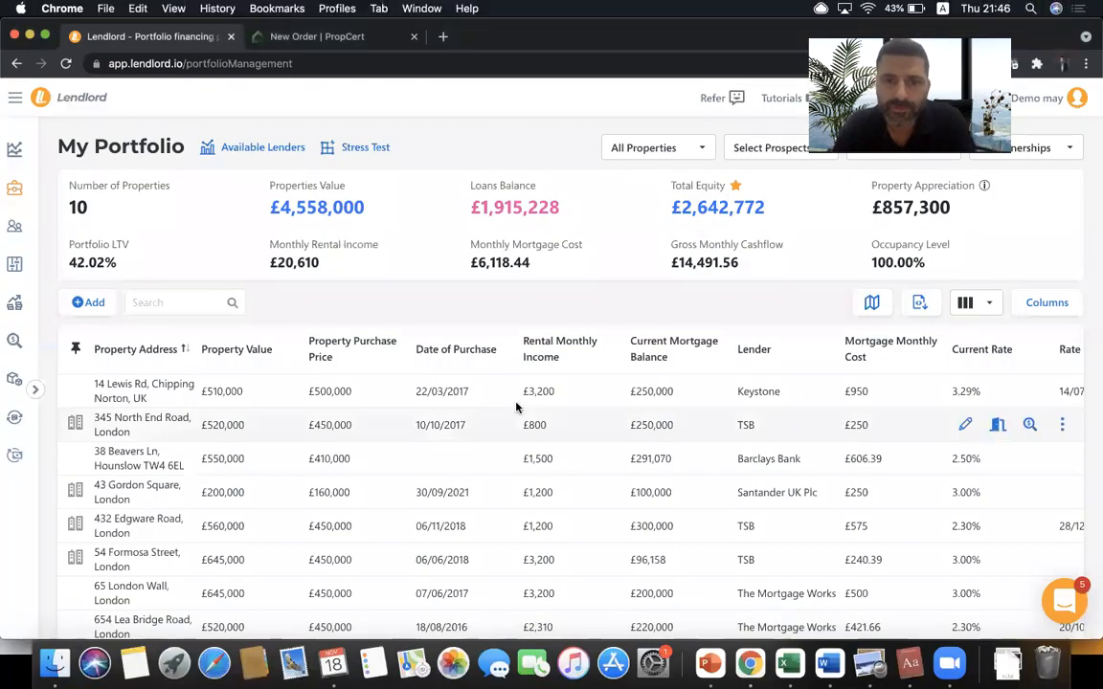
{"action": "left_click", "coordinate": [1062, 431]}
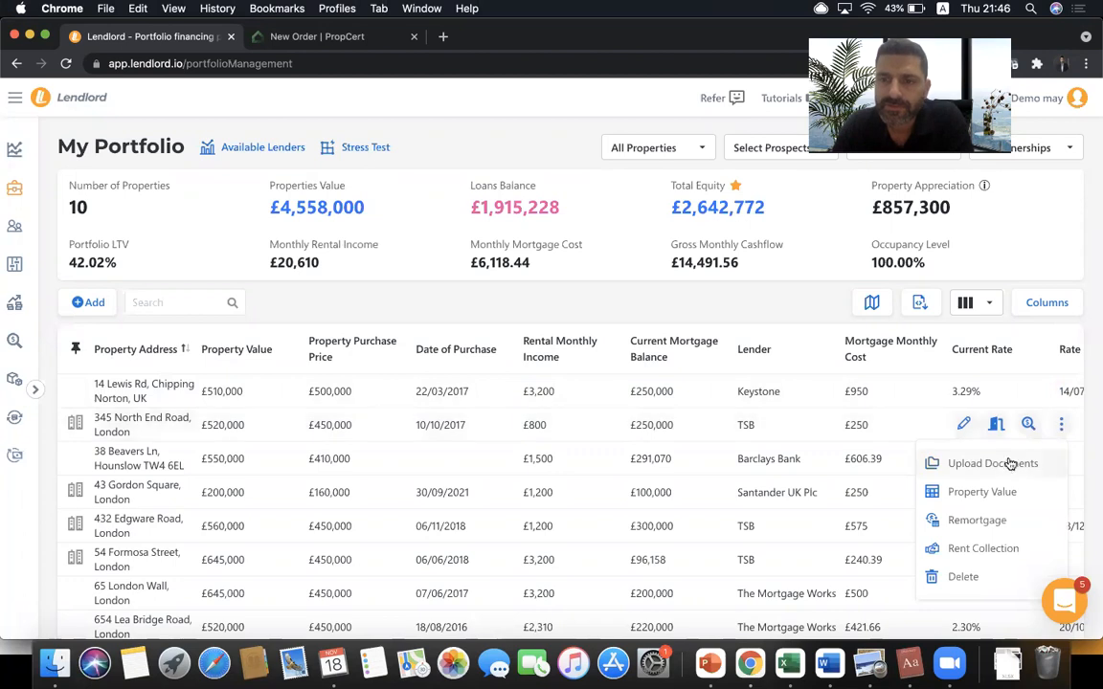
{"action": "left_click", "coordinate": [974, 474]}
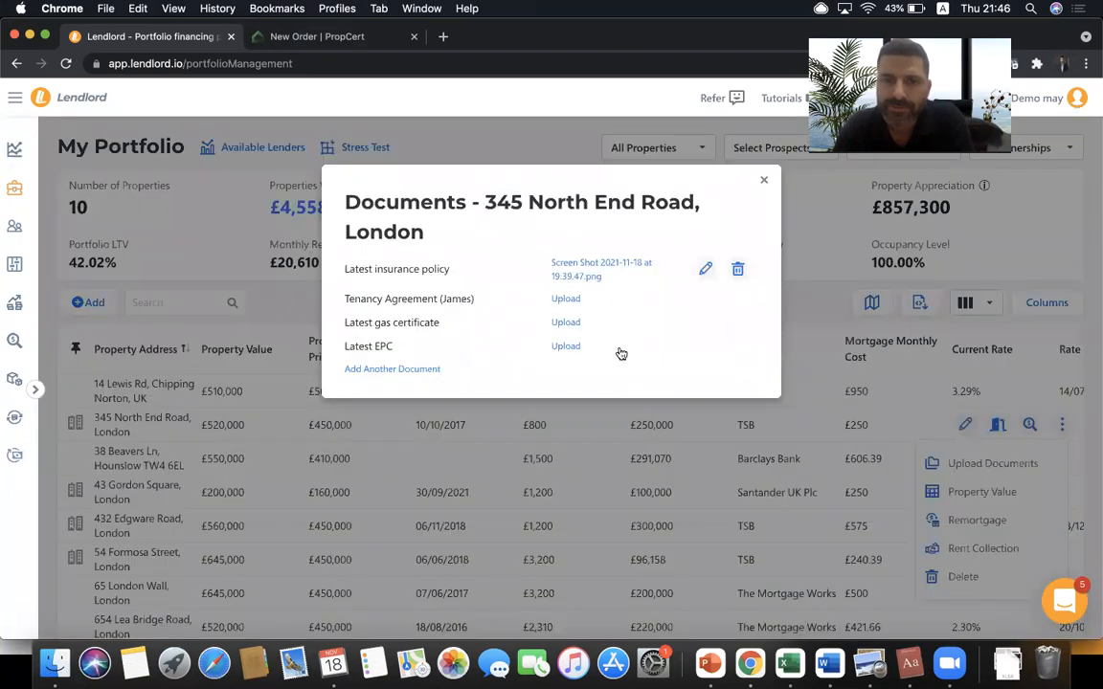
{"action": "left_click_drag", "start_coordinate": [485, 198], "coordinate": [485, 229]}
{"action": "left_click", "coordinate": [423, 266]}
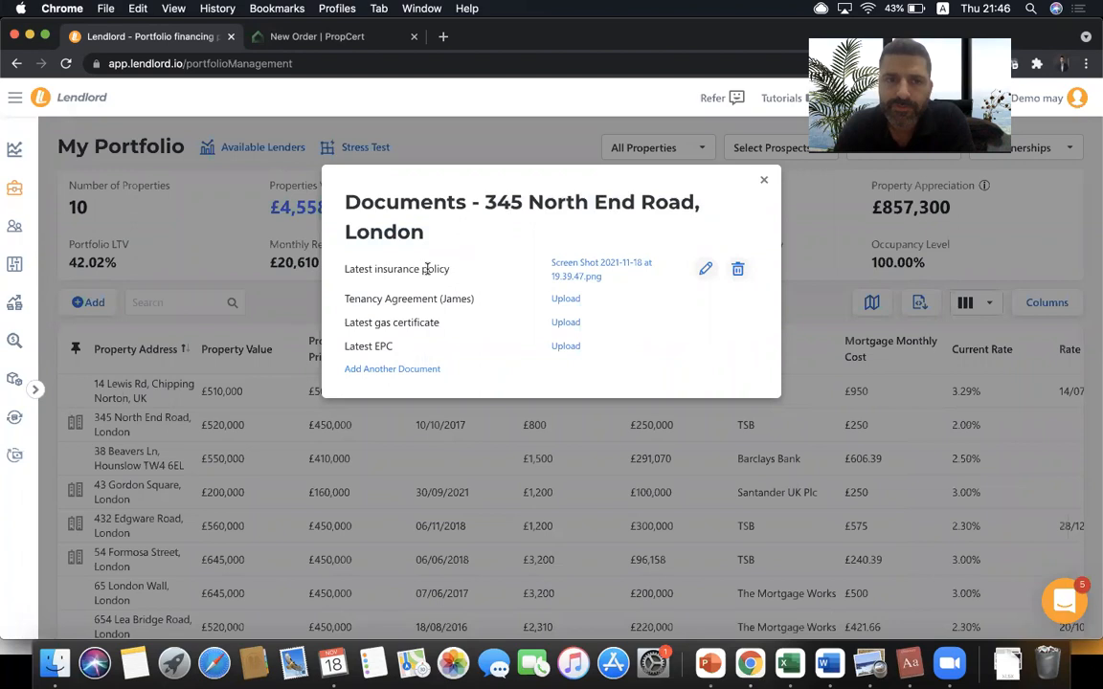
{"action": "triple_click", "coordinate": [388, 298]}
{"action": "left_click", "coordinate": [387, 318]}
{"action": "double_click", "coordinate": [388, 319]}
{"action": "left_click", "coordinate": [440, 337]}
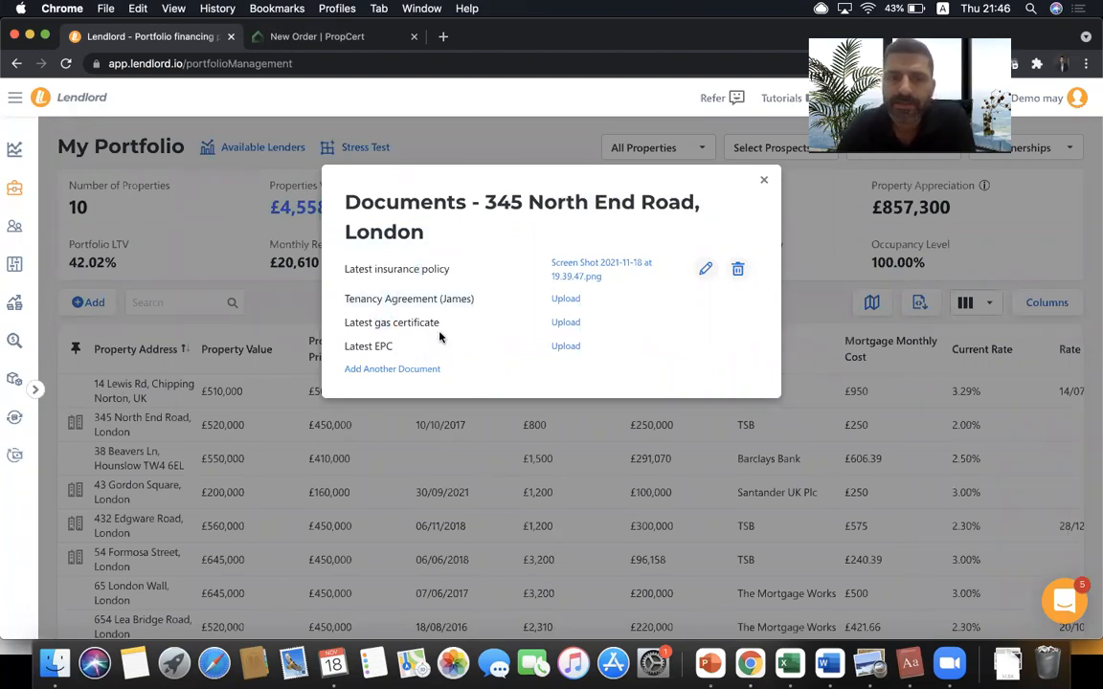
- Add an 'HMO License' document slot and start uploading it from the Desktop
{"action": "left_click", "coordinate": [400, 369]}
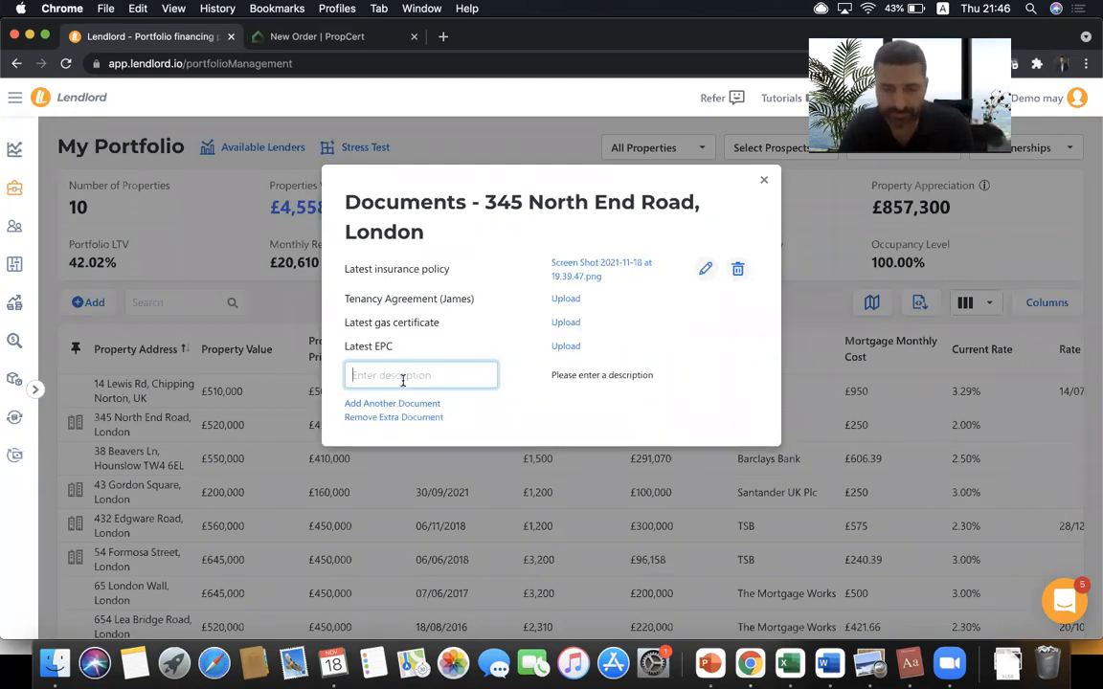
{"action": "type", "text": "HMO Li"}
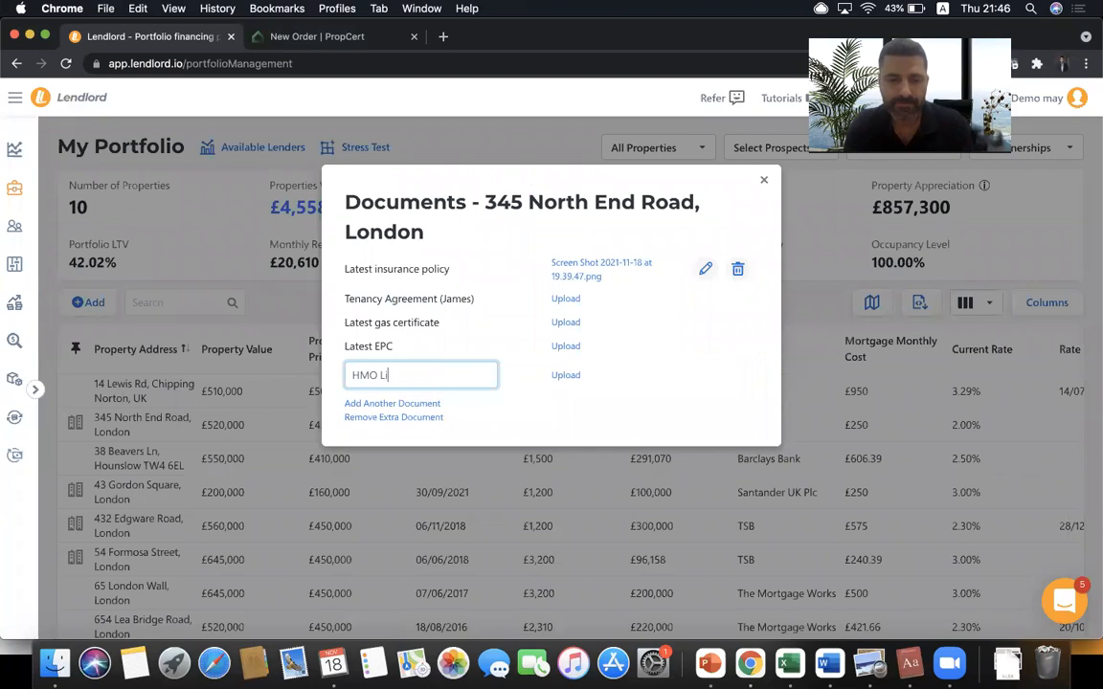
{"action": "type", "text": "cense"}
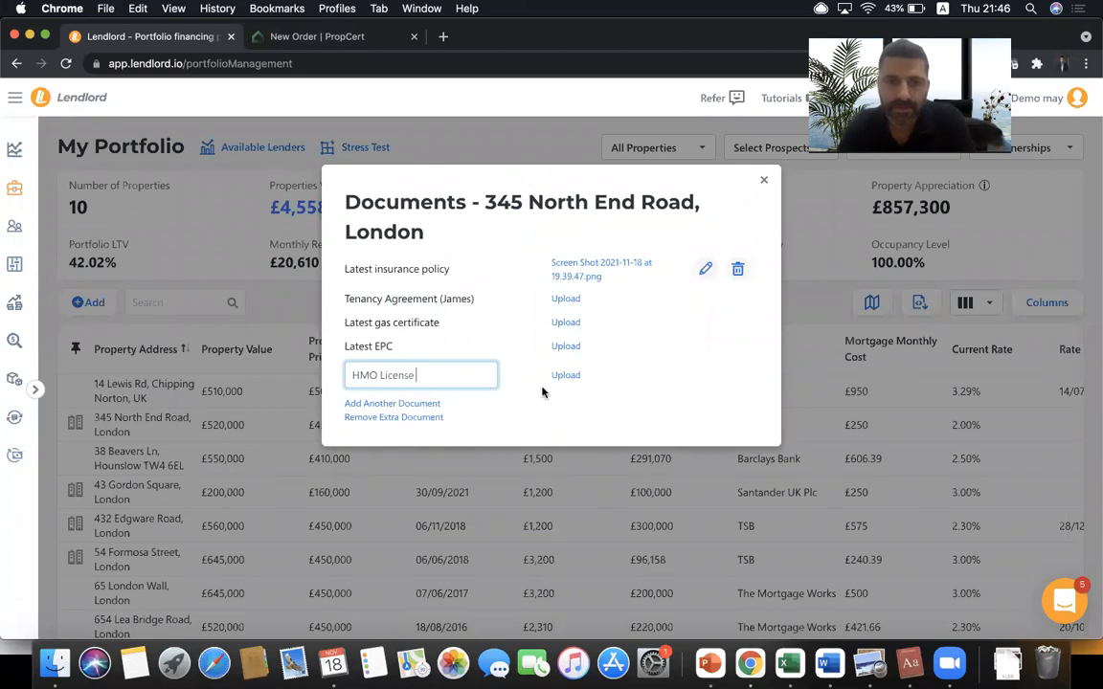
{"action": "left_click", "coordinate": [567, 376]}
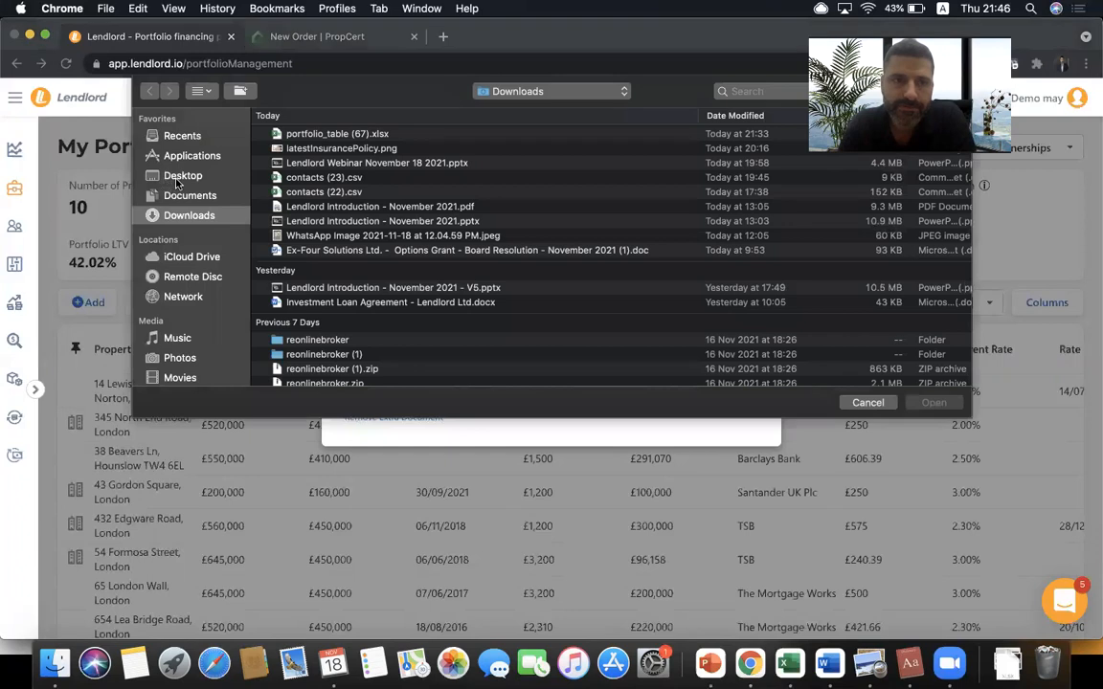
{"action": "left_click", "coordinate": [179, 178]}
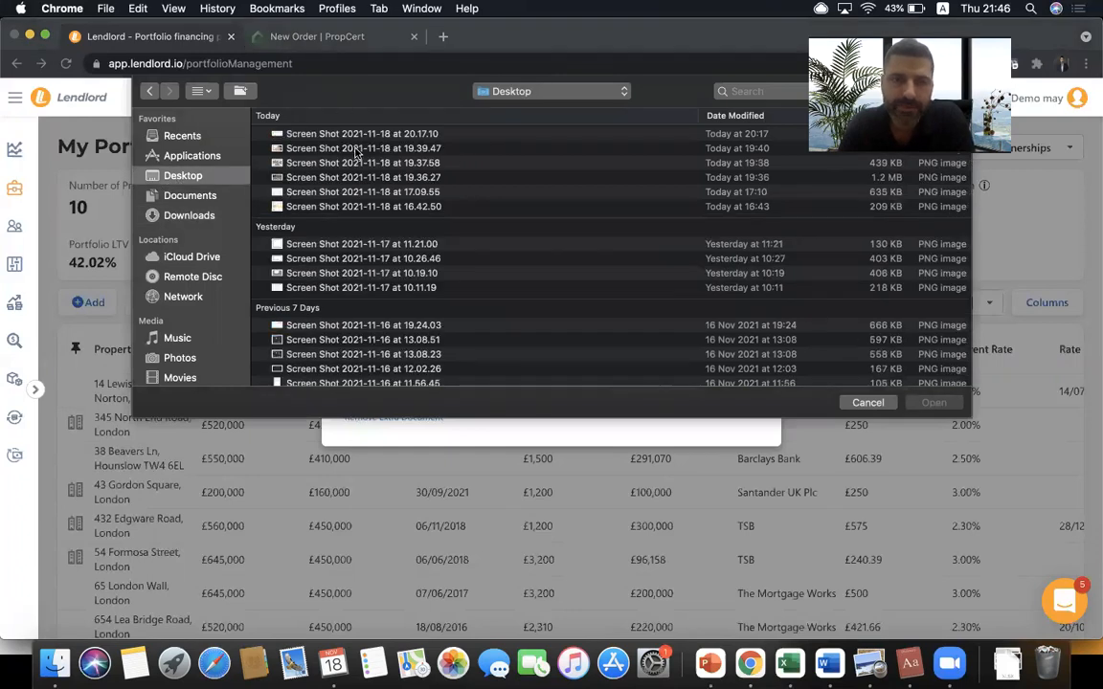
- Upload the 20.17.10 screenshot as the HMO License, download it as hmoLicense.png, and close the window
{"action": "double_click", "coordinate": [356, 139]}
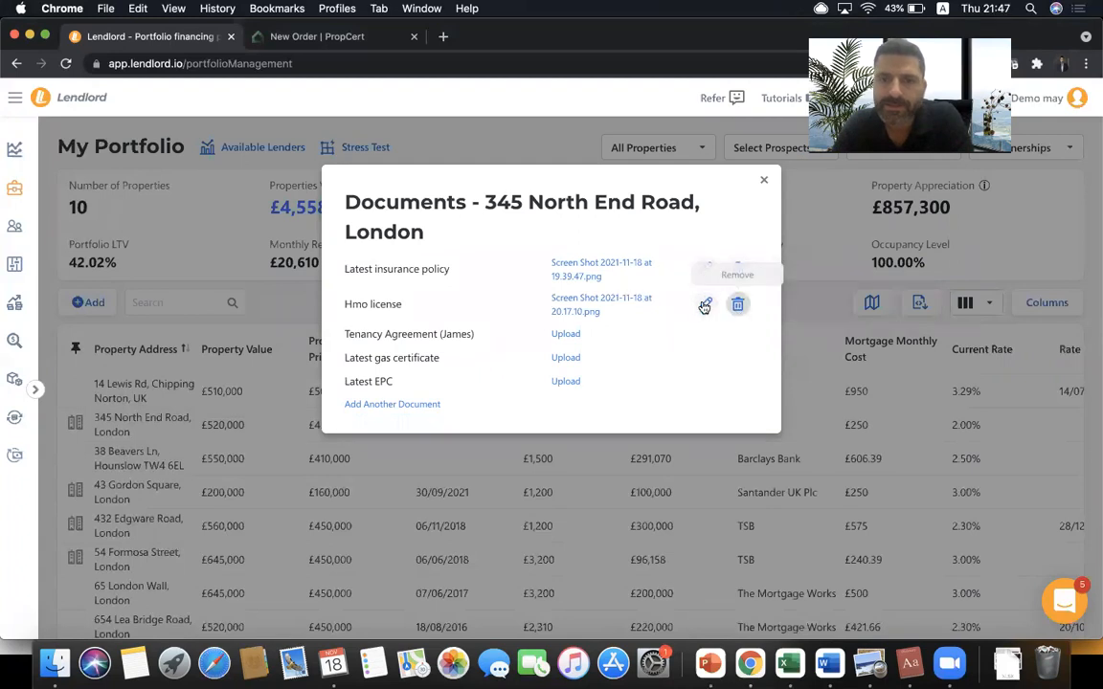
{"action": "left_click", "coordinate": [607, 303]}
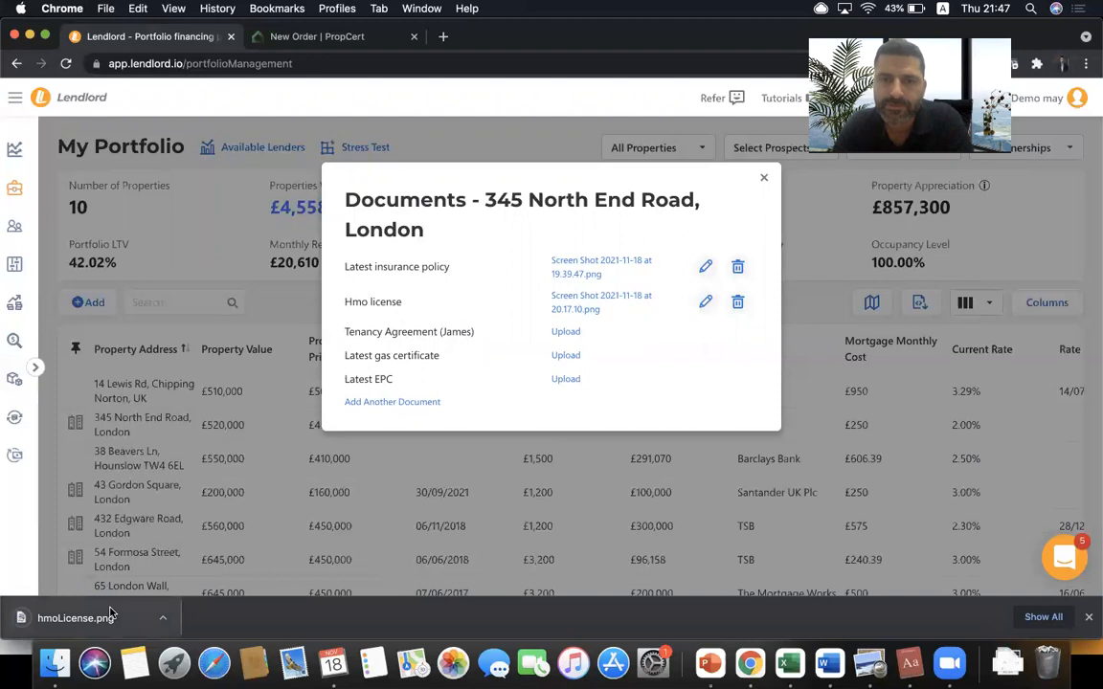
{"action": "left_click", "coordinate": [764, 181]}
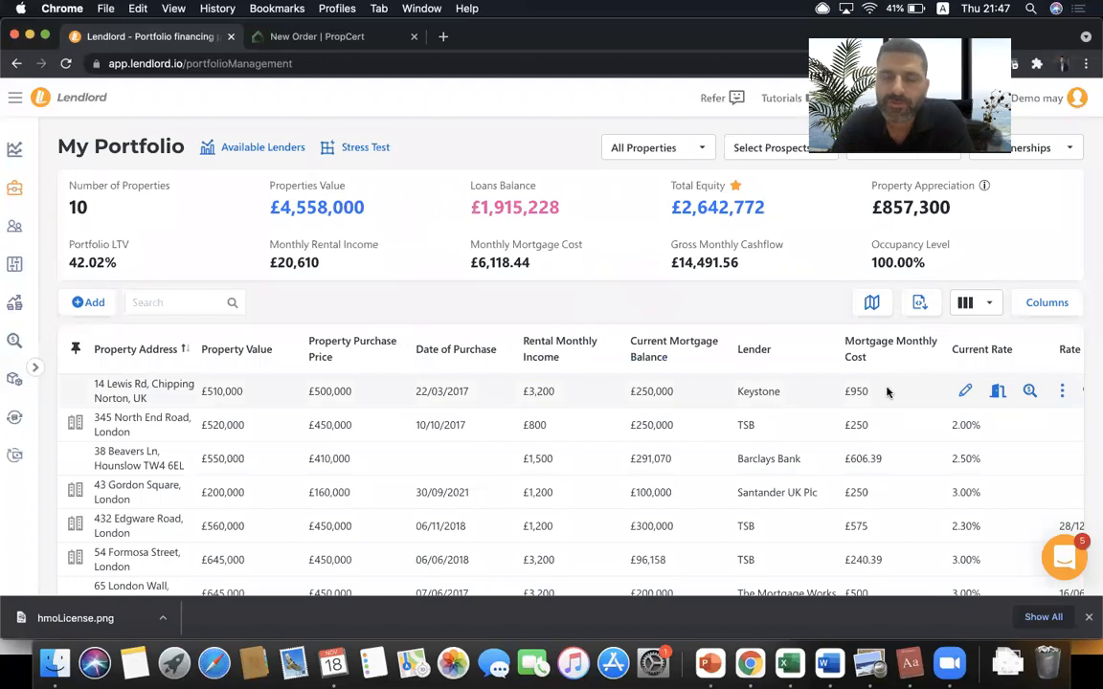
{"action": "left_click", "coordinate": [1001, 396]}
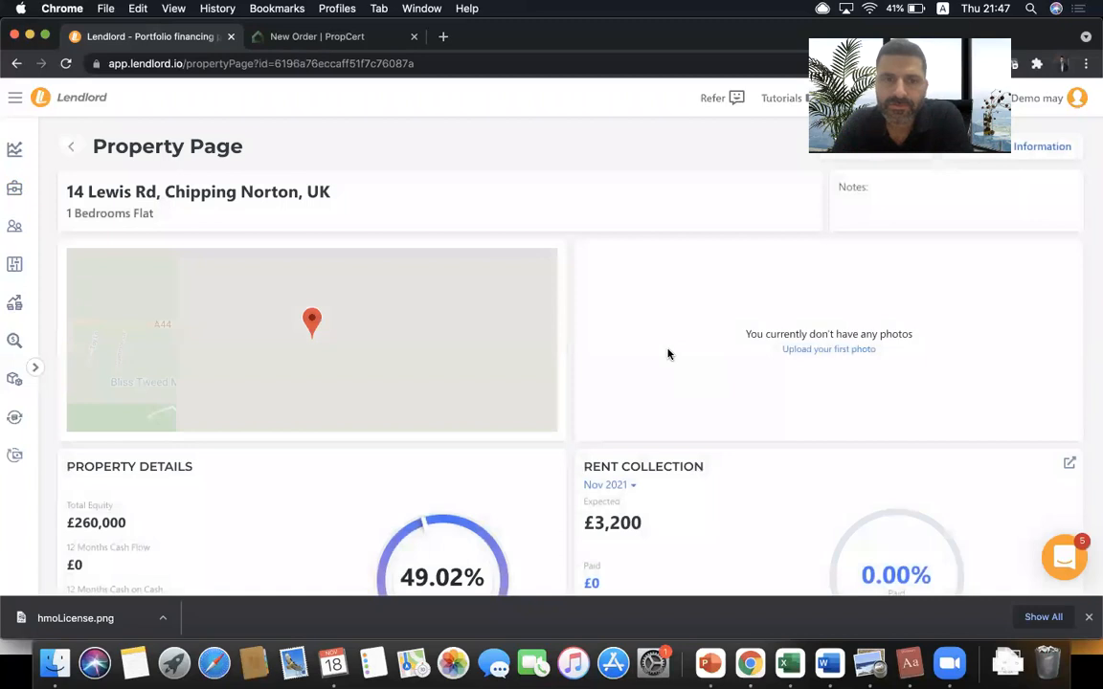
{"action": "scroll", "coordinate": [509, 267], "scroll_direction": "down", "scroll_amount": 10}
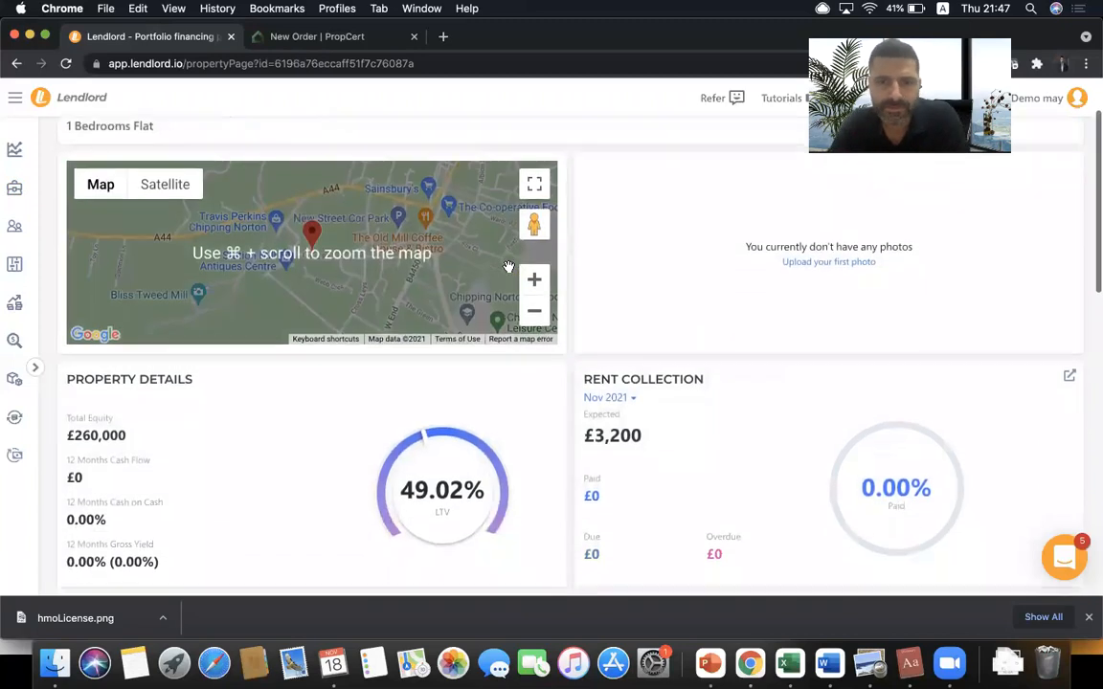
{"action": "scroll", "coordinate": [509, 272], "scroll_direction": "down", "scroll_amount": 15}
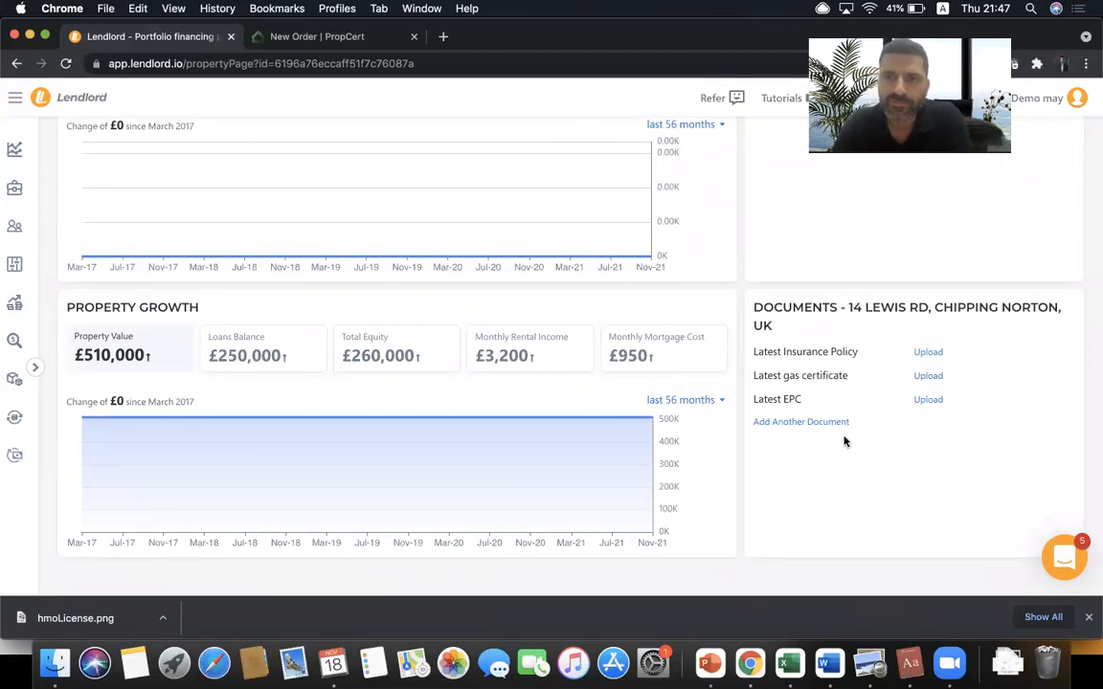
{"action": "scroll", "coordinate": [844, 441], "scroll_direction": "up", "scroll_amount": 15}
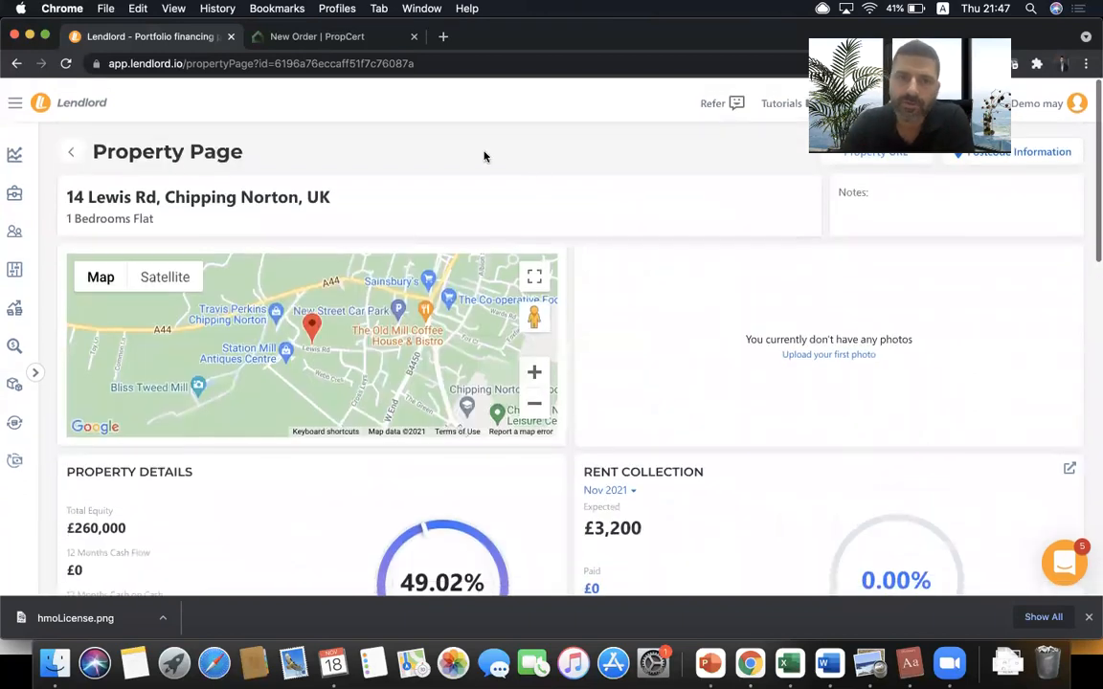
{"action": "triple_click", "coordinate": [179, 200]}
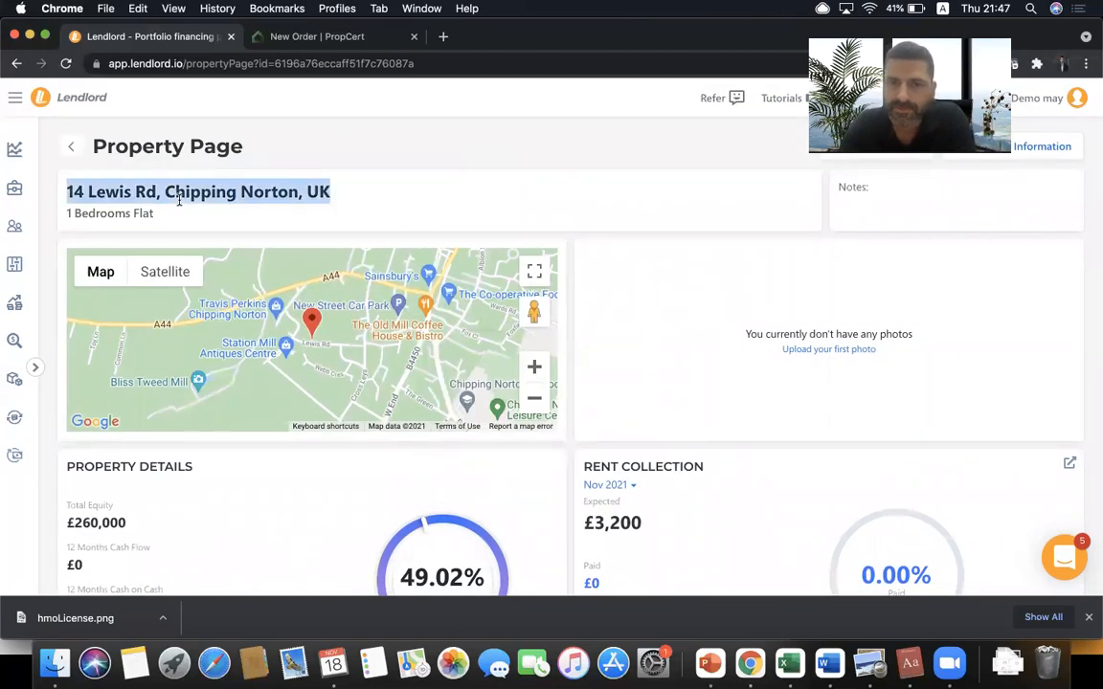
{"action": "left_click", "coordinate": [179, 200]}
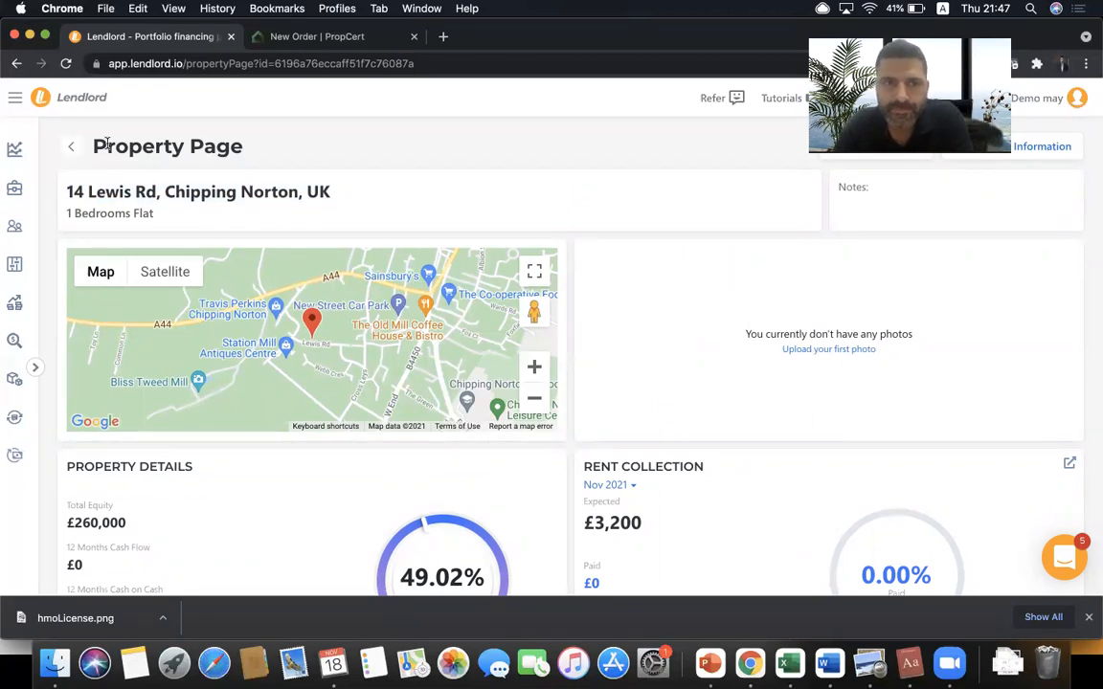
{"action": "left_click", "coordinate": [70, 147]}
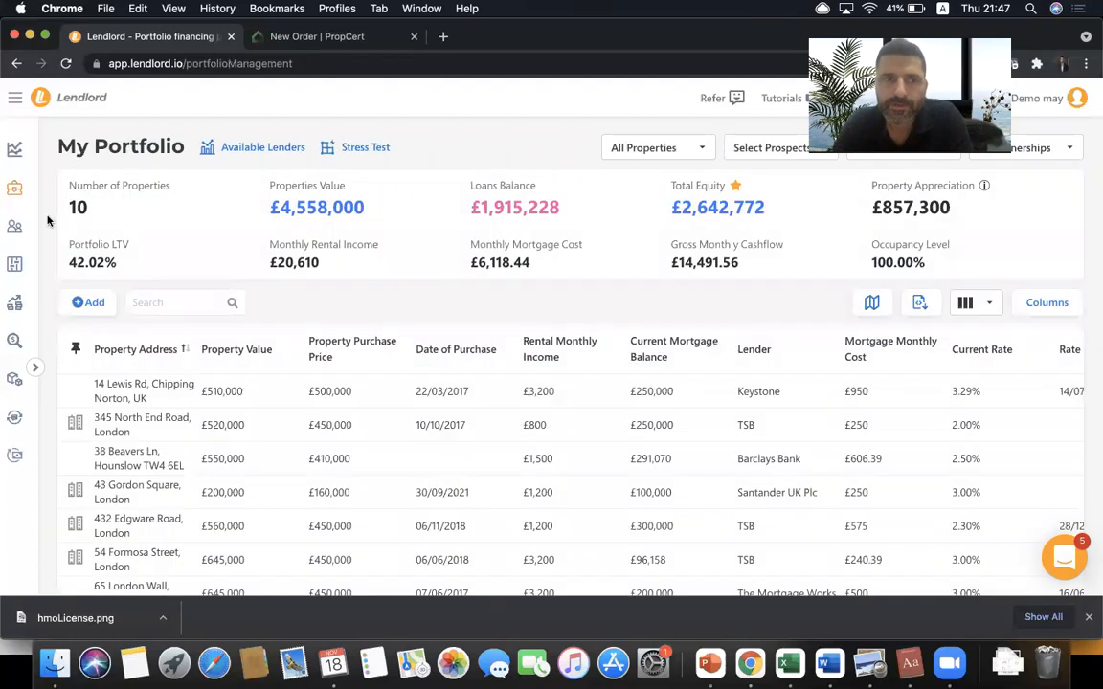
- View the first tenant's document slots, then return to My Portfolio and the PowerPoint agenda
{"action": "left_click", "coordinate": [18, 236]}
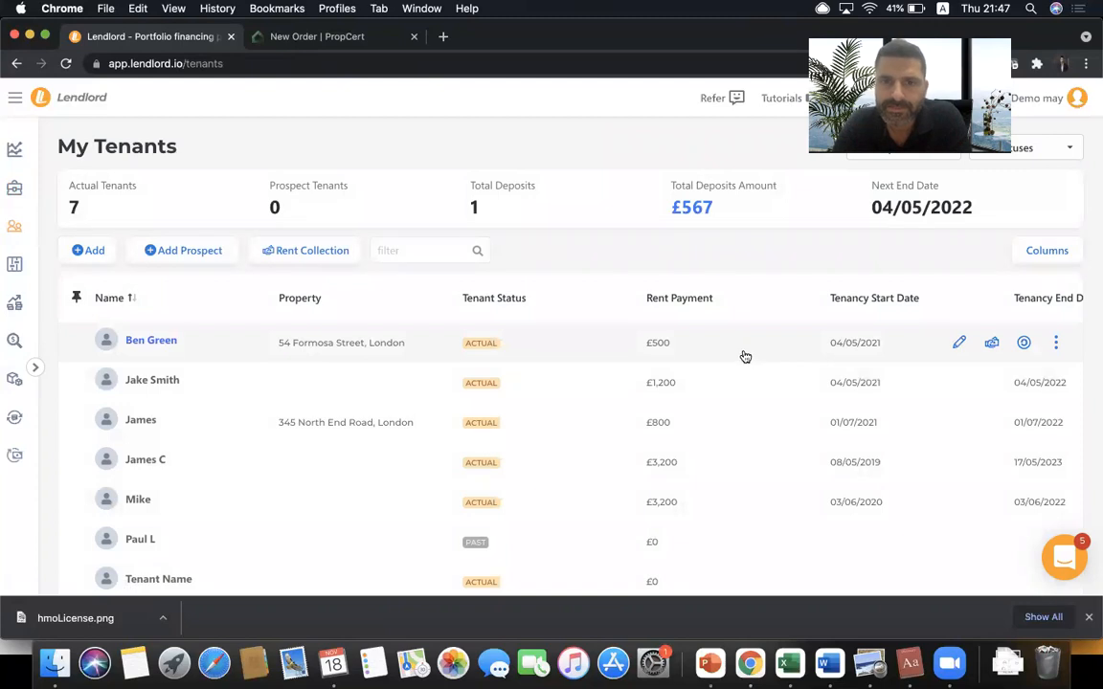
{"action": "left_click", "coordinate": [1054, 346]}
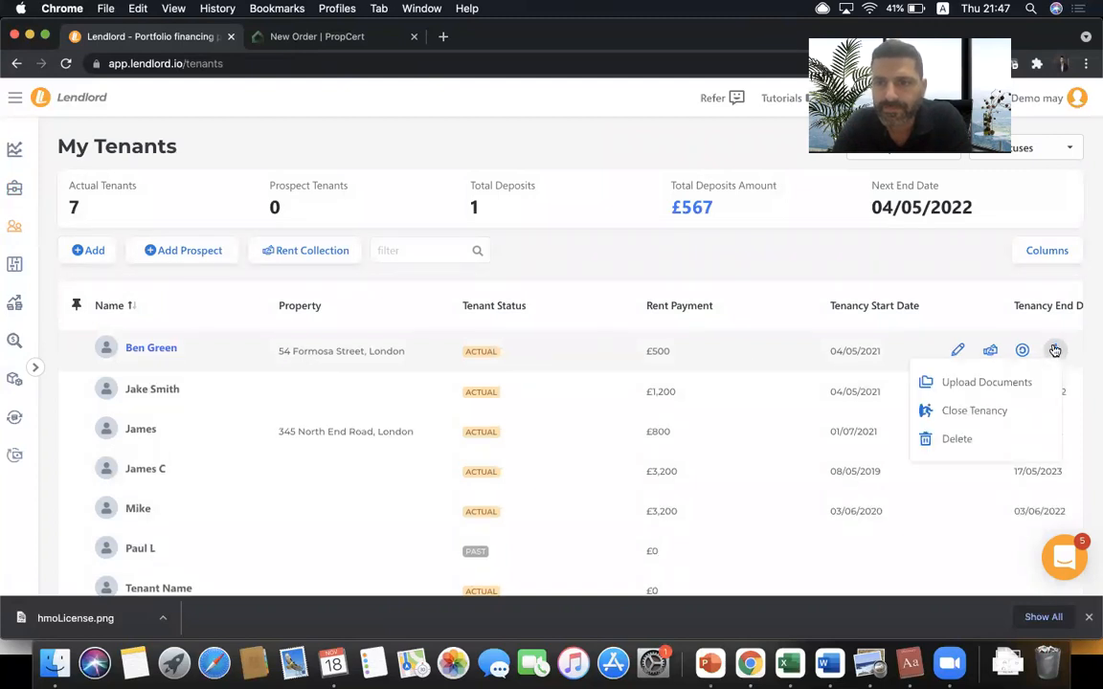
{"action": "left_click", "coordinate": [991, 382]}
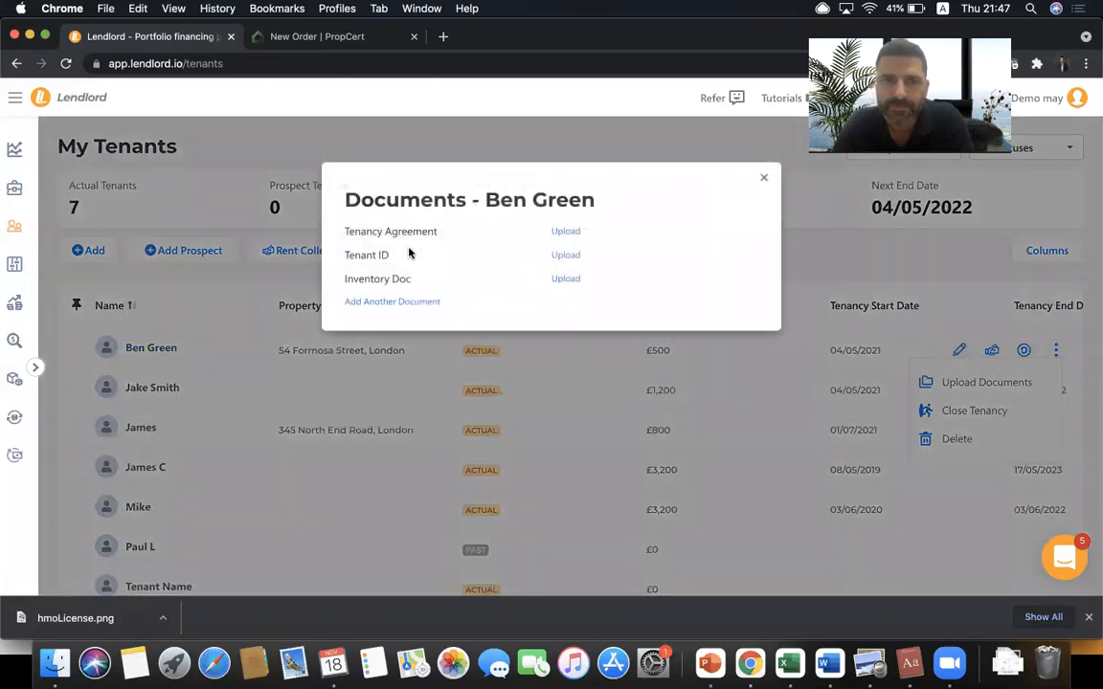
{"action": "left_click", "coordinate": [763, 179]}
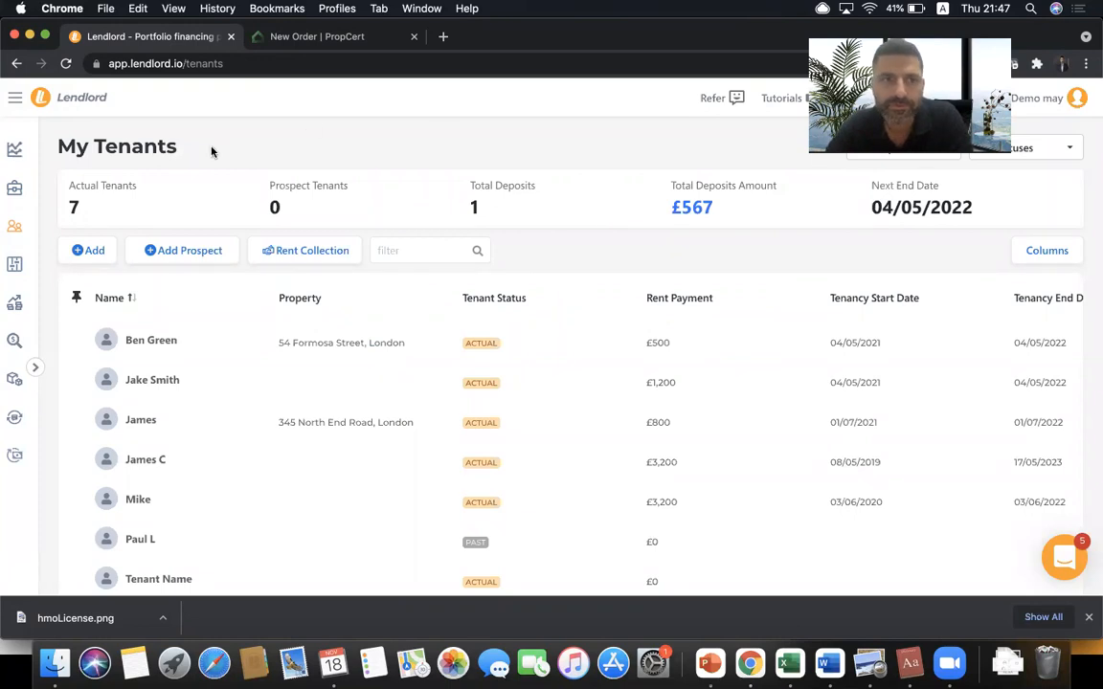
{"action": "left_click", "coordinate": [15, 186]}
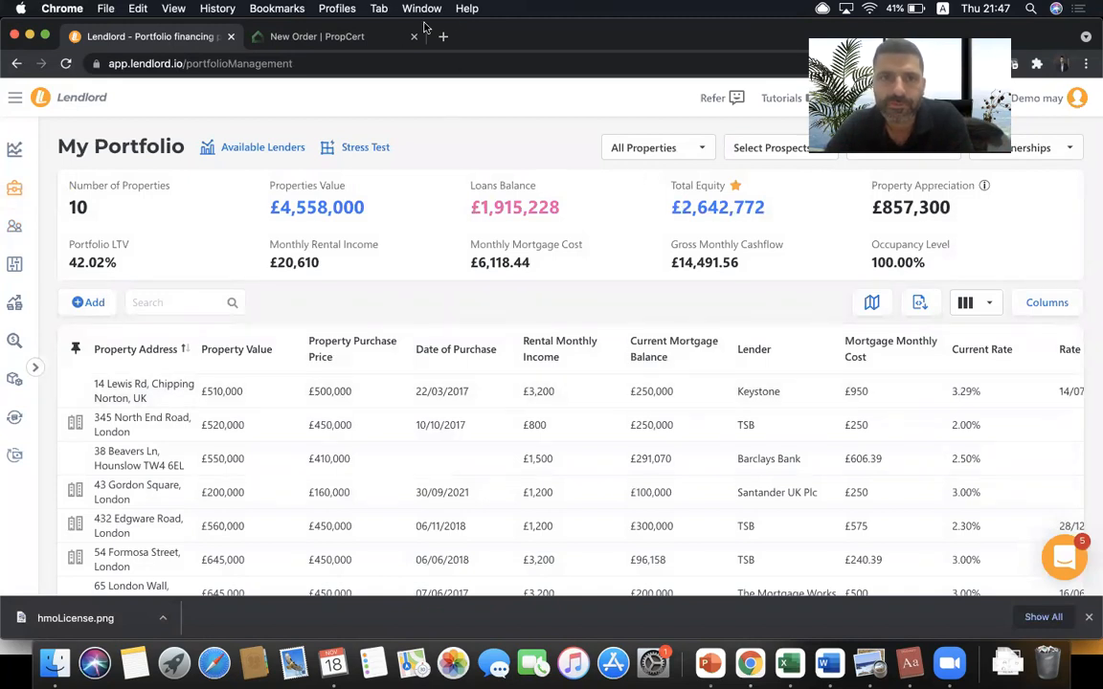
{"action": "left_click", "coordinate": [711, 668]}
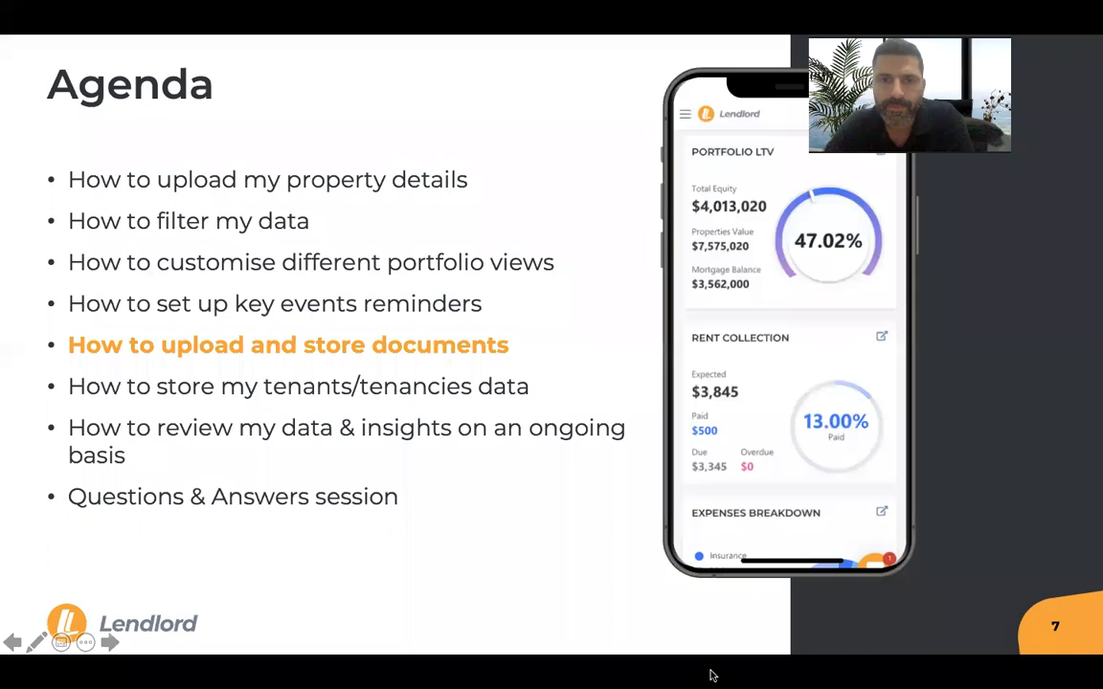
- Advance the agenda to 'How to store my tenants/tenancies data' and return to Lendlord
{"action": "left_click", "coordinate": [379, 359]}
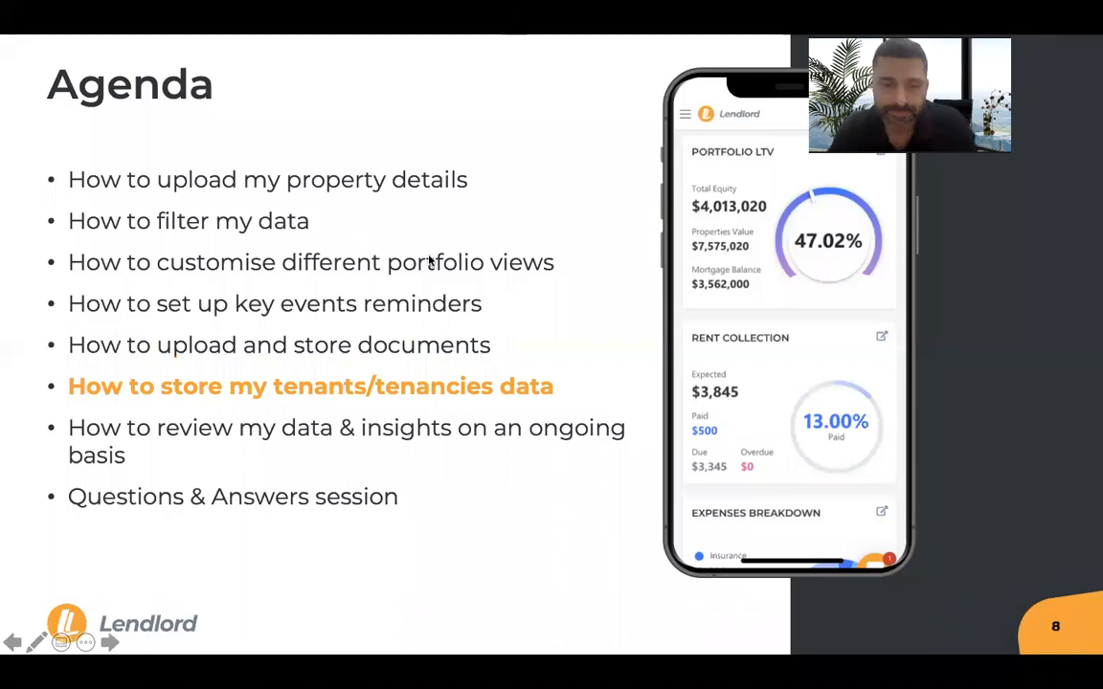
{"action": "key", "text": "super+Tab"}
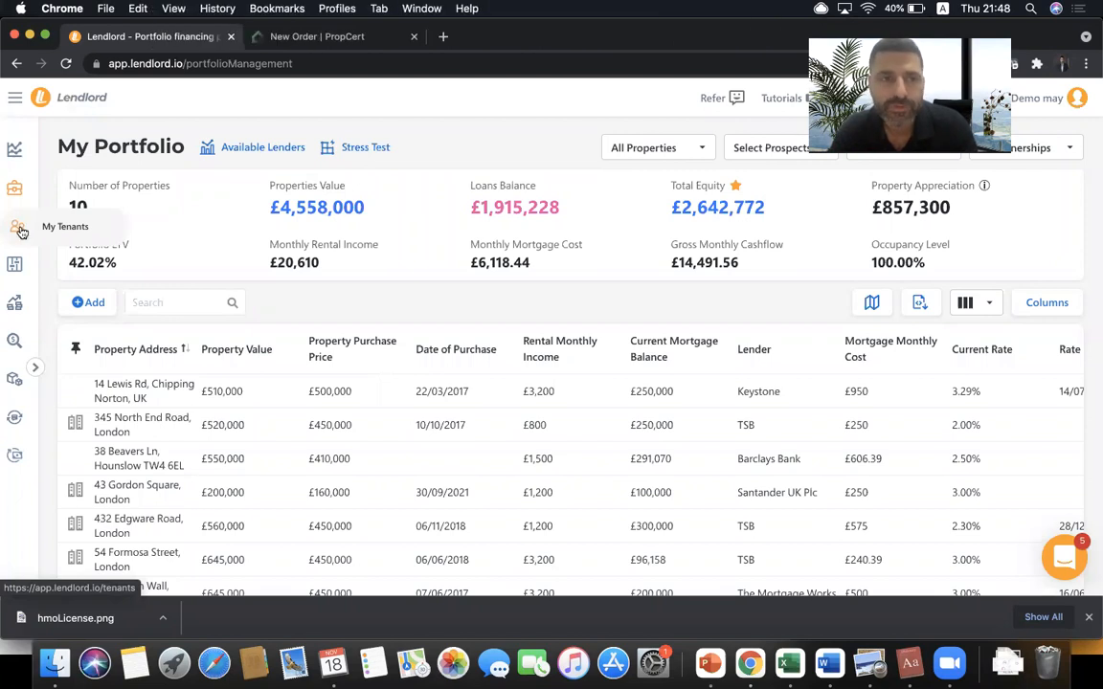
- From My Tenants, glance at the Upload CSV dialog, then start a blank Add Tenant form
{"action": "left_click", "coordinate": [21, 232]}
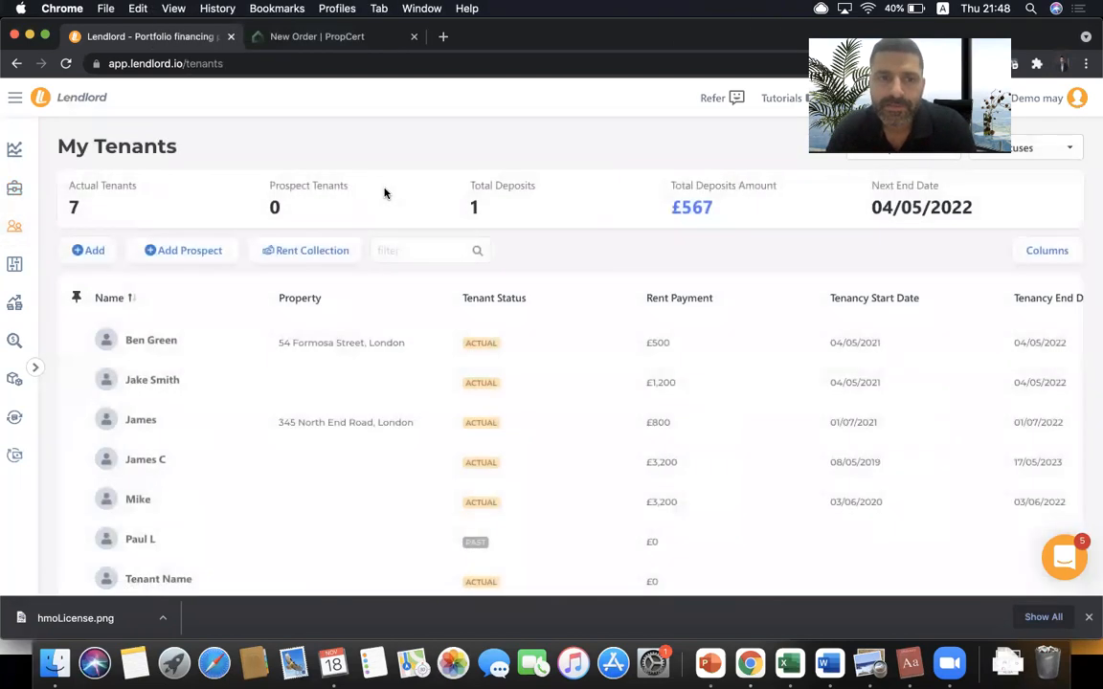
{"action": "left_click", "coordinate": [83, 250]}
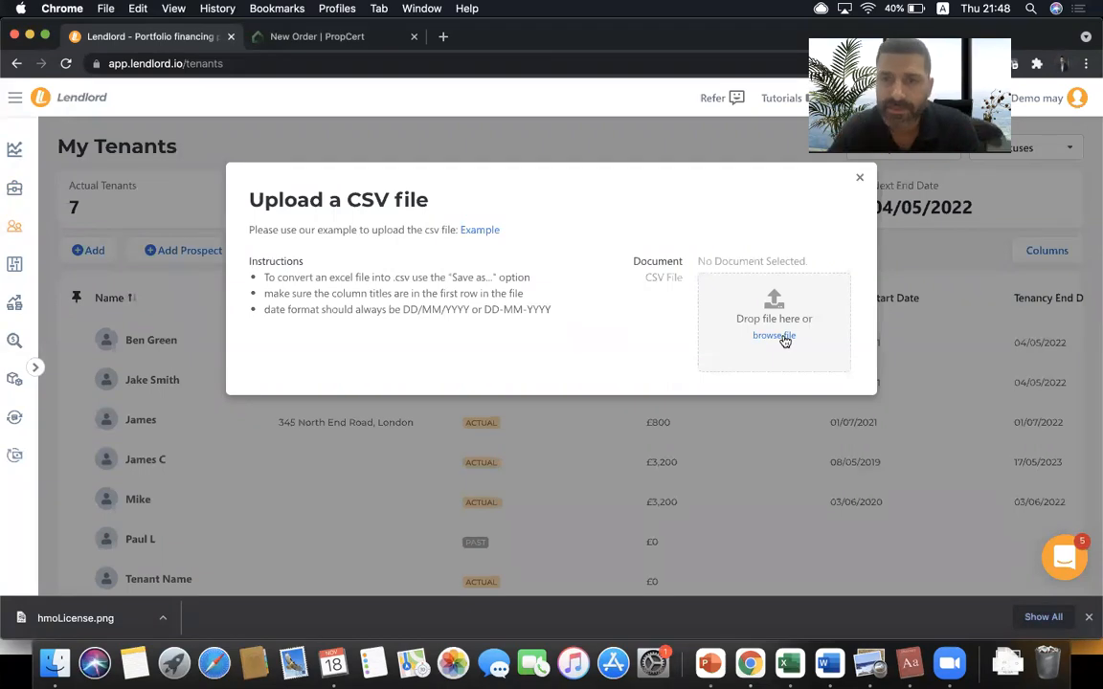
{"action": "left_click", "coordinate": [859, 181]}
{"action": "left_click", "coordinate": [85, 254]}
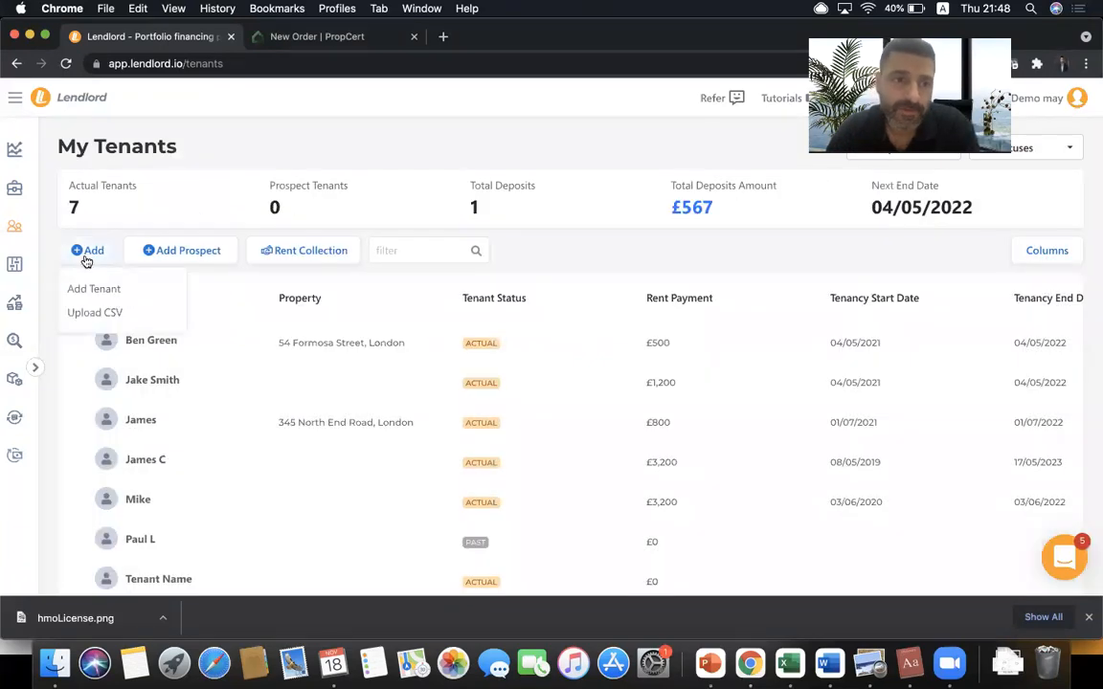
{"action": "left_click", "coordinate": [95, 290]}
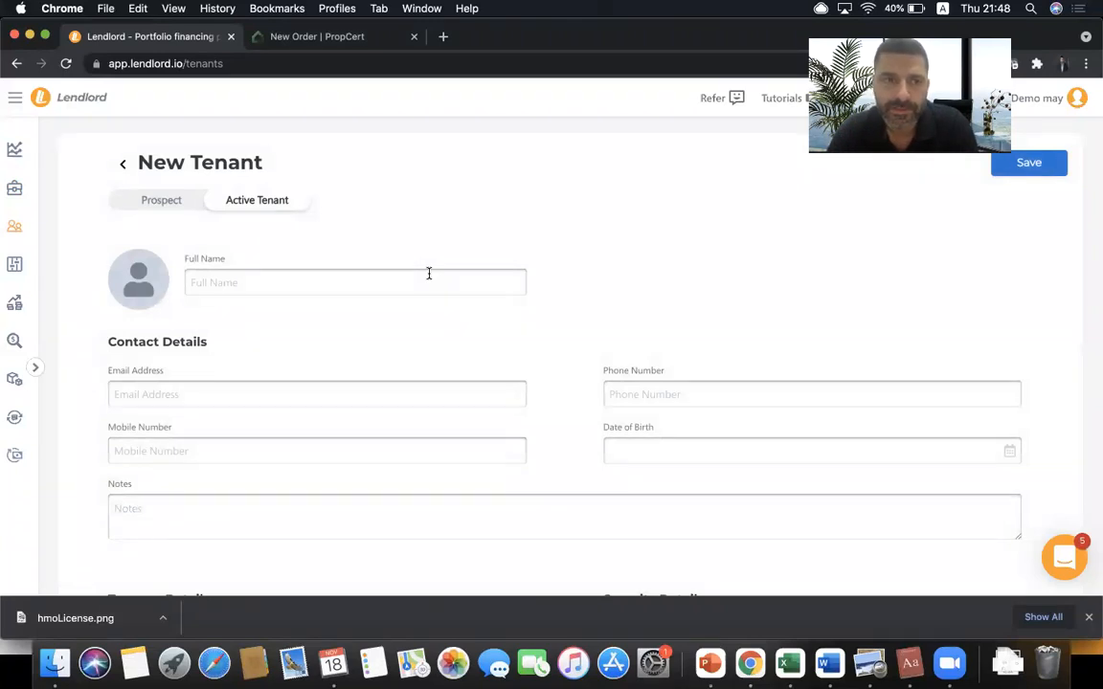
- Enter the tenant's name and autofill their email address and mobile number
{"action": "left_click", "coordinate": [429, 273]}
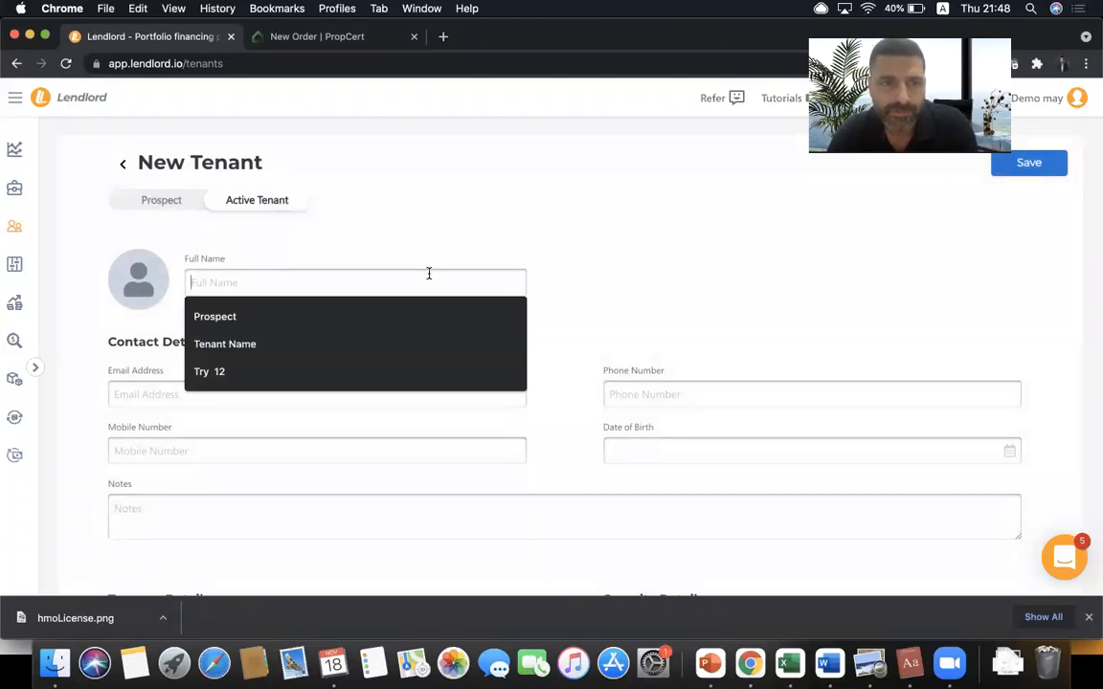
{"action": "type", "text": "J"}
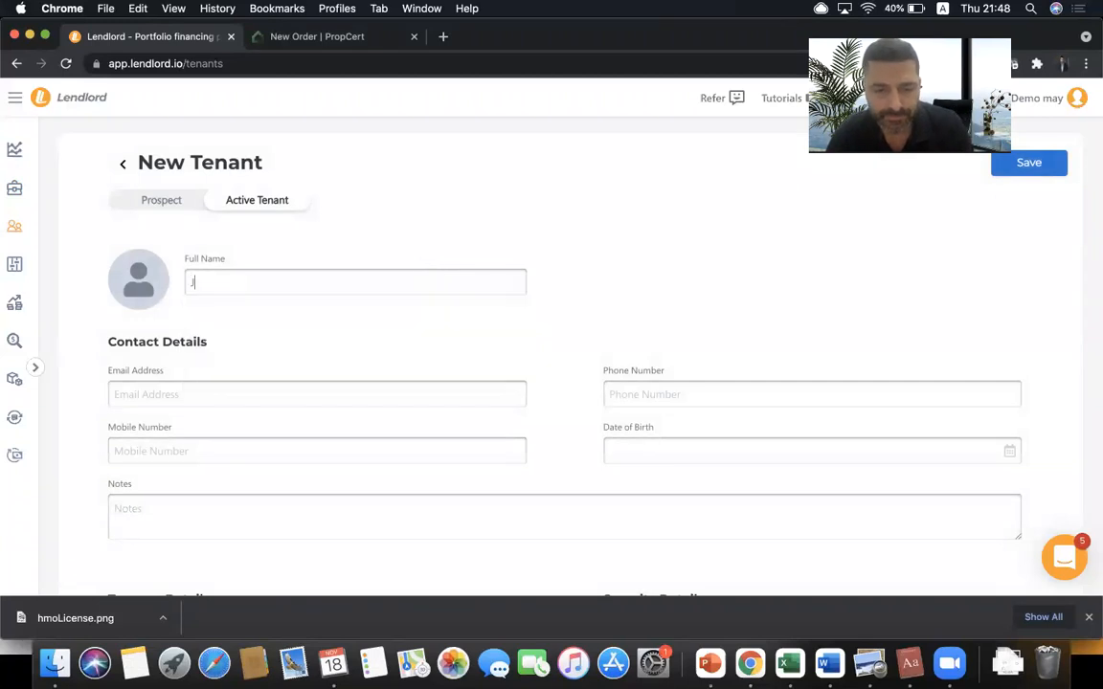
{"action": "type", "text": "ames"}
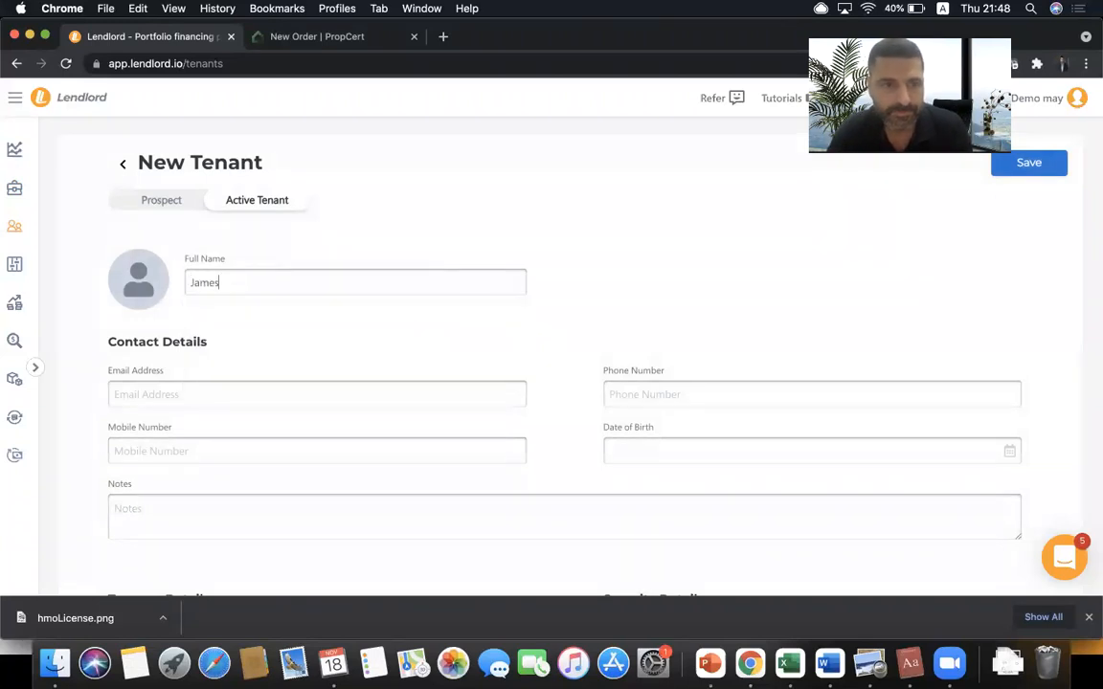
{"action": "left_click", "coordinate": [269, 391]}
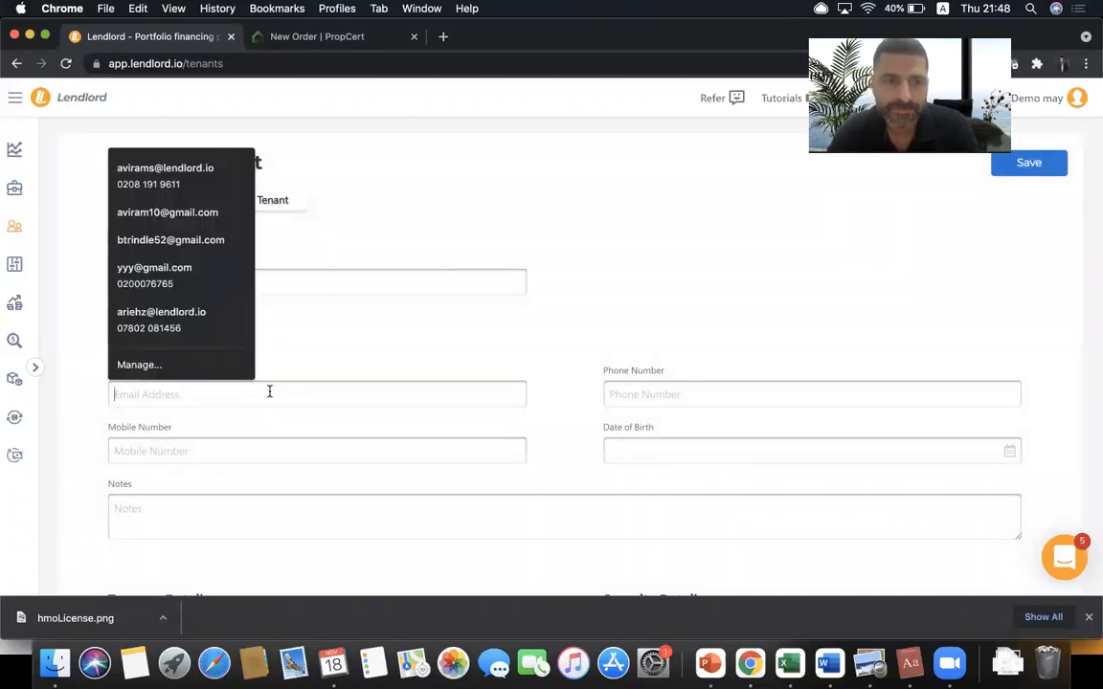
{"action": "left_click", "coordinate": [215, 176]}
{"action": "left_click", "coordinate": [233, 457]}
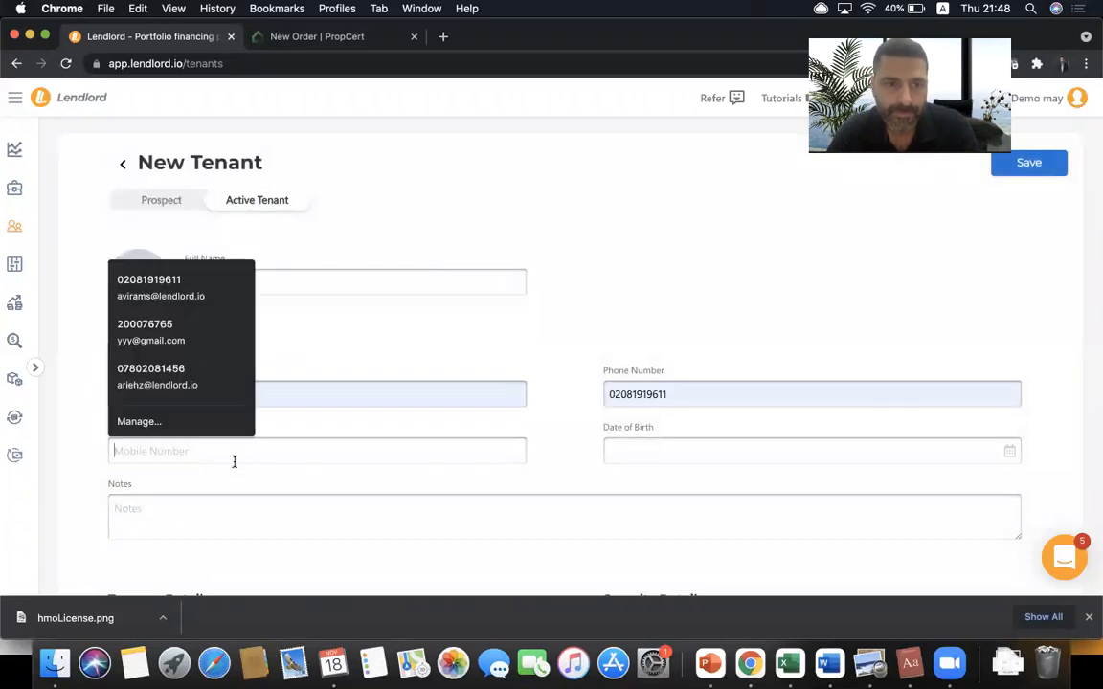
{"action": "left_click", "coordinate": [201, 287]}
{"action": "left_click", "coordinate": [641, 452]}
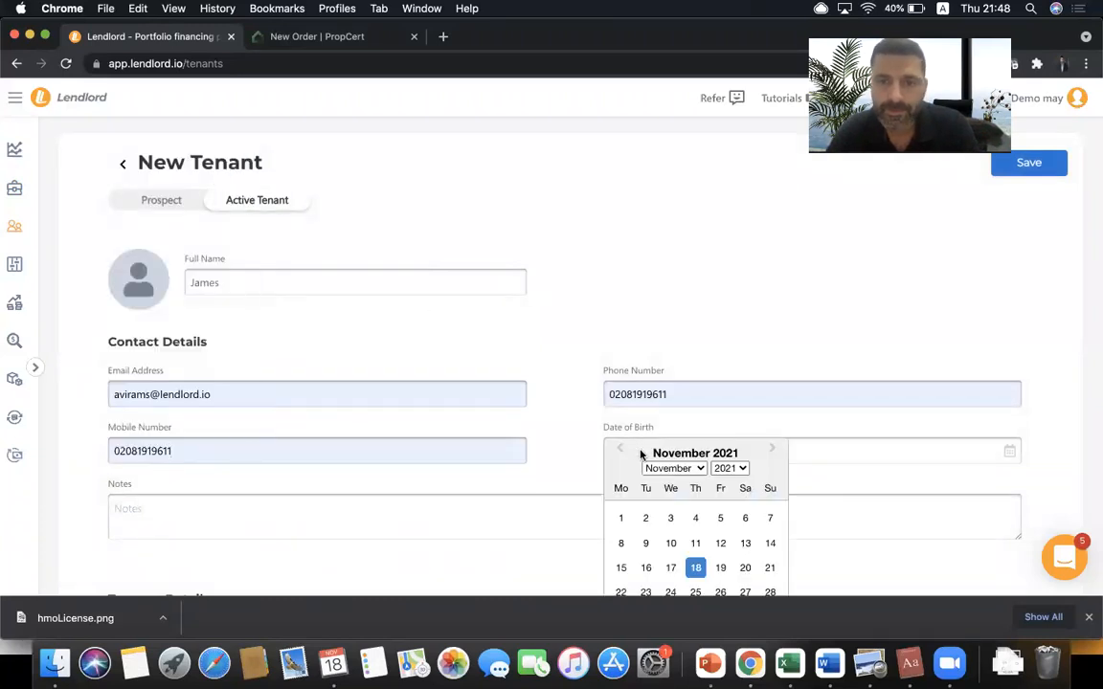
{"action": "left_click", "coordinate": [722, 468]}
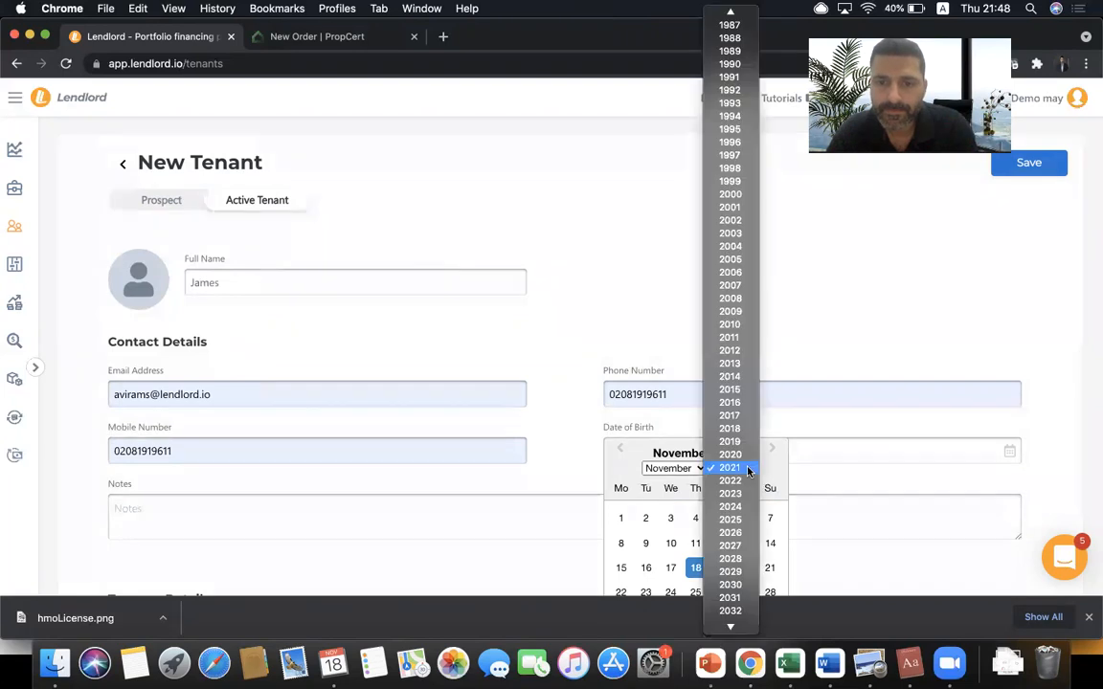
{"action": "left_click", "coordinate": [729, 233]}
{"action": "left_click", "coordinate": [645, 518]}
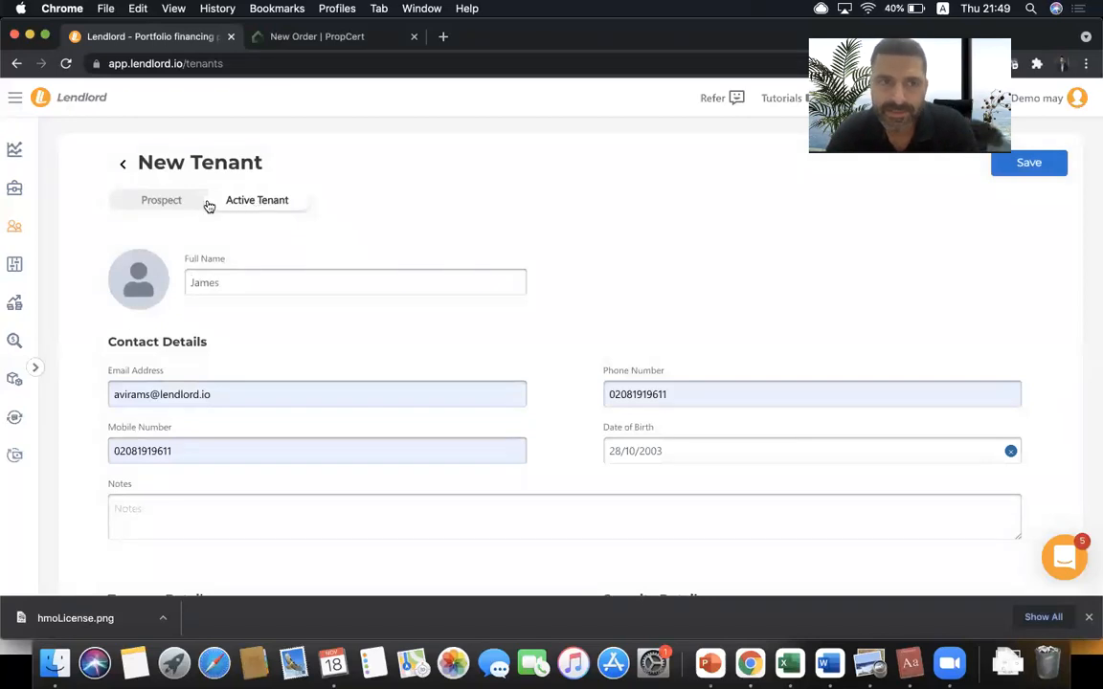
{"action": "left_click", "coordinate": [162, 201]}
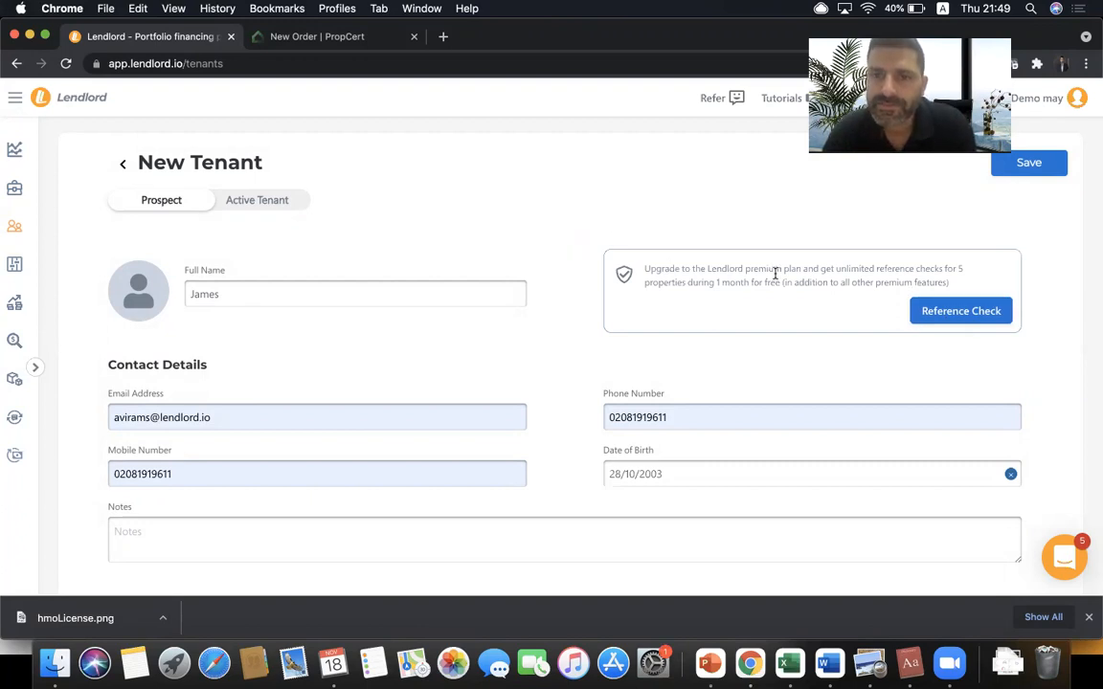
{"action": "left_click", "coordinate": [940, 314]}
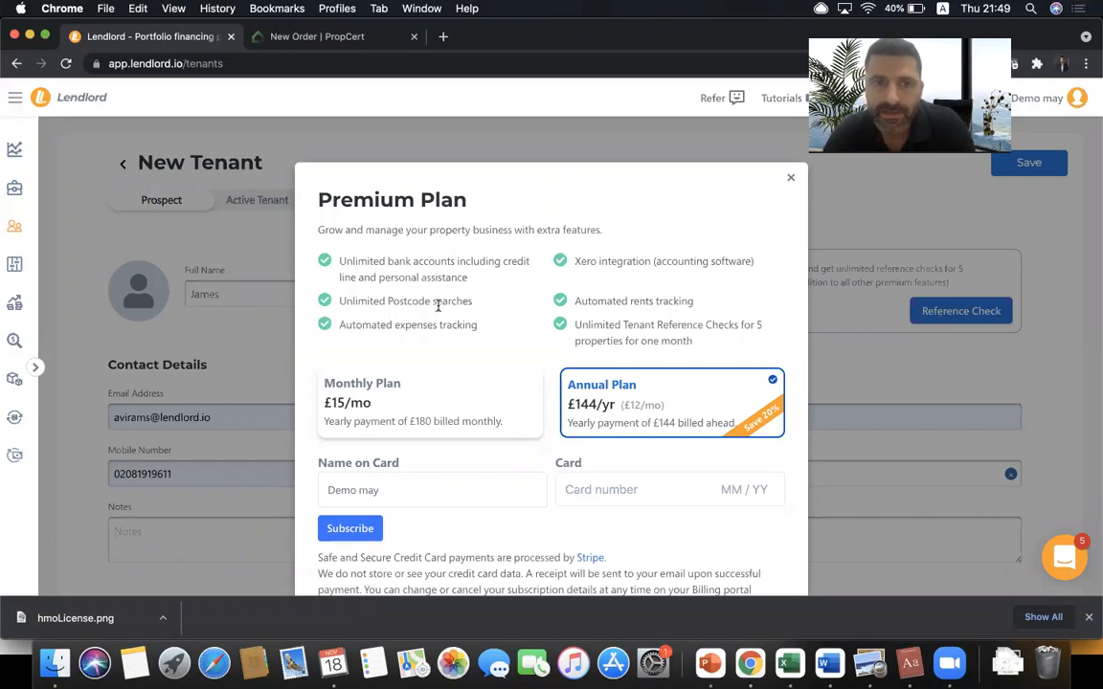
- Highlight the Unlimited Postcode searches, Xero integration and tenant reference checks feature lines
{"action": "double_click", "coordinate": [438, 306]}
{"action": "triple_click", "coordinate": [437, 305]}
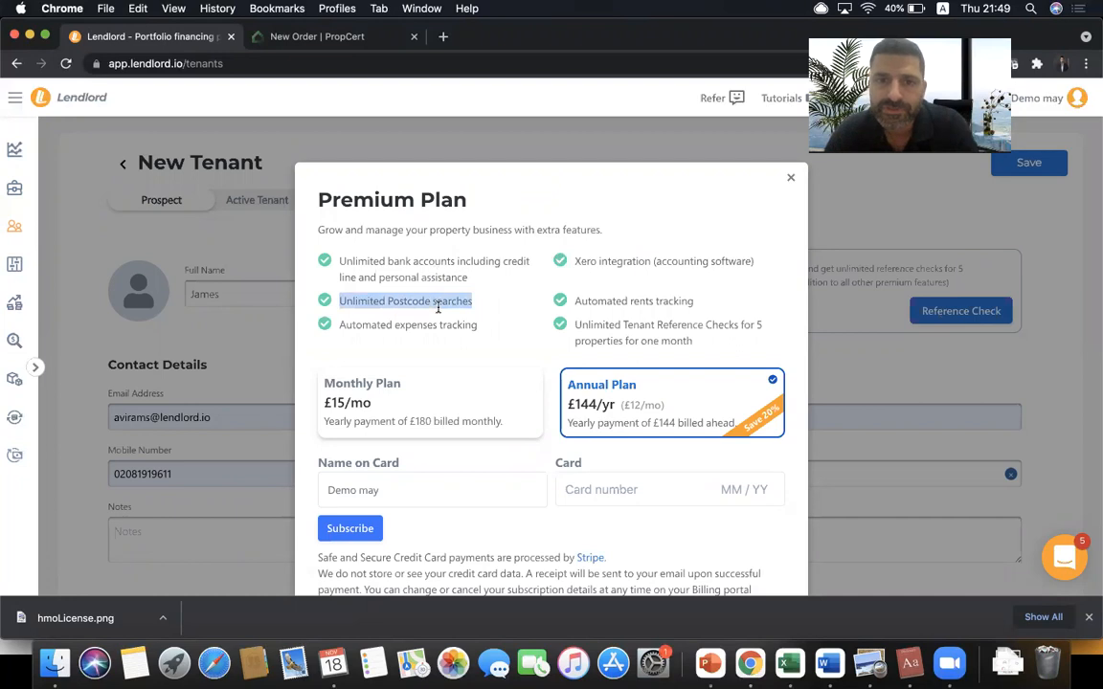
{"action": "double_click", "coordinate": [604, 267]}
{"action": "triple_click", "coordinate": [604, 266]}
{"action": "left_click", "coordinate": [604, 267]}
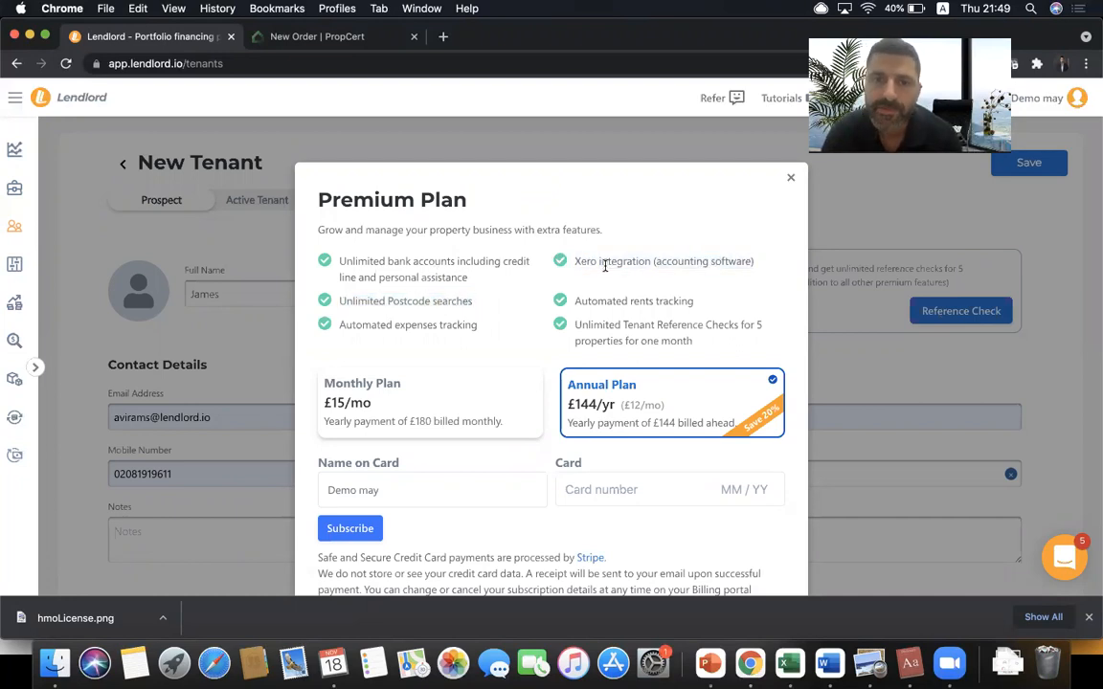
{"action": "double_click", "coordinate": [637, 327]}
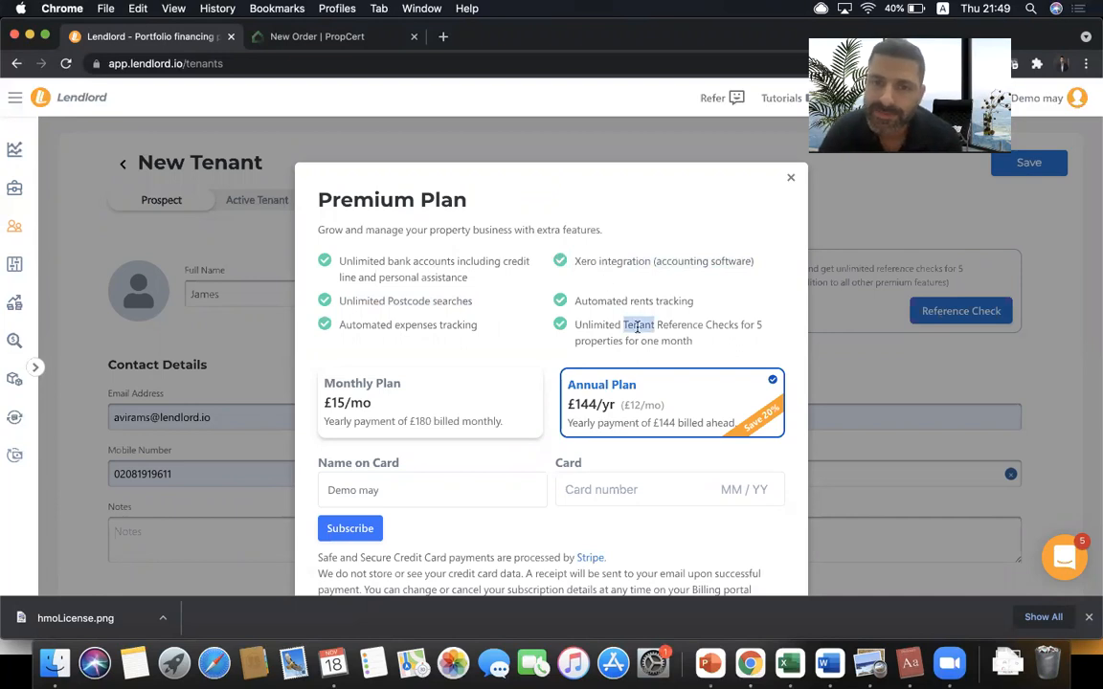
{"action": "triple_click", "coordinate": [636, 326]}
- Compare the Monthly and Annual Plan options, then close the offer without subscribing
{"action": "left_click", "coordinate": [500, 389]}
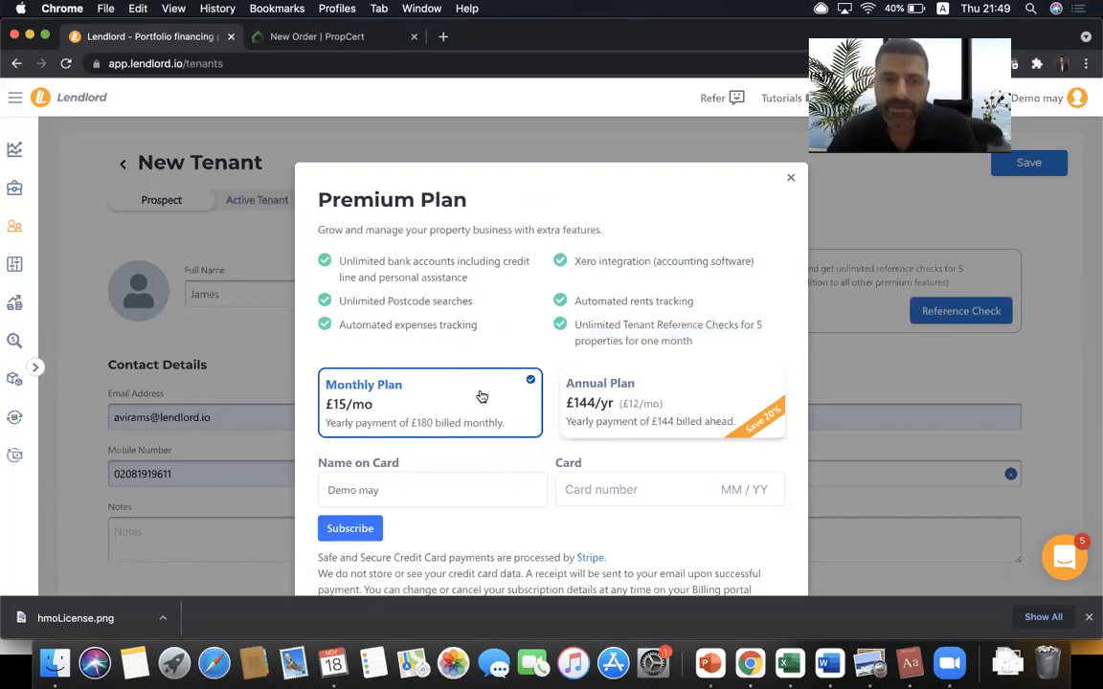
{"action": "left_click", "coordinate": [622, 389]}
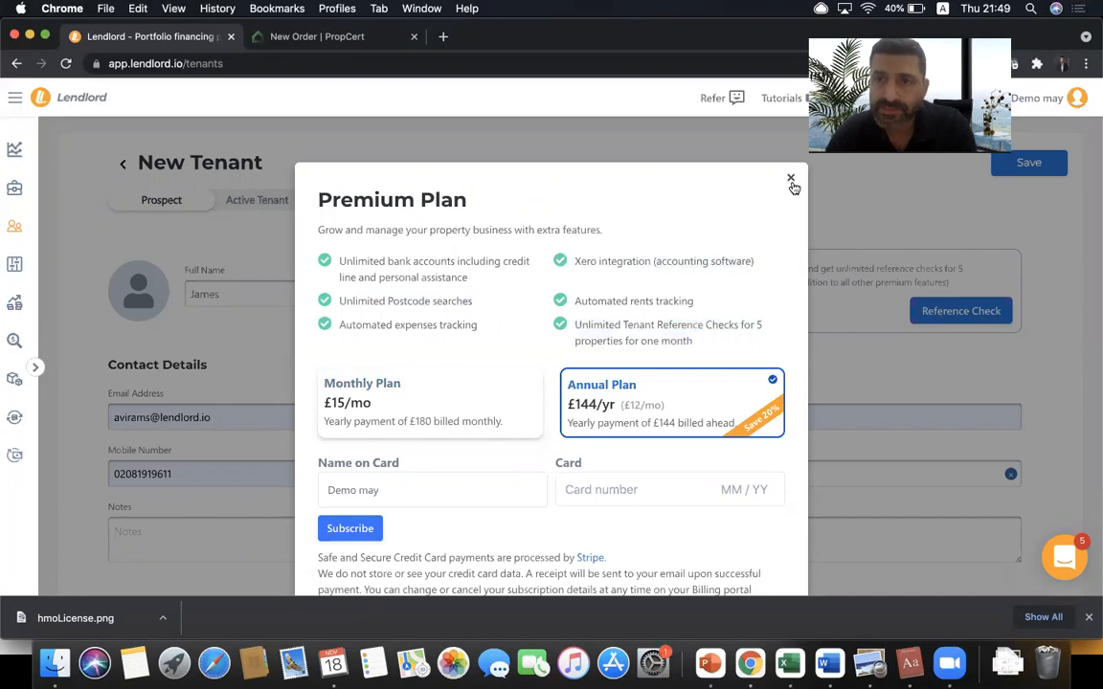
{"action": "left_click", "coordinate": [792, 182]}
{"action": "scroll", "coordinate": [319, 180], "scroll_direction": "down", "scroll_amount": 4}
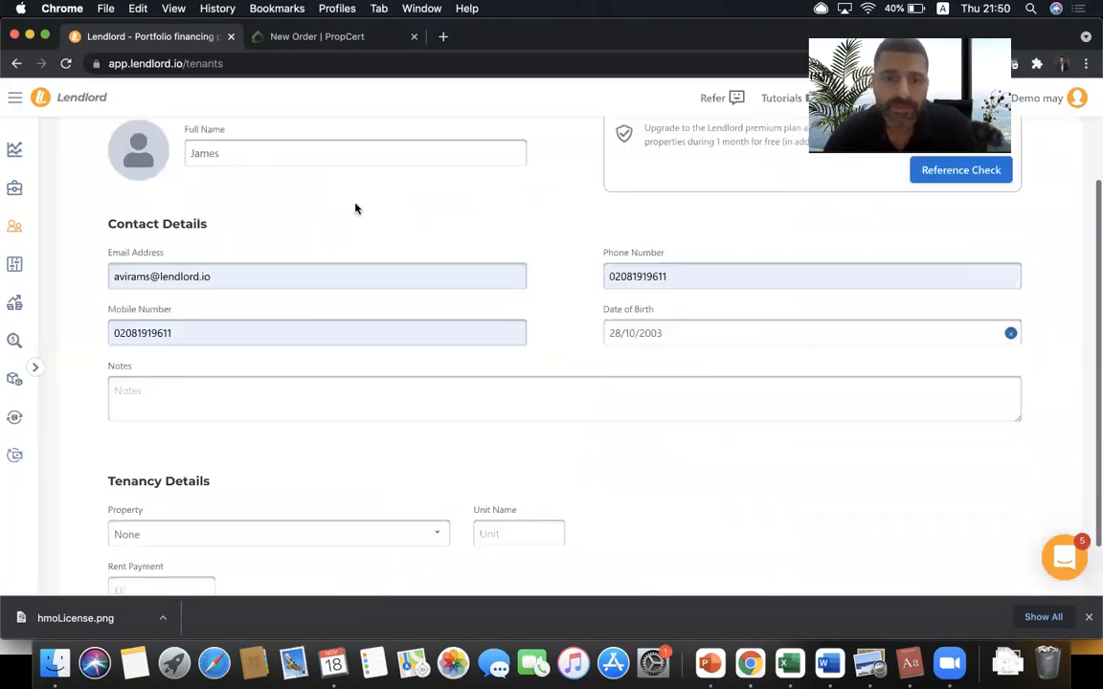
{"action": "scroll", "coordinate": [273, 229], "scroll_direction": "up", "scroll_amount": 4}
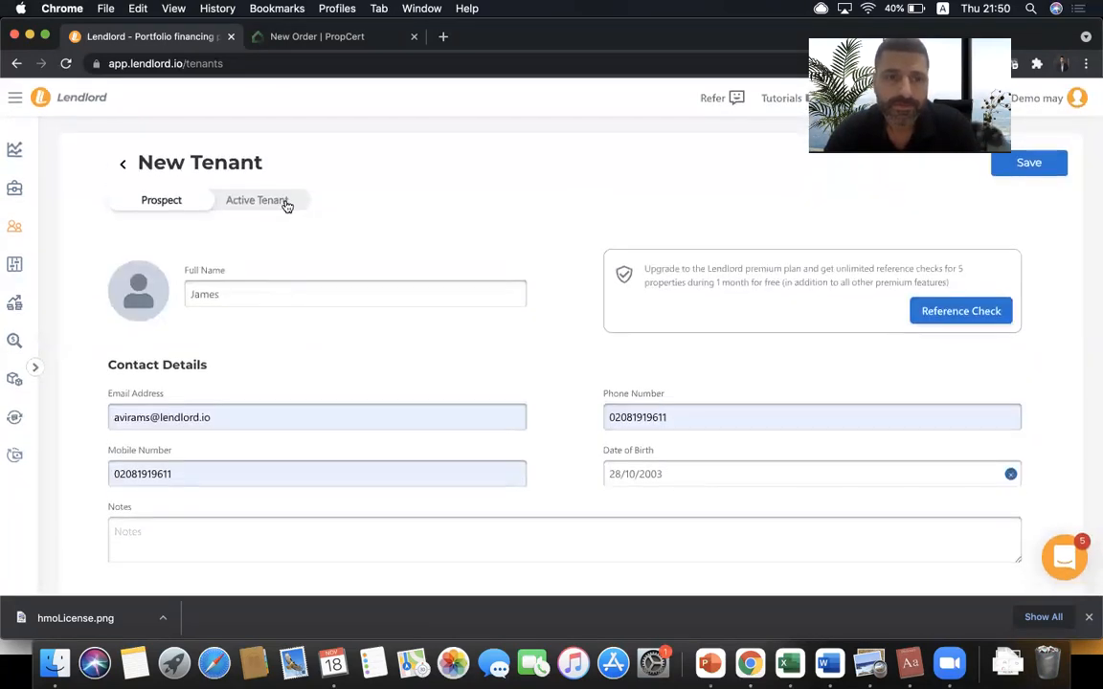
{"action": "left_click", "coordinate": [286, 202]}
{"action": "scroll", "coordinate": [428, 350], "scroll_direction": "down", "scroll_amount": 4}
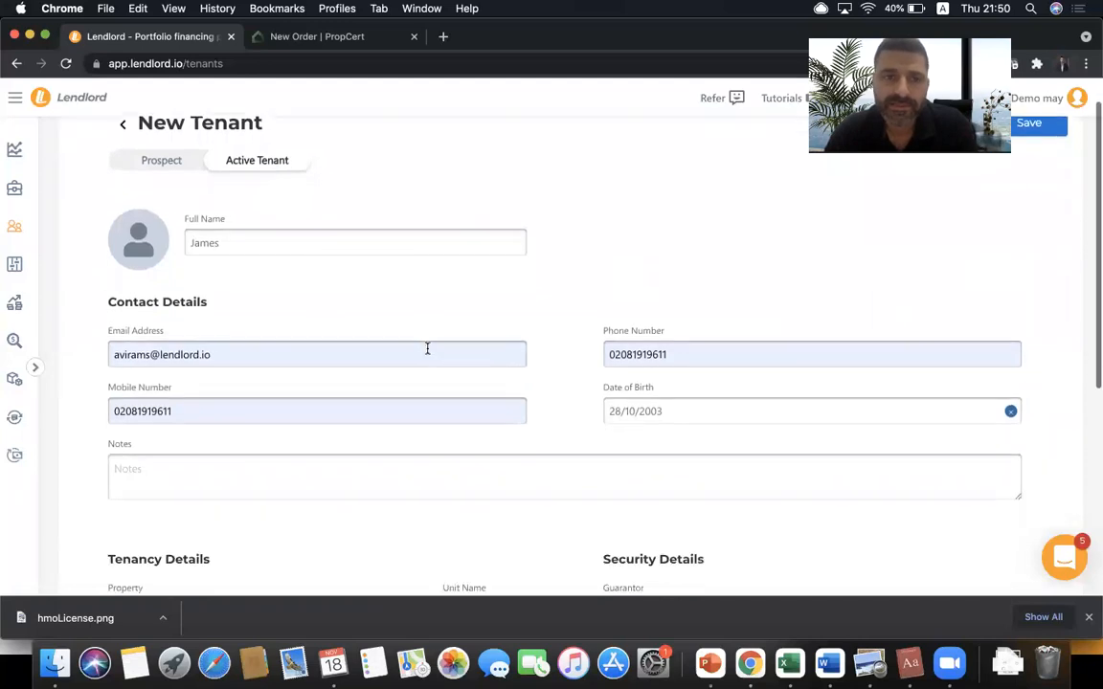
{"action": "scroll", "coordinate": [428, 354], "scroll_direction": "up", "scroll_amount": 2}
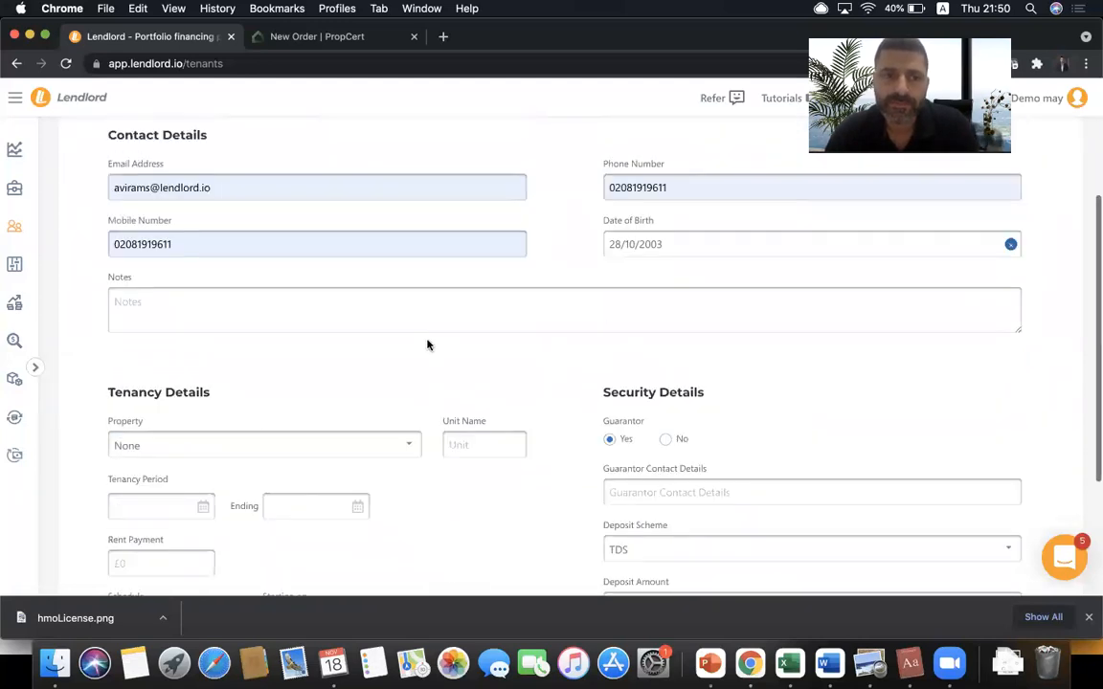
{"action": "scroll", "coordinate": [465, 236], "scroll_direction": "down", "scroll_amount": 4}
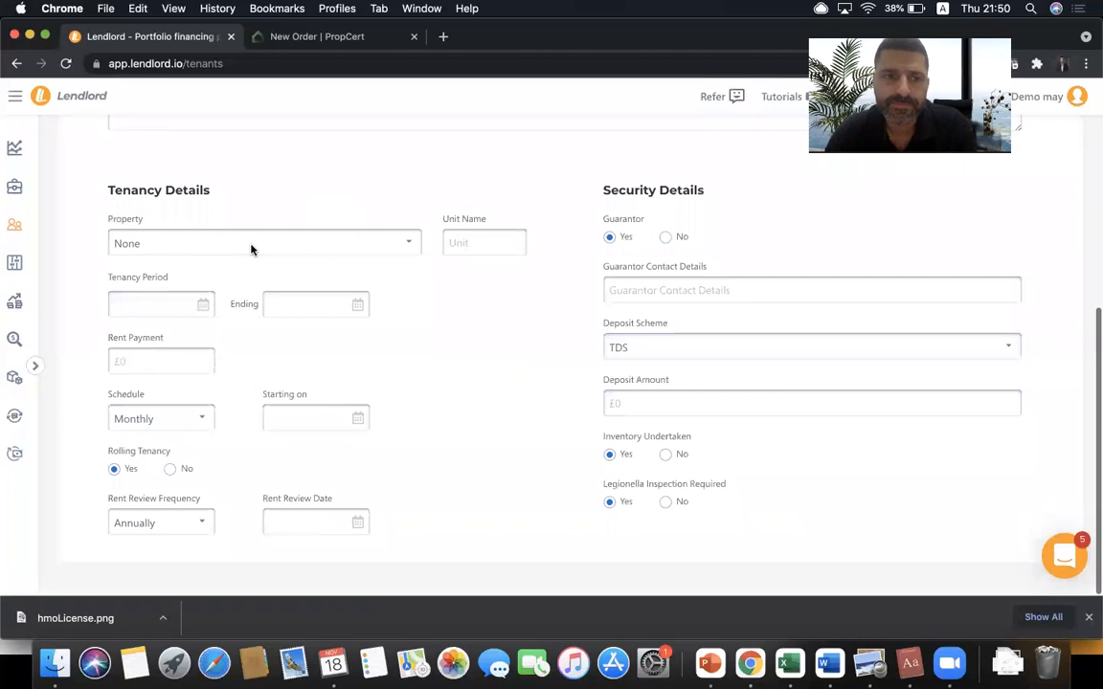
{"action": "left_click", "coordinate": [205, 244]}
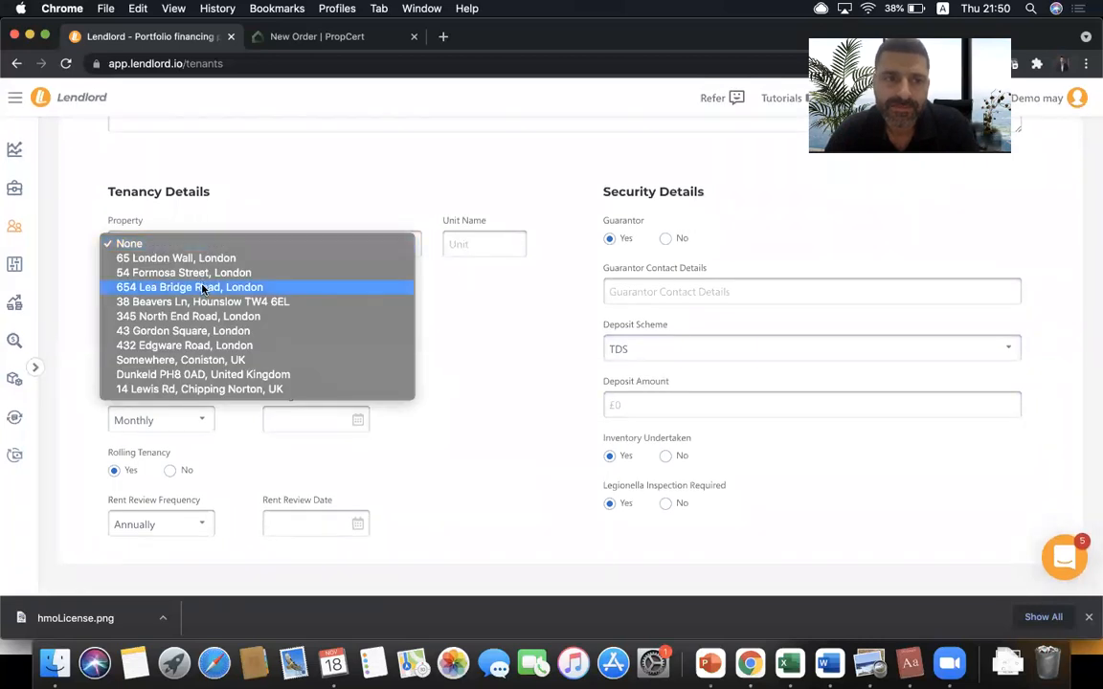
{"action": "left_click", "coordinate": [182, 273]}
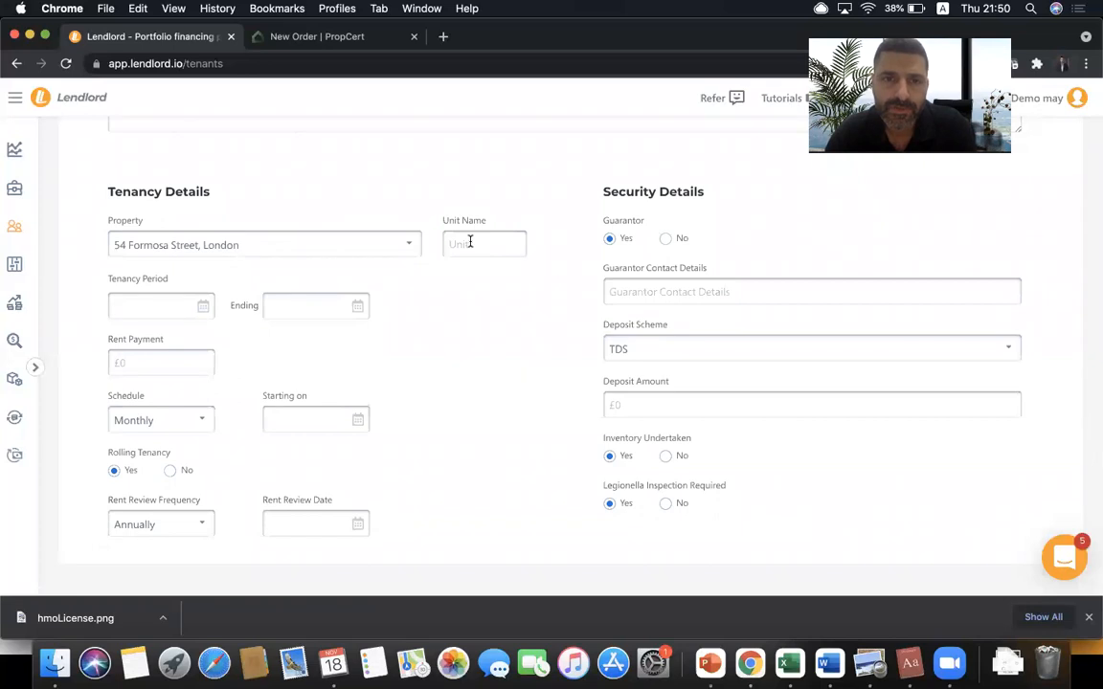
{"action": "type", "text": "Unit 1"}
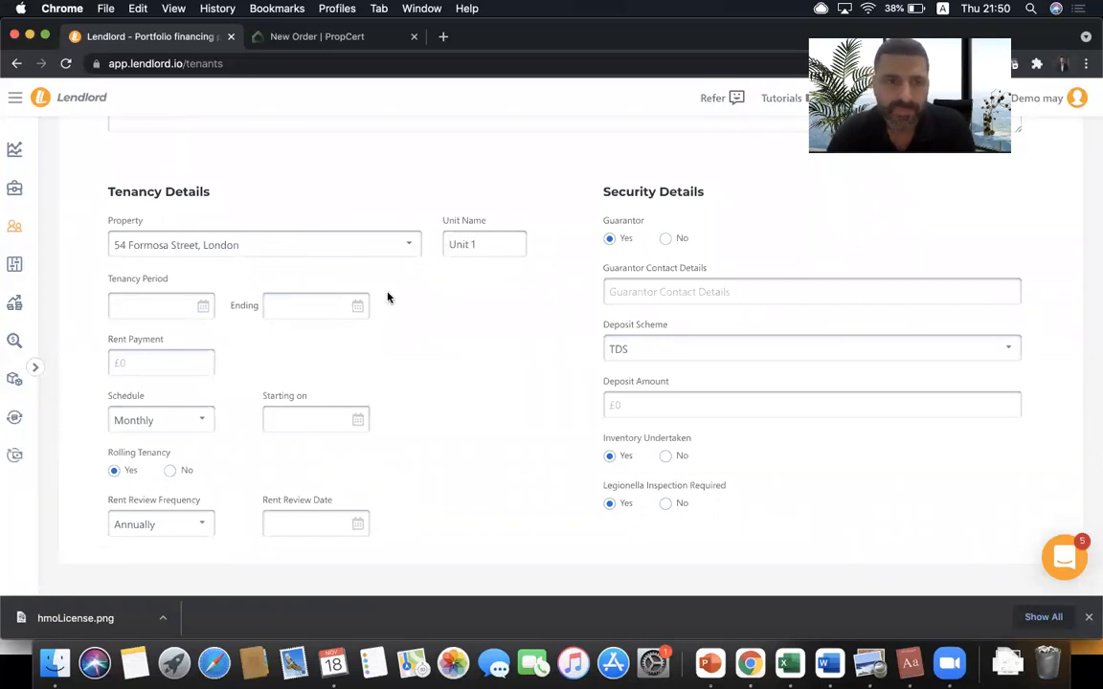
- Set the tenancy from 30/09/2021 to 09/11/2022 with £500 rent
{"action": "left_click", "coordinate": [123, 307]}
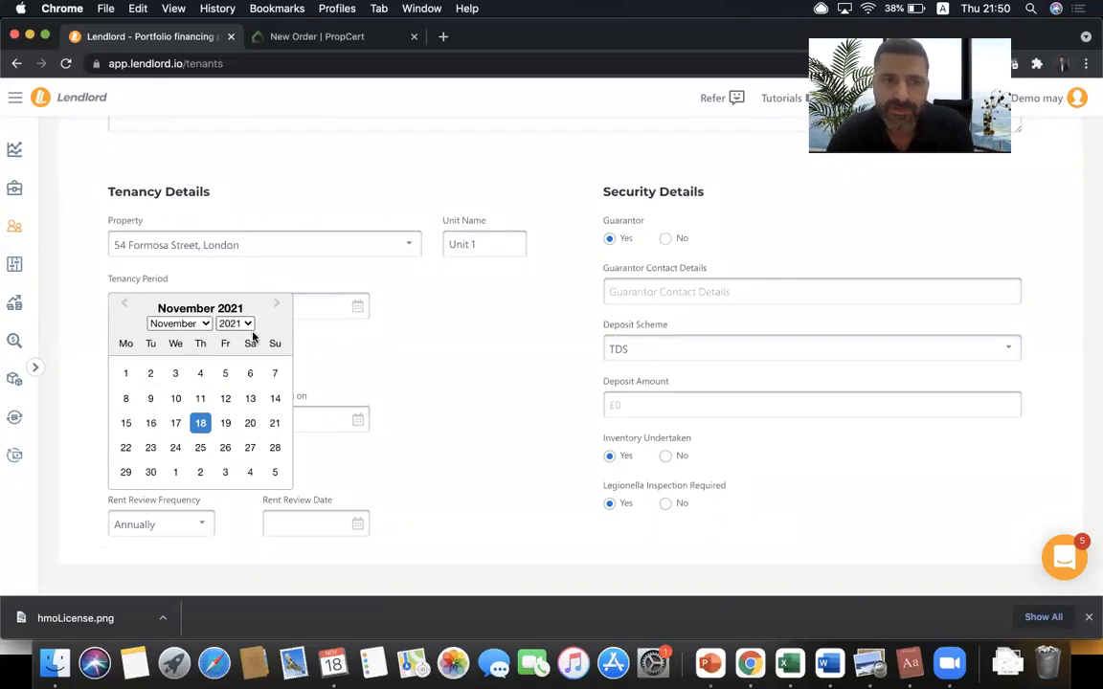
{"action": "left_click", "coordinate": [203, 327]}
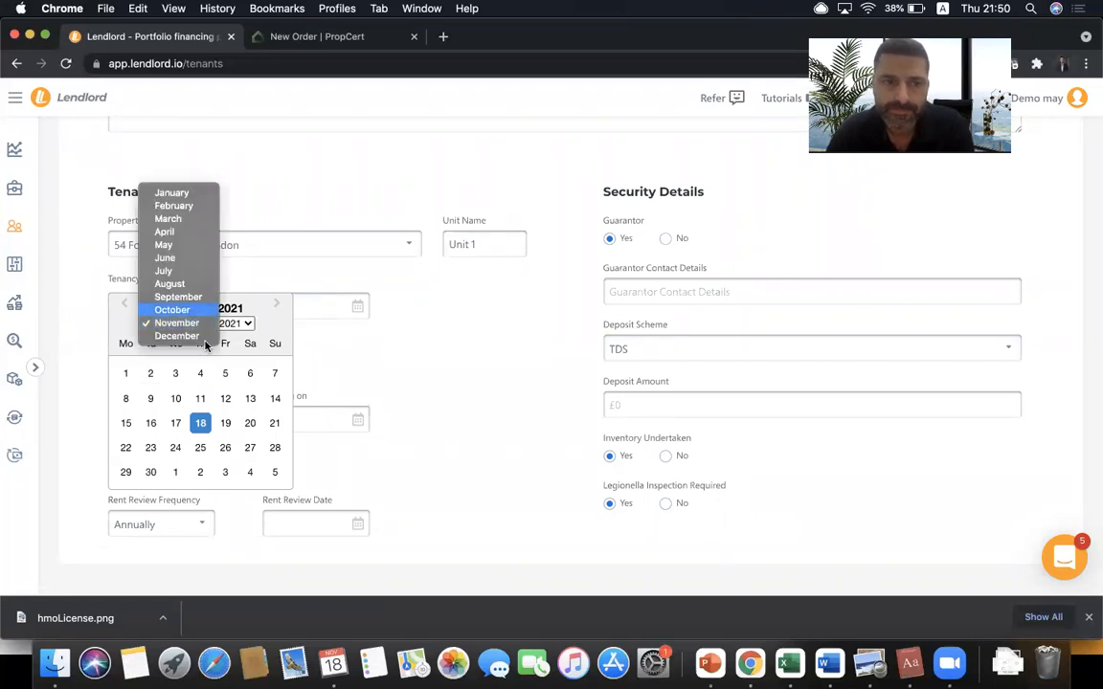
{"action": "left_click", "coordinate": [184, 310]}
{"action": "left_click", "coordinate": [200, 377]}
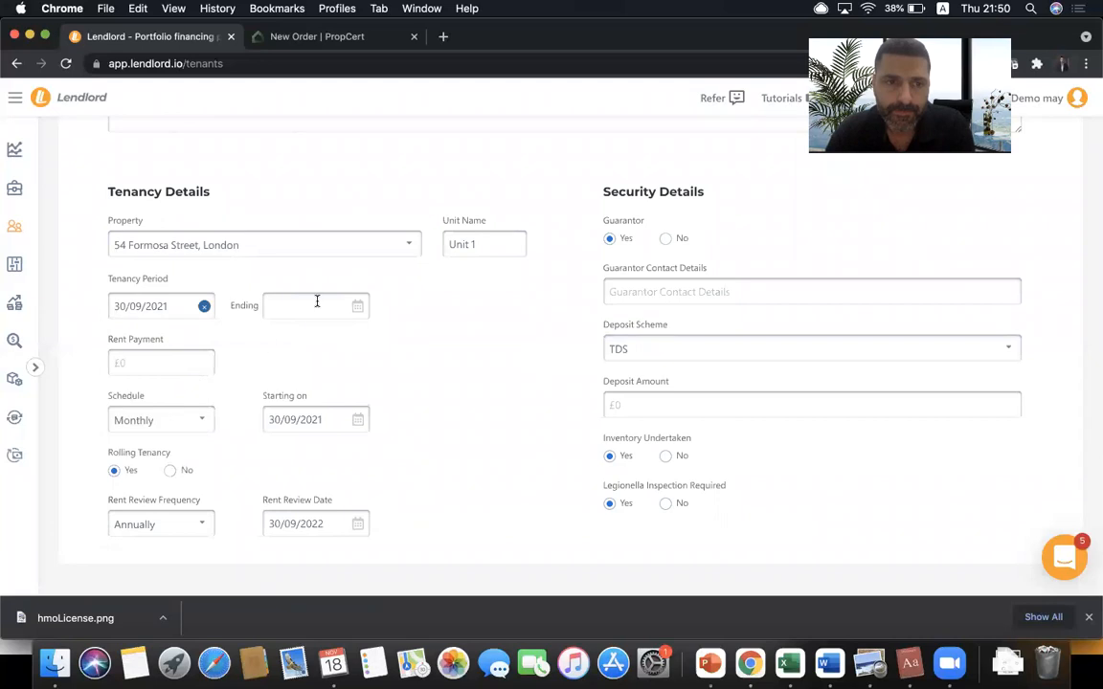
{"action": "left_click", "coordinate": [315, 304]}
{"action": "left_click", "coordinate": [403, 325]}
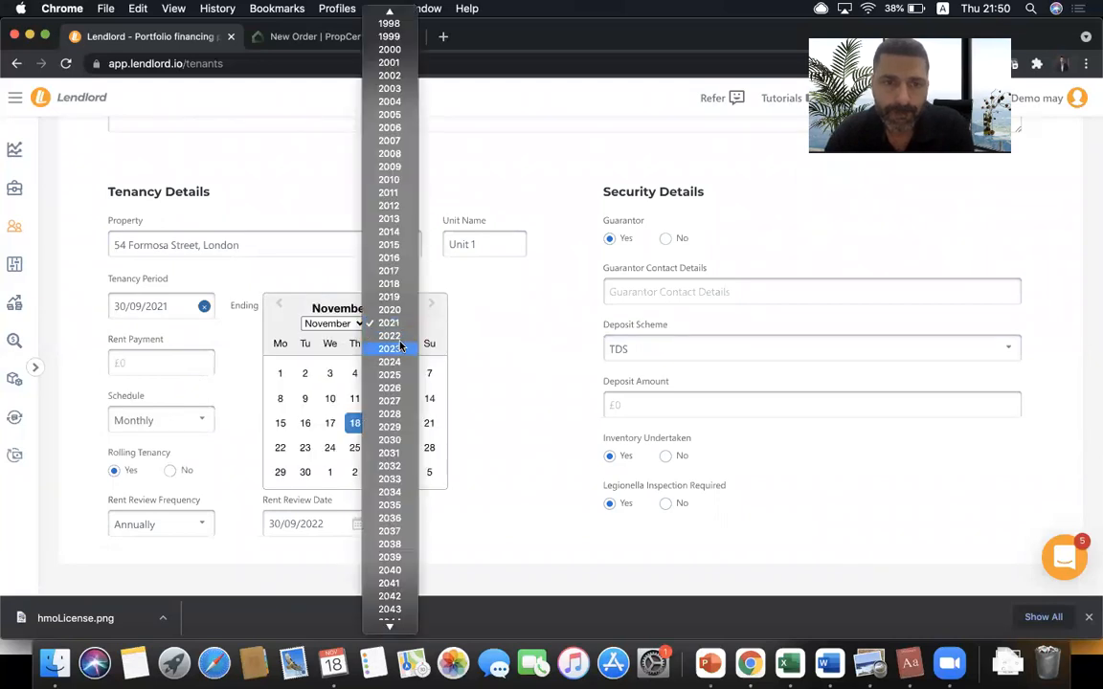
{"action": "left_click", "coordinate": [364, 336]}
{"action": "left_click", "coordinate": [331, 399]}
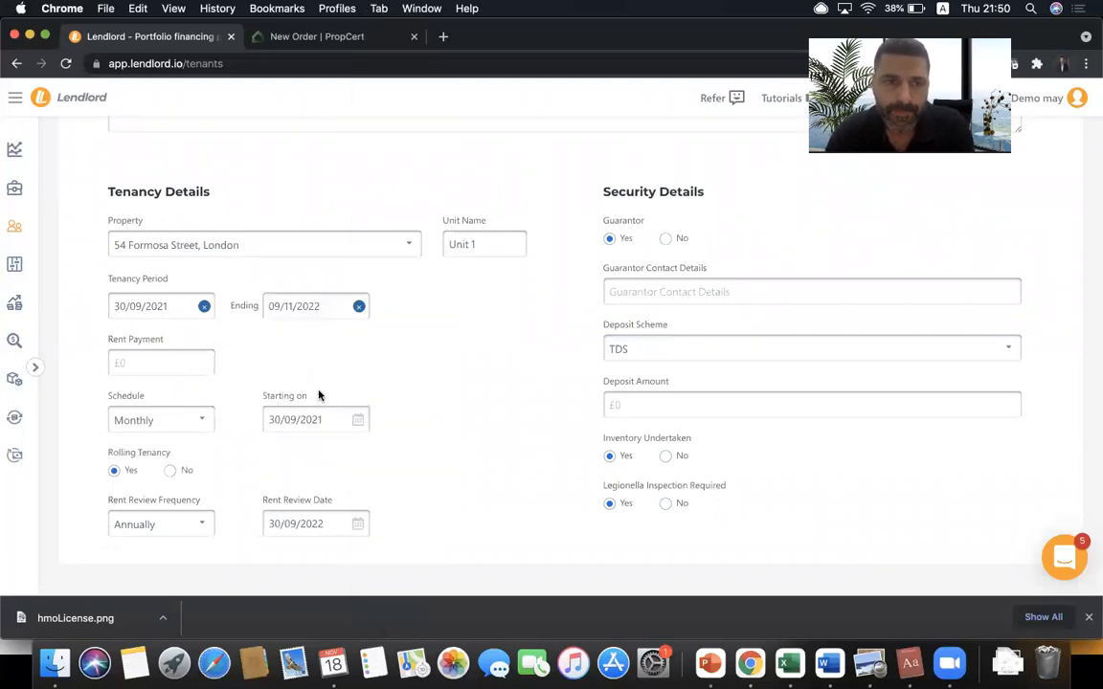
{"action": "left_click", "coordinate": [173, 358]}
{"action": "left_click", "coordinate": [168, 397]}
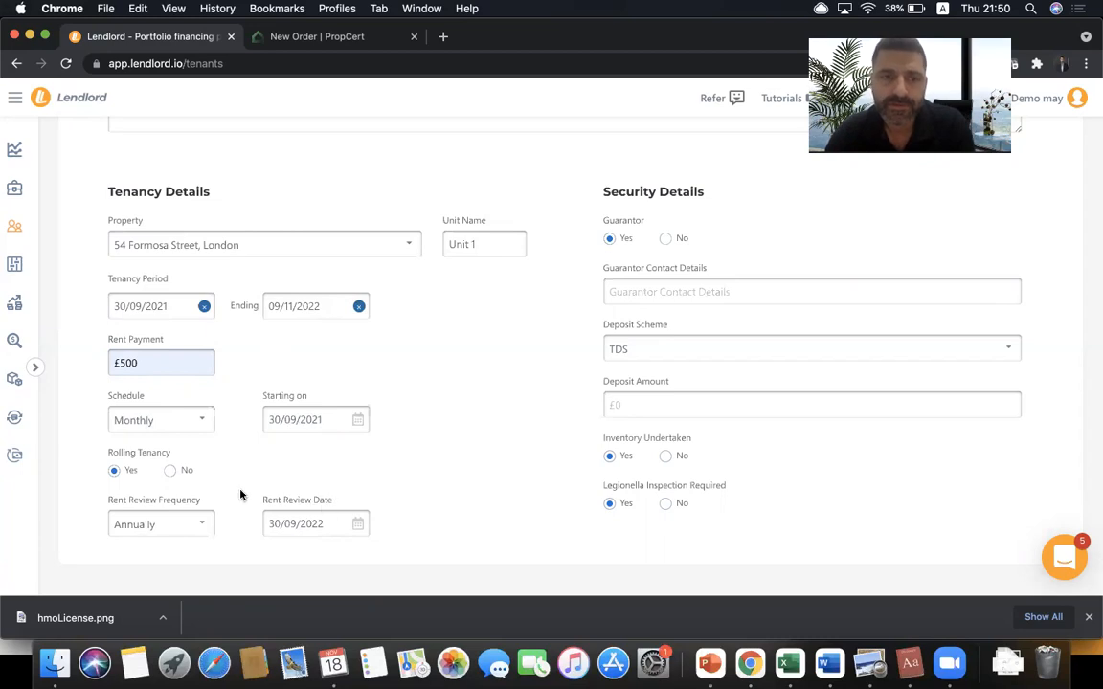
- Switch the deposit scheme to DPS and fill the deposit amount with £560
{"action": "scroll", "coordinate": [240, 495], "scroll_direction": "up", "scroll_amount": 5}
{"action": "scroll", "coordinate": [240, 495], "scroll_direction": "down", "scroll_amount": 4}
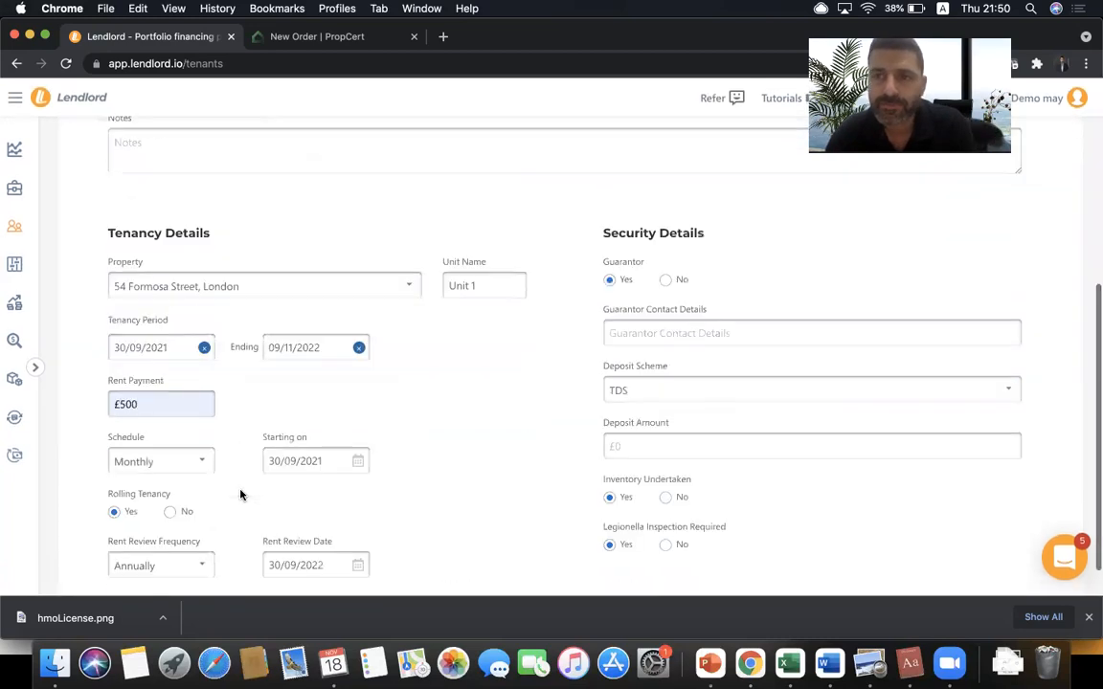
{"action": "scroll", "coordinate": [240, 495], "scroll_direction": "down", "scroll_amount": 1}
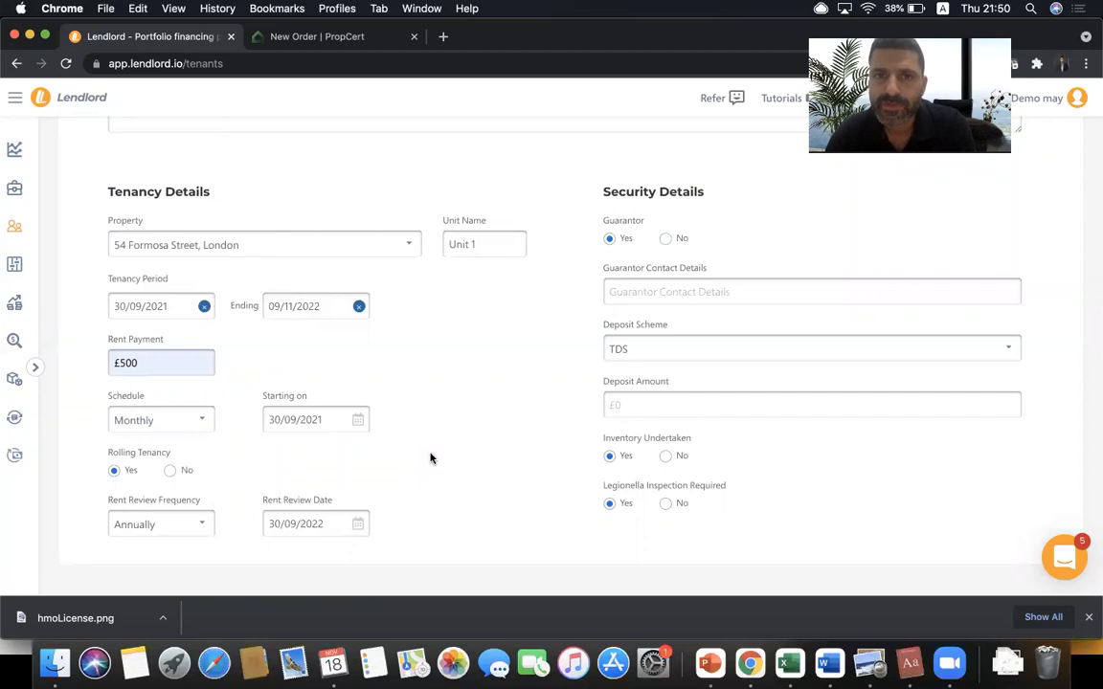
{"action": "scroll", "coordinate": [522, 365], "scroll_direction": "up", "scroll_amount": 1}
{"action": "scroll", "coordinate": [521, 365], "scroll_direction": "down", "scroll_amount": 1}
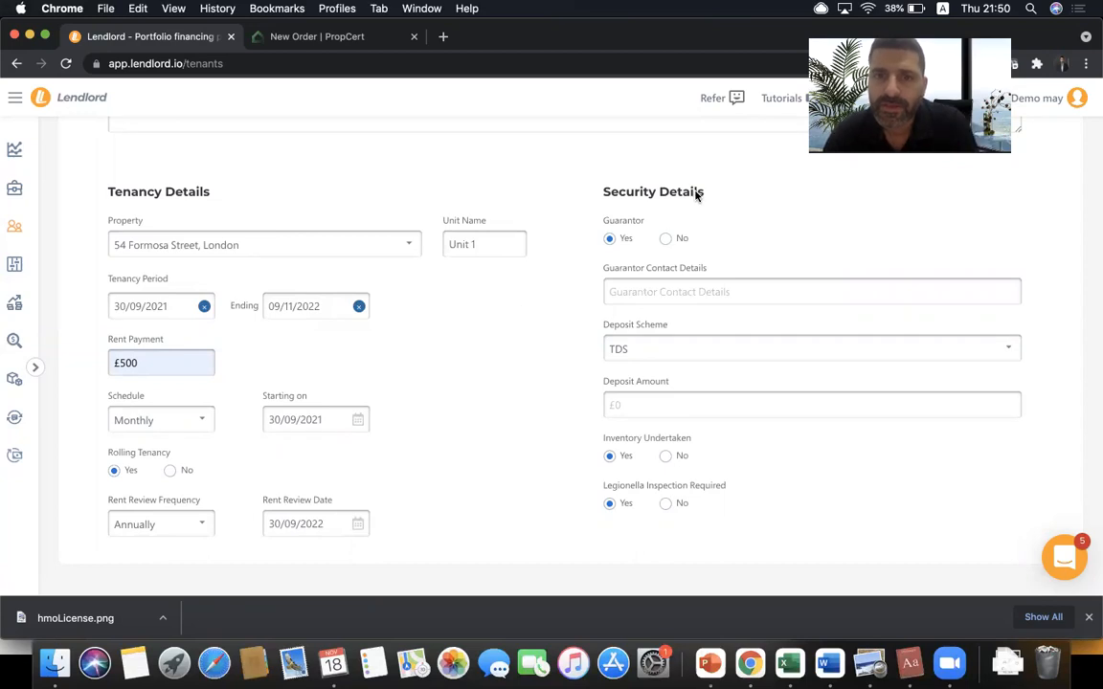
{"action": "left_click", "coordinate": [671, 293]}
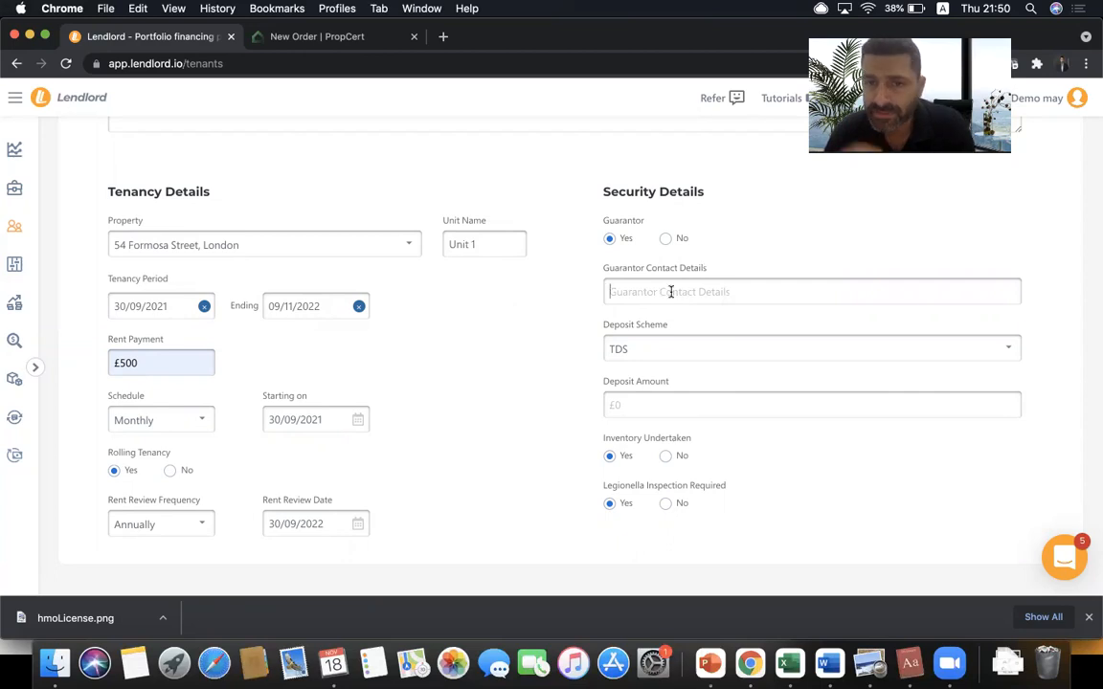
{"action": "left_click", "coordinate": [670, 345]}
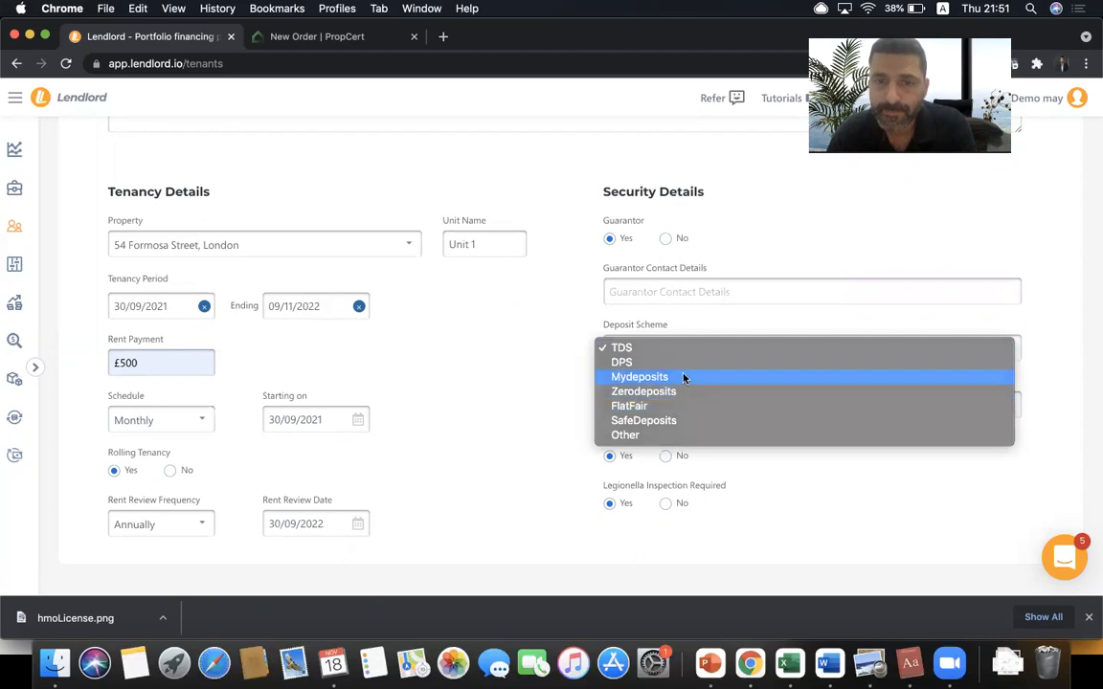
{"action": "left_click", "coordinate": [681, 377]}
{"action": "left_click", "coordinate": [679, 348]}
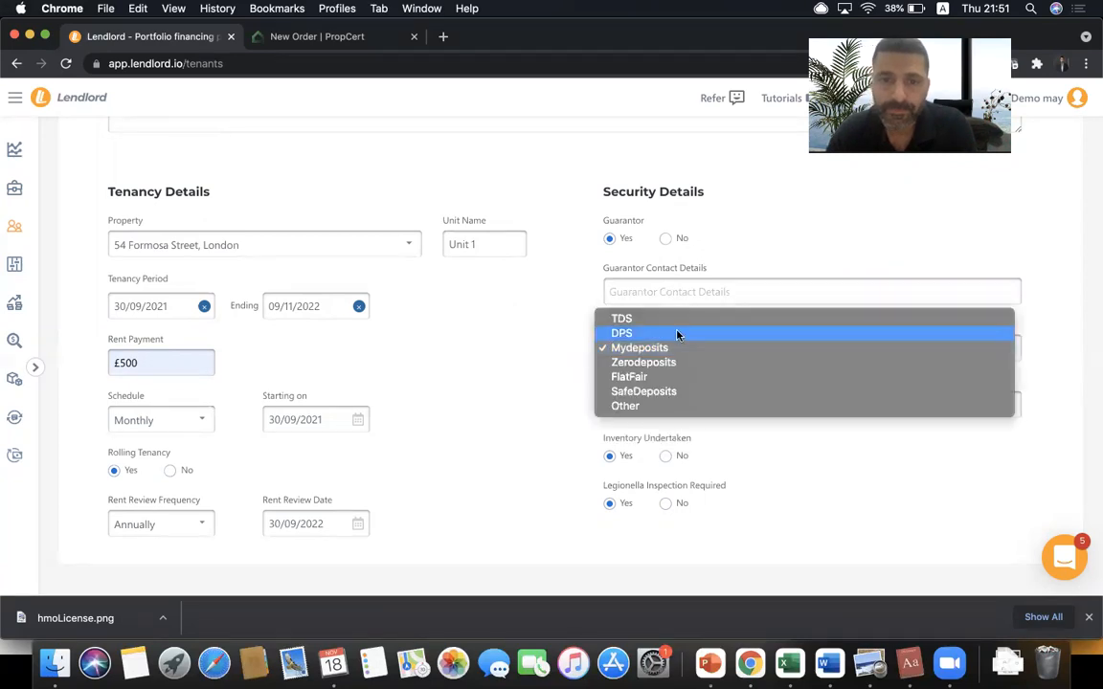
{"action": "left_click", "coordinate": [677, 332]}
{"action": "left_click", "coordinate": [667, 401]}
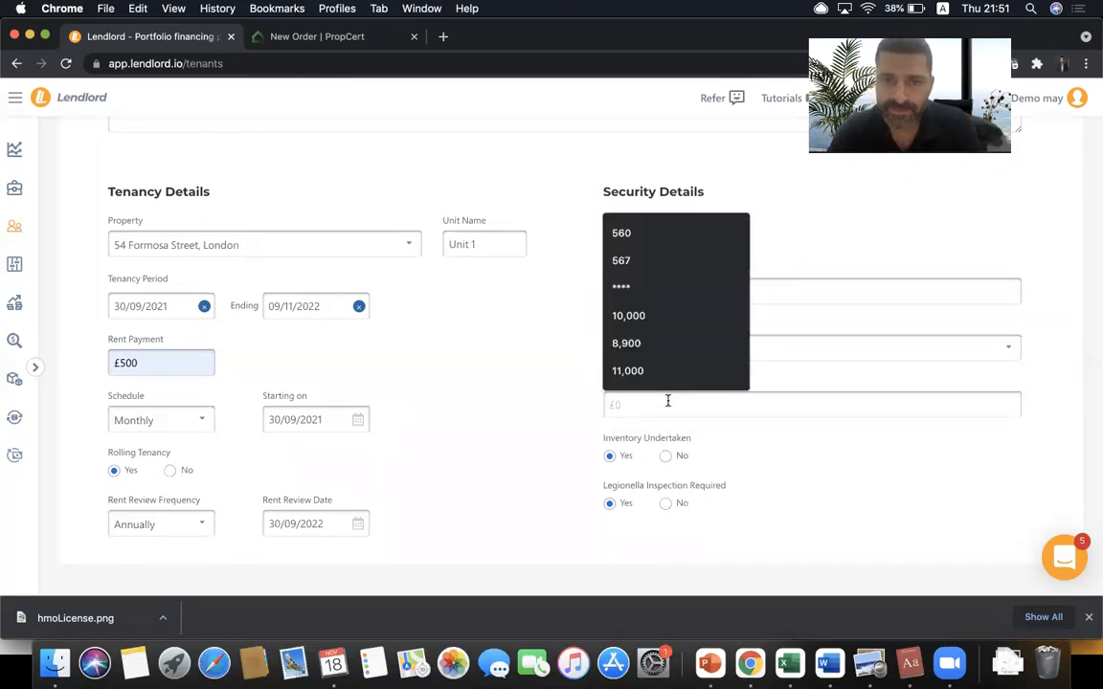
{"action": "left_click", "coordinate": [668, 238]}
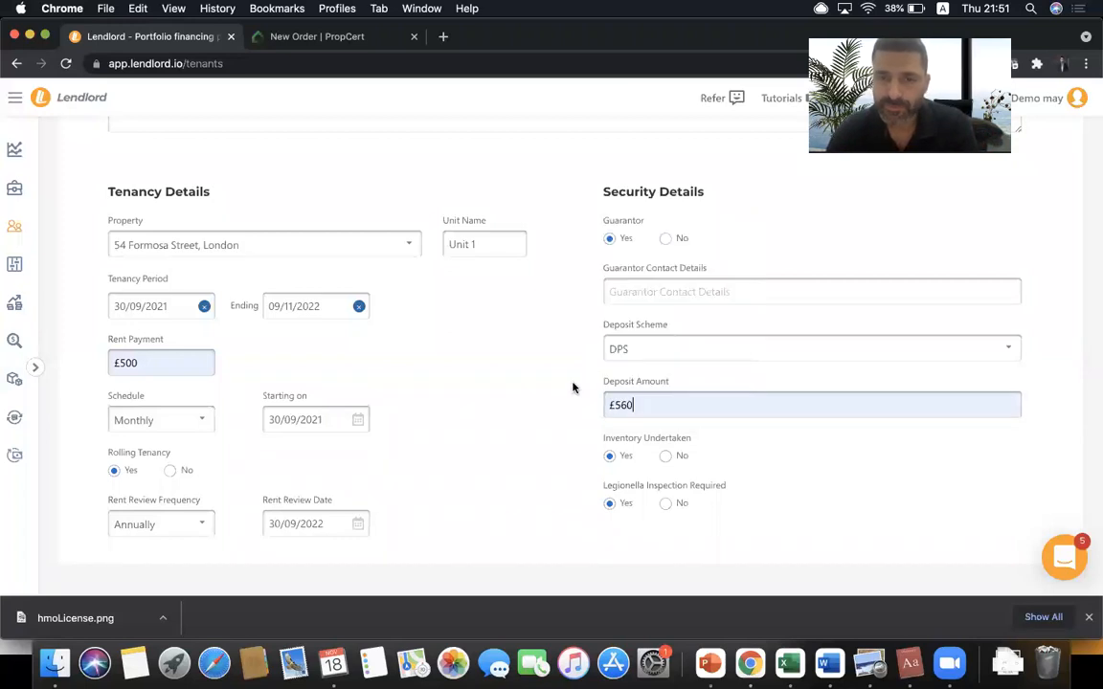
{"action": "scroll", "coordinate": [658, 492], "scroll_direction": "up", "scroll_amount": 5}
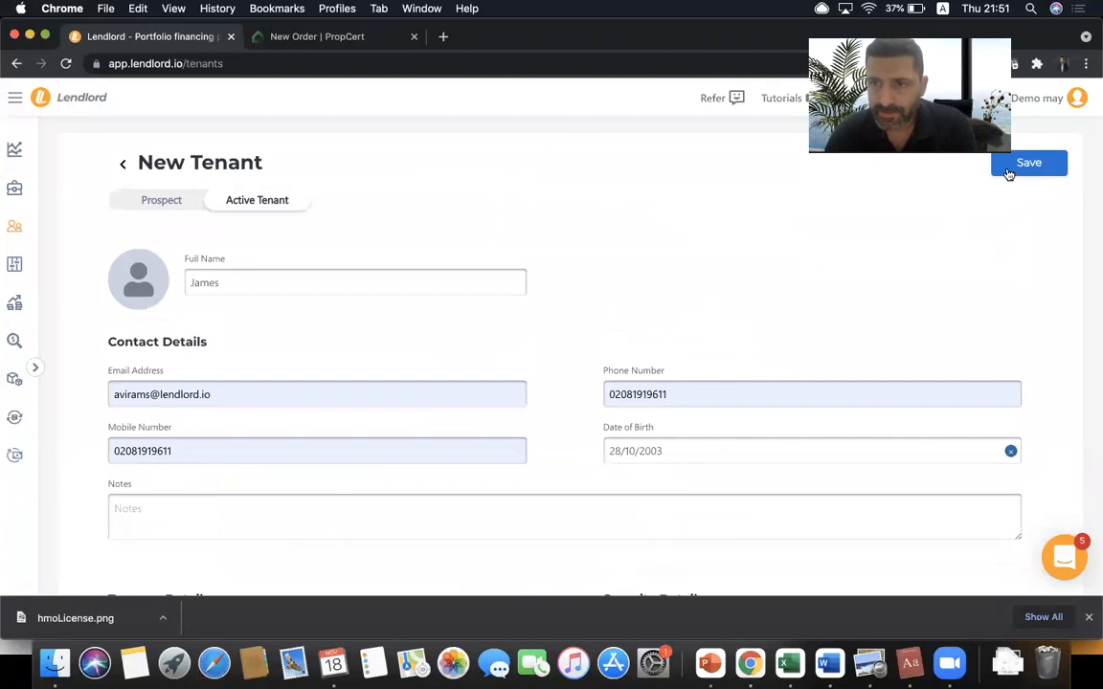
- Save the new tenant and dismiss the What's Next prompt
{"action": "left_click", "coordinate": [433, 283]}
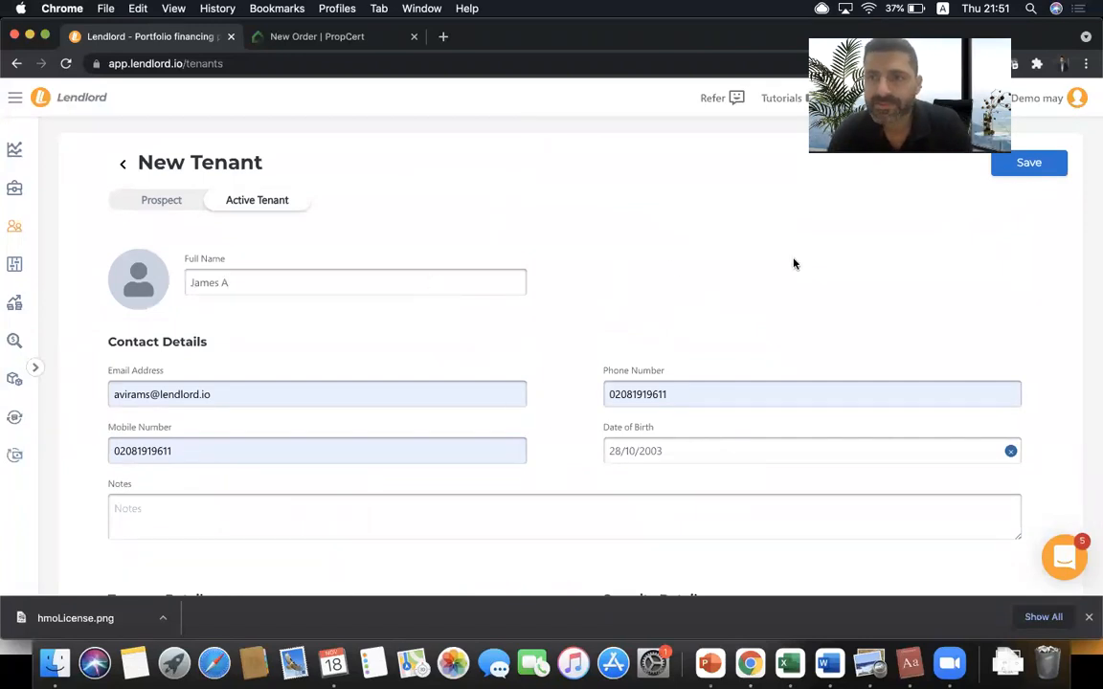
{"action": "left_click", "coordinate": [1022, 177]}
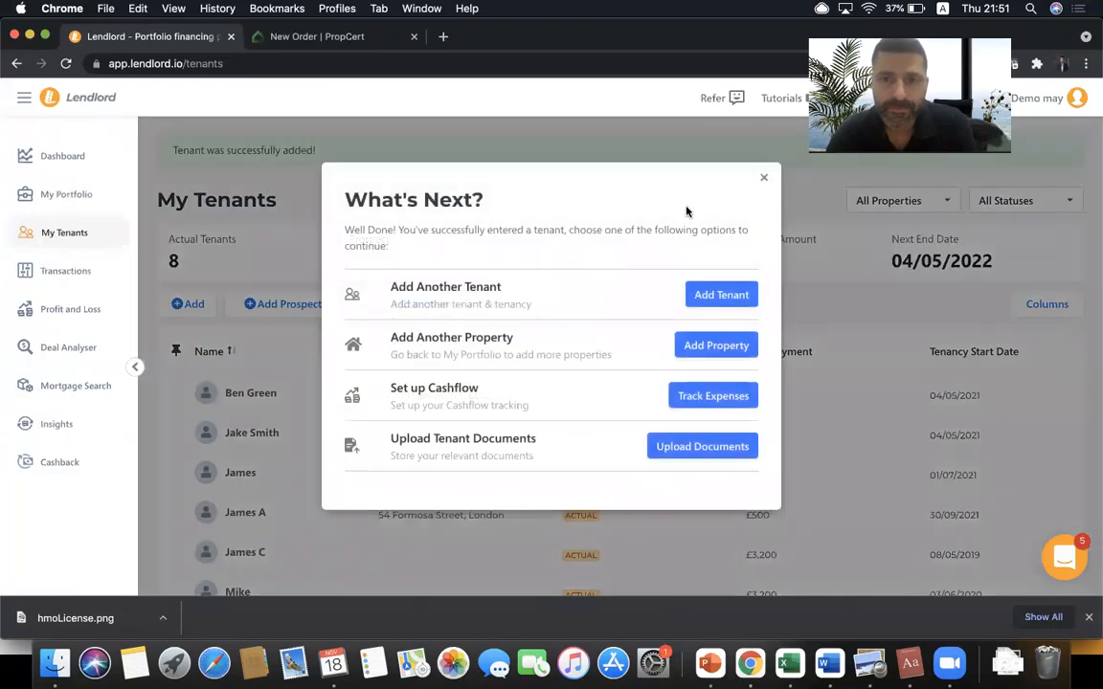
{"action": "left_click", "coordinate": [764, 178]}
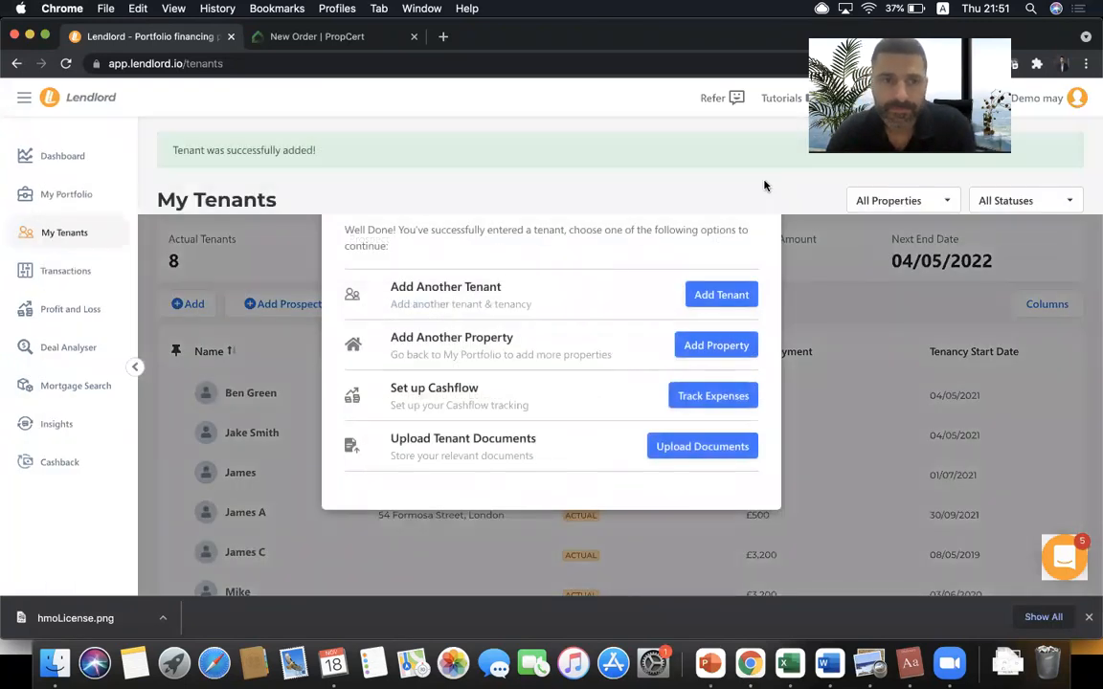
- Open the record of the tenant starting 30/09/2021 and scroll through its details
{"action": "scroll", "coordinate": [303, 482], "scroll_direction": "down", "scroll_amount": 1}
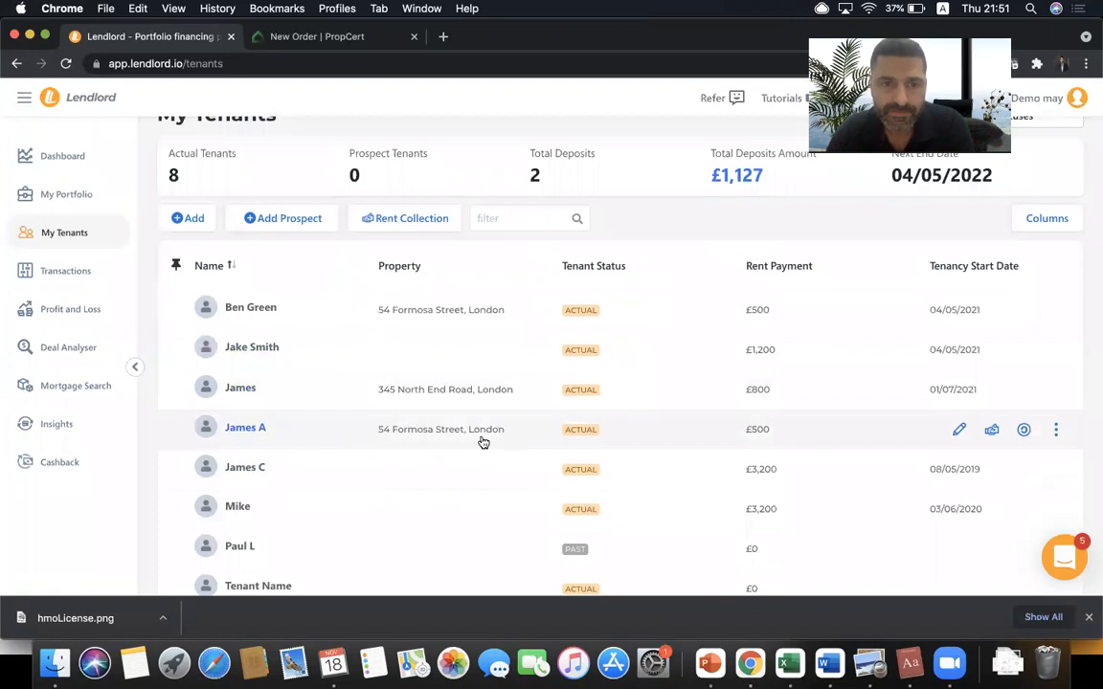
{"action": "left_click", "coordinate": [706, 431]}
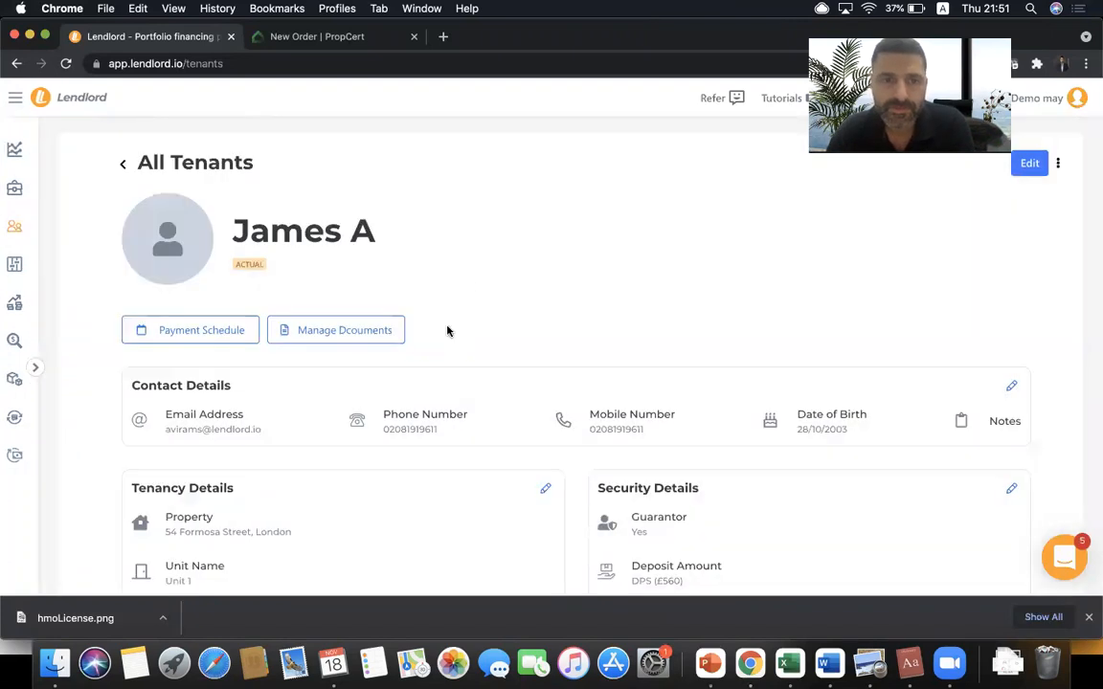
{"action": "scroll", "coordinate": [445, 328], "scroll_direction": "down", "scroll_amount": 3}
{"action": "scroll", "coordinate": [759, 352], "scroll_direction": "down", "scroll_amount": 5}
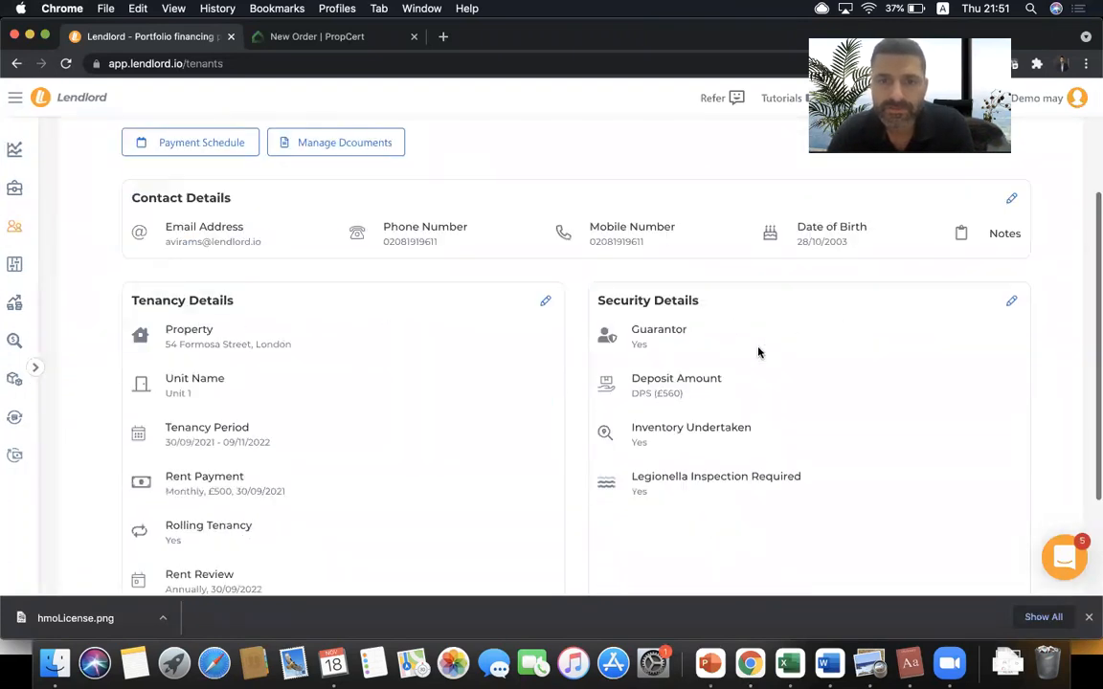
{"action": "scroll", "coordinate": [758, 353], "scroll_direction": "up", "scroll_amount": 5}
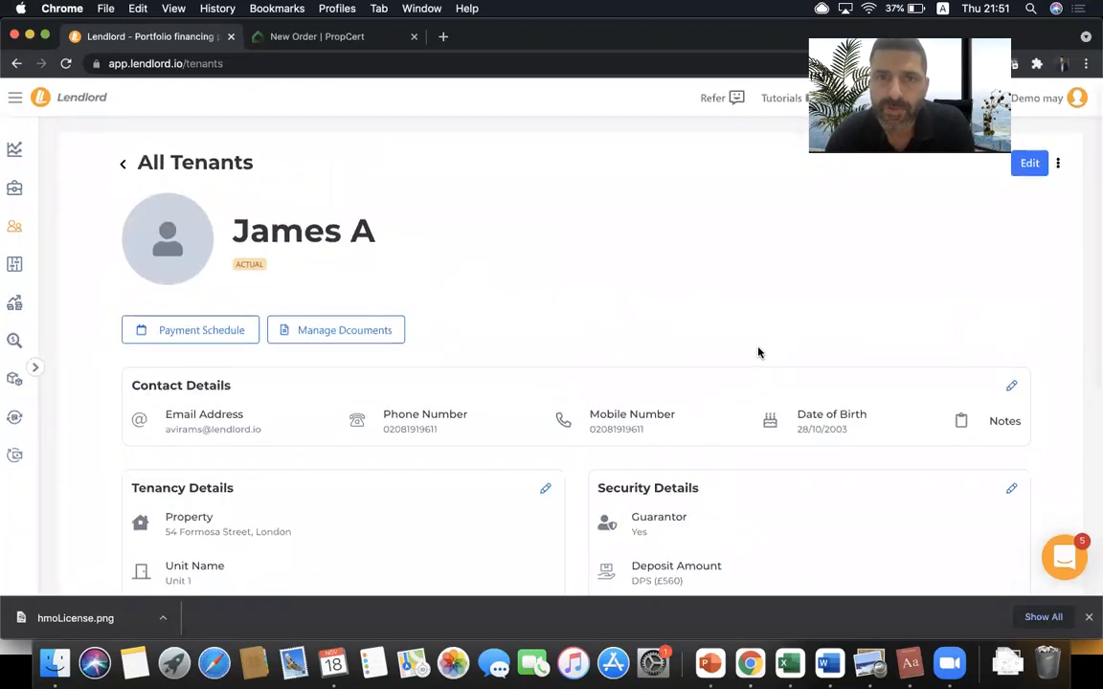
{"action": "scroll", "coordinate": [578, 250], "scroll_direction": "down", "scroll_amount": 2}
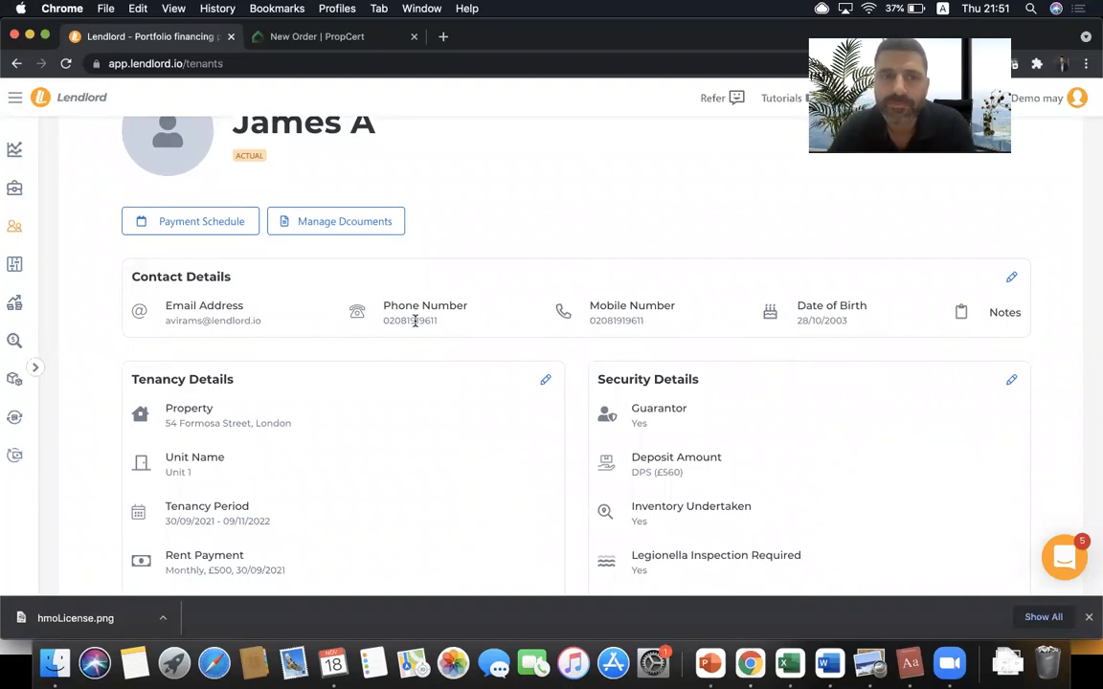
{"action": "scroll", "coordinate": [422, 259], "scroll_direction": "down", "scroll_amount": 1}
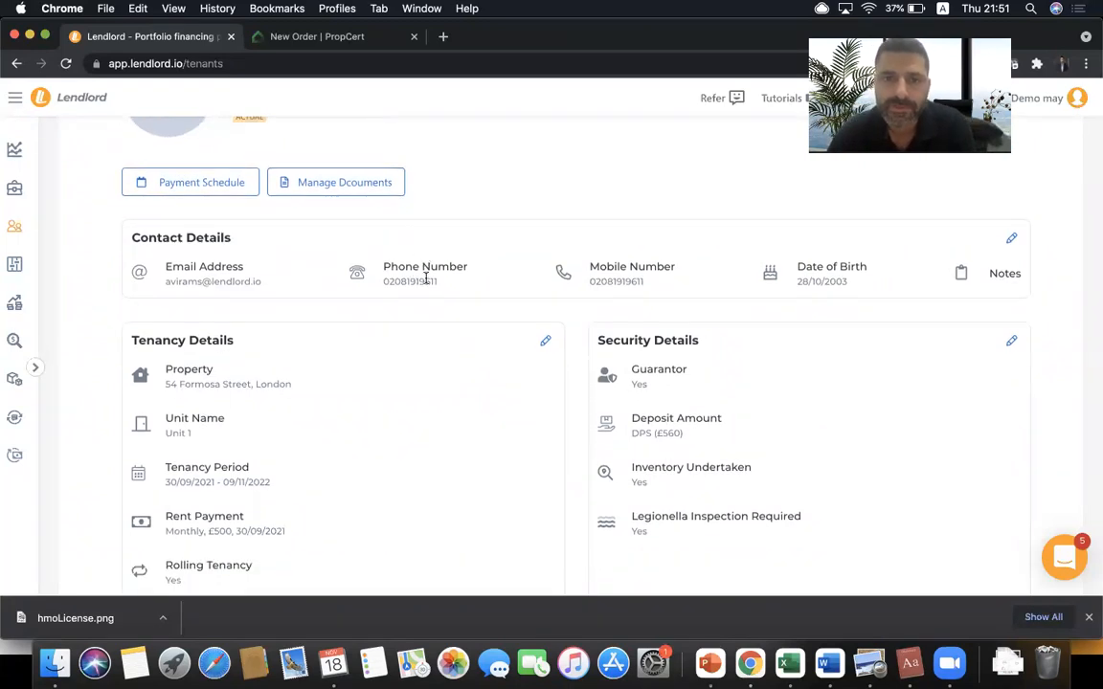
{"action": "scroll", "coordinate": [427, 277], "scroll_direction": "down", "scroll_amount": 2}
{"action": "scroll", "coordinate": [426, 281], "scroll_direction": "up", "scroll_amount": 5}
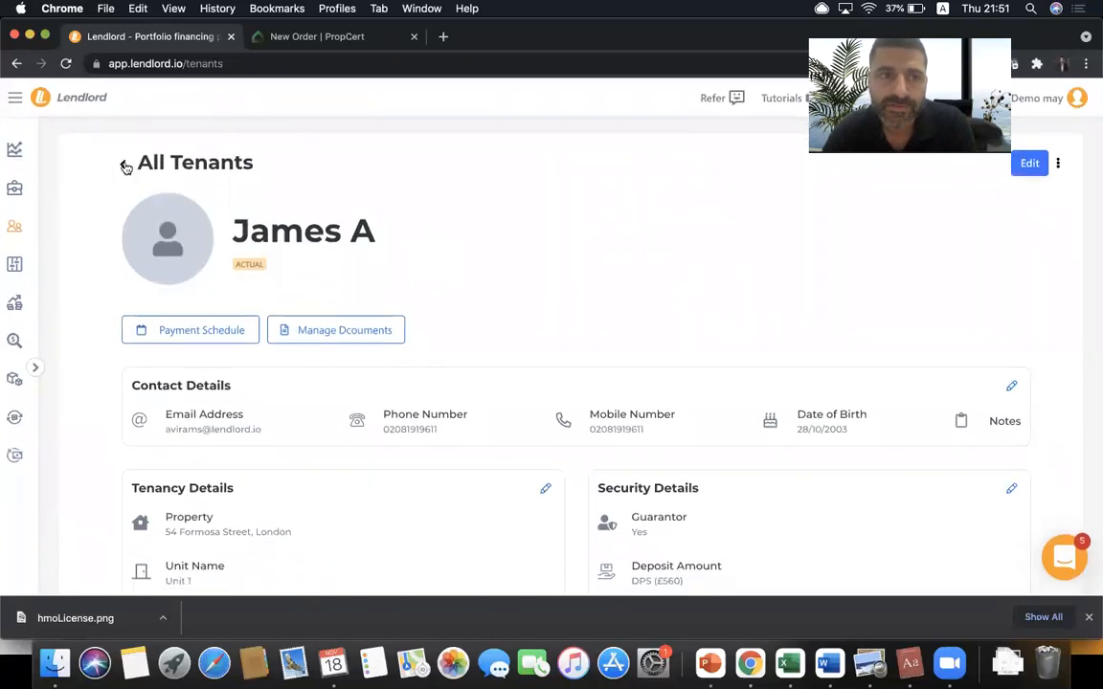
- In Rent Collection, filter the tenant selection down to just the new tenant
{"action": "left_click", "coordinate": [125, 168]}
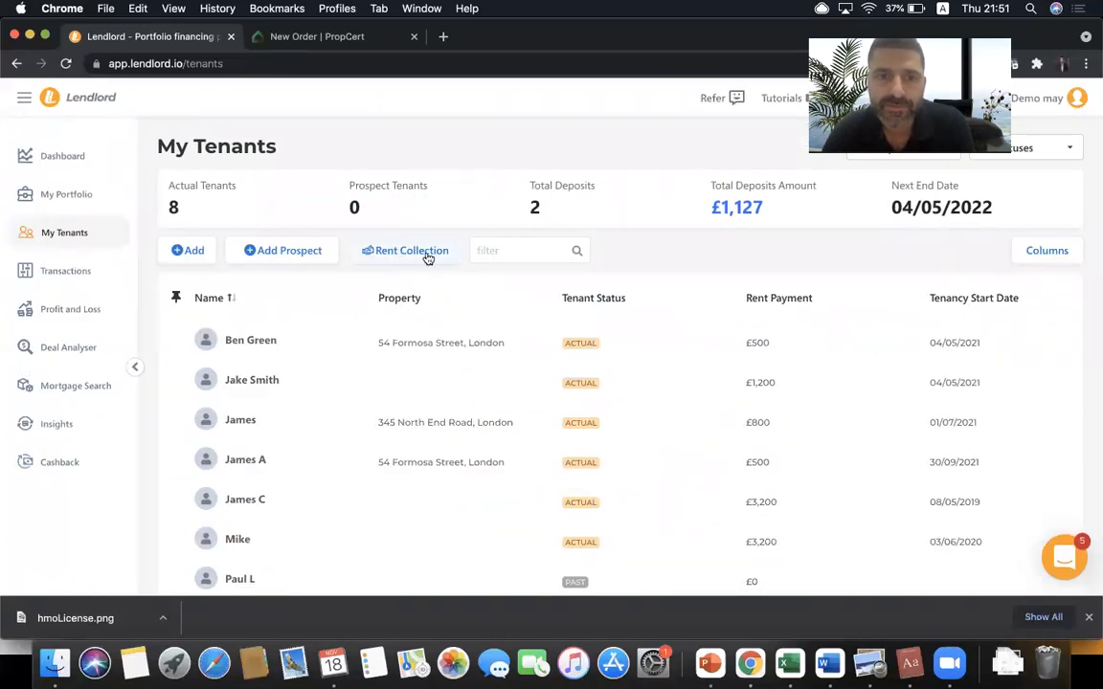
{"action": "left_click", "coordinate": [426, 254]}
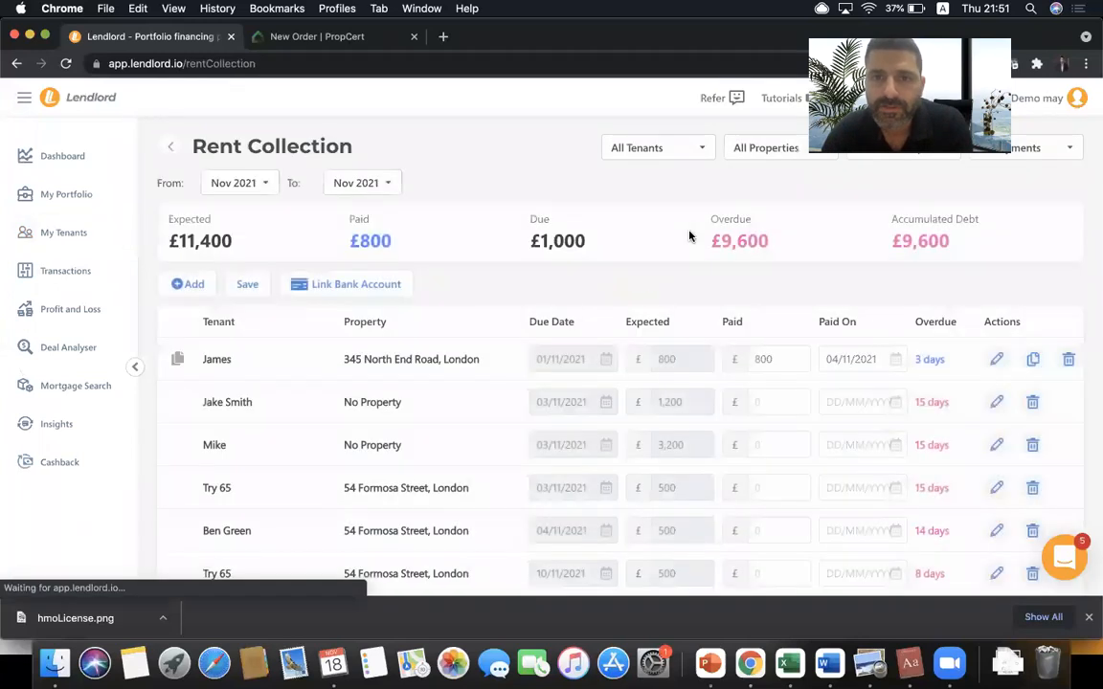
{"action": "left_click", "coordinate": [679, 153]}
{"action": "left_click", "coordinate": [665, 184]}
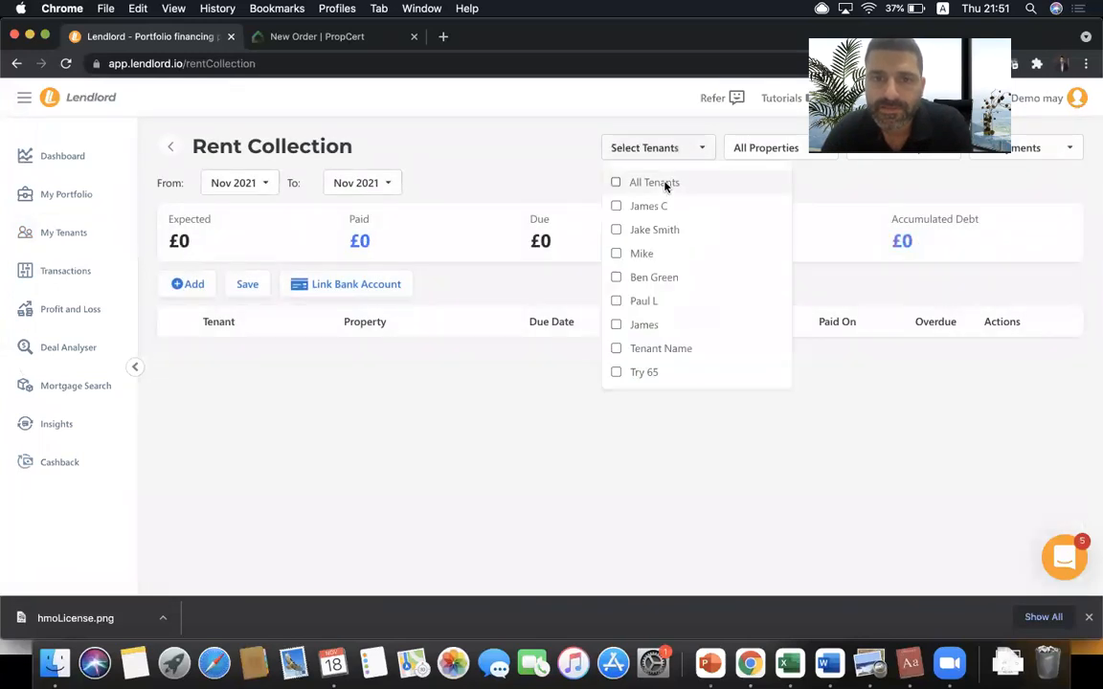
{"action": "scroll", "coordinate": [651, 349], "scroll_direction": "down", "scroll_amount": 1}
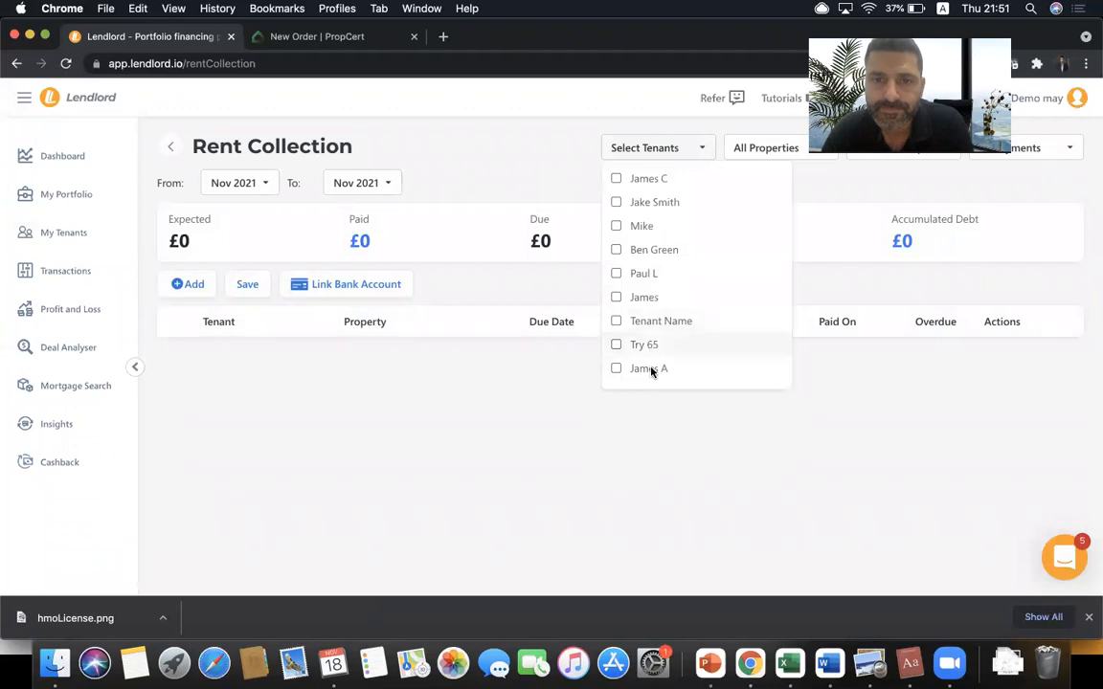
{"action": "left_click", "coordinate": [652, 369]}
{"action": "left_click", "coordinate": [523, 373]}
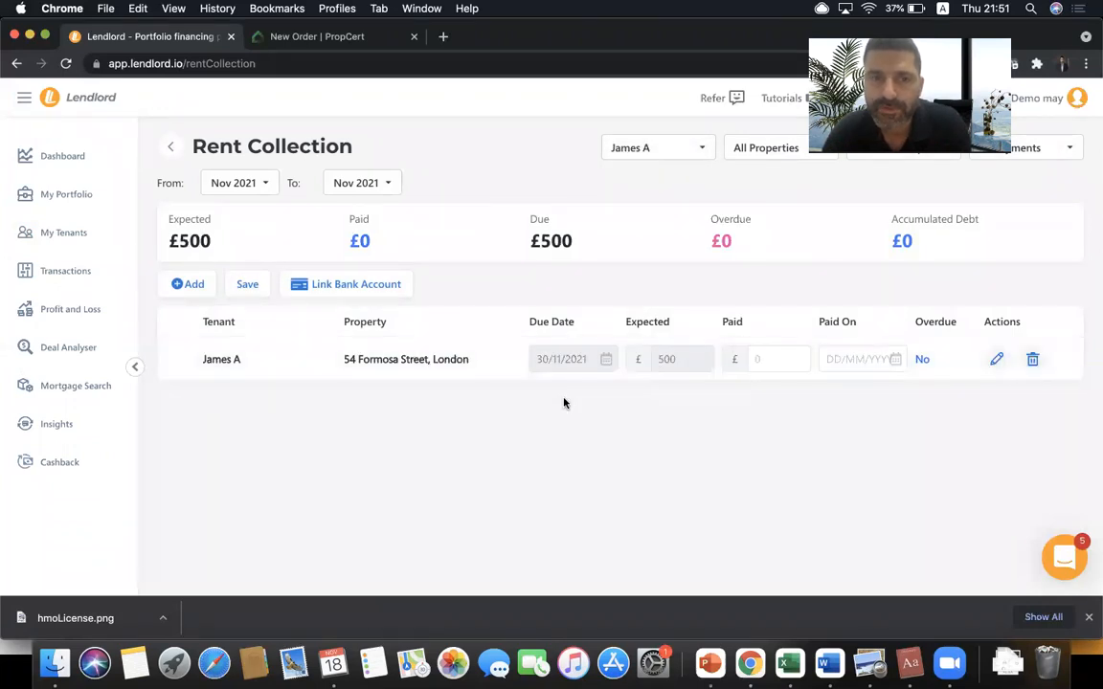
- Extend the period to Dec 2022, edit the first rent row, then return to My Tenants
{"action": "left_click", "coordinate": [353, 185]}
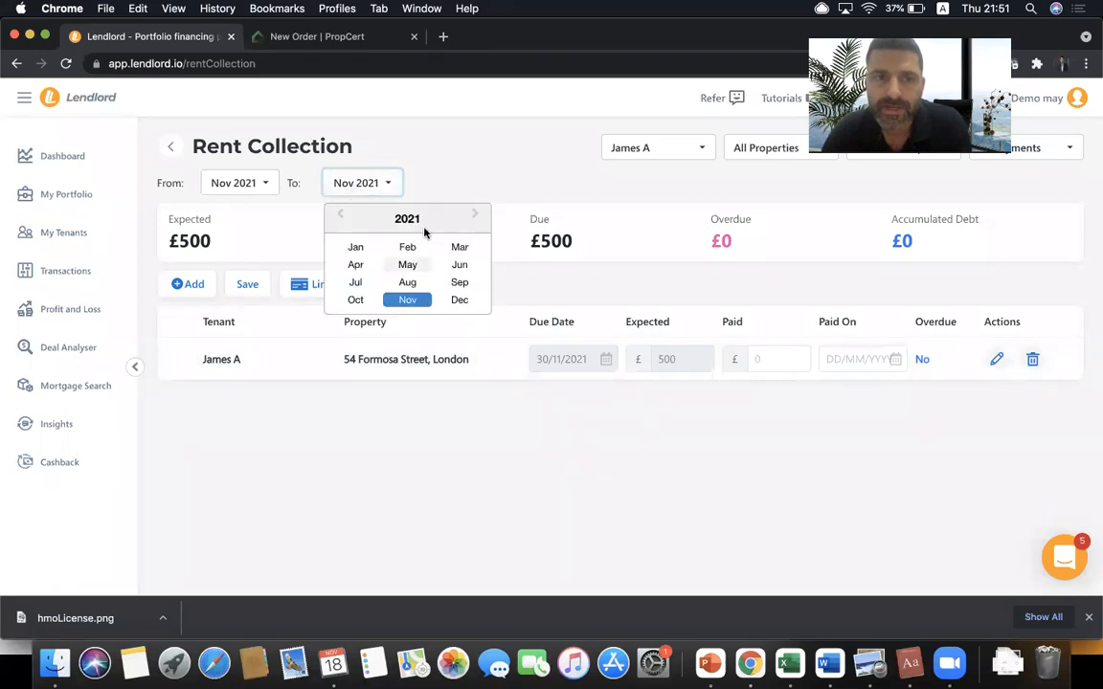
{"action": "left_click", "coordinate": [471, 218]}
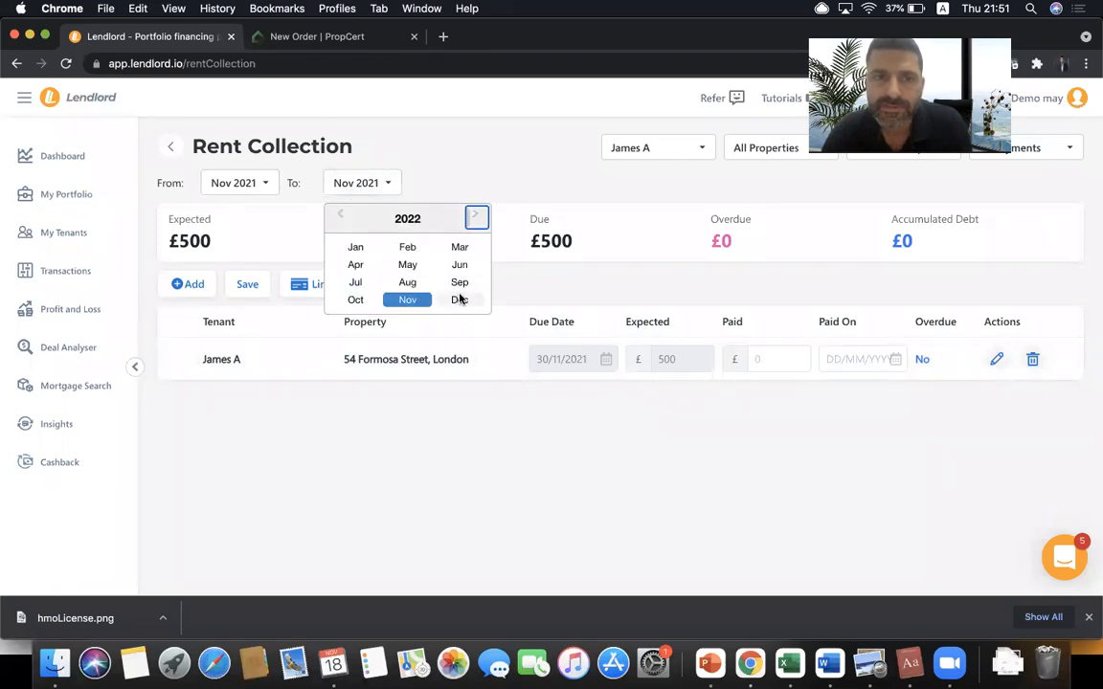
{"action": "left_click", "coordinate": [459, 299]}
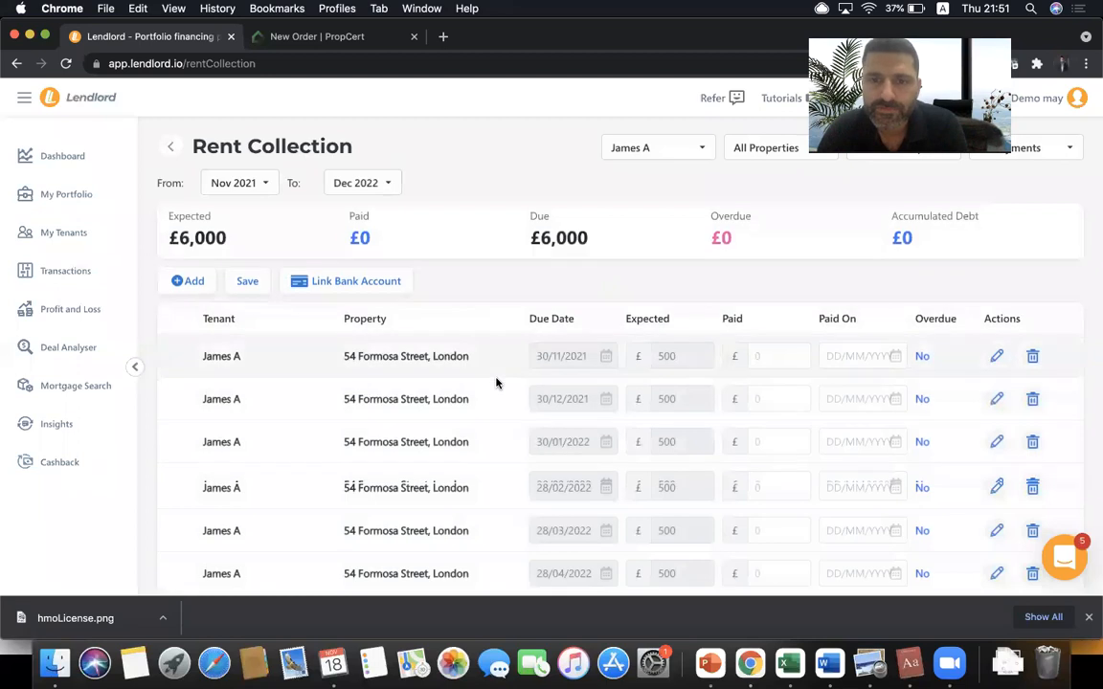
{"action": "scroll", "coordinate": [496, 383], "scroll_direction": "down", "scroll_amount": 5}
{"action": "scroll", "coordinate": [496, 383], "scroll_direction": "up", "scroll_amount": 5}
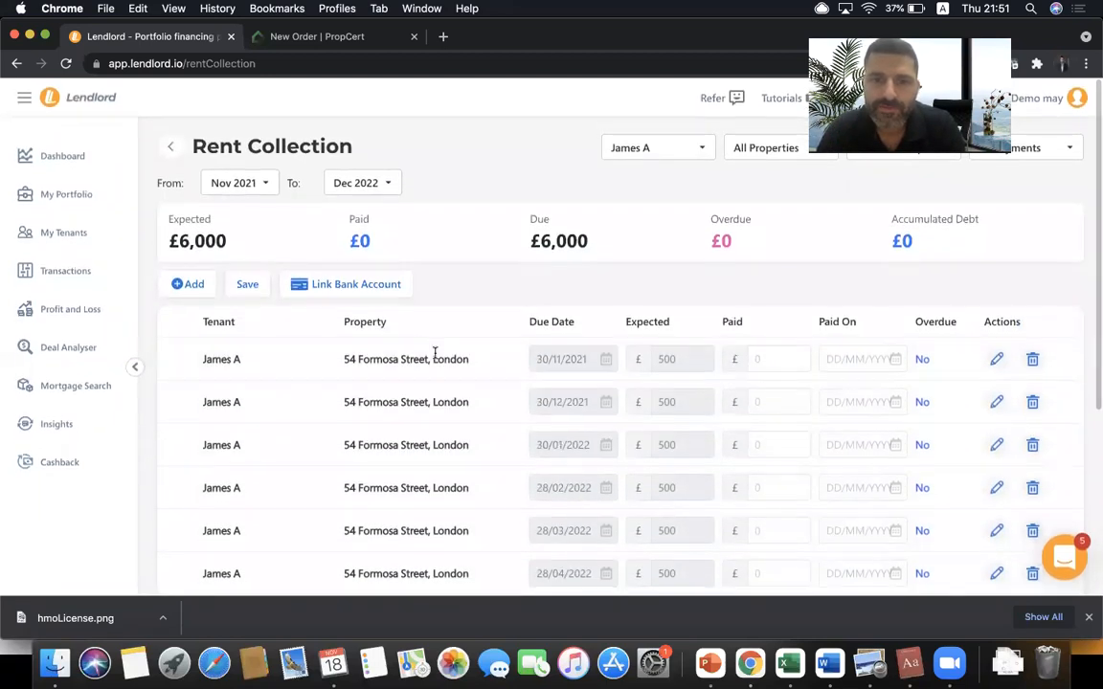
{"action": "scroll", "coordinate": [575, 422], "scroll_direction": "down", "scroll_amount": 2}
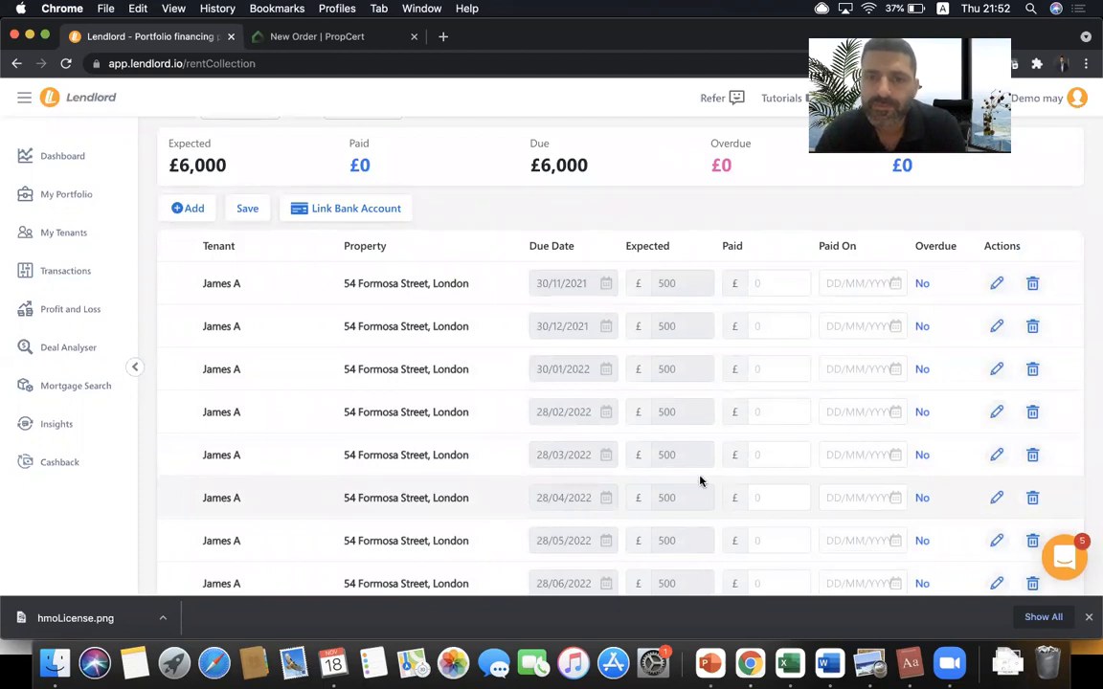
{"action": "scroll", "coordinate": [700, 481], "scroll_direction": "up", "scroll_amount": 2}
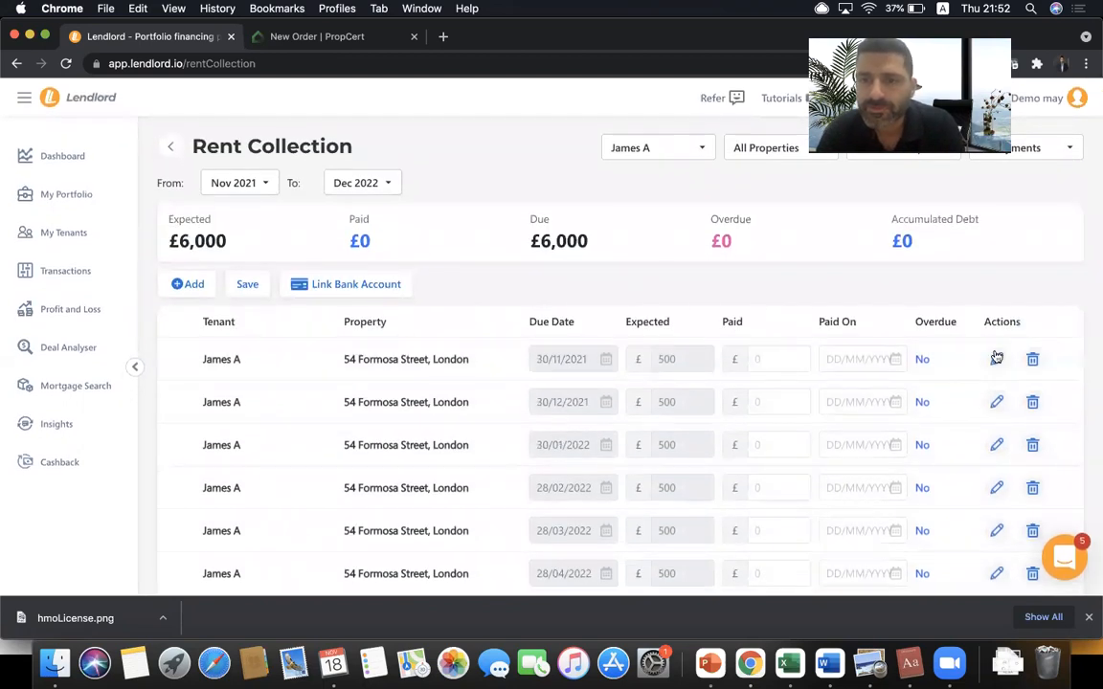
{"action": "left_click", "coordinate": [996, 358]}
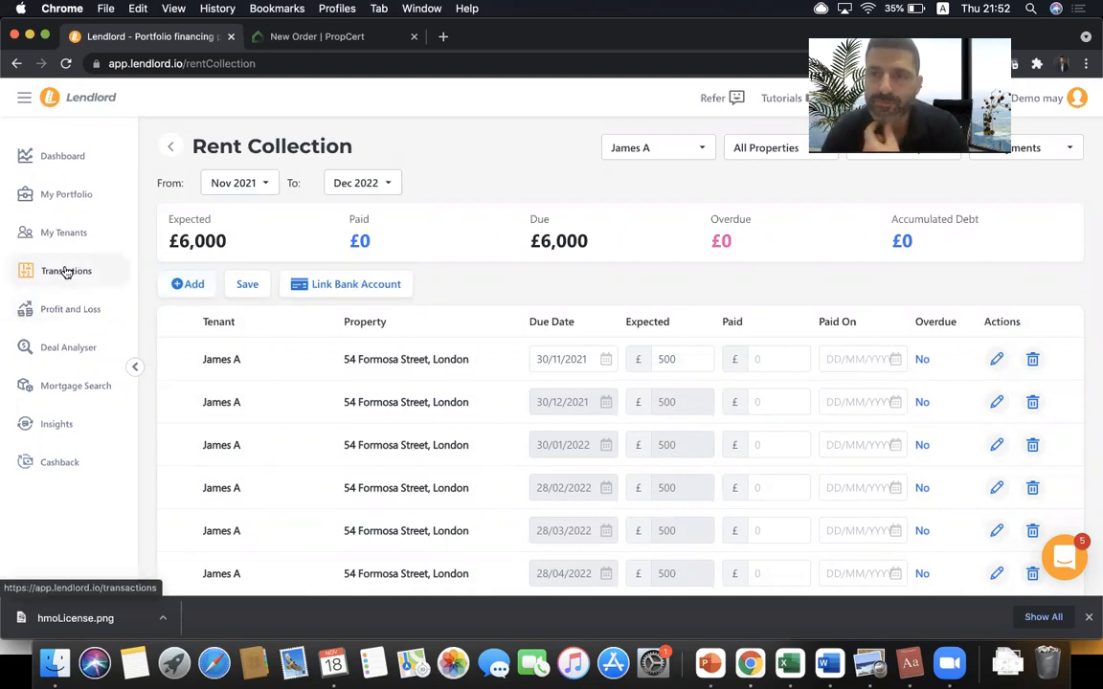
{"action": "left_click", "coordinate": [63, 232]}
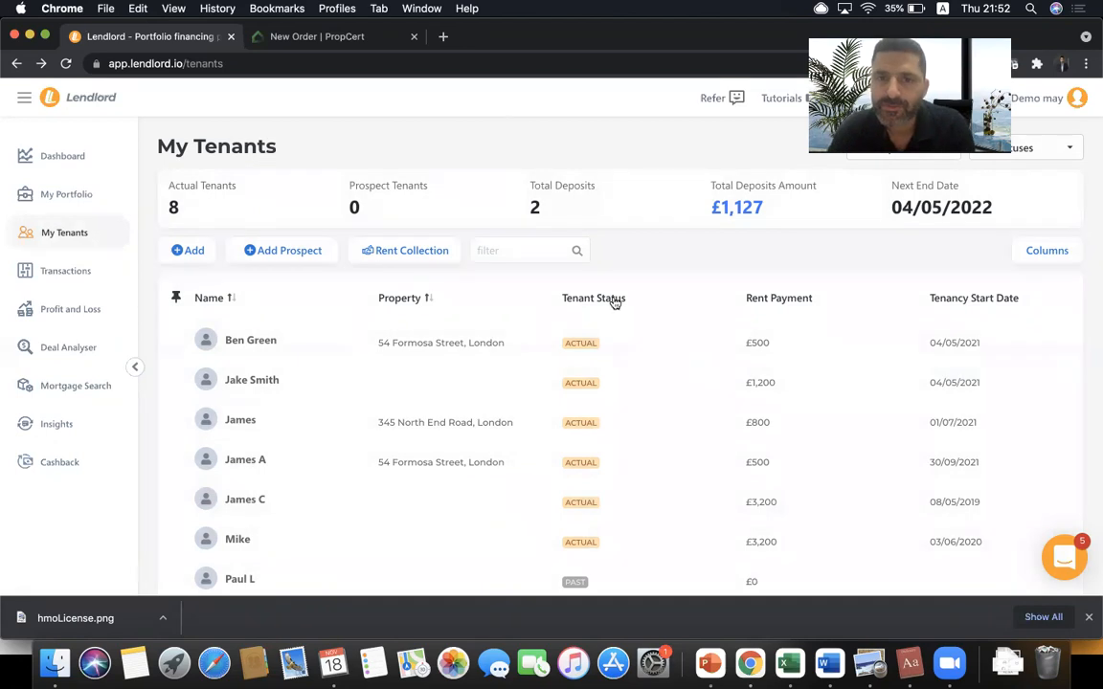
{"action": "left_click", "coordinate": [709, 663]}
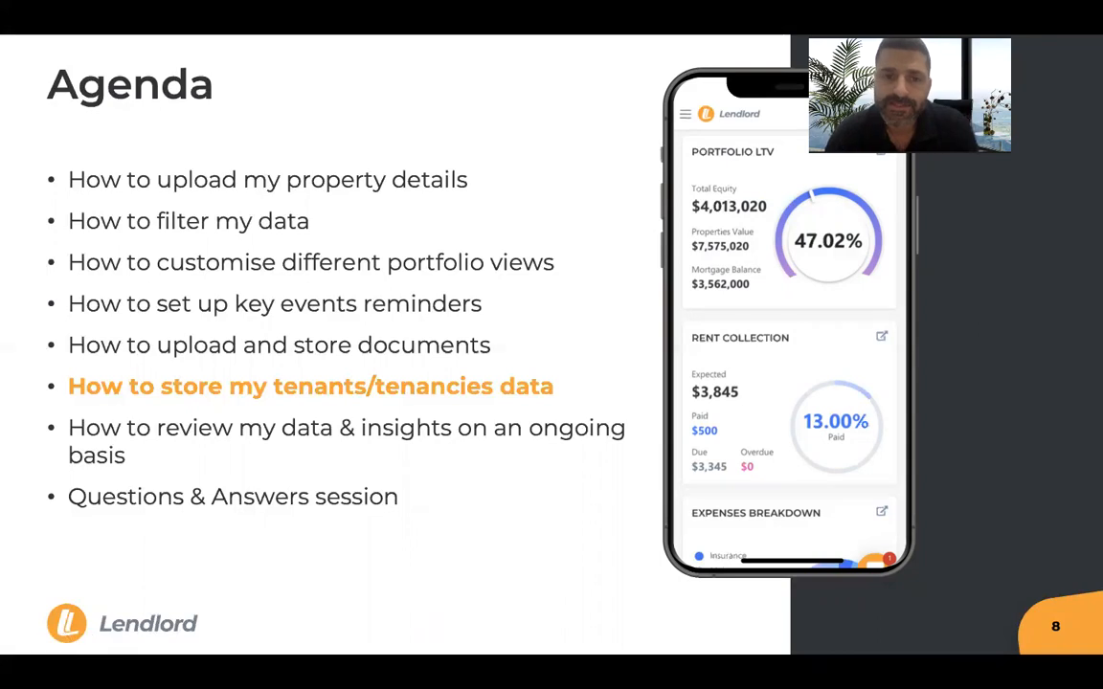
{"action": "key", "text": "super+Tab"}
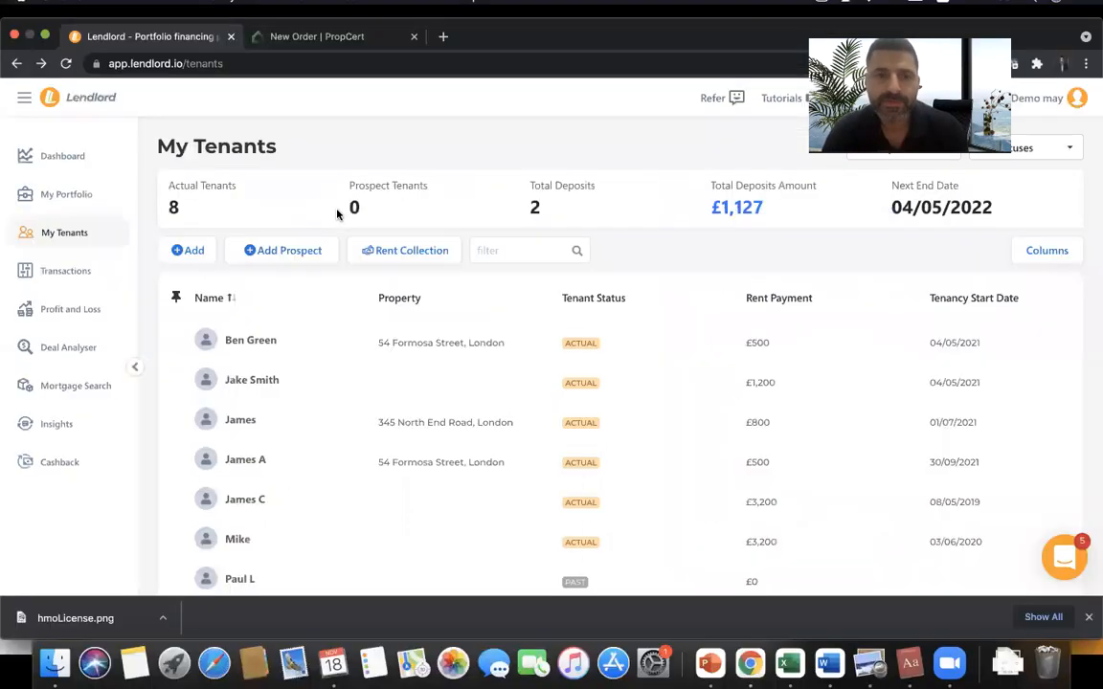
- Open Insights and compare Action Required with Increase Profit, ending on Increase Profit
{"action": "left_click", "coordinate": [86, 425]}
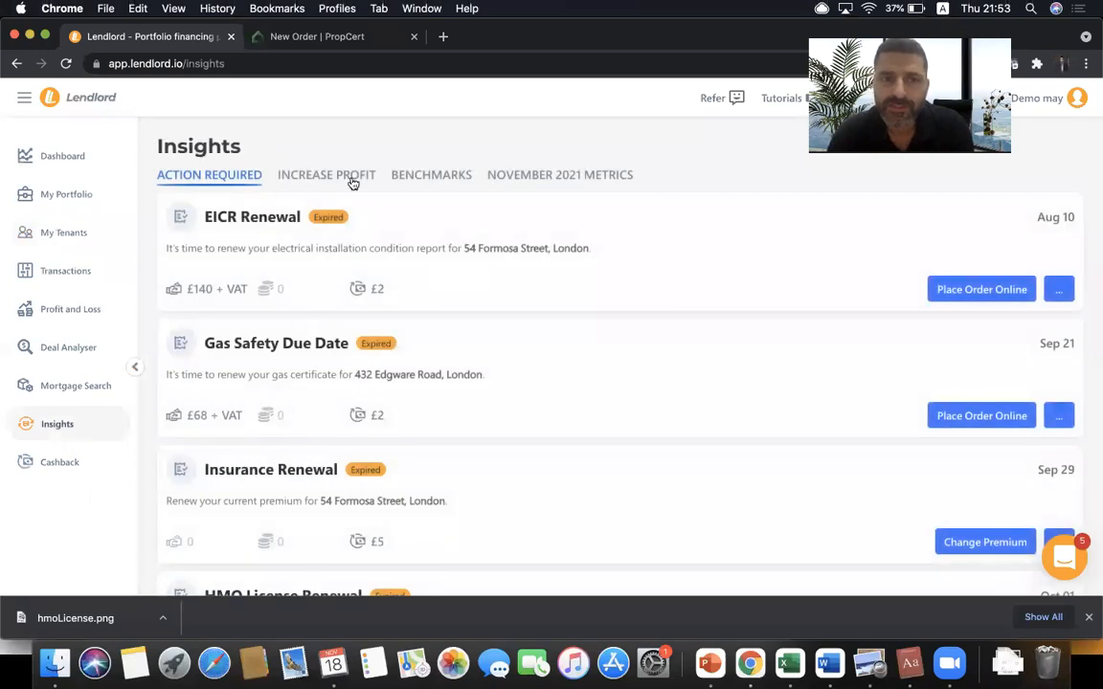
{"action": "left_click", "coordinate": [354, 182]}
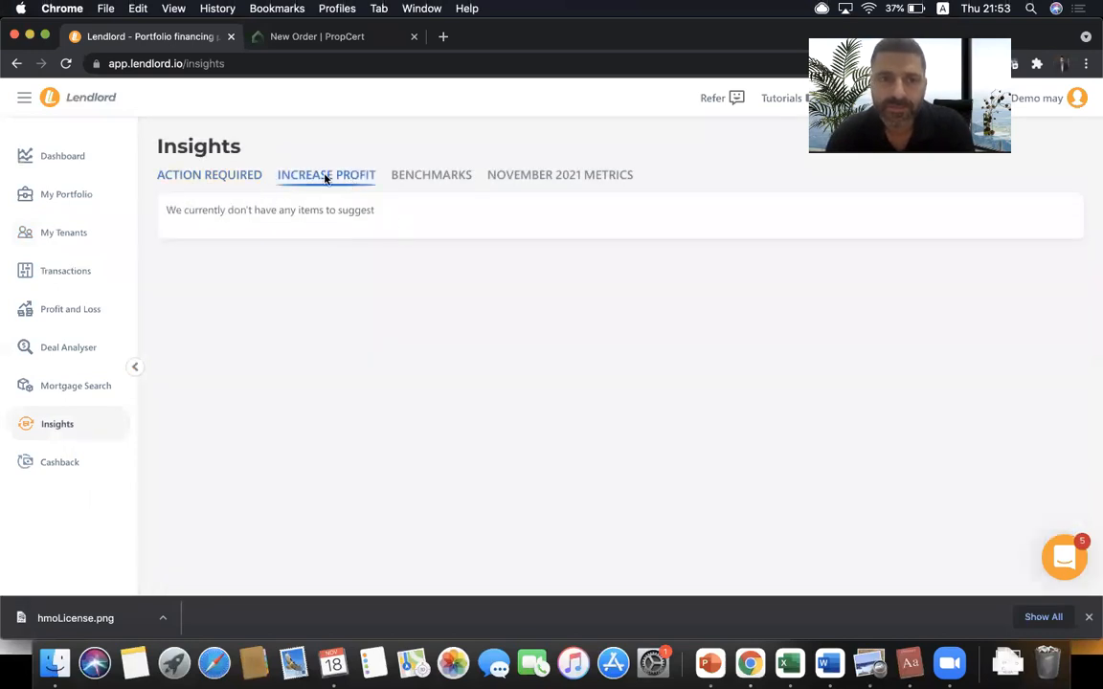
{"action": "left_click", "coordinate": [230, 182]}
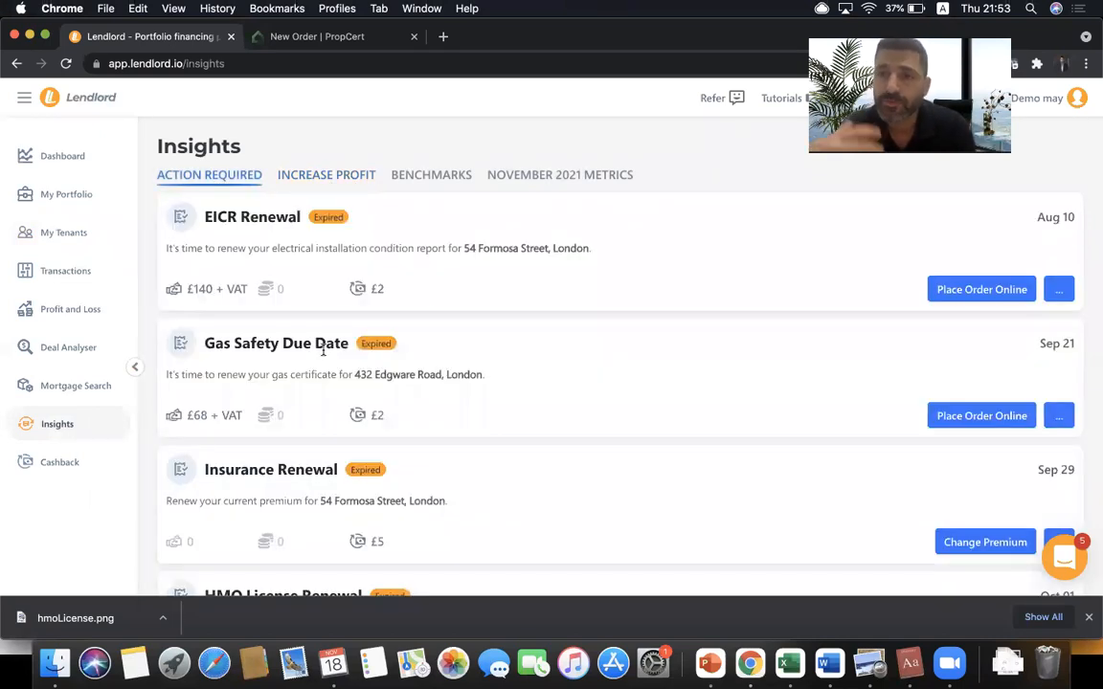
{"action": "left_click", "coordinate": [306, 172]}
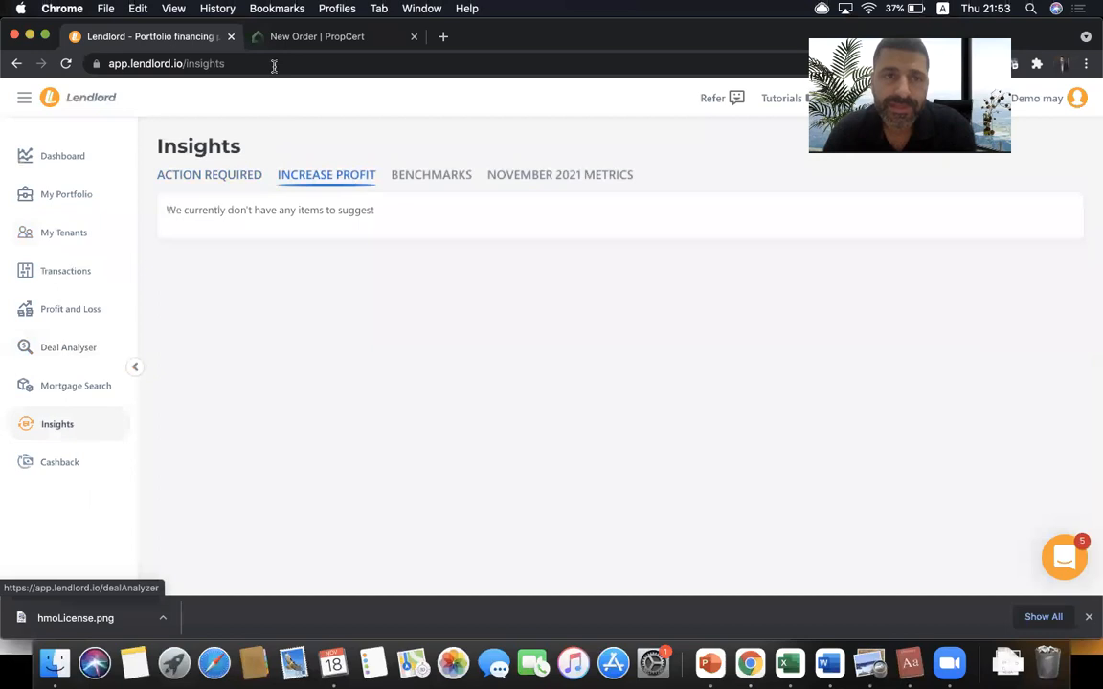
{"action": "double_click", "coordinate": [217, 60]}
- Go to the interactive portfolio report via the 'int' address and scroll through it
{"action": "type", "text": "int"}
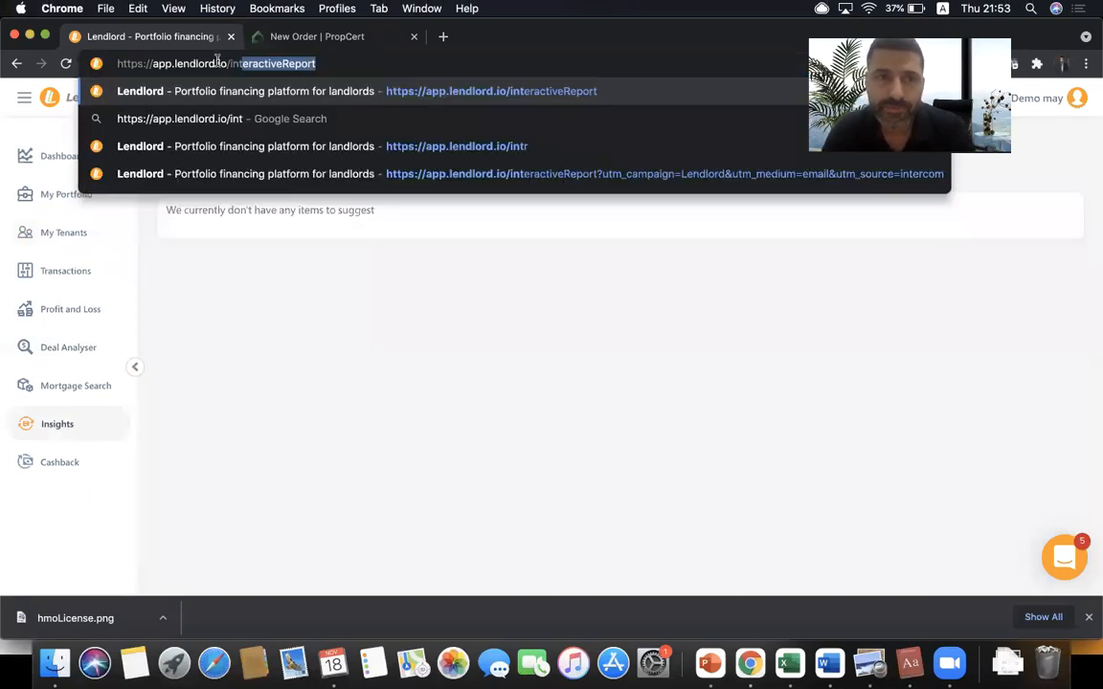
{"action": "key", "text": "Return"}
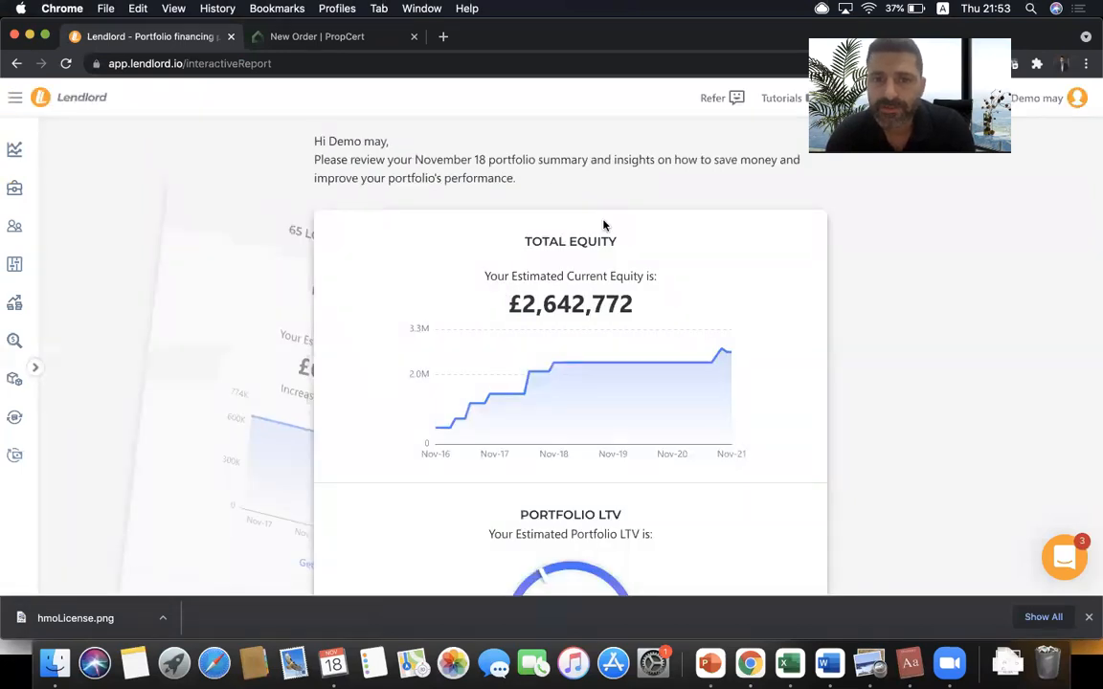
{"action": "scroll", "coordinate": [603, 225], "scroll_direction": "down", "scroll_amount": 5}
{"action": "scroll", "coordinate": [605, 222], "scroll_direction": "up", "scroll_amount": 5}
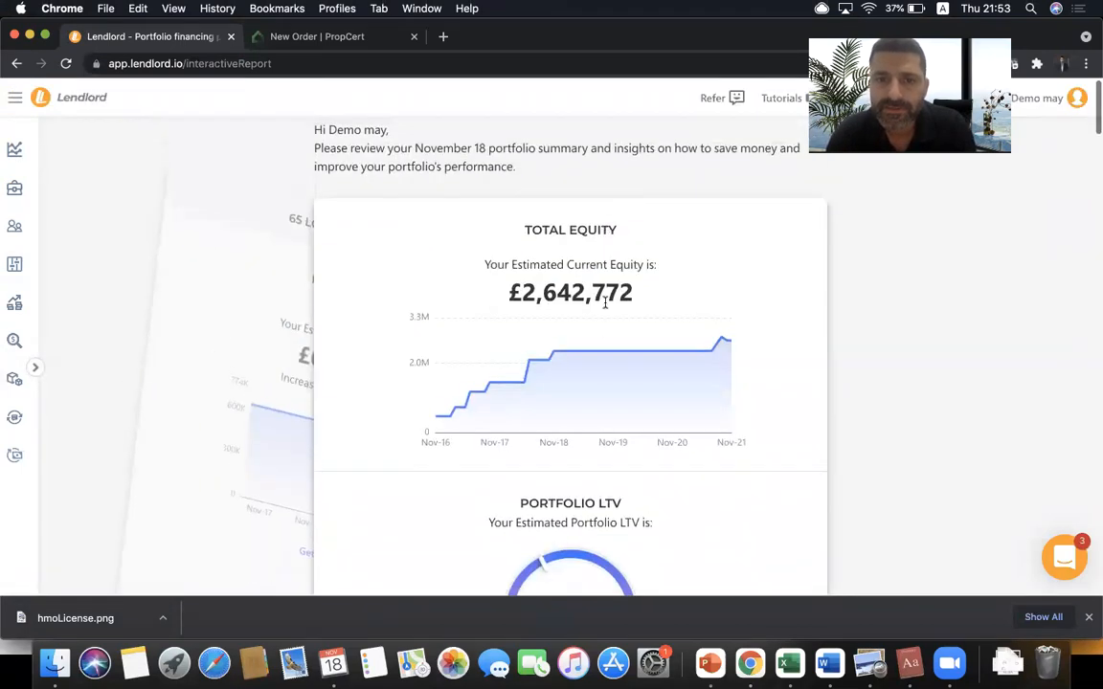
{"action": "scroll", "coordinate": [578, 284], "scroll_direction": "down", "scroll_amount": 10}
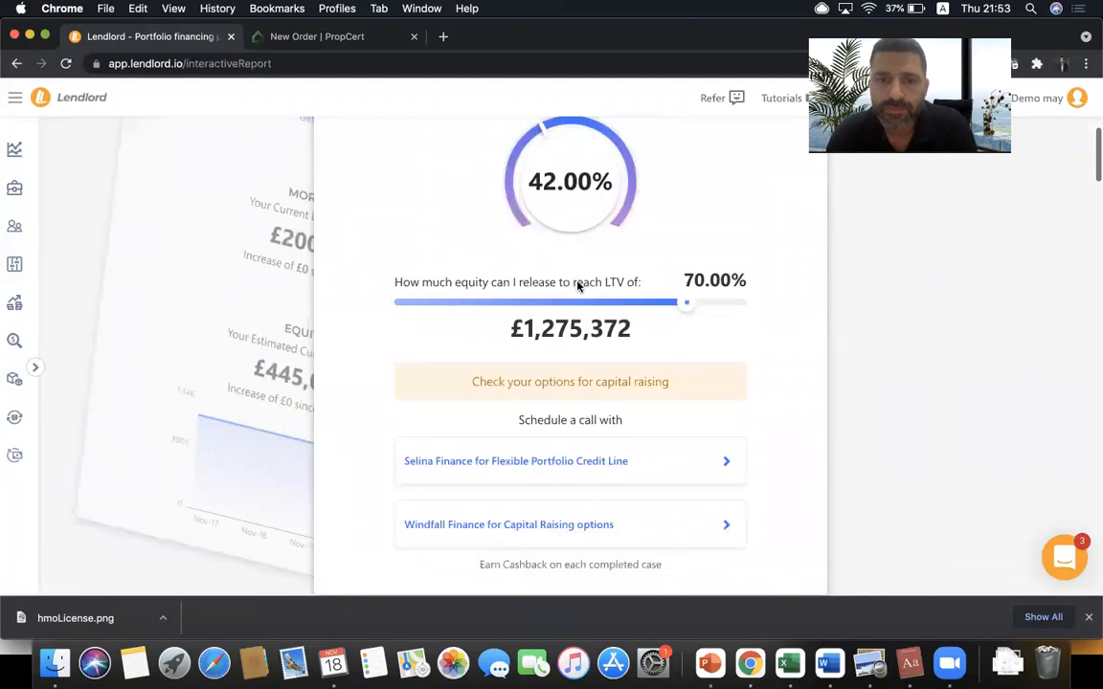
{"action": "scroll", "coordinate": [579, 286], "scroll_direction": "down", "scroll_amount": 5}
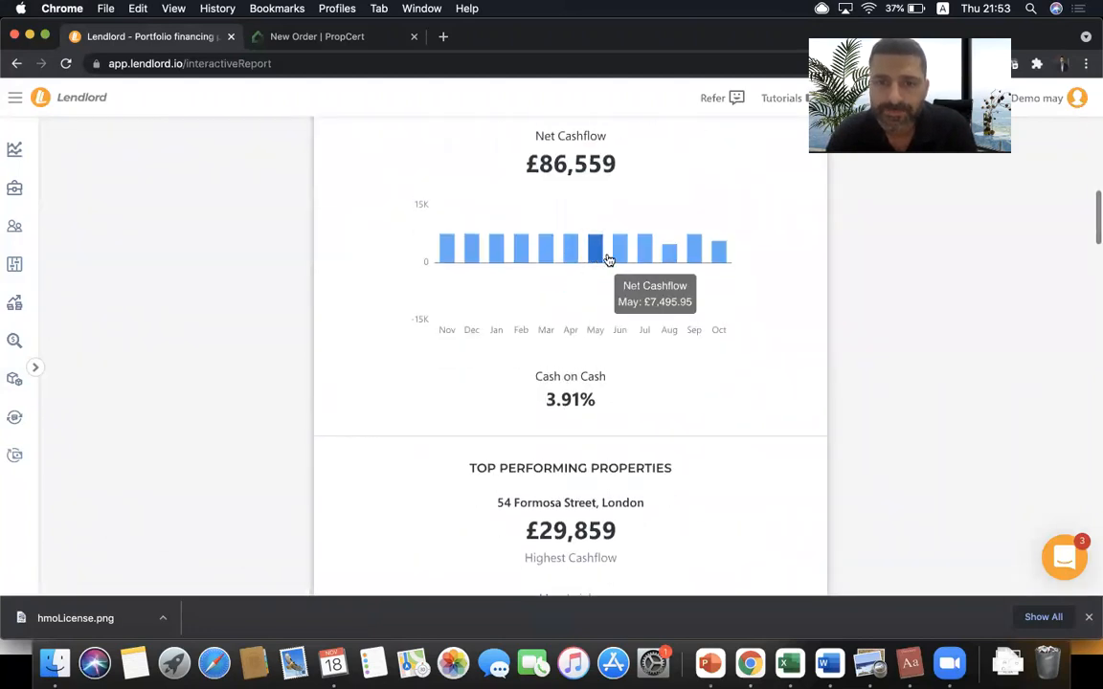
{"action": "scroll", "coordinate": [602, 319], "scroll_direction": "down", "scroll_amount": 5}
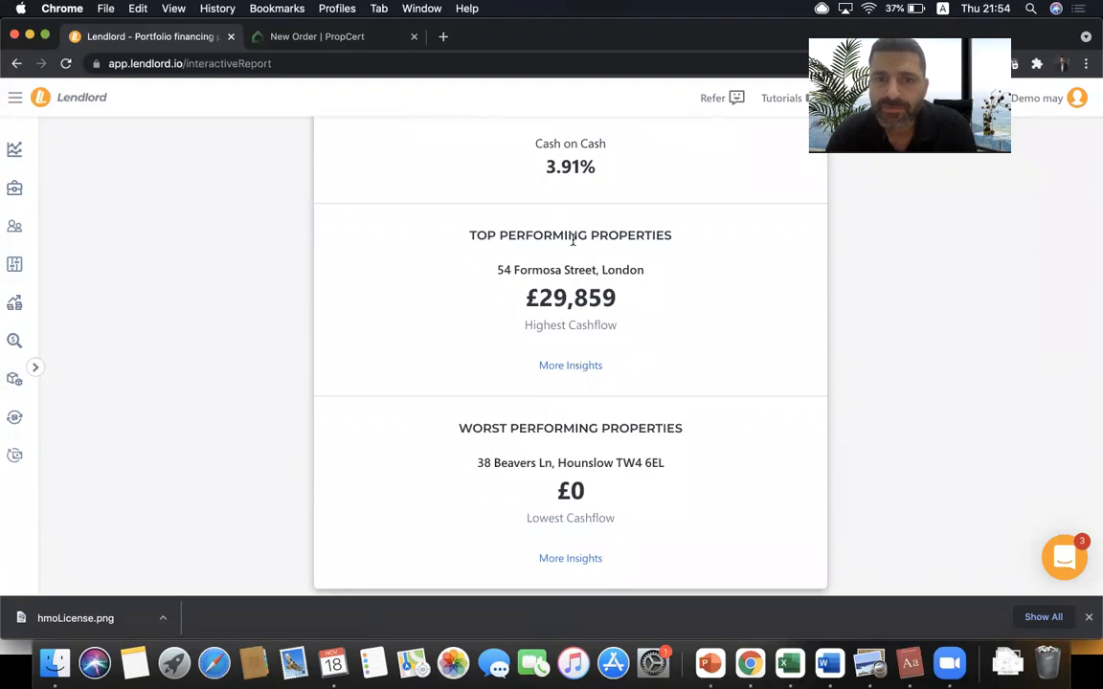
{"action": "scroll", "coordinate": [572, 241], "scroll_direction": "down", "scroll_amount": 3}
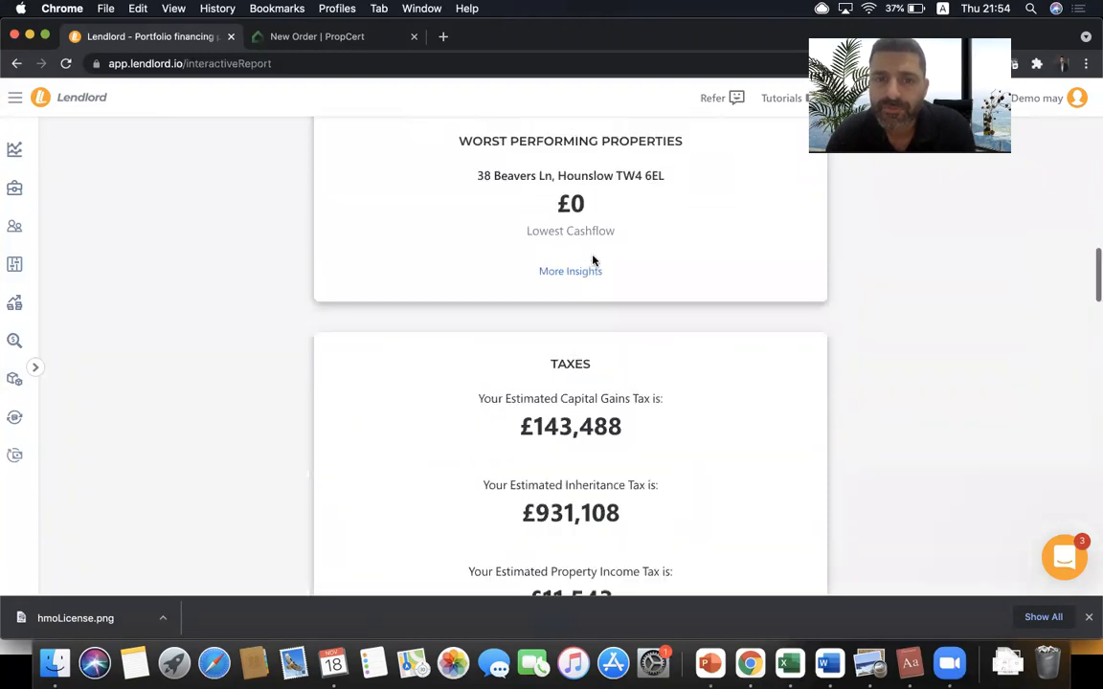
{"action": "scroll", "coordinate": [593, 259], "scroll_direction": "down", "scroll_amount": 2}
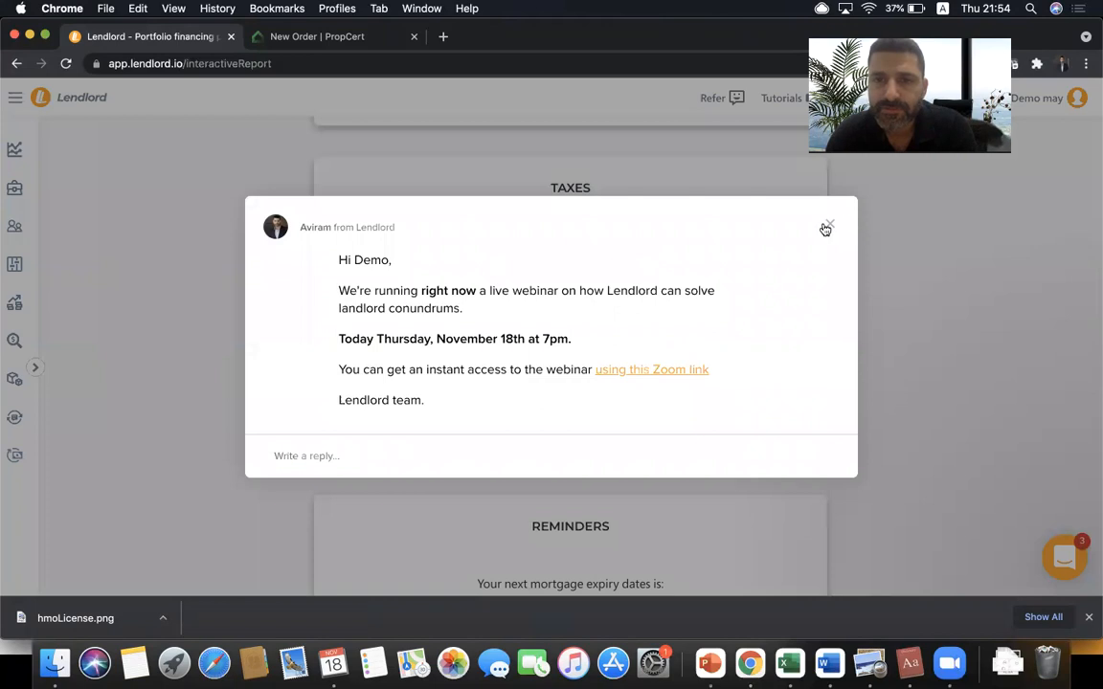
- Close the webinar message, advance the prospect carousel twice, and return to the top
{"action": "left_click", "coordinate": [825, 229]}
{"action": "scroll", "coordinate": [691, 238], "scroll_direction": "down", "scroll_amount": 4}
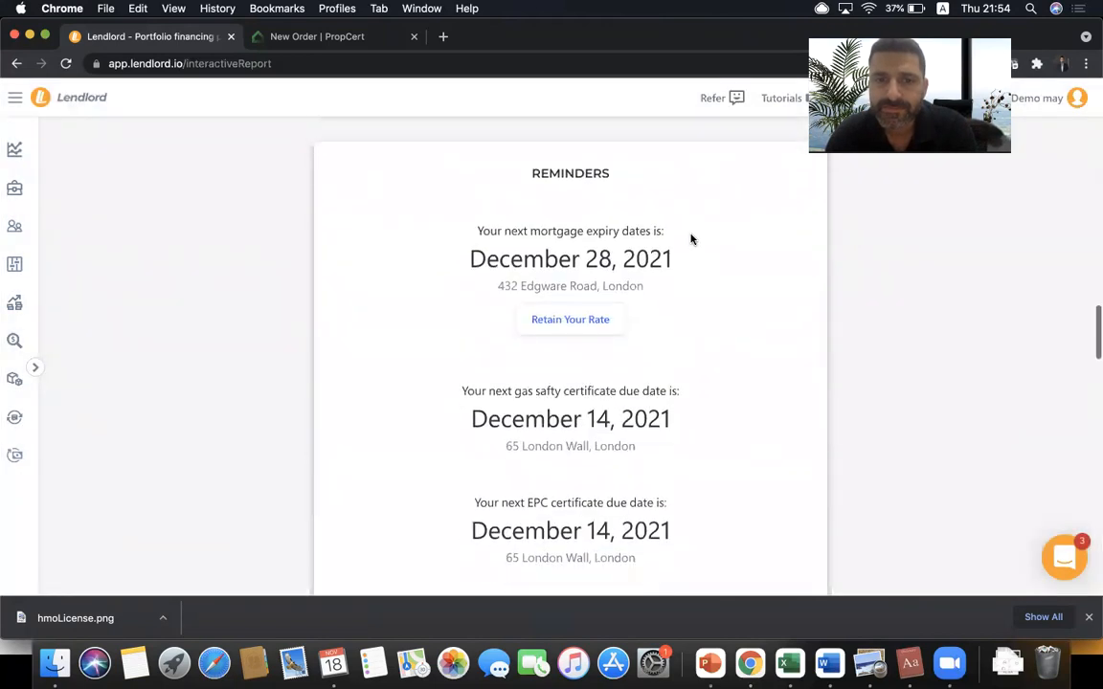
{"action": "scroll", "coordinate": [590, 209], "scroll_direction": "down", "scroll_amount": 4}
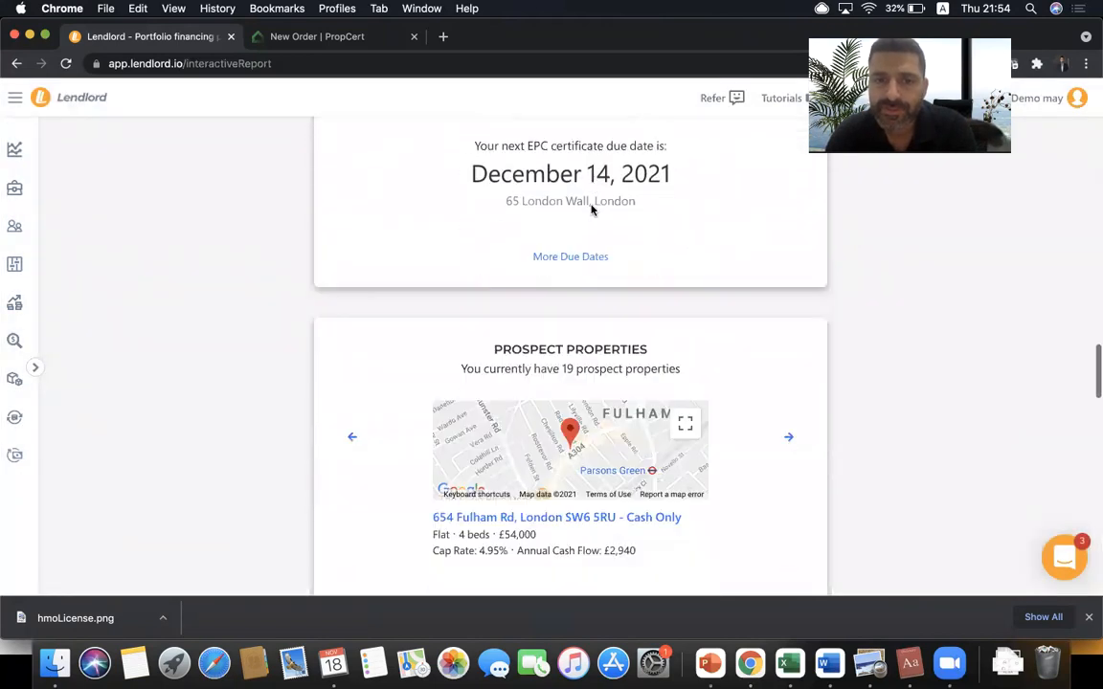
{"action": "scroll", "coordinate": [612, 225], "scroll_direction": "down", "scroll_amount": 2}
{"action": "left_click", "coordinate": [788, 313]}
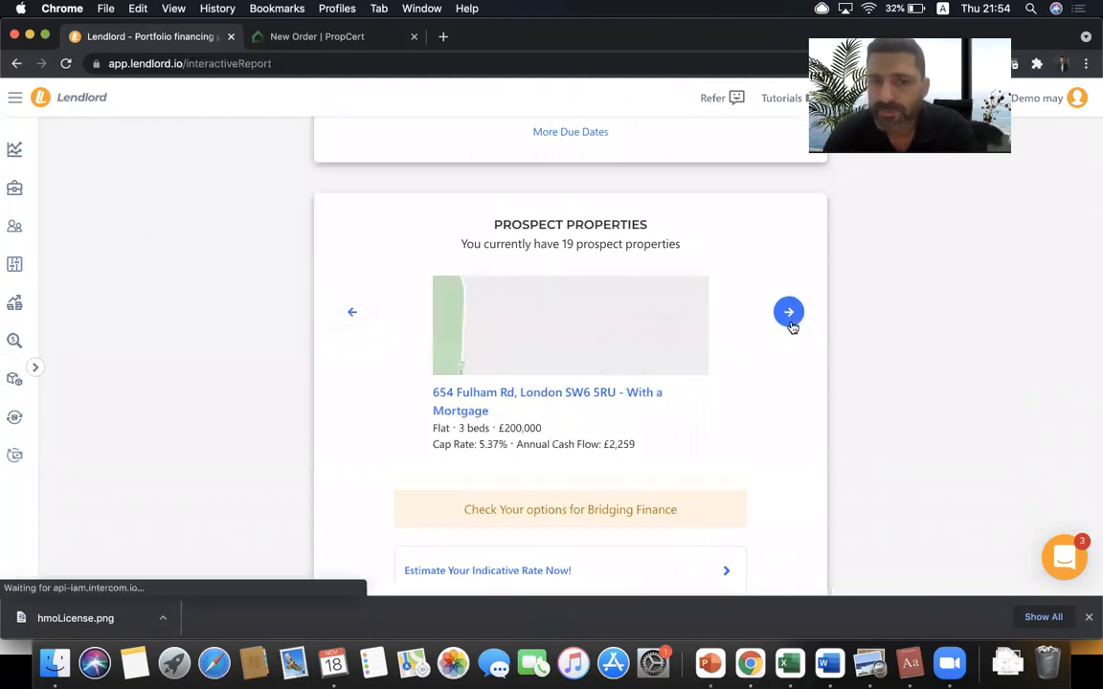
{"action": "left_click", "coordinate": [789, 313]}
{"action": "scroll", "coordinate": [791, 327], "scroll_direction": "down", "scroll_amount": 4}
{"action": "scroll", "coordinate": [791, 327], "scroll_direction": "down", "scroll_amount": 1}
{"action": "scroll", "coordinate": [792, 326], "scroll_direction": "up", "scroll_amount": 10}
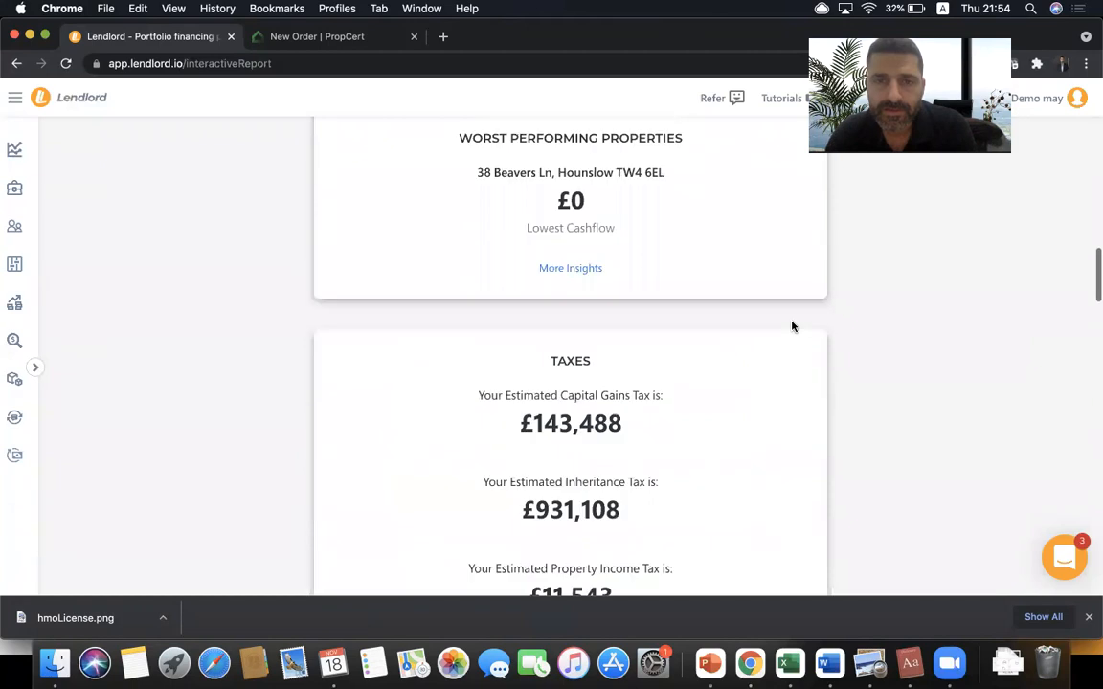
{"action": "scroll", "coordinate": [792, 326], "scroll_direction": "up", "scroll_amount": 10}
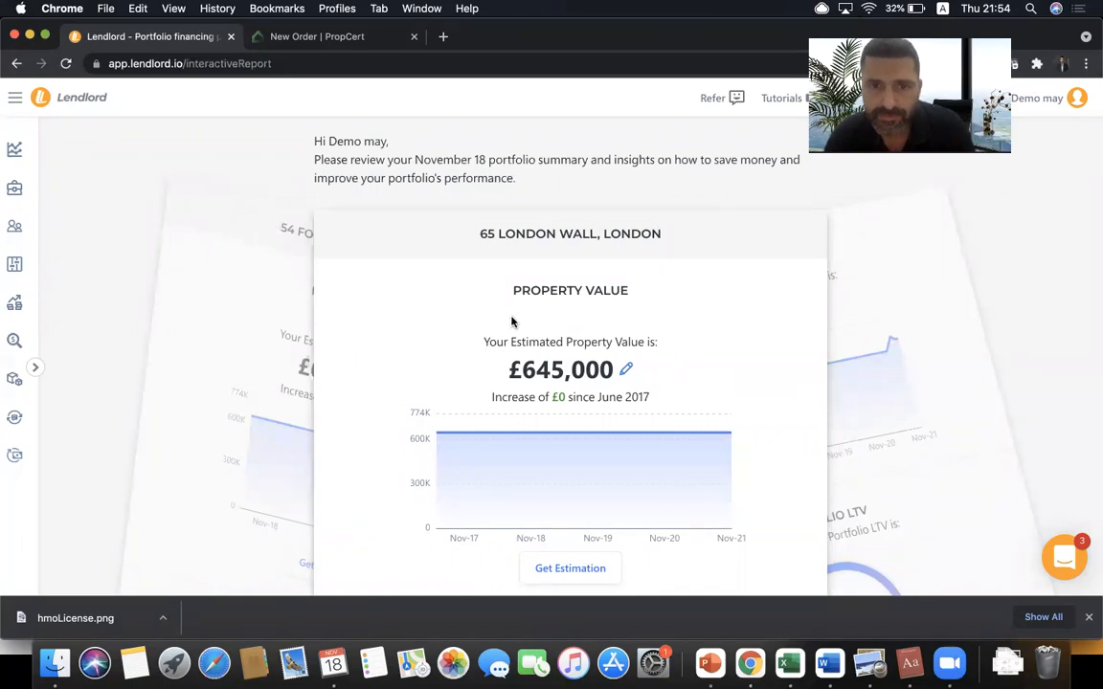
{"action": "scroll", "coordinate": [512, 319], "scroll_direction": "down", "scroll_amount": 10}
{"action": "scroll", "coordinate": [512, 322], "scroll_direction": "down", "scroll_amount": 10}
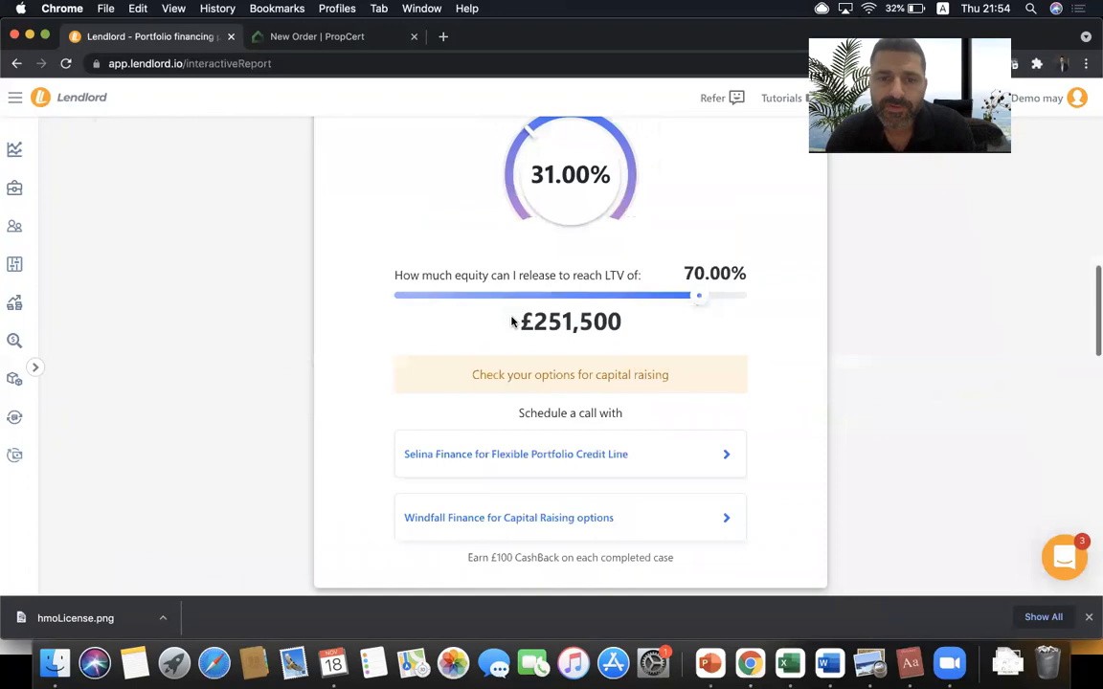
{"action": "scroll", "coordinate": [513, 322], "scroll_direction": "down", "scroll_amount": 1}
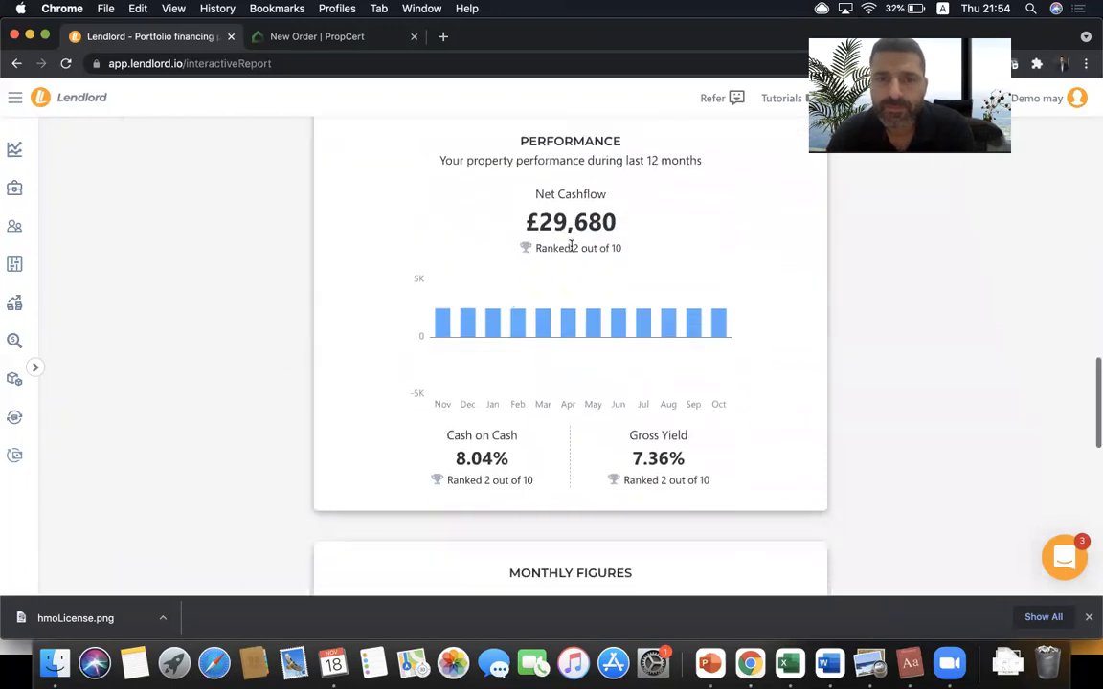
{"action": "triple_click", "coordinate": [586, 250]}
{"action": "left_click", "coordinate": [592, 252]}
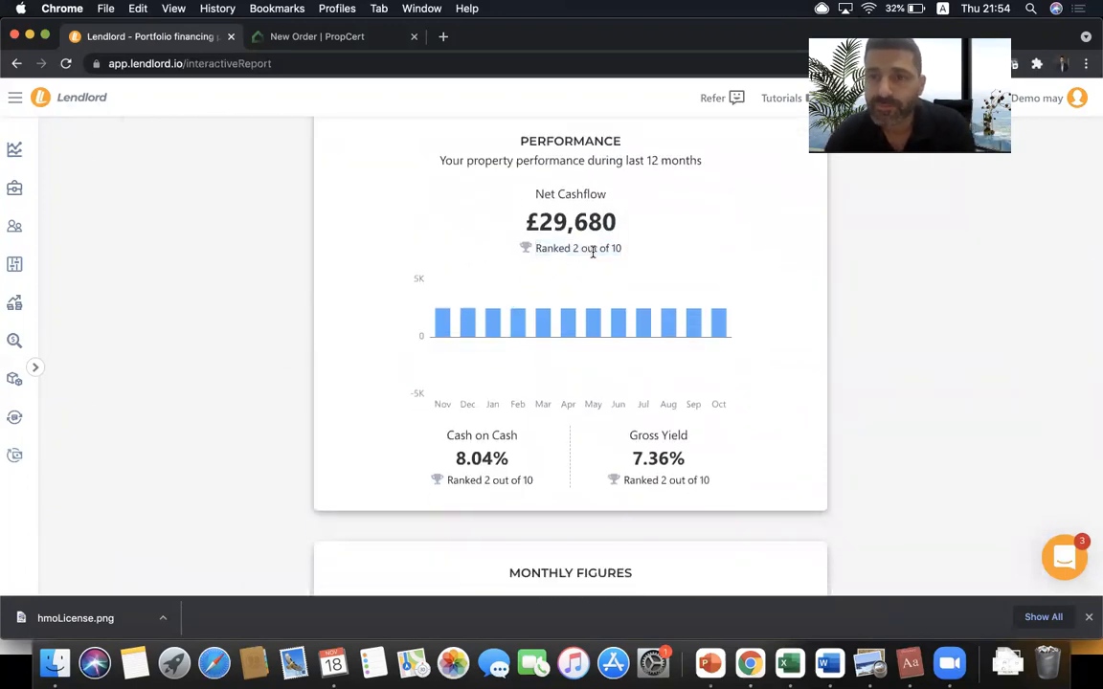
{"action": "scroll", "coordinate": [593, 252], "scroll_direction": "up", "scroll_amount": 1}
{"action": "scroll", "coordinate": [593, 253], "scroll_direction": "down", "scroll_amount": 8}
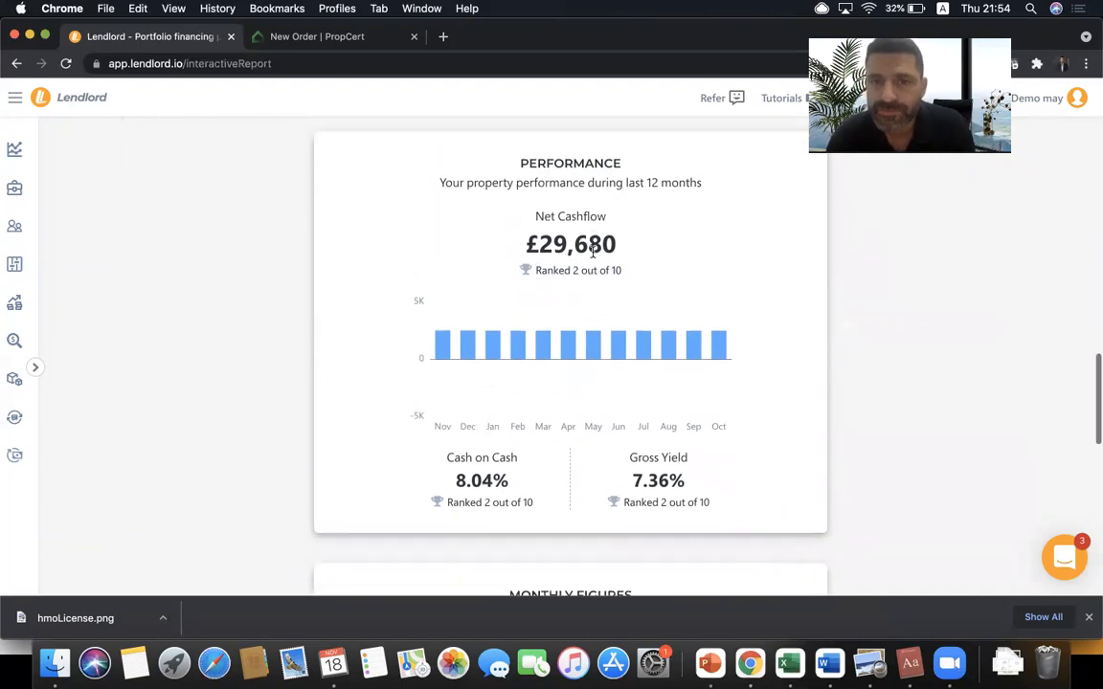
{"action": "scroll", "coordinate": [593, 256], "scroll_direction": "down", "scroll_amount": 6}
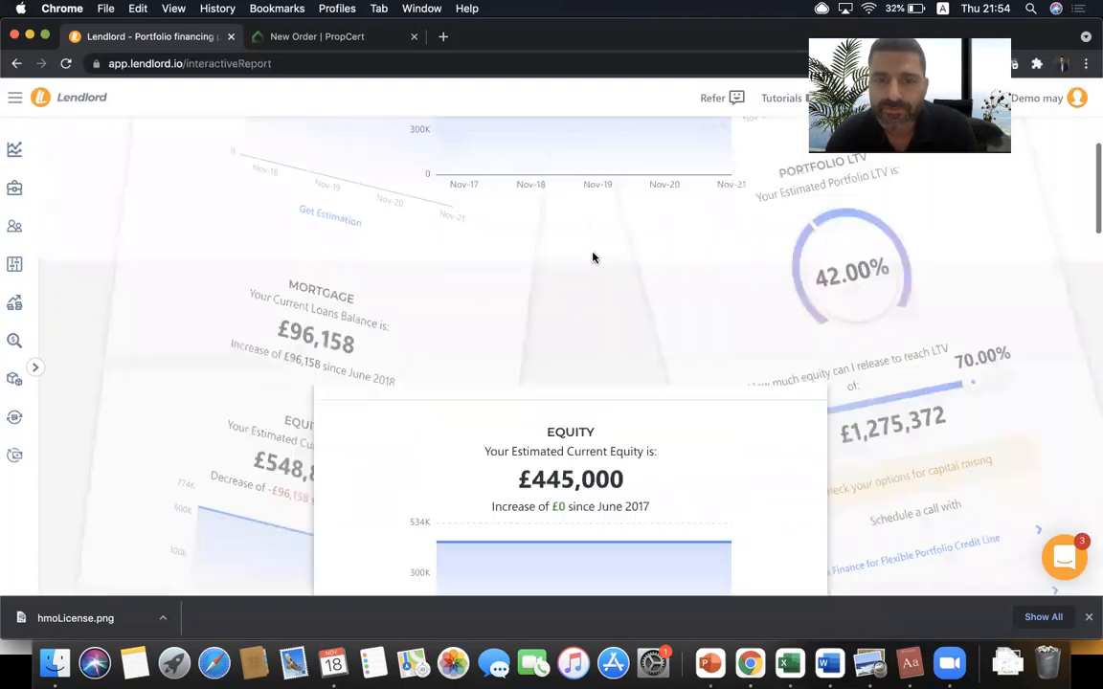
{"action": "scroll", "coordinate": [593, 257], "scroll_direction": "up", "scroll_amount": 5}
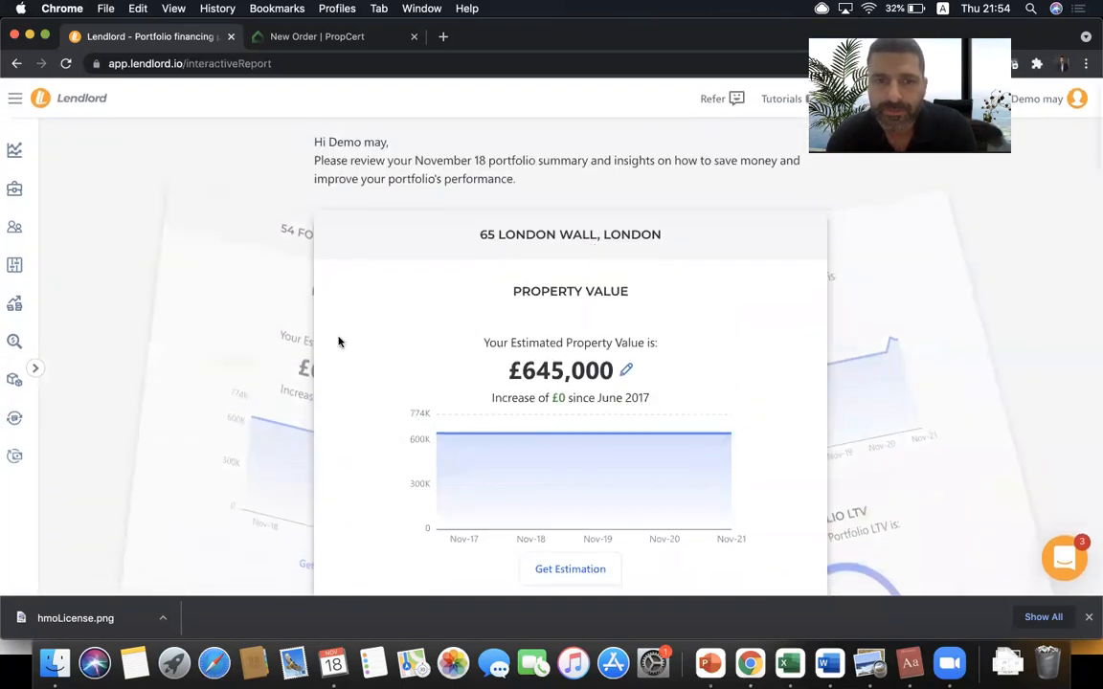
{"action": "left_click", "coordinate": [284, 353]}
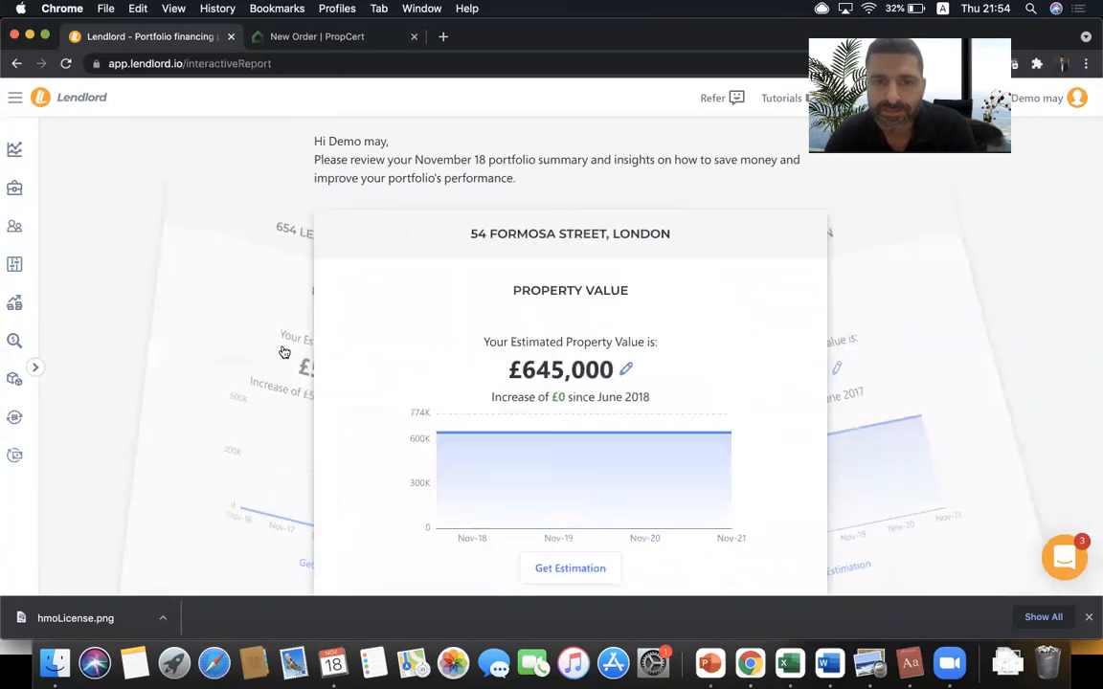
{"action": "left_click", "coordinate": [285, 352]}
{"action": "scroll", "coordinate": [432, 330], "scroll_direction": "down", "scroll_amount": 5}
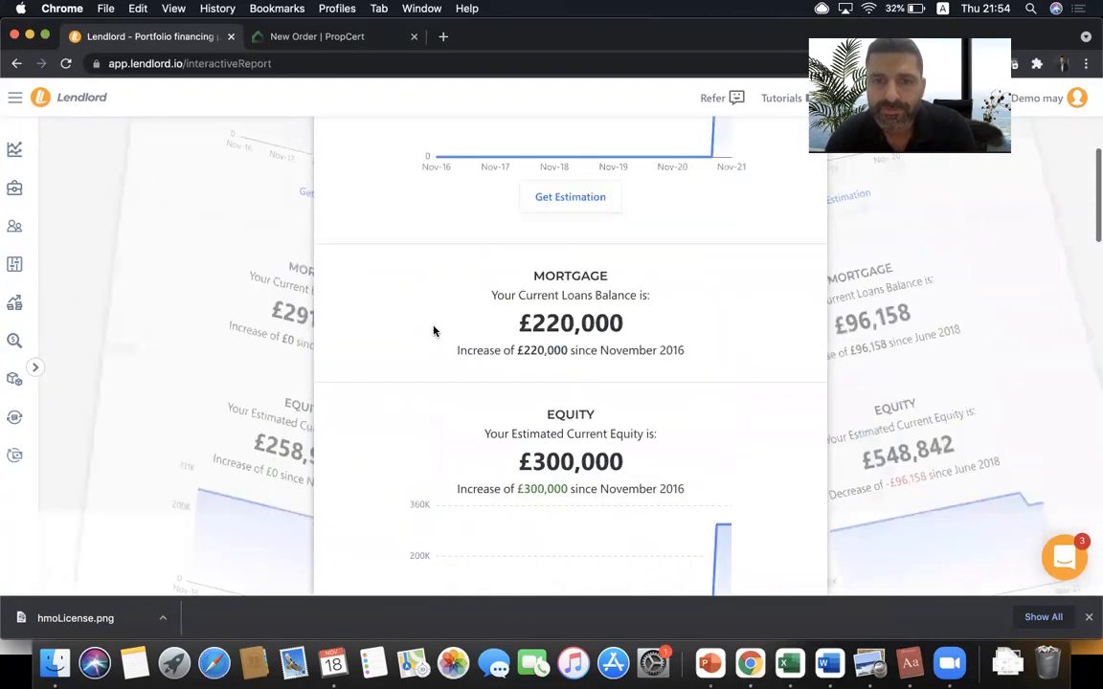
{"action": "scroll", "coordinate": [433, 330], "scroll_direction": "up", "scroll_amount": 5}
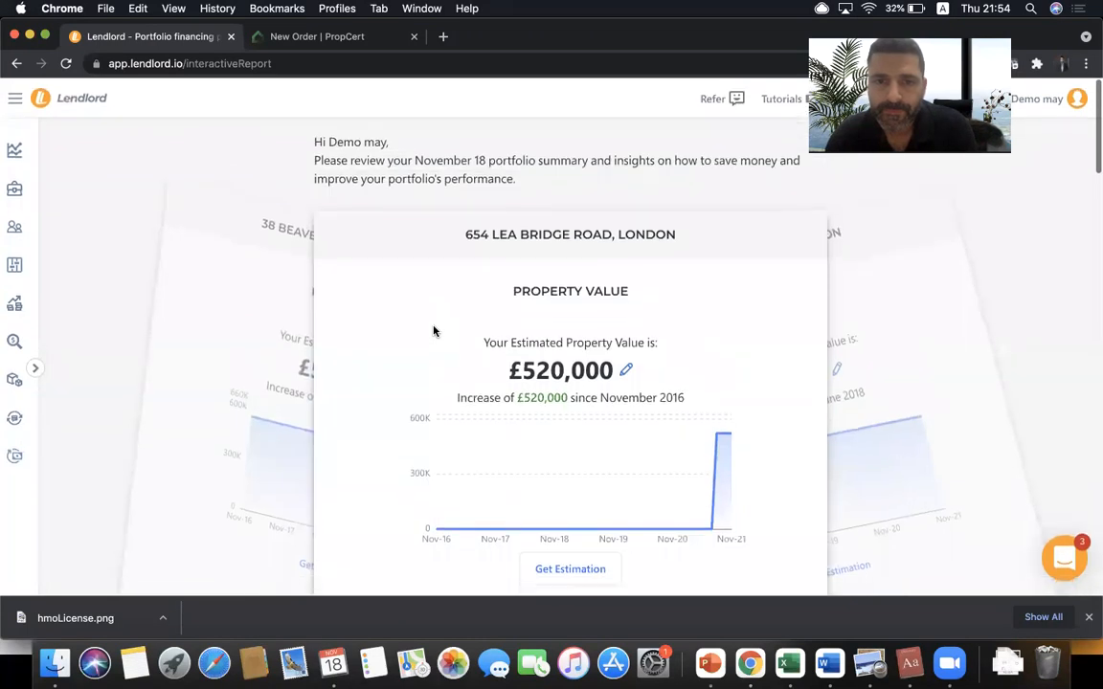
- Edit the estimated property value, replacing £520,000 with 530,000, and save it
{"action": "left_click", "coordinate": [622, 371]}
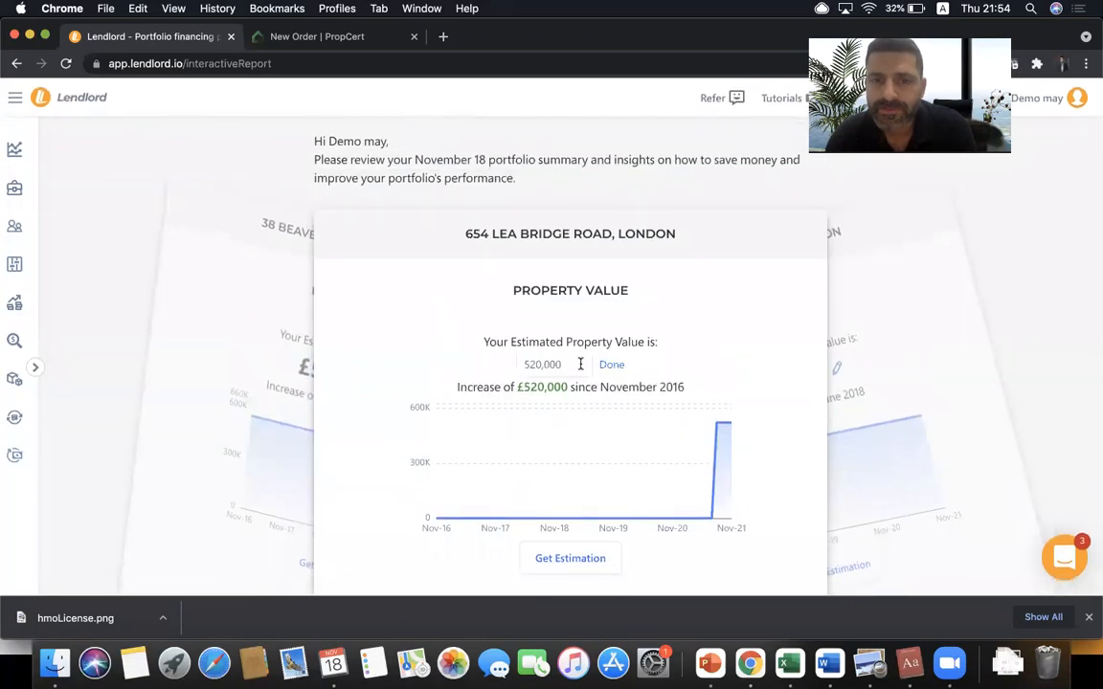
{"action": "double_click", "coordinate": [580, 364]}
{"action": "type", "text": "530,000"}
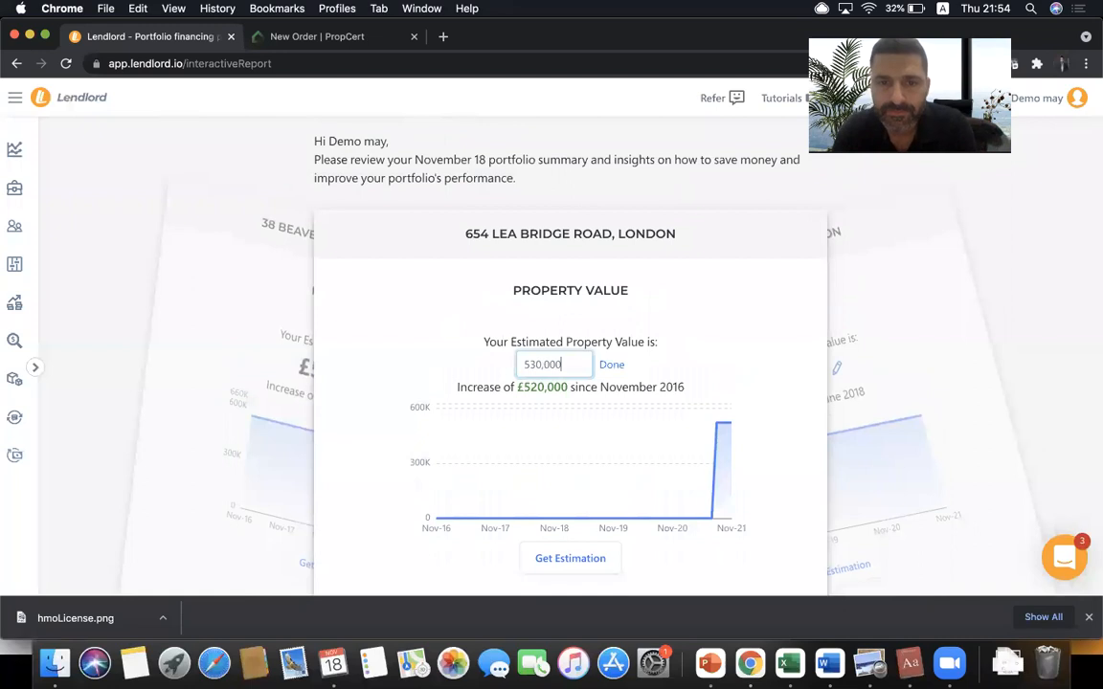
{"action": "left_click", "coordinate": [612, 366]}
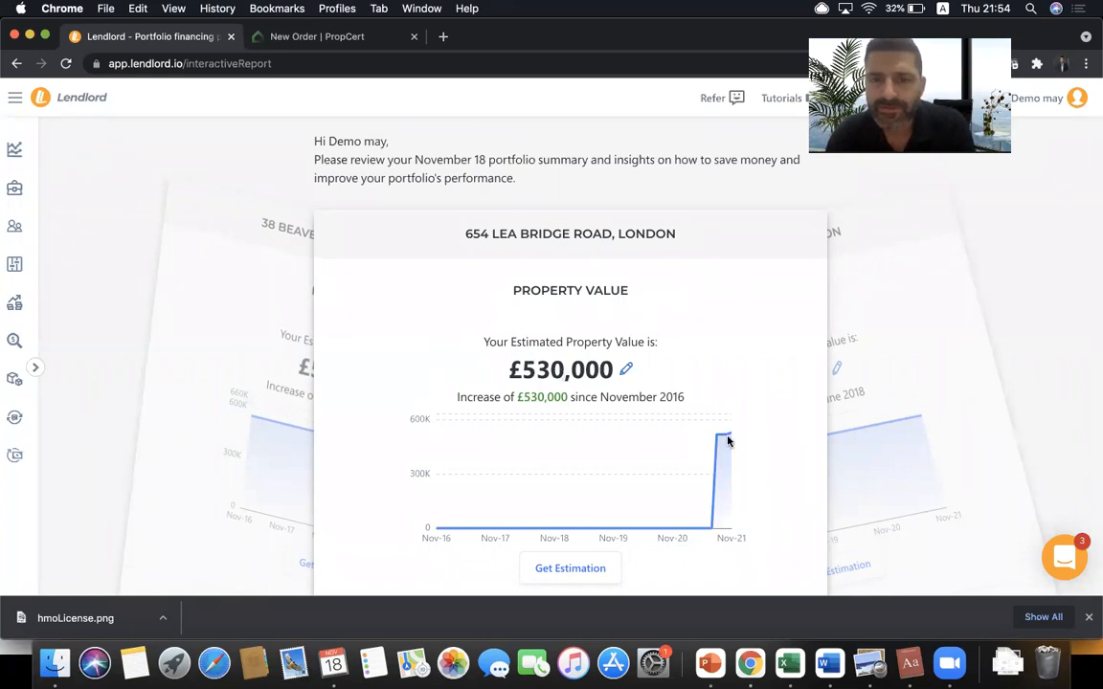
{"action": "mouse_move", "coordinate": [727, 447]}
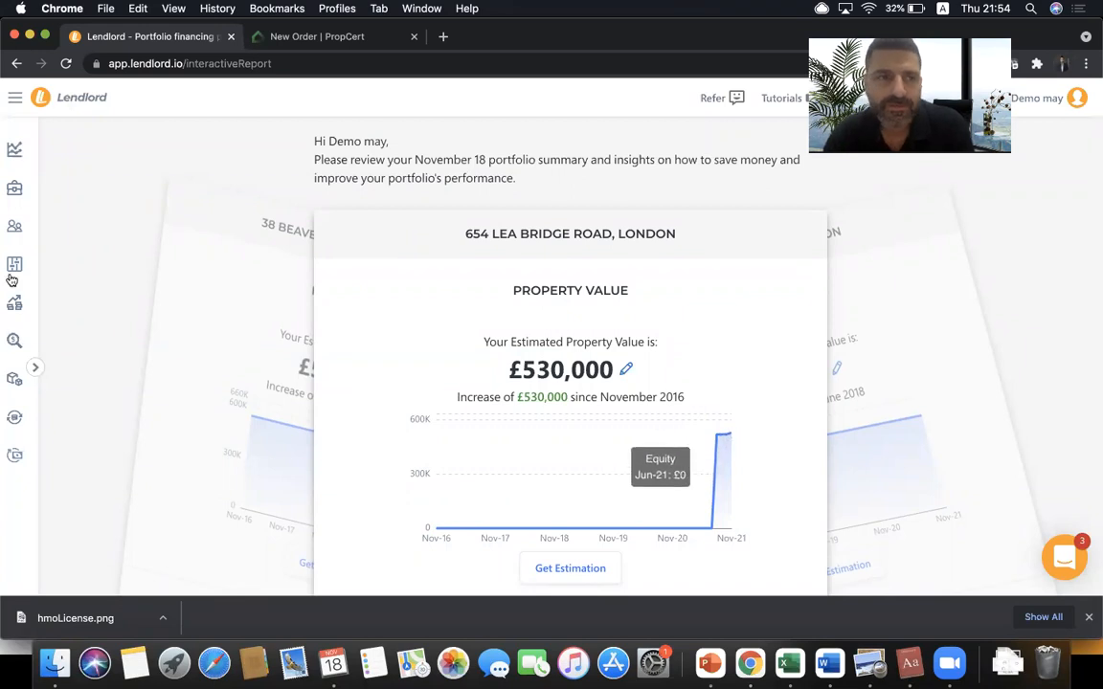
{"action": "left_click", "coordinate": [21, 153]}
{"action": "scroll", "coordinate": [454, 316], "scroll_direction": "down", "scroll_amount": 10}
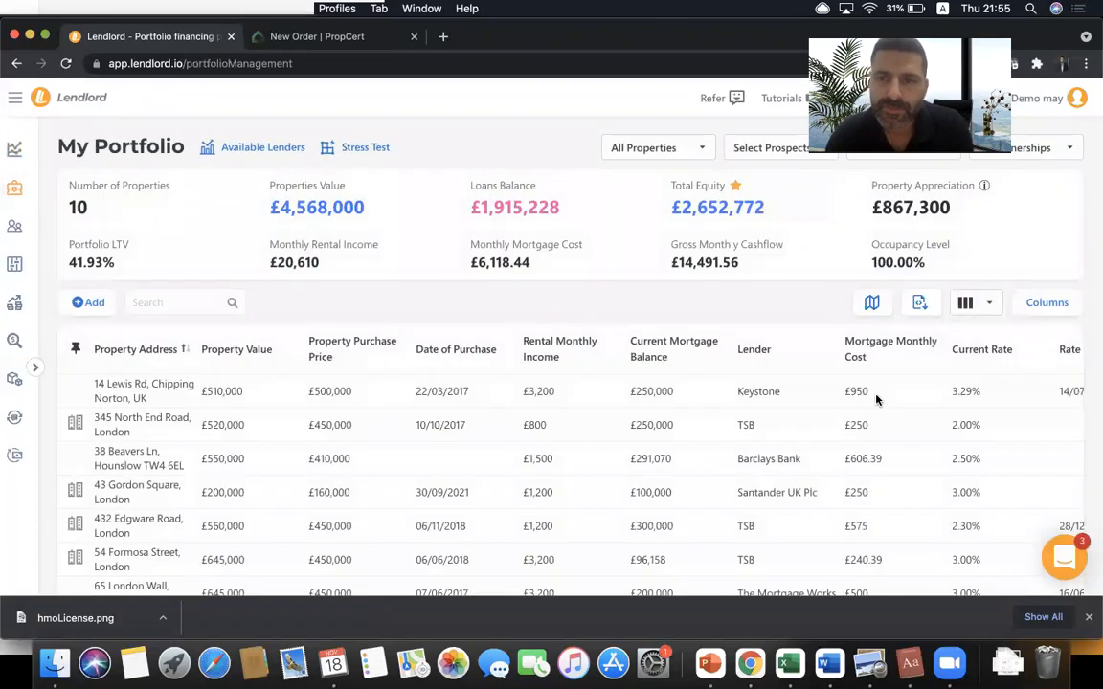
{"action": "left_click", "coordinate": [998, 424]}
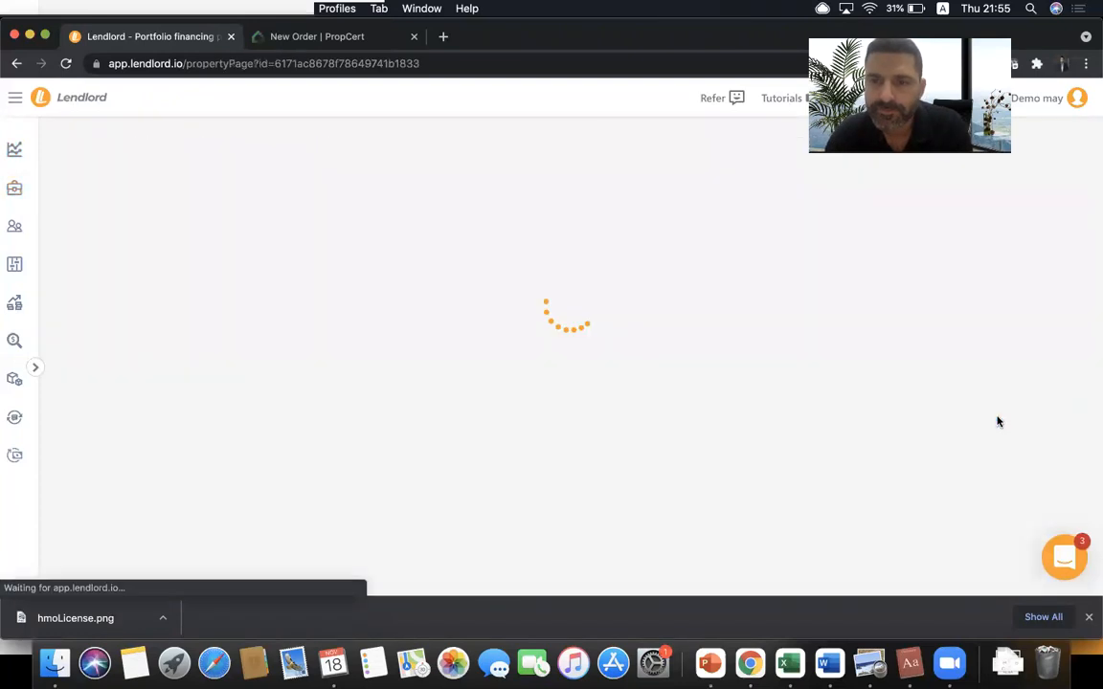
- Chart the property's total equity growth from the Total Equity card
{"action": "scroll", "coordinate": [511, 364], "scroll_direction": "down", "scroll_amount": 10}
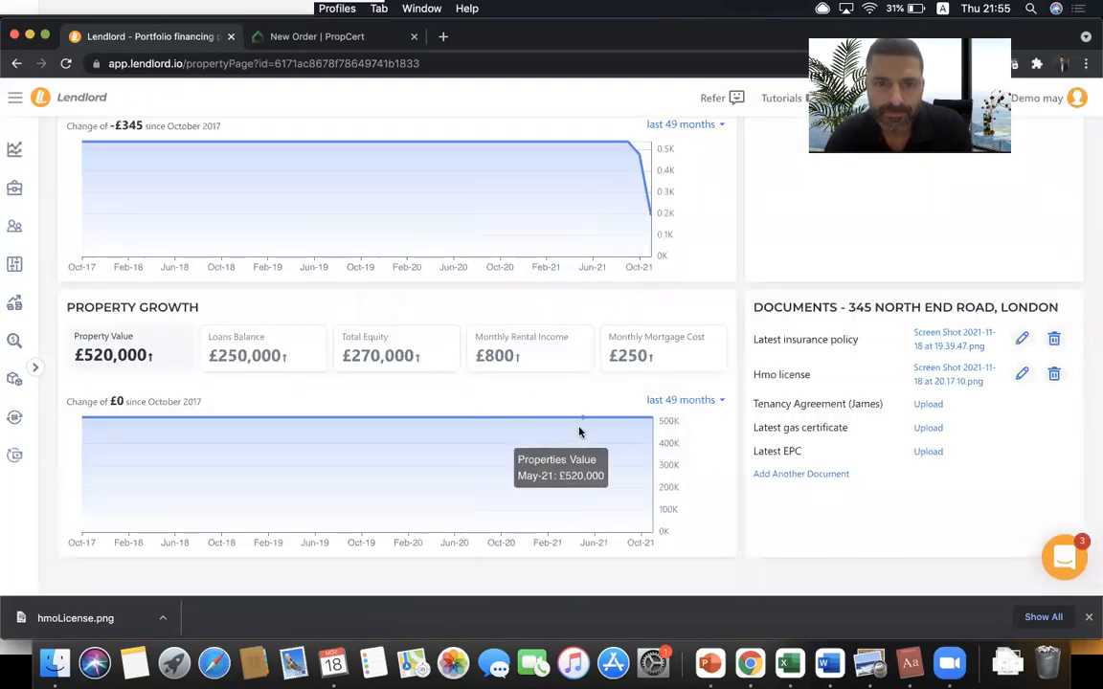
{"action": "left_click", "coordinate": [367, 356]}
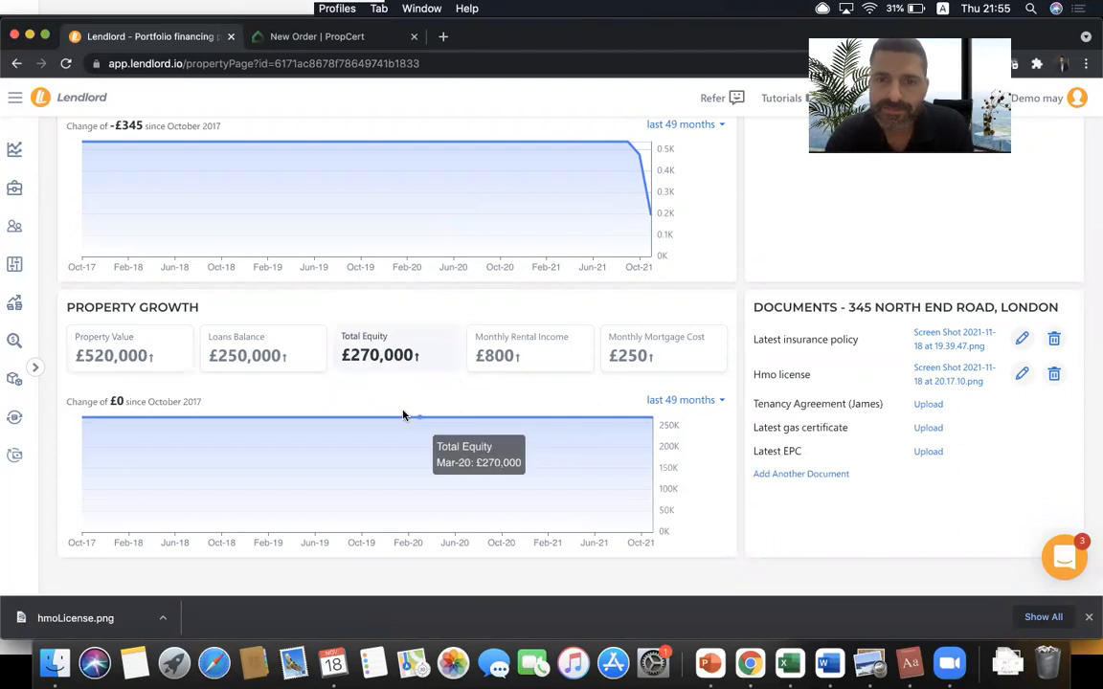
{"action": "scroll", "coordinate": [283, 406], "scroll_direction": "up", "scroll_amount": 10}
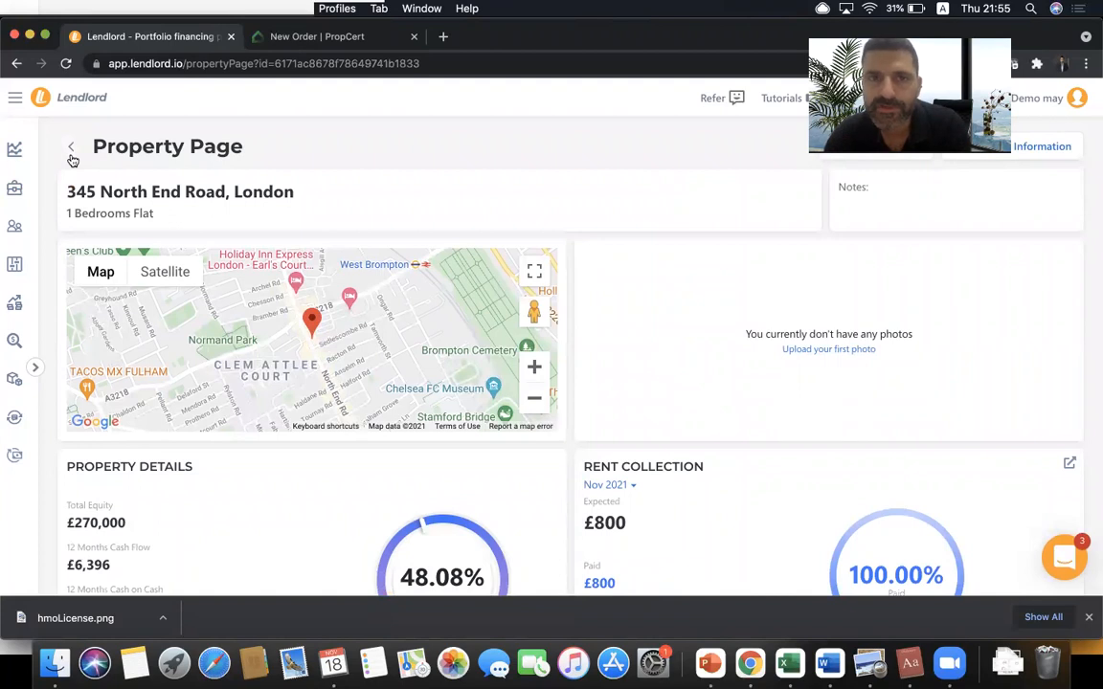
{"action": "double_click", "coordinate": [195, 61]}
{"action": "left_click", "coordinate": [242, 65]}
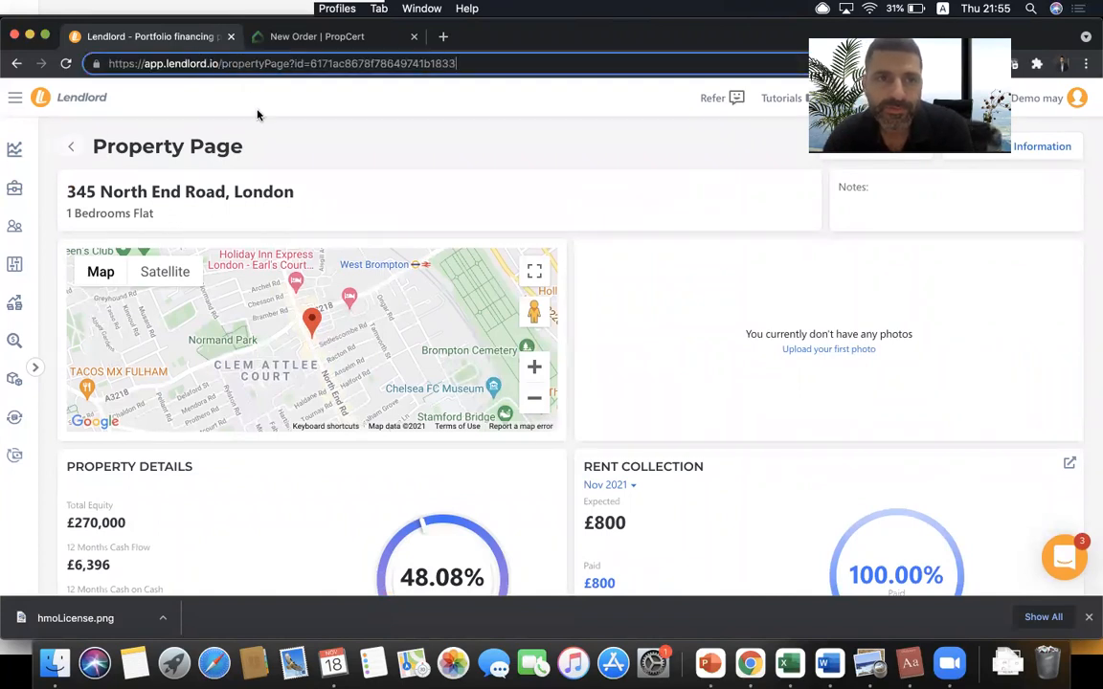
{"action": "left_click", "coordinate": [265, 131]}
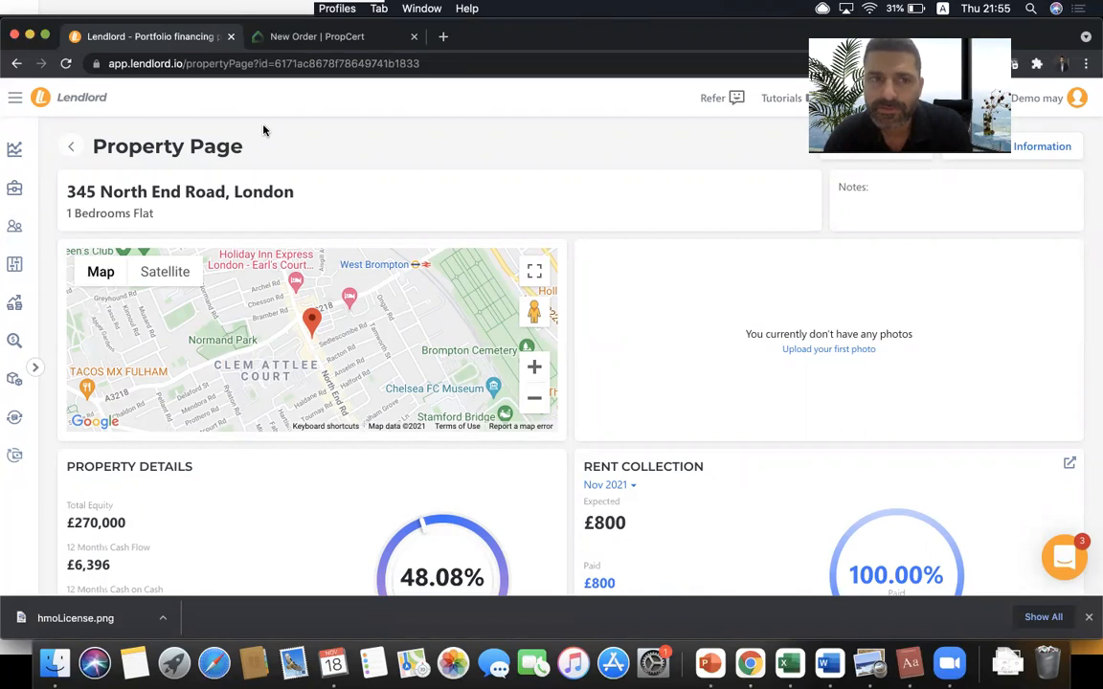
- Open Mortgage Search and scroll through the lender offers for the £450,000 purchase
{"action": "left_click", "coordinate": [16, 378]}
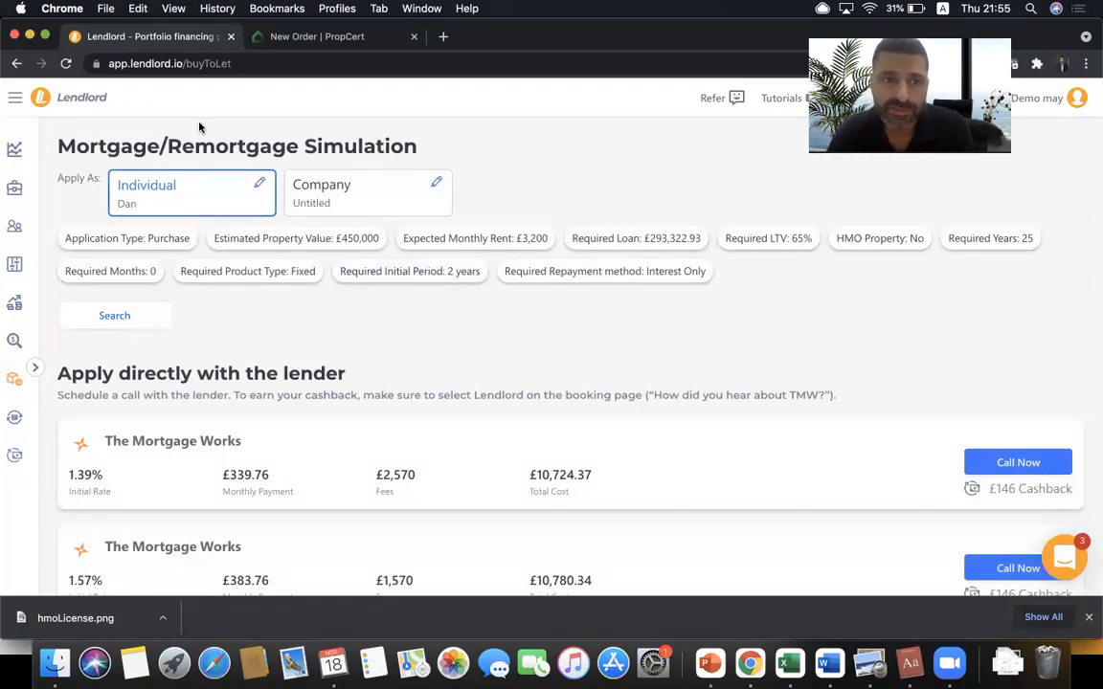
{"action": "scroll", "coordinate": [307, 419], "scroll_direction": "down", "scroll_amount": 10}
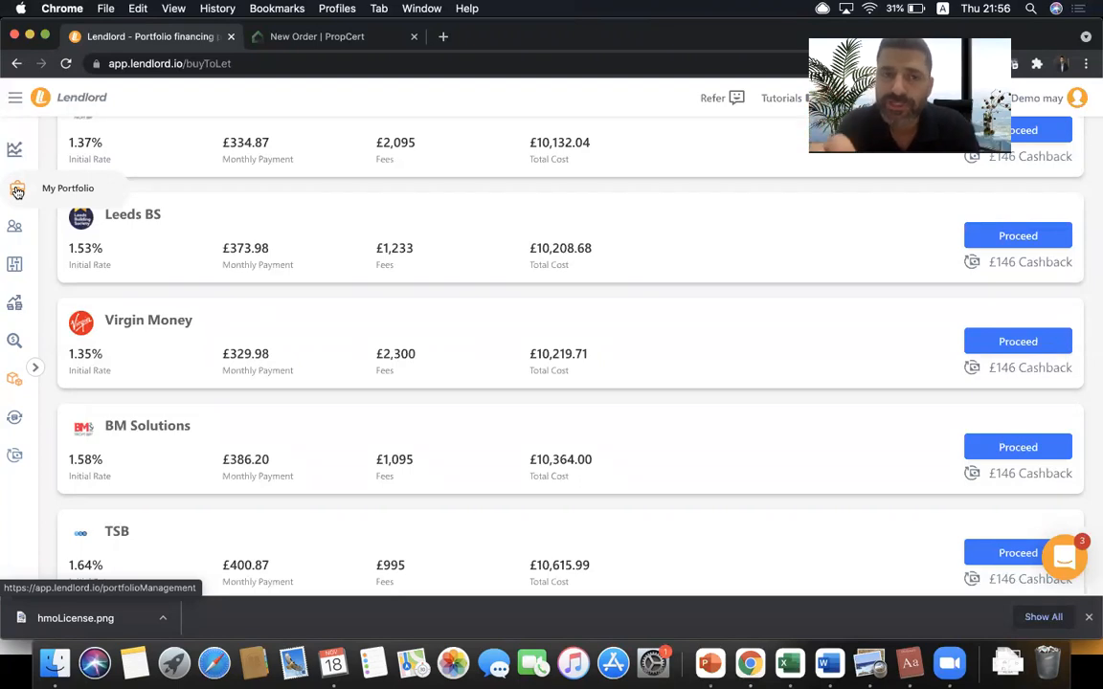
{"action": "scroll", "coordinate": [266, 290], "scroll_direction": "up", "scroll_amount": 8}
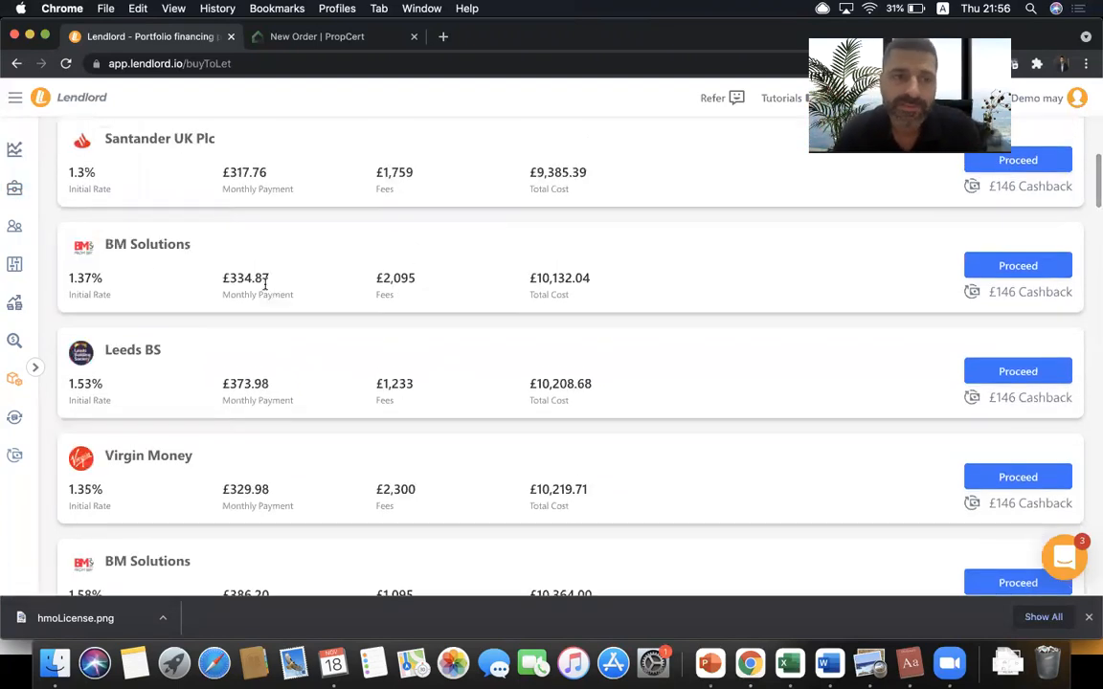
{"action": "scroll", "coordinate": [266, 289], "scroll_direction": "up", "scroll_amount": 10}
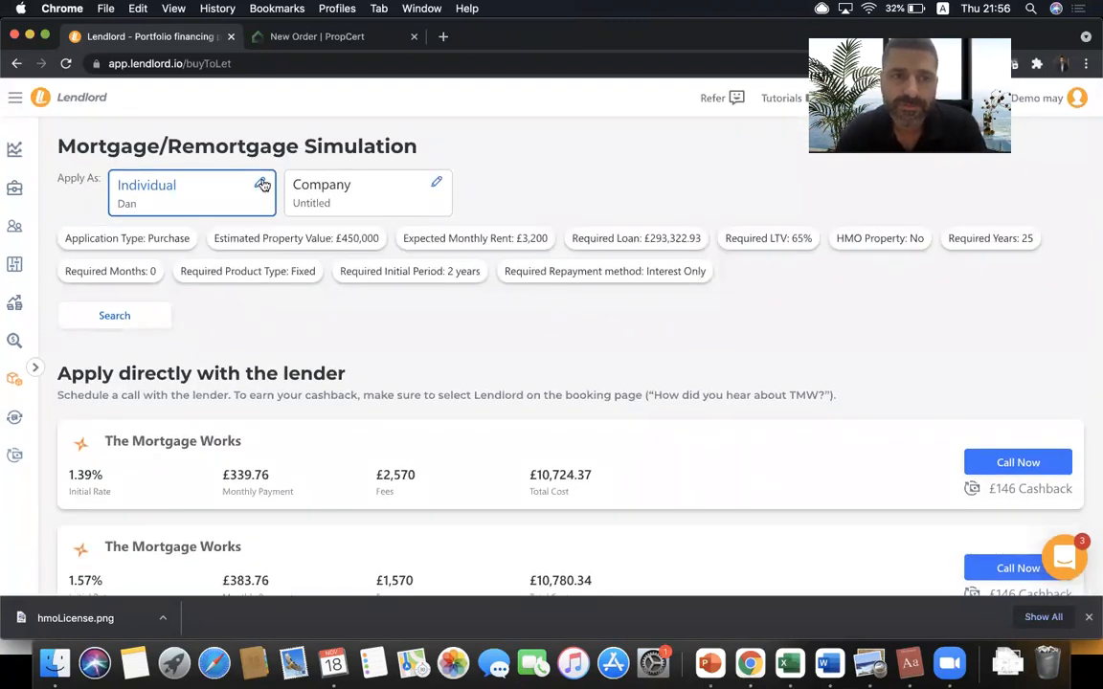
- Run the mortgage simulation with both owners applying together as individuals
{"action": "left_click", "coordinate": [262, 185]}
{"action": "left_click", "coordinate": [168, 203]}
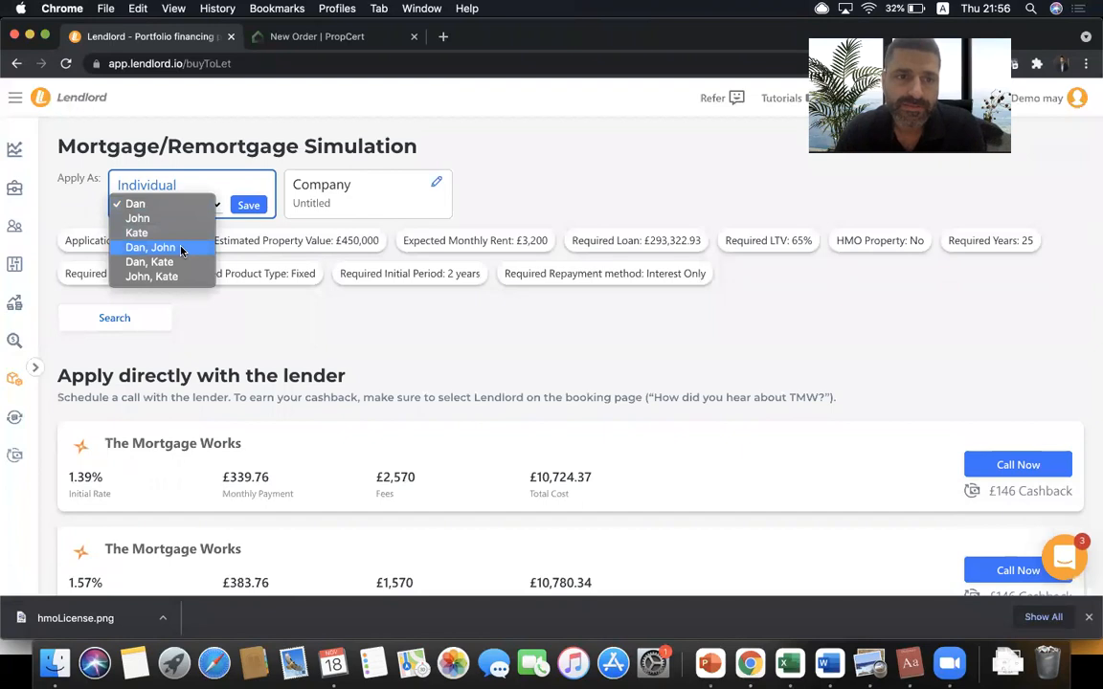
{"action": "left_click", "coordinate": [181, 250]}
{"action": "left_click", "coordinate": [248, 205]}
{"action": "left_click", "coordinate": [136, 317]}
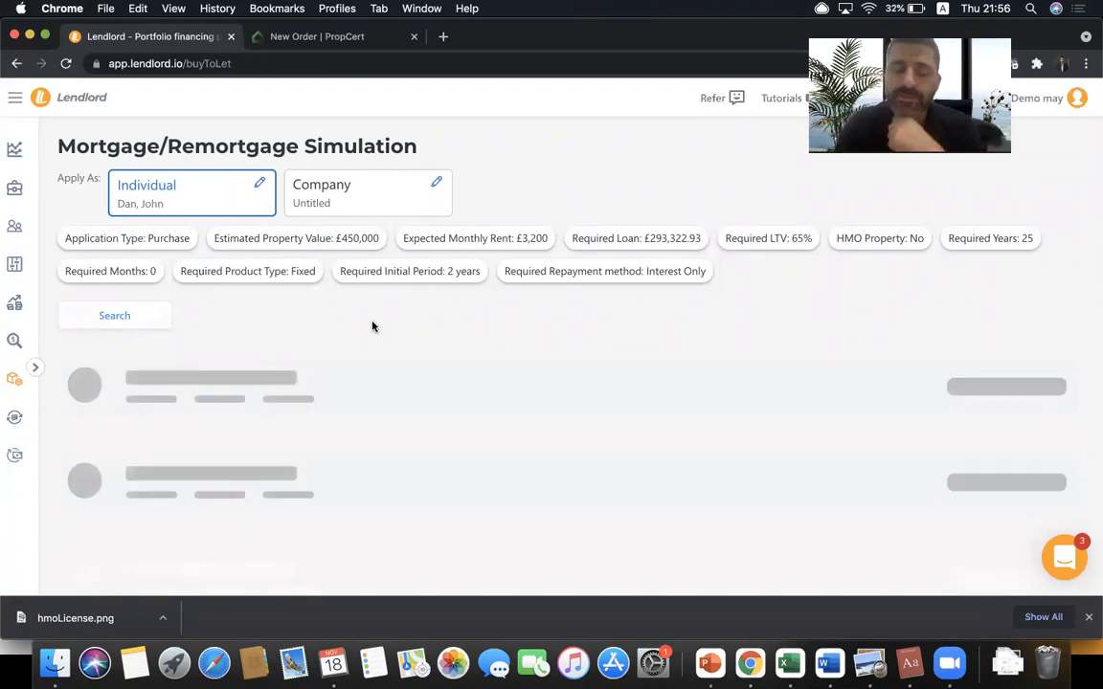
- Re-run the search as a company, review the 2.69% £657.53 offer, then return to Dashboard
{"action": "left_click", "coordinate": [364, 191]}
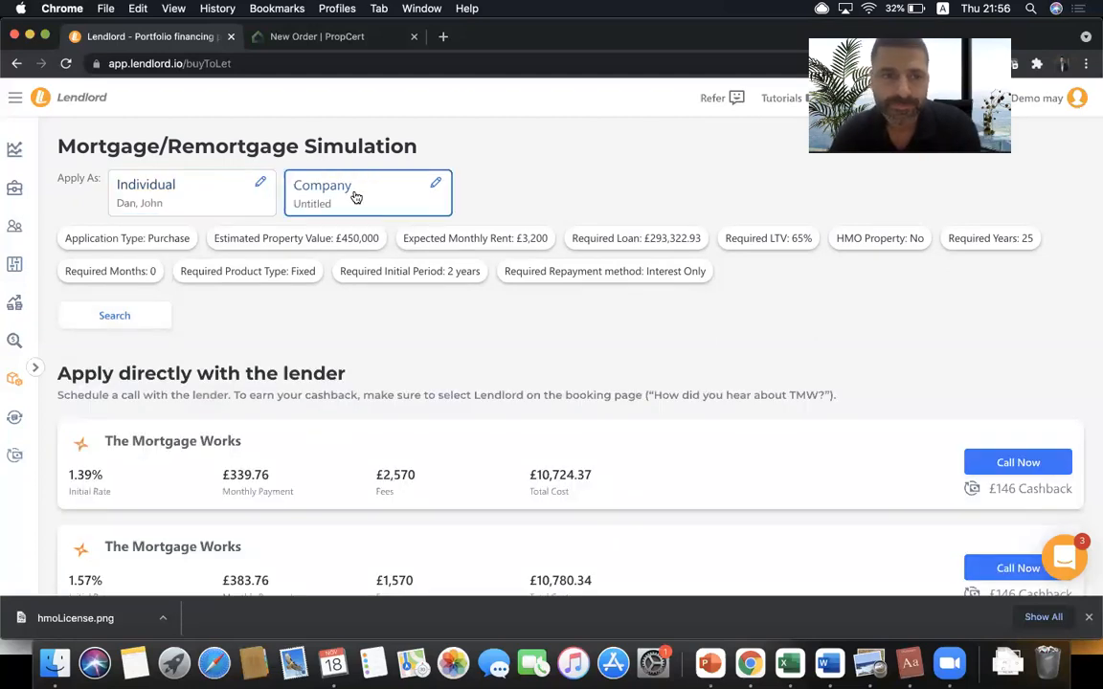
{"action": "left_click", "coordinate": [154, 316]}
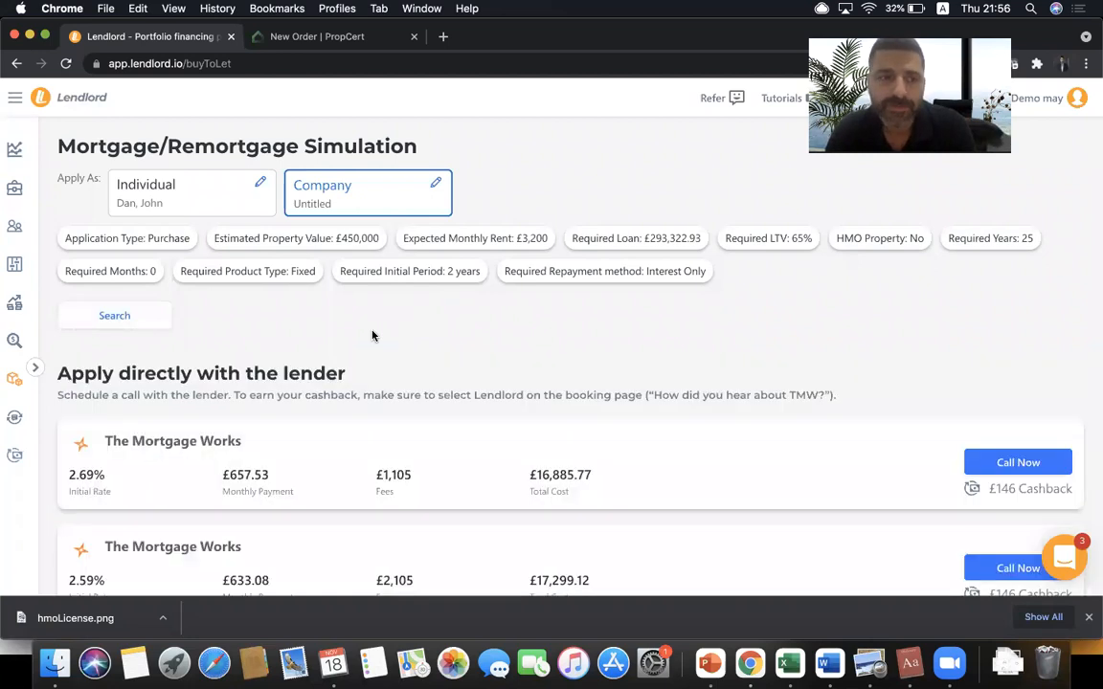
{"action": "scroll", "coordinate": [372, 335], "scroll_direction": "down", "scroll_amount": 10}
{"action": "scroll", "coordinate": [372, 335], "scroll_direction": "down", "scroll_amount": 4}
{"action": "scroll", "coordinate": [372, 335], "scroll_direction": "up", "scroll_amount": 15}
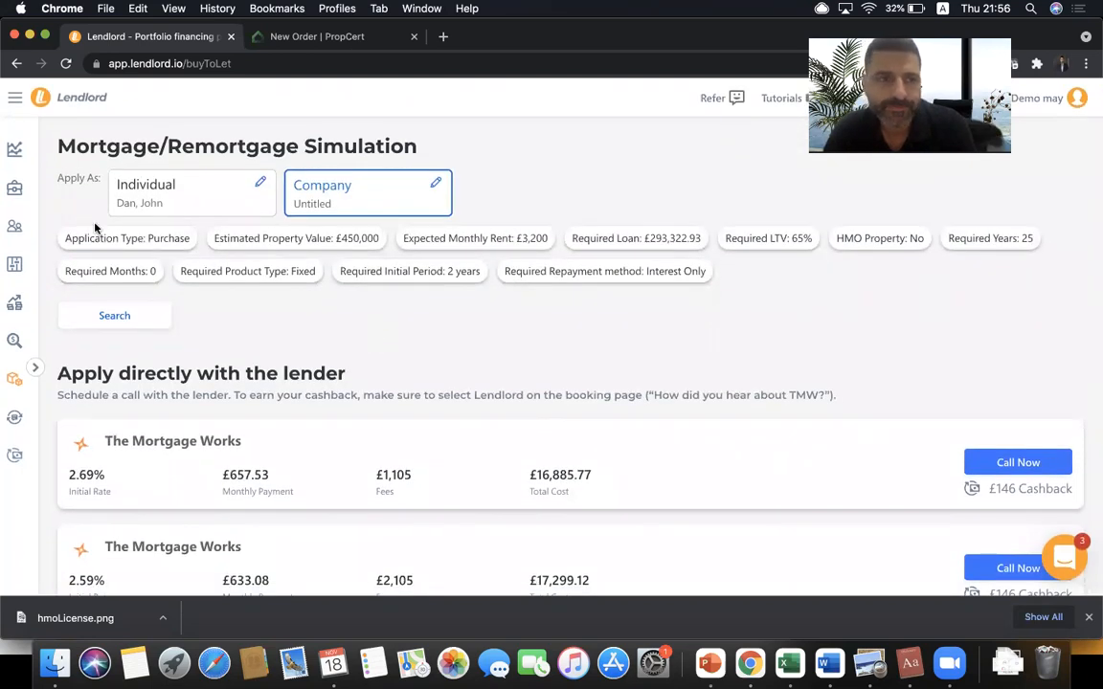
{"action": "left_click", "coordinate": [15, 149]}
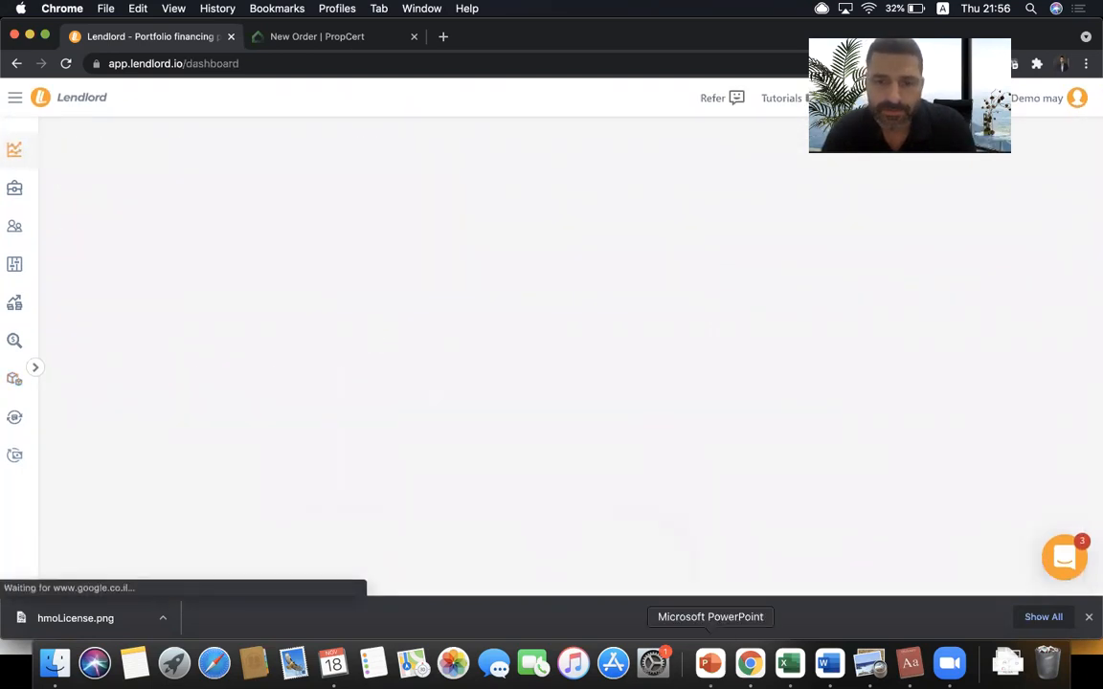
- Advance the PowerPoint agenda to 'Questions & Answers session', then go back to the browser
{"action": "left_click", "coordinate": [709, 662]}
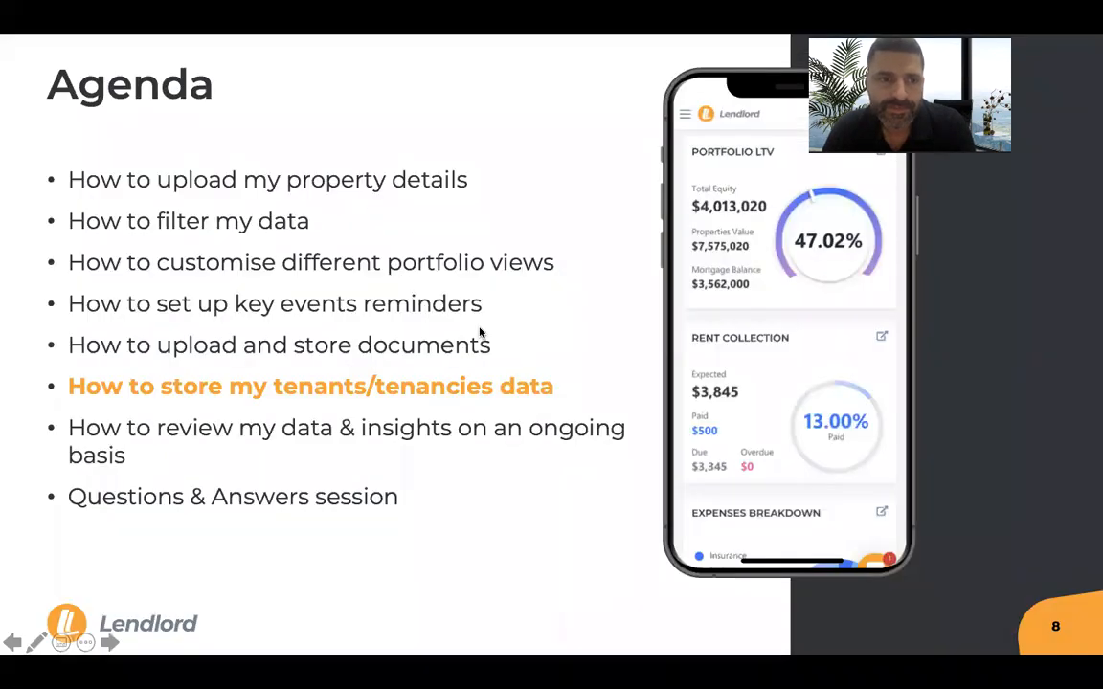
{"action": "key", "text": "Right"}
{"action": "key", "text": "Right"}
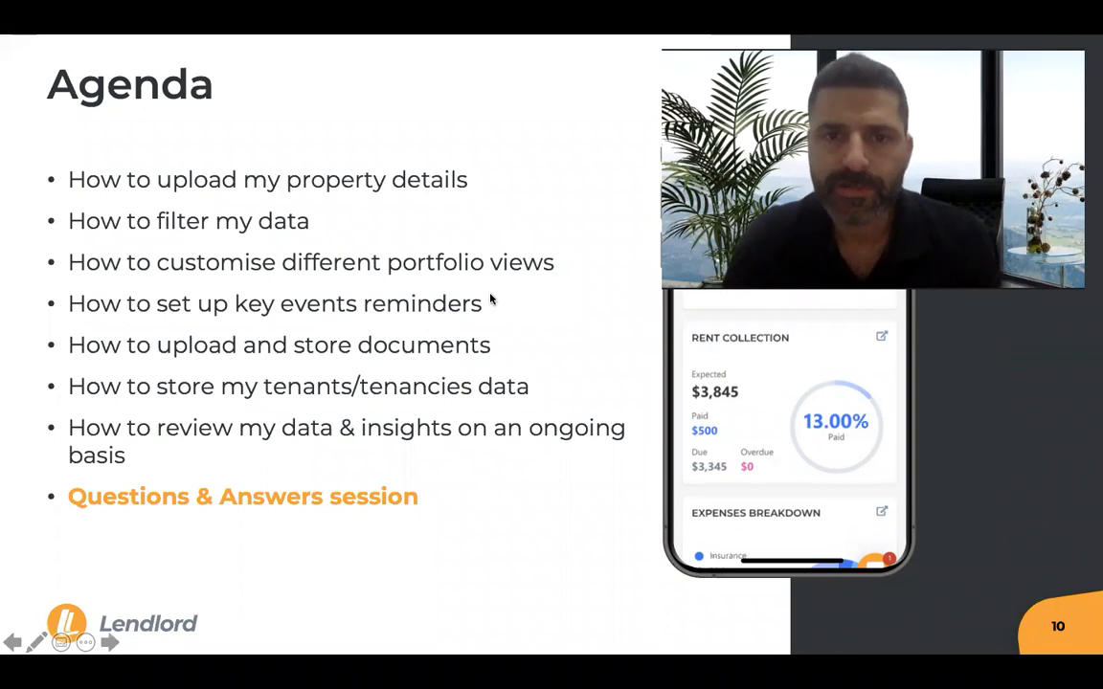
{"action": "key", "text": "super+Tab"}
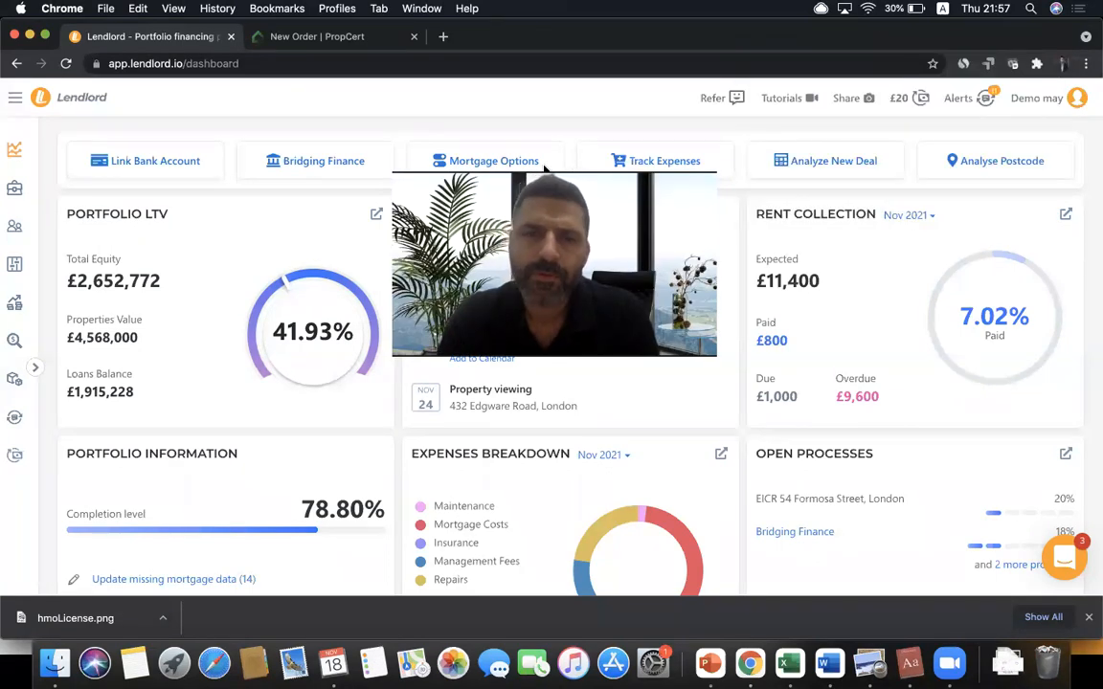
- Open Team Members from the account menu, showing the single Account Owner
{"action": "left_click_drag", "start_coordinate": [544, 168], "coordinate": [514, 69]}
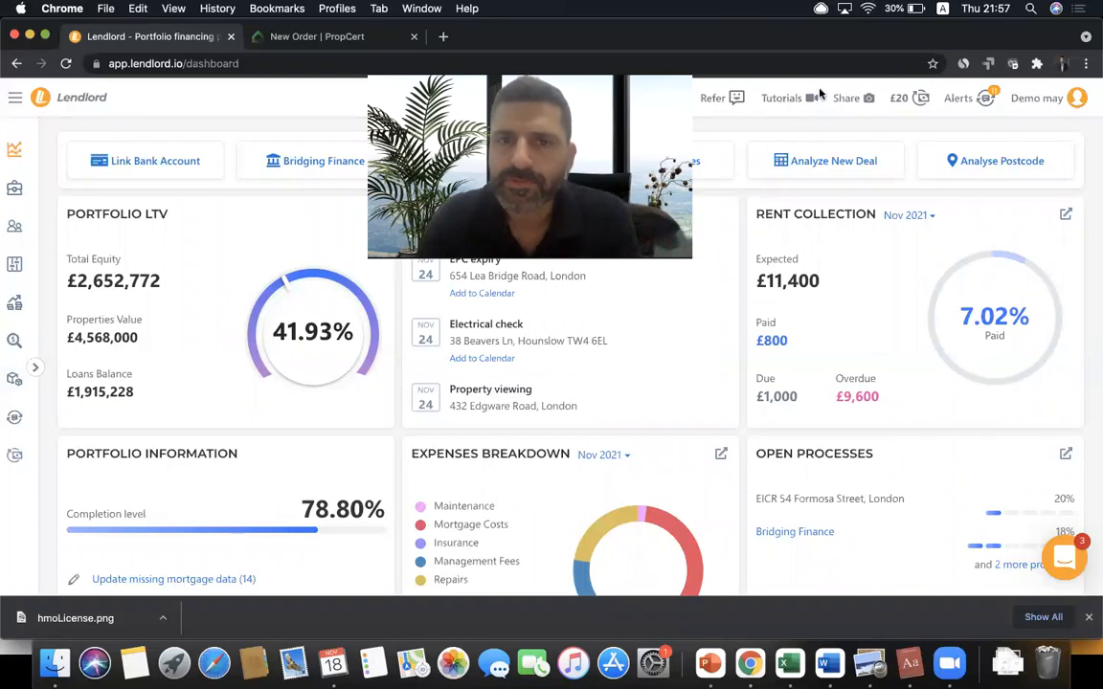
{"action": "left_click", "coordinate": [1077, 100]}
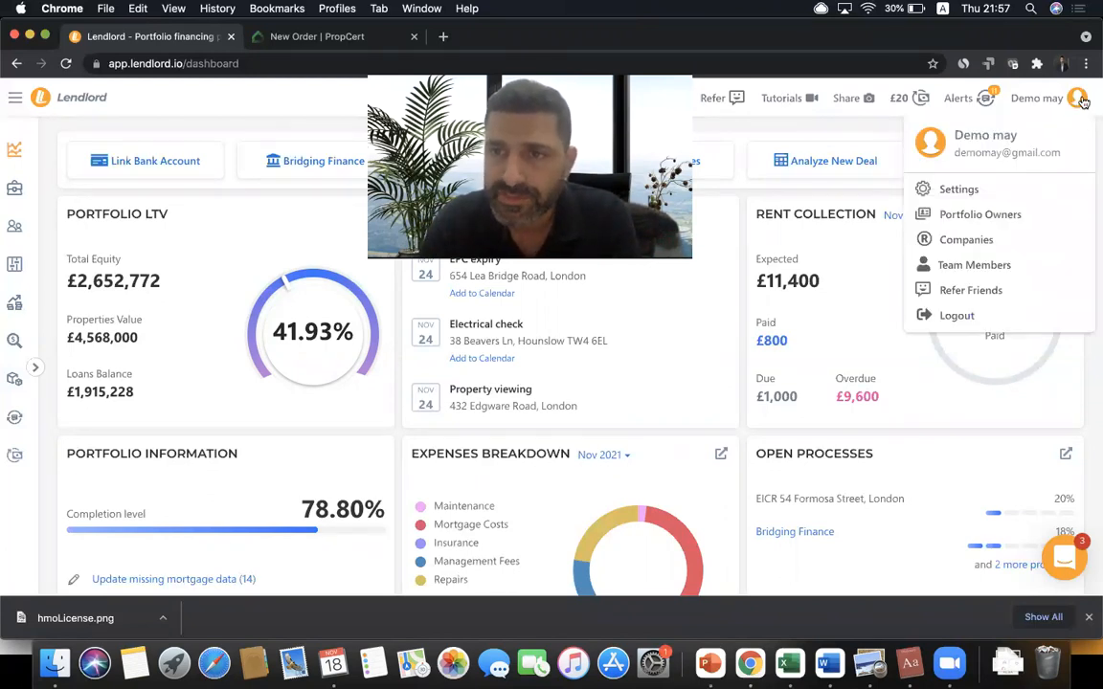
{"action": "left_click", "coordinate": [969, 267]}
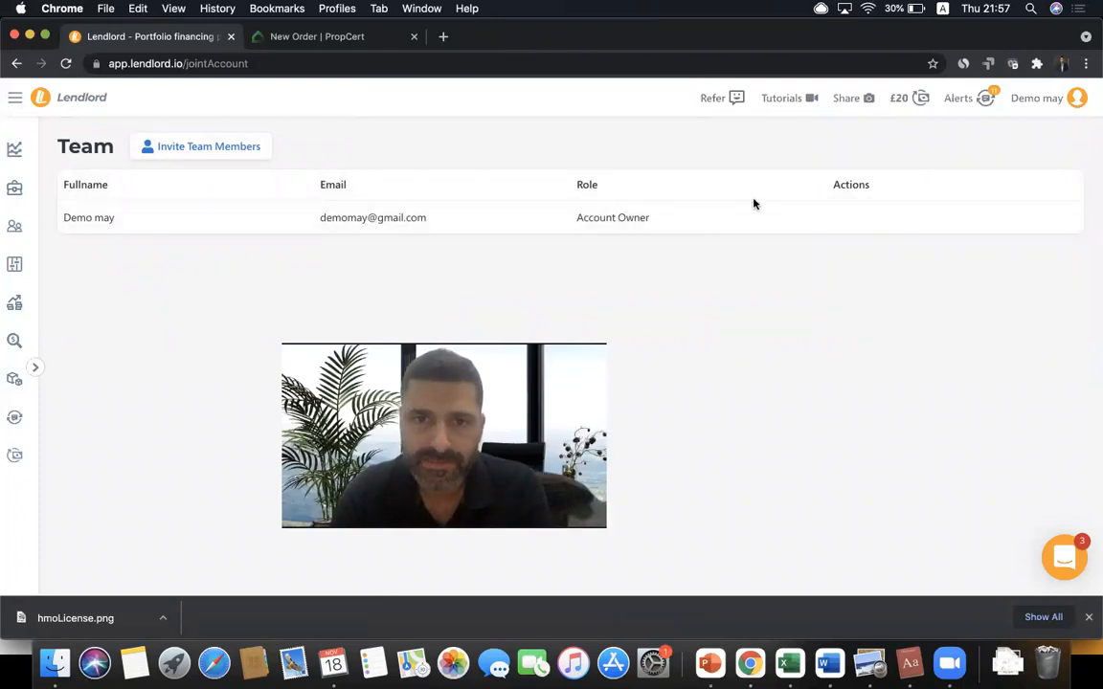
- Send a team invitation to the saved e-mail address
{"action": "left_click", "coordinate": [220, 150]}
{"action": "left_click", "coordinate": [175, 264]}
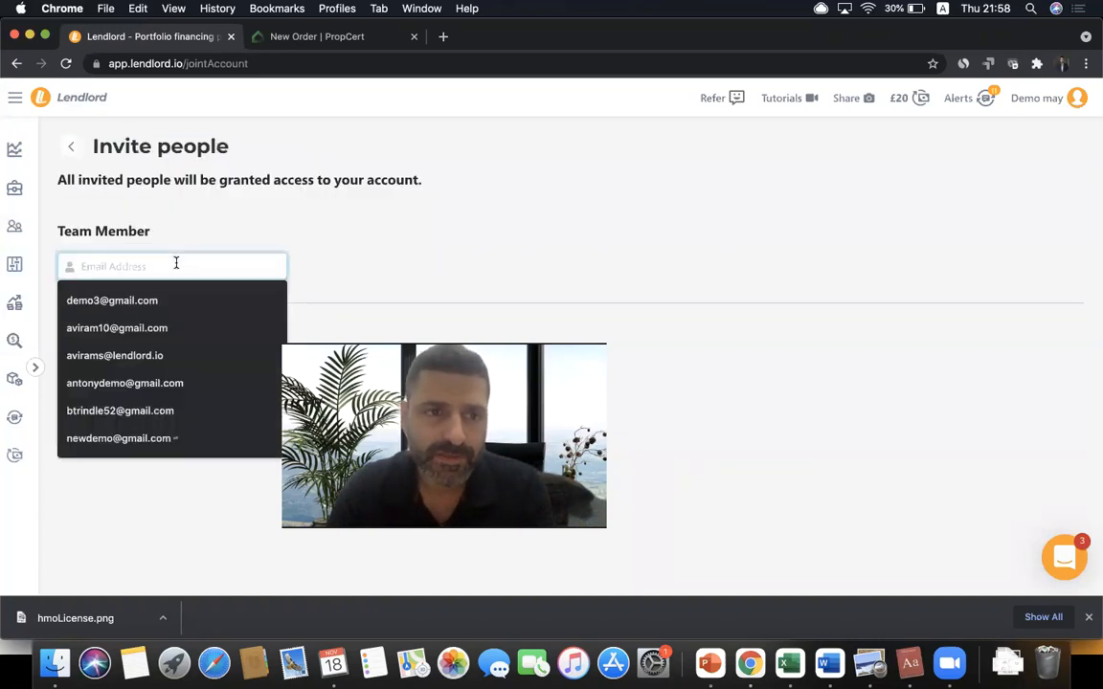
{"action": "left_click", "coordinate": [170, 327]}
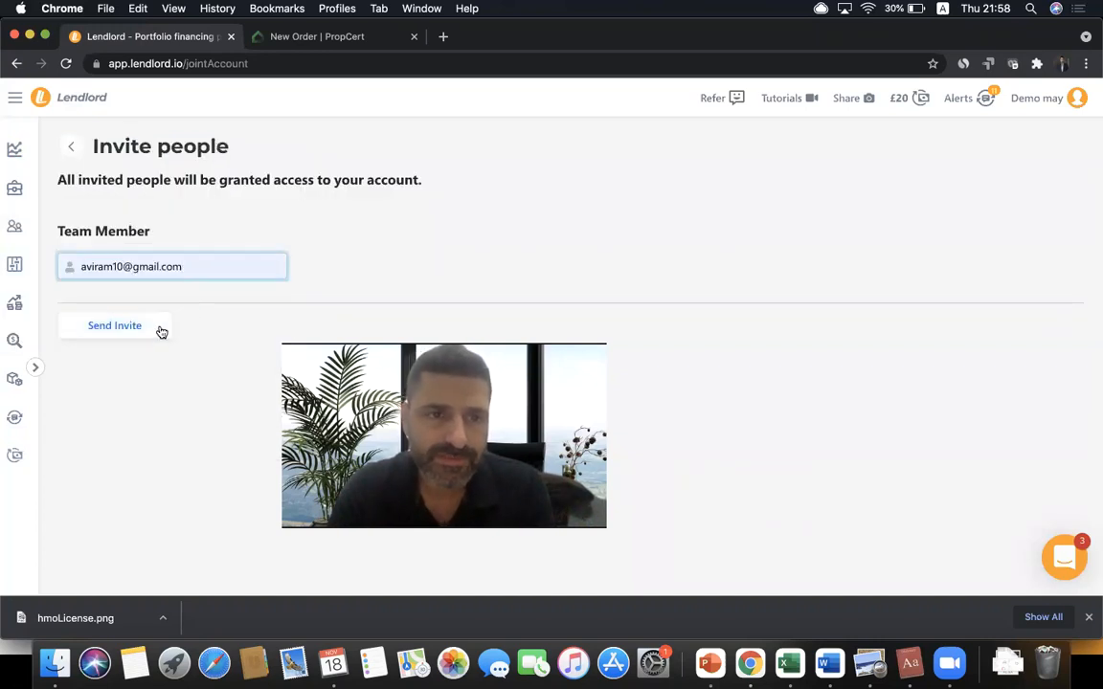
{"action": "left_click", "coordinate": [160, 328]}
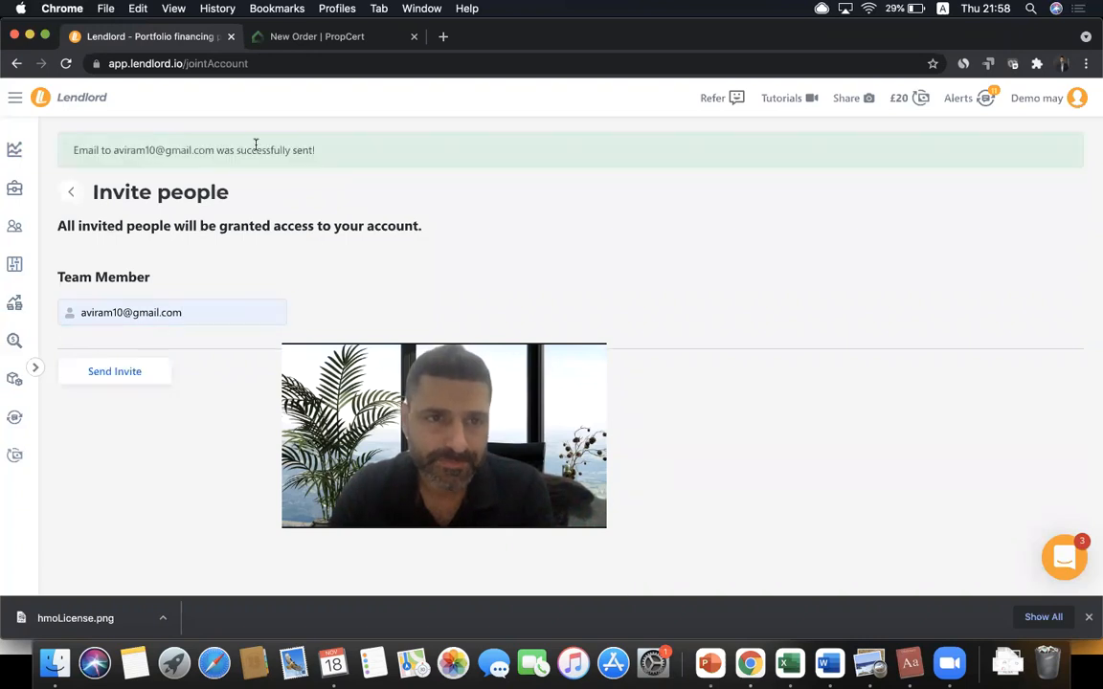
- Check the invitation confirmation, then return to the Team list and My Portfolio
{"action": "triple_click", "coordinate": [202, 155]}
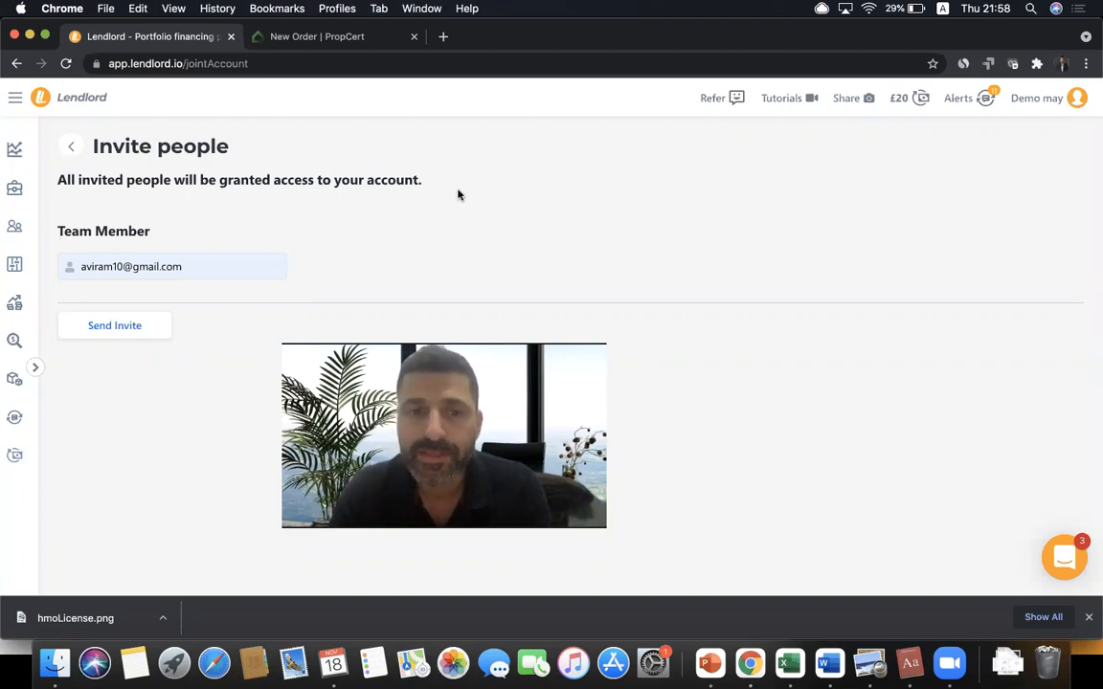
{"action": "left_click", "coordinate": [71, 151]}
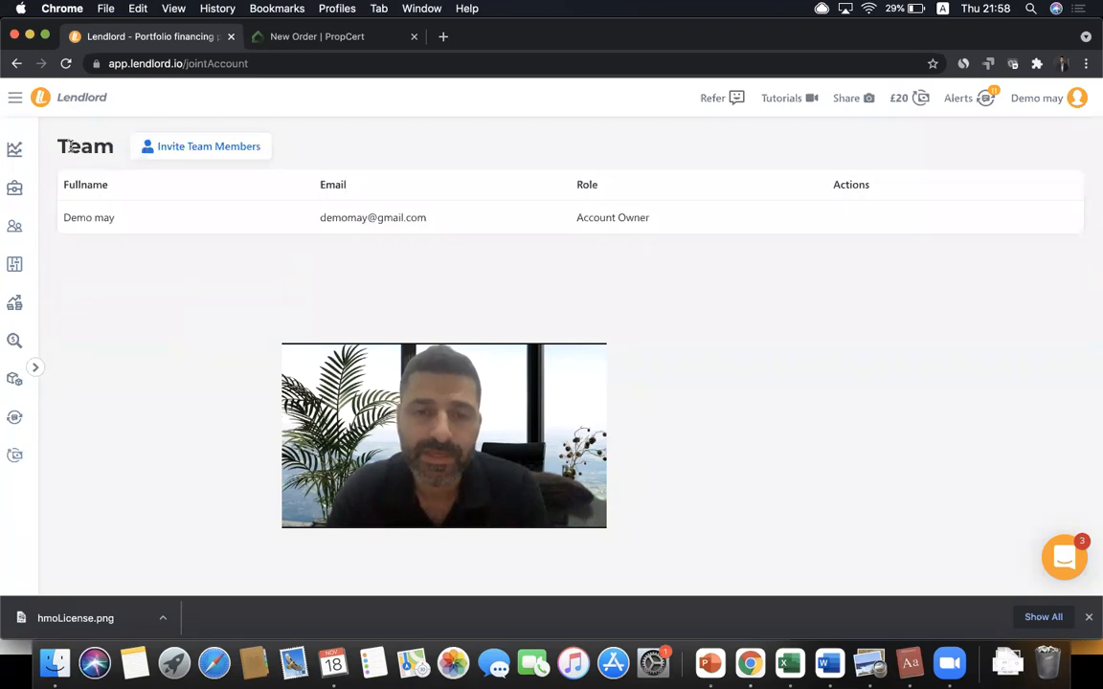
{"action": "left_click", "coordinate": [14, 188]}
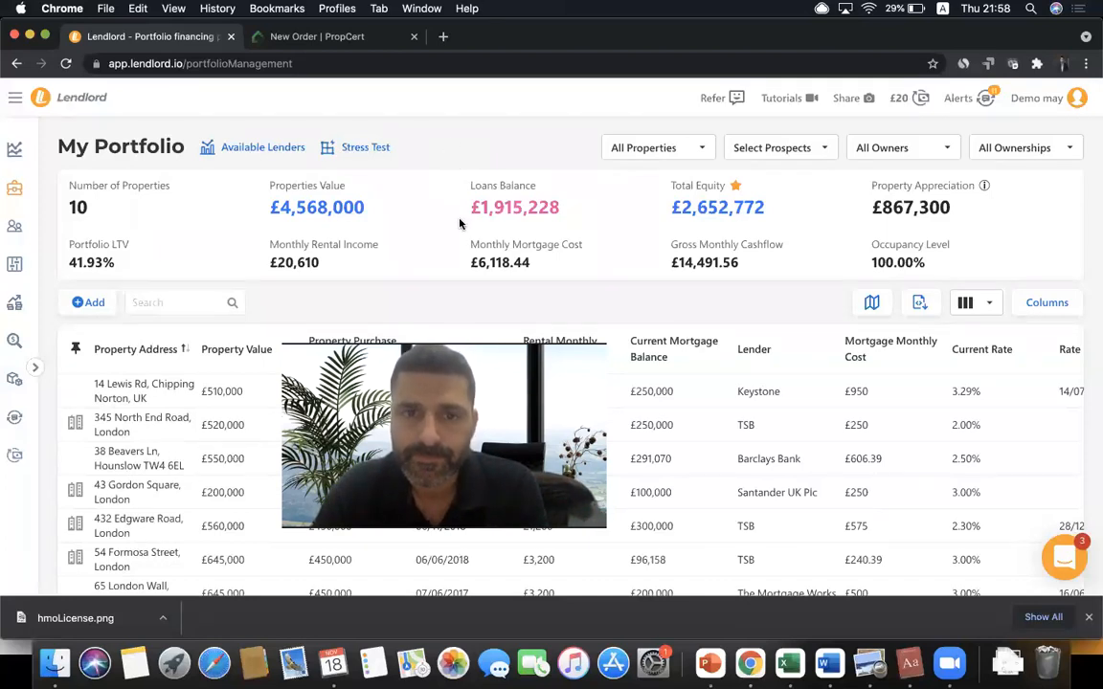
- Highlight the top rows of the properties table, then clear the selection
{"action": "left_click_drag", "start_coordinate": [256, 477], "coordinate": [480, 342]}
{"action": "left_click", "coordinate": [475, 316]}
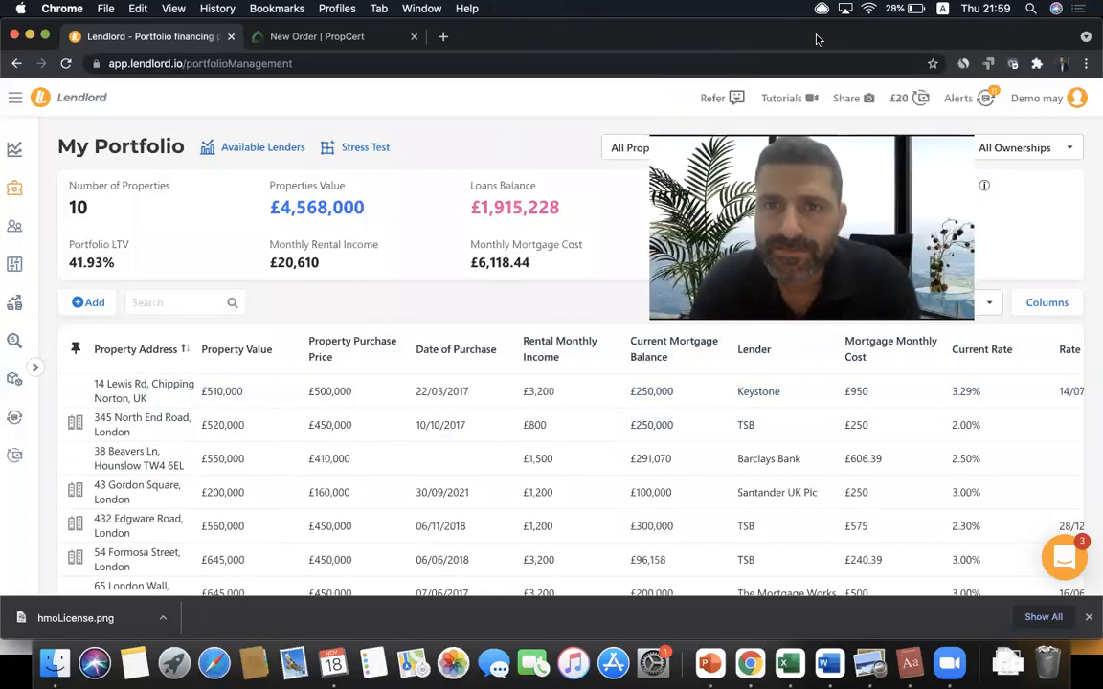
- Open YouTube in a new tab and show the Lendlord channel's uploaded videos
{"action": "left_click", "coordinate": [445, 36]}
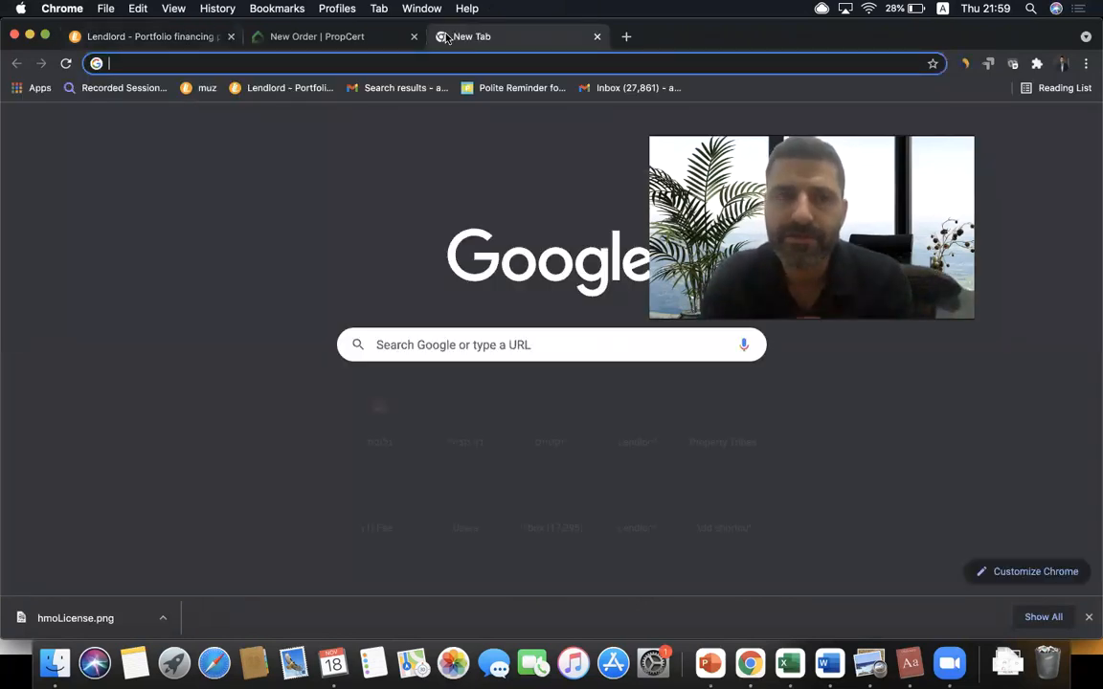
{"action": "type", "text": "you"}
{"action": "key", "text": "Return"}
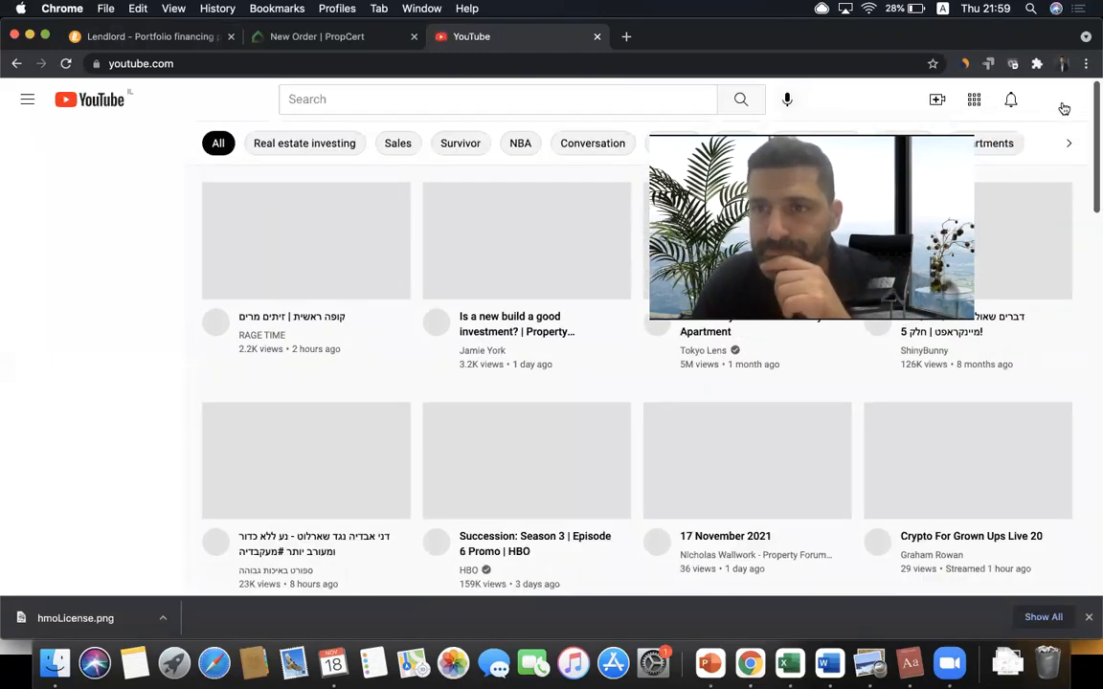
{"action": "left_click", "coordinate": [1056, 99]}
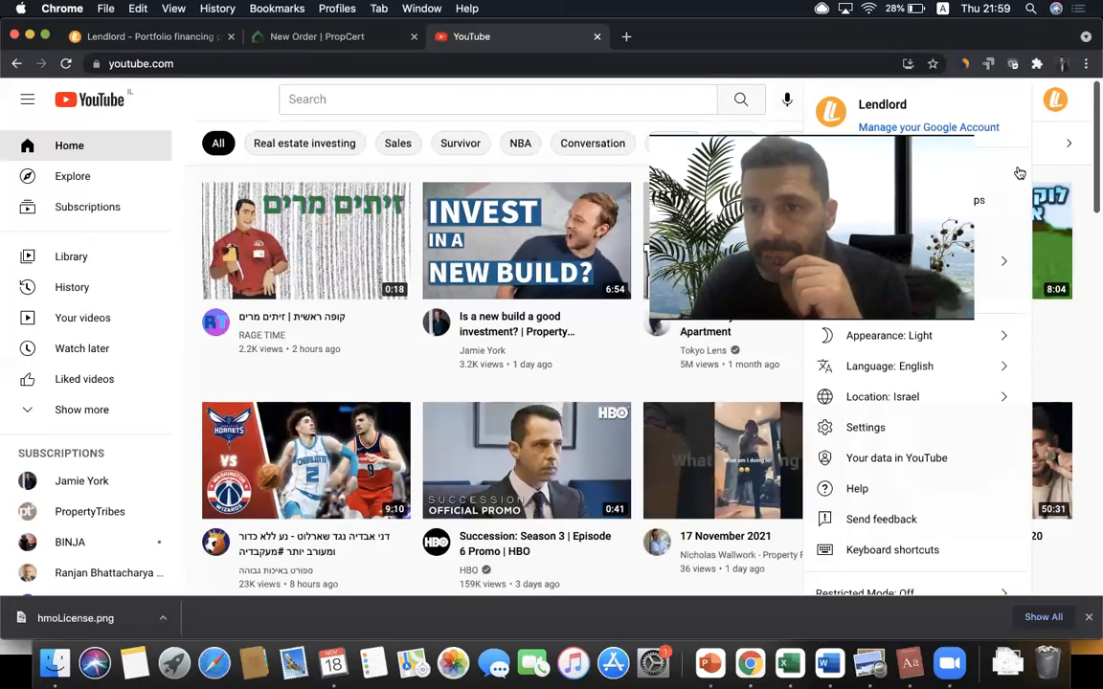
{"action": "left_click", "coordinate": [890, 170]}
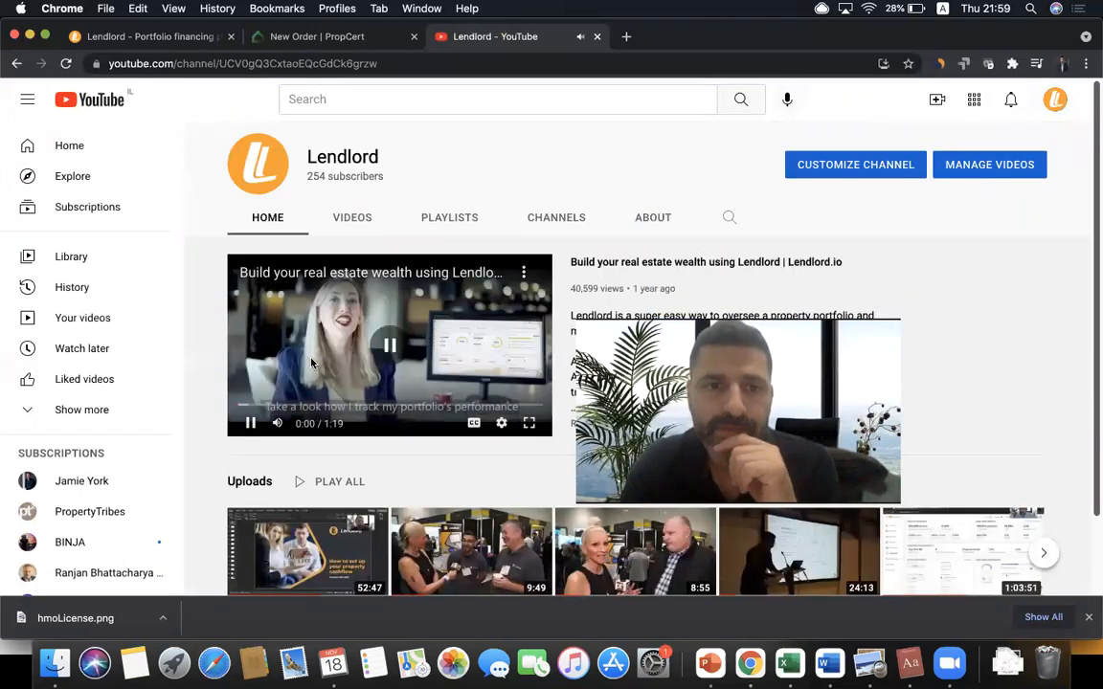
{"action": "left_click", "coordinate": [352, 217]}
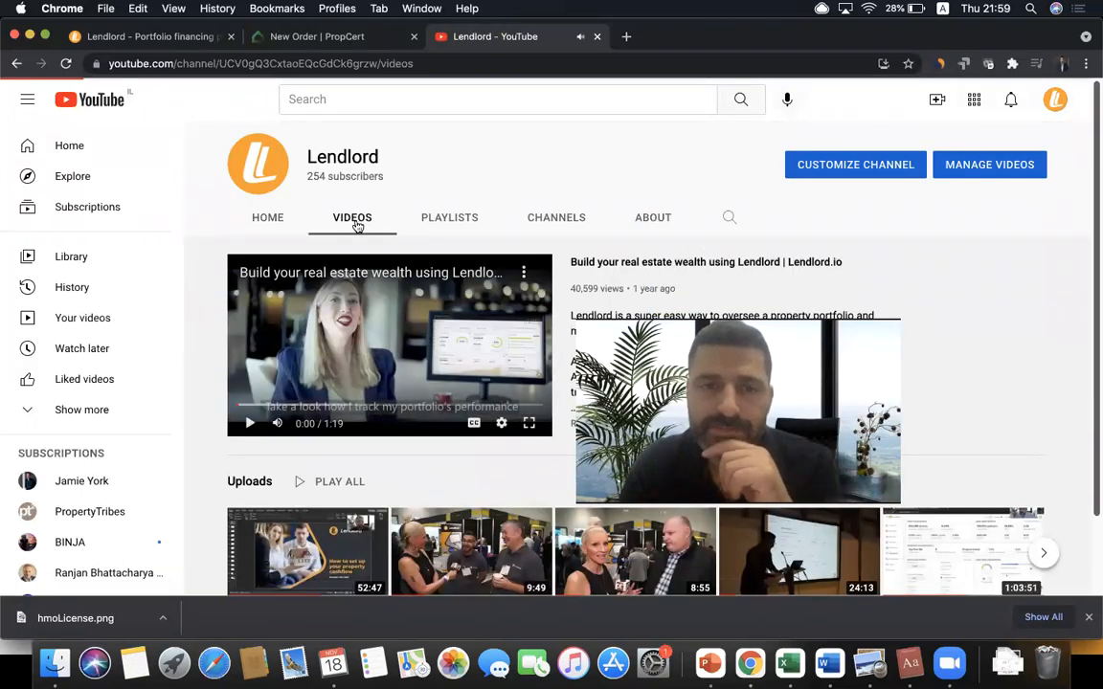
- Play 'How to manage your property cashflow with Lendlord' and select its web address
{"action": "mouse_move", "coordinate": [271, 369]}
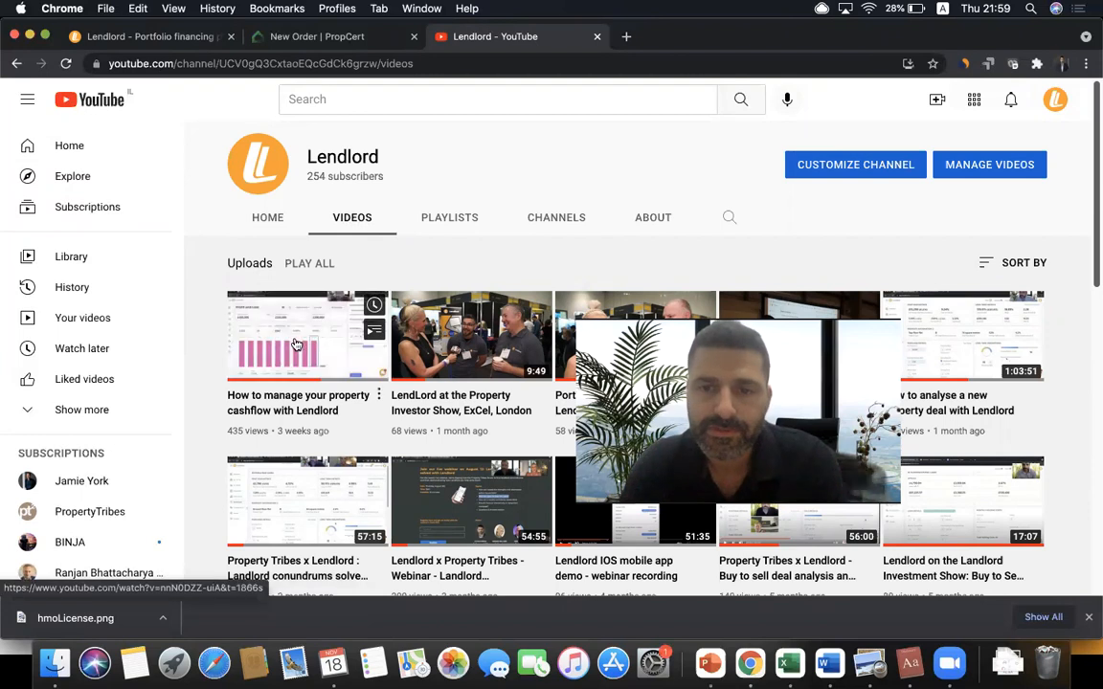
{"action": "scroll", "coordinate": [295, 343], "scroll_direction": "down", "scroll_amount": 3}
{"action": "scroll", "coordinate": [296, 343], "scroll_direction": "down", "scroll_amount": 3}
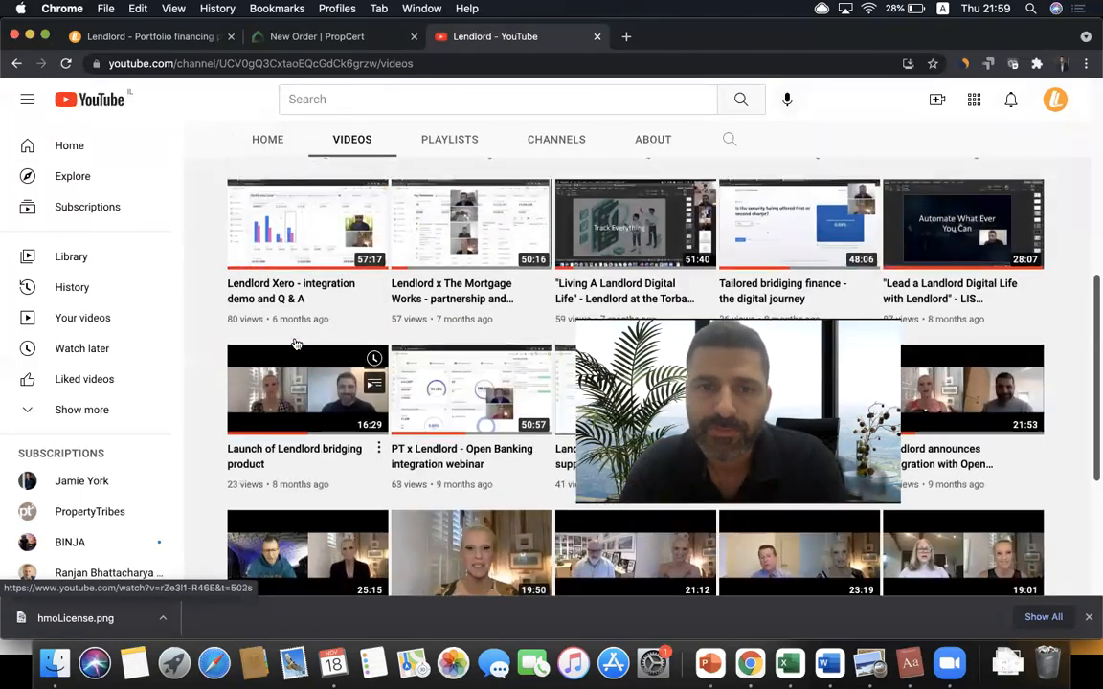
{"action": "scroll", "coordinate": [299, 332], "scroll_direction": "up", "scroll_amount": 10}
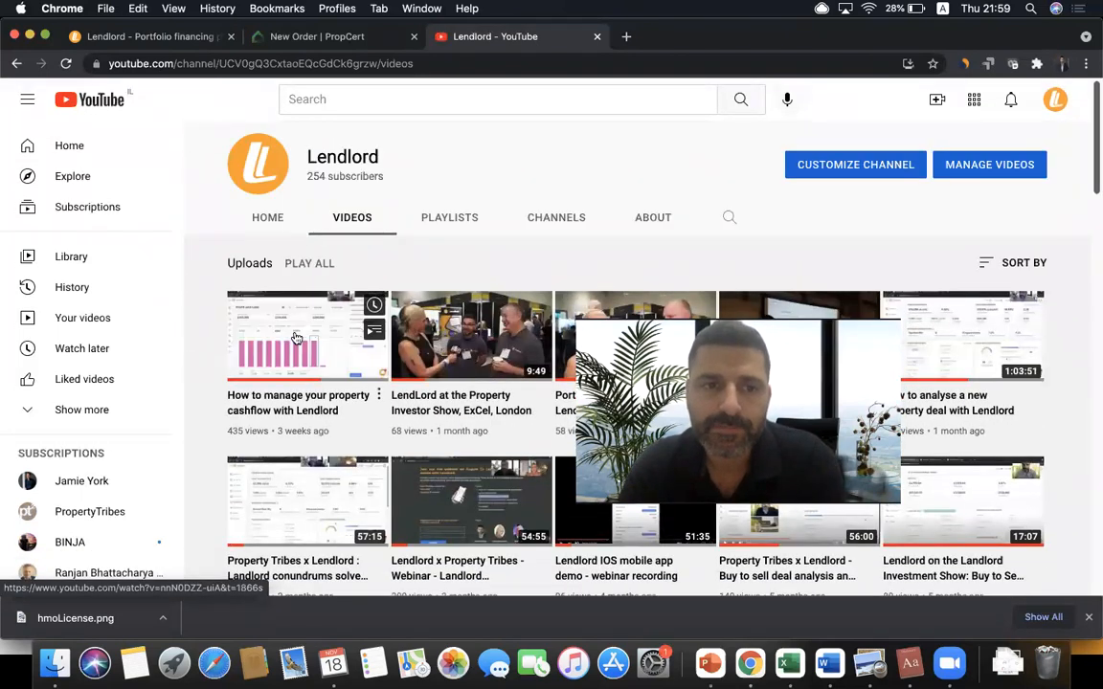
{"action": "left_click", "coordinate": [296, 339]}
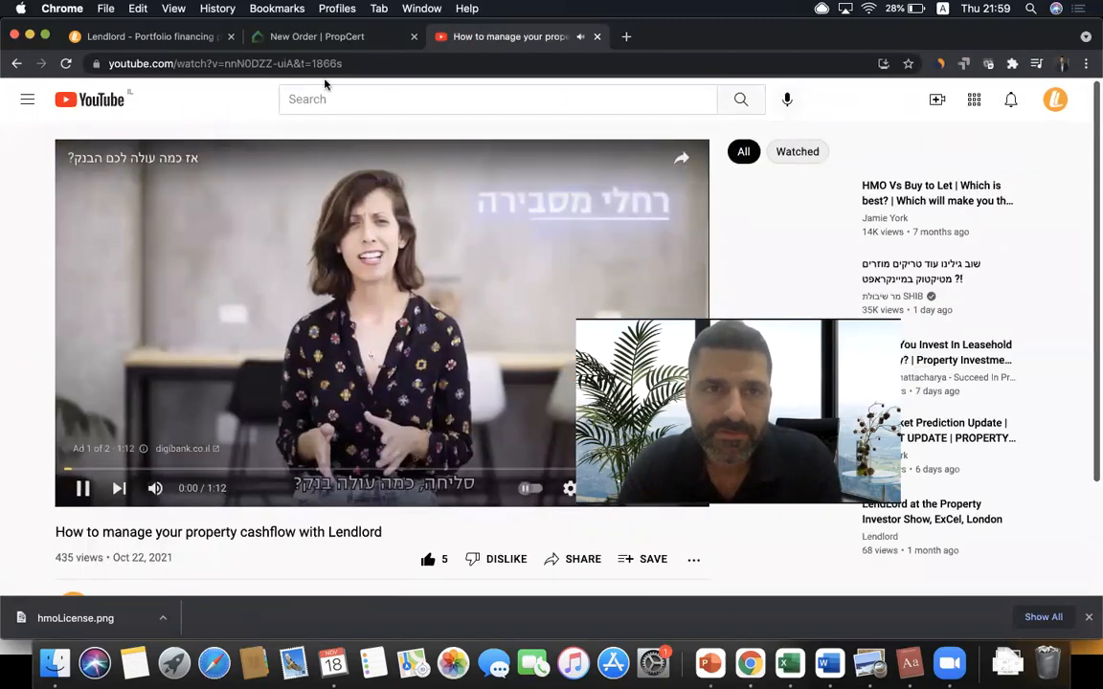
{"action": "left_click", "coordinate": [287, 63]}
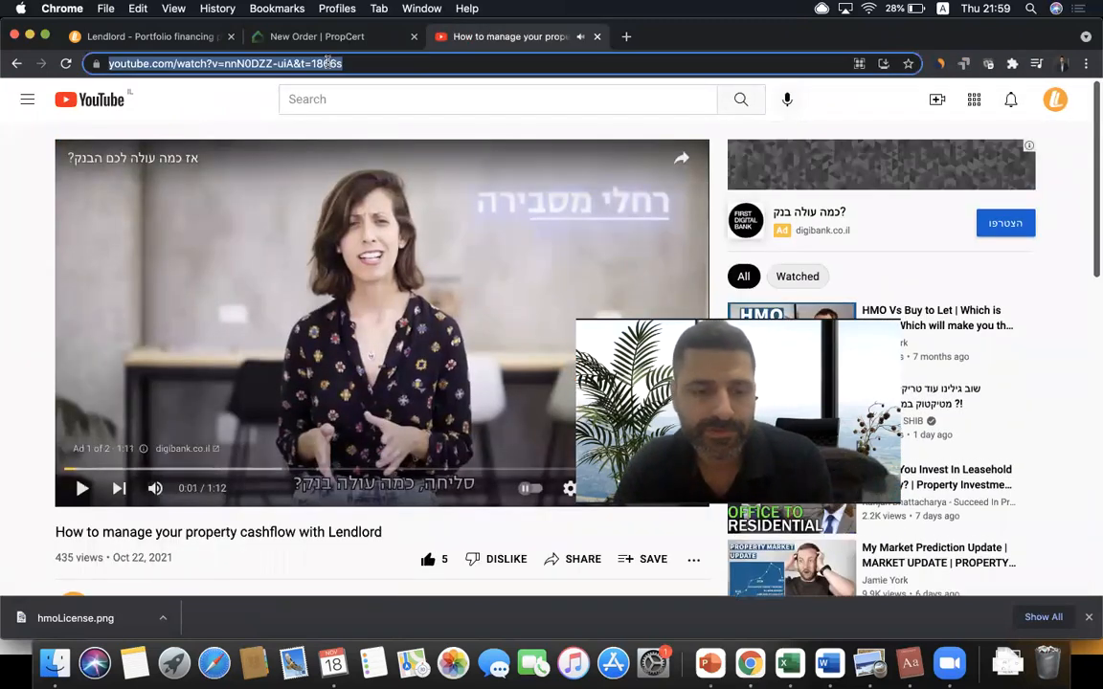
- Switch back to the Lendlord My Portfolio tab
{"action": "left_click", "coordinate": [188, 36]}
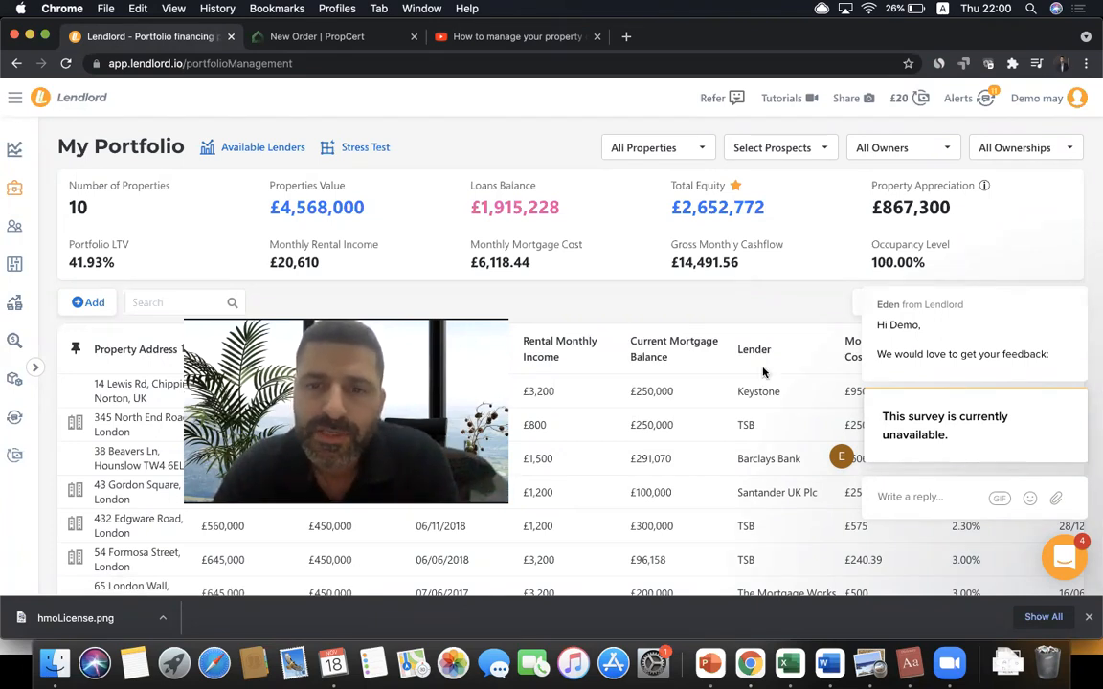
- Open the support chat and show the list of three recent conversations
{"action": "left_click", "coordinate": [1072, 567]}
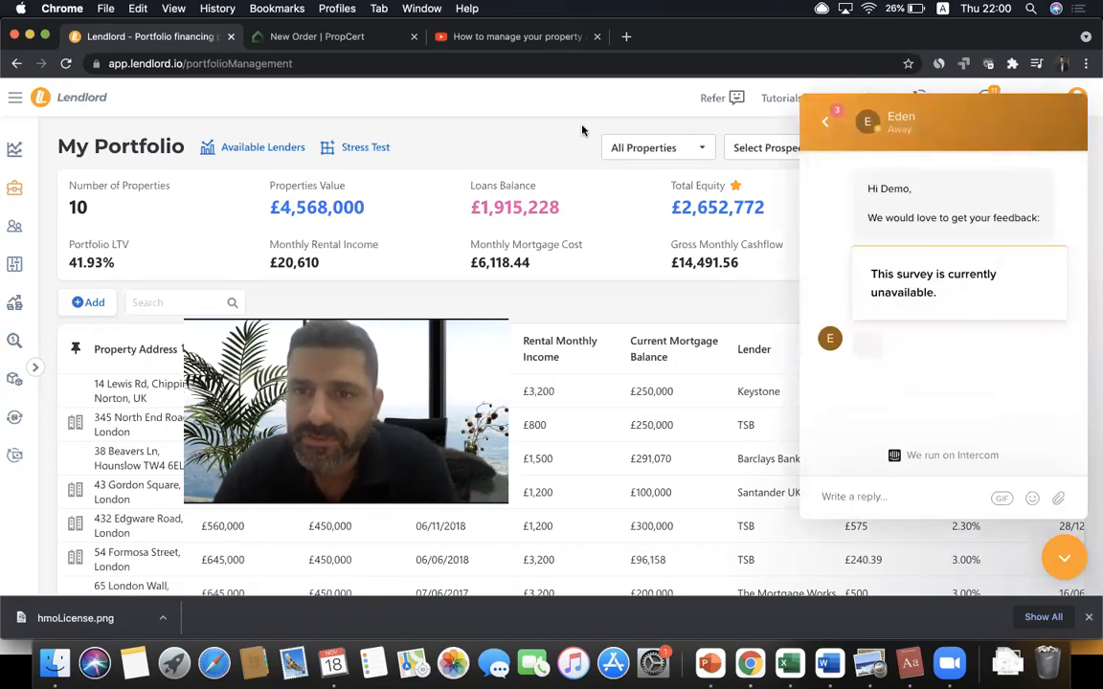
{"action": "left_click", "coordinate": [827, 125]}
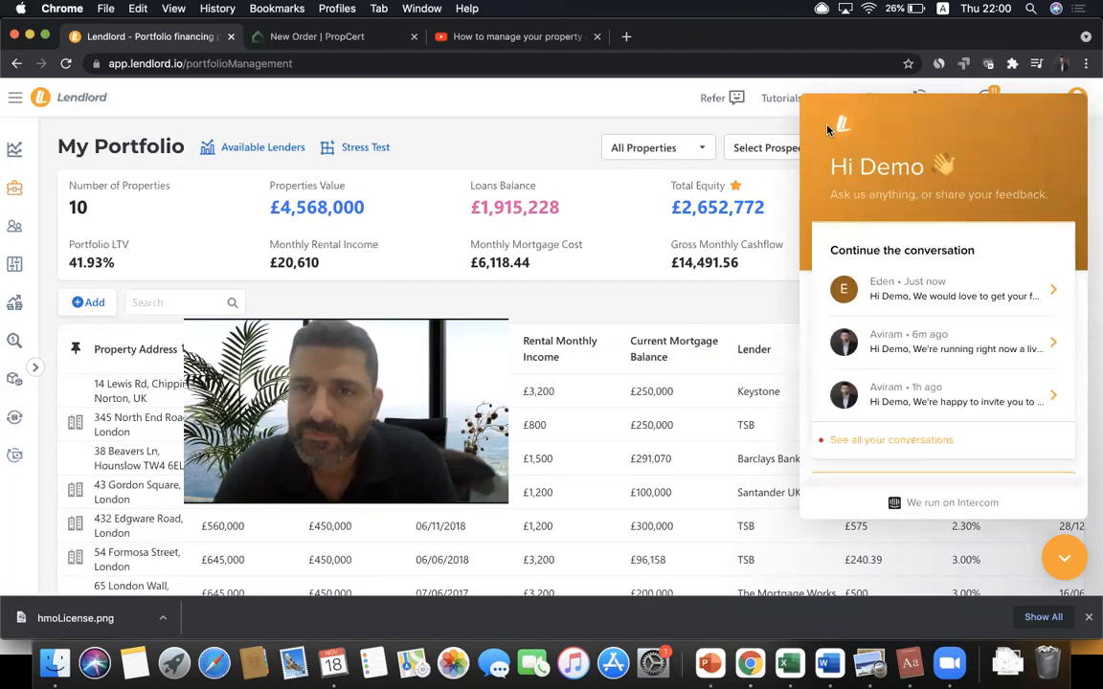